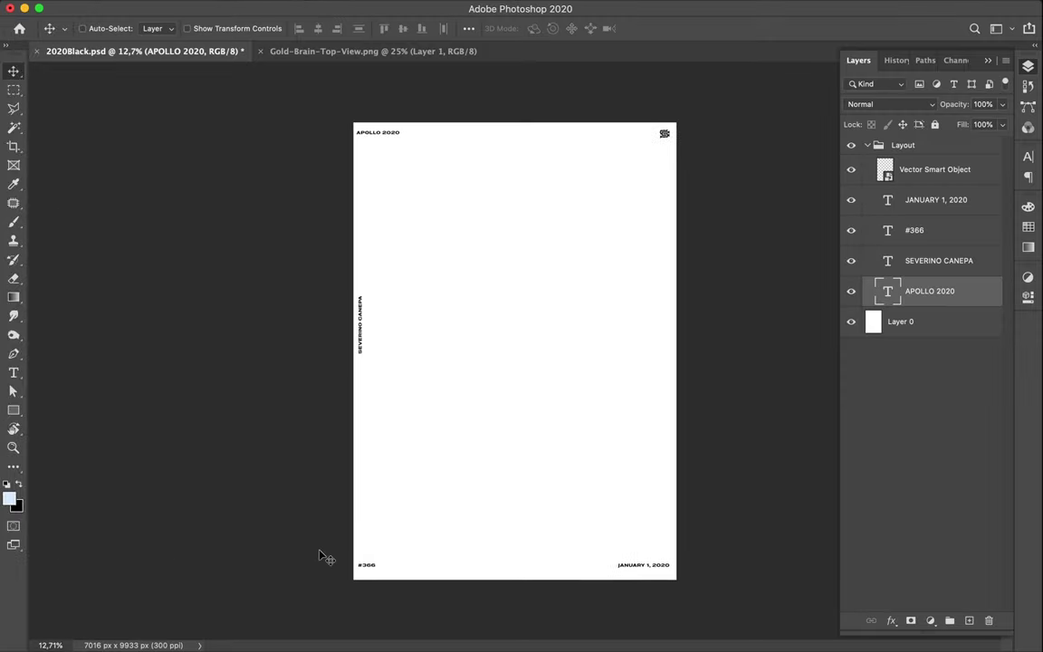
# Change the poster's issue number from #366 to #858
pyautogui.scroll(3, 384, 535)
pyautogui.scroll(-5, 384, 535)
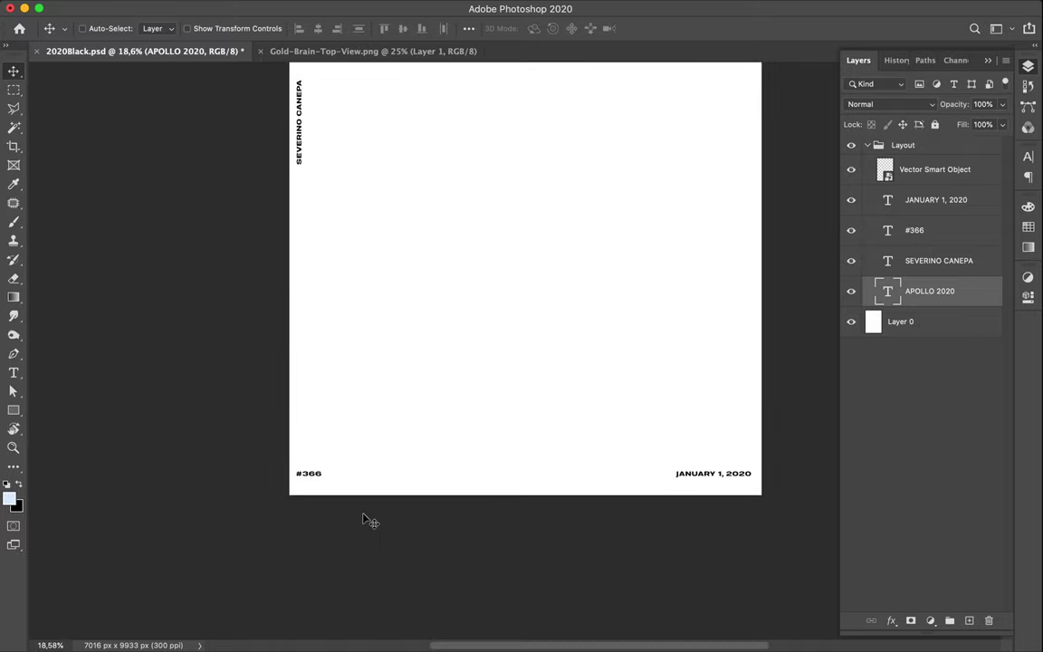
pyautogui.press('t')
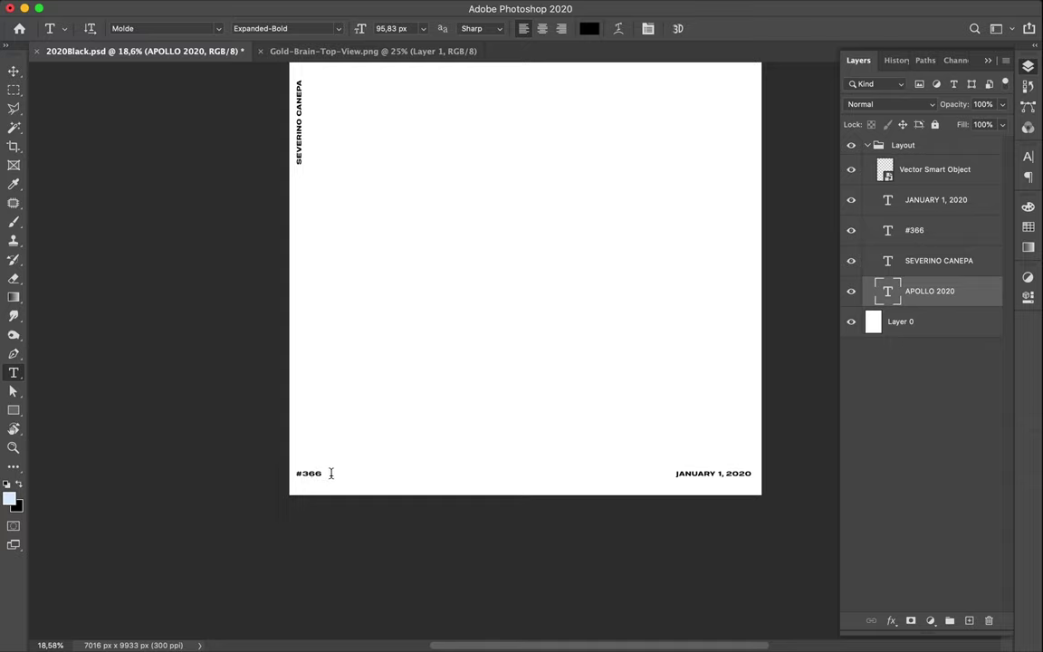
pyautogui.doubleClick(332, 473)
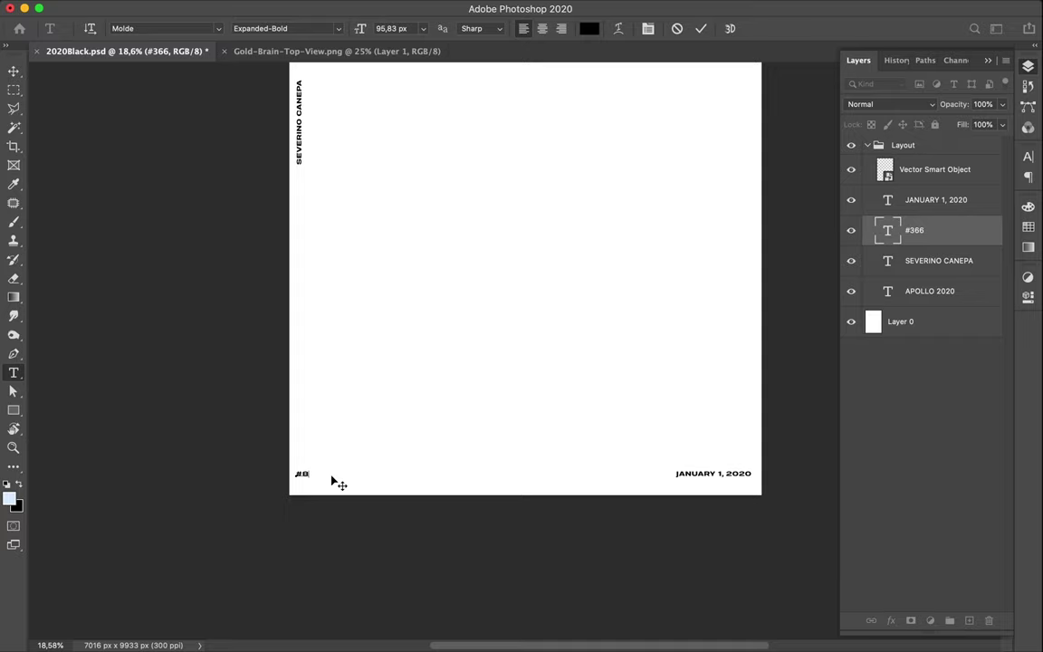
pyautogui.write('#858')
pyautogui.doubleClick(691, 473)
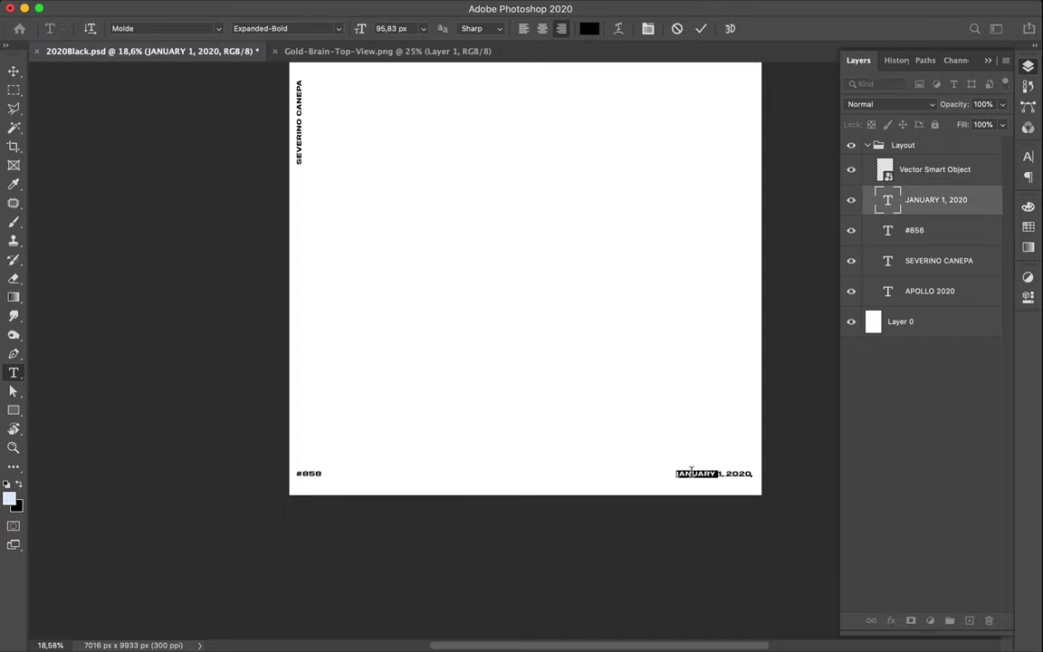
# Change the date from JANUARY 1, 2020 to AUGUST 7, 2020, then show Gold-Brain-Top-View.png
pyautogui.write('AUGUS')
pyautogui.write('T')
pyautogui.press('Delete')
pyautogui.press('Delete')
pyautogui.write('7')
pyautogui.press('super+Return')
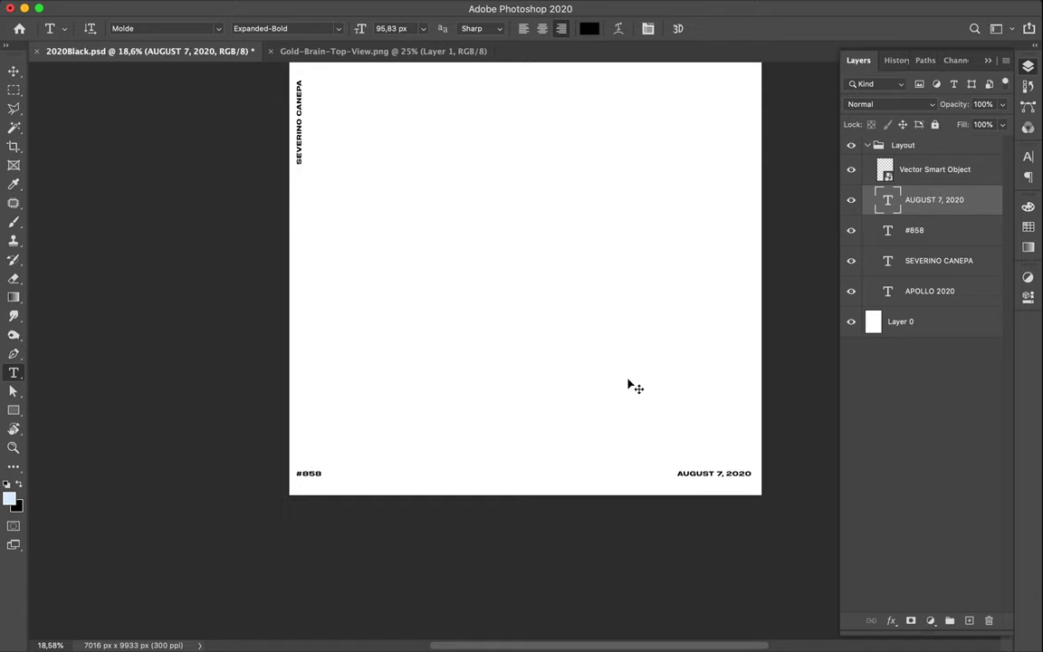
pyautogui.press('super+0')
pyautogui.click(381, 51)
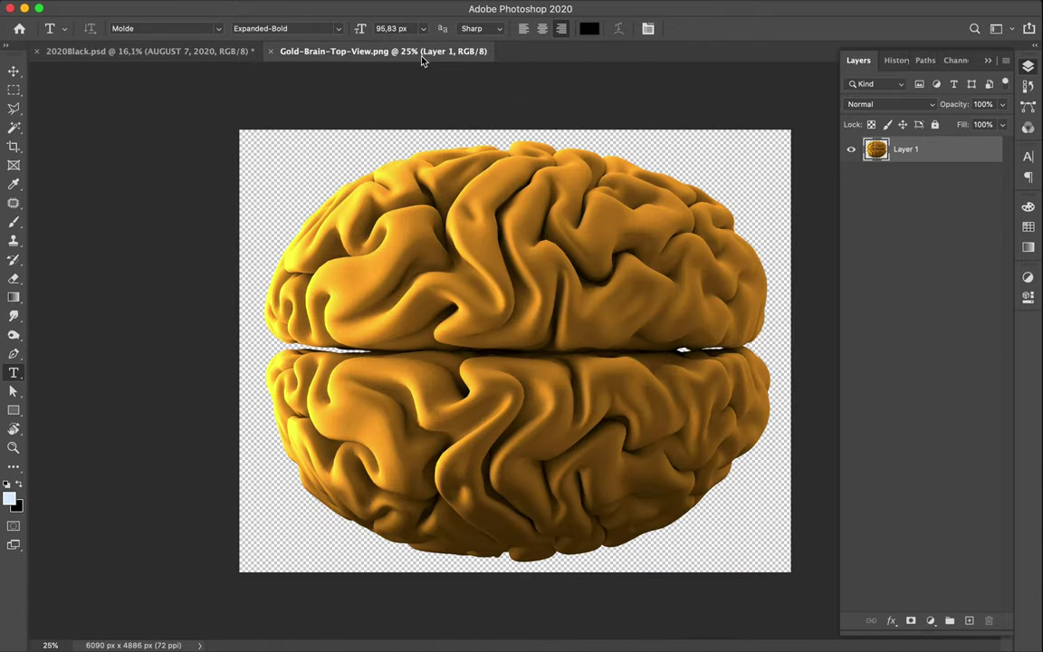
# Drag the gold brain image into the 2020Black.psd poster
pyautogui.press('v')
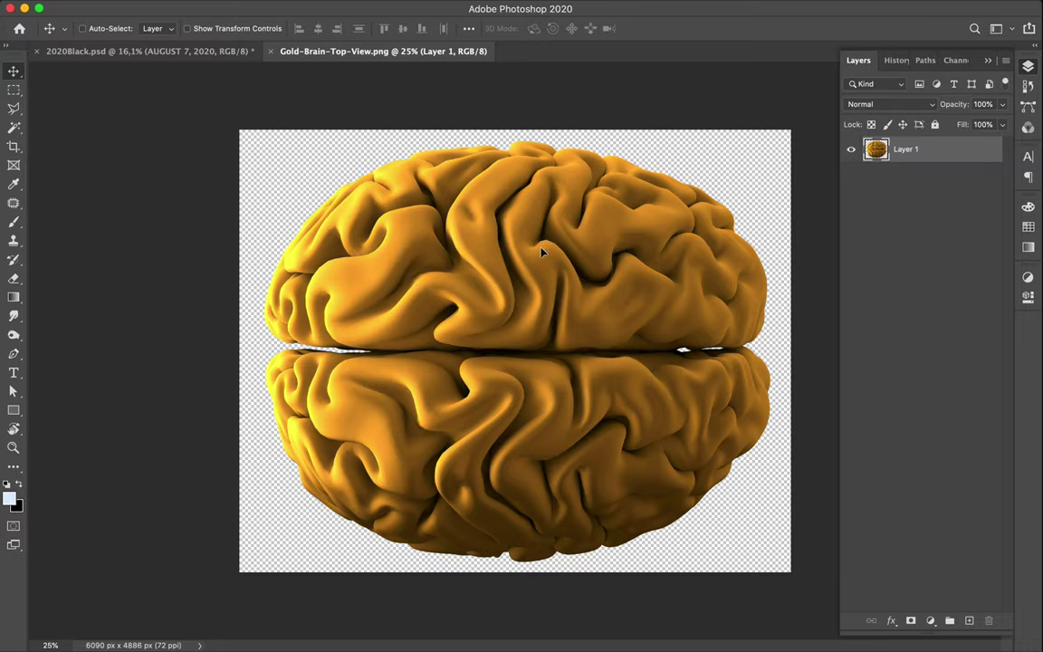
pyautogui.moveTo(619, 307)
pyautogui.mouseDown()
pyautogui.moveTo(152, 55)
pyautogui.moveTo(455, 211)
pyautogui.mouseUp()
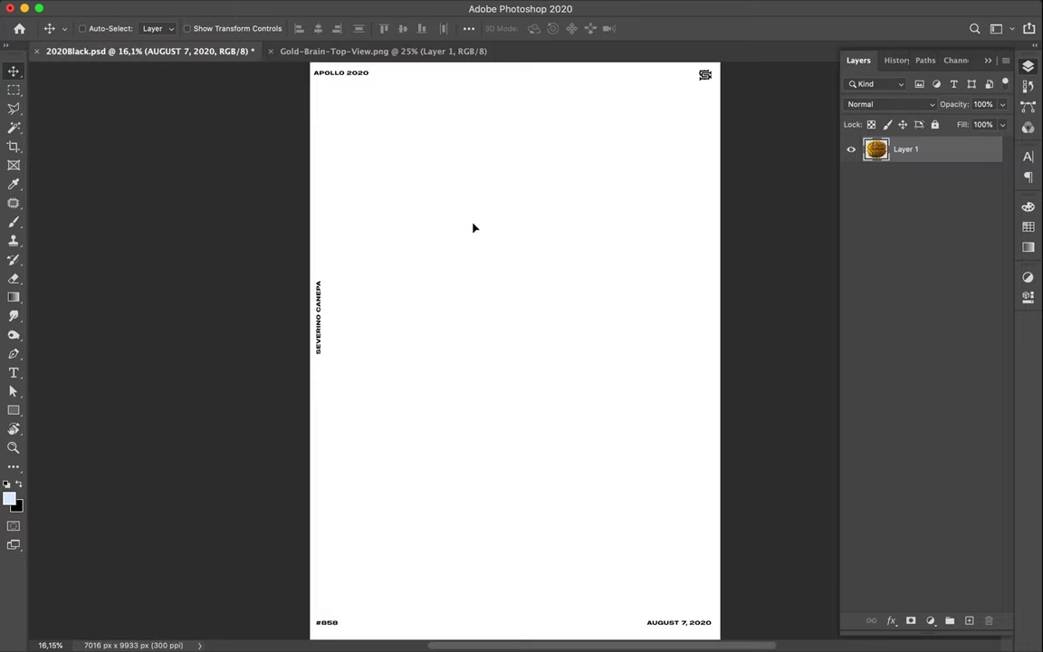
pyautogui.moveTo(523, 294); pyautogui.dragTo(524, 293)
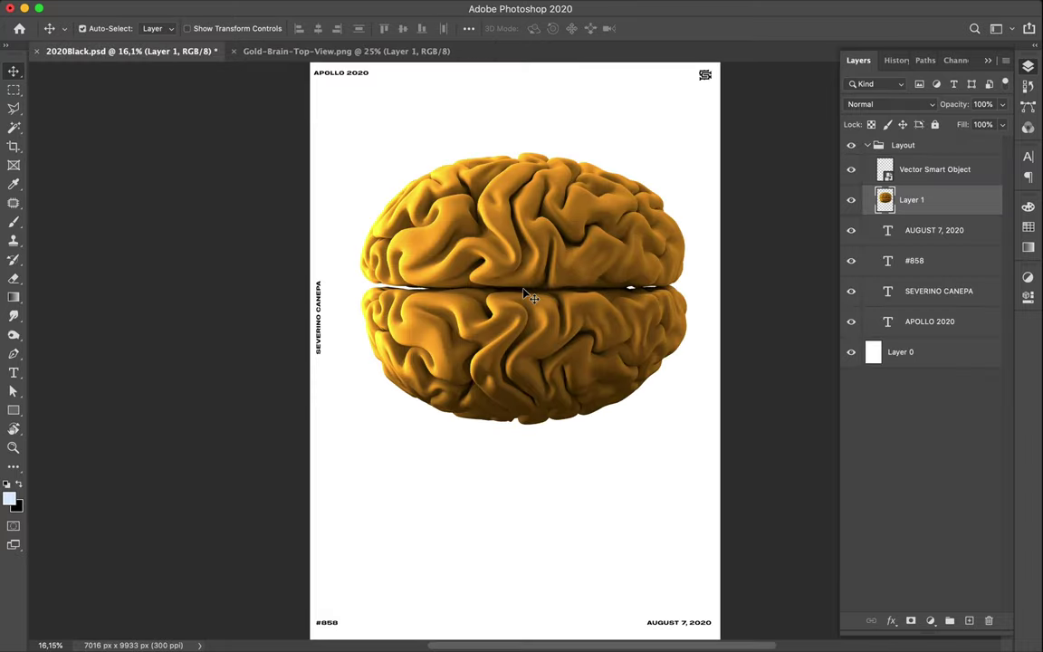
# Rotate the brain -90° upright, centre it, and move Layer 1 beneath the text layers
pyautogui.hotkey('ctrl', 't')
pyautogui.moveTo(696, 139)
pyautogui.mouseDown()
pyautogui.moveTo(491, 116)
pyautogui.moveTo(392, 118)
pyautogui.mouseUp()
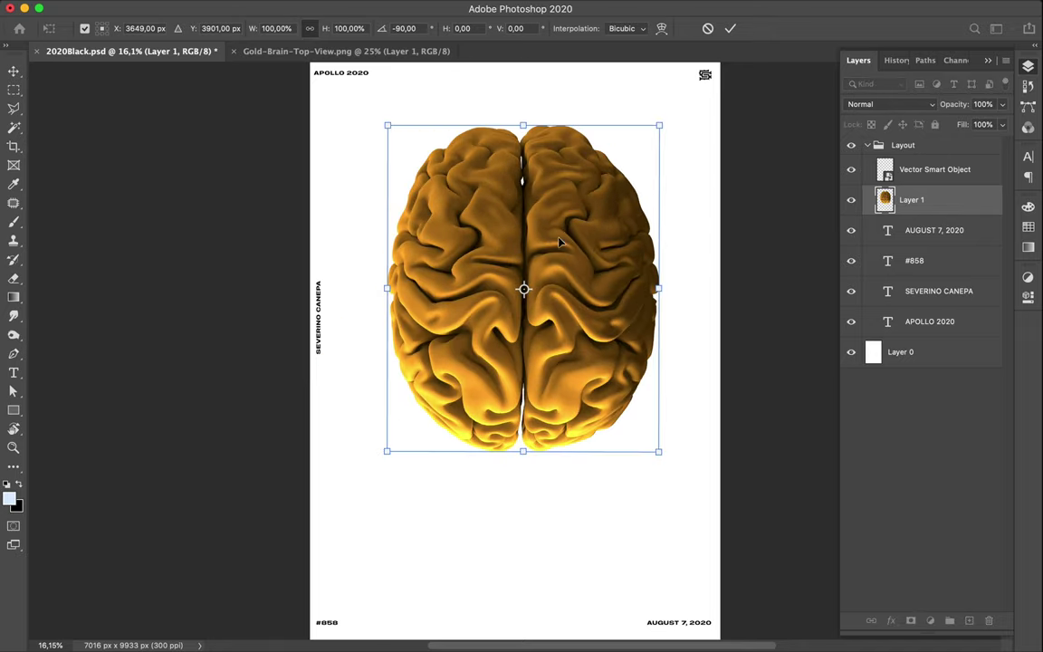
pyautogui.moveTo(558, 241); pyautogui.dragTo(556, 271)
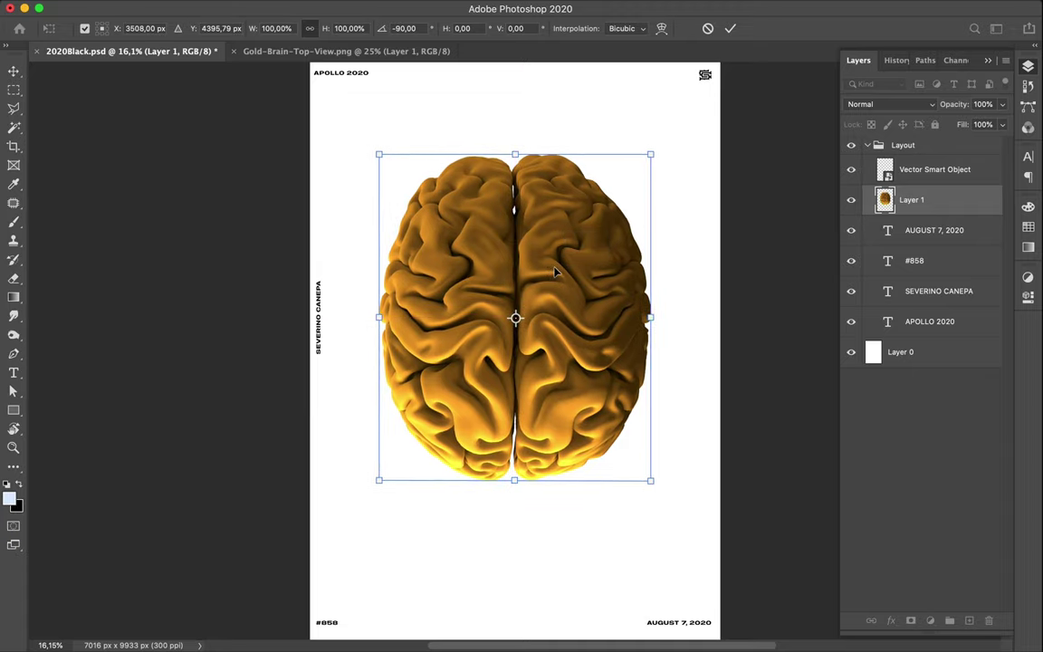
pyautogui.press('Return')
pyautogui.moveTo(905, 204)
pyautogui.mouseDown()
pyautogui.moveTo(928, 308)
pyautogui.moveTo(925, 346)
pyautogui.mouseUp()
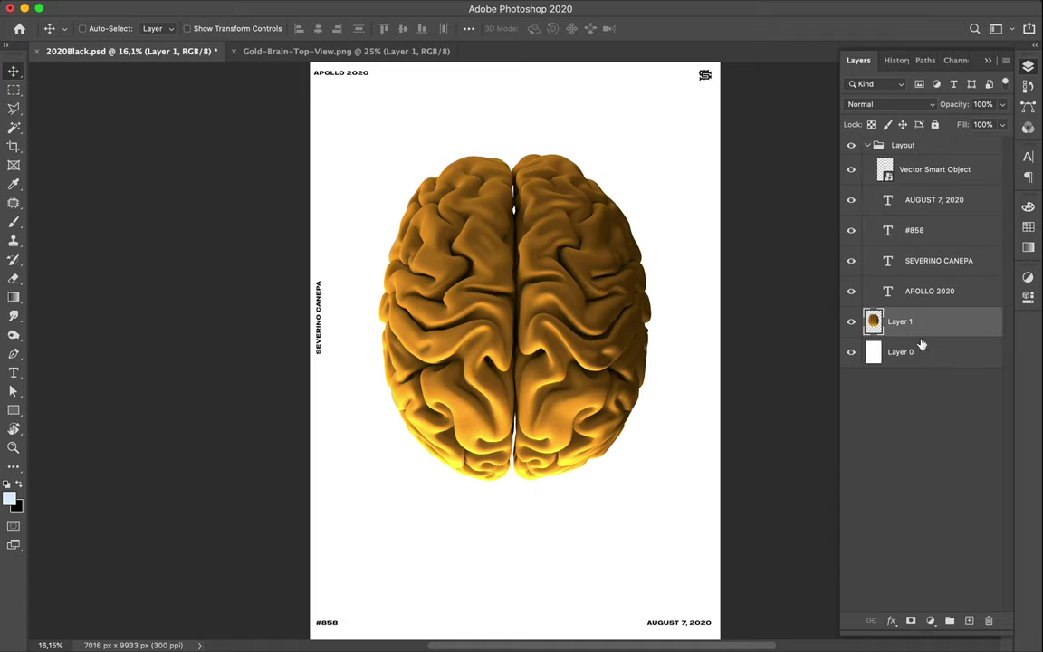
# Collapse the Layout group and add a Levels adjustment with input levels 14, 1,00 and 243
pyautogui.click(867, 145)
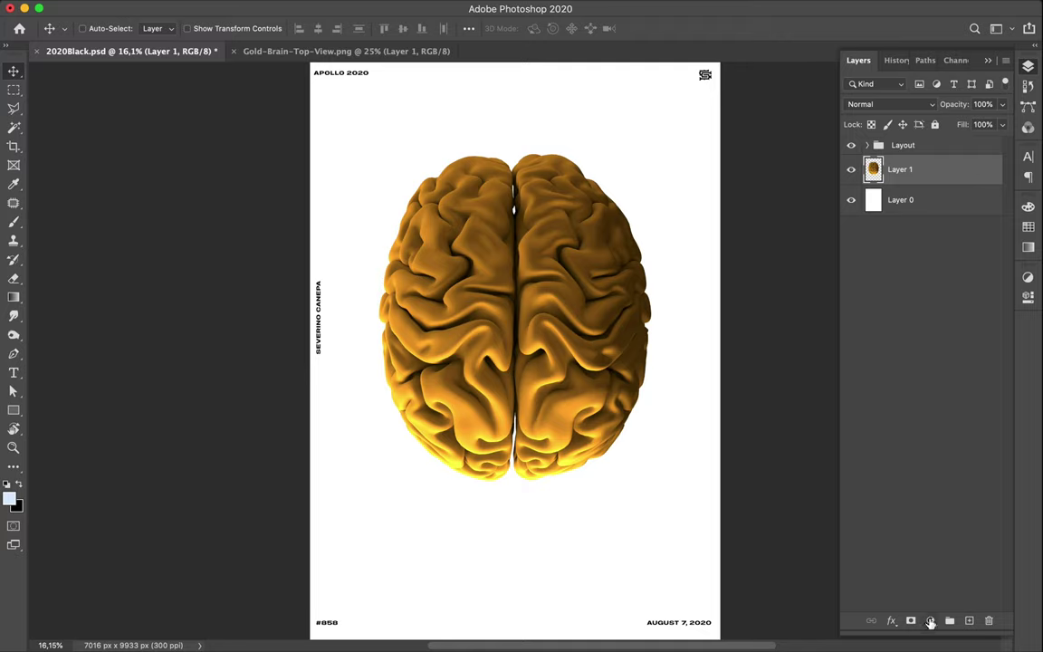
pyautogui.click(930, 622)
pyautogui.press('Escape')
pyautogui.click(930, 622)
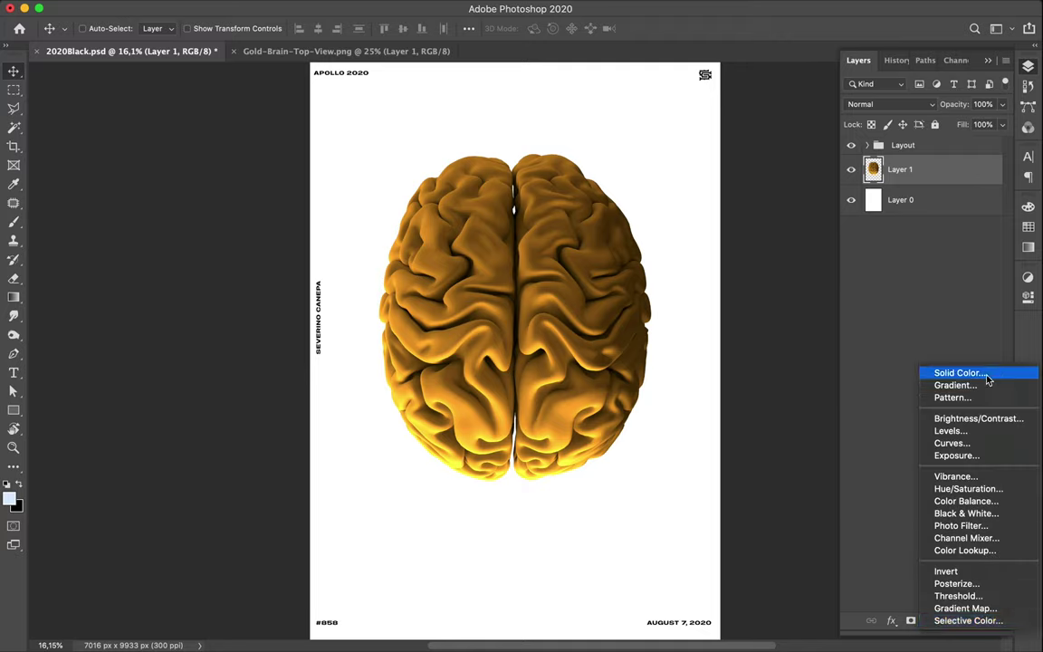
pyautogui.click(976, 433)
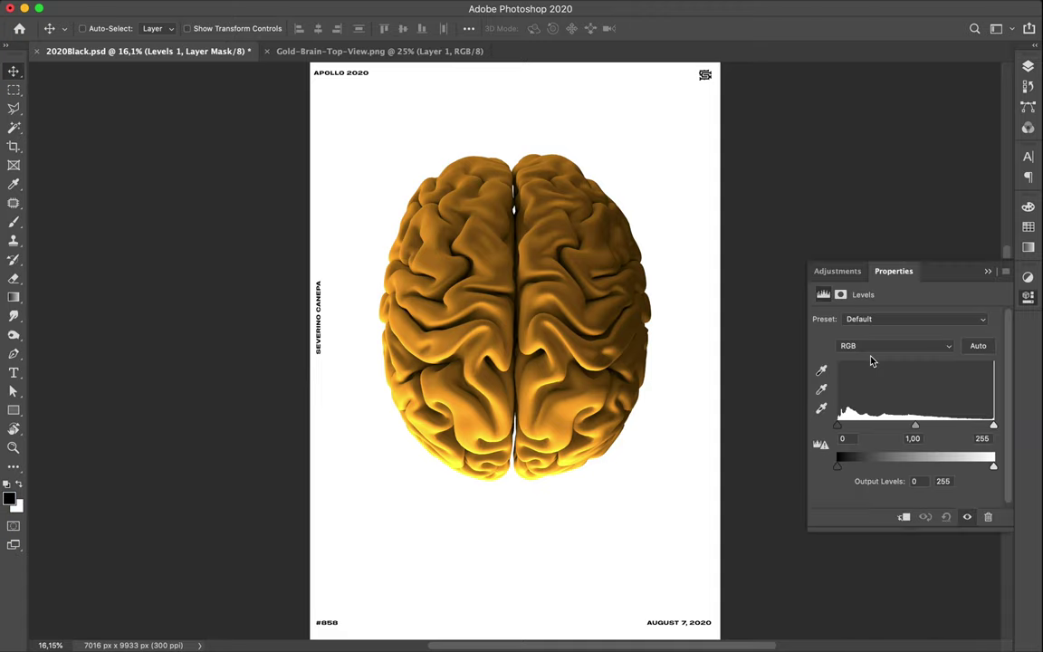
pyautogui.moveTo(838, 427); pyautogui.dragTo(846, 426)
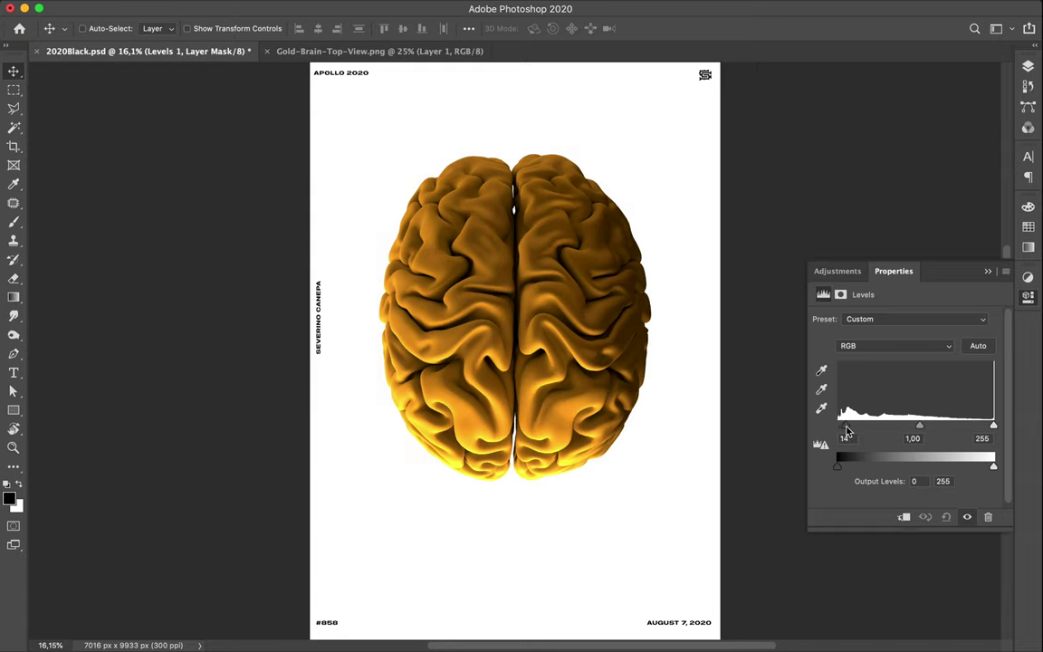
pyautogui.moveTo(993, 426); pyautogui.dragTo(988, 428)
pyautogui.moveTo(918, 427); pyautogui.dragTo(916, 435)
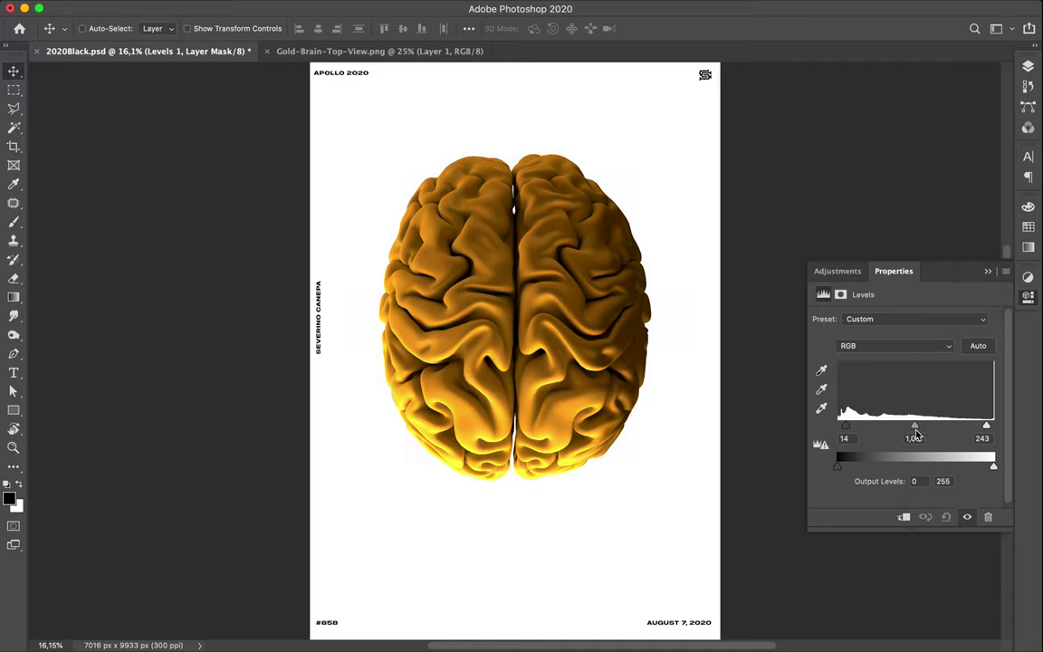
pyautogui.click(1028, 66)
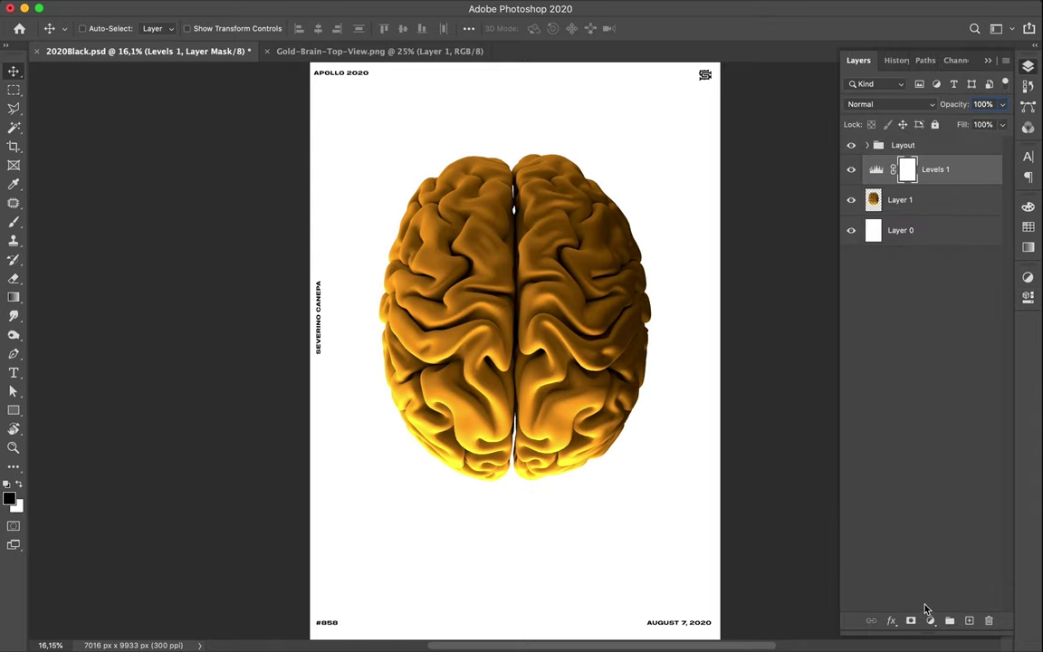
# Add an Exposure adjustment, try lowering exposure, then set it back to 0
pyautogui.click(930, 620)
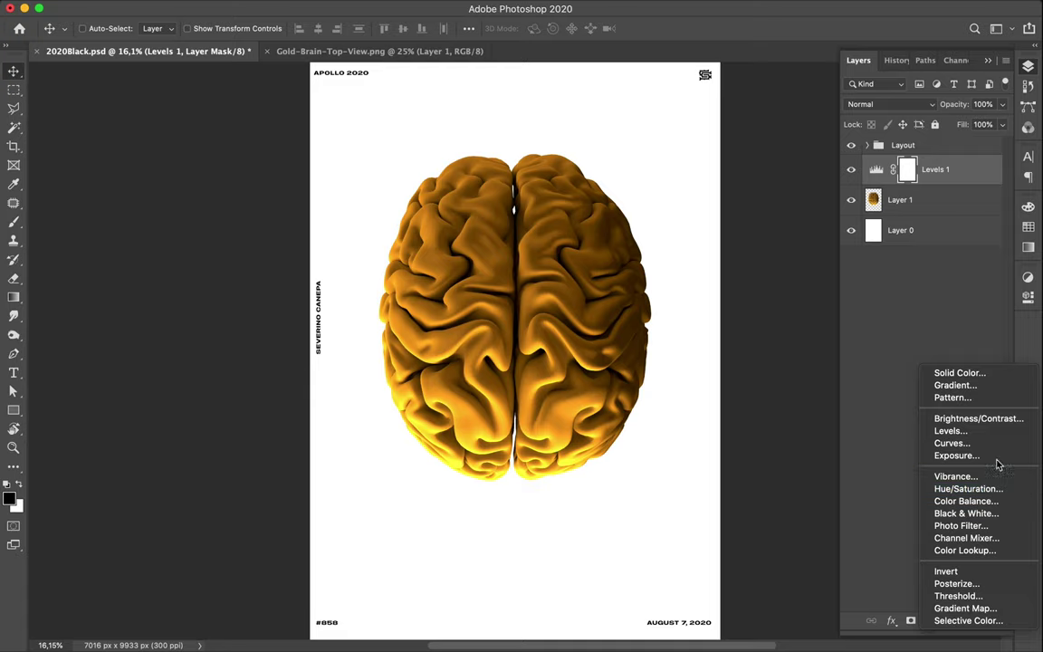
pyautogui.click(998, 457)
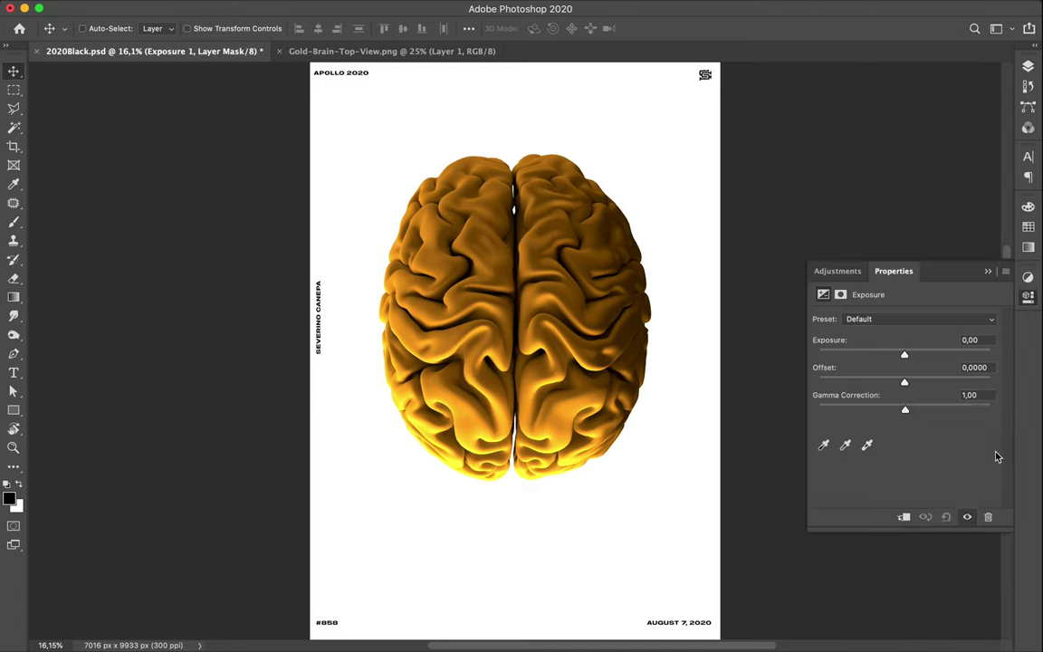
pyautogui.click(906, 355)
pyautogui.moveTo(907, 356); pyautogui.dragTo(906, 358)
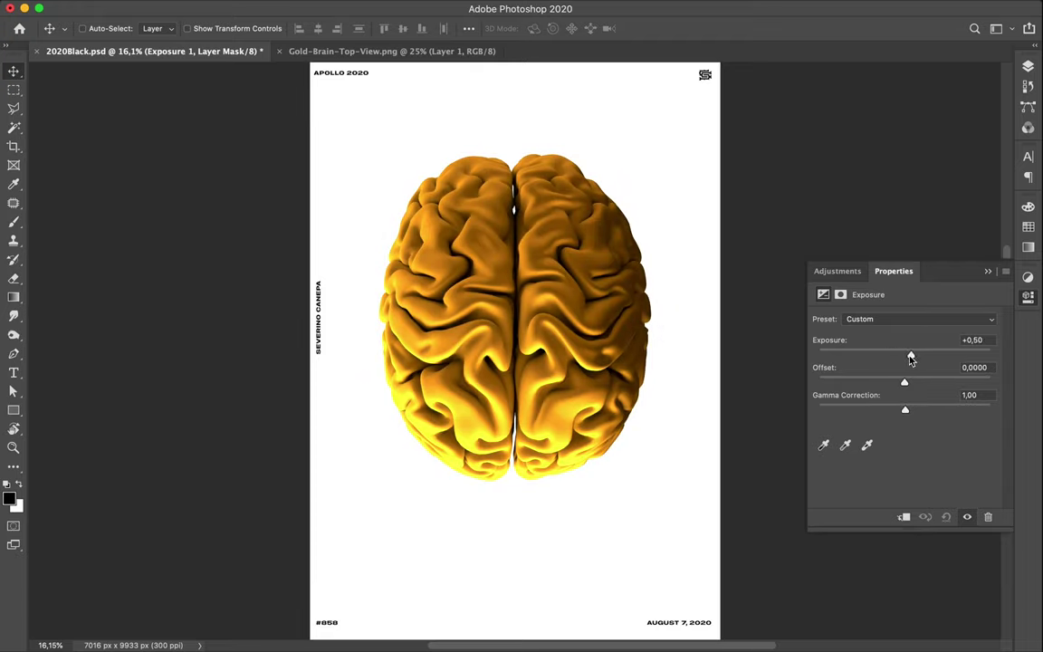
pyautogui.moveTo(907, 356); pyautogui.dragTo(904, 356)
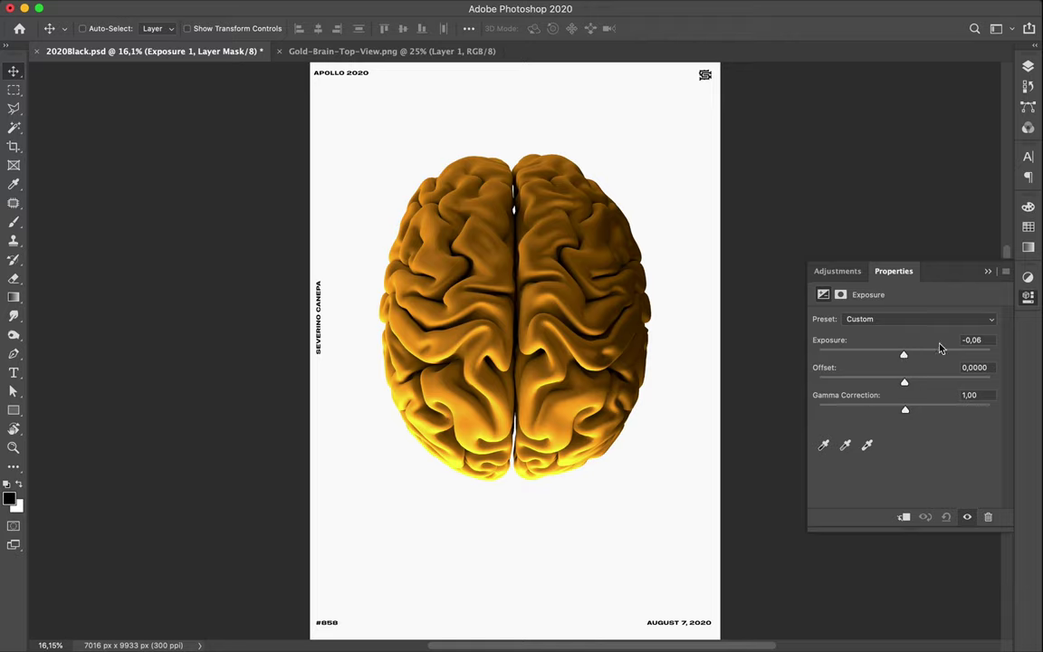
pyautogui.click(983, 337)
pyautogui.write('0')
# Try different offset and gamma values, then reset offset to 0 and gamma to about 1,00
pyautogui.moveTo(904, 383)
pyautogui.mouseDown()
pyautogui.moveTo(885, 383)
pyautogui.moveTo(902, 383)
pyautogui.mouseUp()
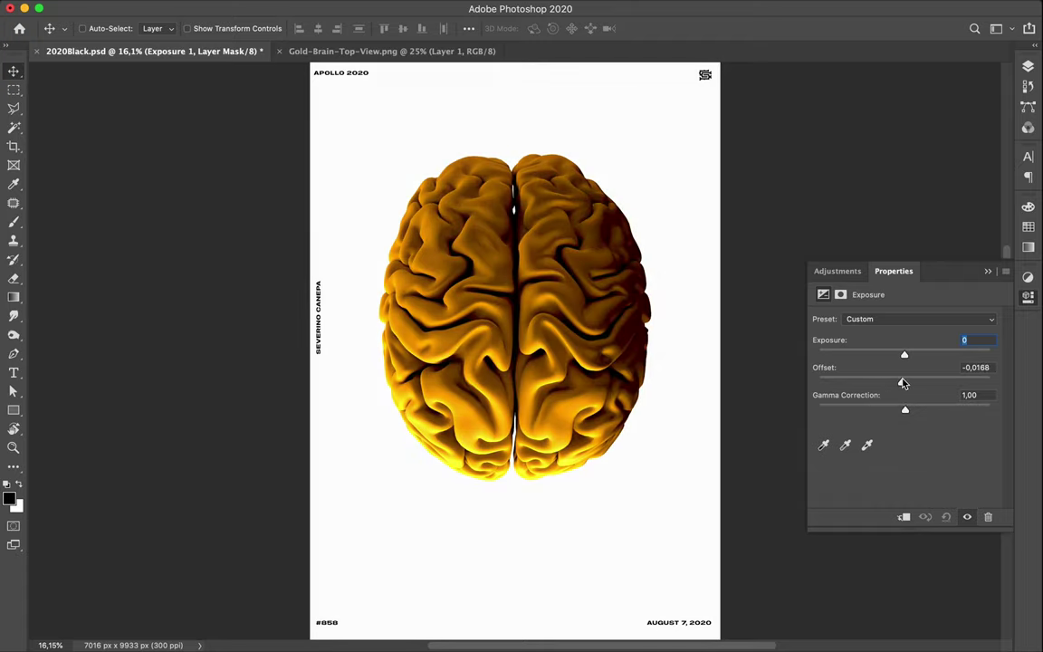
pyautogui.click(982, 367)
pyautogui.click(985, 368)
pyautogui.write('0')
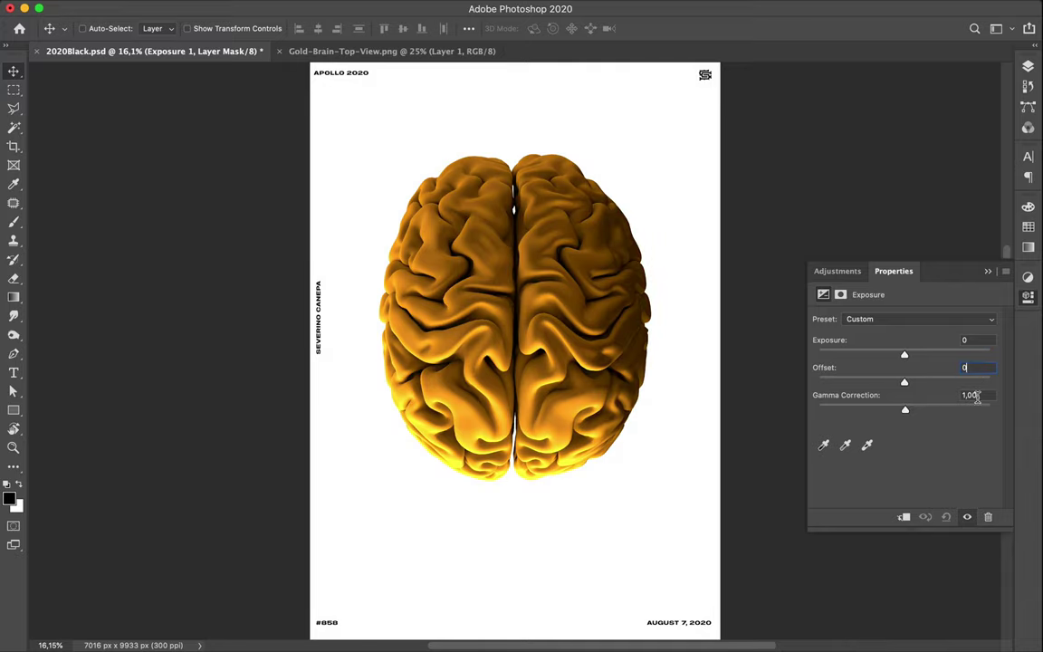
pyautogui.click(976, 395)
pyautogui.moveTo(913, 413)
pyautogui.mouseDown()
pyautogui.moveTo(936, 414)
pyautogui.moveTo(875, 414)
pyautogui.mouseUp()
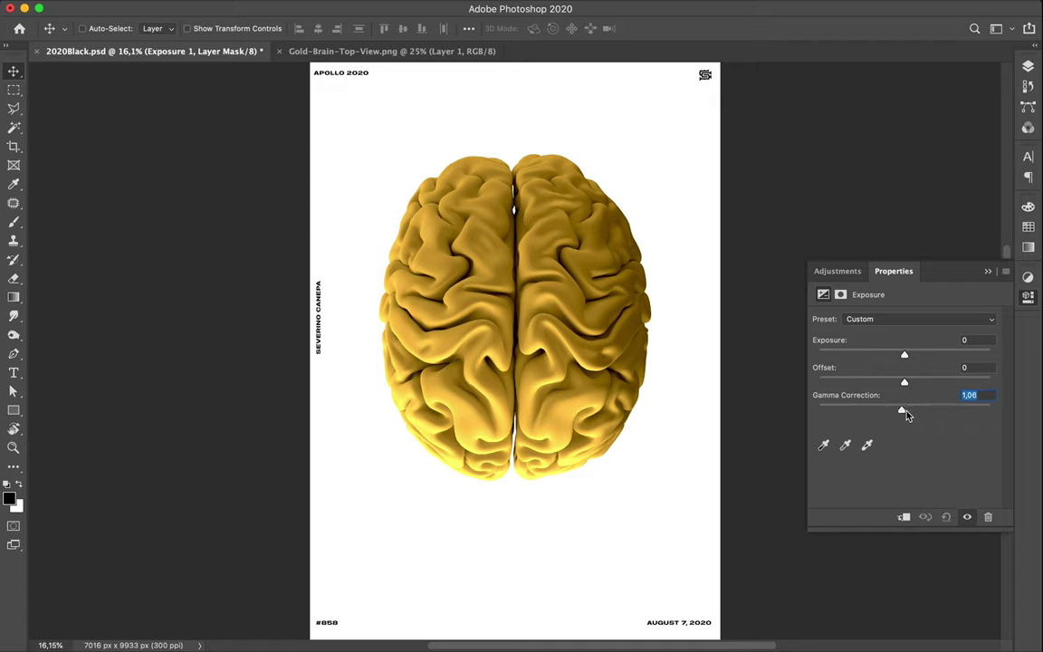
pyautogui.moveTo(901, 414); pyautogui.dragTo(905, 412)
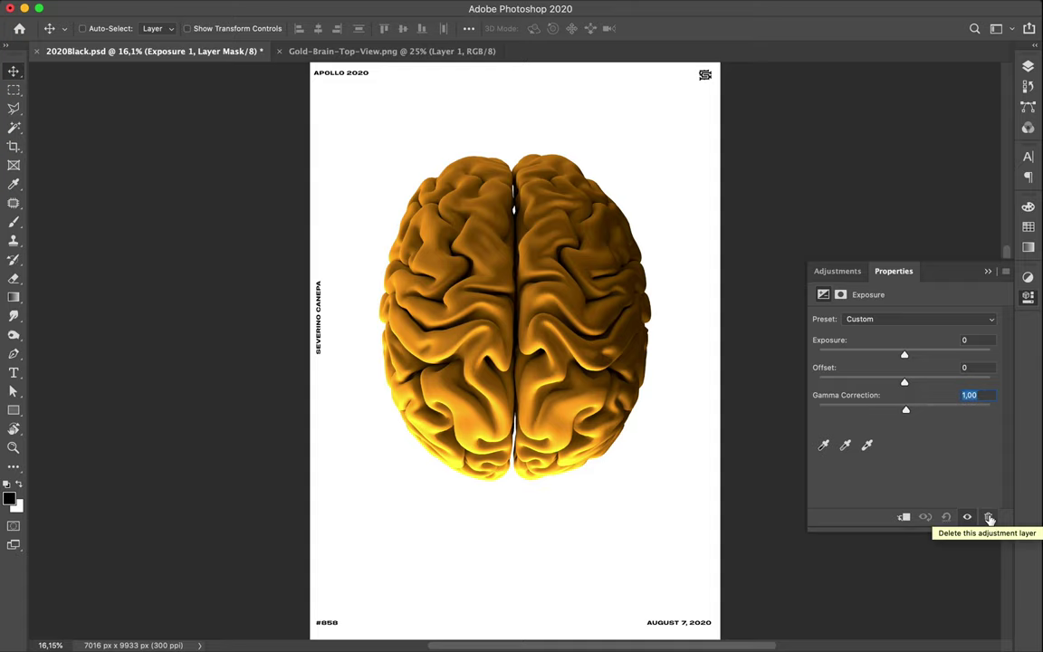
# Delete the Exposure layer, merge Levels 1 into the brain layer, and move the brain lower
pyautogui.click(988, 517)
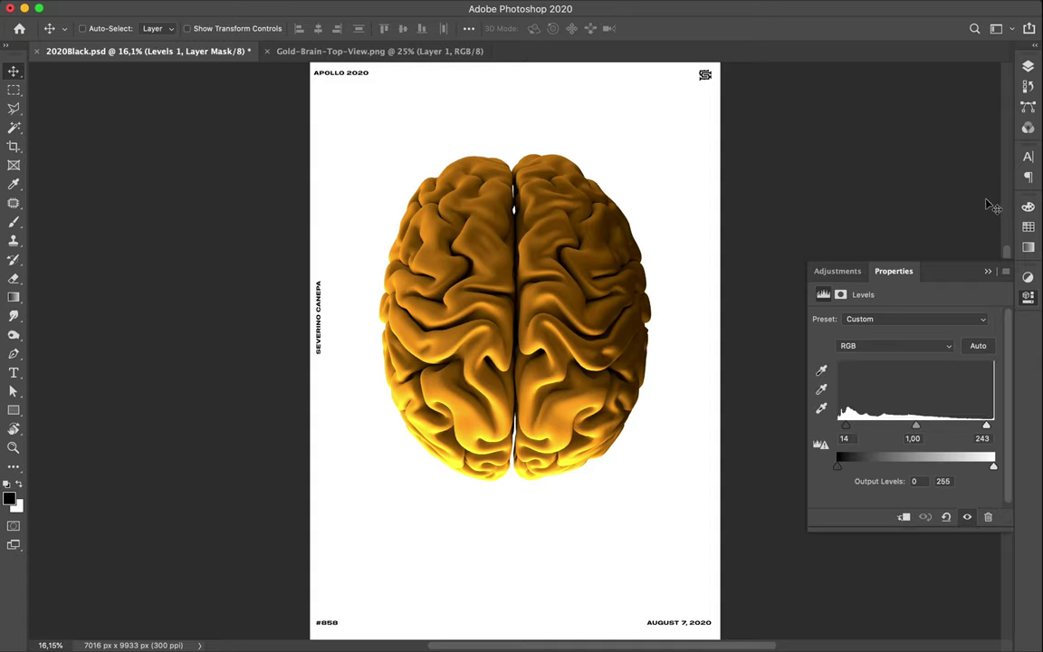
pyautogui.click(1028, 66)
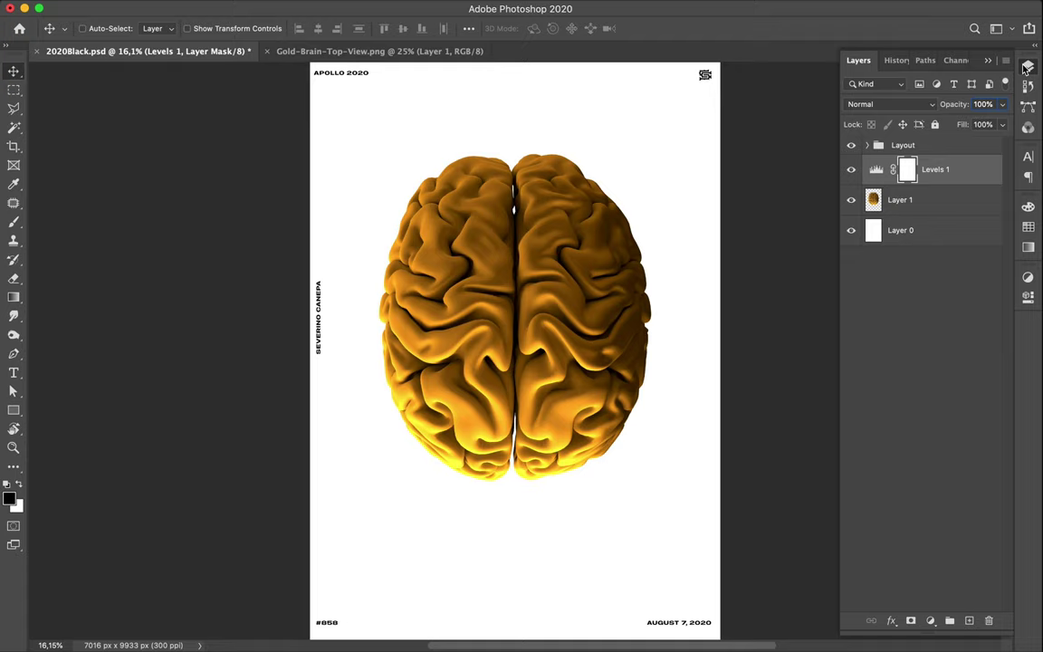
pyautogui.keyDown('alt'); pyautogui.click(950, 187); pyautogui.keyUp('alt')
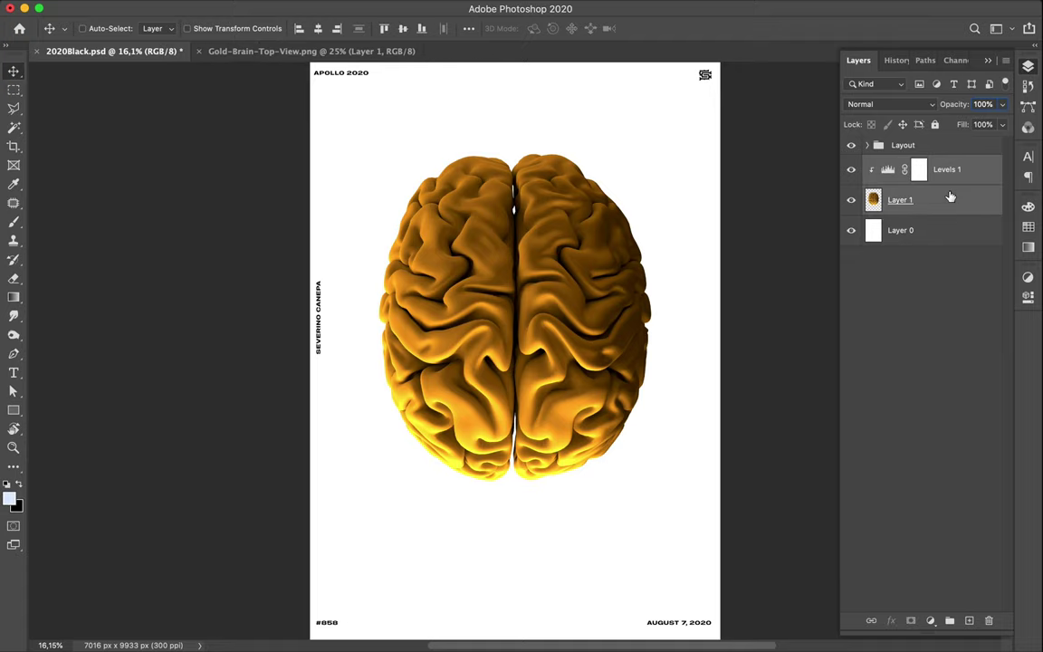
pyautogui.hotkey('ctrl', 'e')
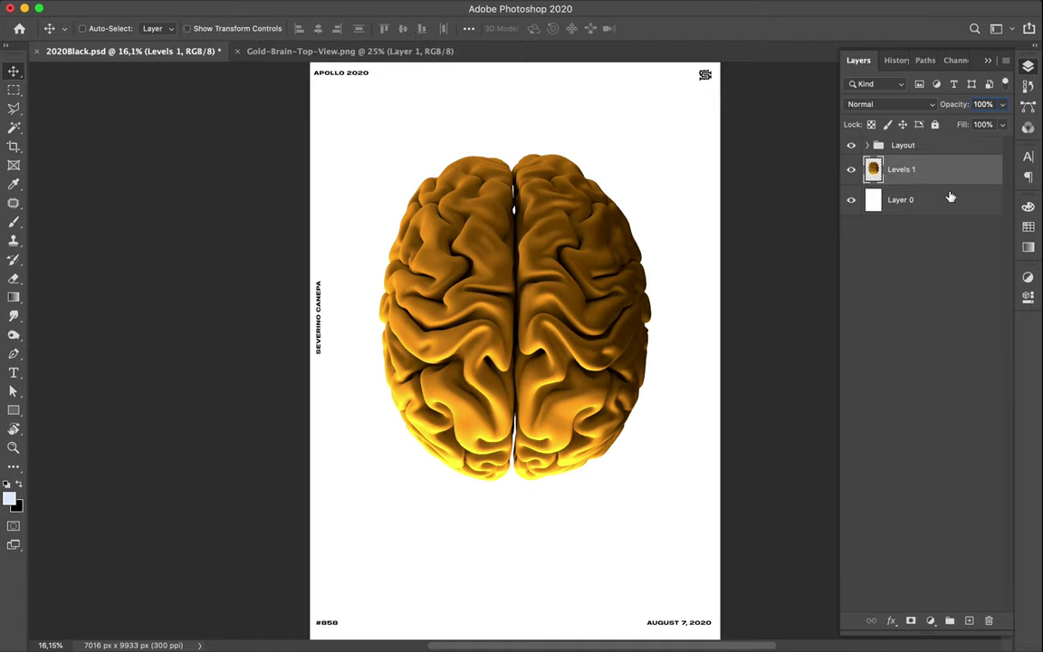
pyautogui.moveTo(560, 227); pyautogui.dragTo(569, 263)
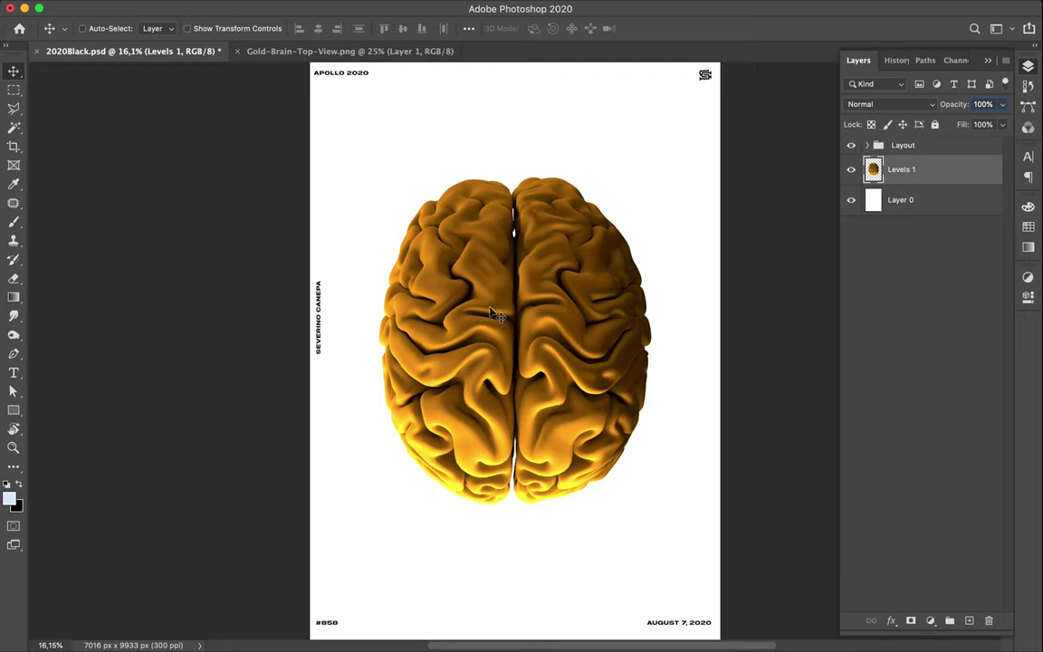
pyautogui.scroll(-2, 495, 310)
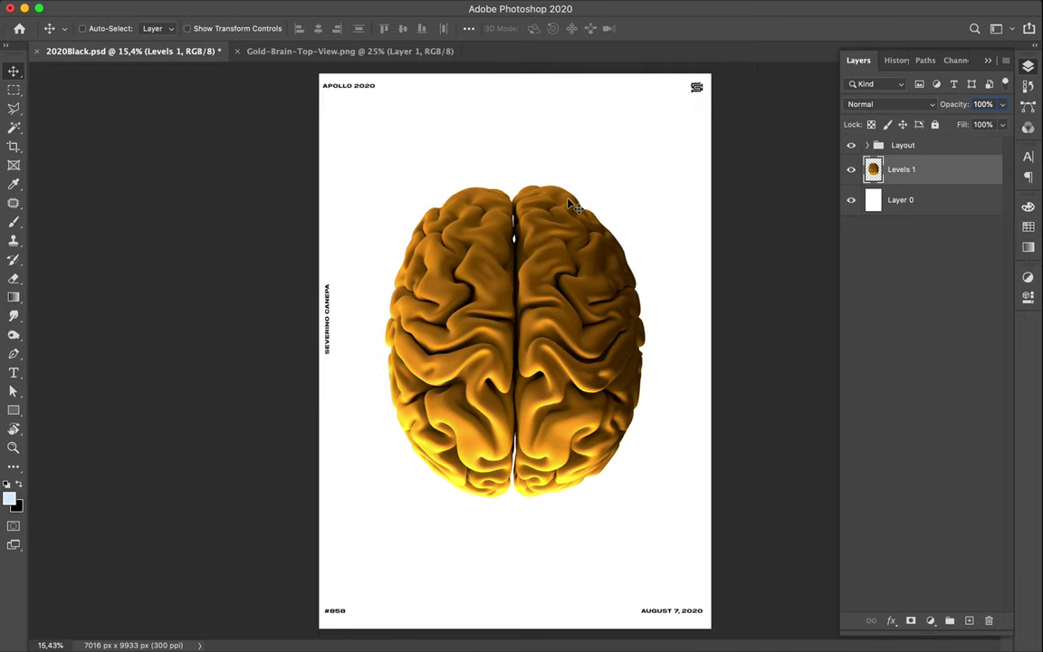
# Fill the APOLLO 2020, SEVERINO CANEPA, #858 and AUGUST 7, 2020 labels with the blue swatch
pyautogui.keyDown('super'); pyautogui.click(380, 93); pyautogui.keyUp('super')
pyautogui.keyDown('shift'); pyautogui.click(327, 302); pyautogui.keyUp('shift')
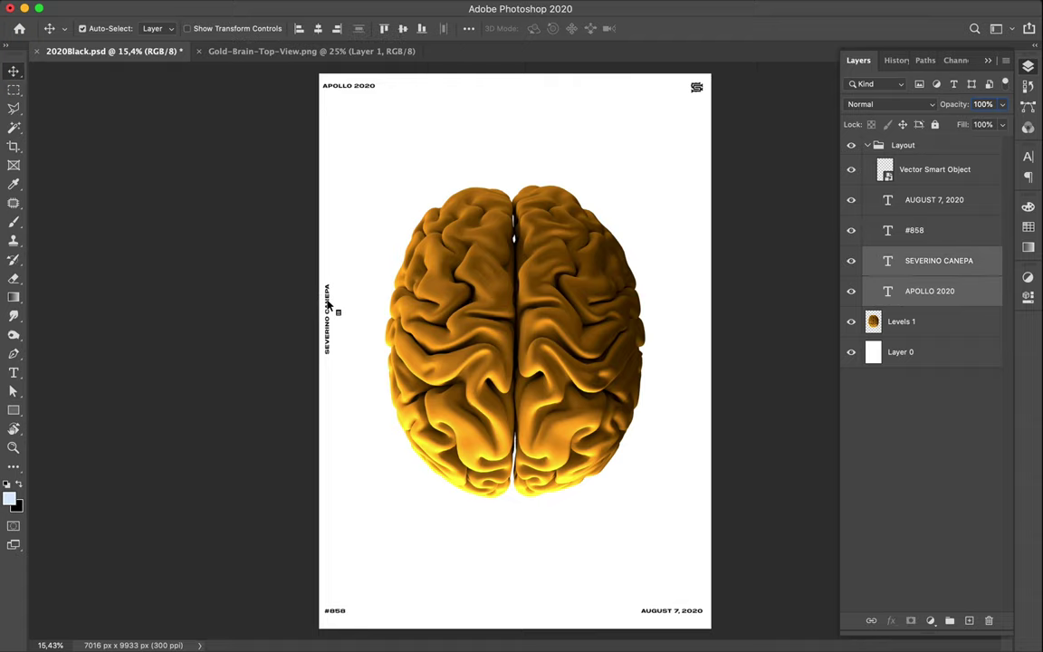
pyautogui.keyDown('shift'); pyautogui.click(338, 615); pyautogui.keyUp('shift')
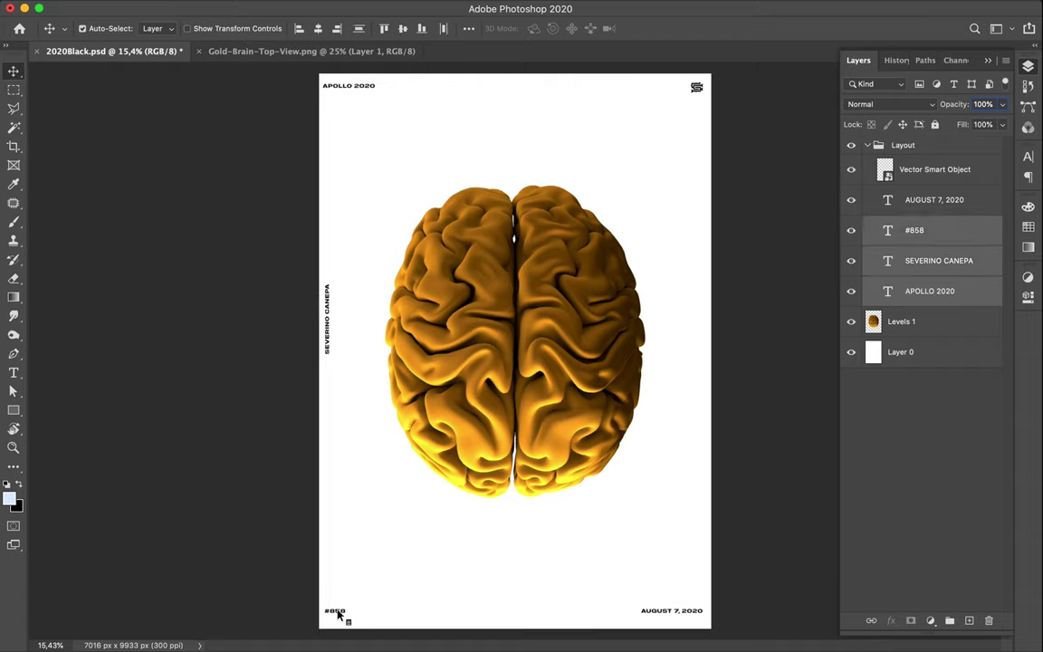
pyautogui.keyDown('shift'); pyautogui.click(657, 616); pyautogui.keyUp('shift')
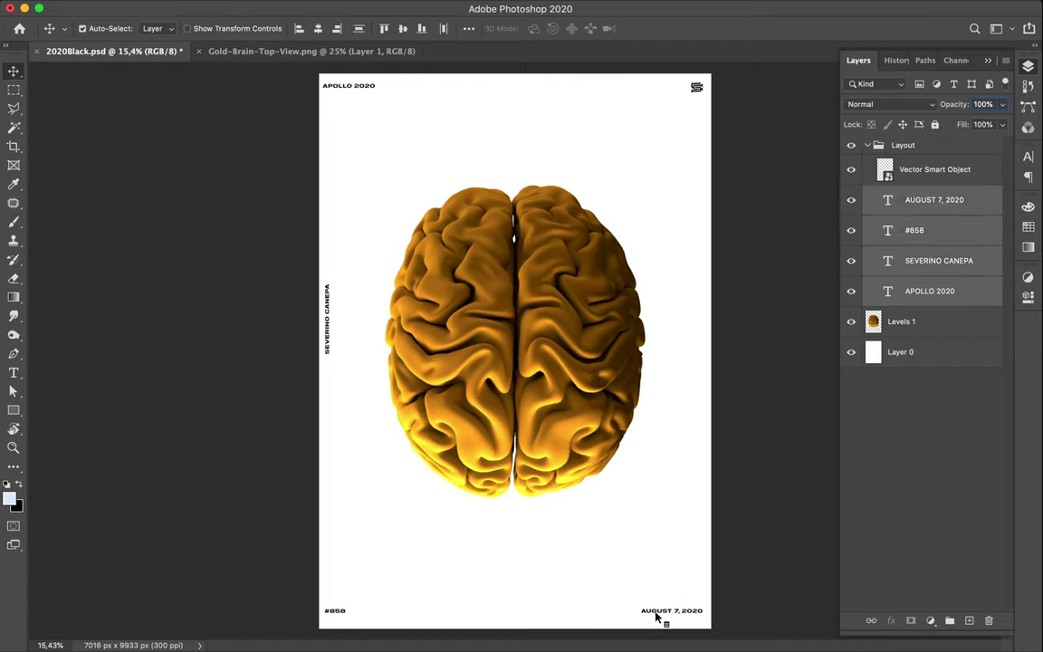
pyautogui.click(1029, 228)
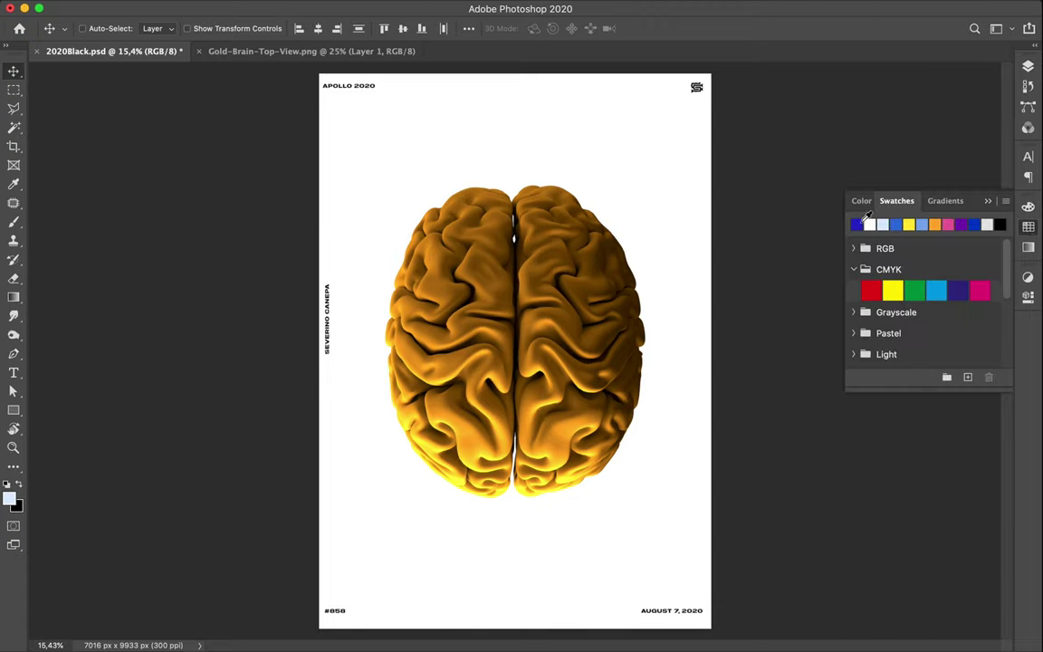
pyautogui.click(857, 225)
pyautogui.hotkey('alt', 'BackSpace')
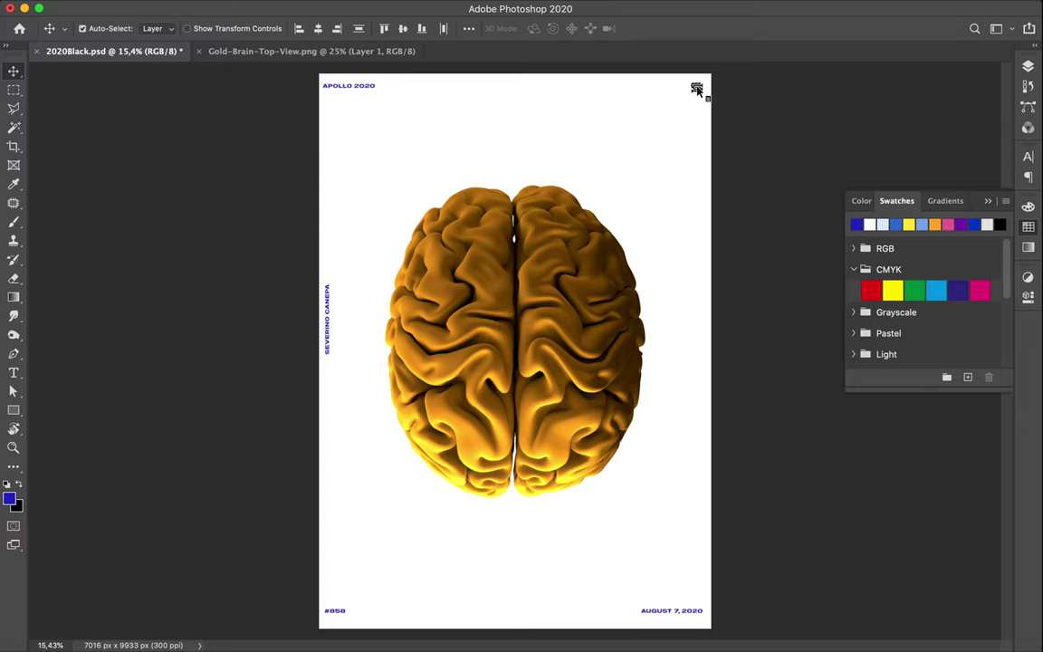
pyautogui.keyDown('ctrl'); pyautogui.click(697, 88); pyautogui.keyUp('ctrl')
pyautogui.press('F7')
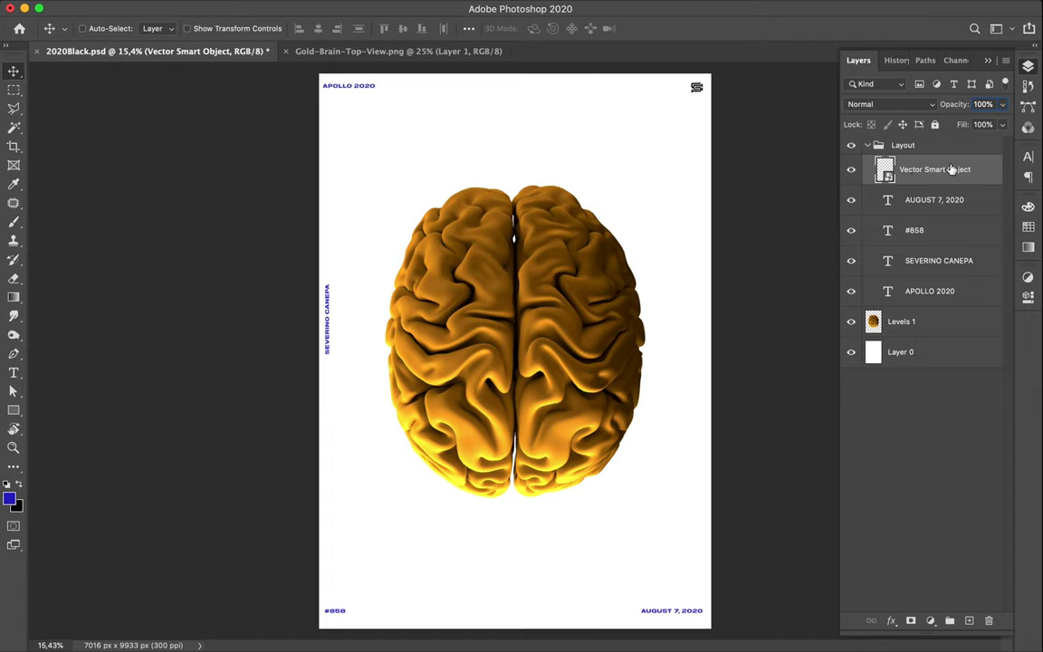
# Recolour the top-right logo blue on a new layer and delete the original Vector Smart Object
pyautogui.click(970, 619)
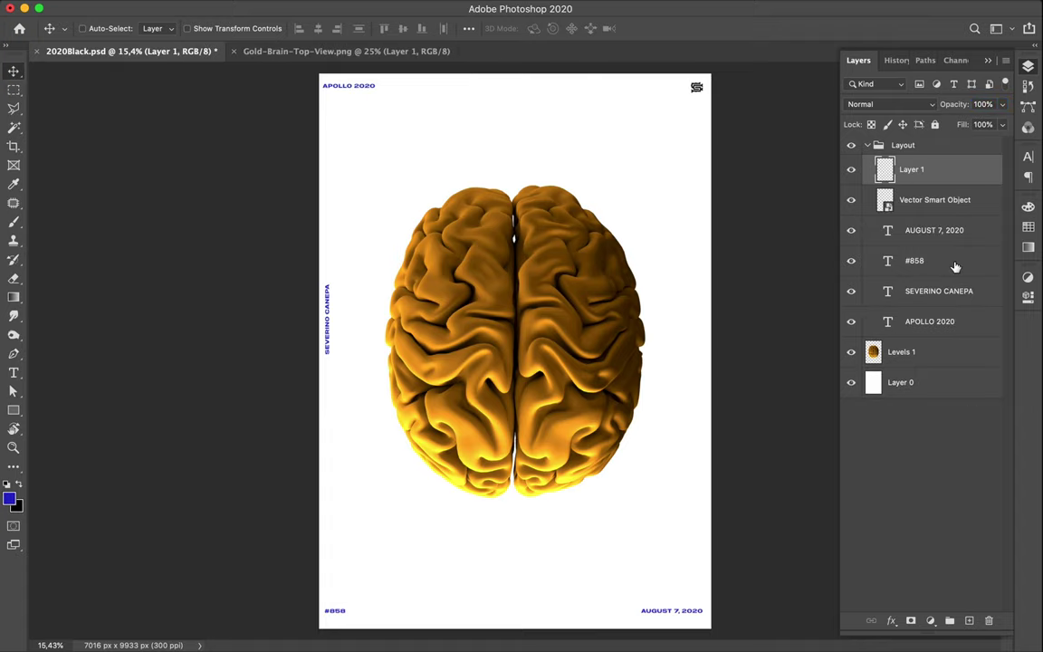
pyautogui.press('b')
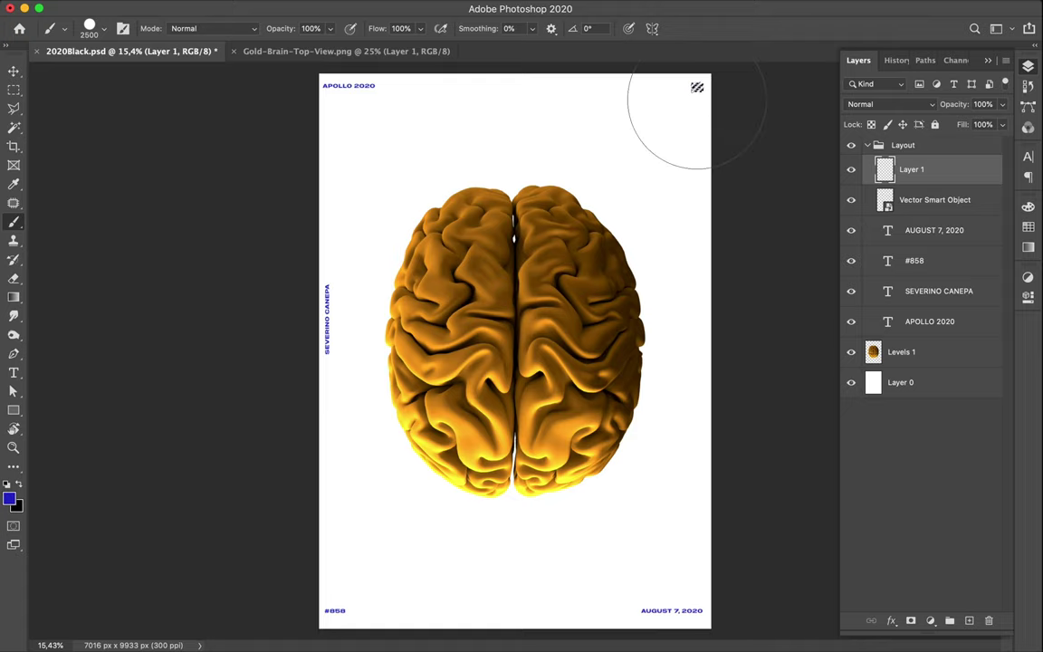
pyautogui.press('v')
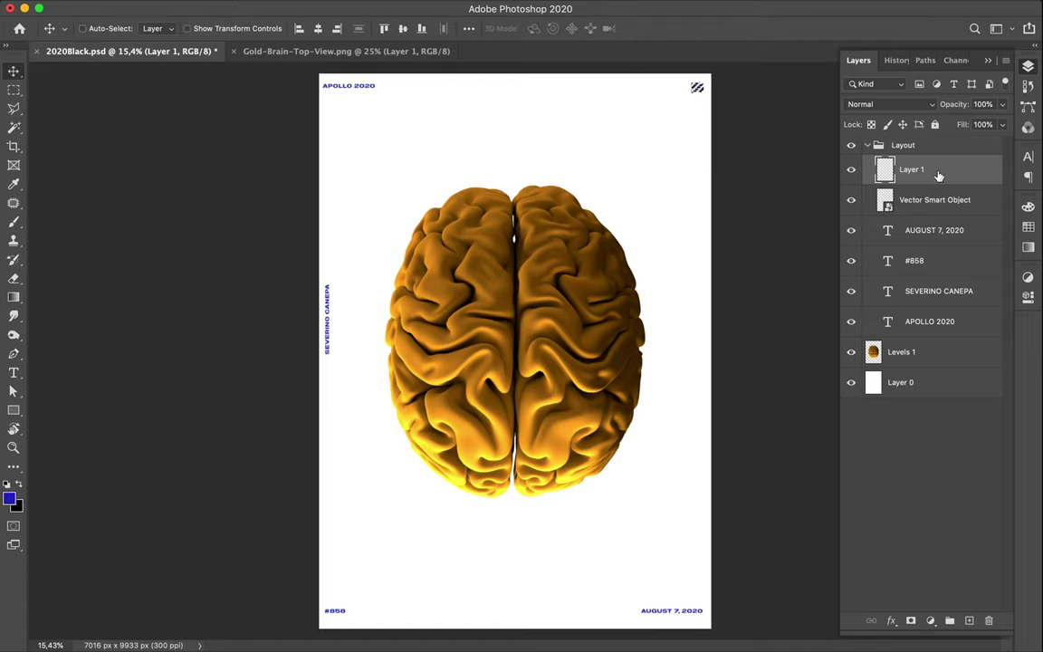
pyautogui.click(924, 199)
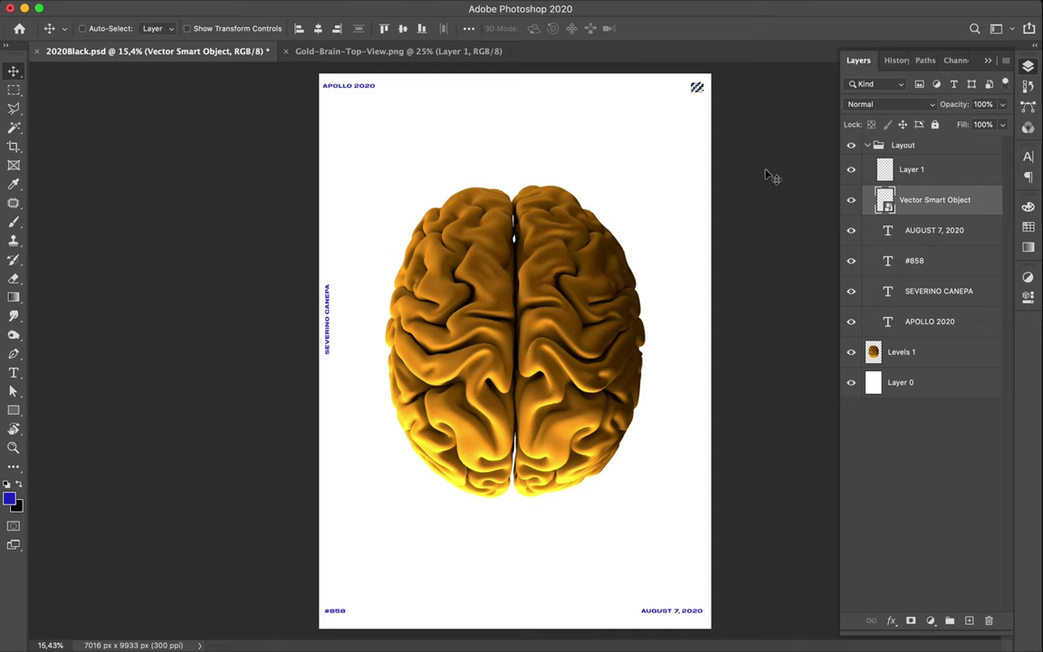
pyautogui.press('m')
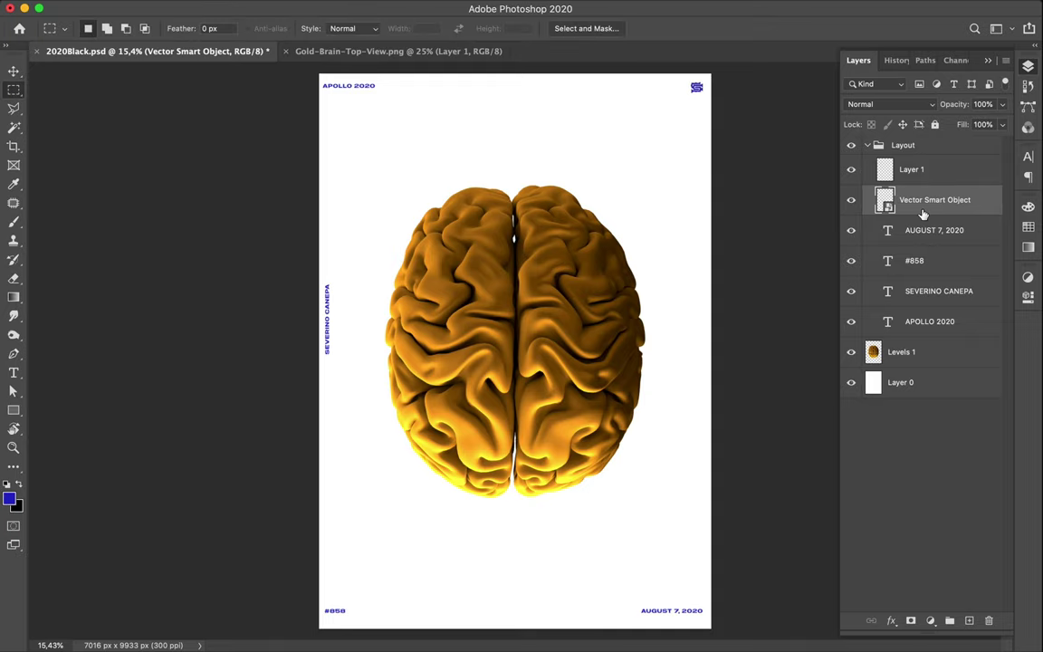
pyautogui.press('Delete')
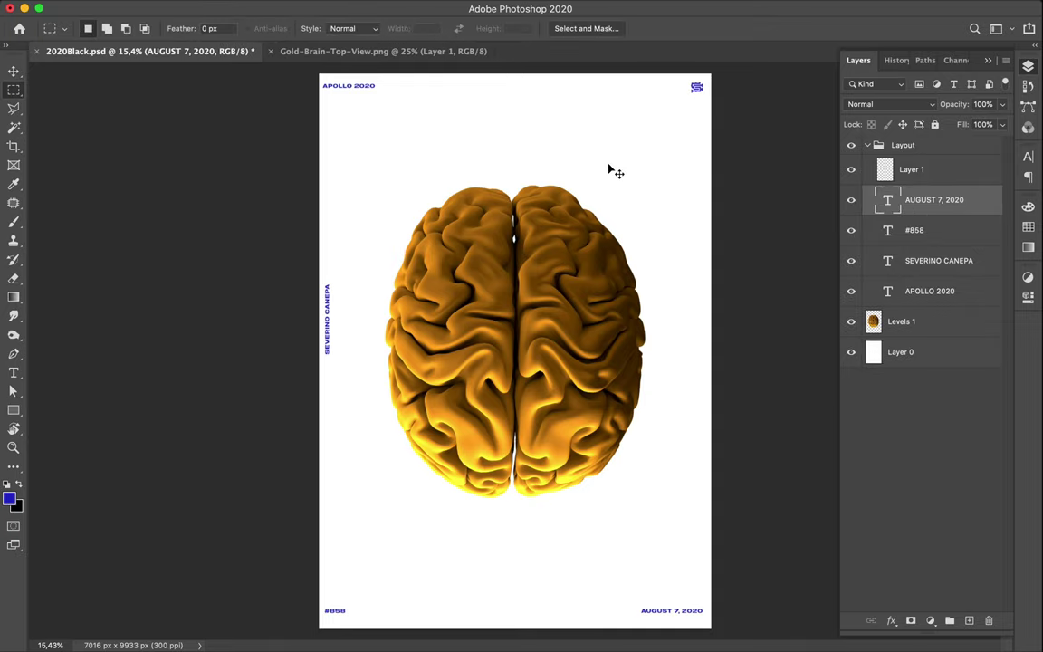
pyautogui.press('v')
pyautogui.scroll(-2, 531, 338)
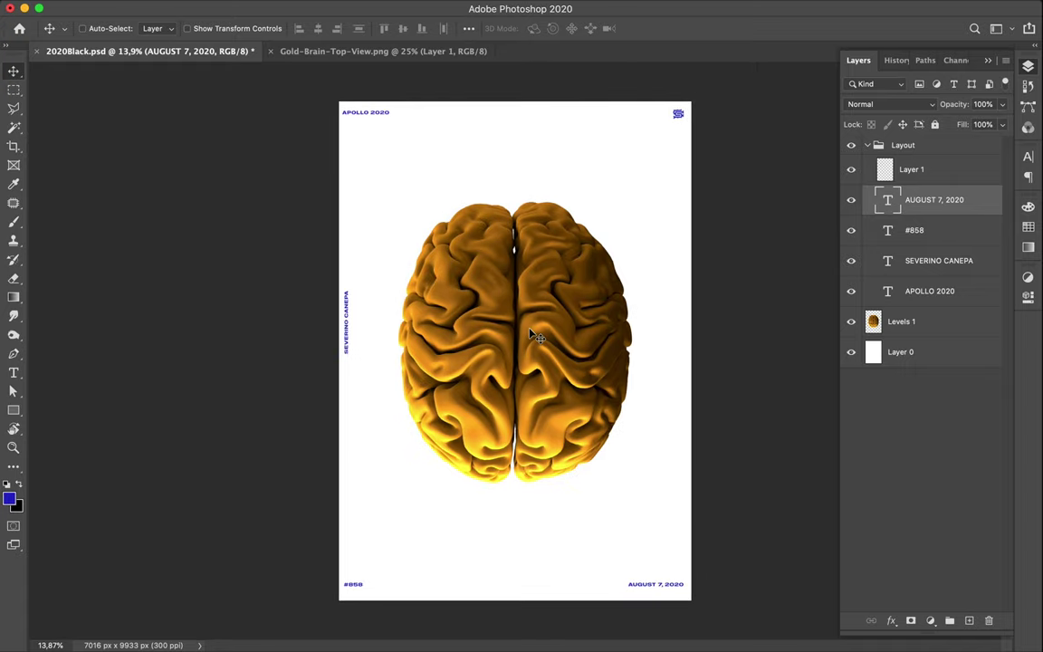
# Type GOLD in blue above the brain's left side and duplicate it just below
pyautogui.press('t')
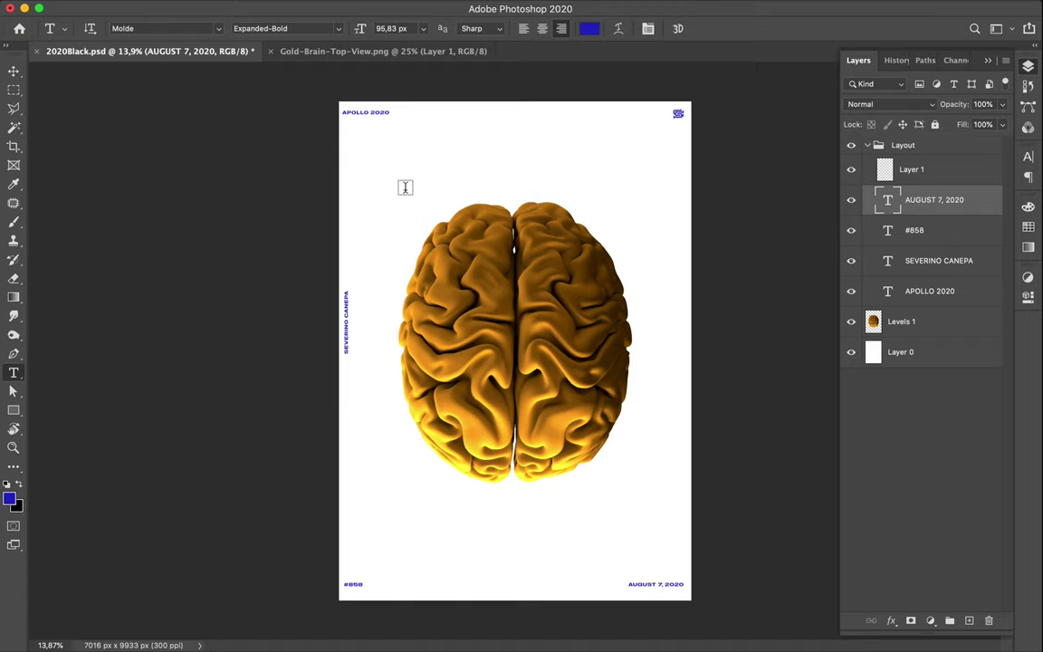
pyautogui.click(366, 190)
pyautogui.write('a')
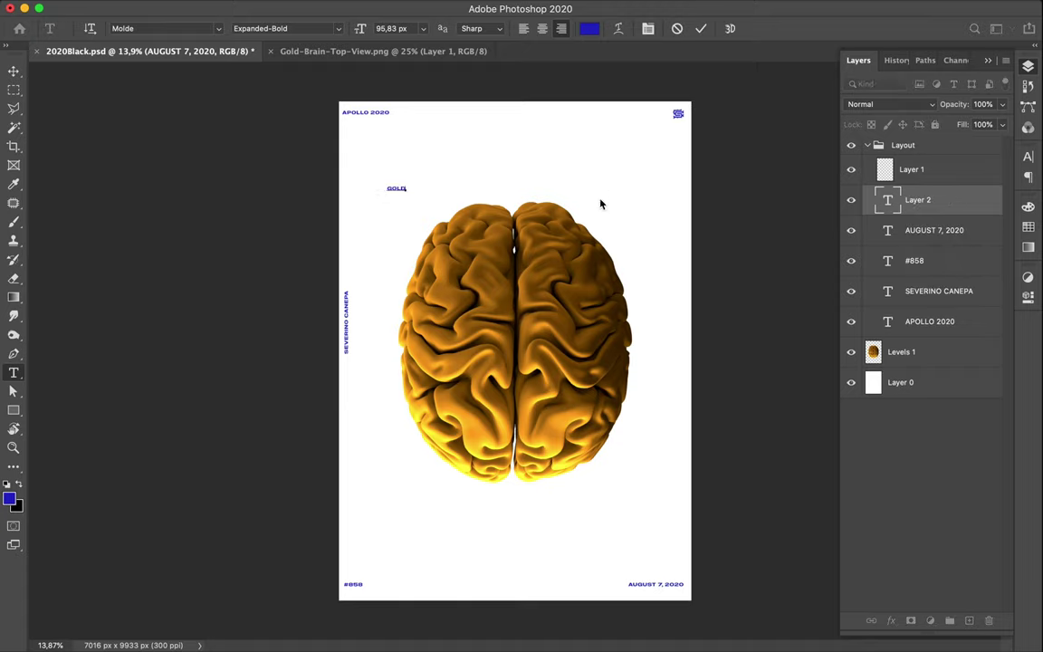
pyautogui.hotkey('ctrl', 'Return')
pyautogui.press('v')
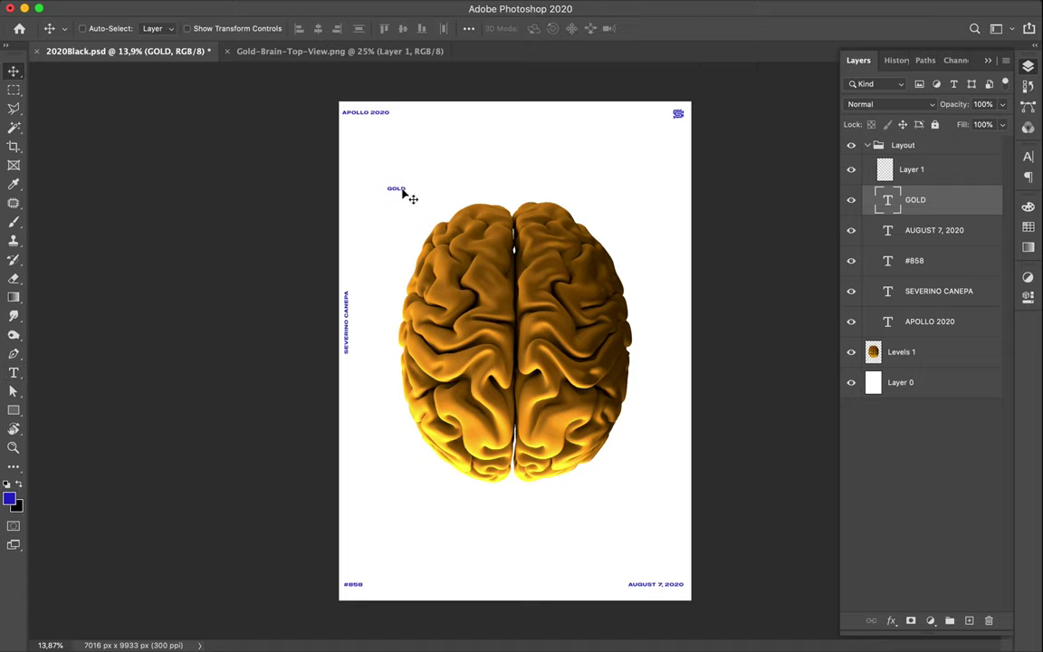
pyautogui.moveTo(403, 193); pyautogui.dragTo(406, 209)
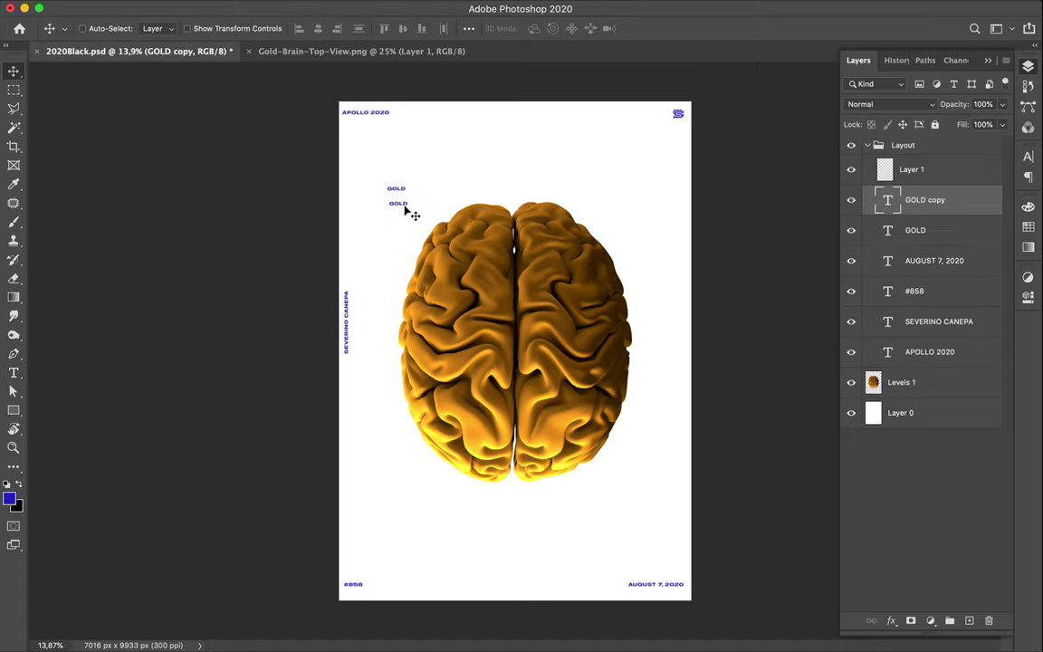
# Change the copy to BRAIN and duplicate it just below
pyautogui.doubleClick(398, 204)
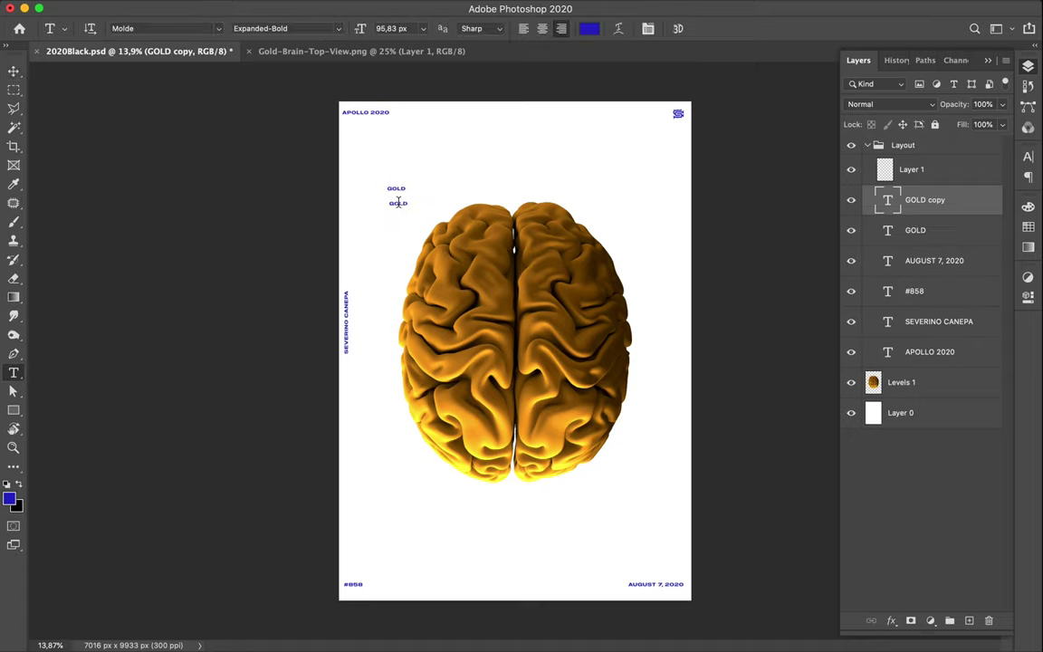
pyautogui.press('BackSpace')
pyautogui.click(391, 201)
pyautogui.write('BRAIN')
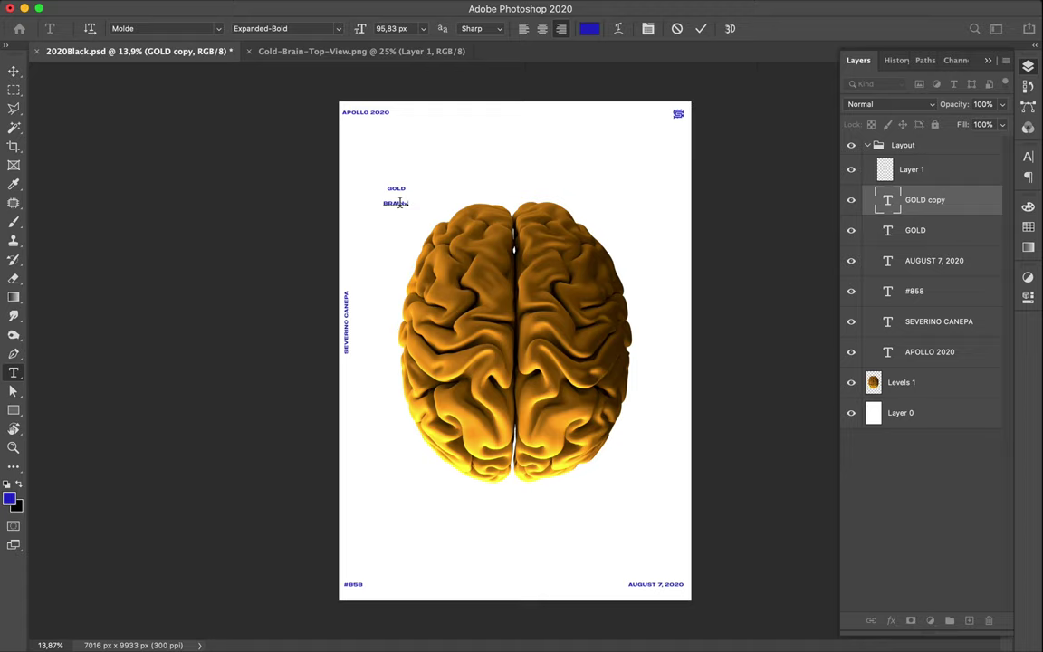
pyautogui.press('Escape')
pyautogui.press('v')
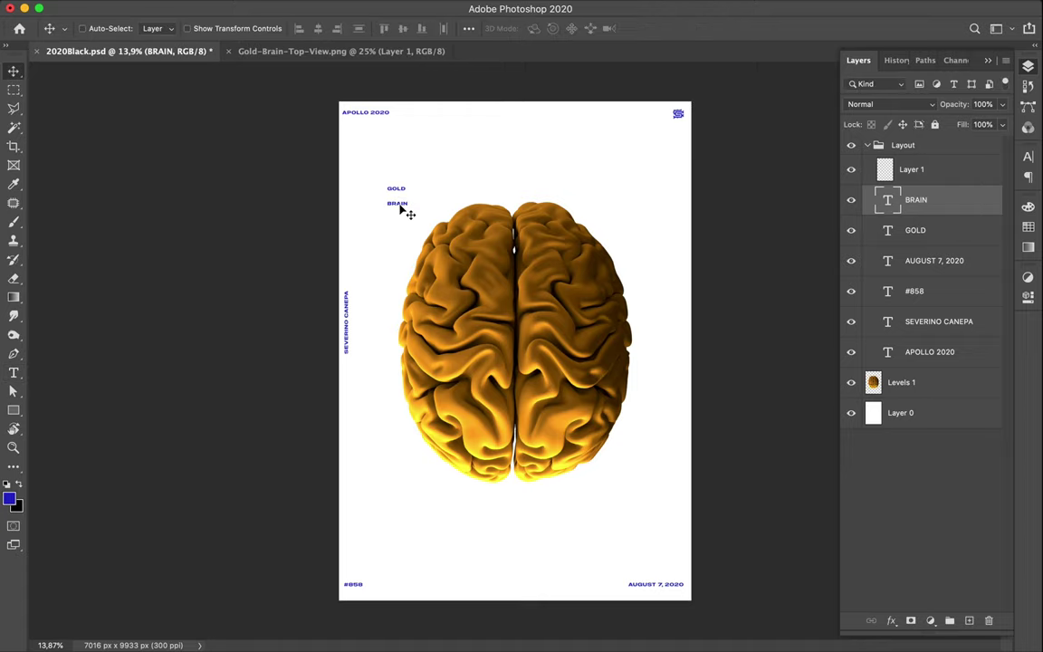
pyautogui.moveTo(396, 204); pyautogui.dragTo(398, 218)
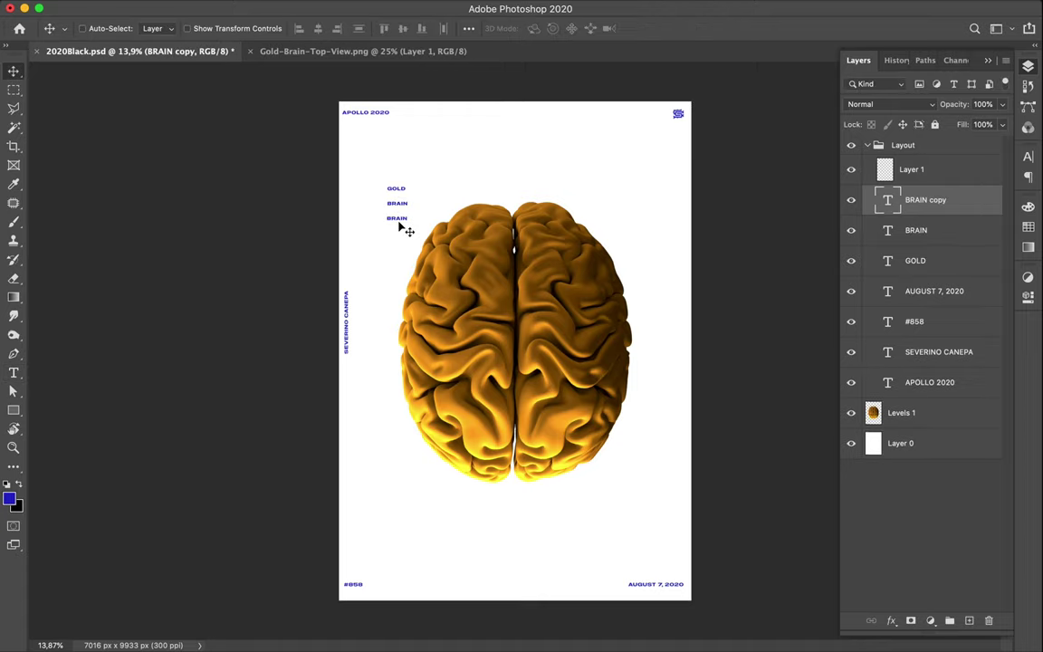
# Change the second copy to #6 and select GOLD, BRAIN and #6 together
pyautogui.press('t')
pyautogui.doubleClick(397, 218)
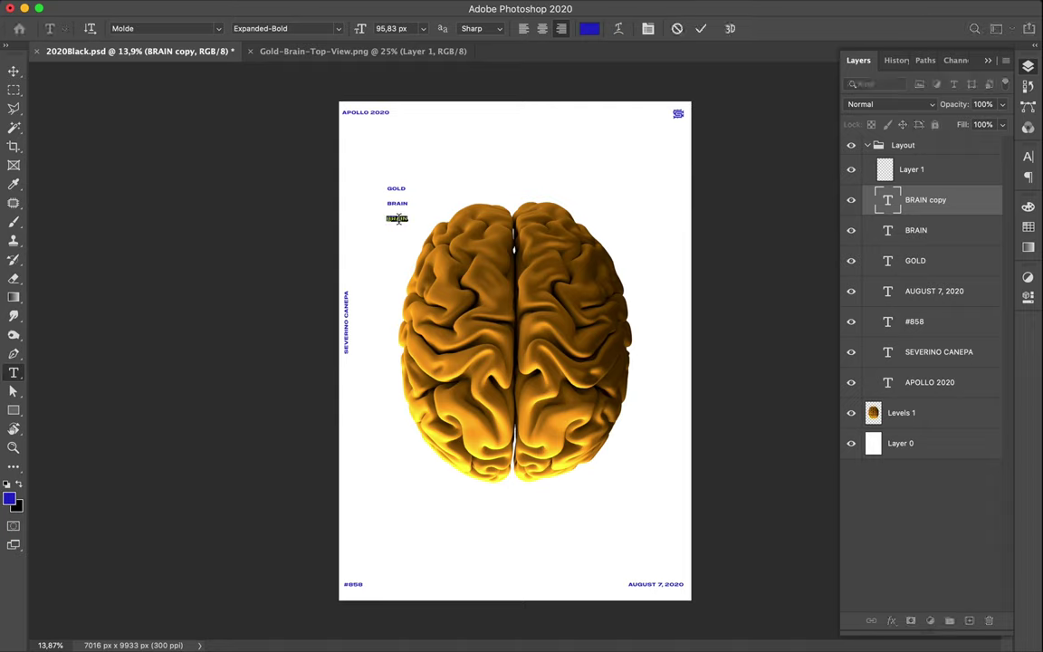
pyautogui.write('A')
pyautogui.press('Escape')
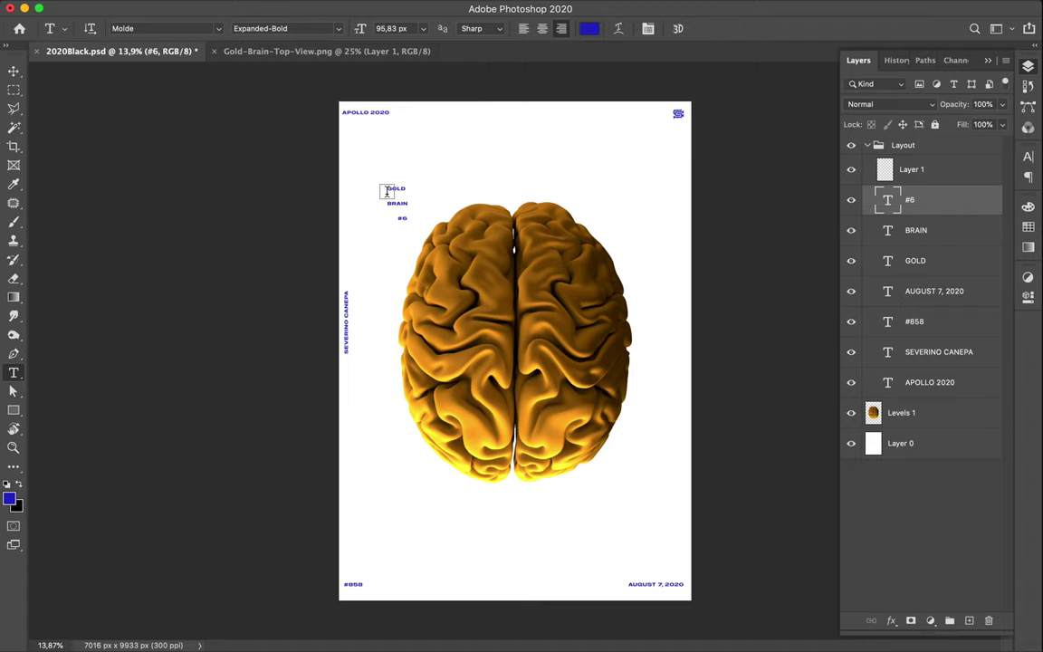
pyautogui.press('v')
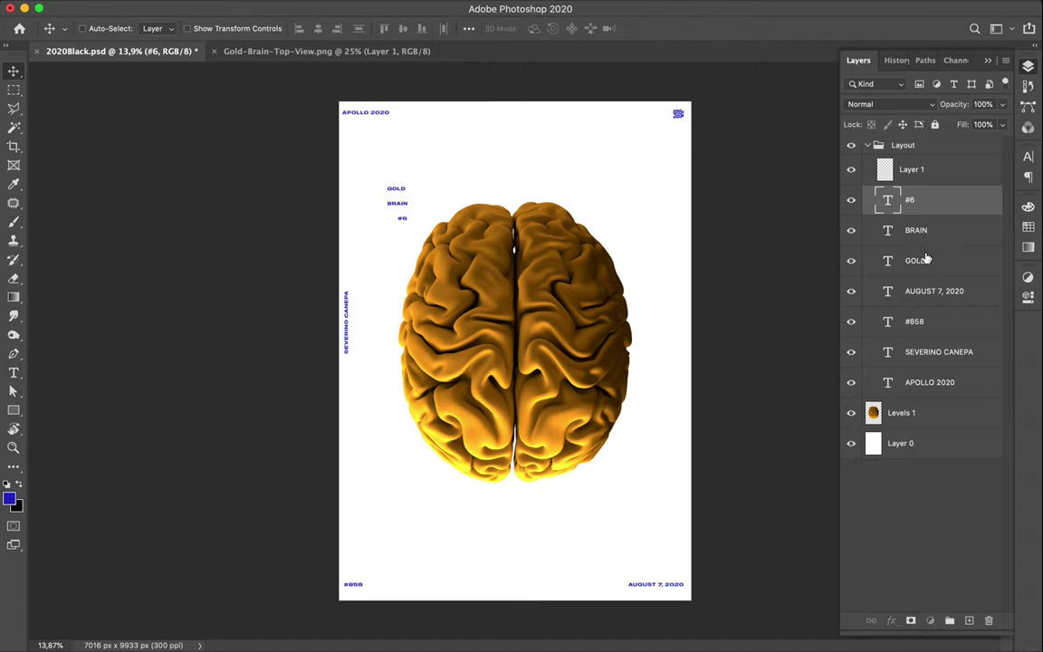
pyautogui.keyDown('shift'); pyautogui.click(926, 260); pyautogui.keyUp('shift')
# Scale GOLD, BRAIN and #6 up about 703% and shift them left over the brain
pyautogui.hotkey('ctrl', 't')
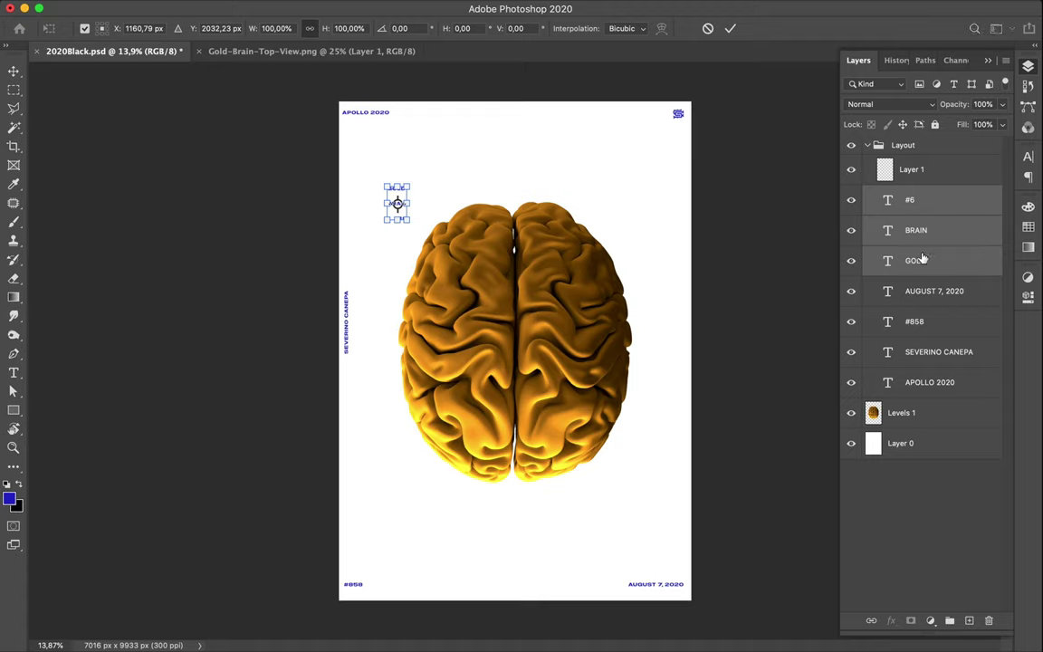
pyautogui.moveTo(407, 219); pyautogui.dragTo(566, 395)
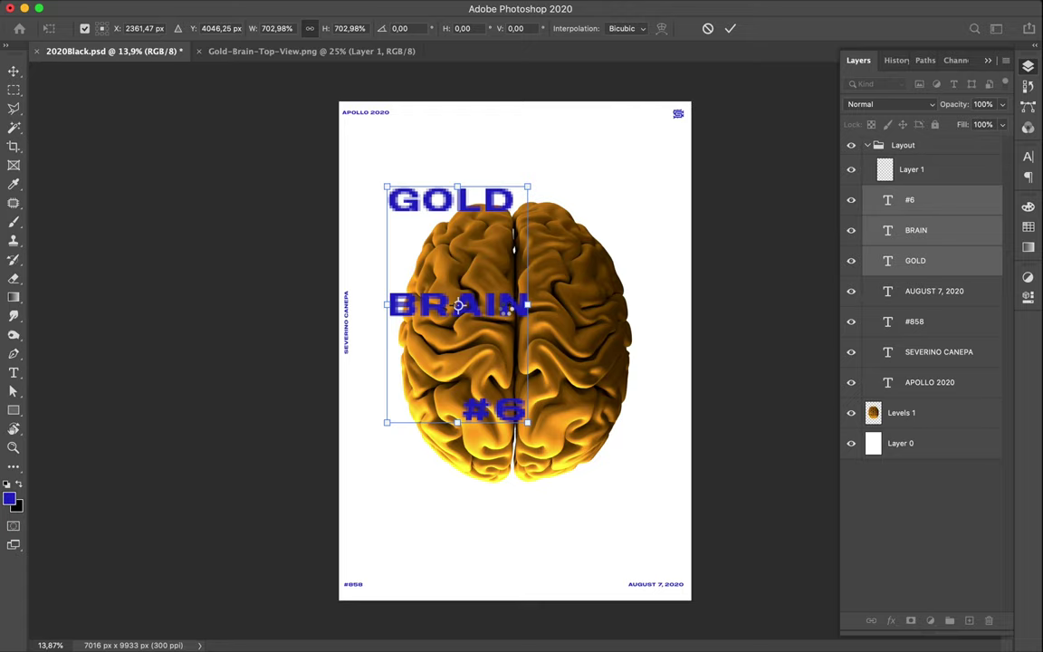
pyautogui.press('Return')
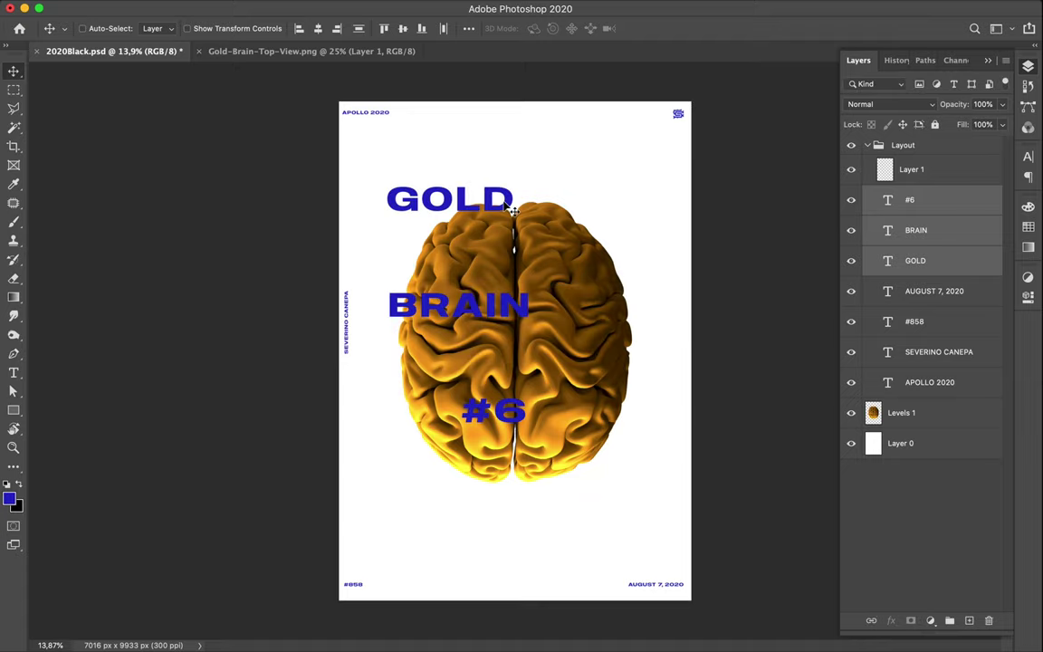
pyautogui.moveTo(510, 210); pyautogui.dragTo(488, 195)
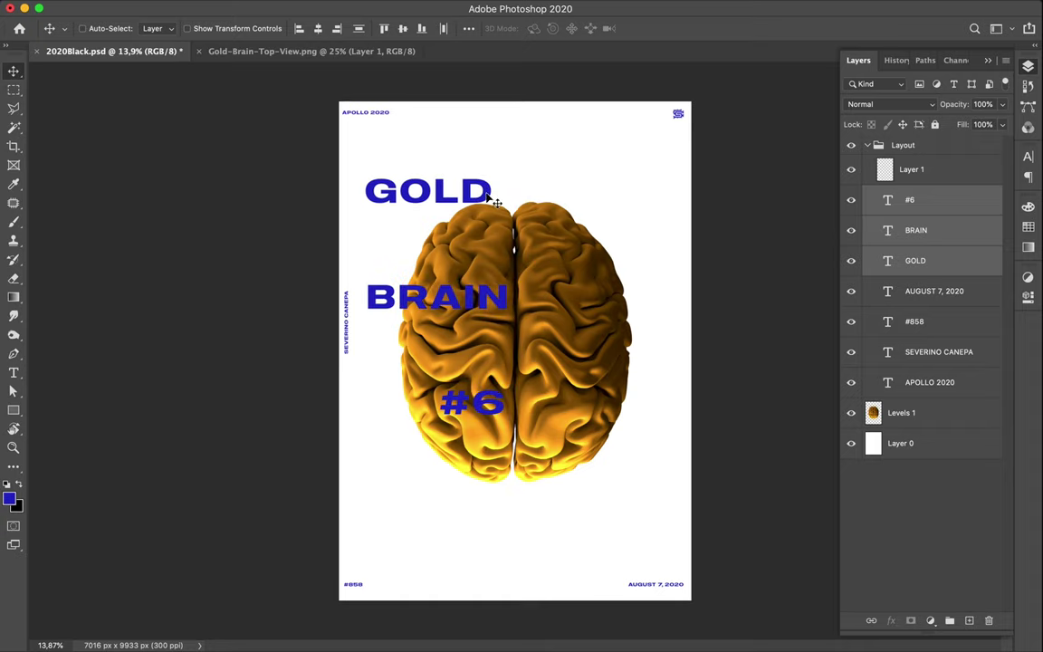
pyautogui.click(470, 301)
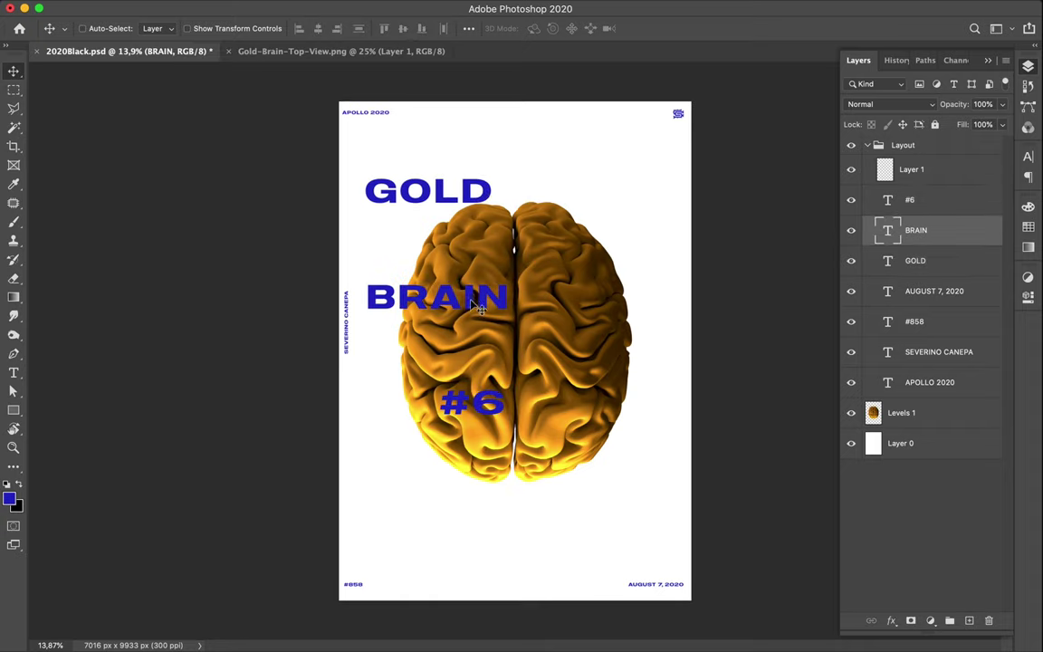
# Move BRAIN to the lower left and place GOLD copies bleeding off the right and left edges
pyautogui.moveTo(478, 308); pyautogui.dragTo(469, 608)
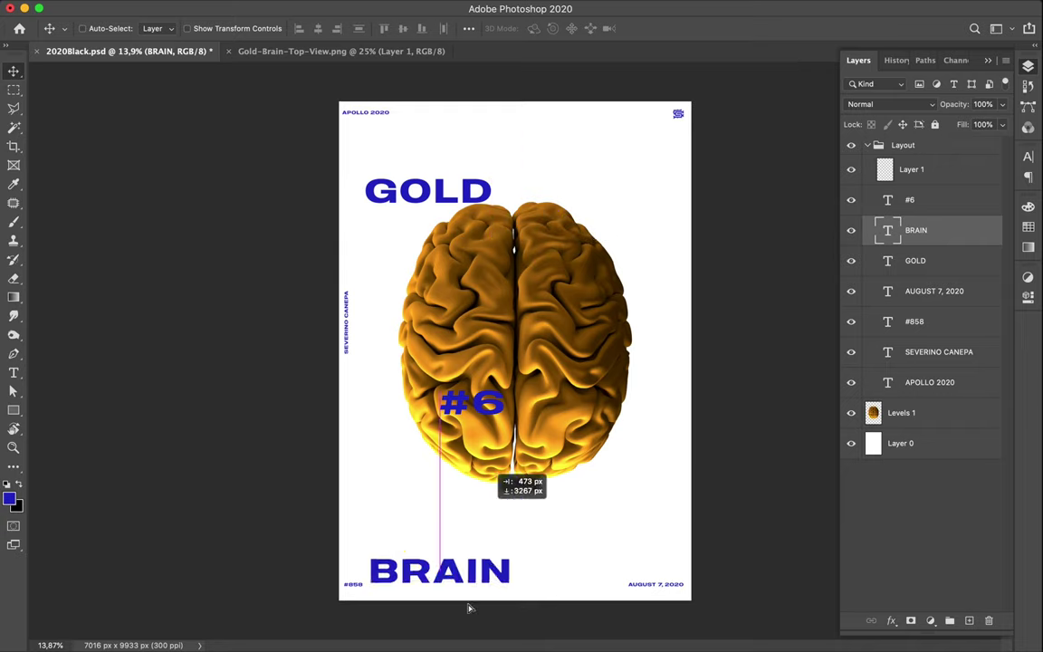
pyautogui.moveTo(469, 608); pyautogui.dragTo(458, 542)
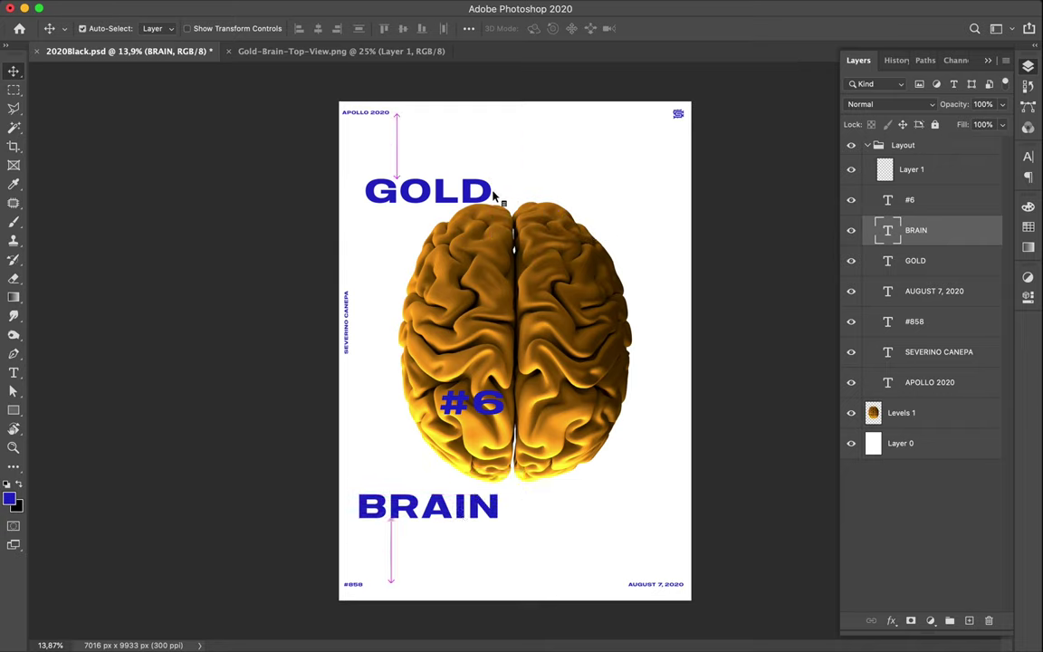
pyautogui.click(485, 192)
pyautogui.moveTo(456, 195); pyautogui.dragTo(662, 166)
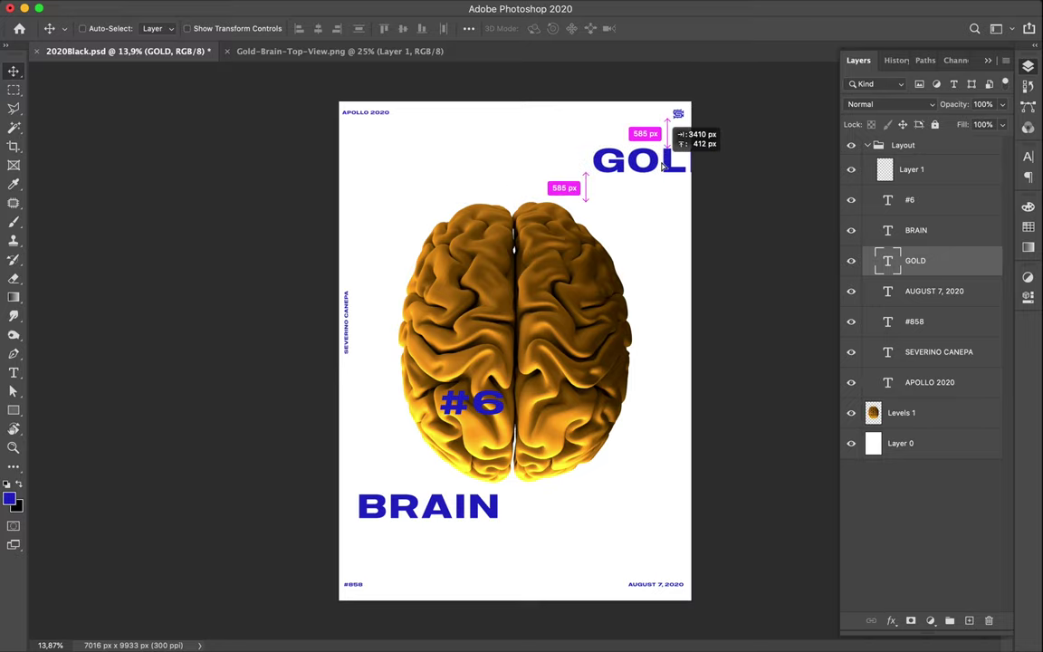
pyautogui.moveTo(662, 166)
pyautogui.mouseDown()
pyautogui.moveTo(685, 157)
pyautogui.moveTo(342, 190)
pyautogui.mouseUp()
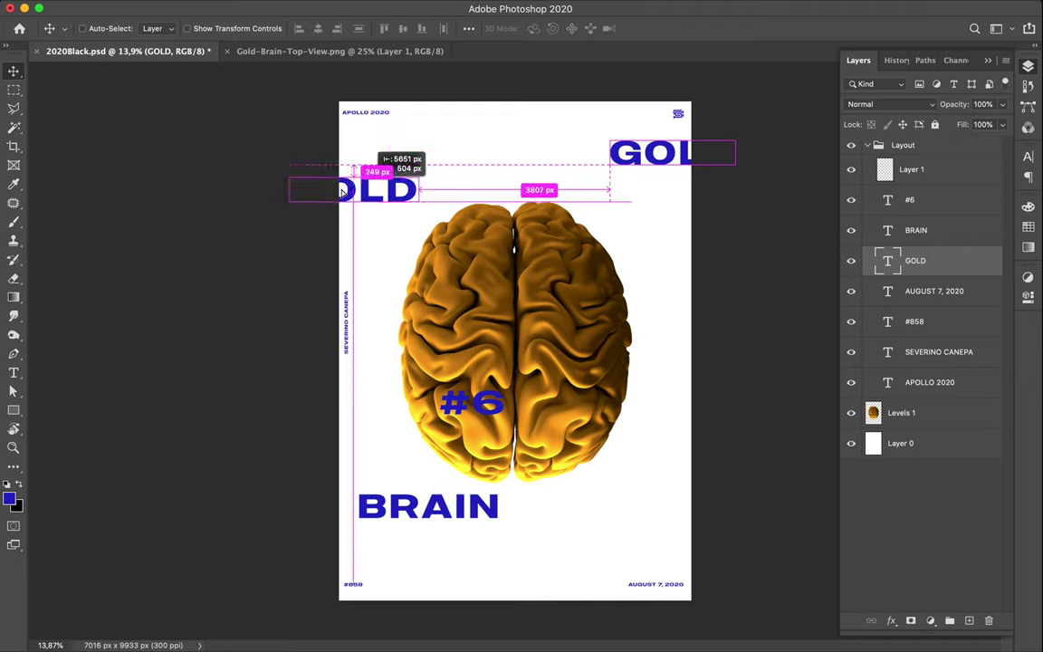
pyautogui.moveTo(341, 191); pyautogui.dragTo(333, 191)
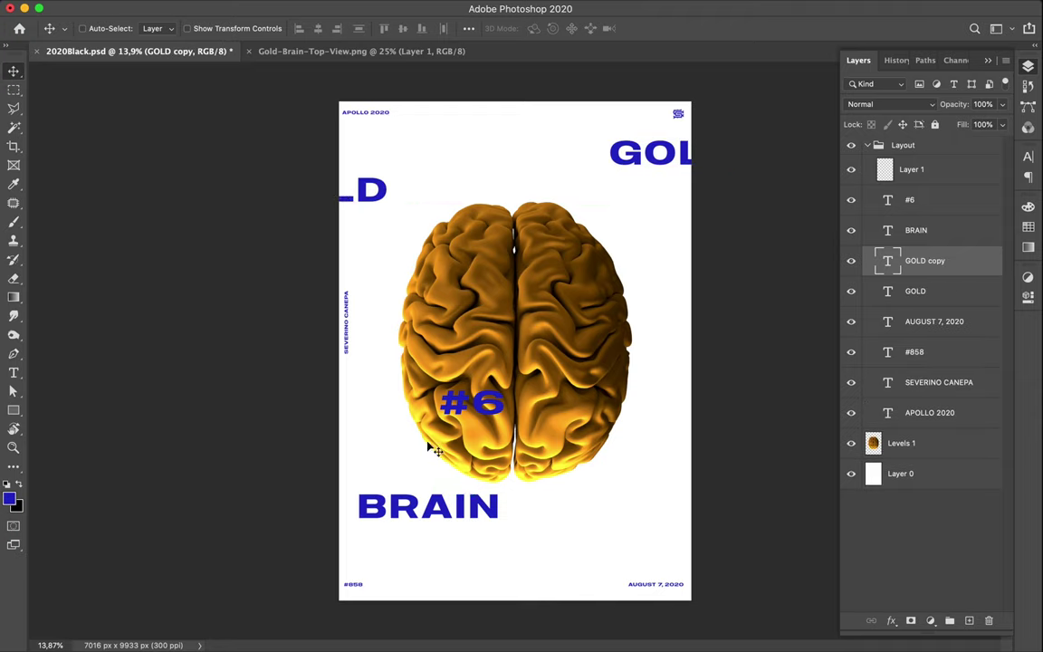
# Crop #6 at the bottom and top, and BRAIN copies at the right and left edges
pyautogui.moveTo(477, 410)
pyautogui.mouseDown()
pyautogui.moveTo(523, 531)
pyautogui.moveTo(434, 604)
pyautogui.mouseUp()
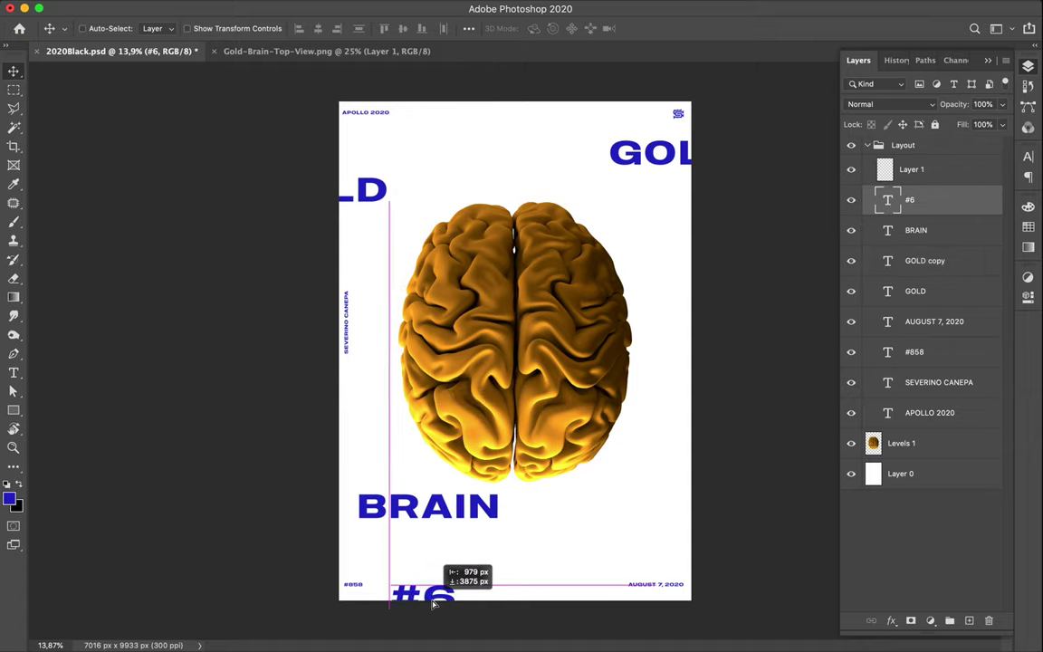
pyautogui.moveTo(433, 604); pyautogui.dragTo(434, 604)
pyautogui.click(465, 516)
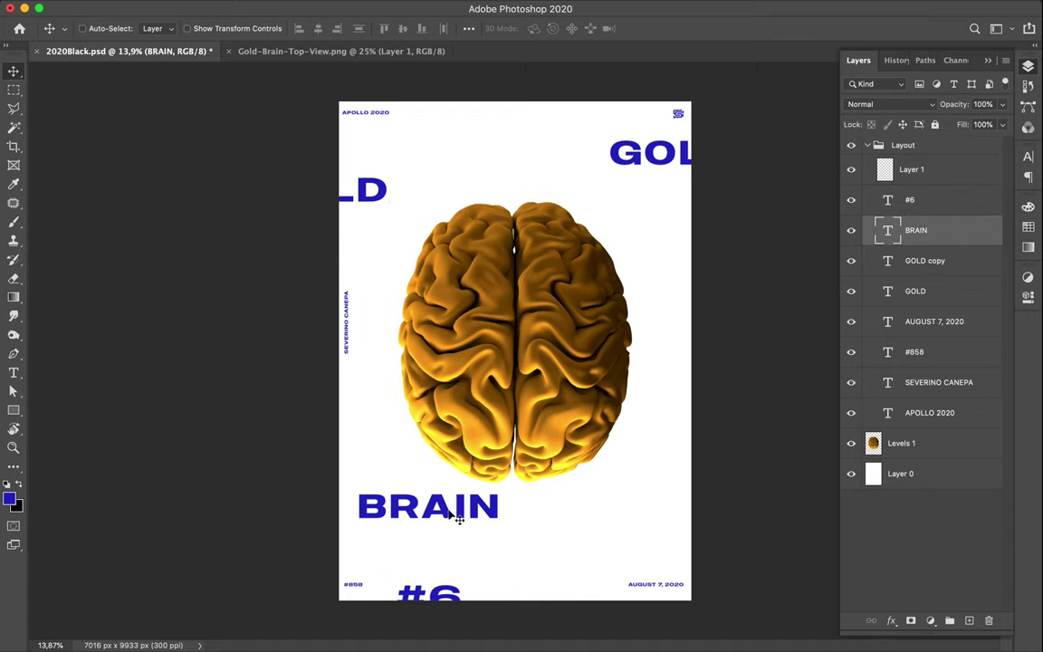
pyautogui.moveTo(447, 489)
pyautogui.mouseDown()
pyautogui.moveTo(697, 324)
pyautogui.moveTo(693, 296)
pyautogui.moveTo(337, 492)
pyautogui.mouseUp()
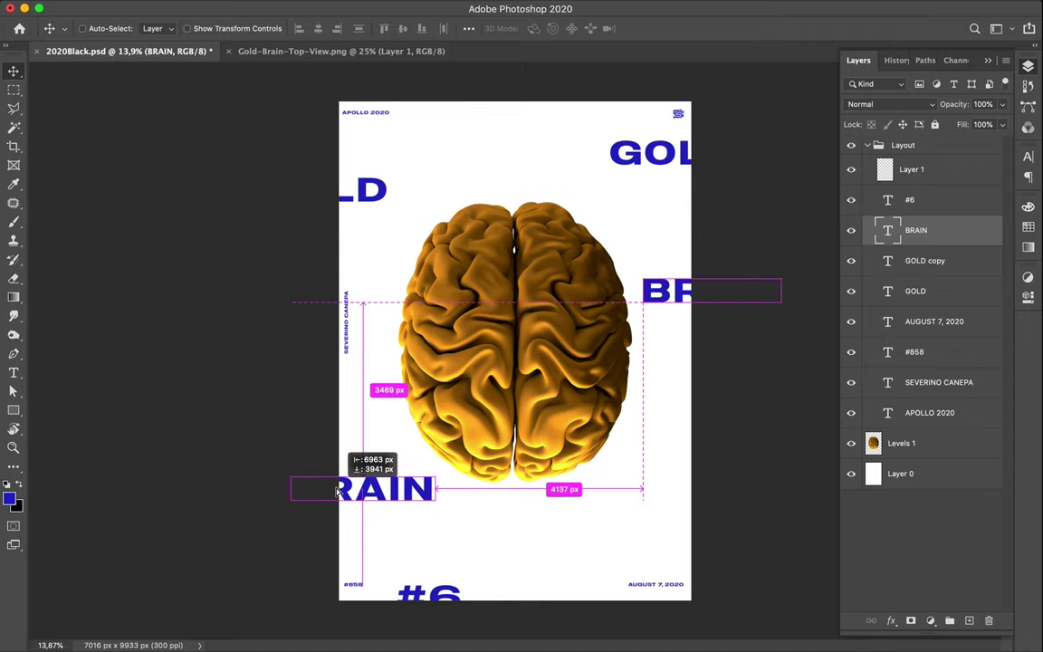
pyautogui.moveTo(337, 491); pyautogui.dragTo(341, 488)
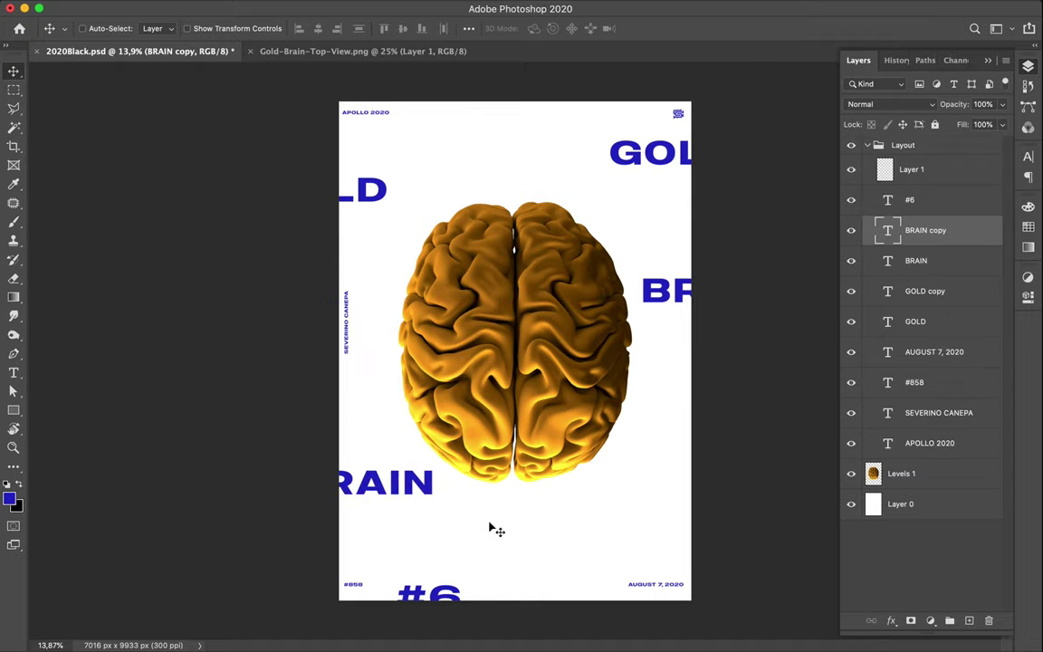
pyautogui.click(455, 593)
pyautogui.moveTo(456, 593); pyautogui.dragTo(625, 99)
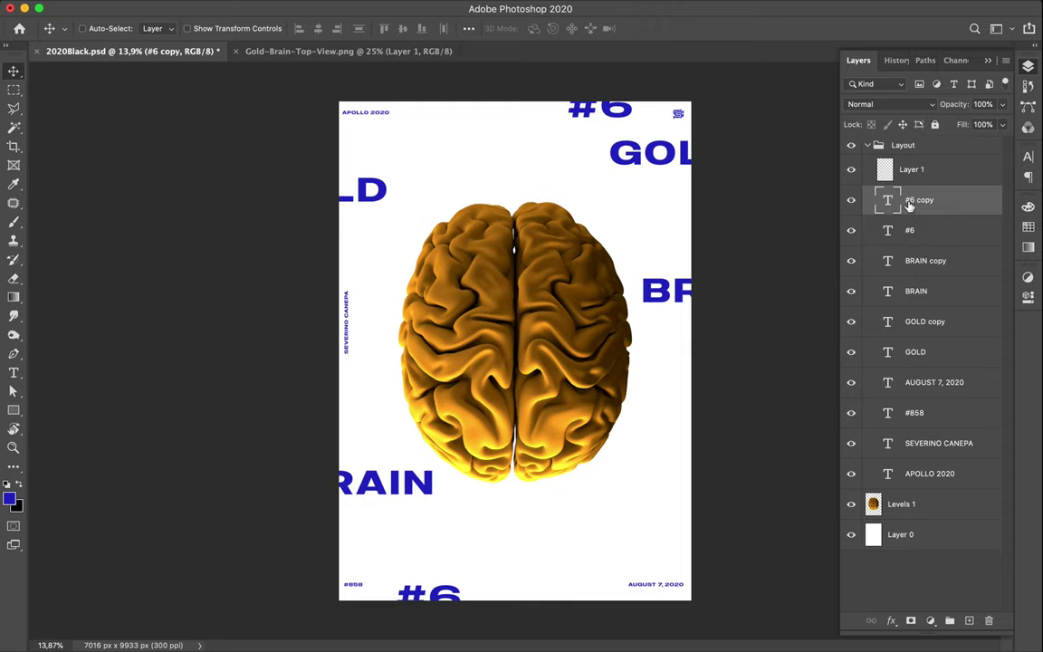
# Move the GOLD and BRAIN layers and their copies below APOLLO 2020, out of the Layout group
pyautogui.click(867, 145)
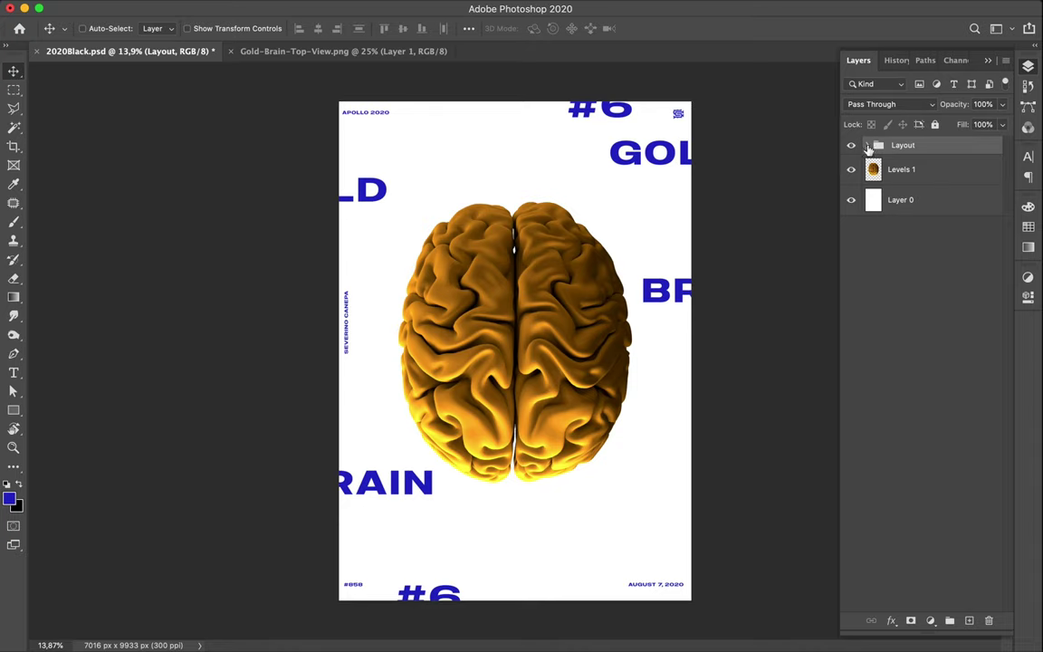
pyautogui.click(867, 147)
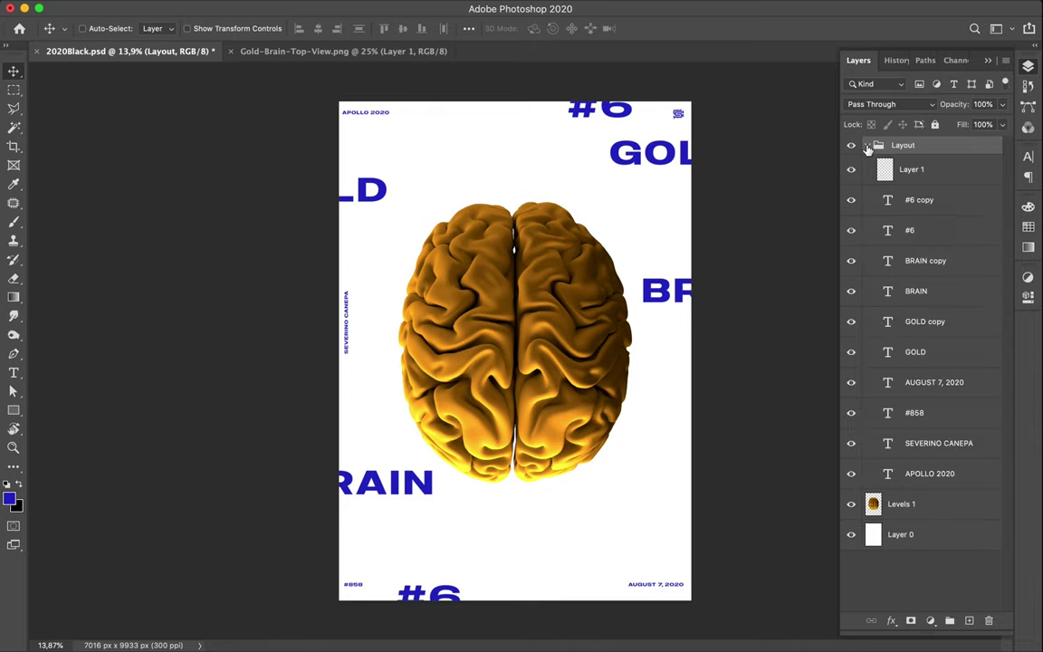
pyautogui.click(920, 265)
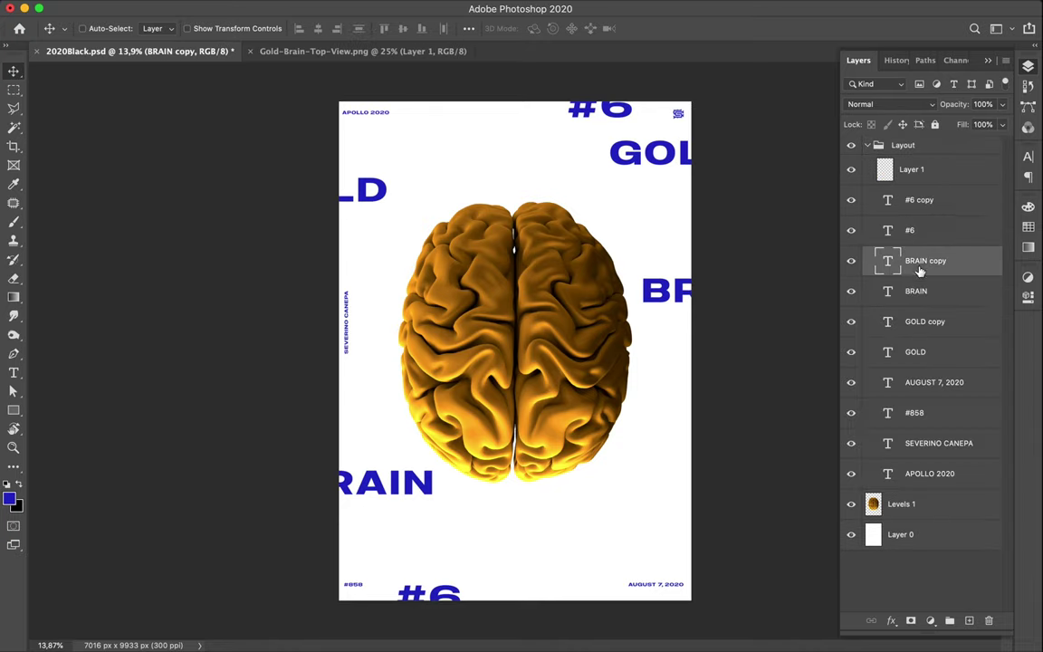
pyautogui.keyDown('shift'); pyautogui.click(922, 354); pyautogui.keyUp('shift')
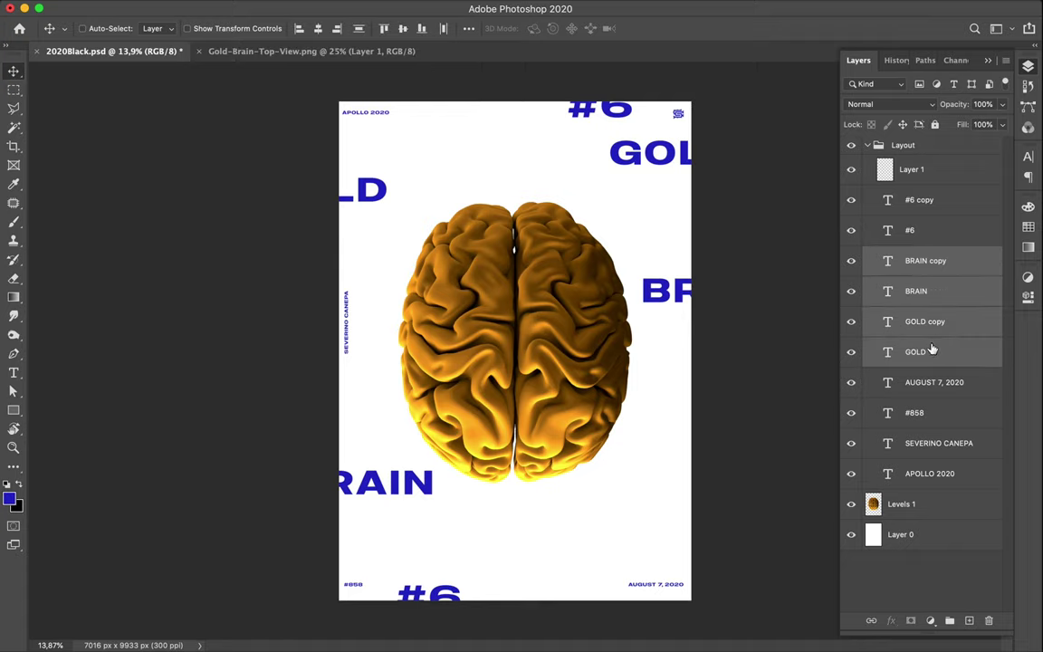
pyautogui.moveTo(933, 350); pyautogui.dragTo(922, 484)
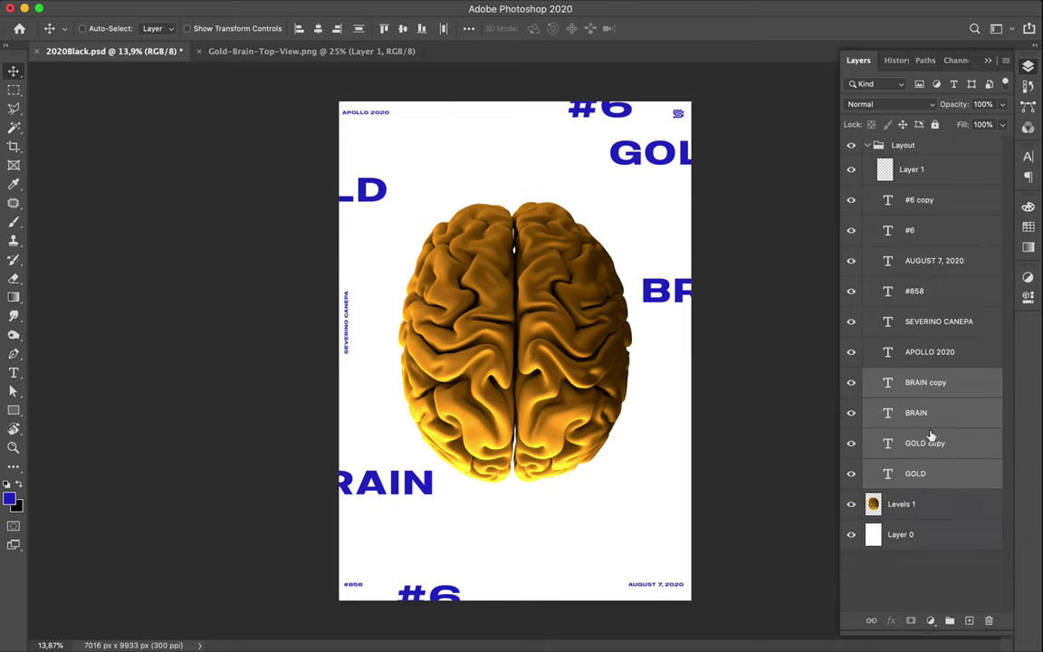
pyautogui.moveTo(930, 437); pyautogui.dragTo(921, 491)
pyautogui.moveTo(929, 399); pyautogui.dragTo(881, 498)
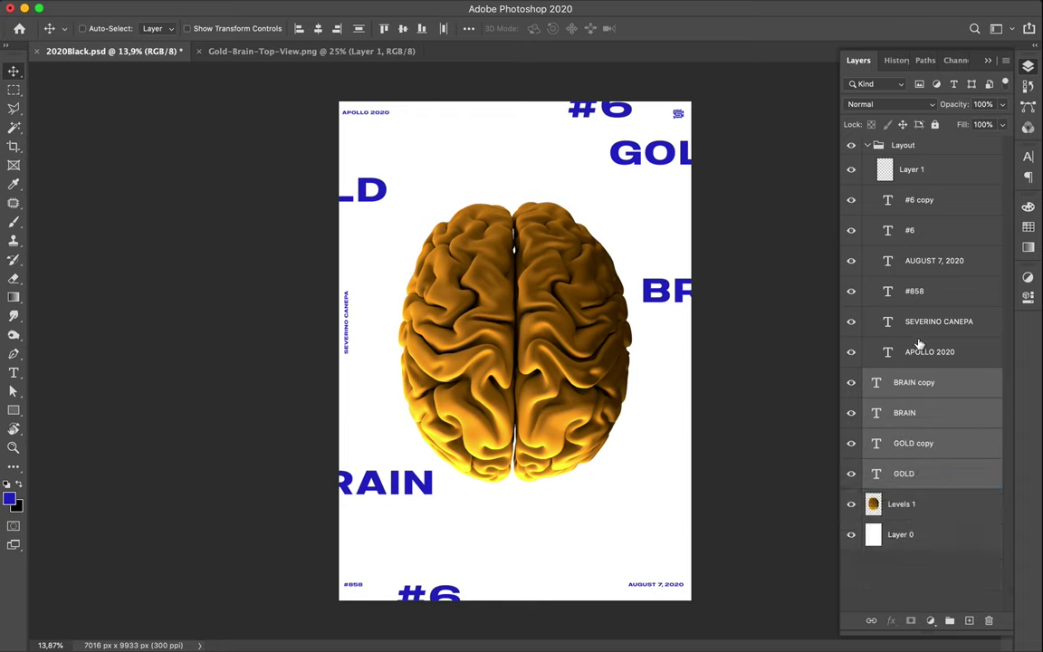
# Move both #6 layers out of the Layout group, collapse the group, and select Levels 1
pyautogui.click(912, 200)
pyautogui.keyDown('shift'); pyautogui.click(941, 229); pyautogui.keyUp('shift')
pyautogui.moveTo(948, 205); pyautogui.dragTo(888, 381)
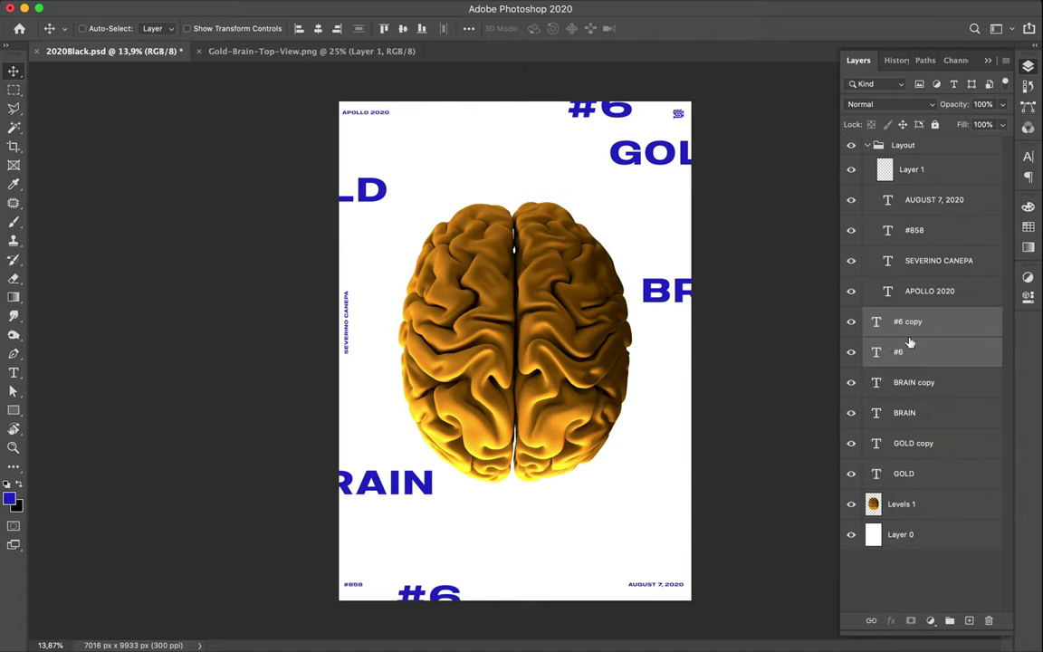
pyautogui.click(868, 146)
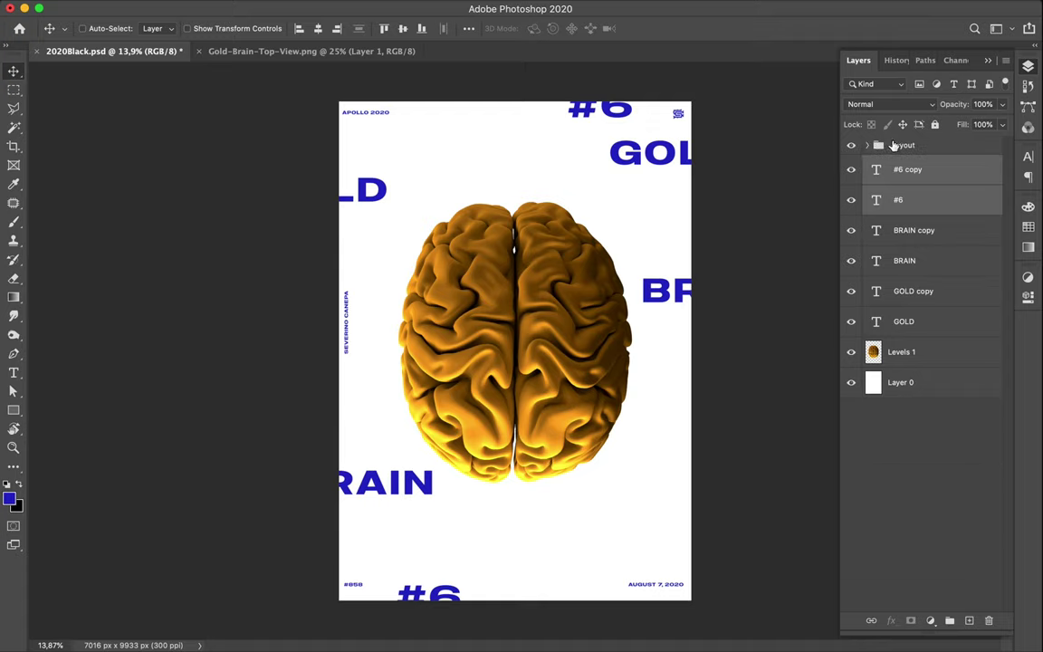
pyautogui.click(610, 116)
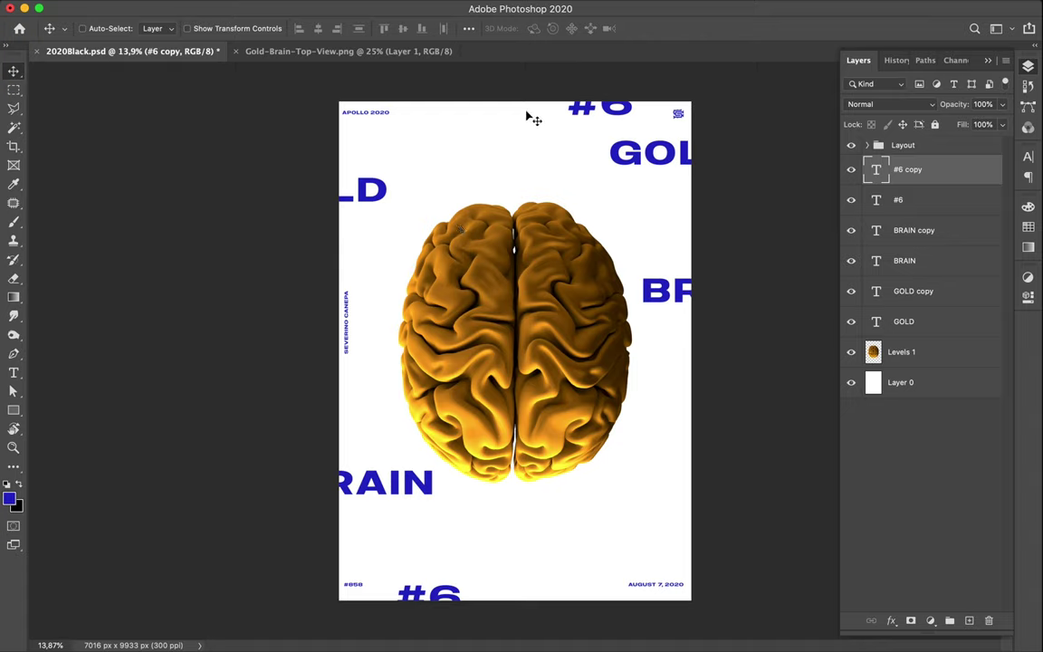
pyautogui.click(503, 347)
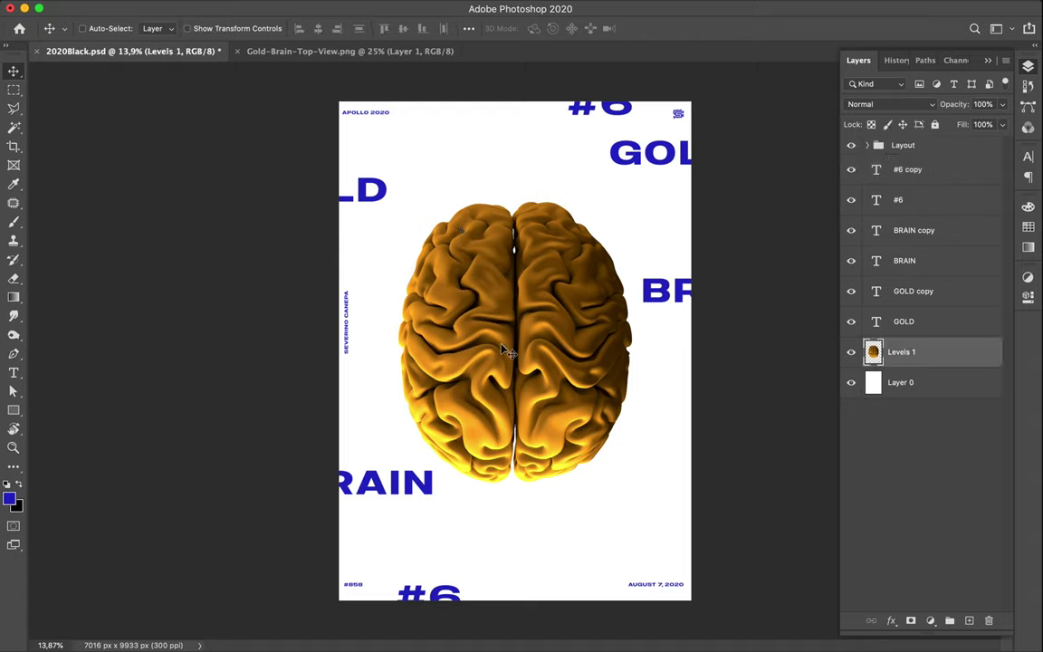
# Draw a test vertical Pen path running down from the bottom of the brain
pyautogui.press('p')
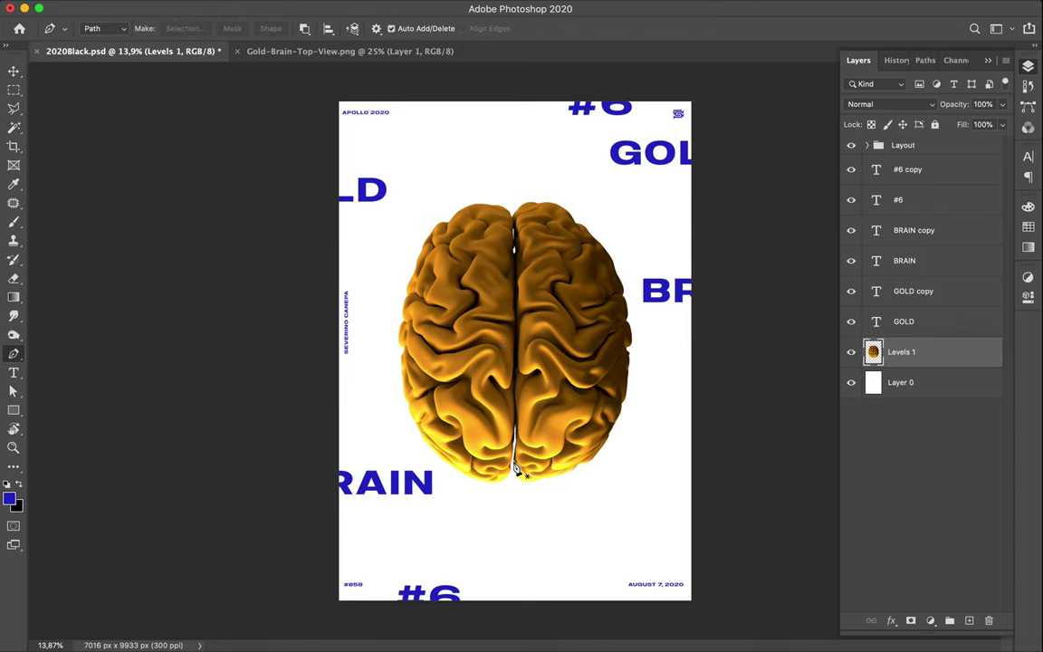
pyautogui.click(527, 446)
pyautogui.click(528, 552)
pyautogui.press('a')
pyautogui.hotkey('ctrl', '+')
pyautogui.hotkey('ctrl', '+')
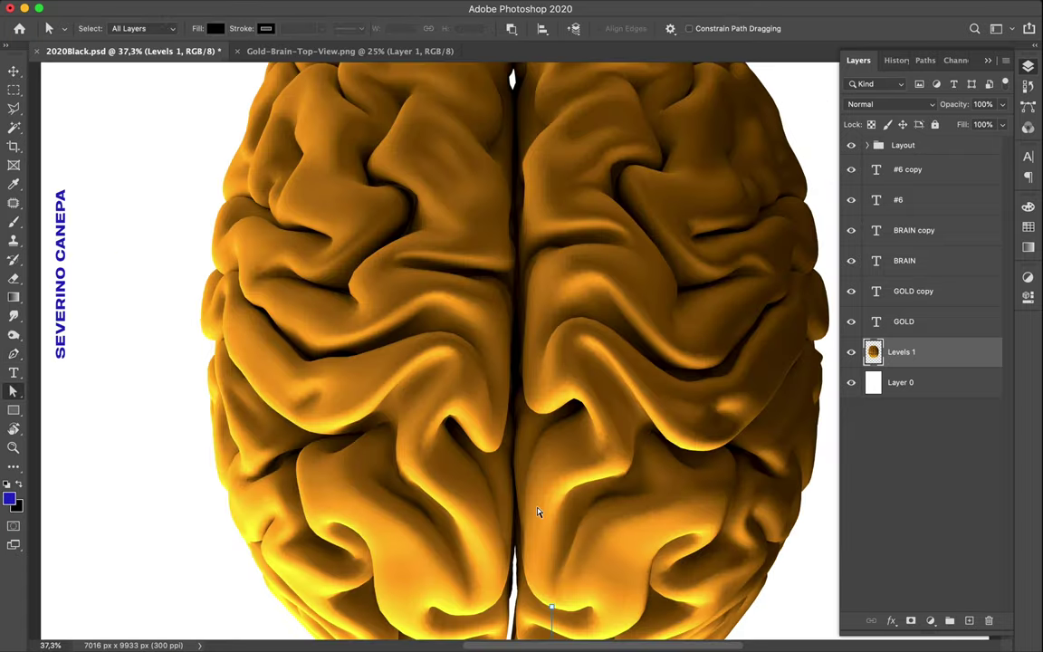
# Delete the test path and add an empty Layer 2 above Levels 1
pyautogui.scroll(-3, 537, 513)
pyautogui.scroll(-3, 537, 513)
pyautogui.press('v')
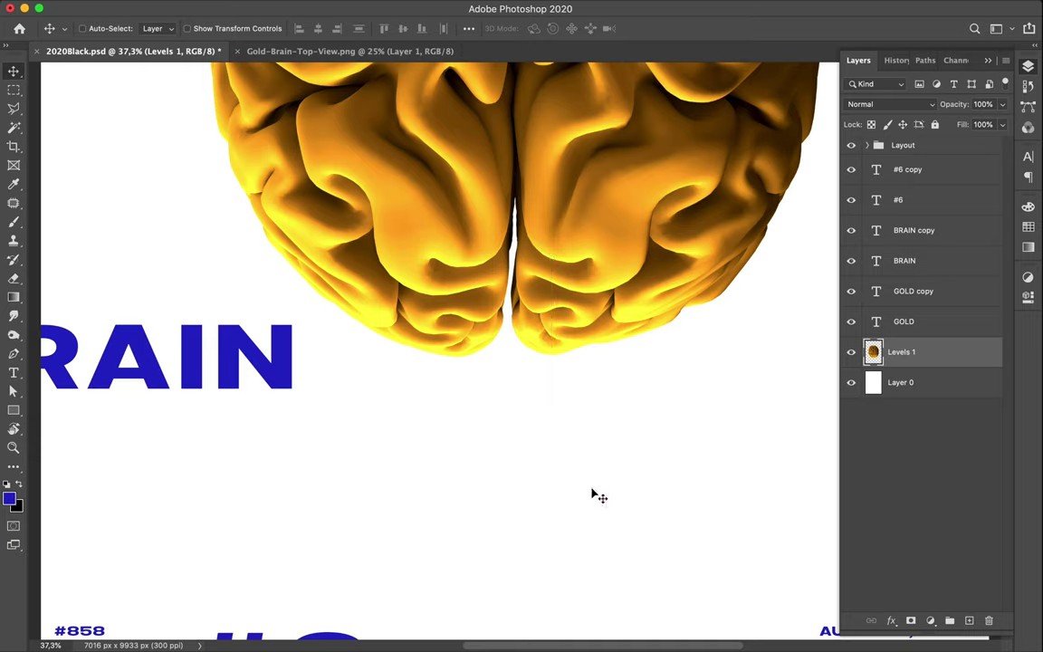
pyautogui.press('a')
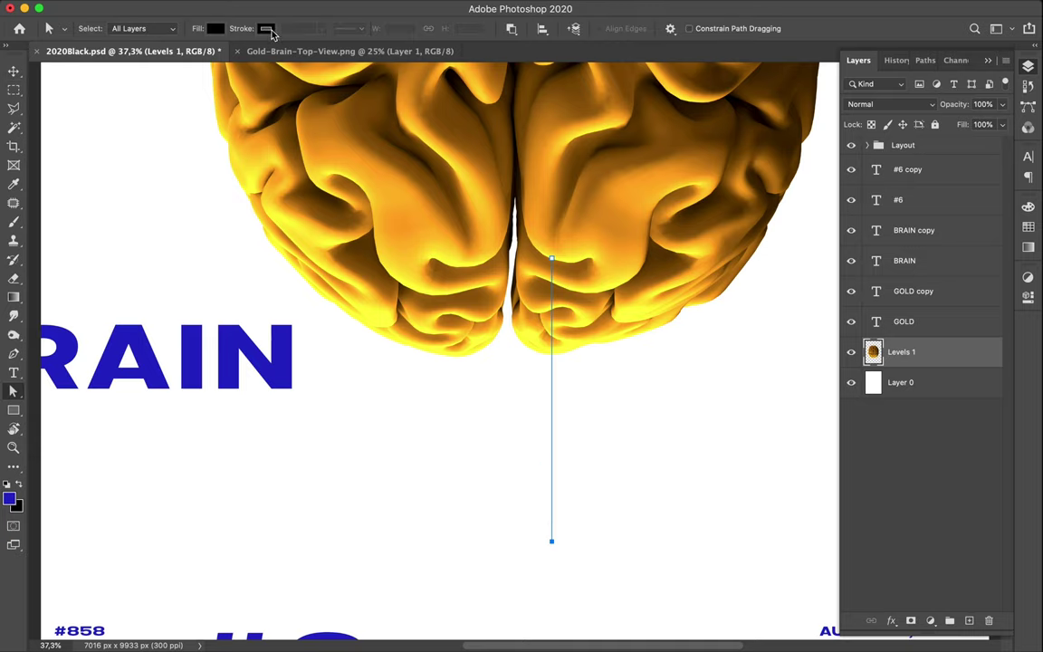
pyautogui.press('v')
pyautogui.press('a')
pyautogui.click(569, 278)
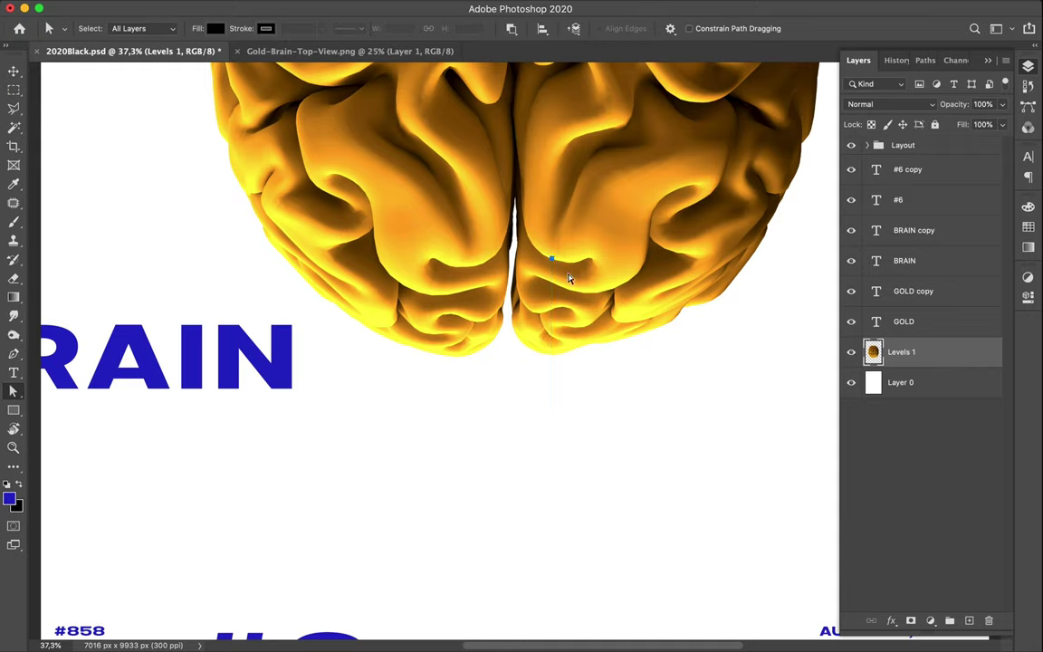
pyautogui.click(970, 621)
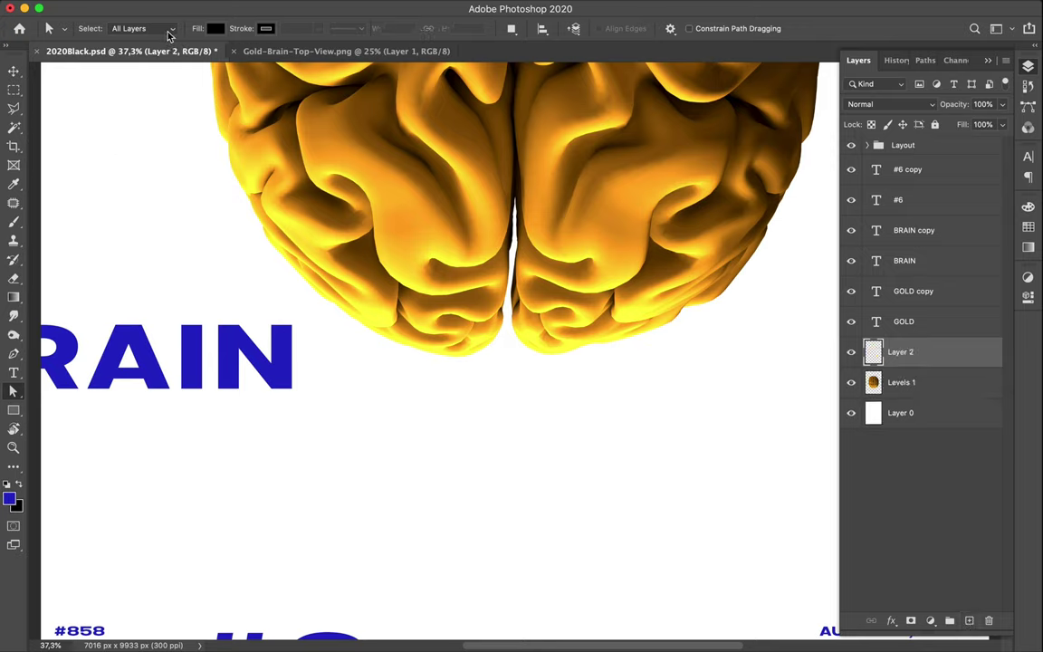
# Draw a vertical Pen shape line from inside the brain down near the poster's bottom
pyautogui.press('p')
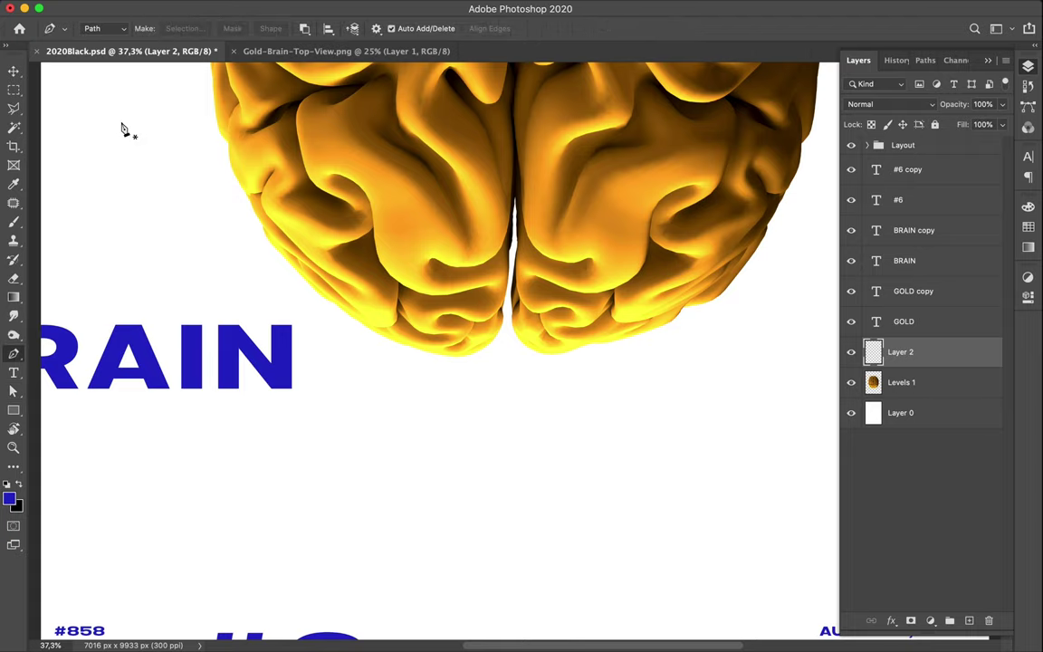
pyautogui.click(123, 30)
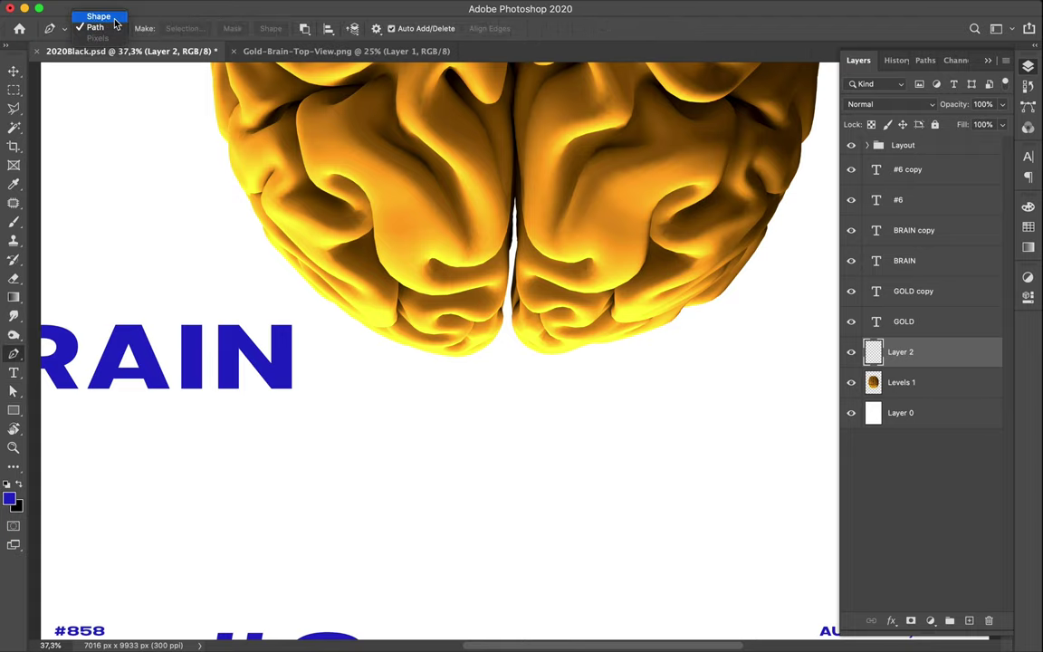
pyautogui.click(98, 17)
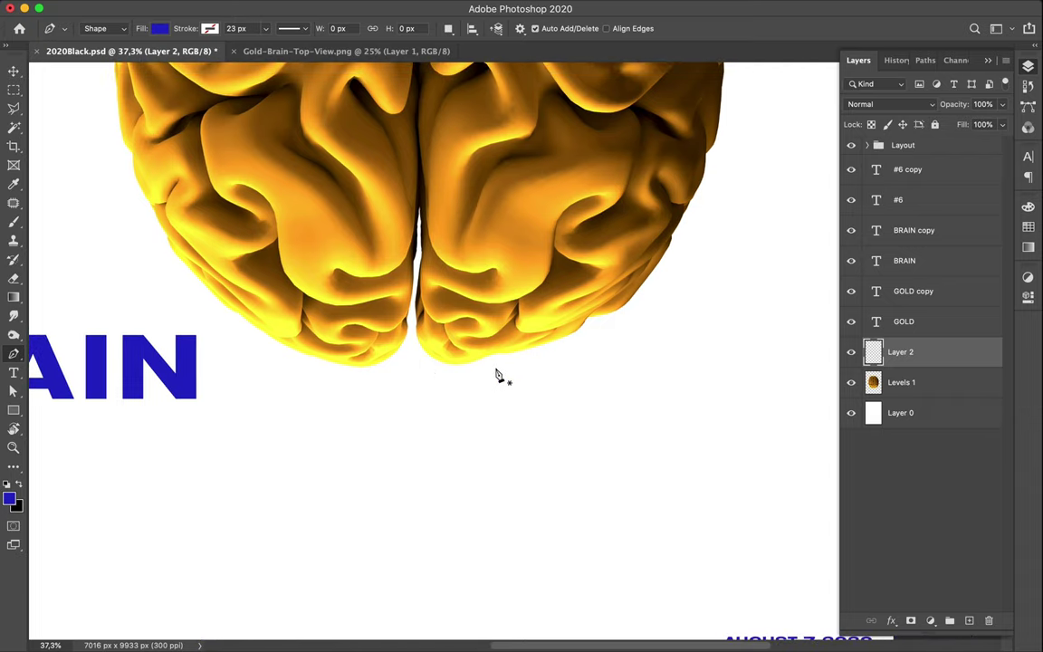
pyautogui.scroll(-1, 492, 381)
pyautogui.scroll(-2, 492, 378)
pyautogui.scroll(-2, 492, 377)
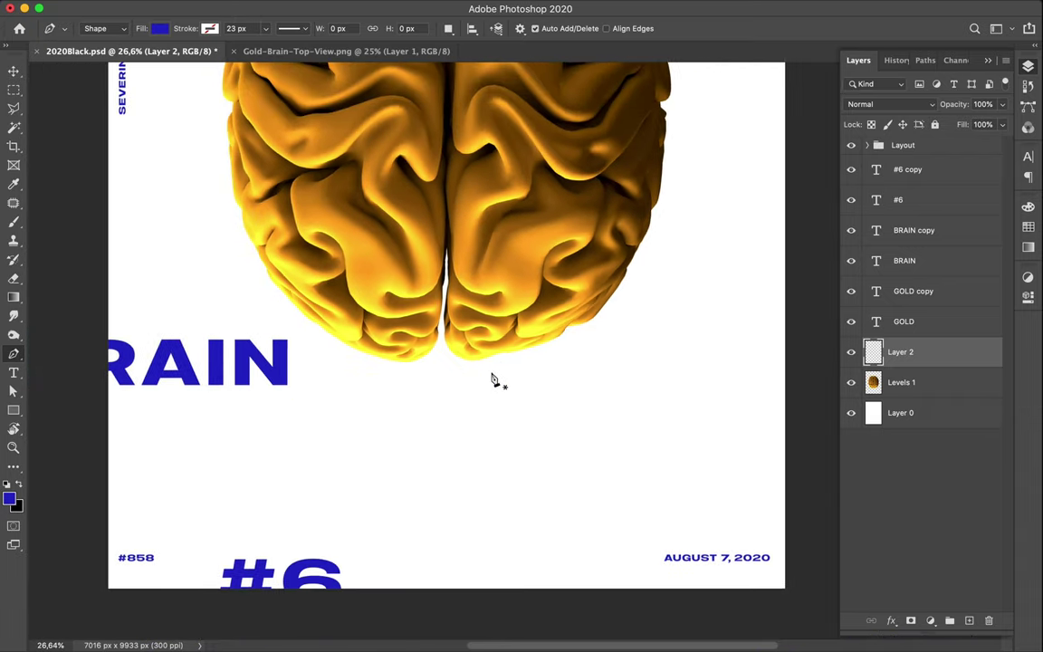
pyautogui.click(493, 362)
pyautogui.click(493, 571)
pyautogui.press('a')
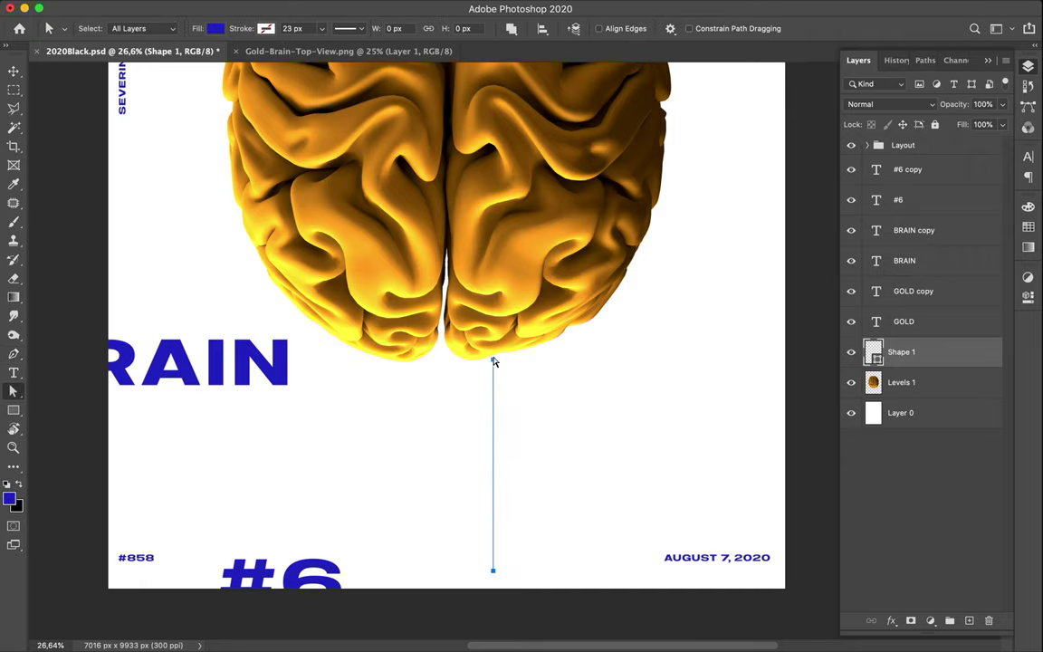
pyautogui.moveTo(494, 362); pyautogui.dragTo(493, 88)
# Give the line no fill, a blue stroke and a 4 px stroke width
pyautogui.click(215, 28)
pyautogui.click(132, 57)
pyautogui.click(263, 28)
pyautogui.click(176, 104)
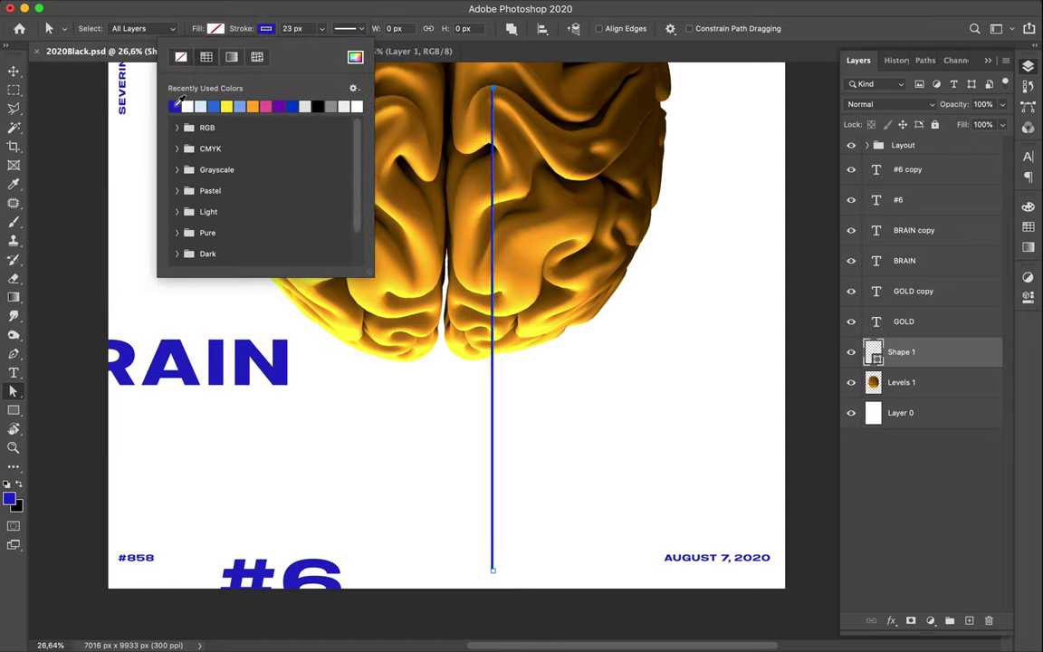
pyautogui.click(306, 28)
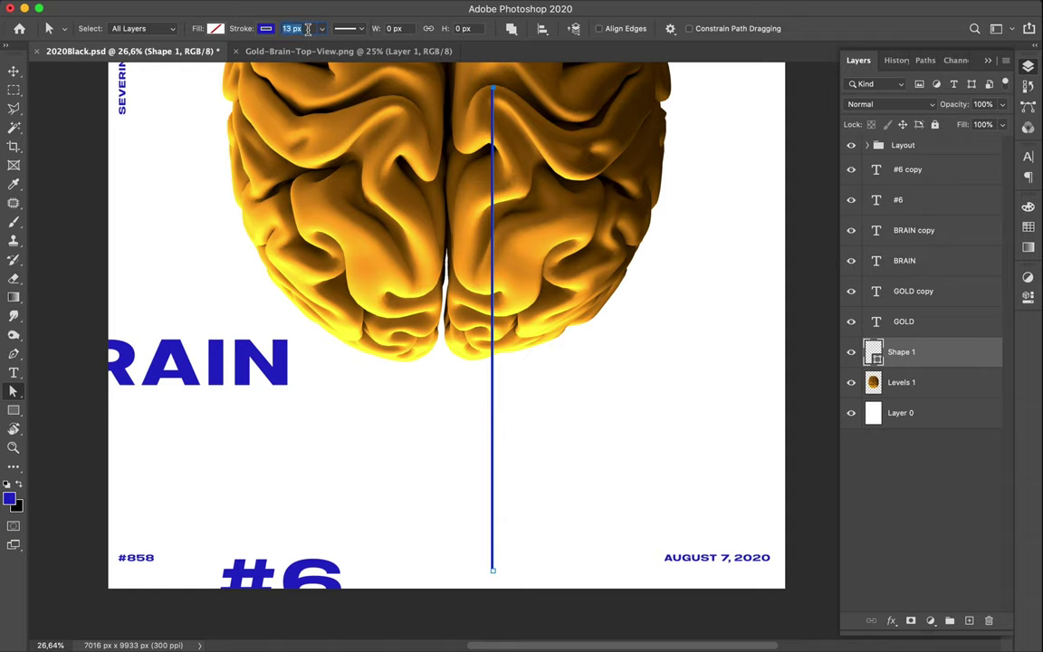
pyautogui.hotkey('shift', 'Down')
pyautogui.press('Up')
pyautogui.press('Return')
pyautogui.press('Down')
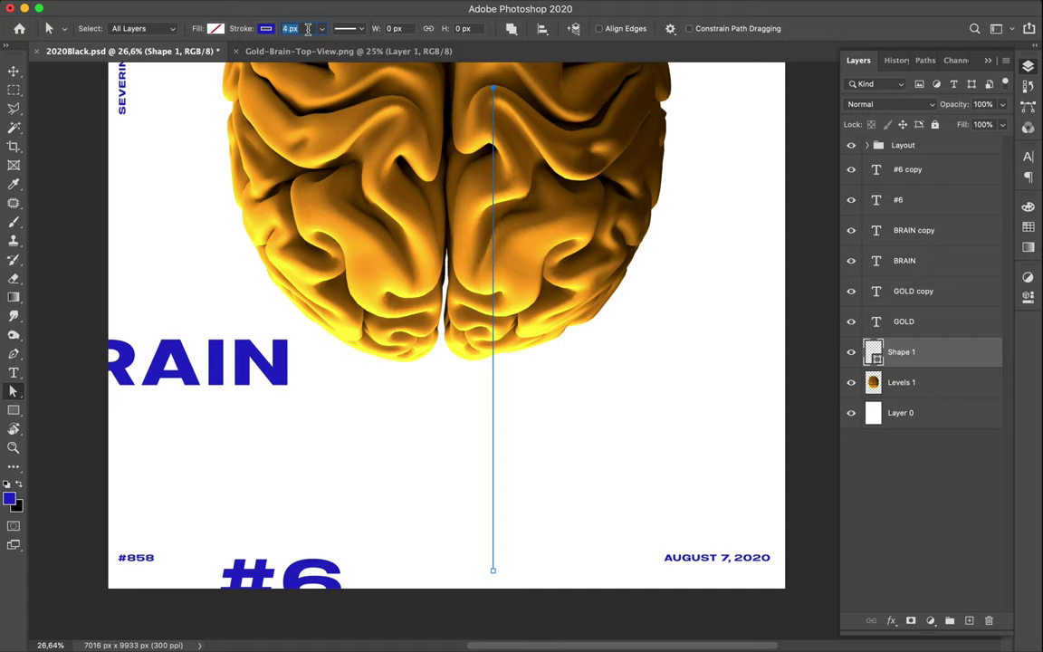
pyautogui.press('Return')
# Group the Shape 1 line into a new Group 1
pyautogui.scroll(2, 482, 263)
pyautogui.scroll(3, 482, 263)
pyautogui.scroll(2, 482, 263)
pyautogui.press('v')
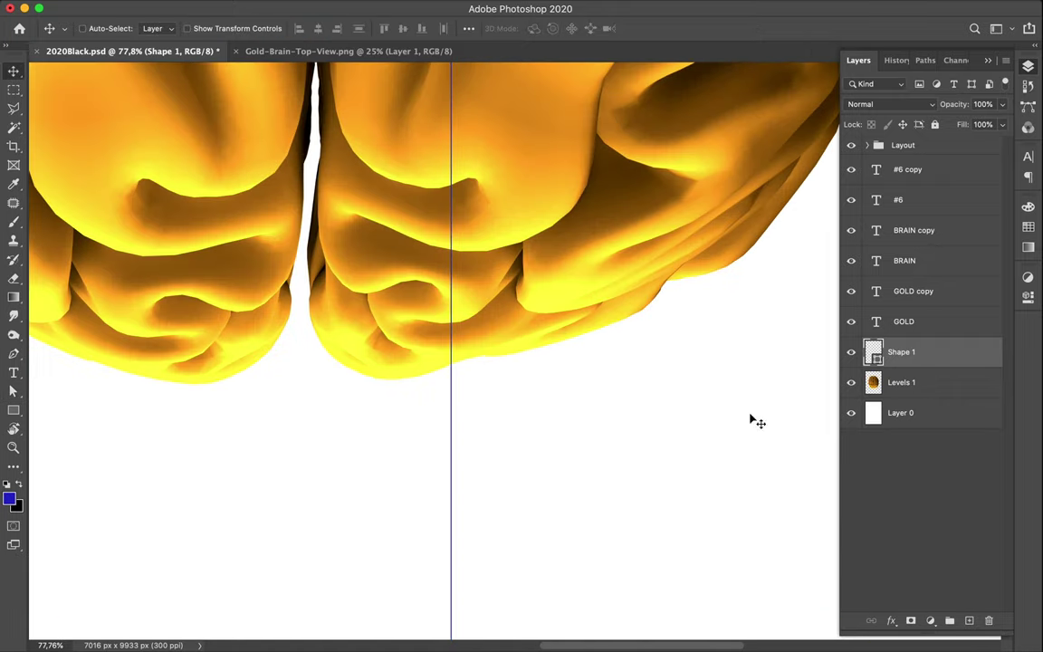
pyautogui.hotkey('ctrl', 'g')
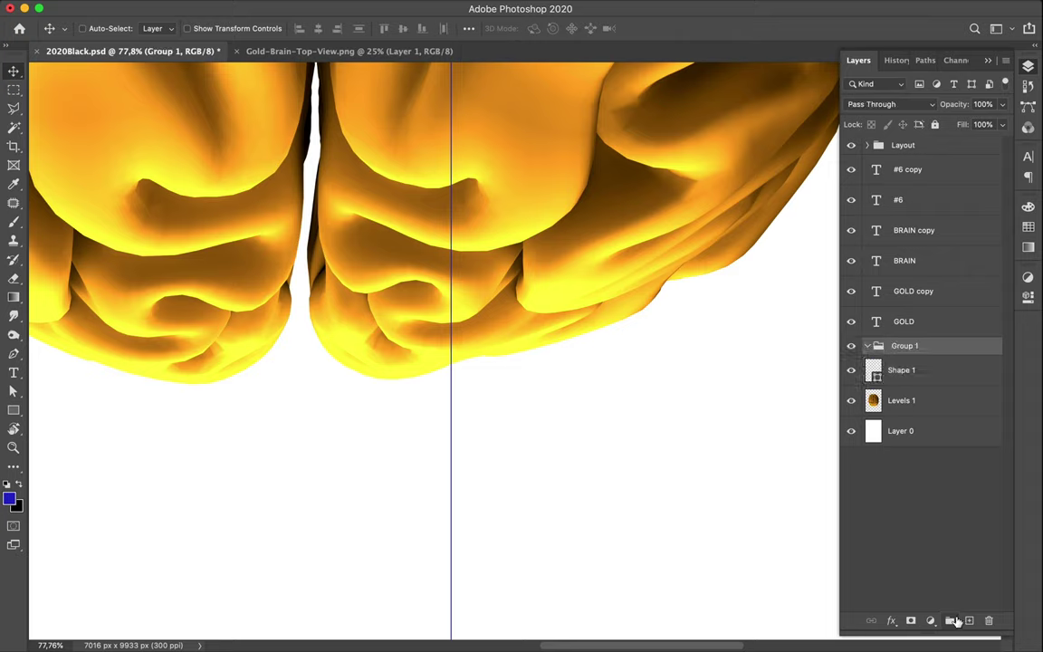
pyautogui.moveTo(918, 374); pyautogui.dragTo(913, 352)
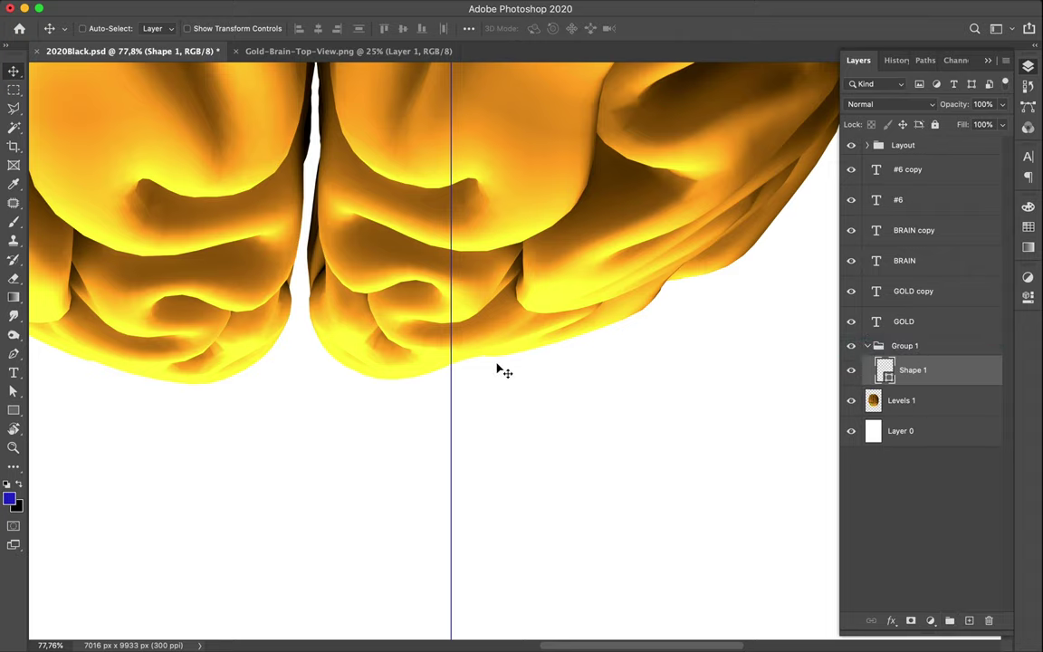
# Alt-drag copies of the line to make four side-by-side parallel lines
pyautogui.scroll(2, 469, 480)
pyautogui.scroll(2, 469, 480)
pyautogui.scroll(1, 469, 480)
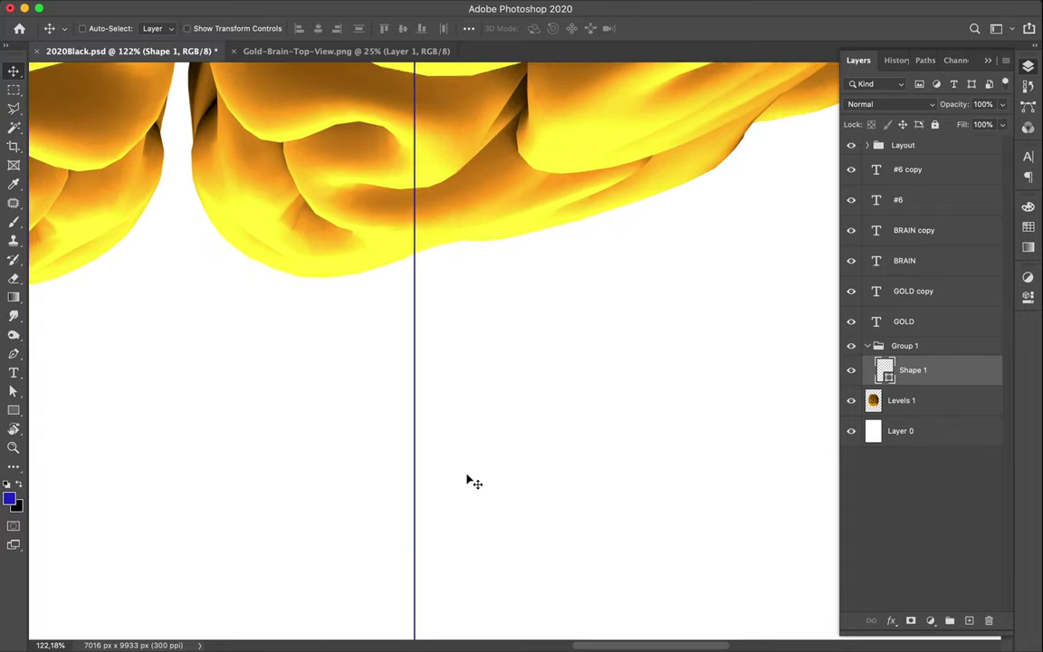
pyautogui.scroll(1, 469, 480)
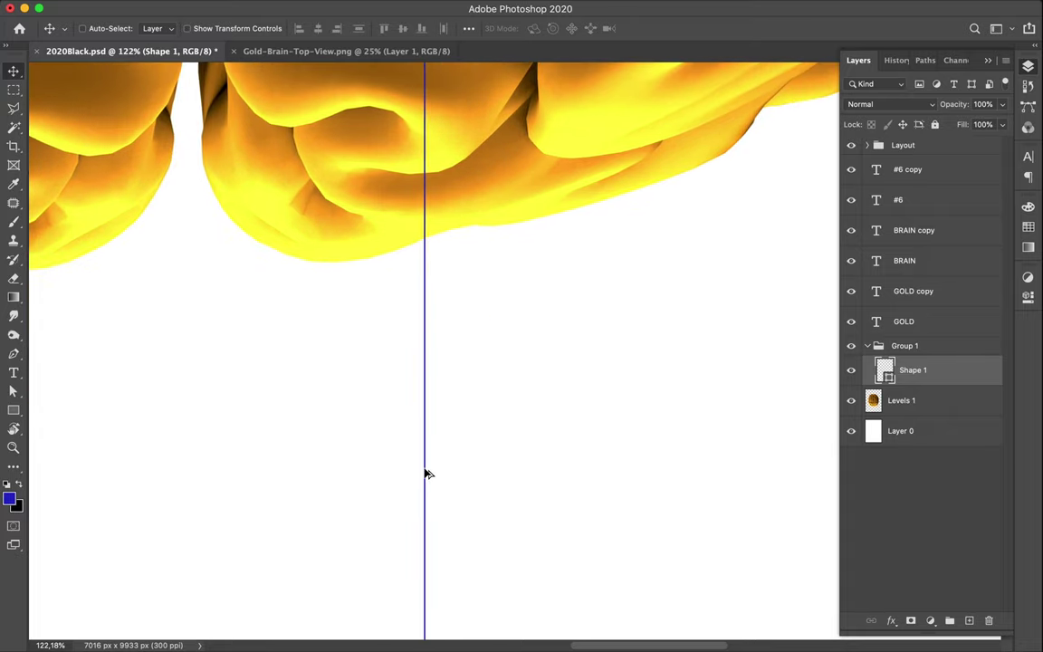
pyautogui.moveTo(426, 473); pyautogui.dragTo(431, 473)
pyautogui.moveTo(429, 473); pyautogui.dragTo(431, 474)
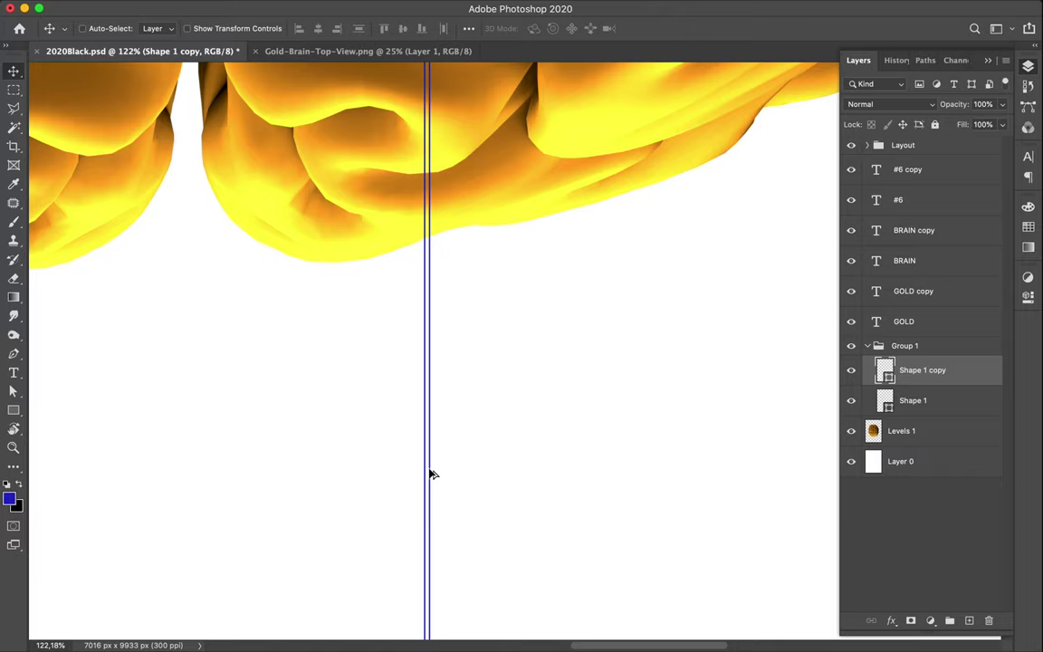
pyautogui.keyDown('shift'); pyautogui.click(904, 408); pyautogui.keyUp('shift')
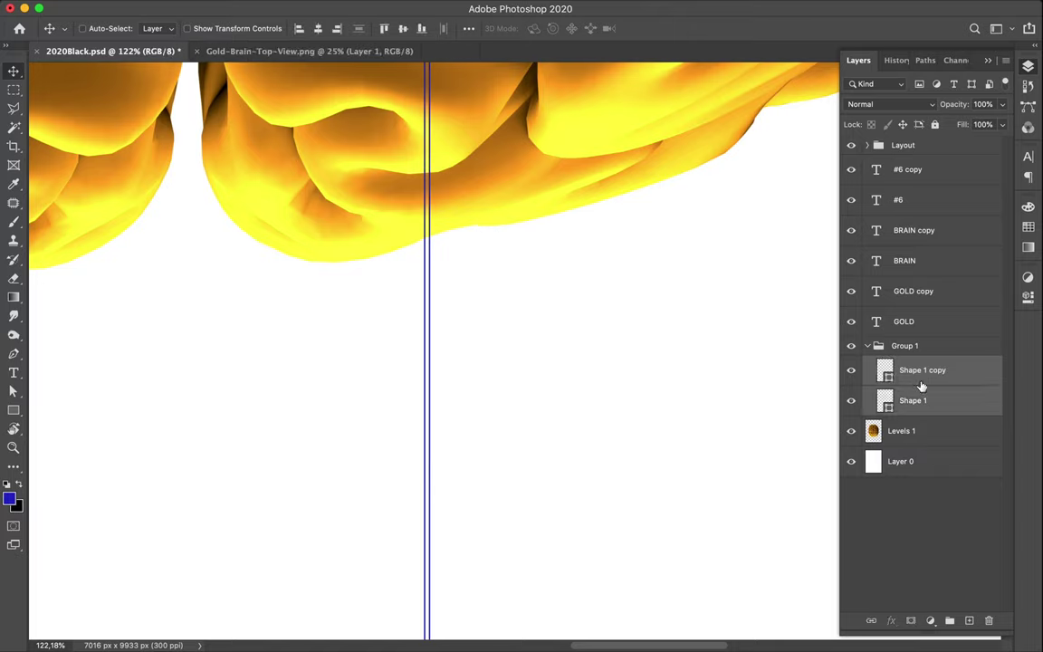
pyautogui.moveTo(921, 386); pyautogui.dragTo(917, 362)
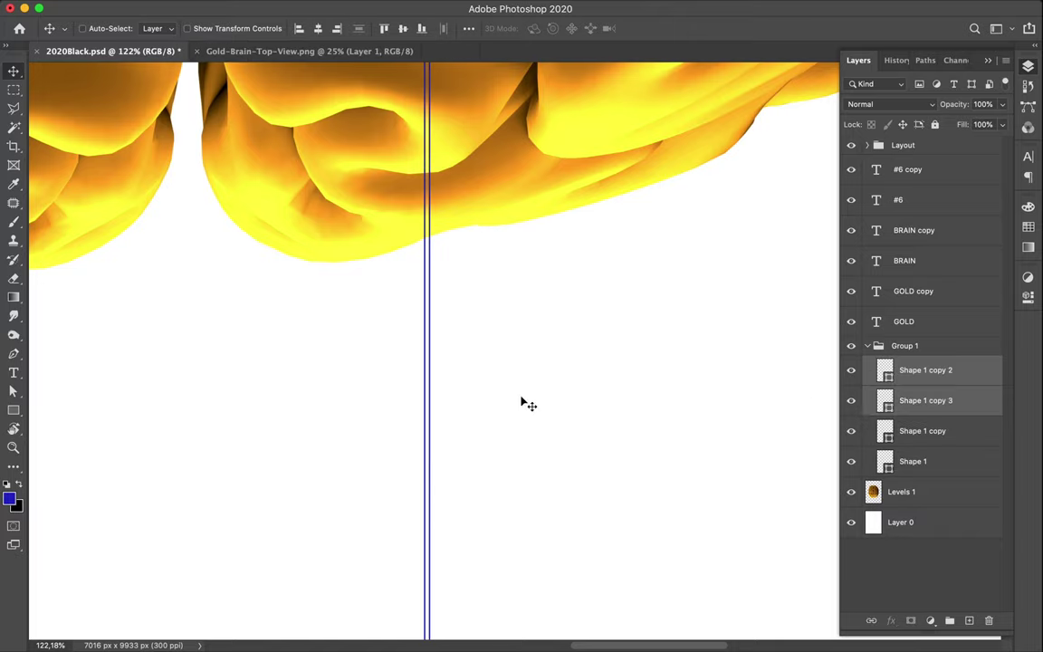
pyautogui.moveTo(431, 395); pyautogui.dragTo(441, 392)
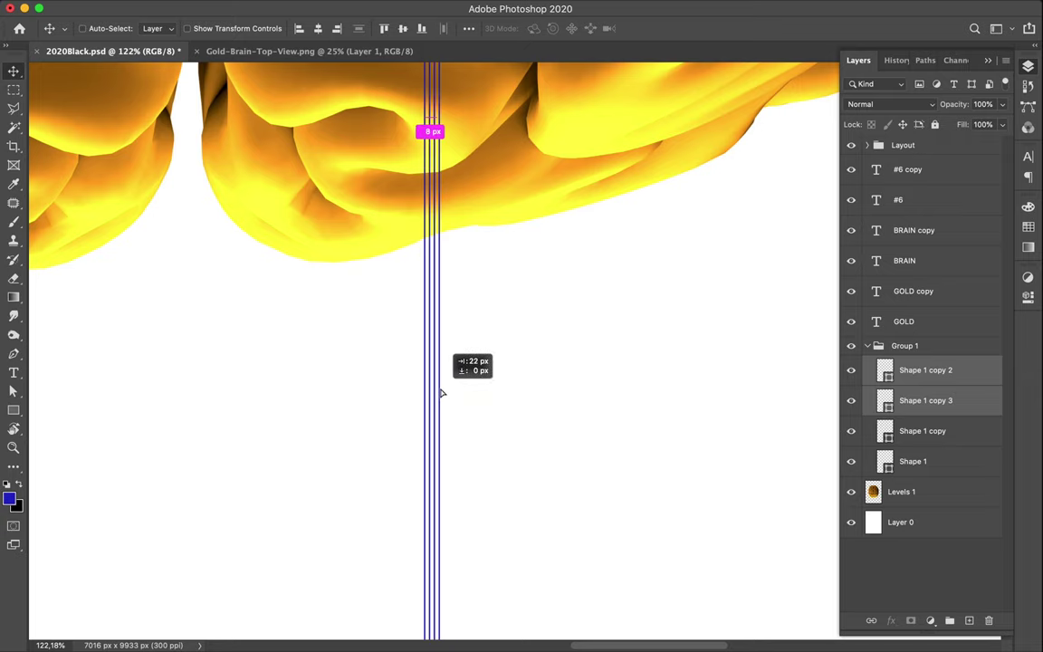
# Duplicate the four lines to the right, 8 px apart, making eight lines
pyautogui.click(947, 464)
pyautogui.keyDown('shift'); pyautogui.click(925, 372); pyautogui.keyUp('shift')
pyautogui.moveTo(923, 385); pyautogui.dragTo(914, 353)
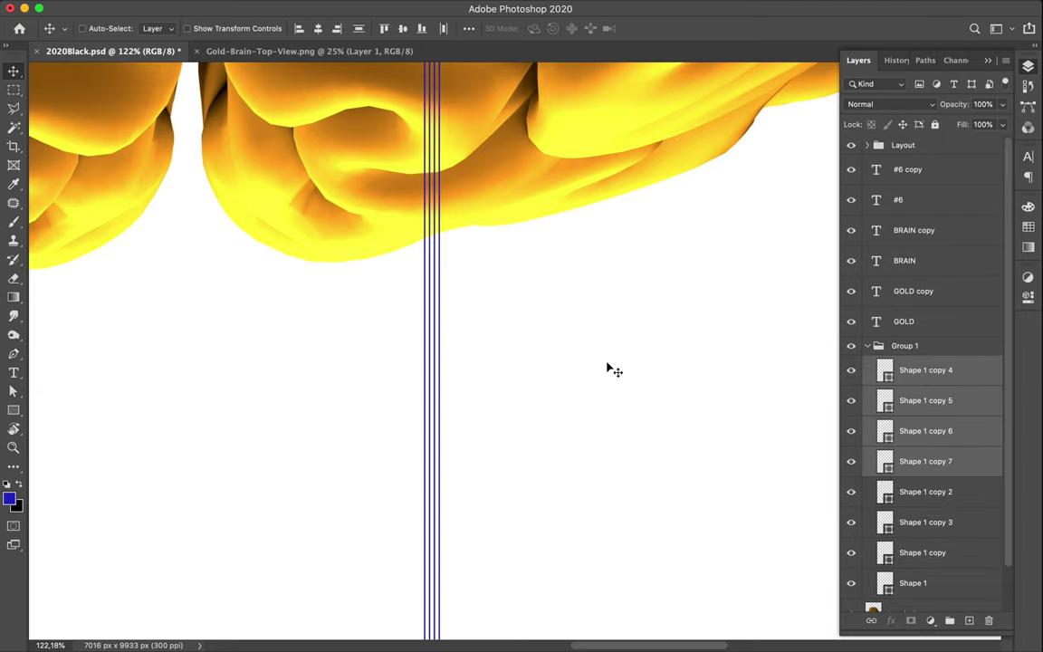
pyautogui.moveTo(440, 346); pyautogui.dragTo(460, 345)
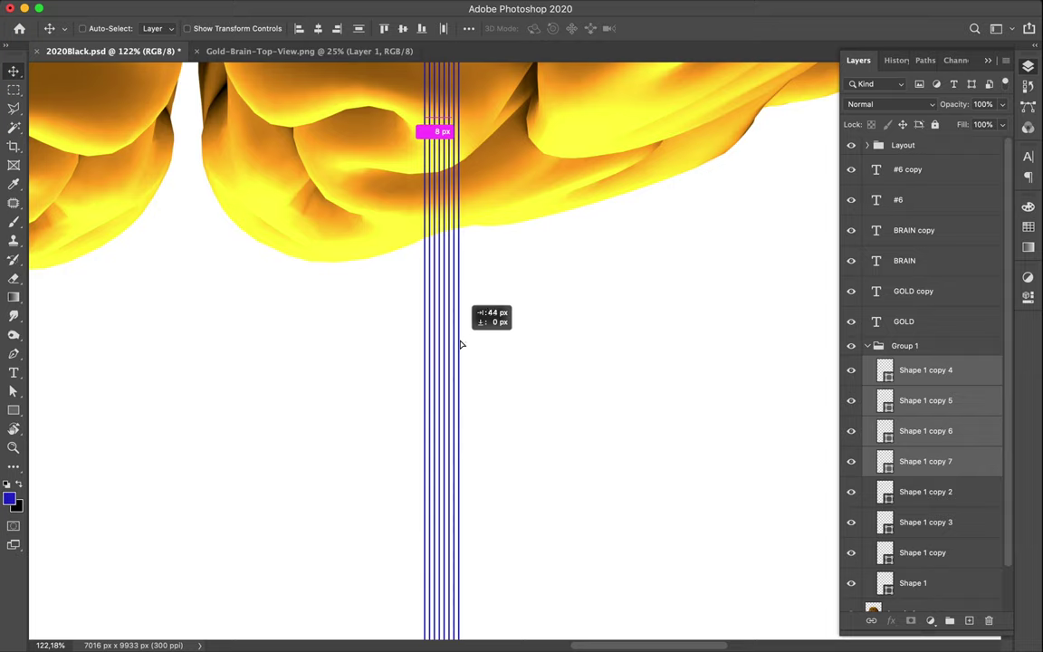
pyautogui.moveTo(460, 344); pyautogui.dragTo(460, 344)
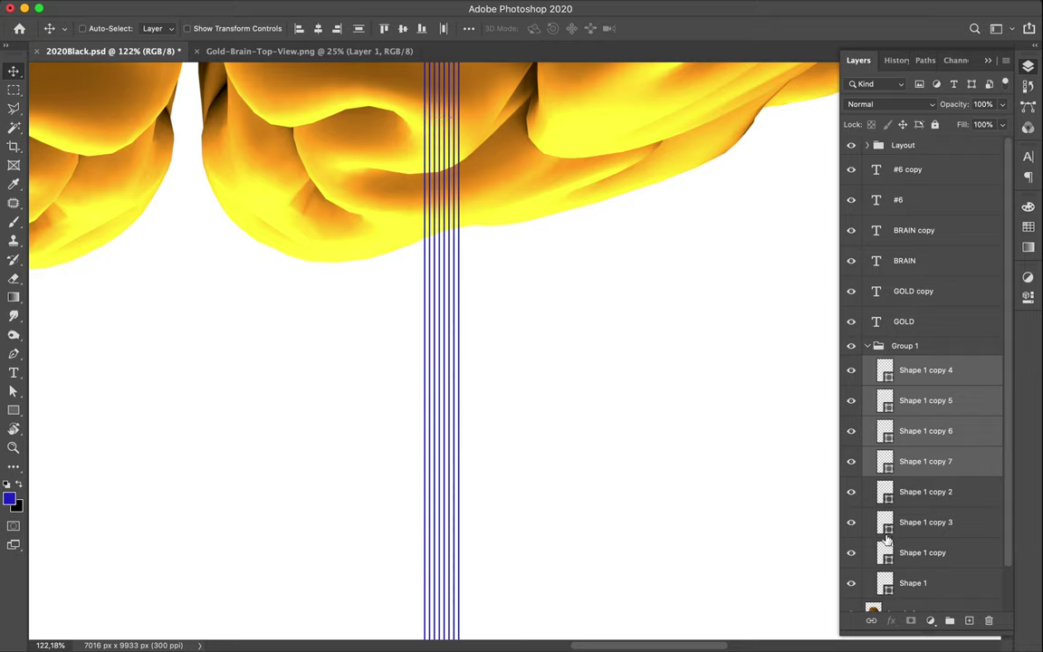
pyautogui.click(903, 584)
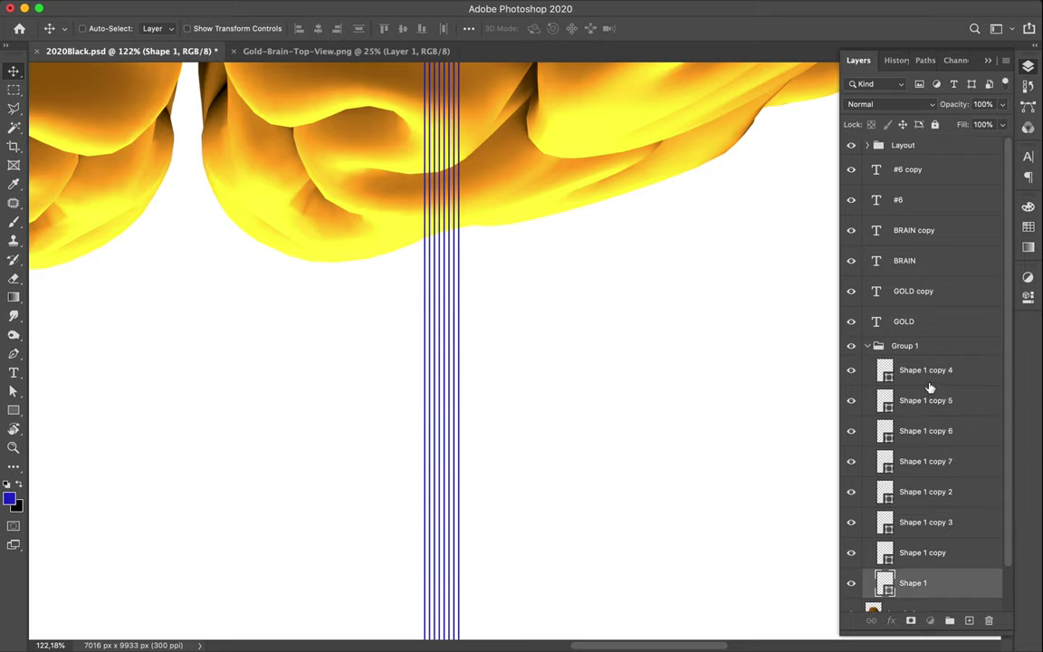
# Duplicate the eight lines to the right, then duplicate all lines farther right again
pyautogui.keyDown('shift'); pyautogui.click(867, 370); pyautogui.keyUp('shift')
pyautogui.moveTo(444, 391)
pyautogui.mouseDown()
pyautogui.moveTo(496, 396)
pyautogui.moveTo(487, 395)
pyautogui.mouseUp()
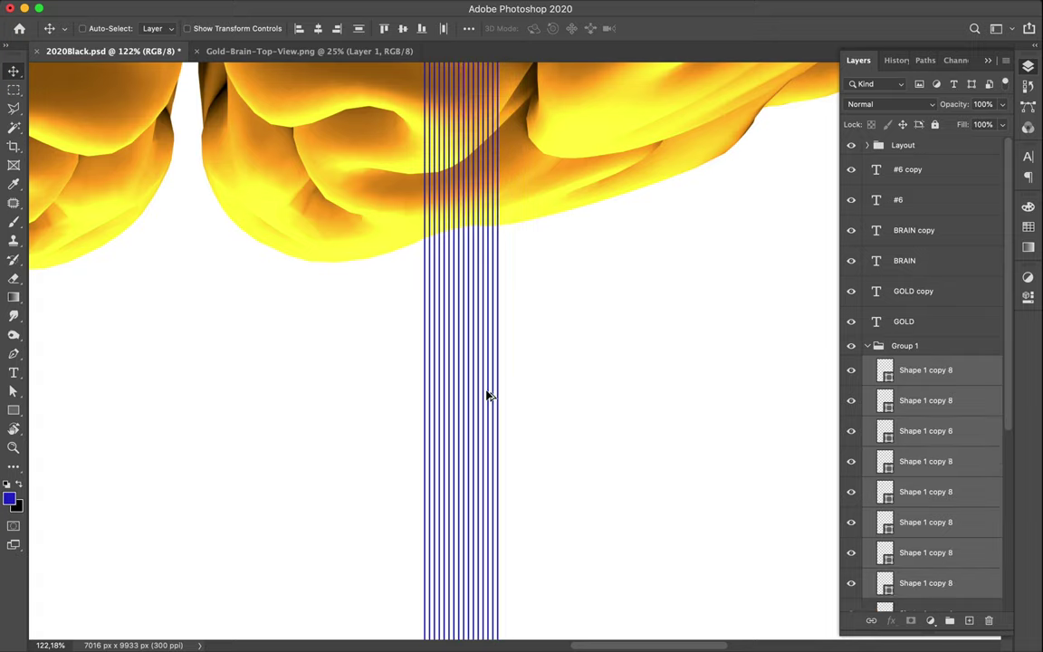
pyautogui.click(930, 378)
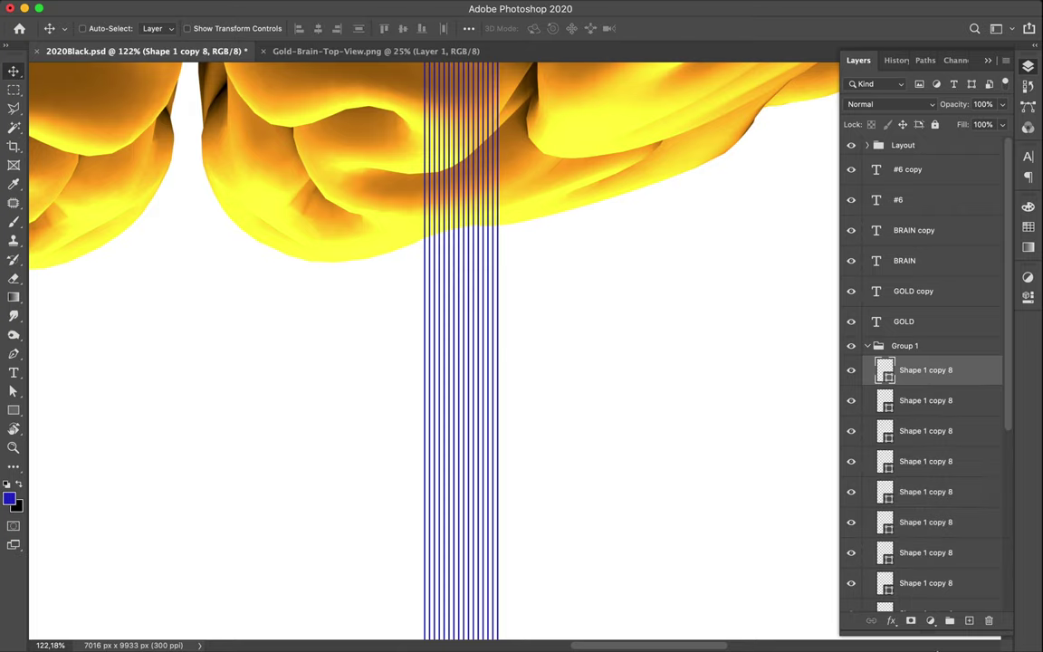
pyautogui.scroll(-5, 926, 464)
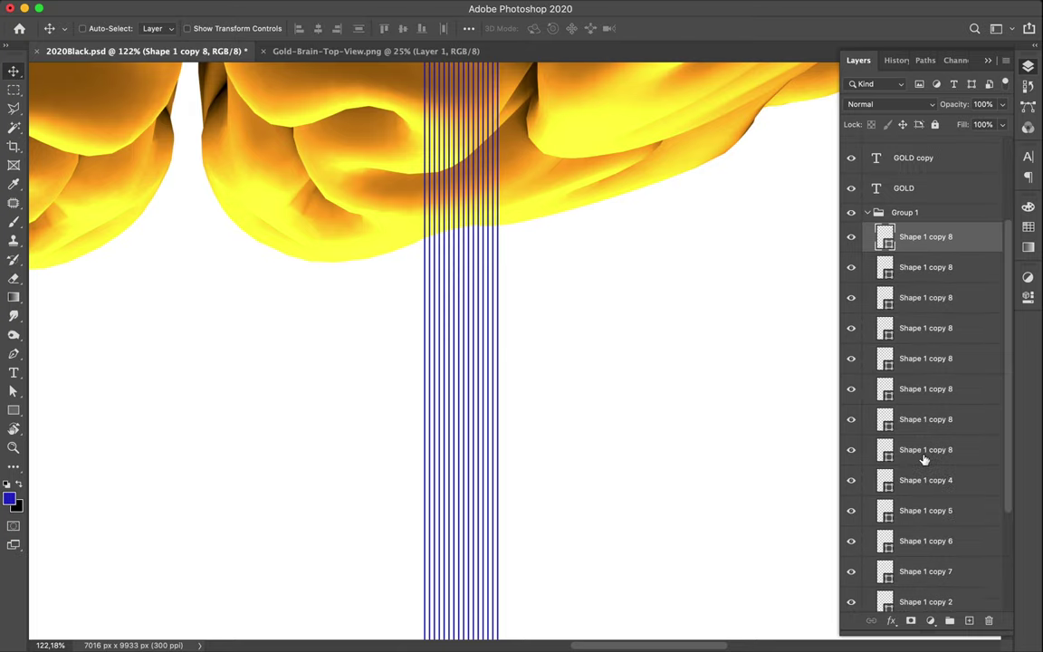
pyautogui.scroll(-5, 926, 460)
pyautogui.scroll(-5, 925, 498)
pyautogui.keyDown('shift'); pyautogui.click(925, 537); pyautogui.keyUp('shift')
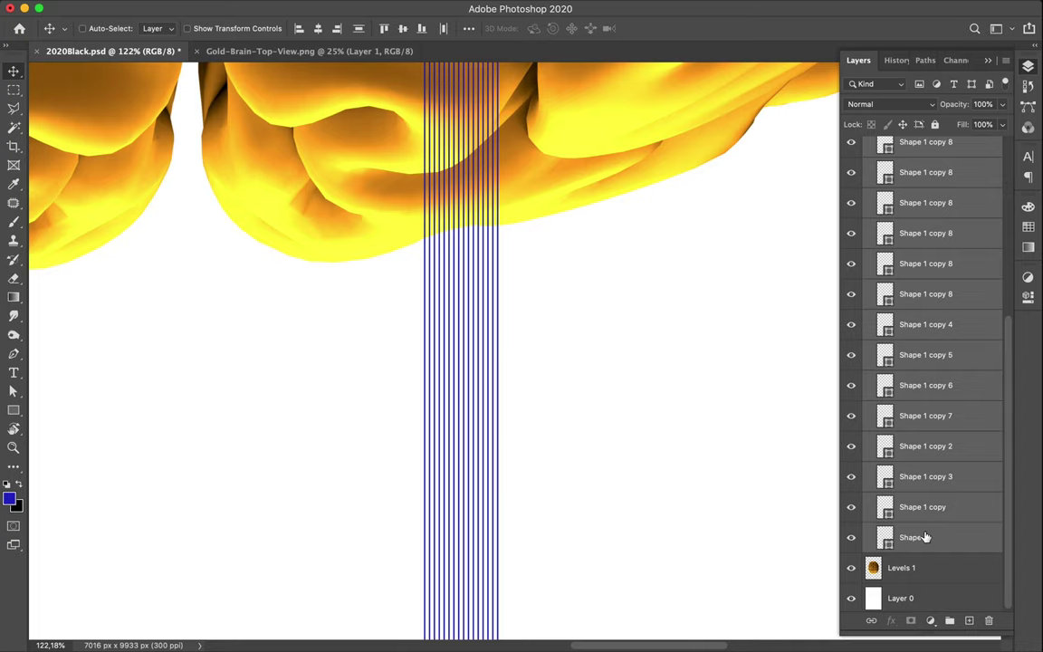
pyautogui.moveTo(580, 453); pyautogui.dragTo(549, 452)
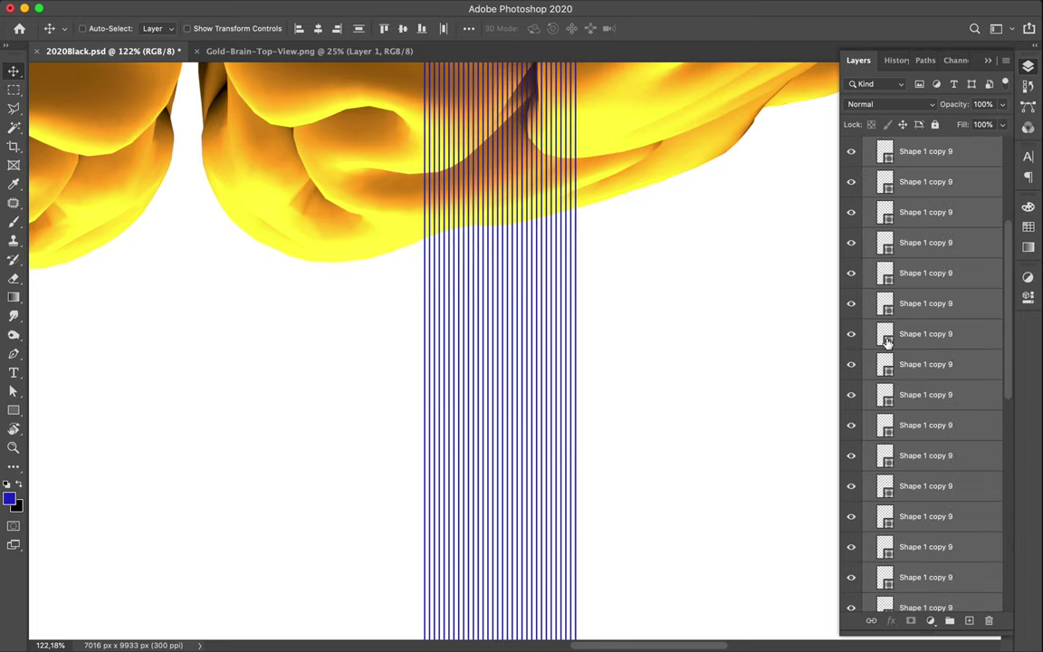
# Duplicate the whole set of lines to the right, spaced 8 px from the others
pyautogui.scroll(10, 886, 341)
pyautogui.click(925, 302)
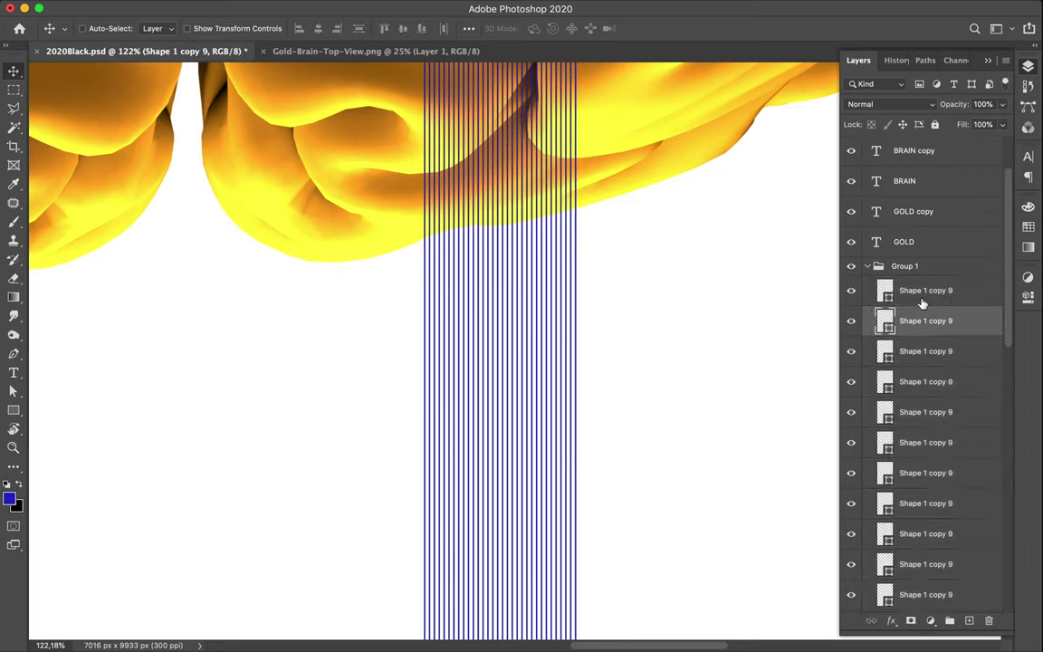
pyautogui.scroll(-10, 922, 302)
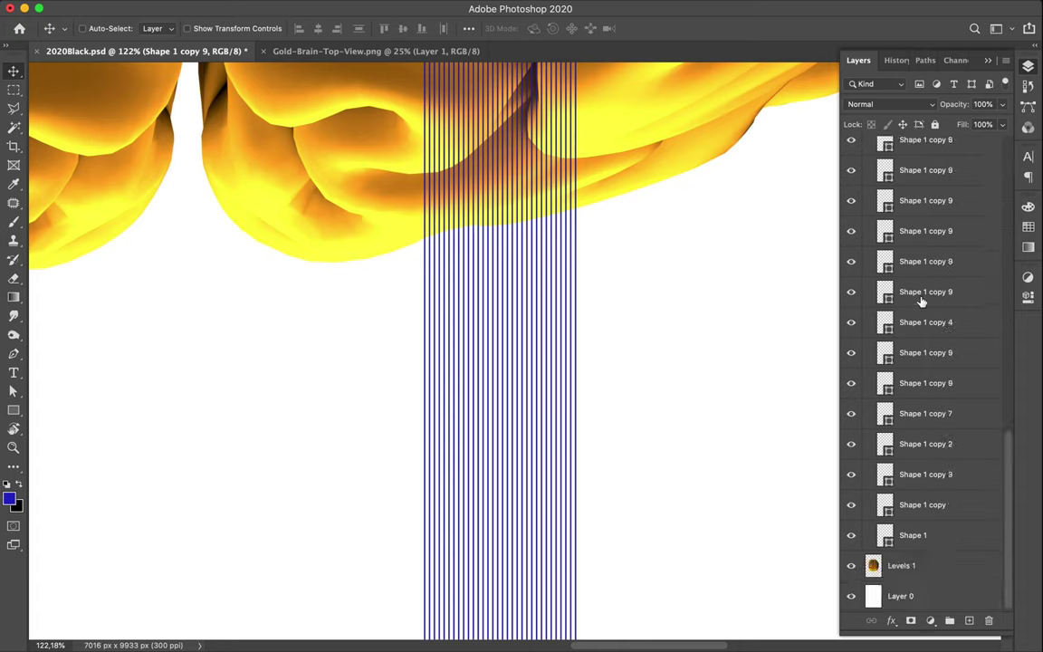
pyautogui.keyDown('shift'); pyautogui.click(927, 534); pyautogui.keyUp('shift')
pyautogui.moveTo(499, 437); pyautogui.dragTo(684, 433)
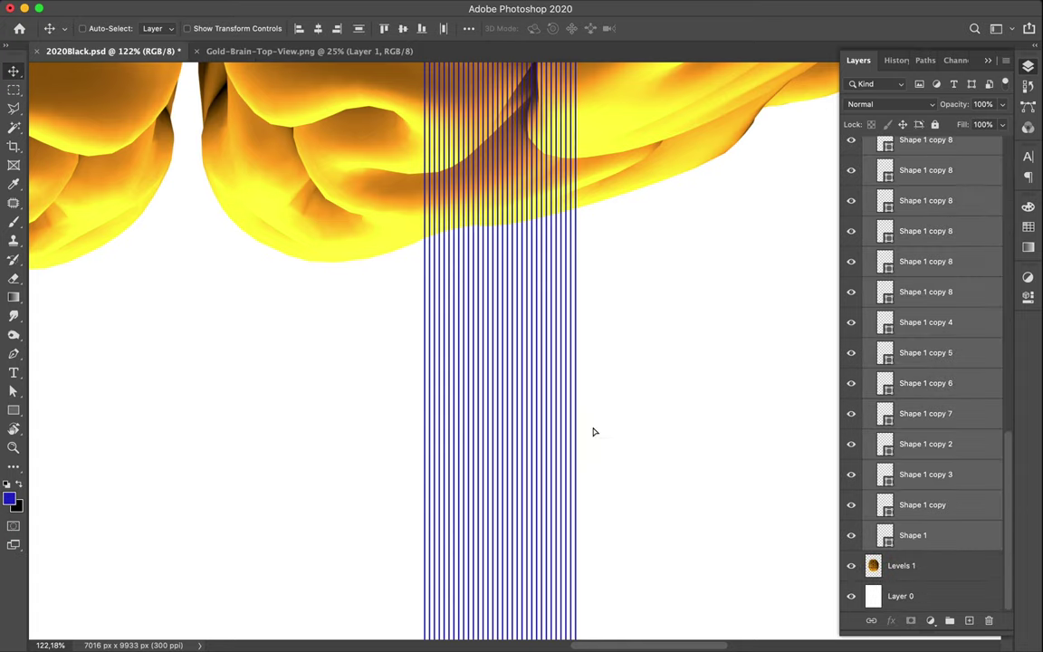
pyautogui.moveTo(683, 433); pyautogui.dragTo(648, 431)
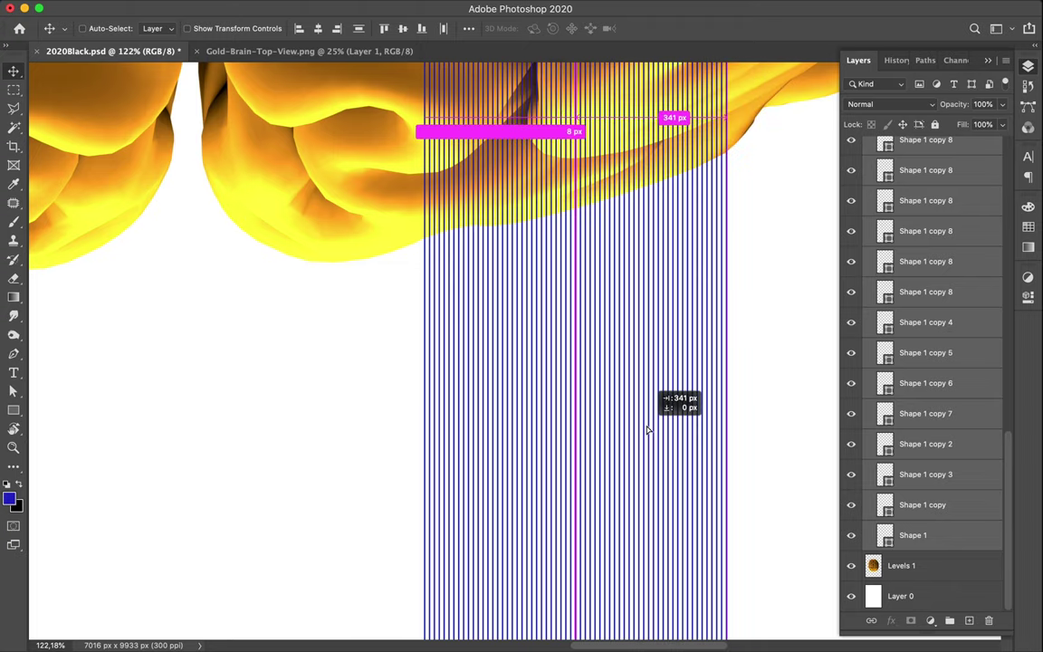
pyautogui.moveTo(648, 431); pyautogui.dragTo(655, 432)
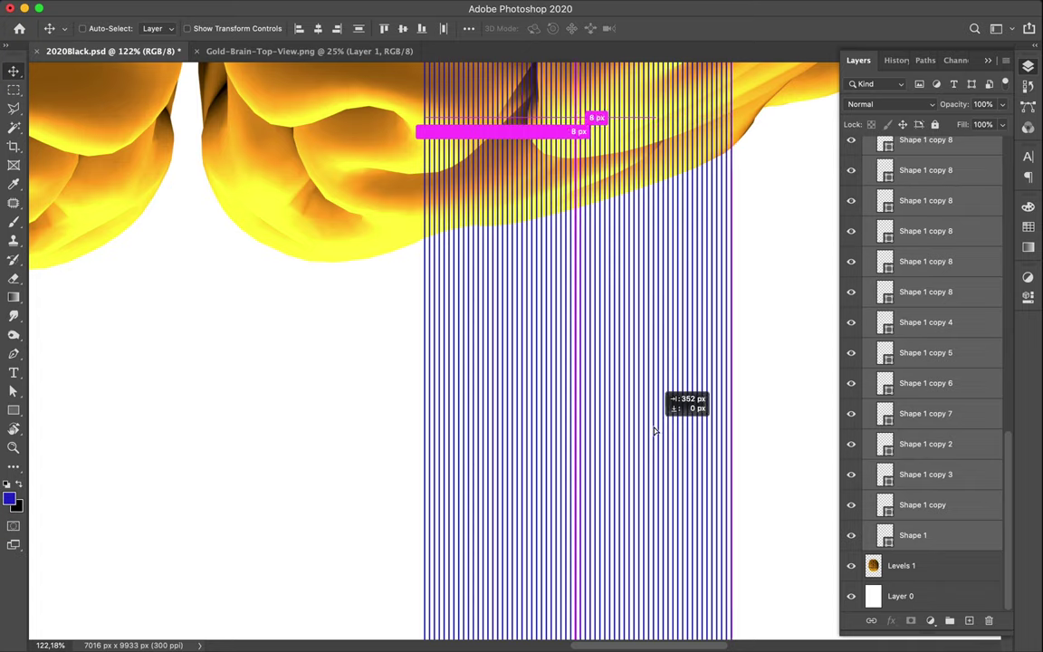
pyautogui.moveTo(655, 432); pyautogui.dragTo(654, 431)
# Select every stripe layer from the topmost copy down to Shape 1
pyautogui.scroll(5, 914, 272)
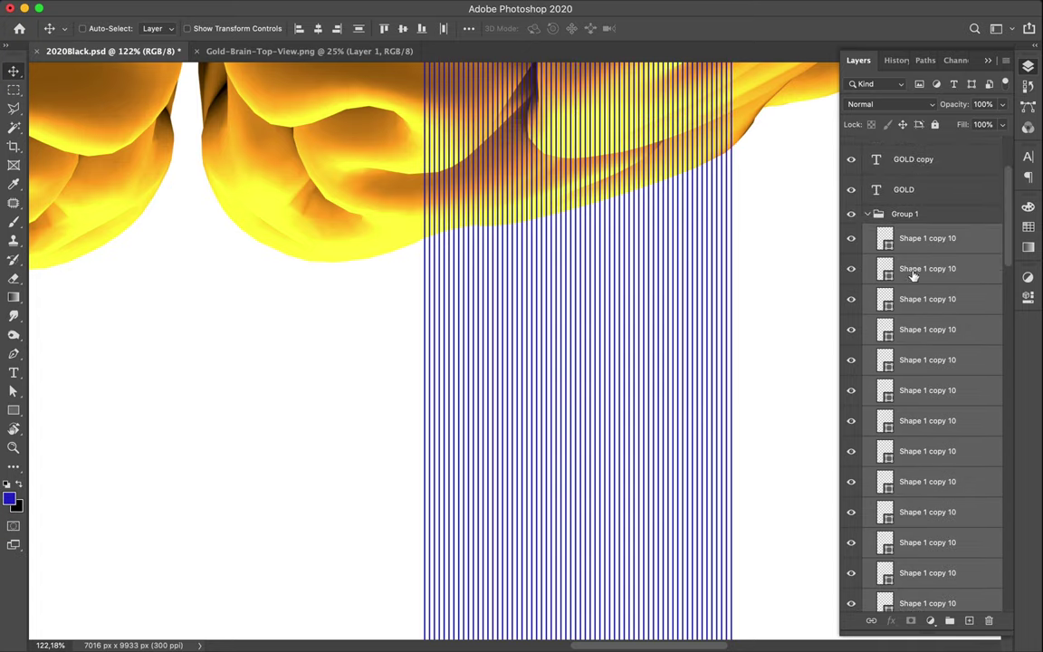
pyautogui.click(920, 237)
pyautogui.scroll(-5, 922, 272)
pyautogui.scroll(-10, 923, 283)
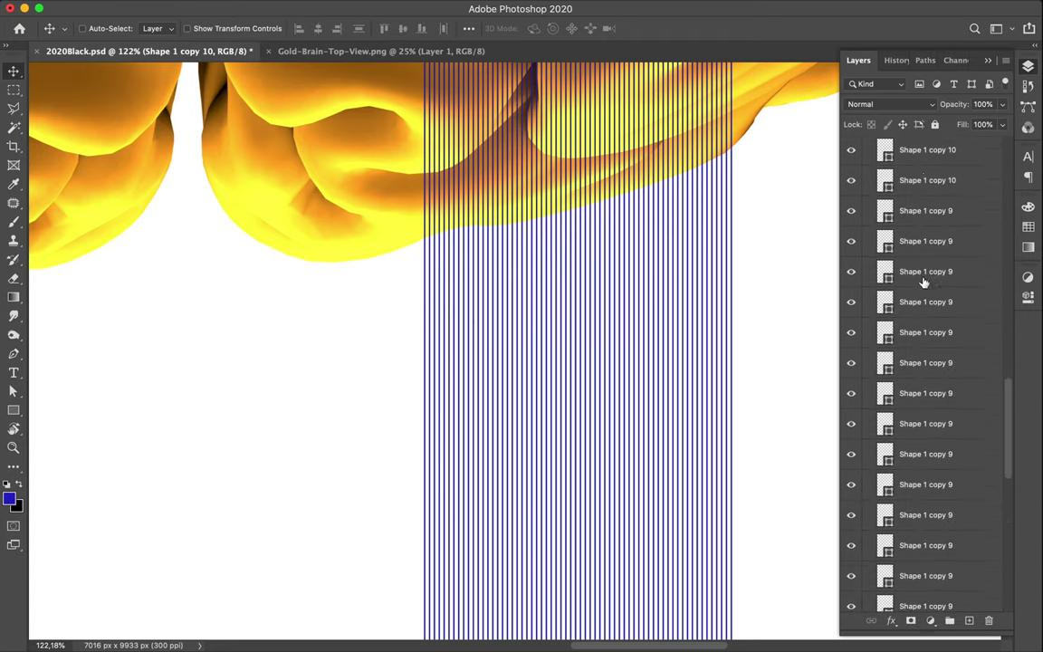
pyautogui.scroll(-10, 896, 285)
pyautogui.keyDown('shift'); pyautogui.click(935, 539); pyautogui.keyUp('shift')
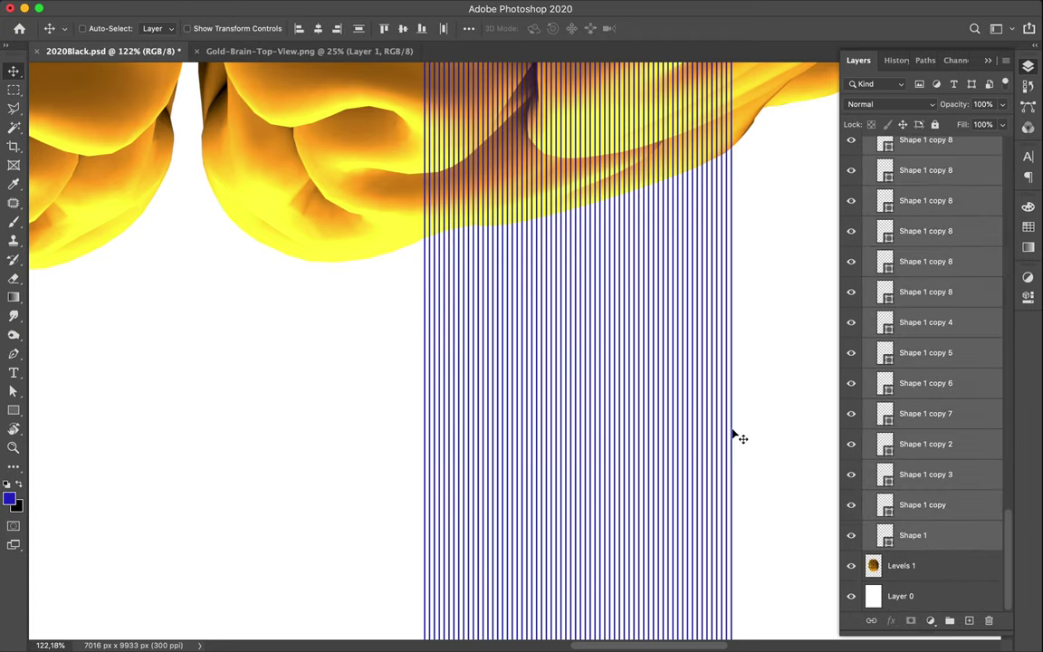
pyautogui.scroll(-2, 737, 438)
pyautogui.scroll(-2, 736, 439)
pyautogui.scroll(-2, 736, 438)
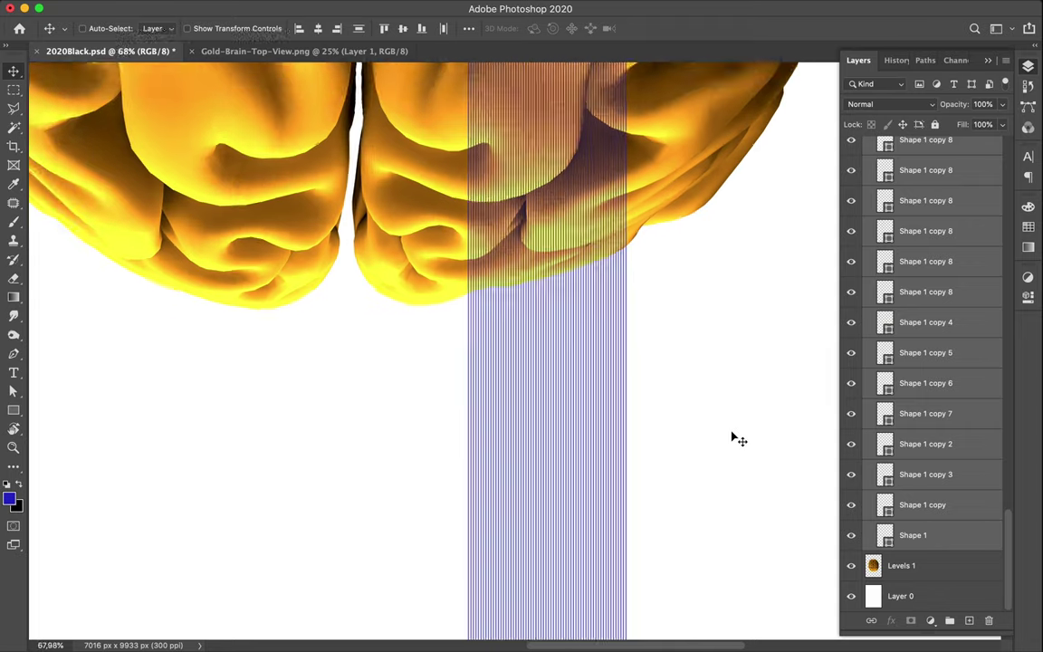
# Duplicate the selected stripe block to the right beside the original
pyautogui.scroll(-1, 734, 437)
pyautogui.scroll(-1, 731, 438)
pyautogui.scroll(-1, 732, 449)
pyautogui.scroll(-2, 732, 453)
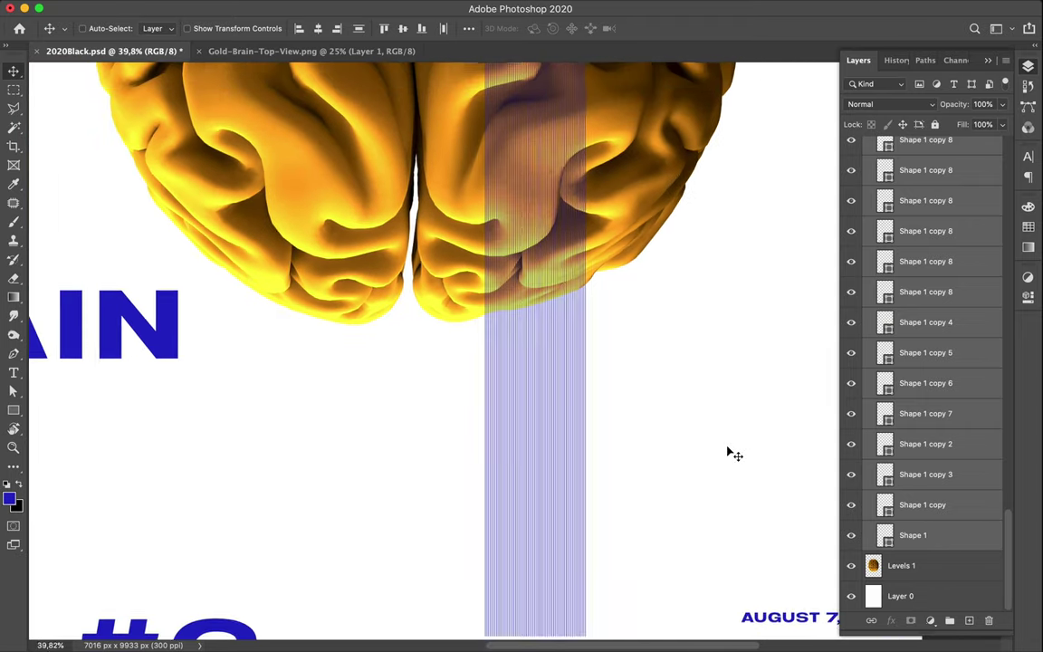
pyautogui.scroll(-1, 730, 454)
pyautogui.scroll(-1, 732, 452)
pyautogui.scroll(-1, 747, 418)
pyautogui.scroll(-1, 747, 418)
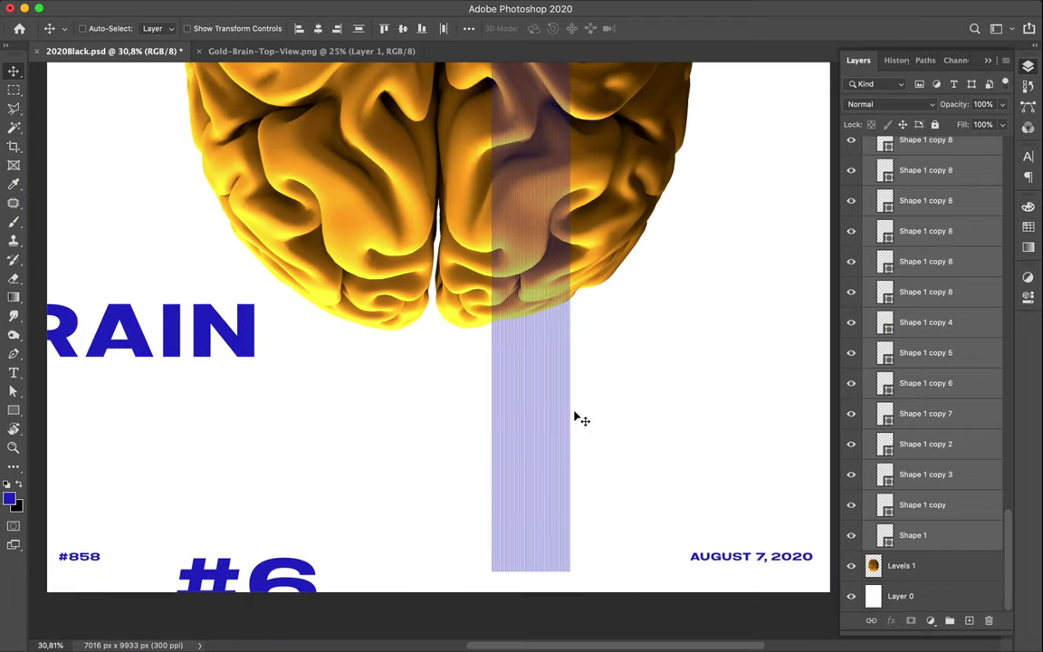
pyautogui.moveTo(605, 416); pyautogui.dragTo(634, 419)
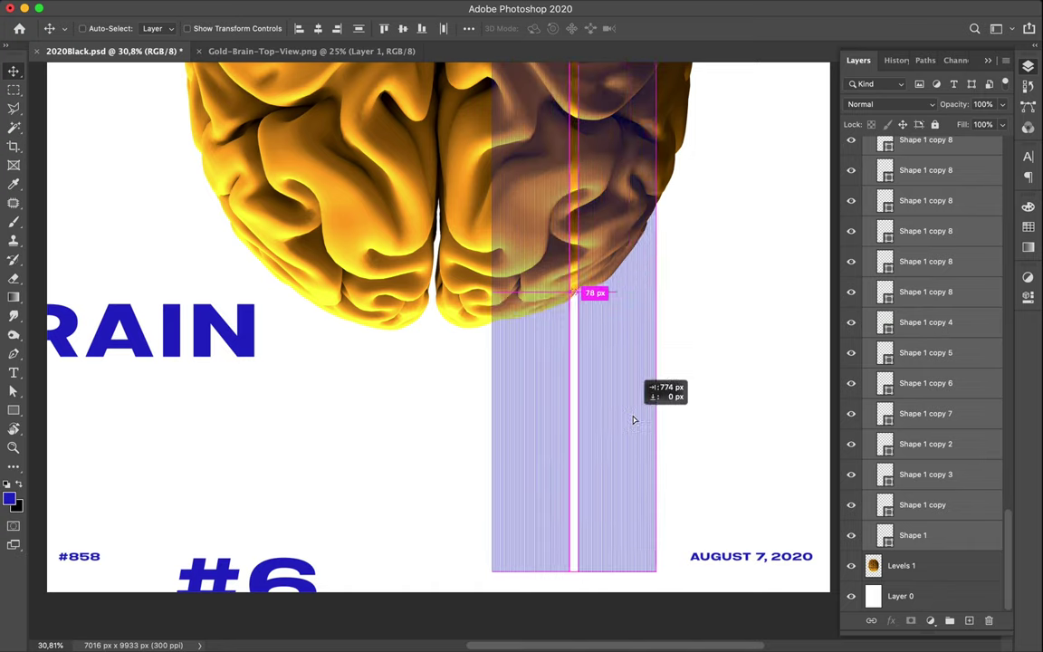
pyautogui.moveTo(632, 420); pyautogui.dragTo(628, 419)
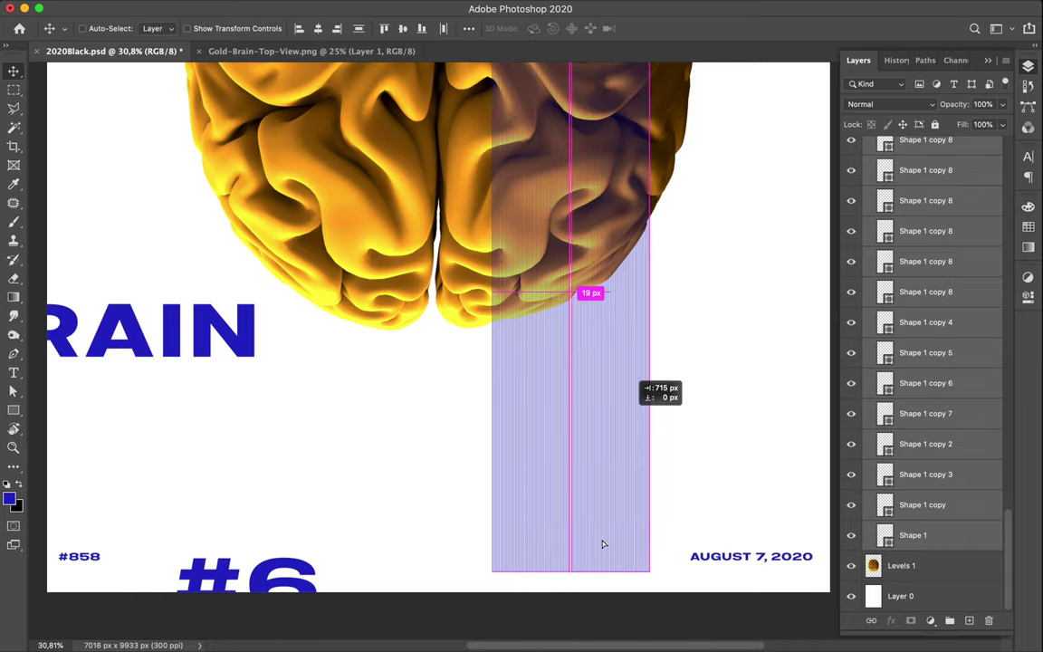
pyautogui.moveTo(603, 542); pyautogui.dragTo(597, 525)
# Align the copied stripes at 8 px spacing and fit the poster in view
pyautogui.scroll(3, 586, 484)
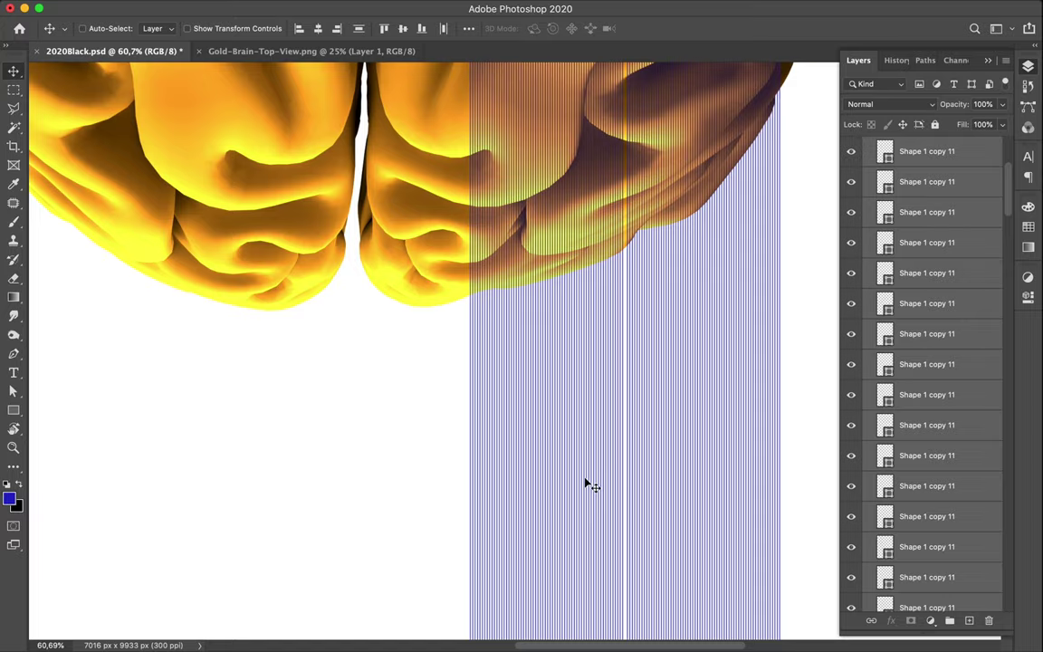
pyautogui.scroll(1, 586, 484)
pyautogui.scroll(2, 587, 484)
pyautogui.scroll(1, 587, 484)
pyautogui.scroll(1, 587, 484)
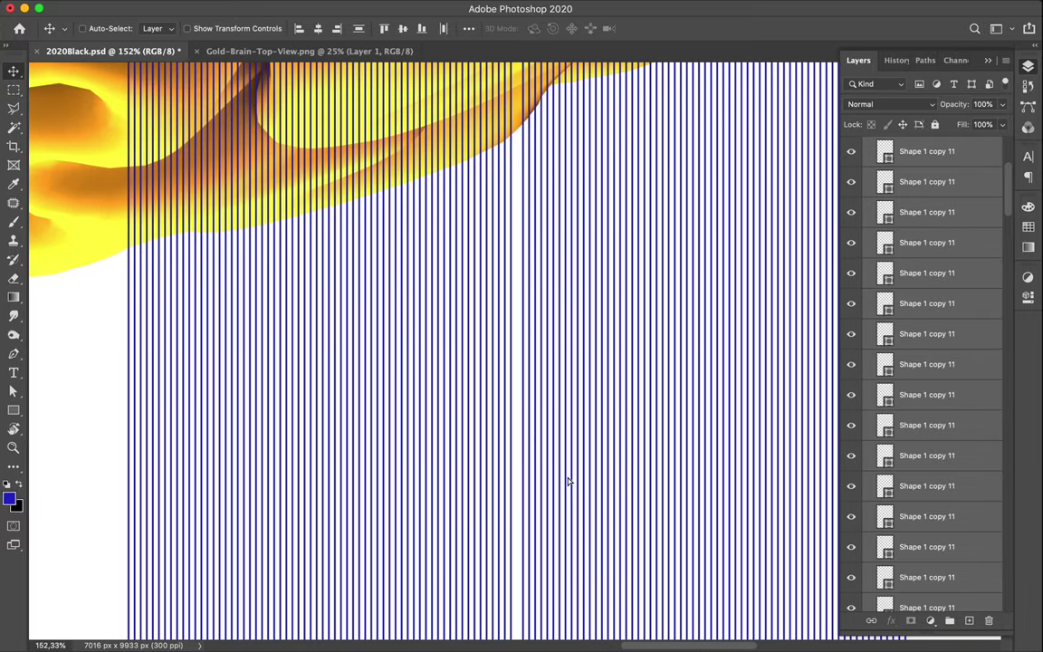
pyautogui.moveTo(576, 481); pyautogui.dragTo(581, 482)
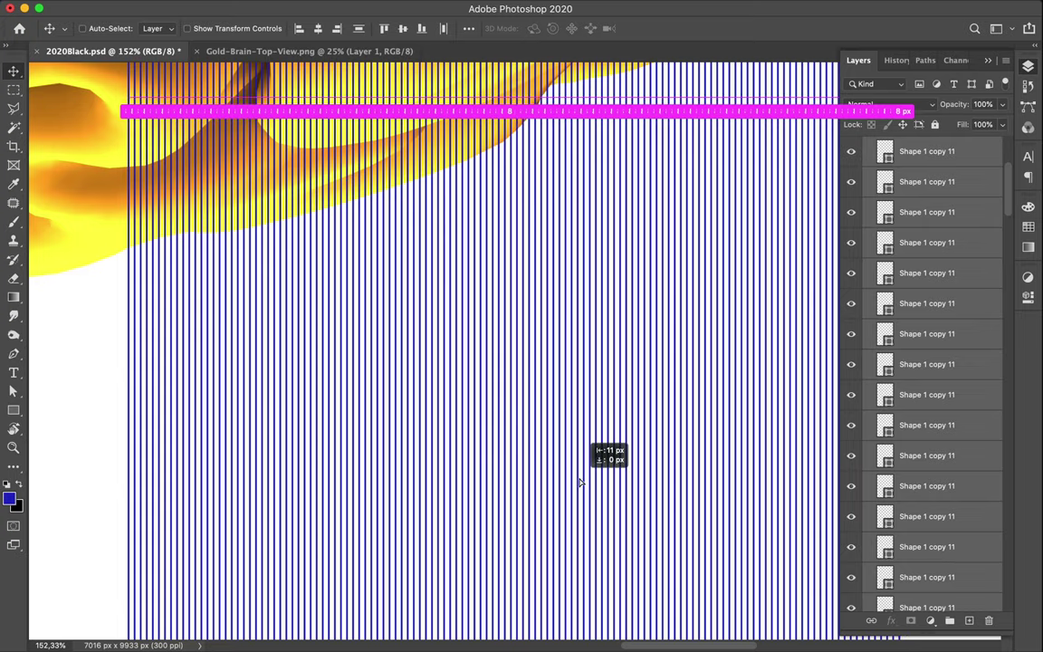
pyautogui.moveTo(581, 483); pyautogui.dragTo(580, 482)
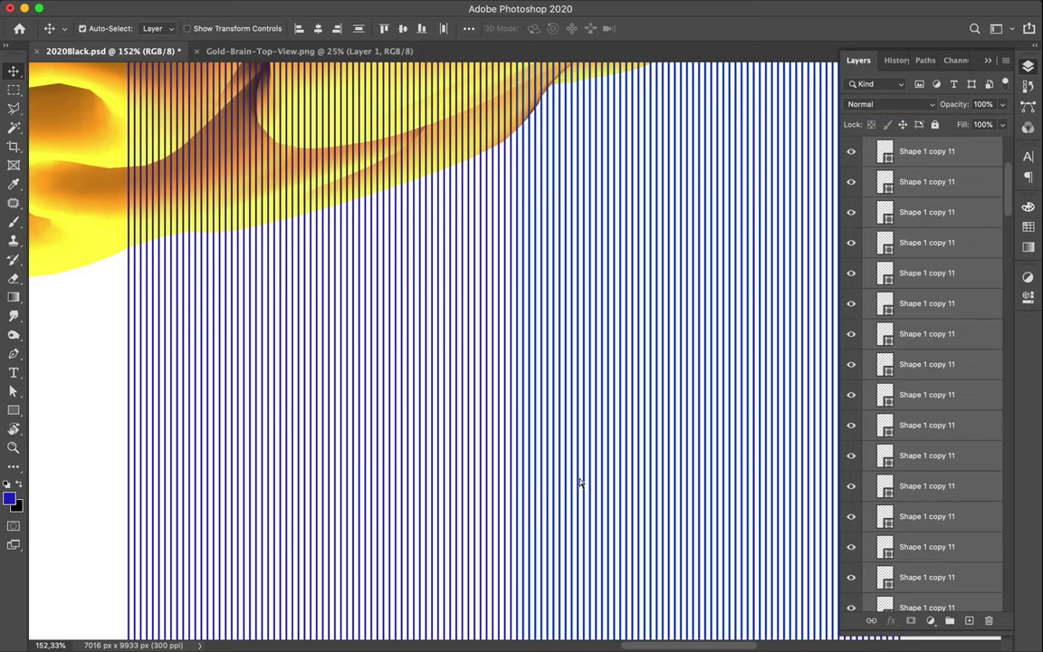
pyautogui.press('super+0')
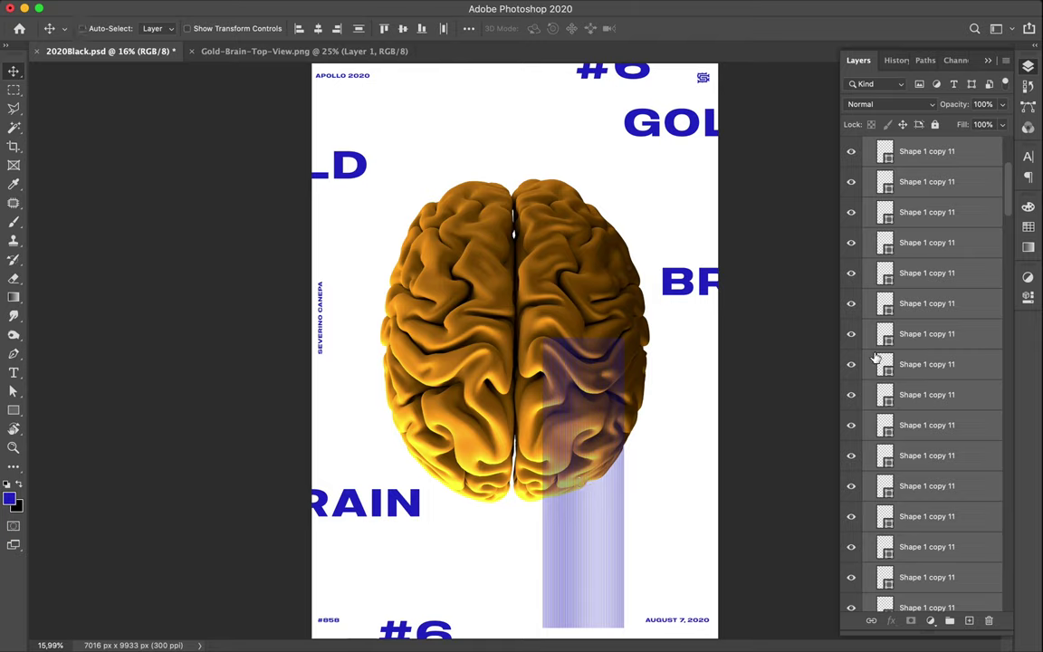
# Select the stripe layers from Shape 1 copy 11 down to Shape 1
pyautogui.scroll(3, 924, 328)
pyautogui.scroll(2, 924, 328)
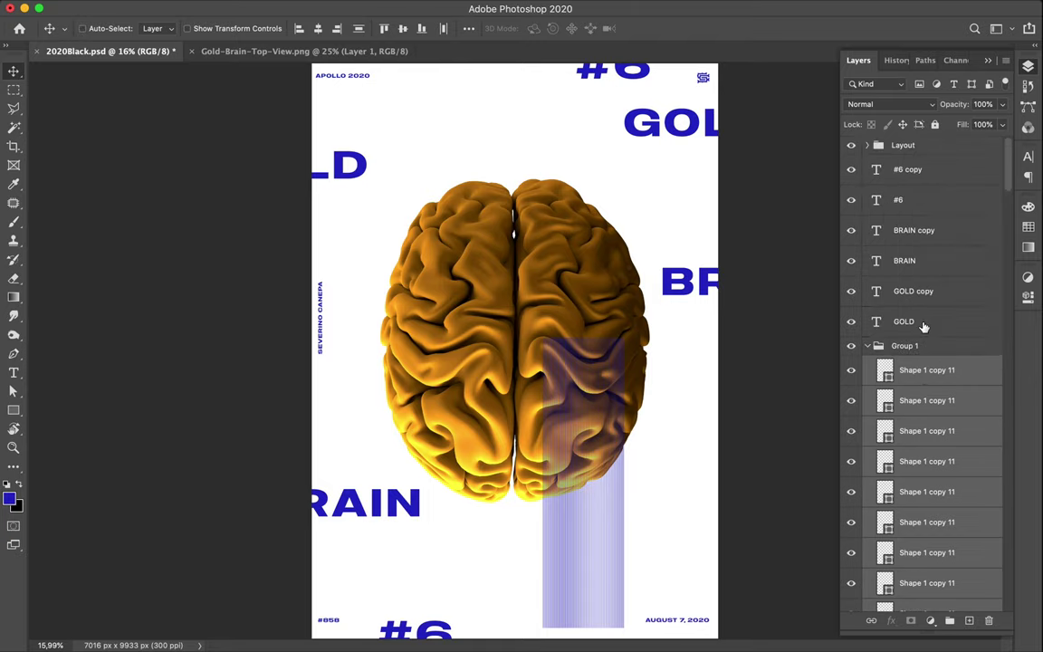
pyautogui.click(924, 357)
pyautogui.scroll(-10, 933, 422)
pyautogui.scroll(-5, 934, 422)
pyautogui.scroll(-5, 934, 422)
pyautogui.scroll(-3, 933, 422)
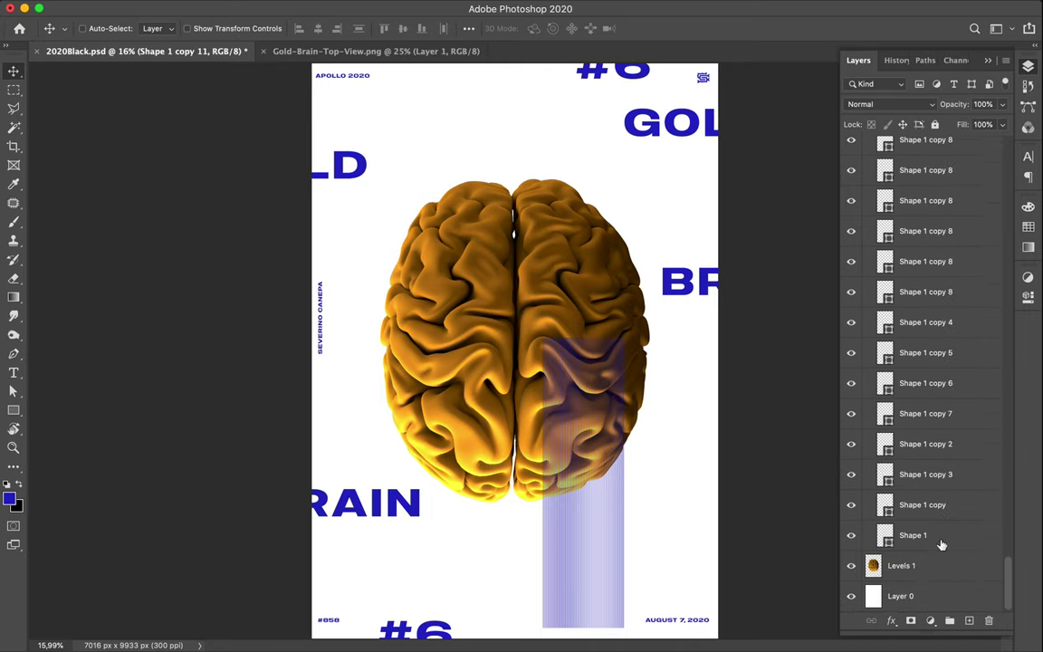
pyautogui.keyDown('shift'); pyautogui.click(908, 535); pyautogui.keyUp('shift')
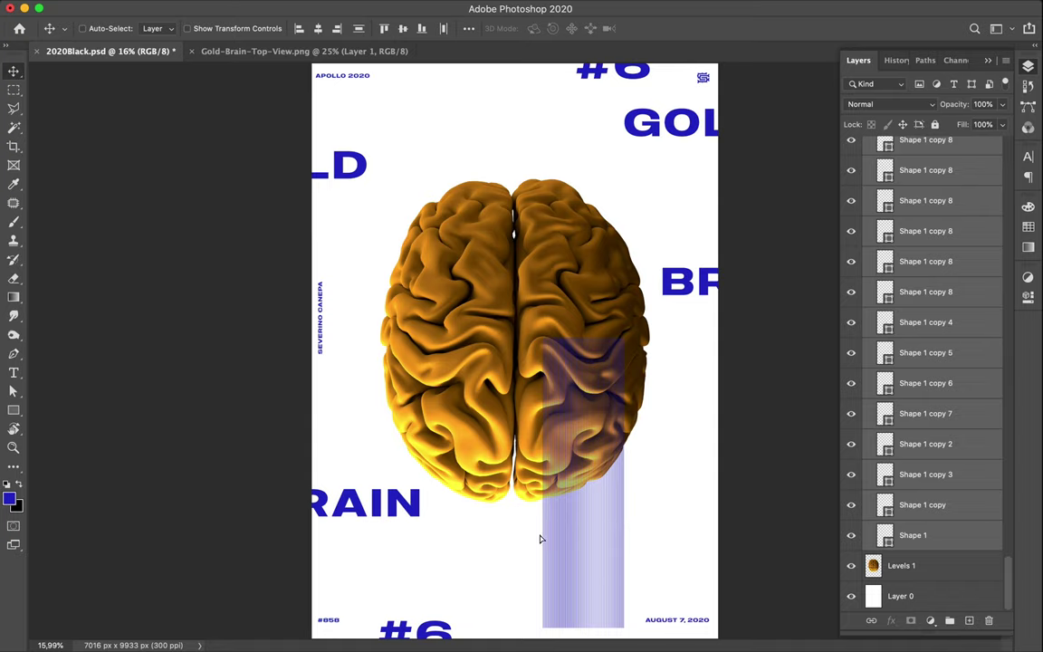
# Alt-drag a duplicate of the stripe block to the left of the original
pyautogui.moveTo(540, 539); pyautogui.dragTo(465, 535)
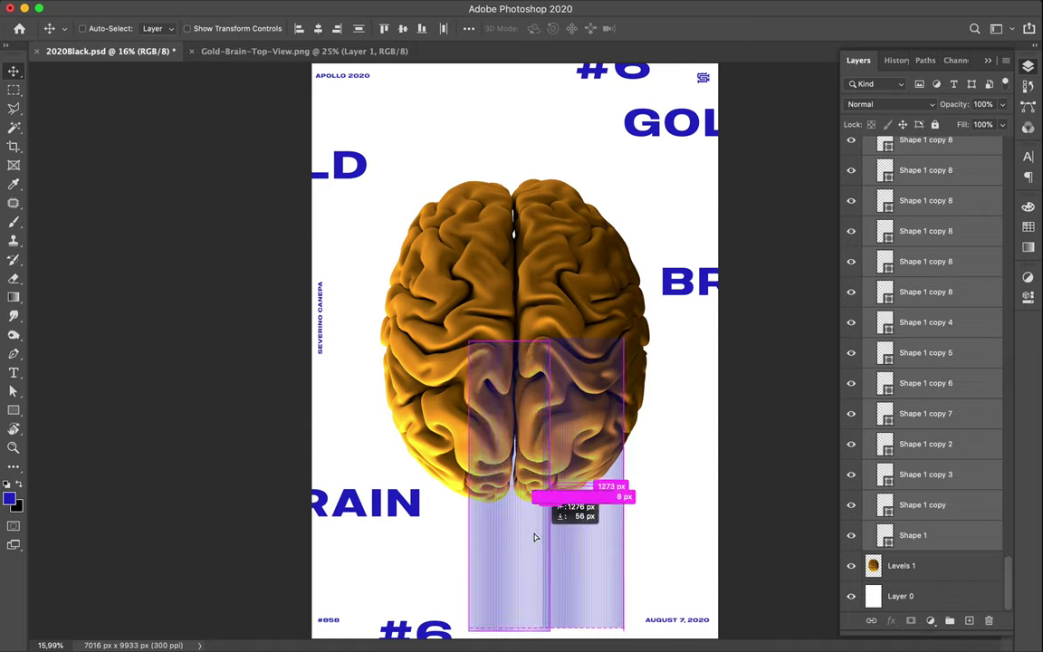
pyautogui.moveTo(535, 538); pyautogui.dragTo(539, 539)
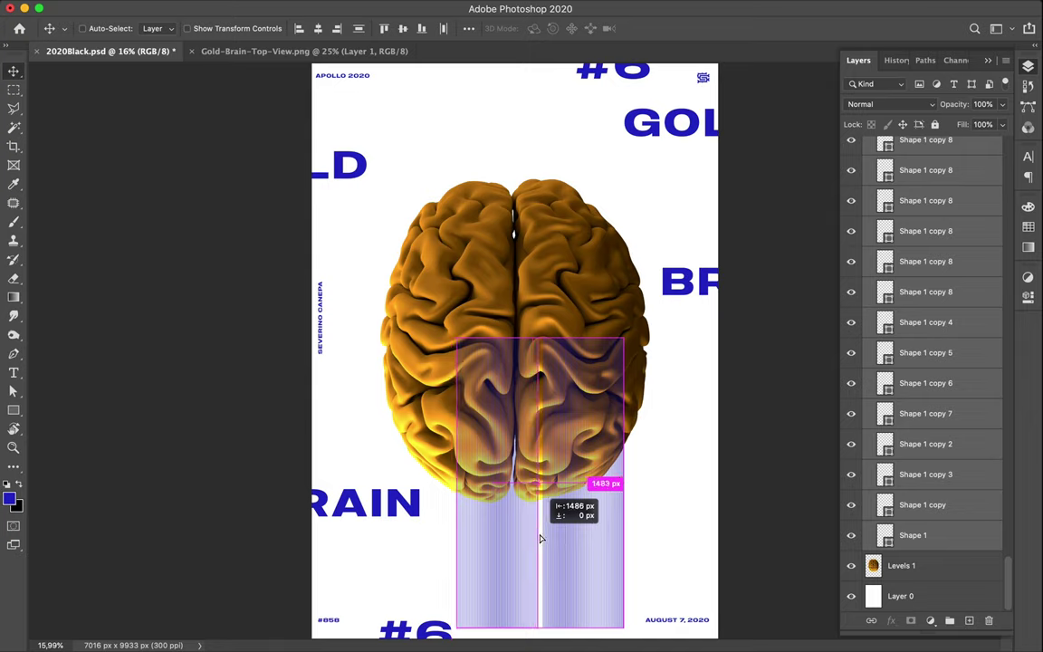
pyautogui.moveTo(540, 539); pyautogui.dragTo(540, 540)
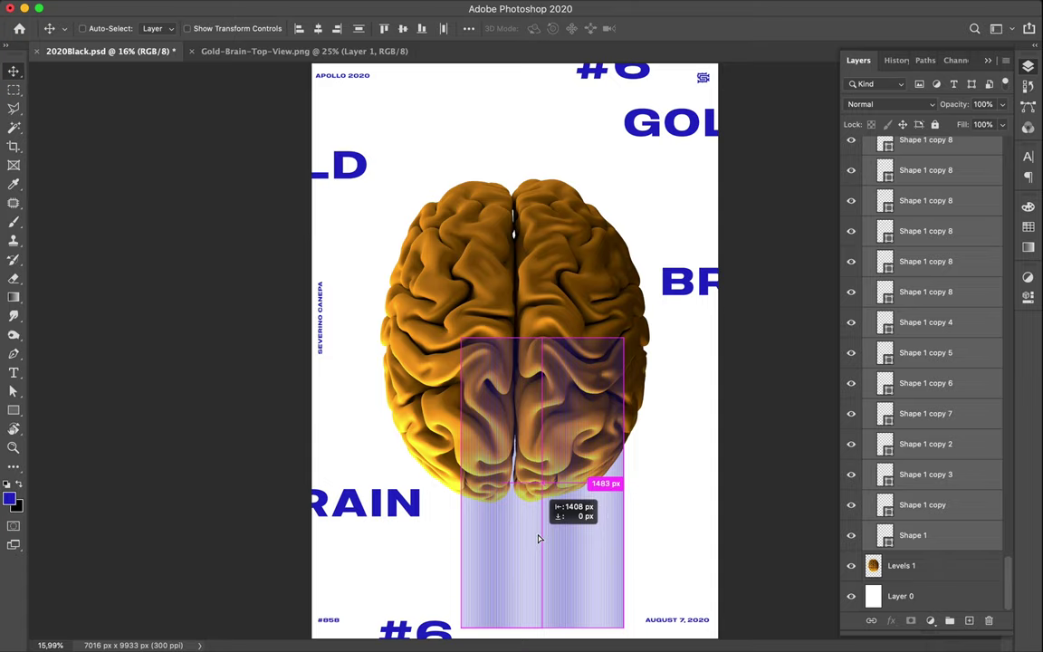
pyautogui.moveTo(537, 539); pyautogui.dragTo(539, 540)
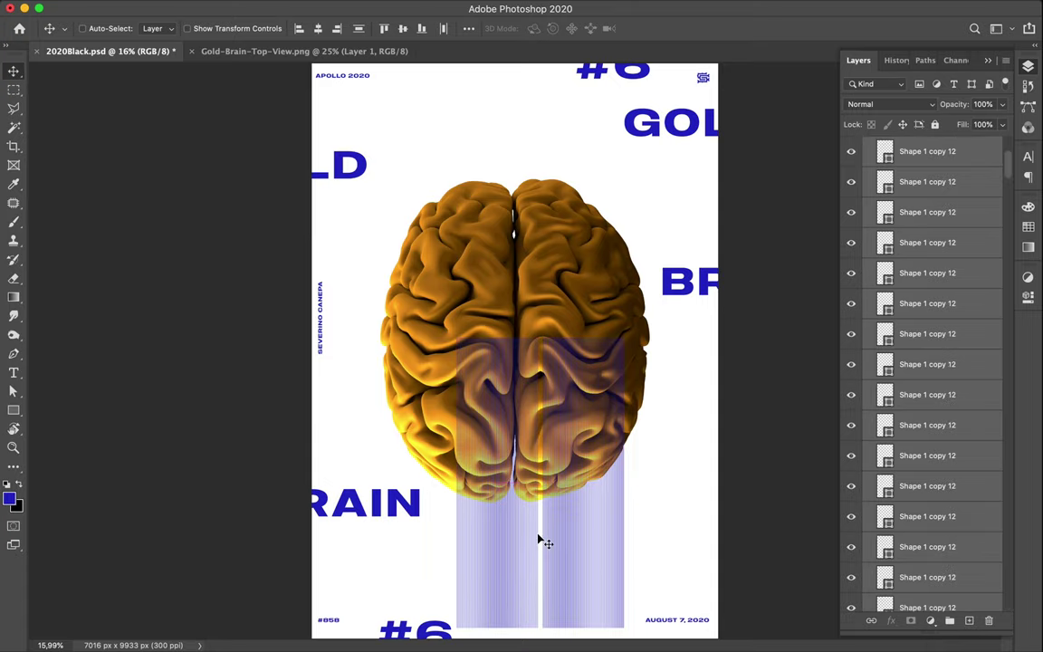
# Zoom in on the stripes and trial-nudge the left stripes toward the gap
pyautogui.hotkey('ctrl', '+')
pyautogui.hotkey('ctrl', '+')
pyautogui.hotkey('ctrl', '+')
pyautogui.scroll(-5, 540, 540)
pyautogui.hscroll(3, 539, 541)
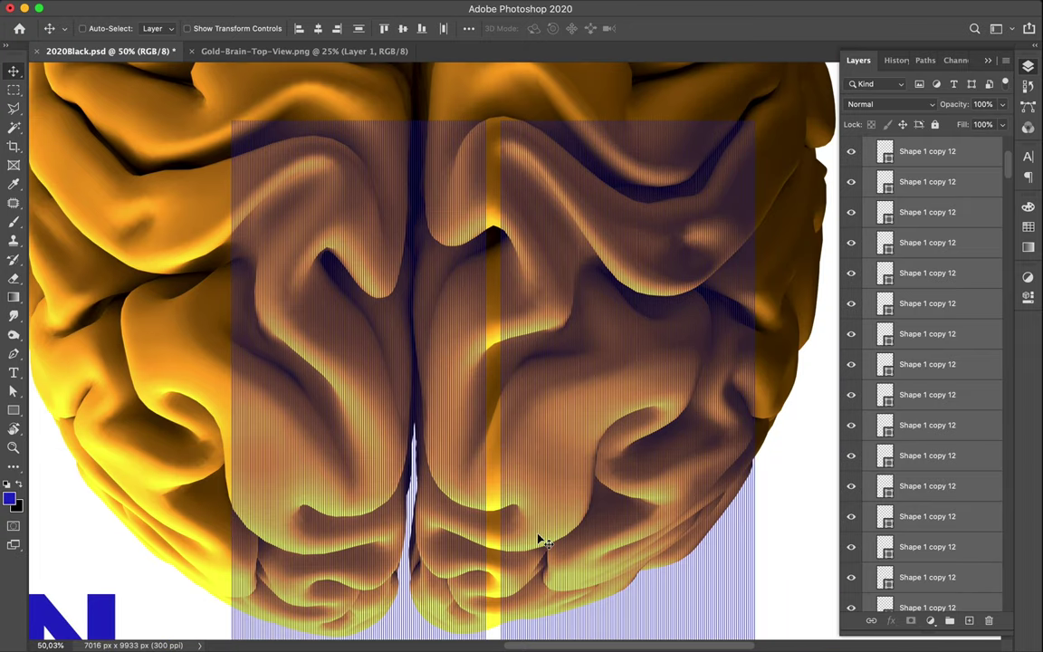
pyautogui.scroll(-4, 538, 541)
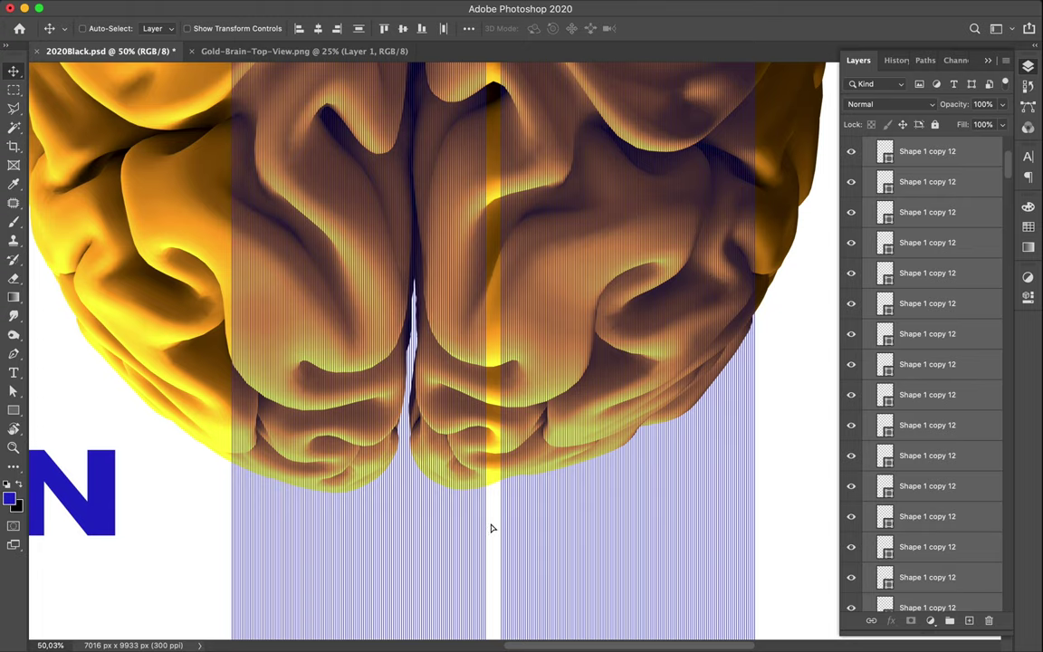
pyautogui.moveTo(492, 528); pyautogui.dragTo(491, 528)
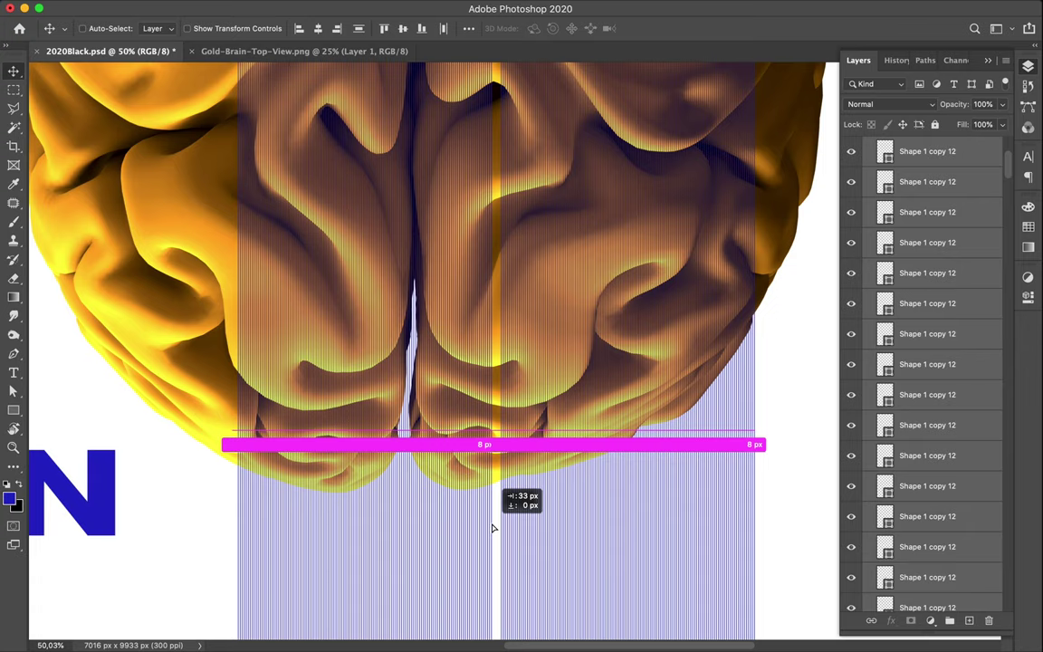
pyautogui.hotkey('shift', 'Right')
pyautogui.hotkey('shift', 'Right')
pyautogui.hotkey('shift', 'Right')
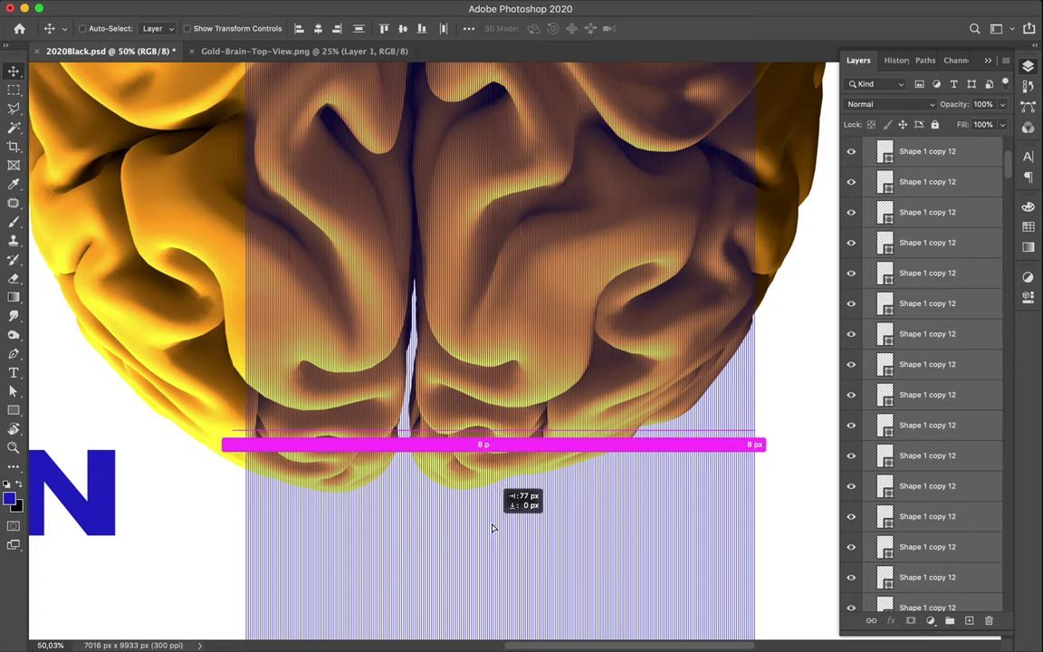
pyautogui.press('Right')
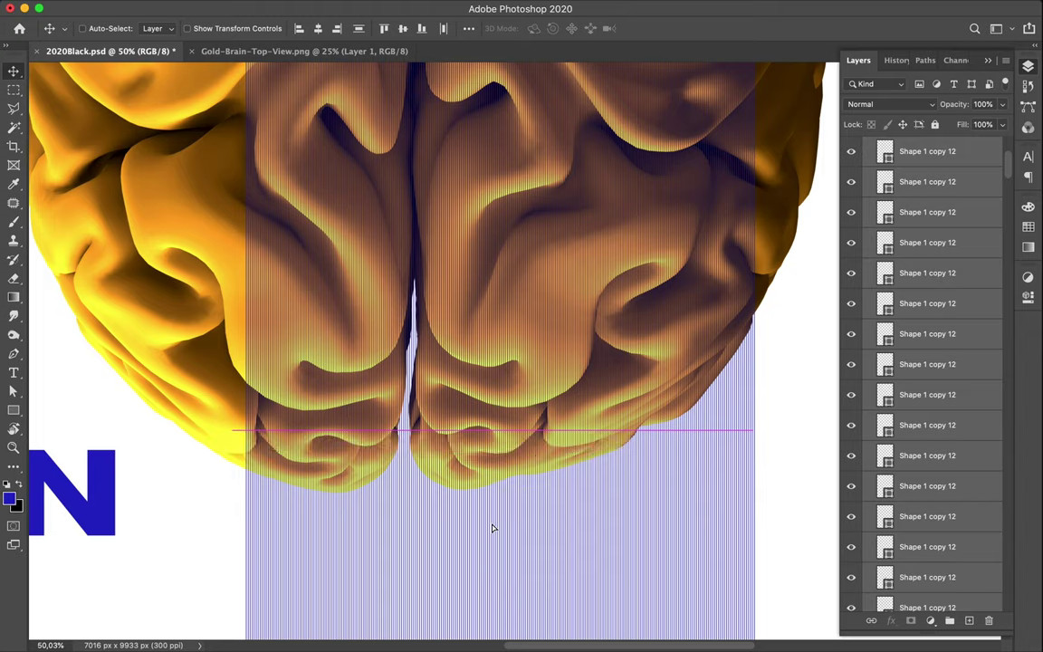
pyautogui.hotkey('shift', 'Left')
pyautogui.hotkey('shift', 'Left')
pyautogui.hotkey('shift', 'Left')
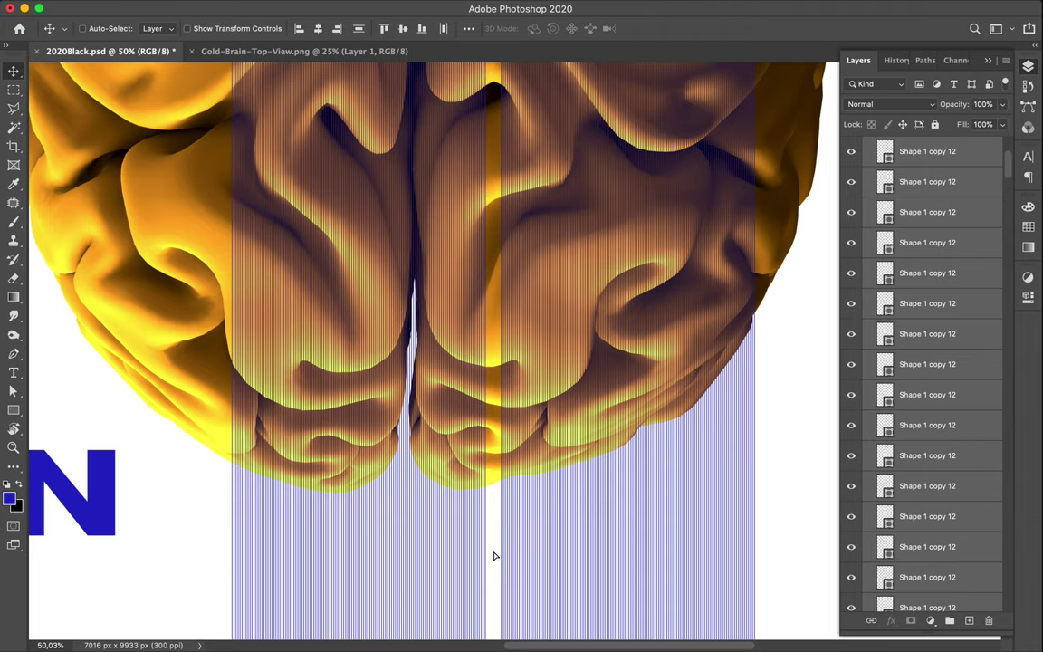
# Nudge the left stripes right until spacing is continuous, then fit the poster in view
pyautogui.hotkey('shift', 'Right')
pyautogui.hotkey('shift', 'Right')
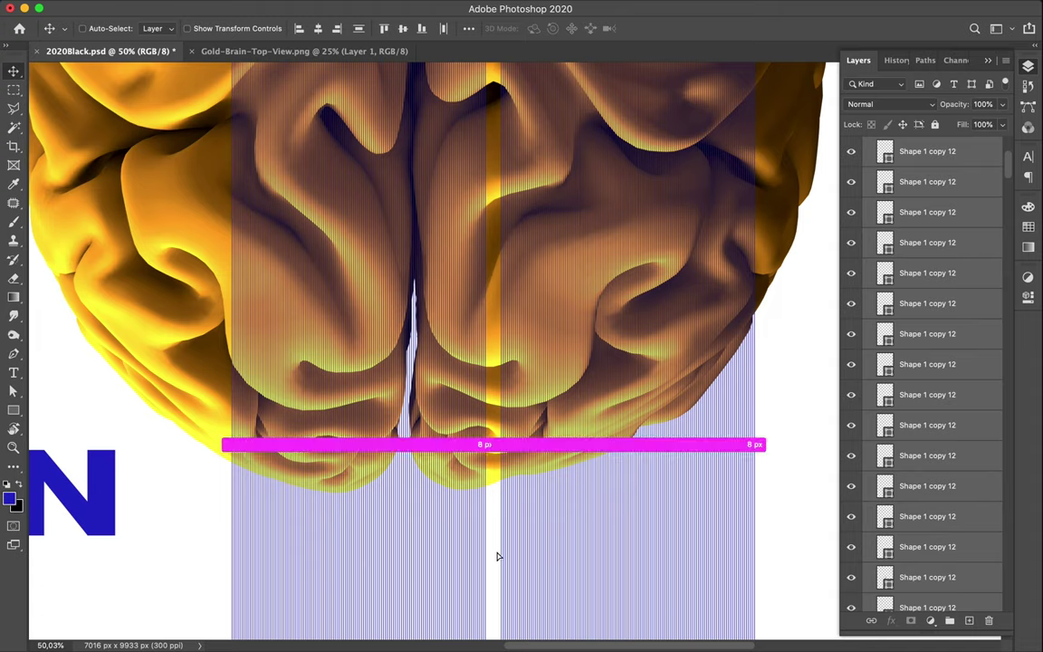
pyautogui.press('Right')
pyautogui.press('Right')
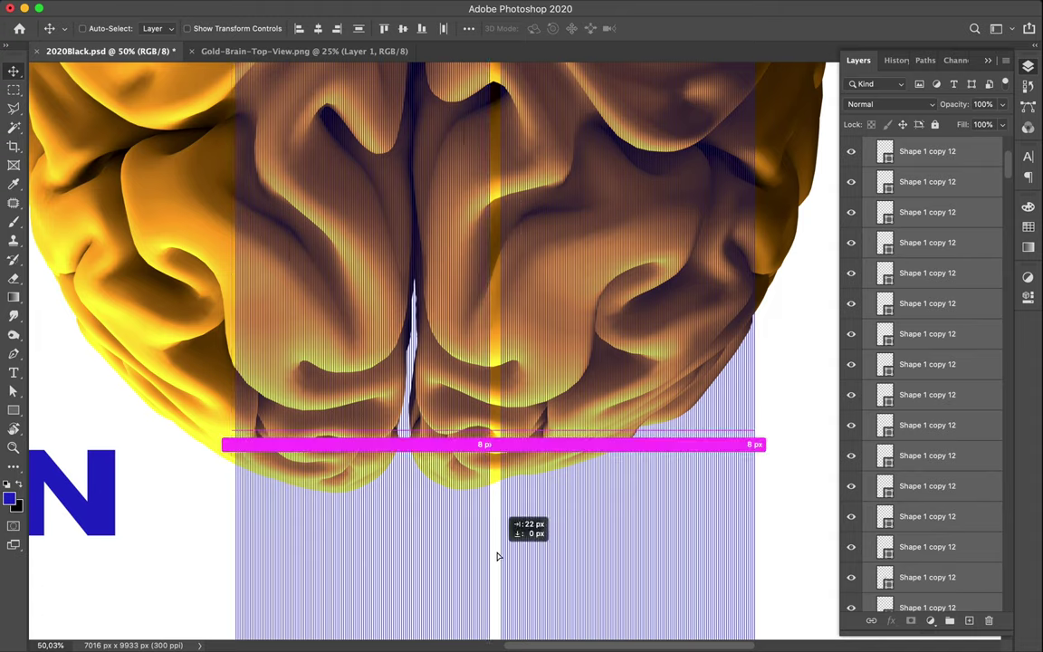
pyautogui.hotkey('shift', 'Right')
pyautogui.hotkey('shift', 'Right')
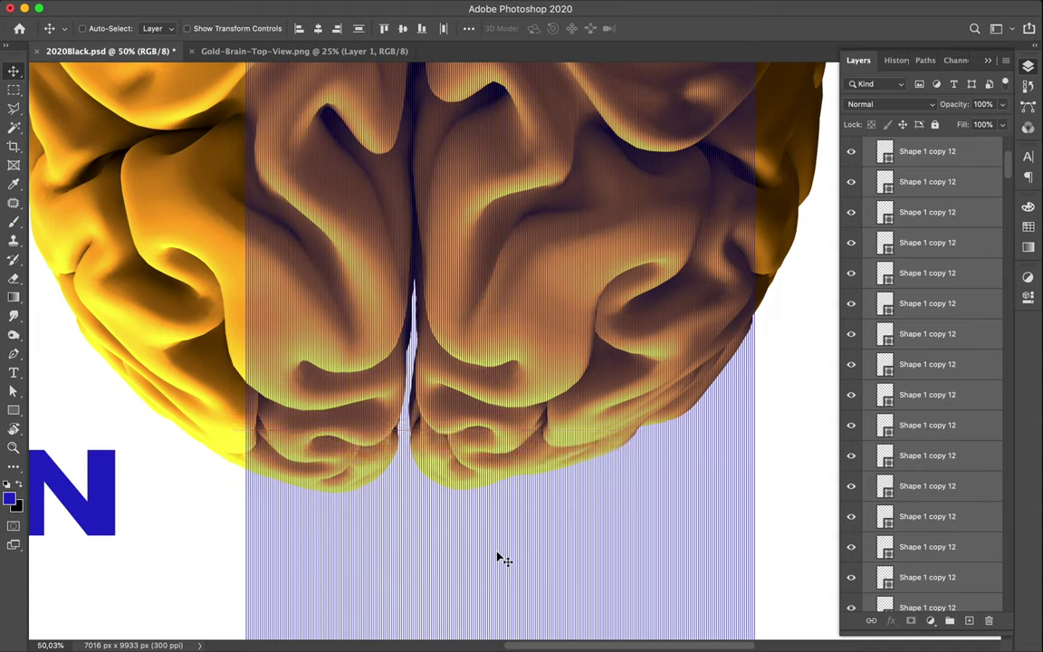
pyautogui.press('Right')
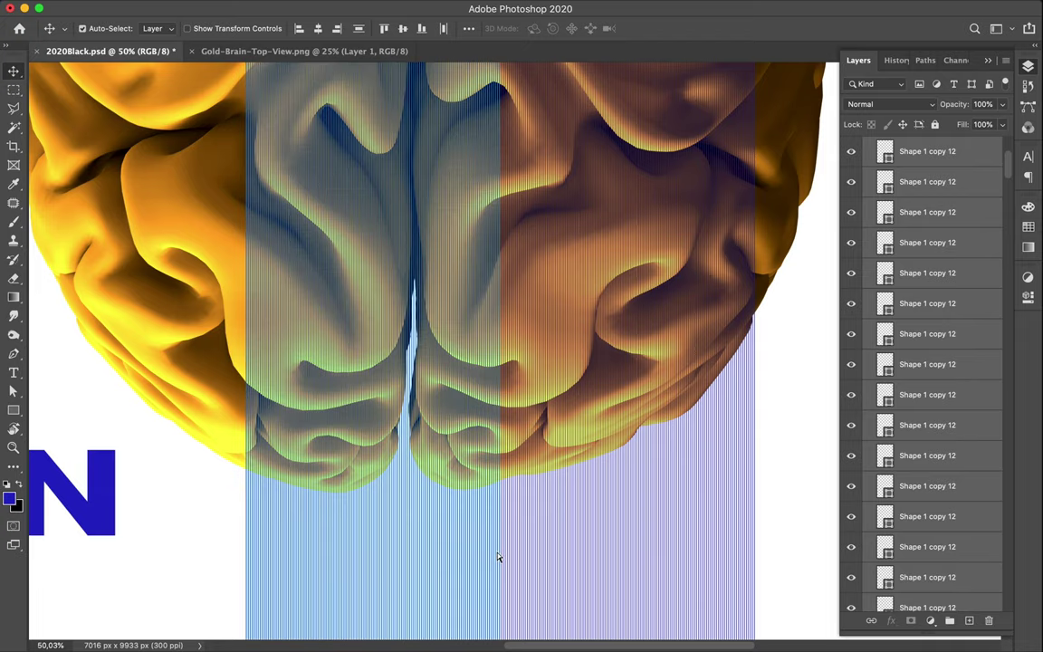
pyautogui.press('super+0')
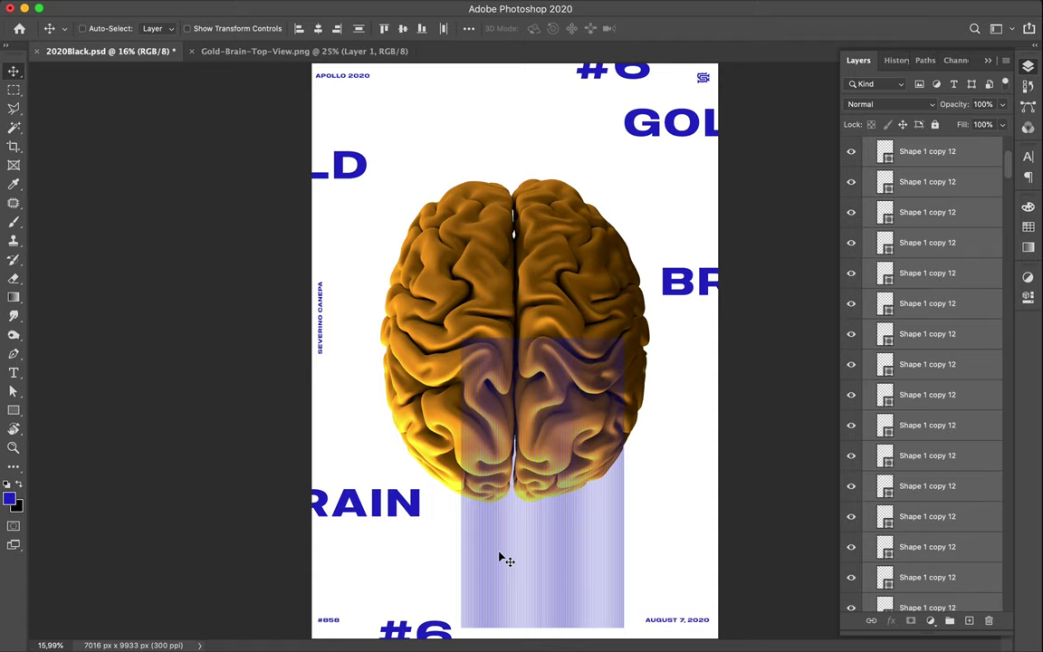
pyautogui.scroll(3, 956, 269)
pyautogui.scroll(-3, 955, 268)
pyautogui.scroll(-3, 956, 269)
pyautogui.scroll(-3, 956, 269)
pyautogui.scroll(-3, 955, 267)
pyautogui.scroll(-3, 955, 267)
pyautogui.scroll(-3, 956, 267)
pyautogui.scroll(-3, 955, 267)
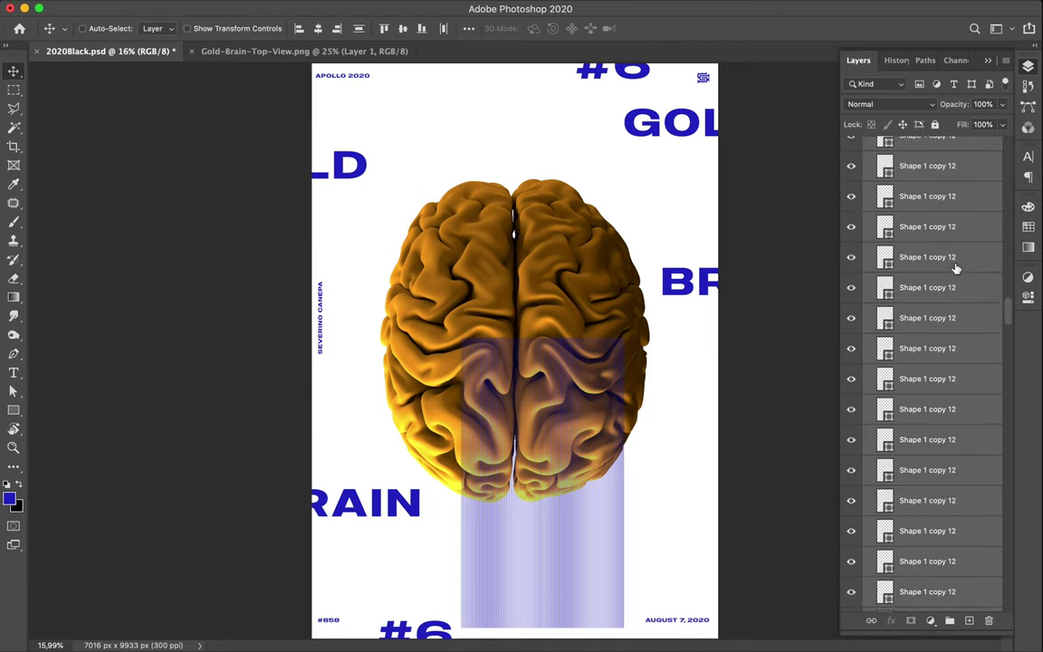
pyautogui.scroll(2, 955, 267)
pyautogui.scroll(2, 955, 267)
pyautogui.scroll(2, 955, 268)
pyautogui.scroll(2, 956, 269)
pyautogui.scroll(2, 955, 269)
pyautogui.scroll(3, 952, 272)
pyautogui.scroll(1, 950, 286)
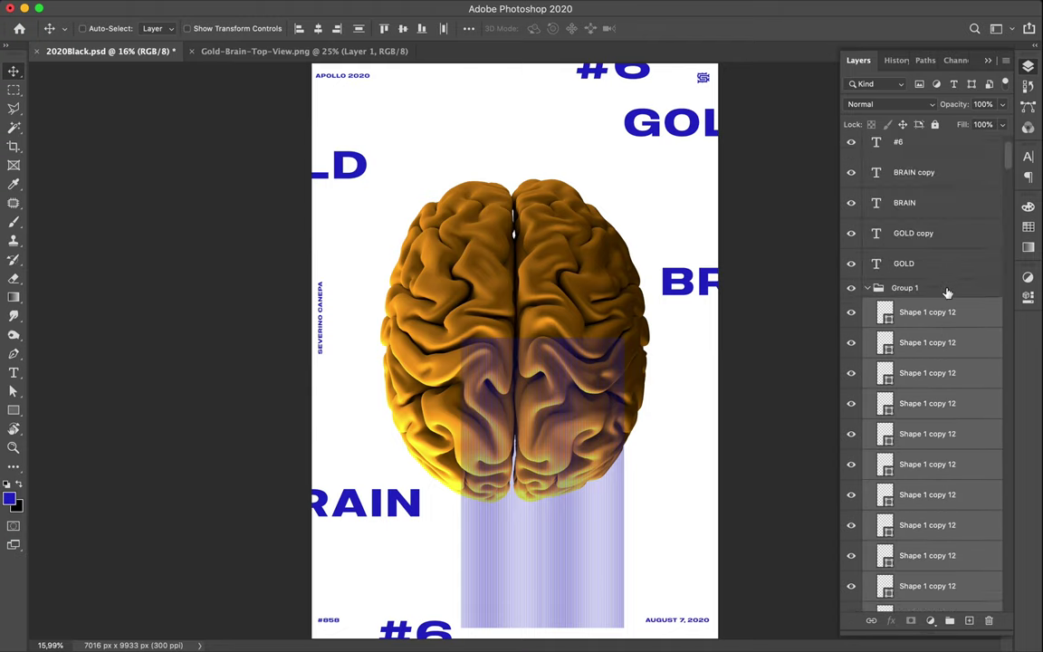
pyautogui.click(958, 310)
pyautogui.scroll(-3, 947, 383)
pyautogui.scroll(-3, 928, 383)
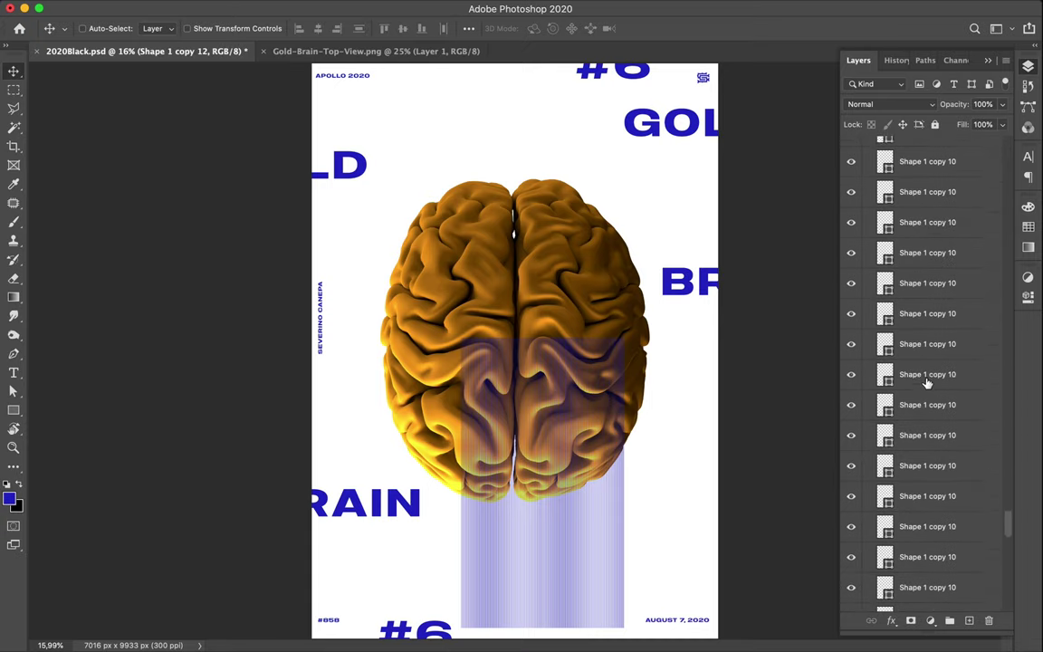
pyautogui.scroll(-5, 927, 383)
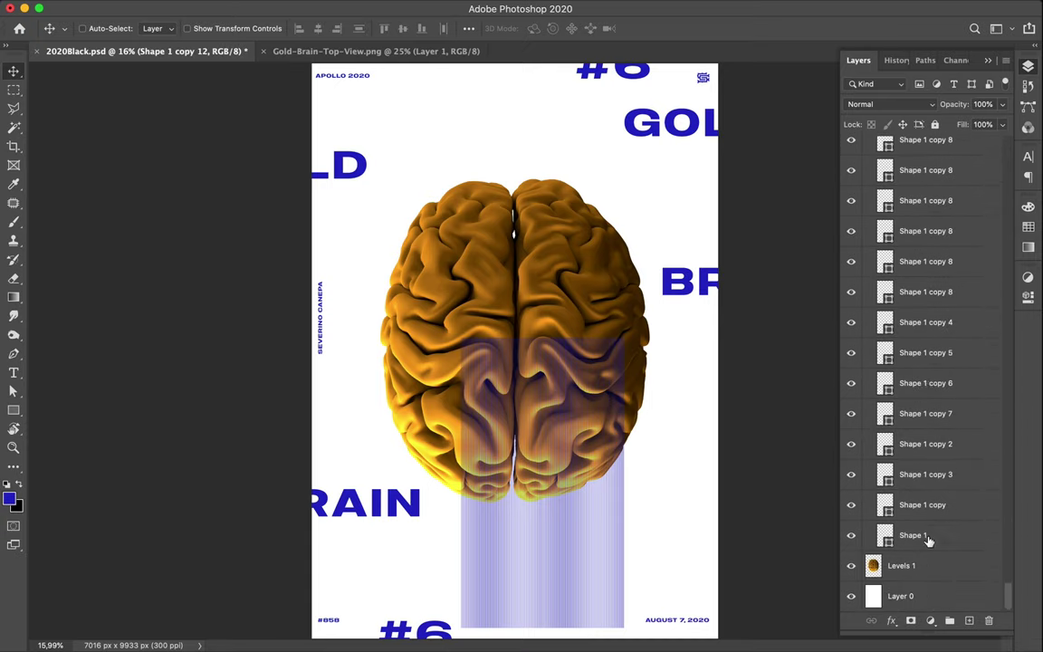
pyautogui.keyDown('shift'); pyautogui.click(928, 536); pyautogui.keyUp('shift')
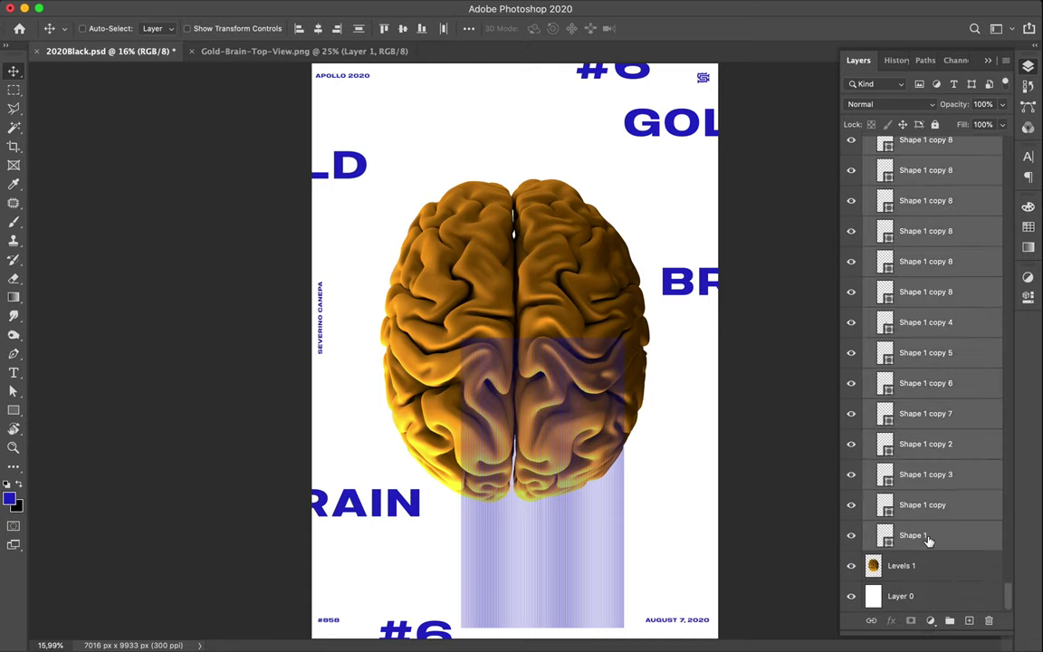
pyautogui.click(468, 28)
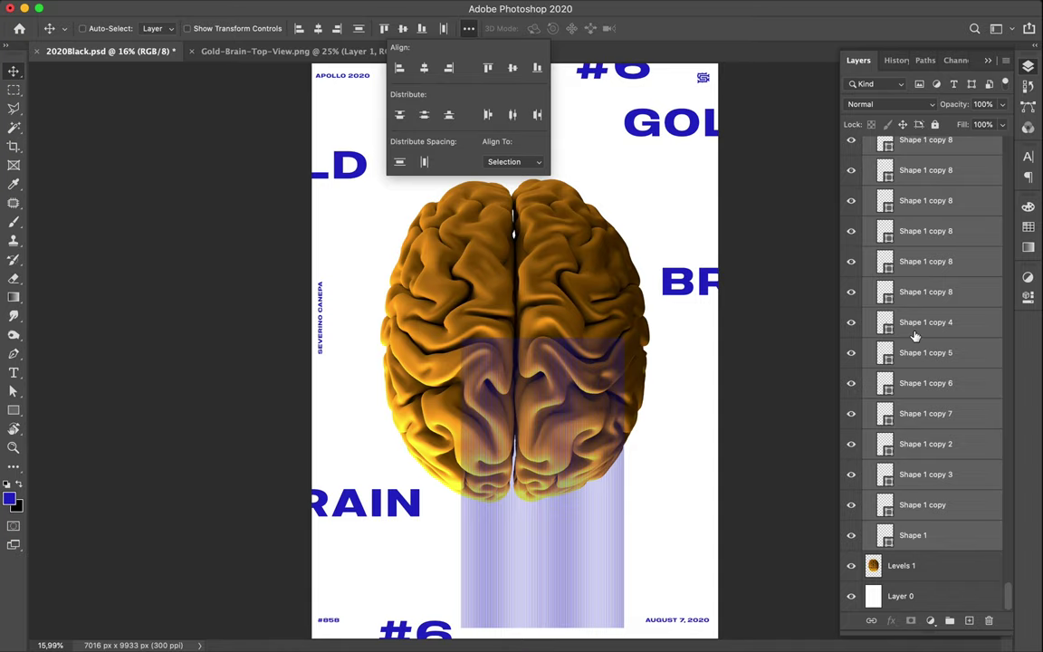
pyautogui.click(915, 335)
pyautogui.click(903, 536)
pyautogui.scroll(5, 903, 541)
pyautogui.scroll(5, 903, 542)
pyautogui.scroll(5, 903, 542)
pyautogui.scroll(5, 903, 541)
pyautogui.scroll(5, 903, 541)
pyautogui.scroll(-1, 903, 541)
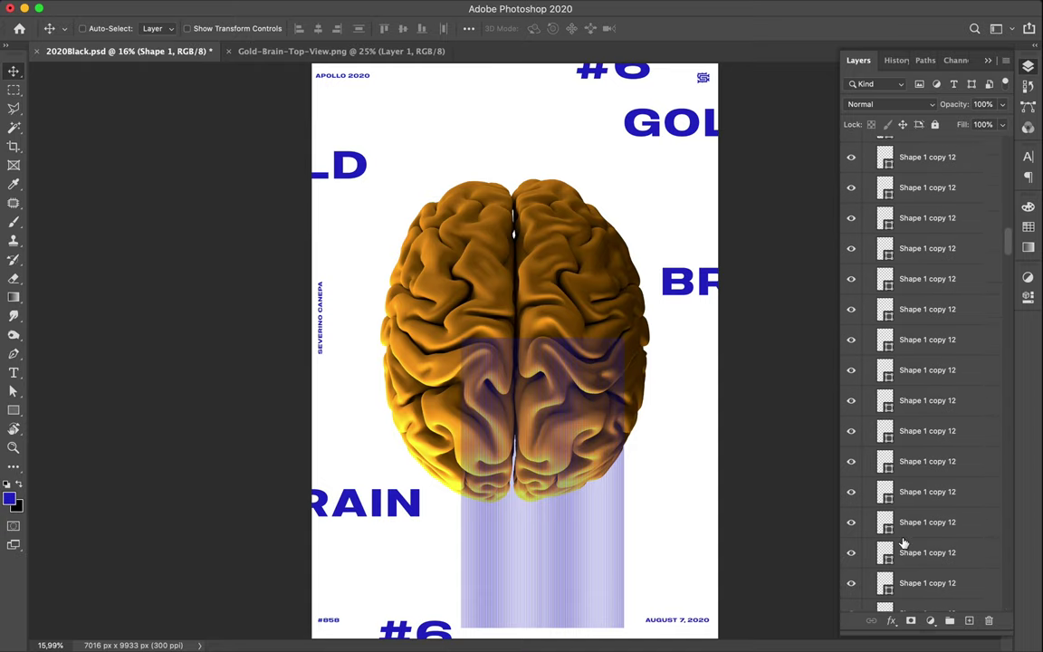
pyautogui.scroll(3, 903, 541)
pyautogui.scroll(3, 903, 541)
pyautogui.scroll(3, 903, 541)
pyautogui.scroll(3, 903, 542)
pyautogui.scroll(3, 902, 542)
pyautogui.scroll(3, 902, 542)
pyautogui.scroll(5, 903, 541)
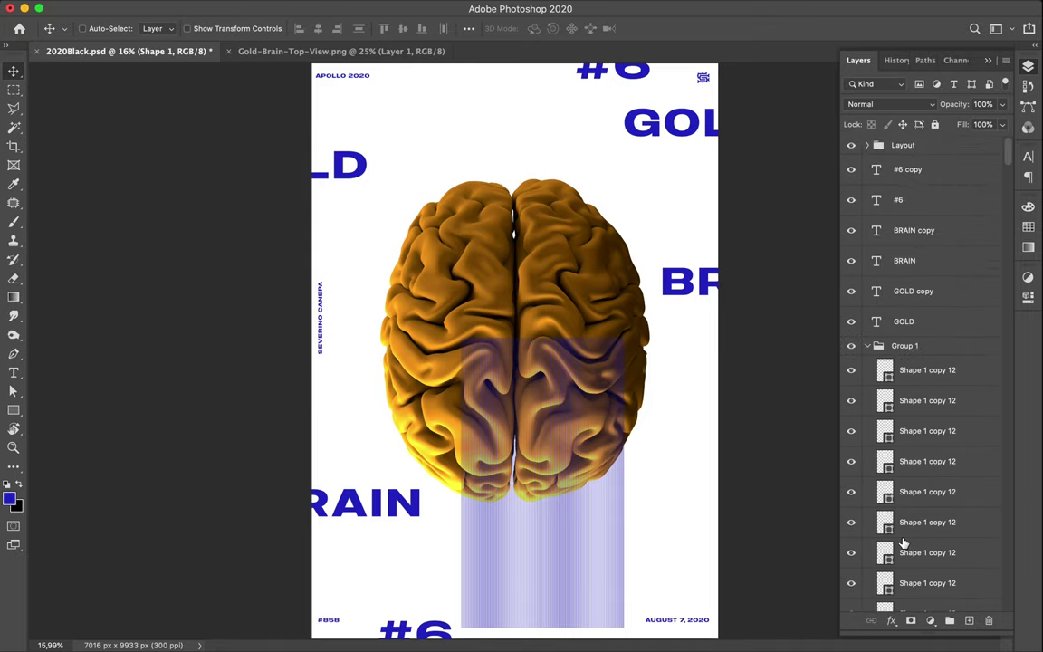
pyautogui.keyDown('shift'); pyautogui.click(924, 371); pyautogui.keyUp('shift')
pyautogui.hotkey('ctrl', 'e')
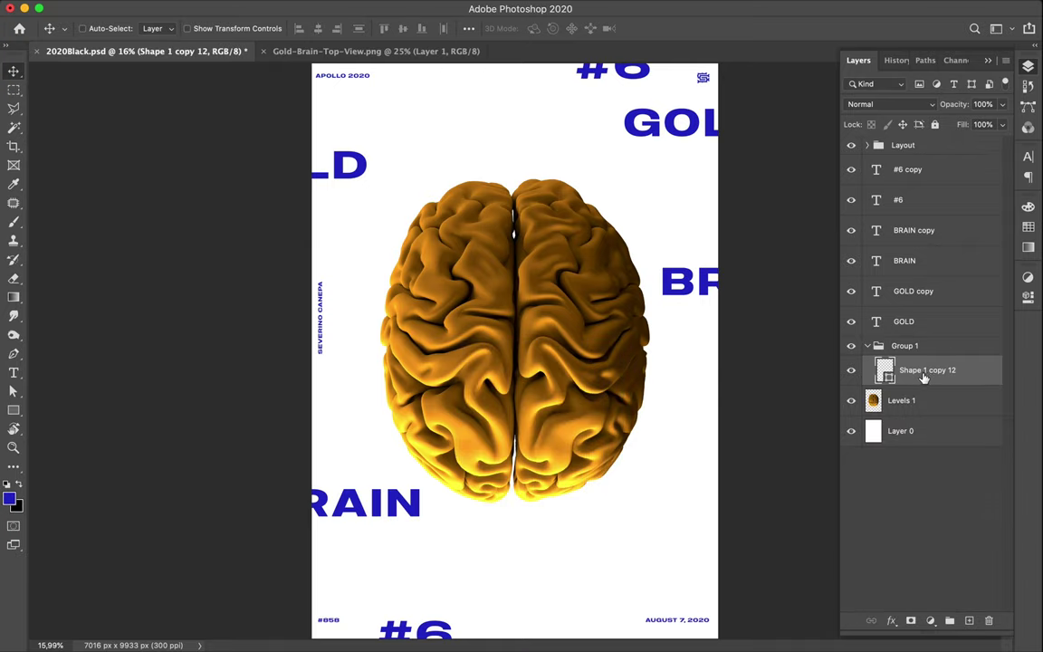
pyautogui.hotkey('ctrl', 'z')
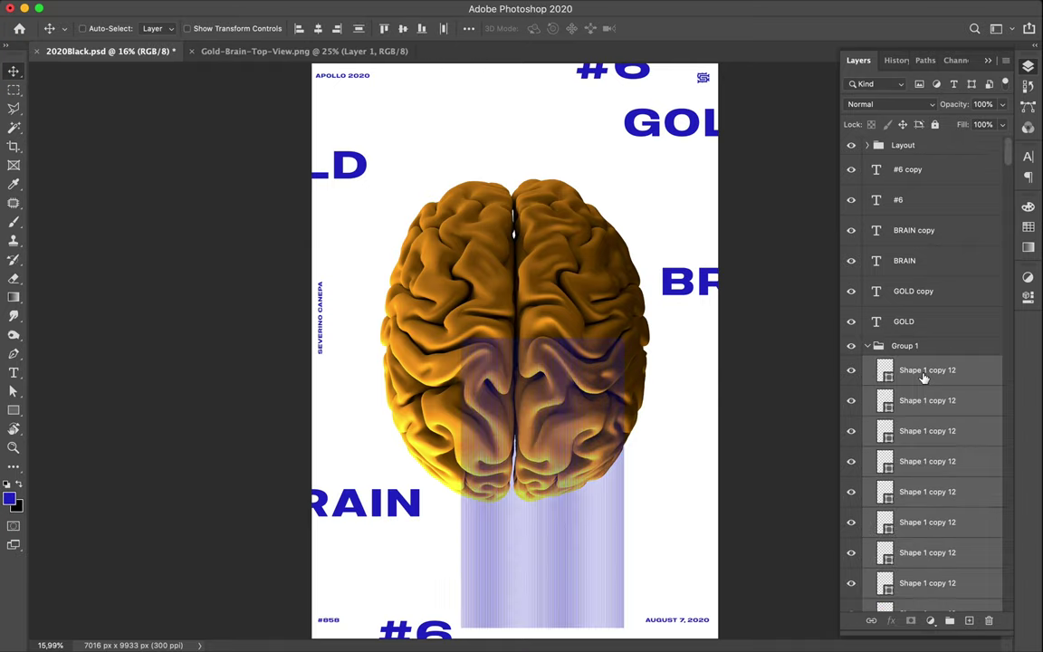
pyautogui.rightClick(924, 376)
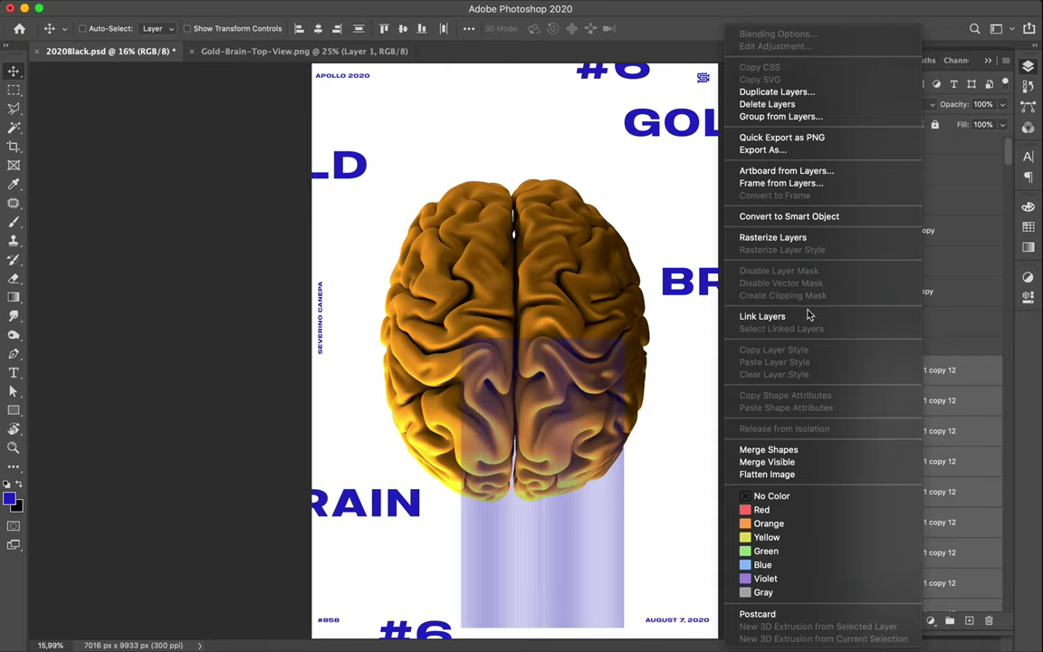
# Rasterize the selected Shape 1 copy 12 stripe layers and merge them into one layer
pyautogui.click(808, 239)
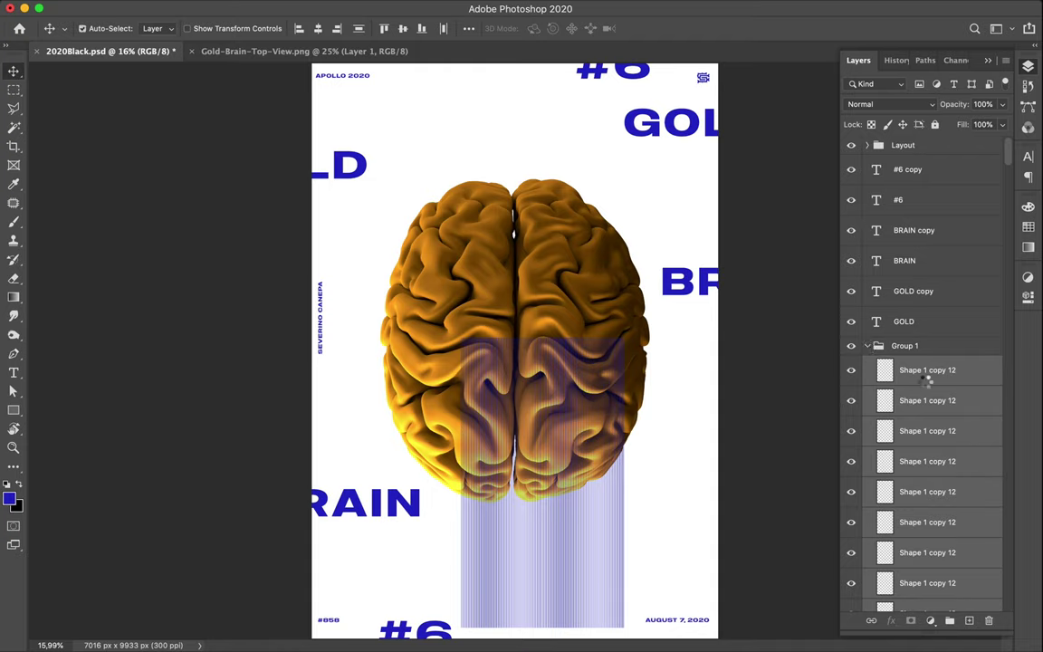
pyautogui.hotkey('ctrl', 'e')
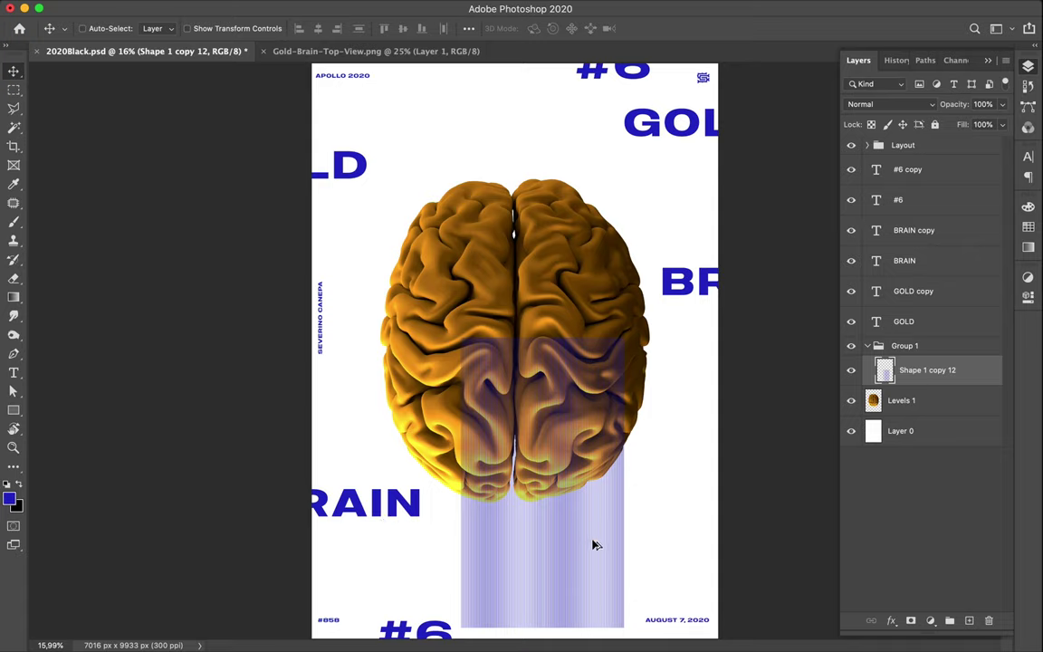
# Duplicate the stripe layer as Shape 1 copy 13 and slide the copy left to the poster's left edge
pyautogui.moveTo(891, 372)
pyautogui.mouseDown()
pyautogui.moveTo(912, 354)
pyautogui.moveTo(916, 364)
pyautogui.mouseUp()
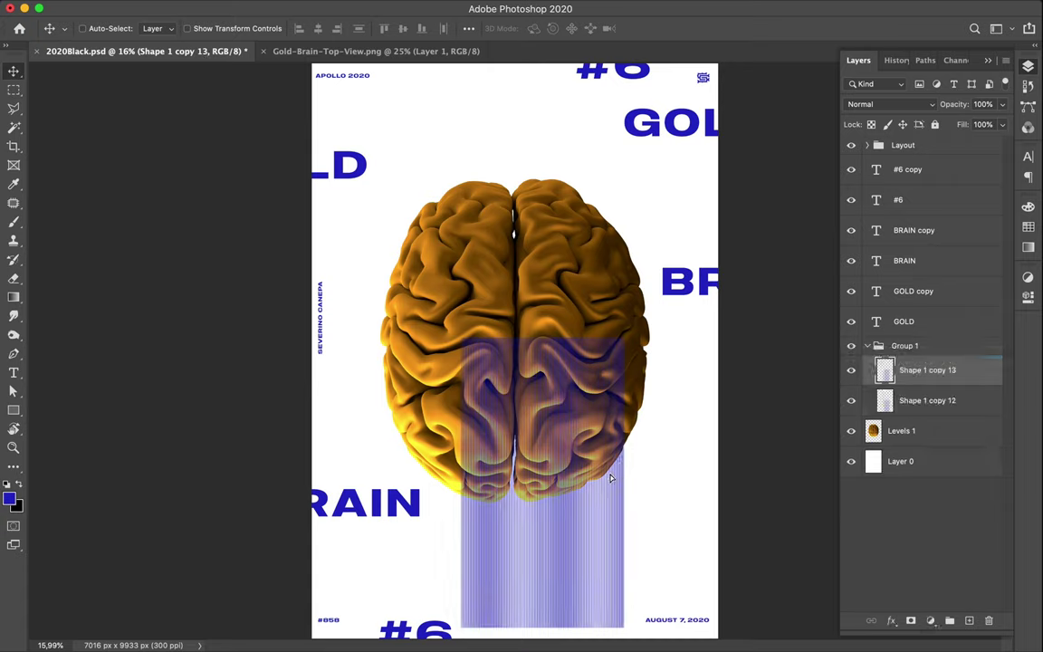
pyautogui.moveTo(615, 480); pyautogui.dragTo(451, 477)
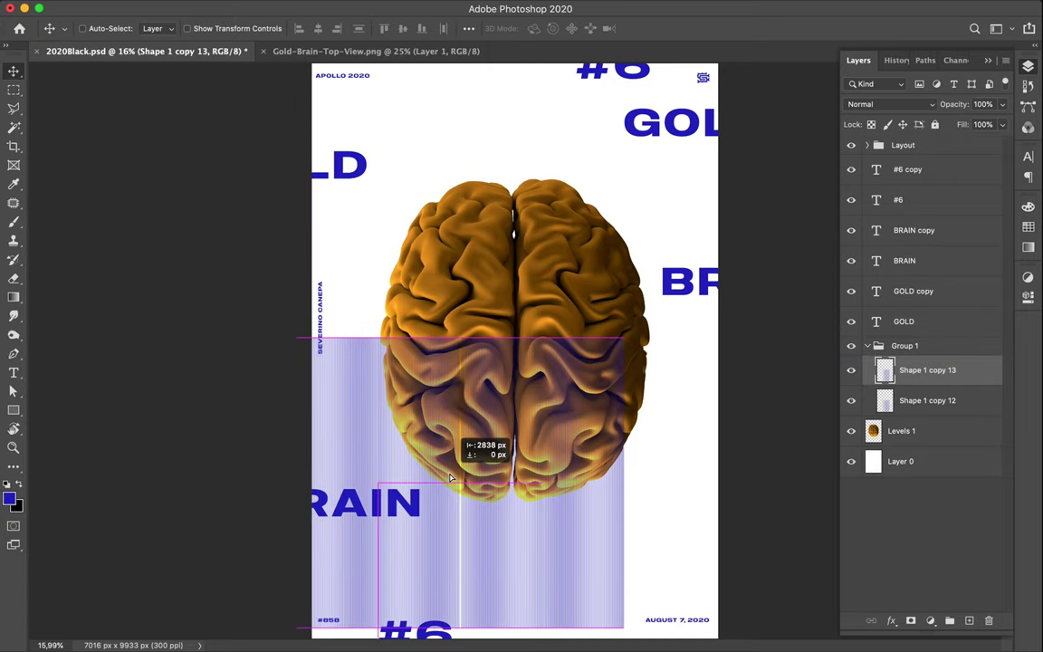
pyautogui.moveTo(451, 477); pyautogui.dragTo(450, 479)
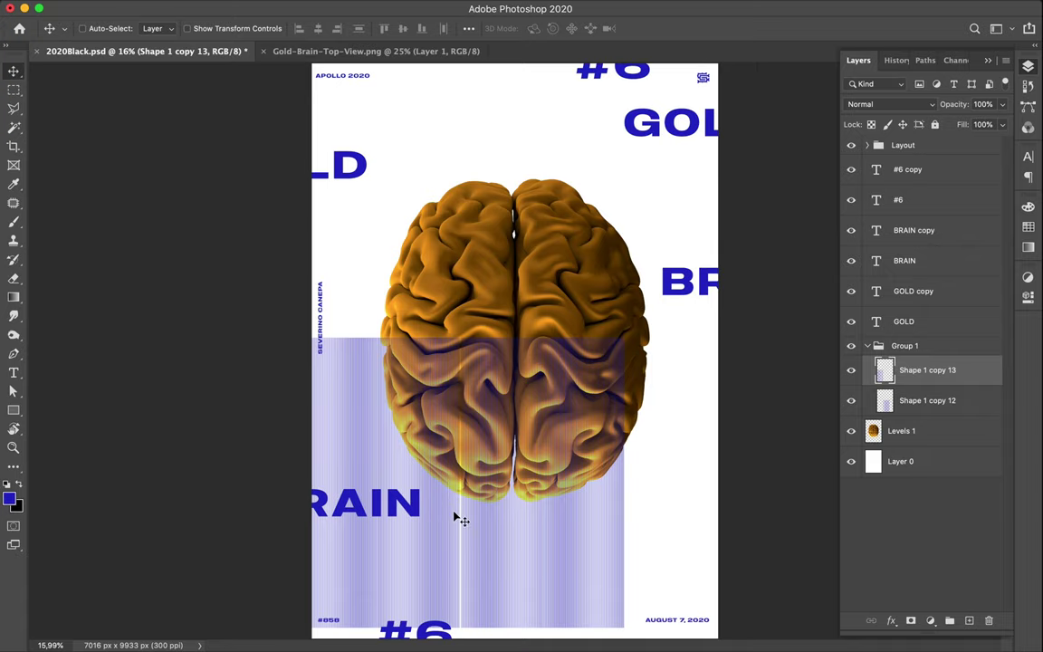
pyautogui.scroll(3, 457, 518)
pyautogui.scroll(2, 457, 517)
pyautogui.scroll(5, 457, 520)
pyautogui.scroll(-10, 455, 525)
pyautogui.scroll(-2, 455, 526)
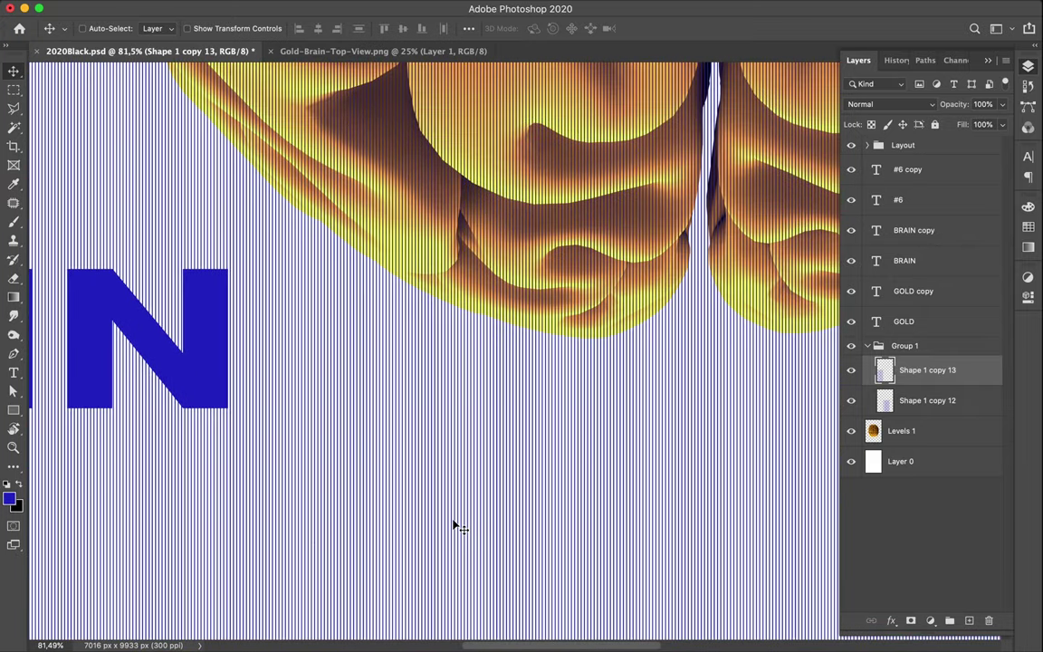
pyautogui.scroll(-2, 455, 525)
pyautogui.scroll(-2, 455, 525)
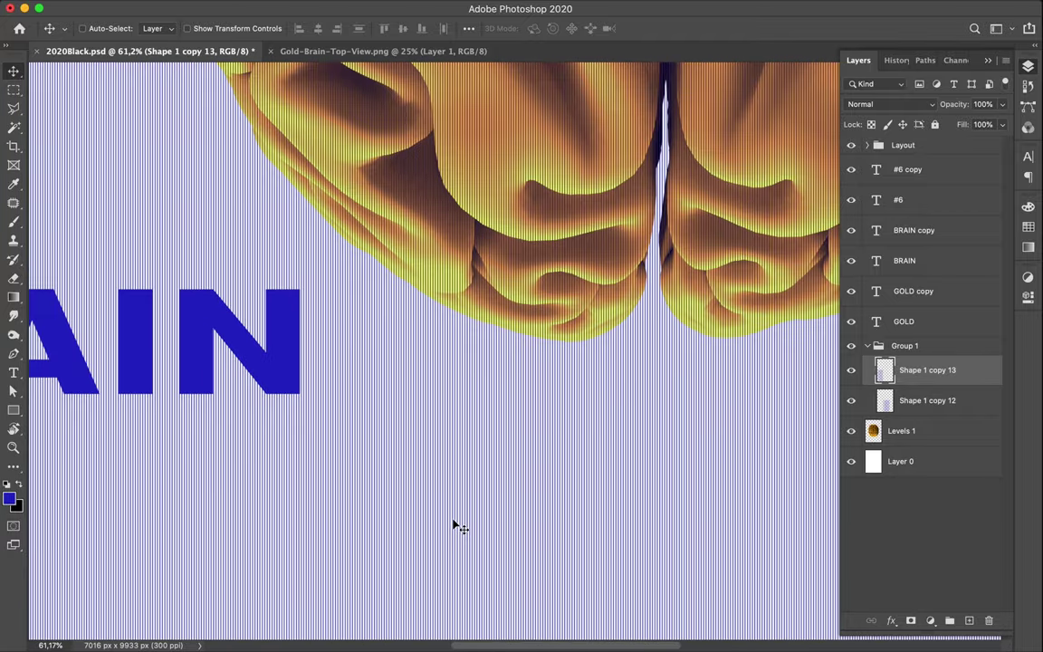
pyautogui.hotkey('ctrl', '0')
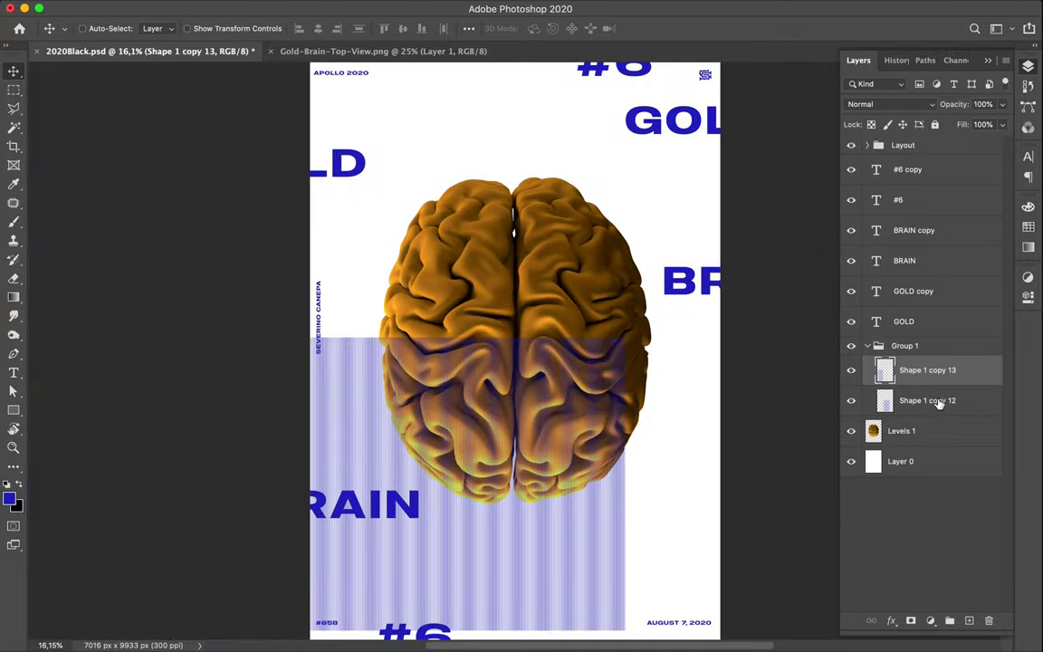
# Merge both stripe layers into Shape 1 copy 13 and move the striped square up behind the brain
pyautogui.keyDown('shift'); pyautogui.click(939, 401); pyautogui.keyUp('shift')
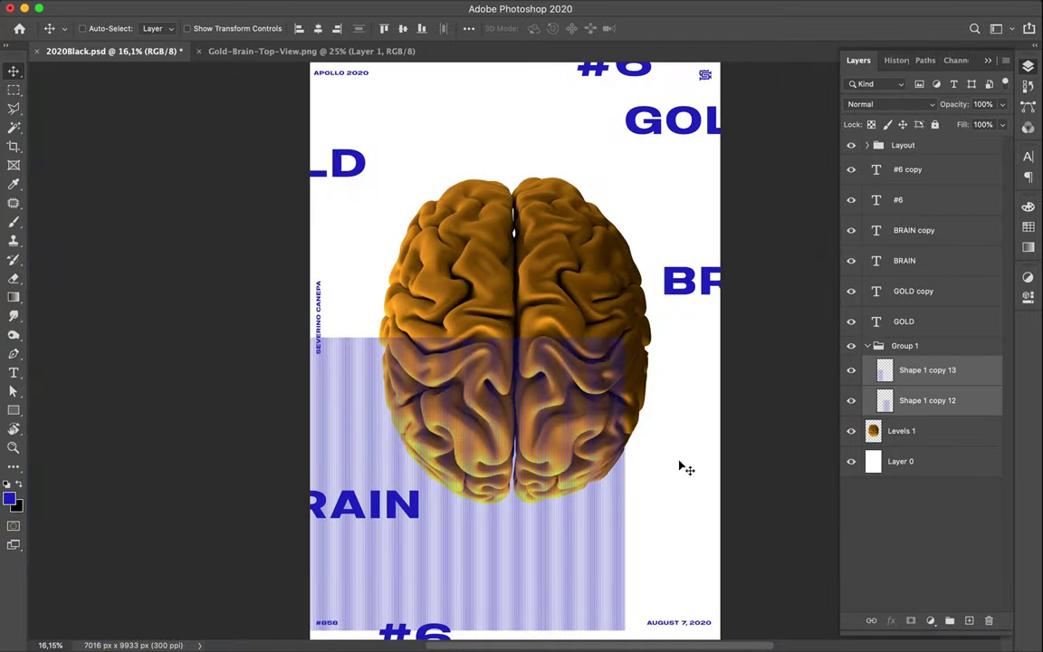
pyautogui.hotkey('ctrl', 'e')
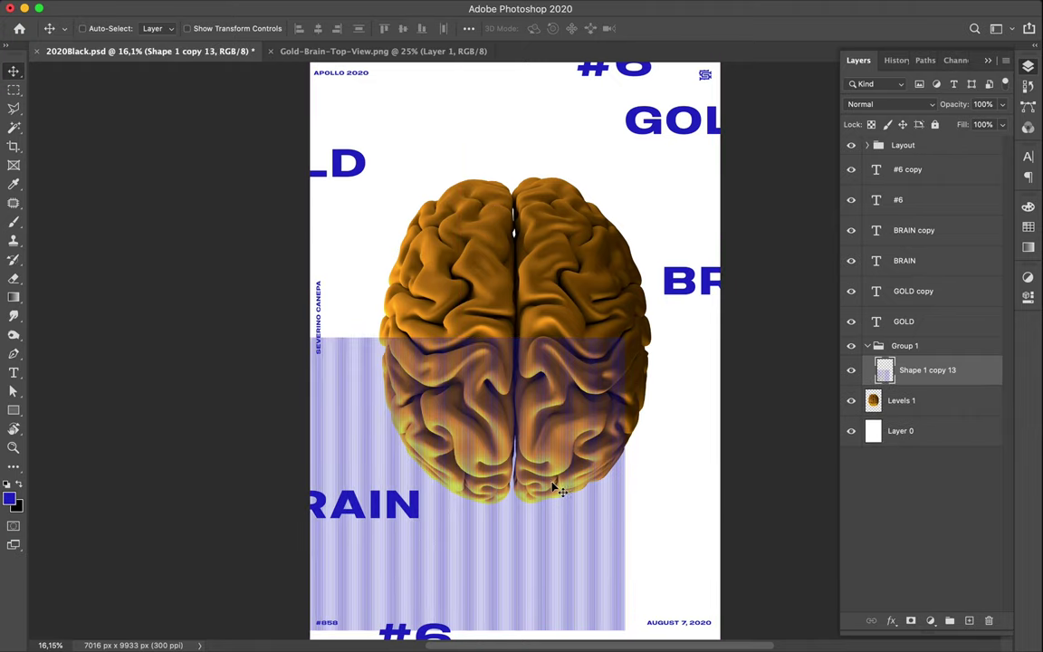
pyautogui.moveTo(579, 507)
pyautogui.mouseDown()
pyautogui.moveTo(664, 559)
pyautogui.moveTo(660, 374)
pyautogui.mouseUp()
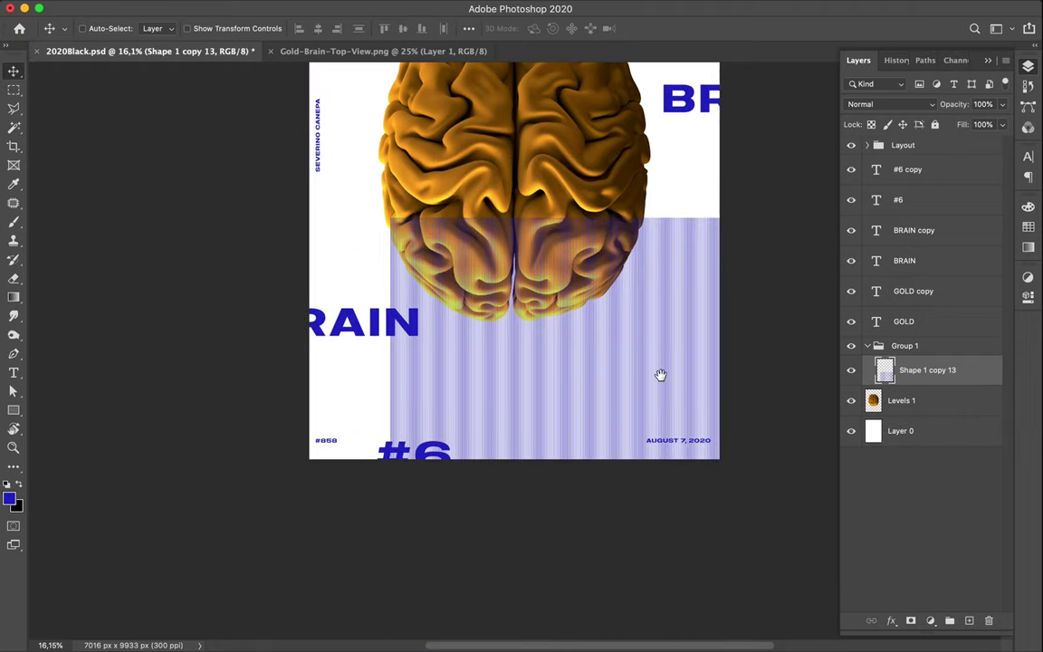
pyautogui.moveTo(661, 295)
pyautogui.mouseDown()
pyautogui.moveTo(711, 515)
pyautogui.moveTo(631, 152)
pyautogui.mouseUp()
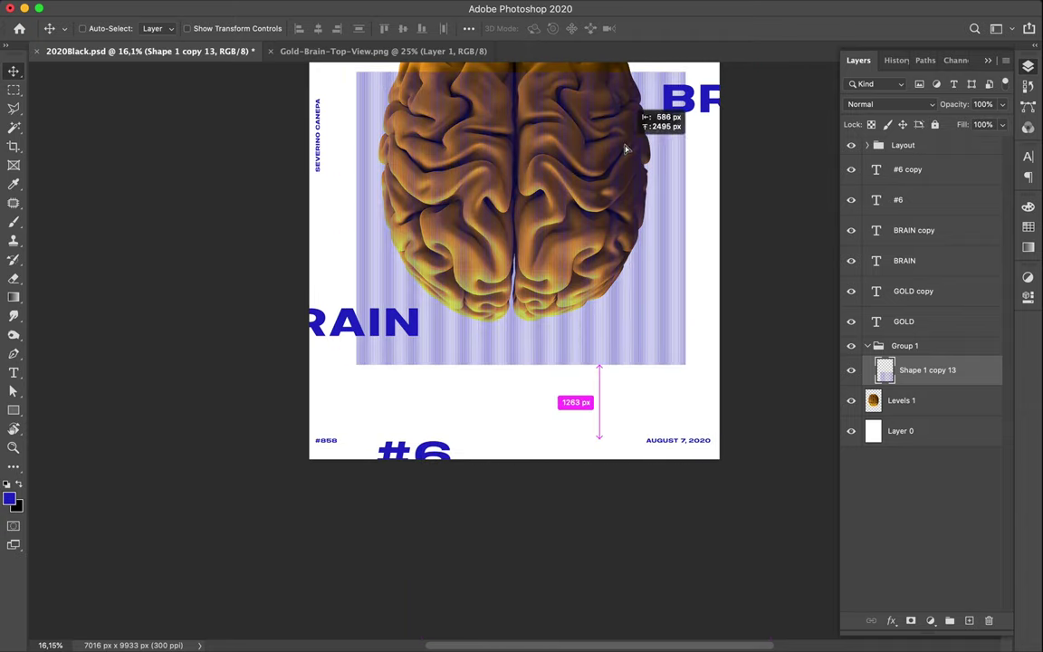
# Copy a thin strip along the bottom of the stripes onto a new Layer 2
pyautogui.press('m')
pyautogui.moveTo(341, 372)
pyautogui.mouseDown()
pyautogui.moveTo(529, 334)
pyautogui.moveTo(721, 357)
pyautogui.mouseUp()
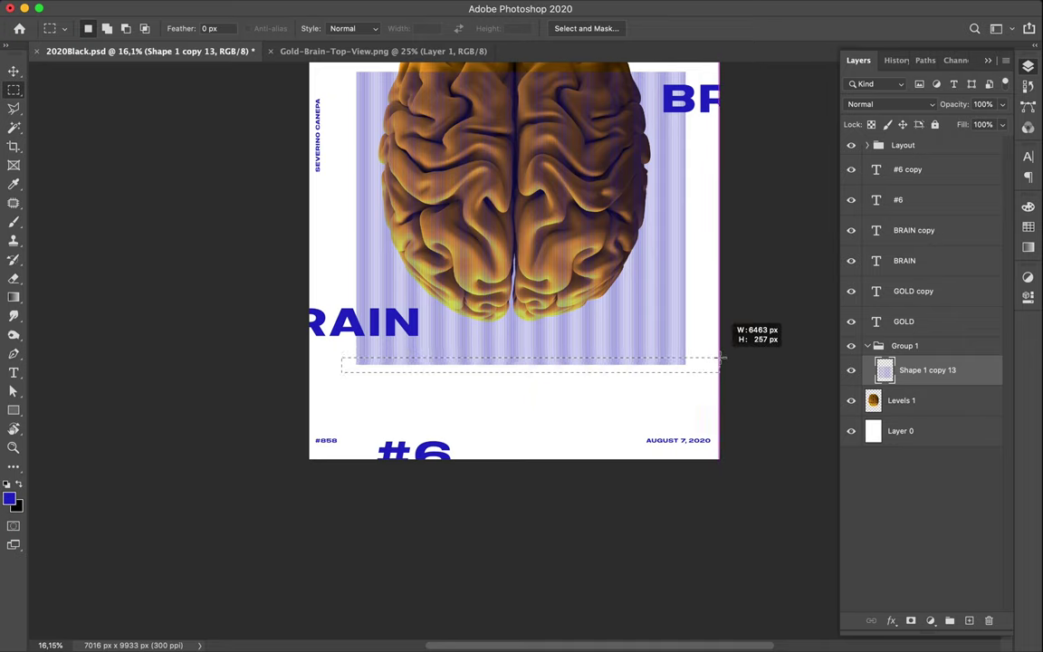
pyautogui.moveTo(720, 357); pyautogui.dragTo(720, 359)
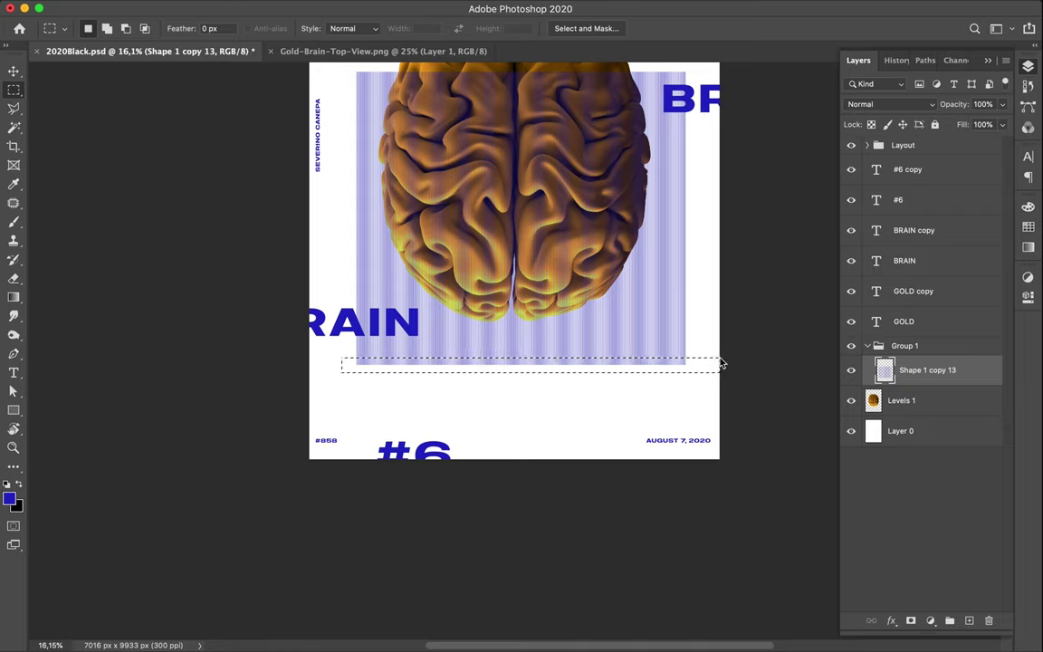
pyautogui.hotkey('ctrl', 'j')
# Move Layer 2 down to the poster's bottom edge beside #6
pyautogui.press('v')
pyautogui.moveTo(634, 366)
pyautogui.mouseDown()
pyautogui.moveTo(641, 439)
pyautogui.moveTo(721, 459)
pyautogui.mouseUp()
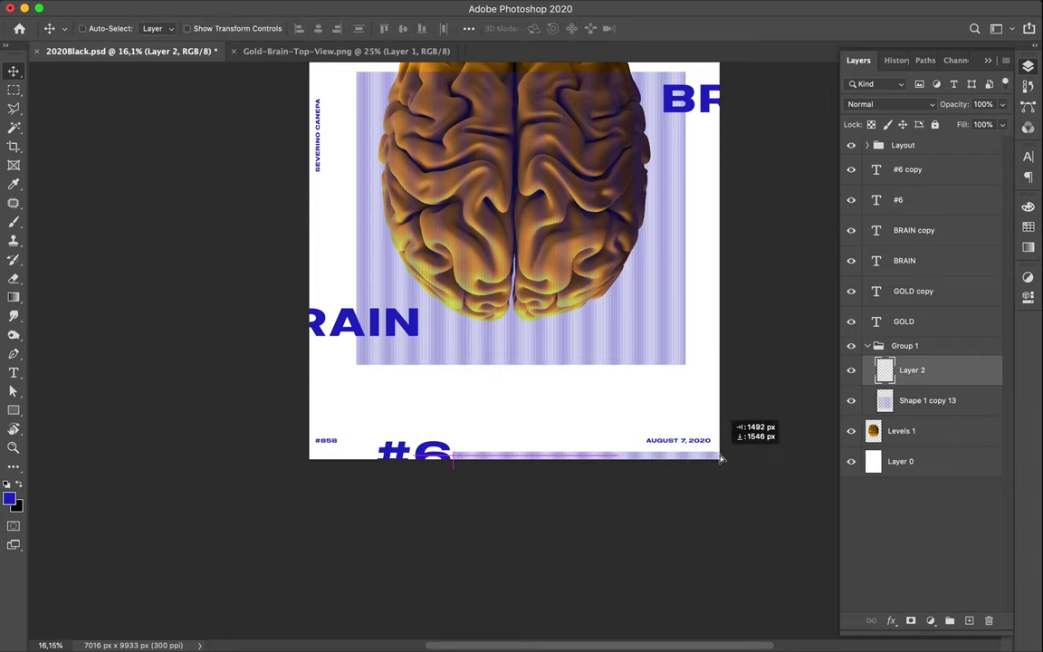
pyautogui.moveTo(722, 459); pyautogui.dragTo(722, 459)
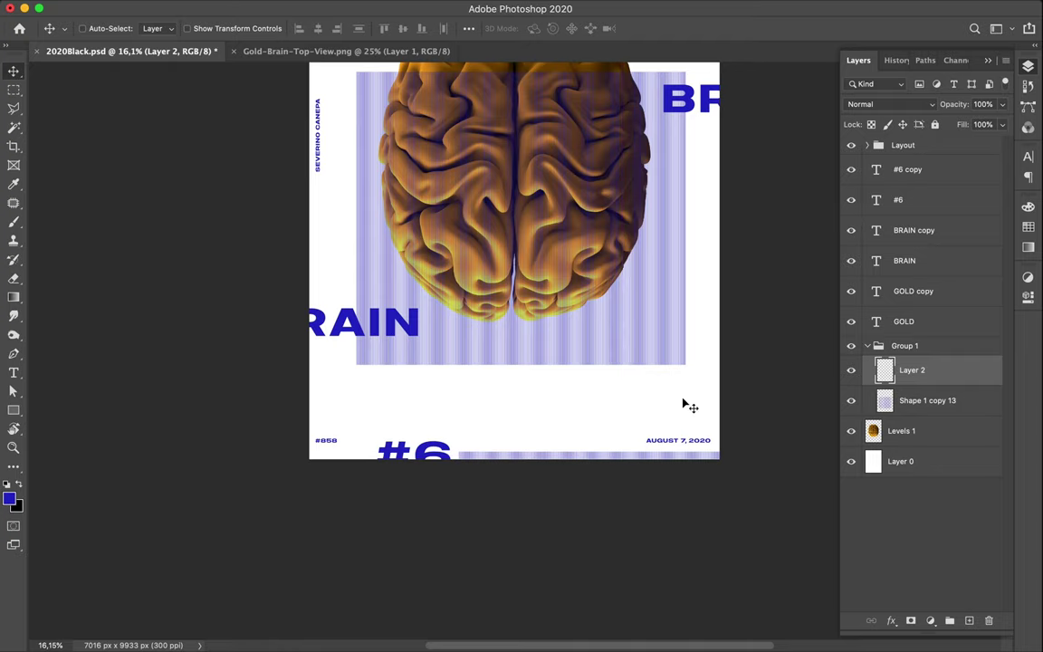
pyautogui.hotkey('ctrl', '0')
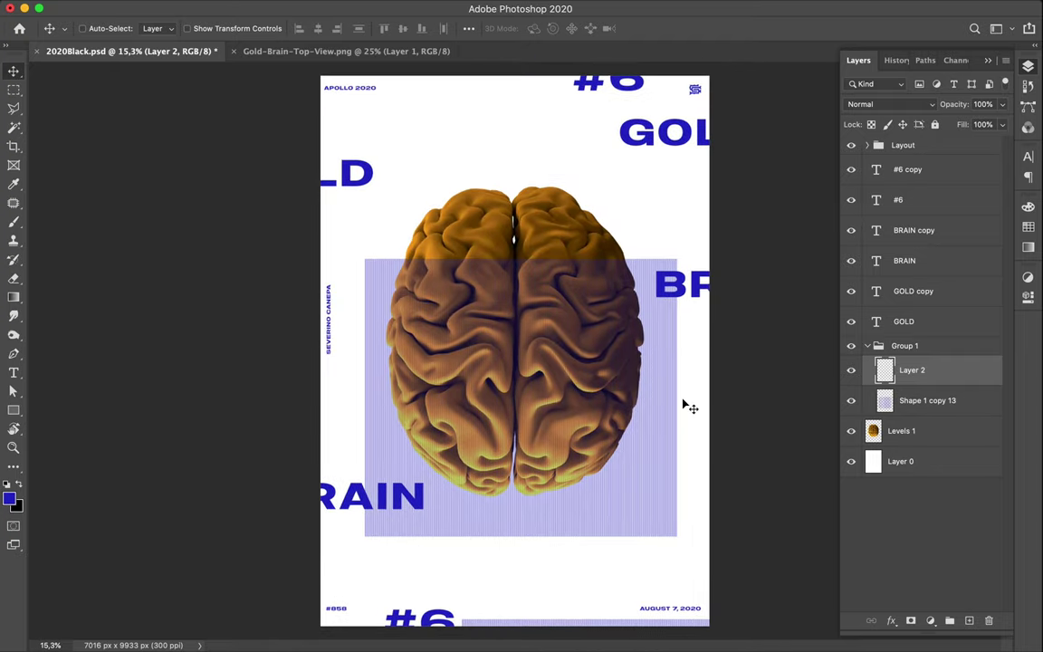
# Toggle the striped square's visibility to check the strip, then reselect that layer
pyautogui.click(851, 400)
pyautogui.scroll(-1, 514, 404)
pyautogui.scroll(-2, 516, 403)
pyautogui.scroll(-1, 519, 402)
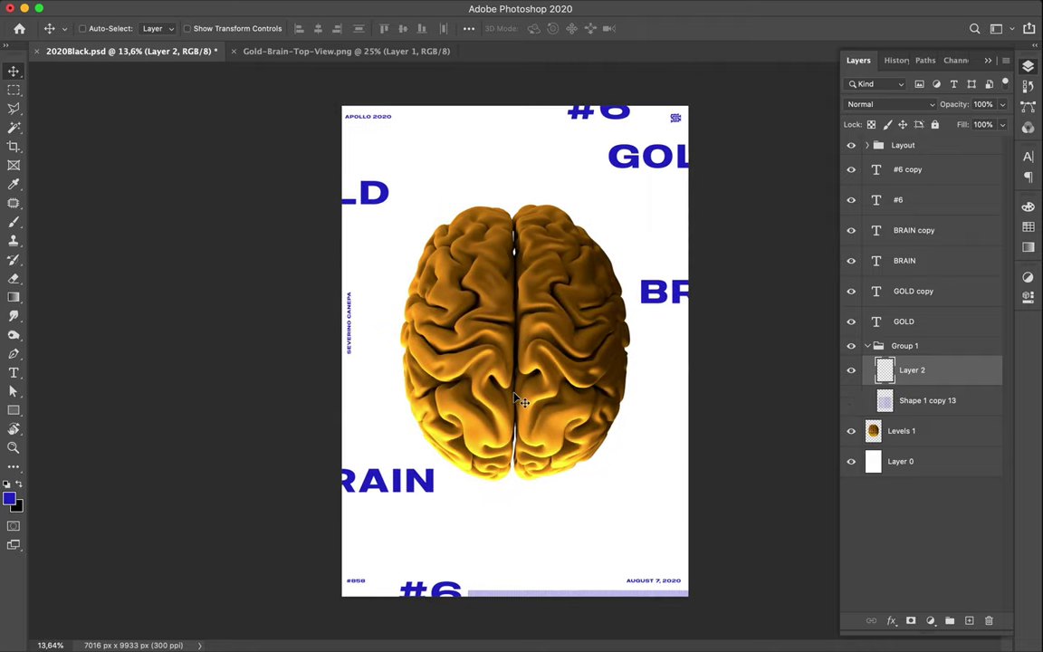
pyautogui.click(905, 400)
pyautogui.click(851, 402)
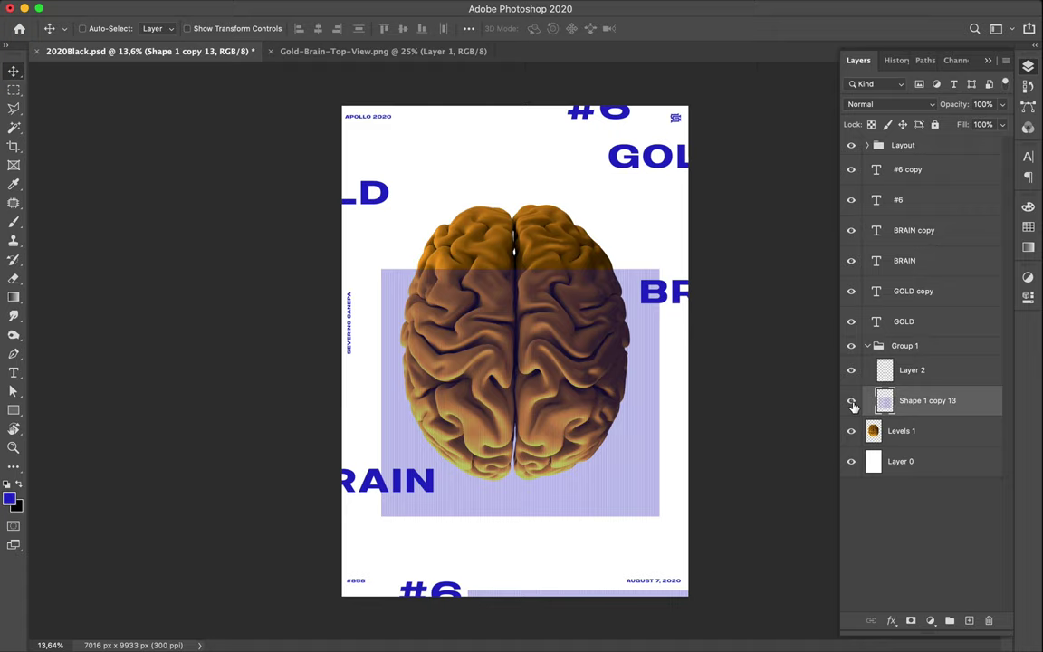
# Select a tall narrow column over the brain's left side and copy it to Layer 3
pyautogui.press('super')
pyautogui.press('super+t')
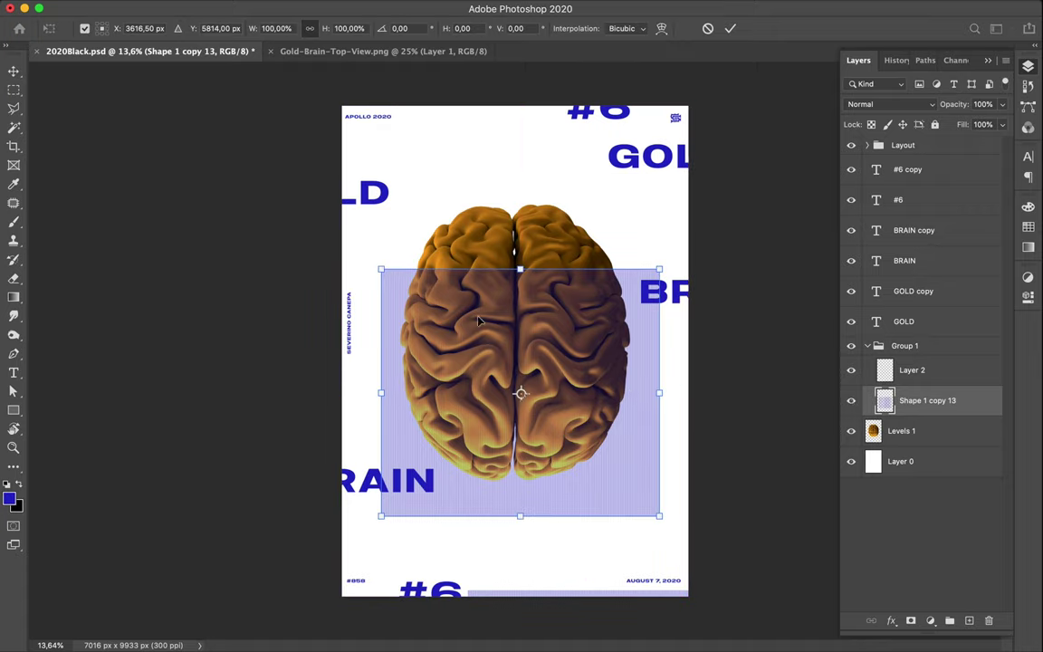
pyautogui.press('Return')
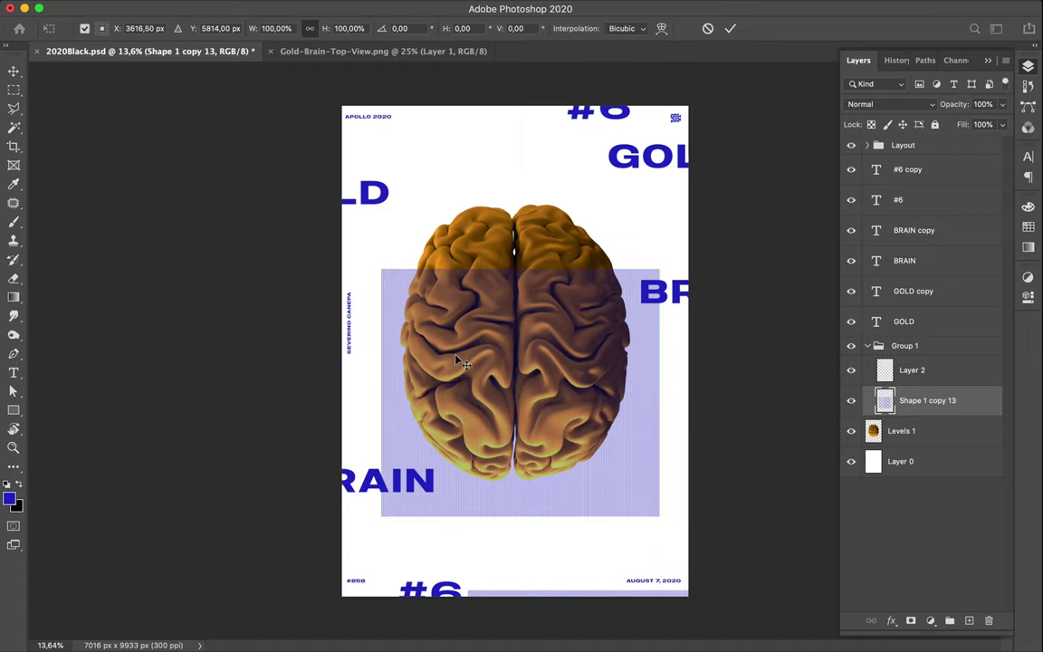
pyautogui.press('m')
pyautogui.moveTo(416, 292); pyautogui.dragTo(452, 489)
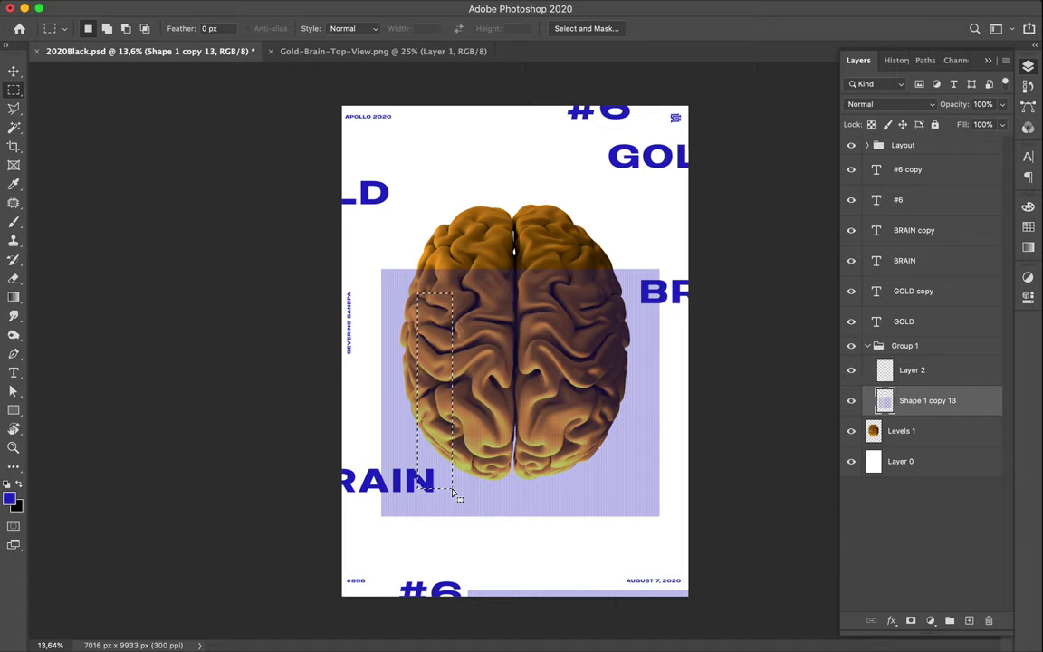
pyautogui.hotkey('ctrl', 'j')
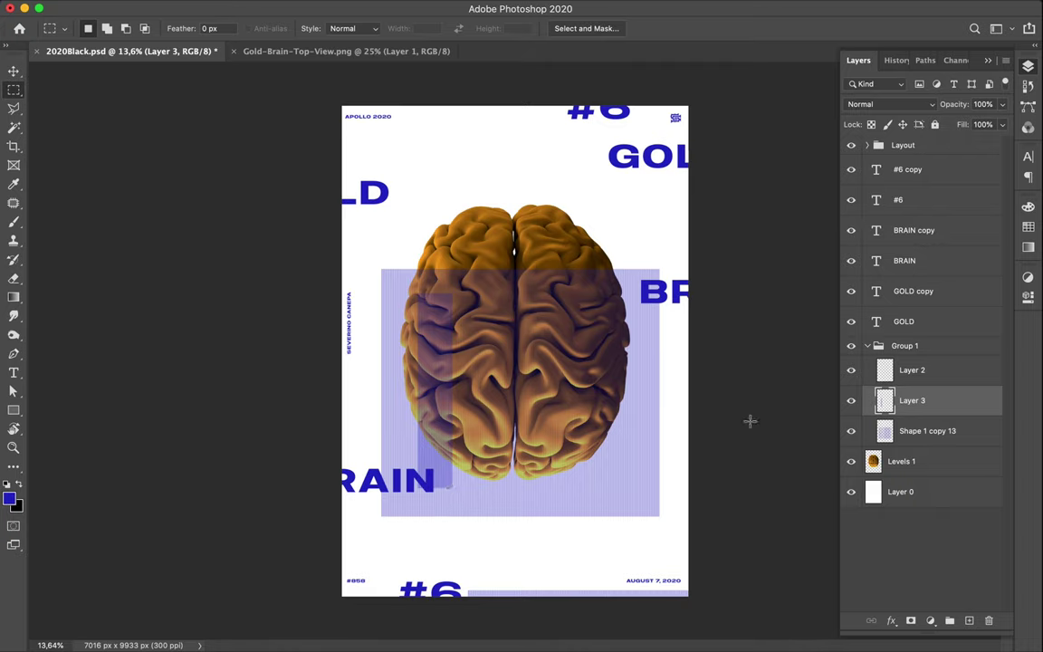
# Hide the full striped square and move the Layer 3 column up to the top edge beside LD
pyautogui.click(850, 432)
pyautogui.press('v')
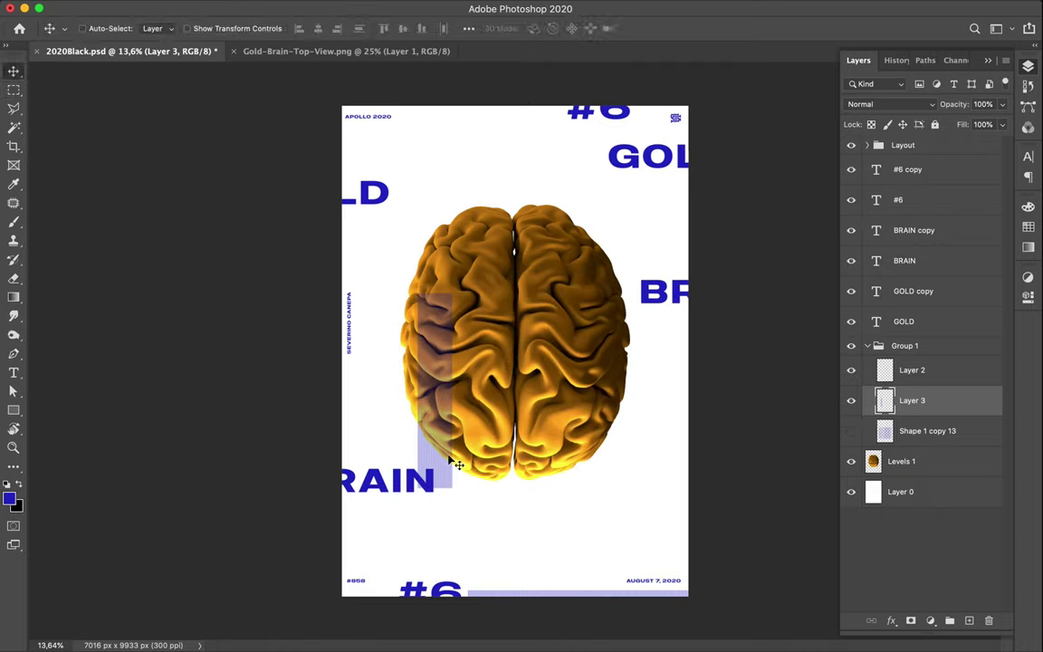
pyautogui.moveTo(450, 464); pyautogui.dragTo(423, 199)
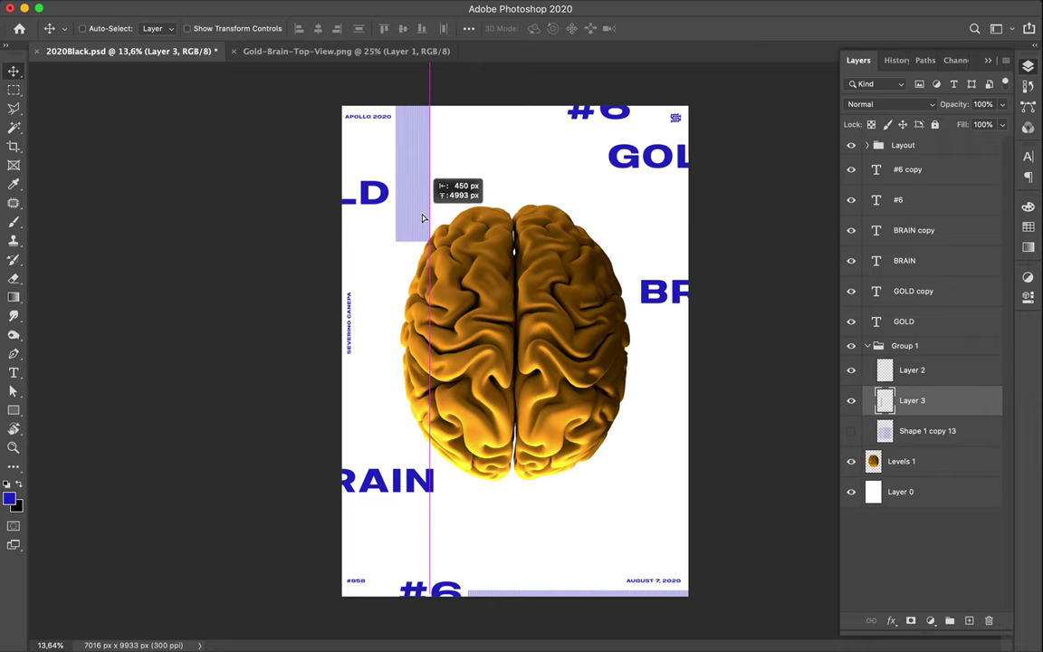
pyautogui.moveTo(423, 199); pyautogui.dragTo(430, 200)
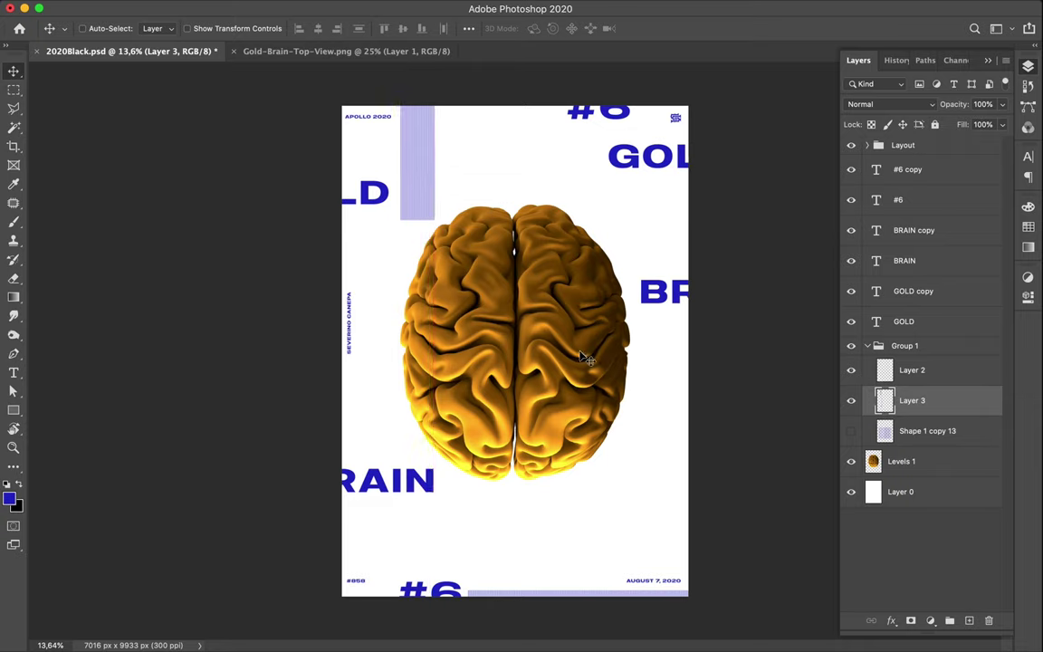
# Draw an 1842 × 1842 px square at the brain's lower right and fill it light blue
pyautogui.press('u')
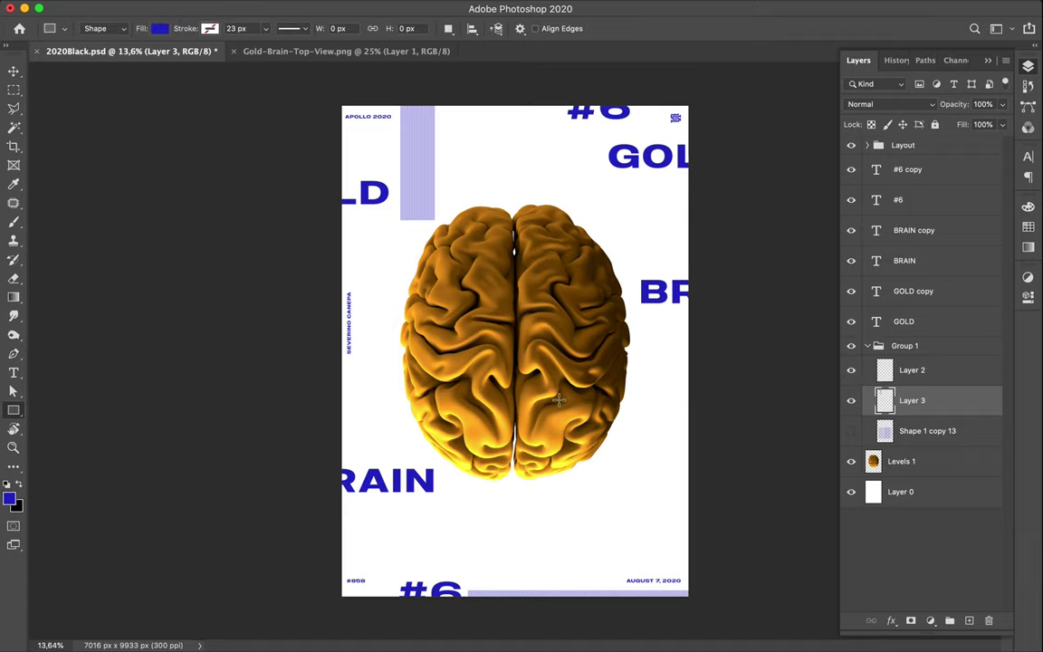
pyautogui.moveTo(552, 399)
pyautogui.mouseDown()
pyautogui.moveTo(597, 462)
pyautogui.moveTo(645, 494)
pyautogui.mouseUp()
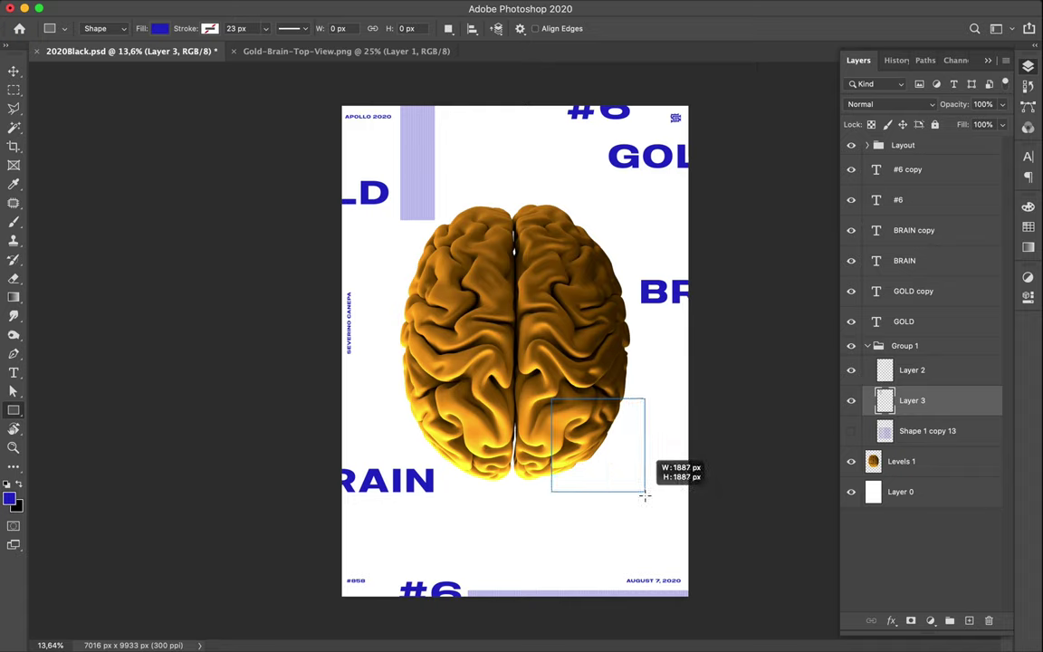
pyautogui.moveTo(645, 494); pyautogui.dragTo(643, 494)
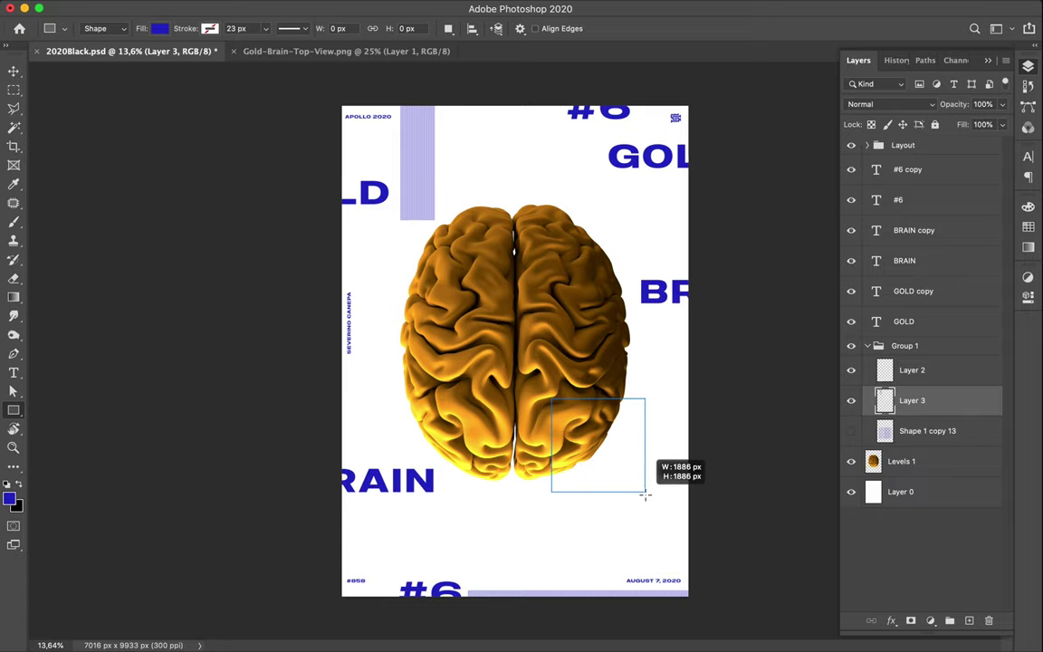
pyautogui.moveTo(642, 494); pyautogui.dragTo(643, 495)
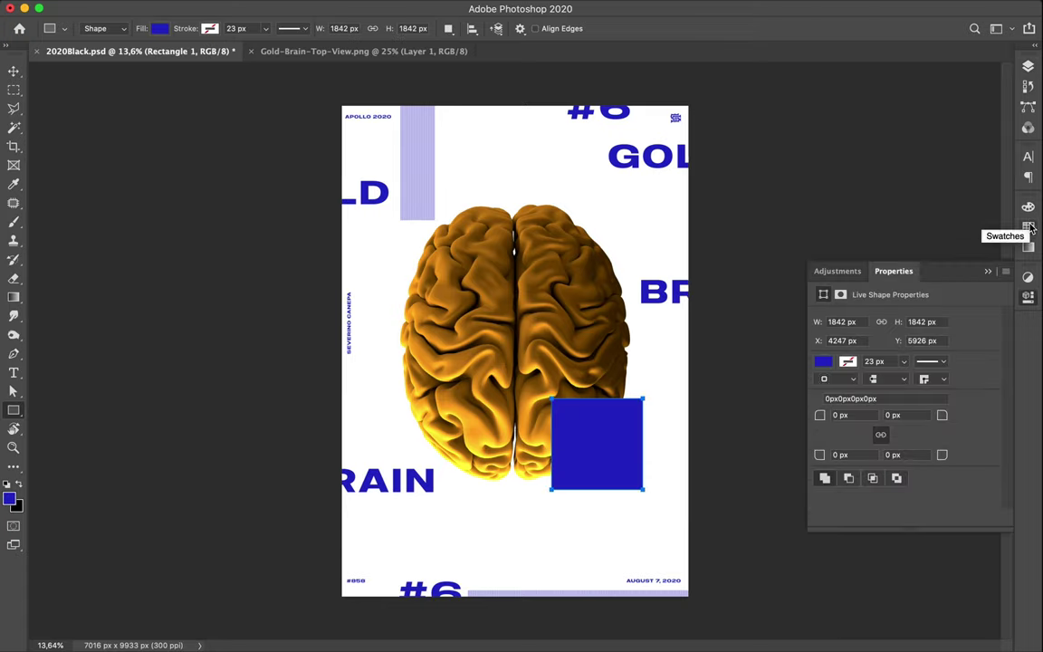
pyautogui.click(1029, 226)
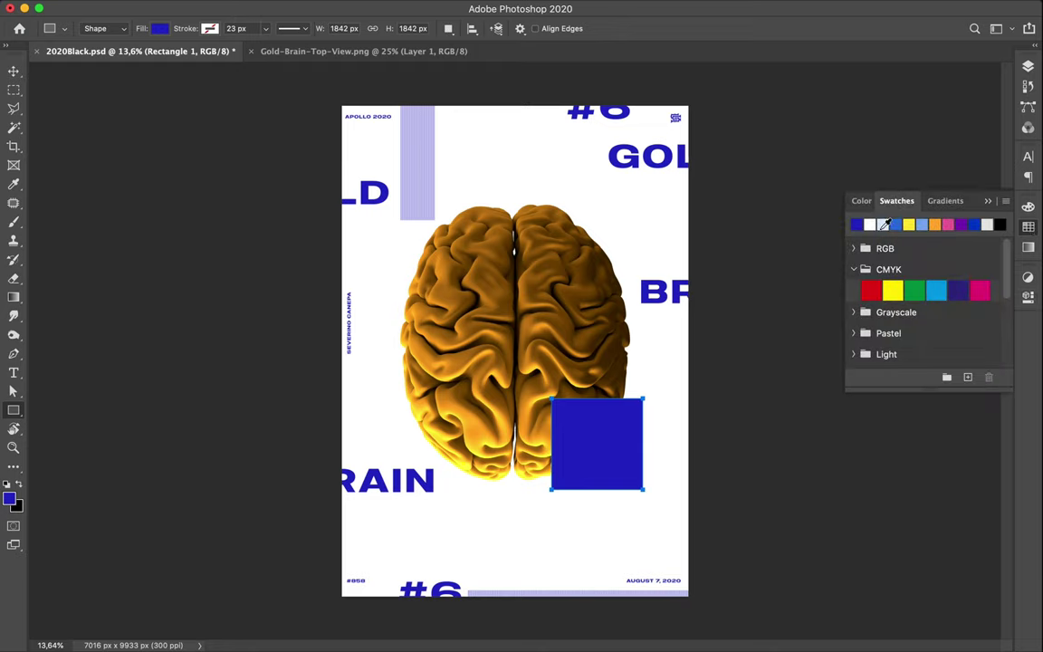
pyautogui.click(885, 223)
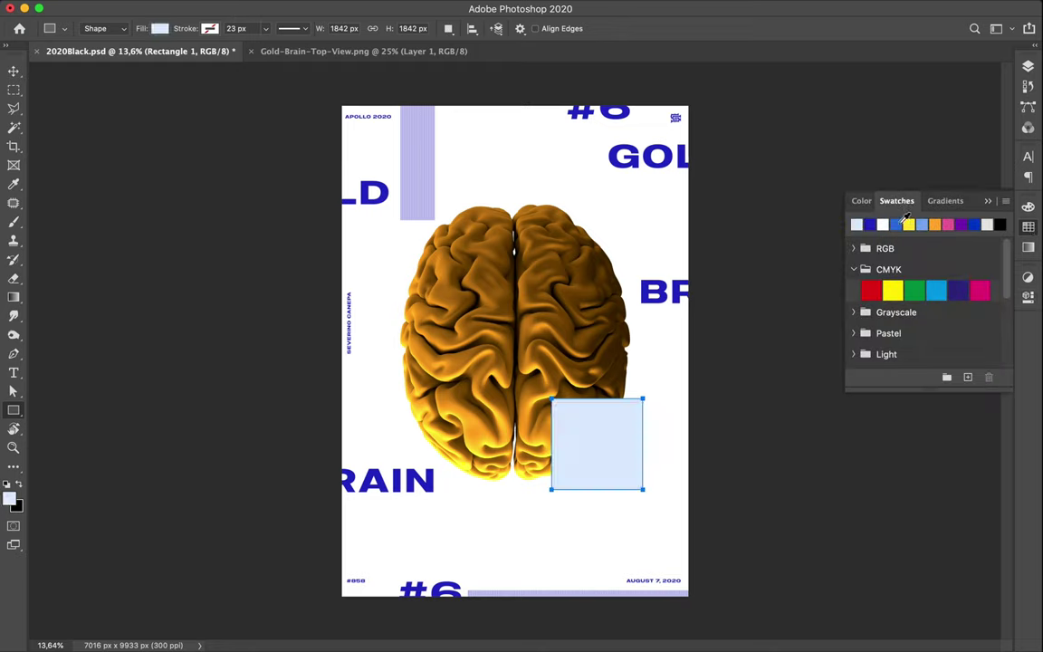
pyautogui.click(896, 224)
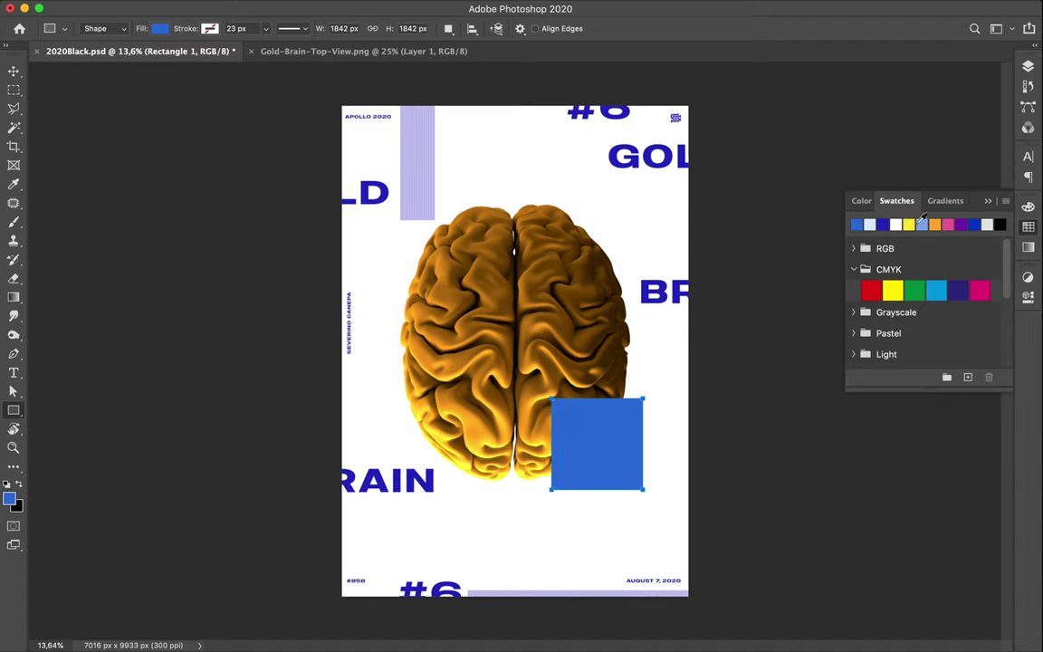
pyautogui.click(898, 222)
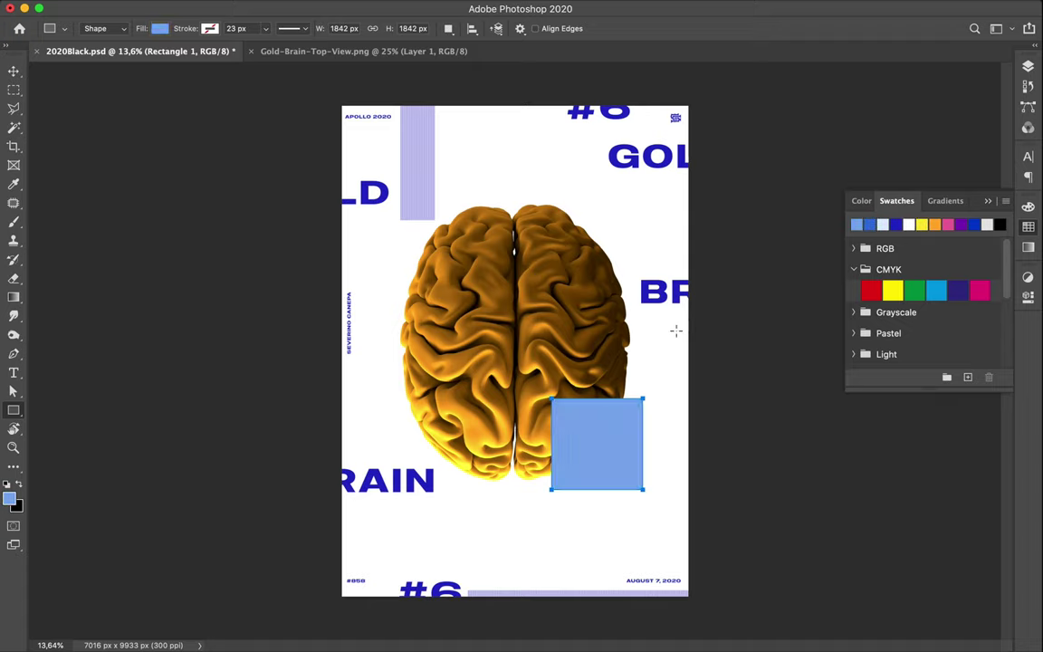
# Nudge the light-blue Rectangle 1 square slightly into place
pyautogui.press('v')
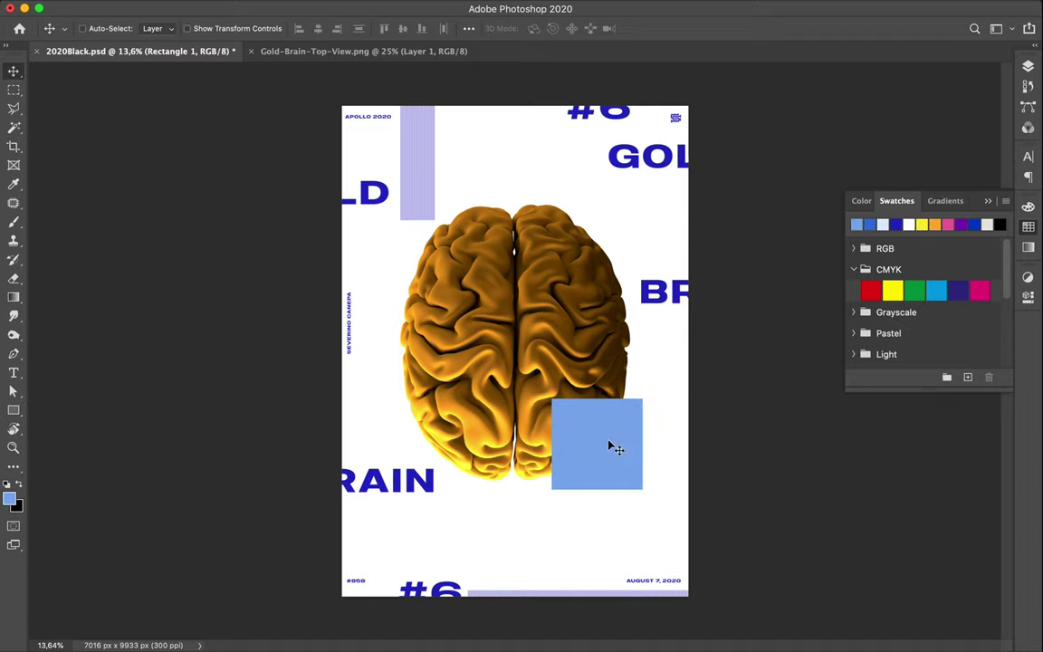
pyautogui.moveTo(615, 448); pyautogui.dragTo(612, 444)
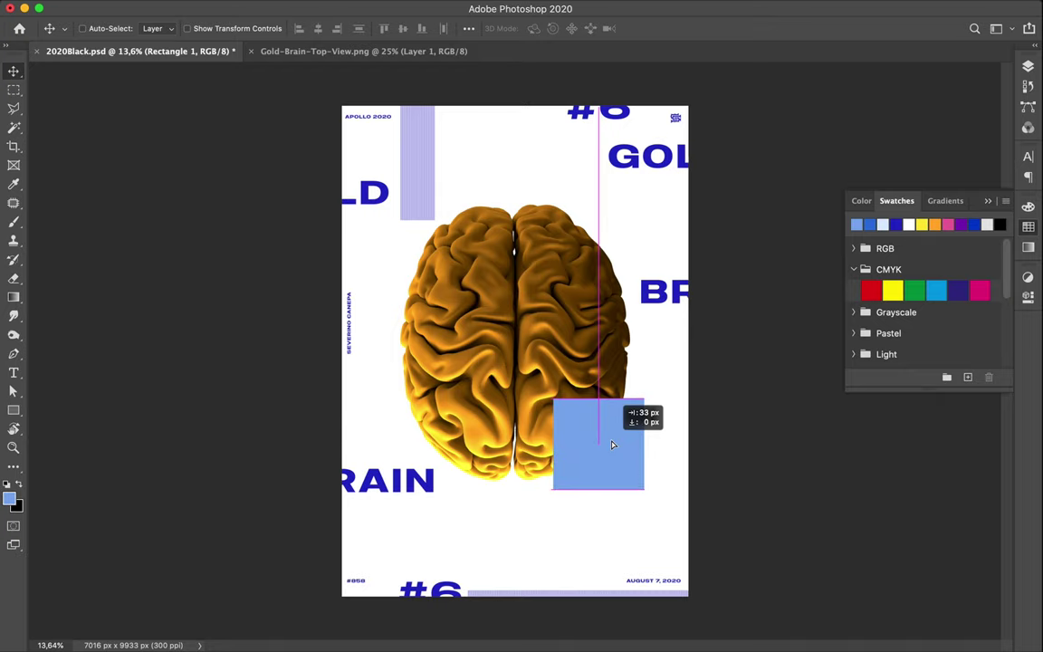
pyautogui.moveTo(612, 445); pyautogui.dragTo(613, 444)
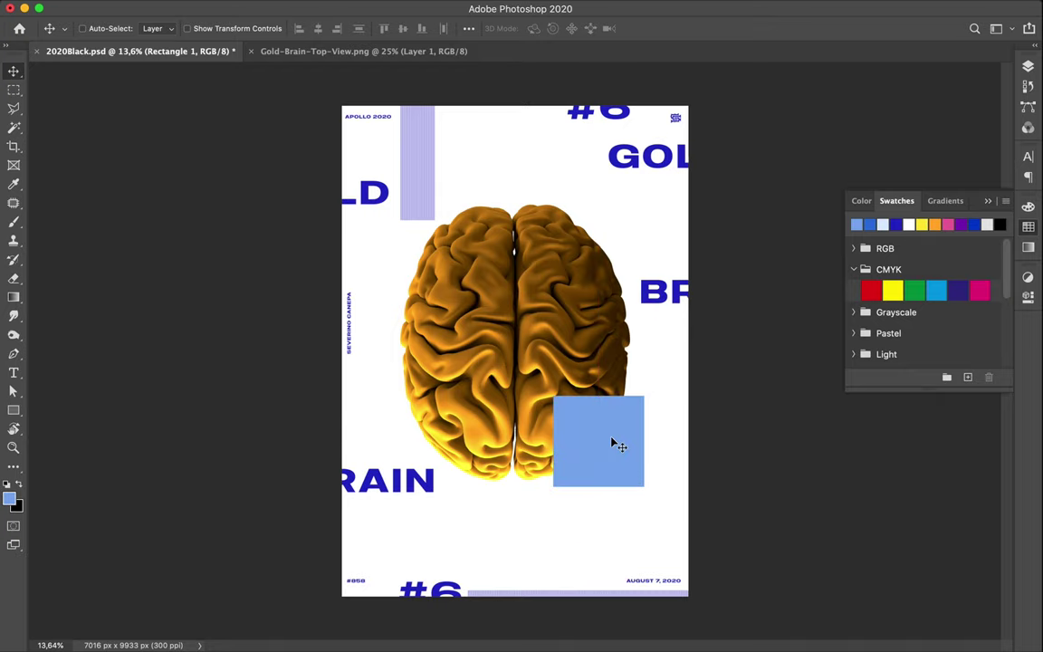
pyautogui.press('F7')
# Move Rectangle 1 down the layer stack to just above Layer 0, behind the gold brain
pyautogui.moveTo(930, 396); pyautogui.dragTo(914, 513)
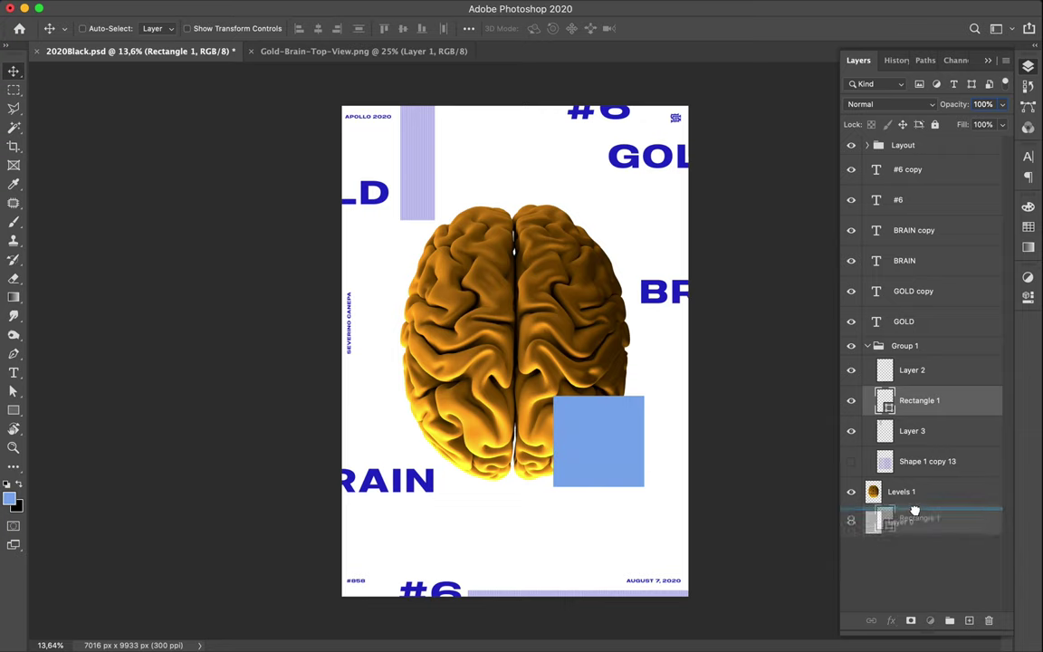
pyautogui.moveTo(915, 512); pyautogui.dragTo(913, 520)
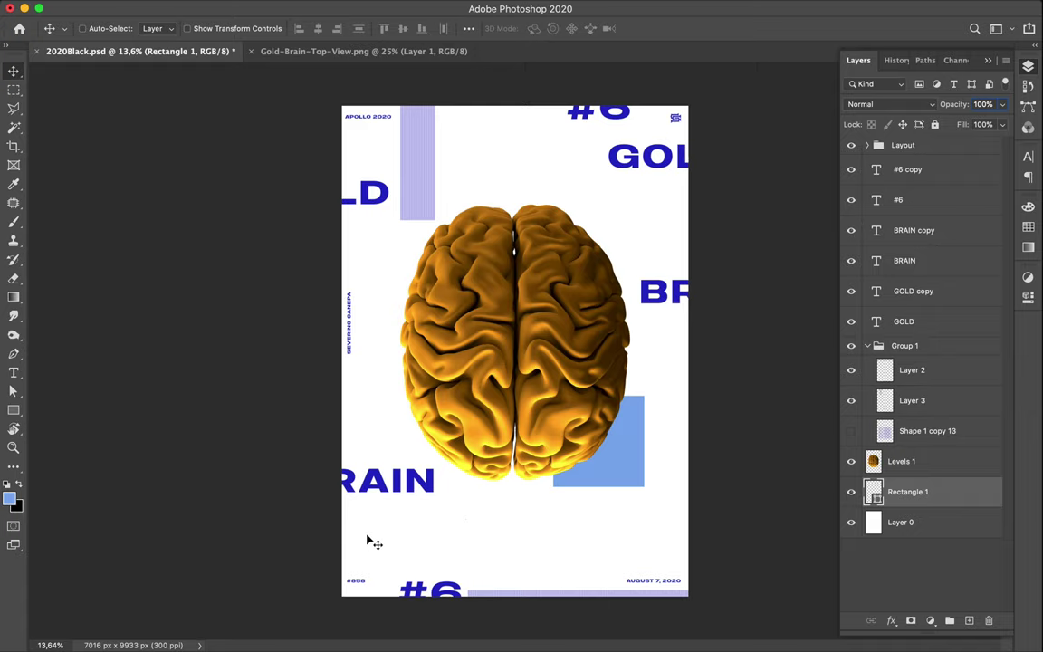
pyautogui.press('t')
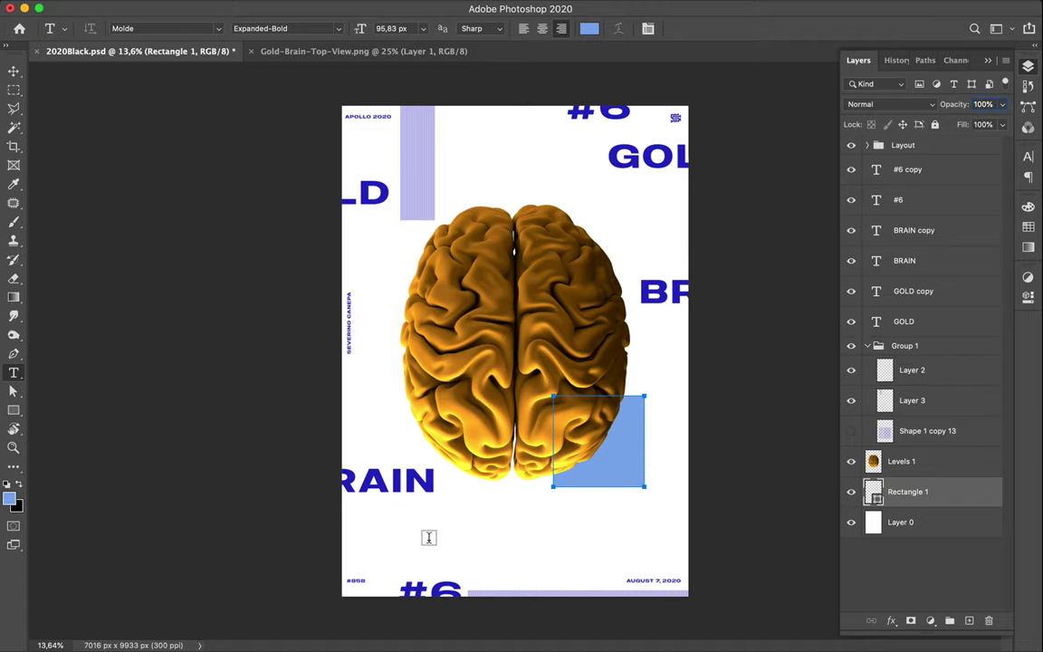
# Type the word OVERTHINK as a new text layer below the brain
pyautogui.click(429, 538)
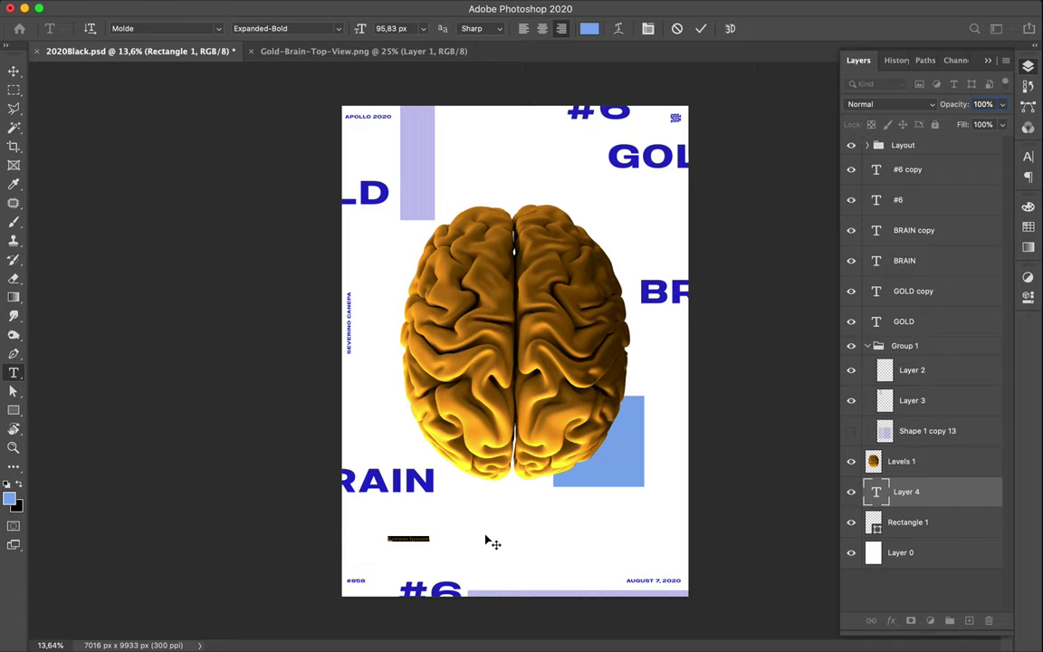
pyautogui.write('nuvo')
pyautogui.hotkey('ctrl', 'Return')
# Scale the OVERTHINK text up to about 545%
pyautogui.hotkey('ctrl', 't')
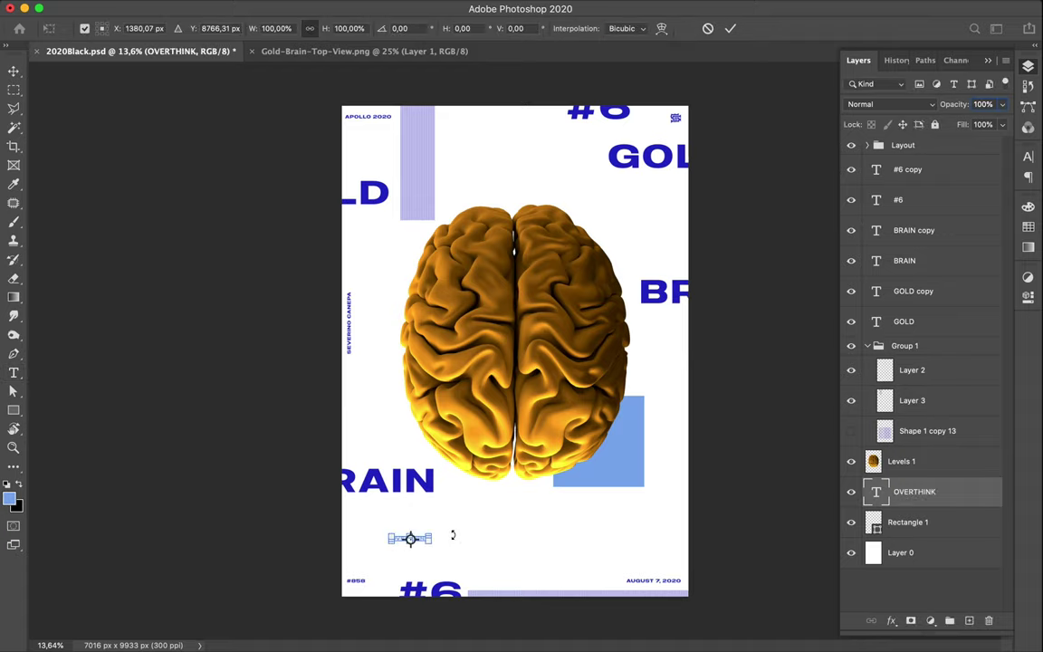
pyautogui.moveTo(438, 530); pyautogui.dragTo(588, 433)
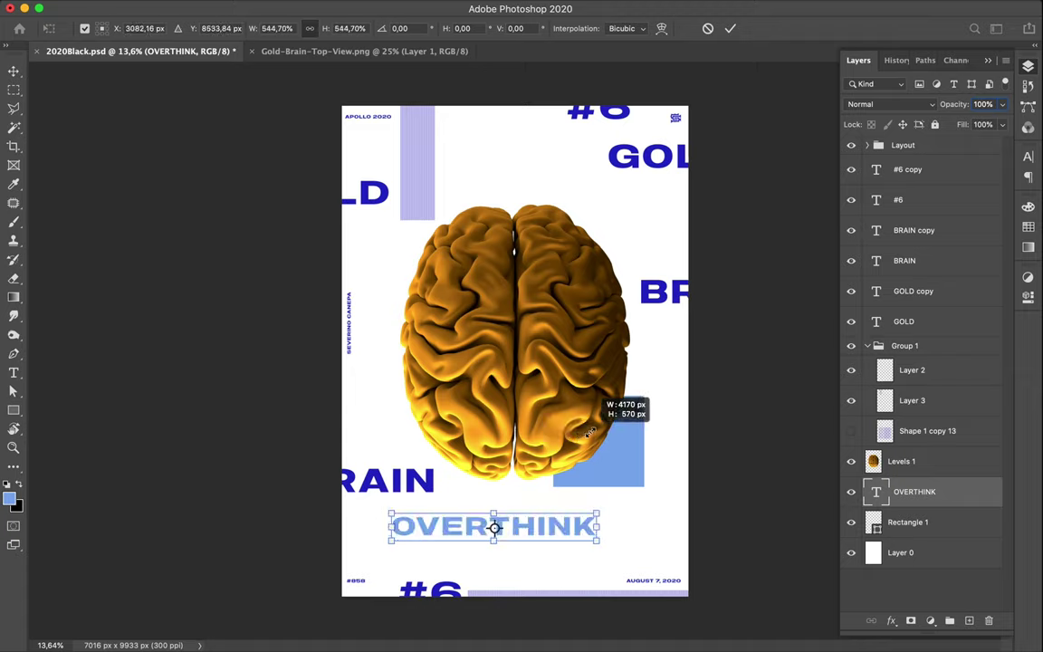
pyautogui.moveTo(588, 434); pyautogui.dragTo(597, 436)
pyautogui.press('Return')
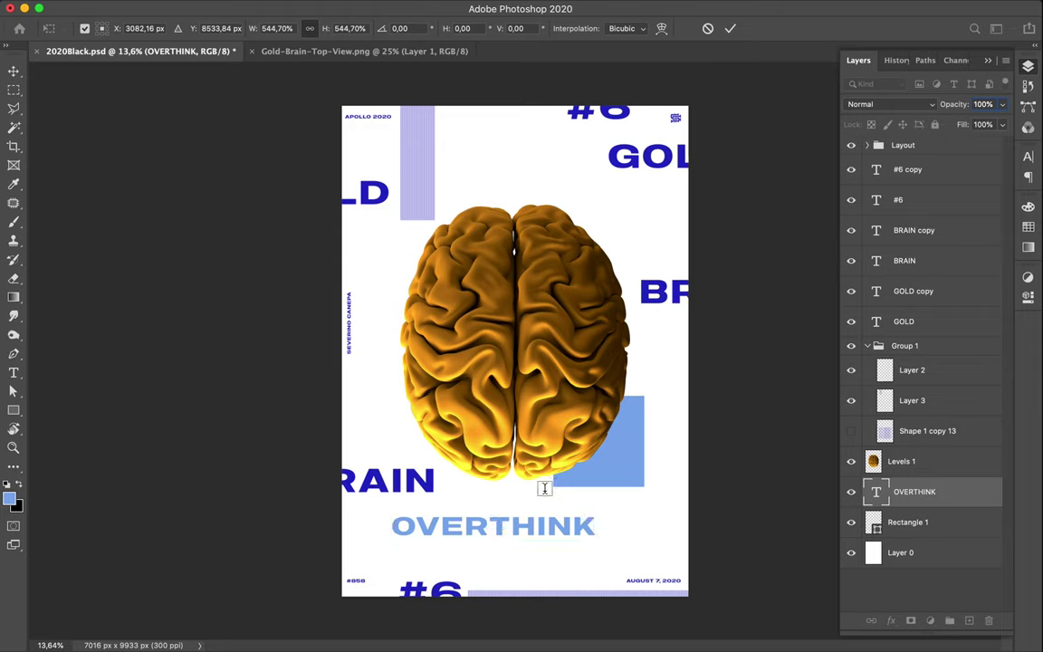
pyautogui.press('t')
pyautogui.press('v')
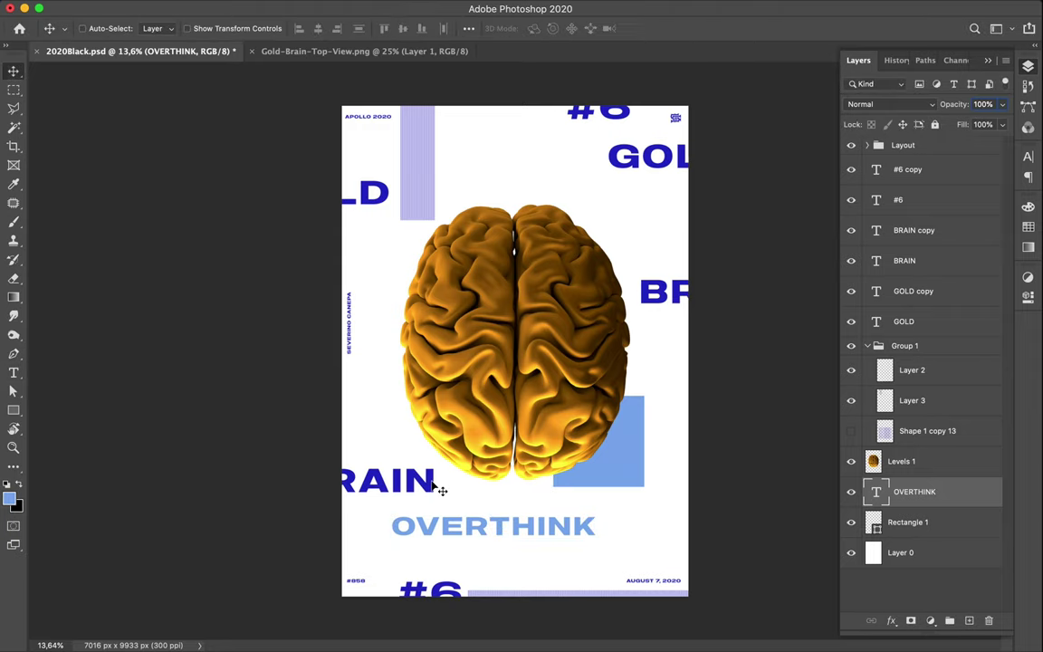
pyautogui.click(1029, 157)
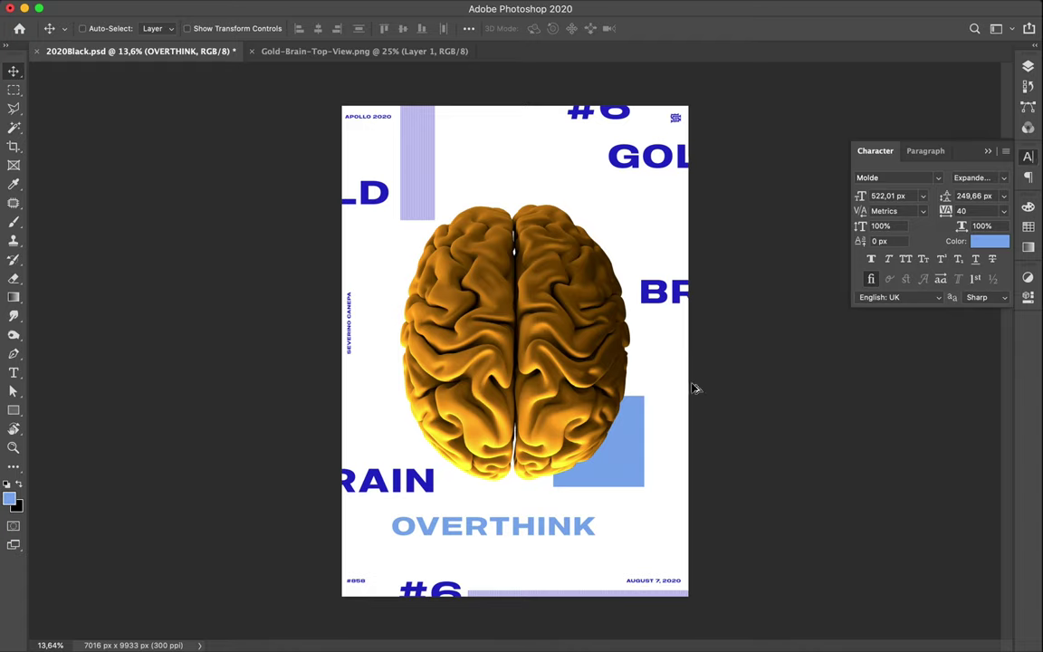
# Change tracking on GOLD, BRAIN and OVERTHINK from 40 to 0
pyautogui.keyDown('super'); pyautogui.click(435, 483); pyautogui.keyUp('super')
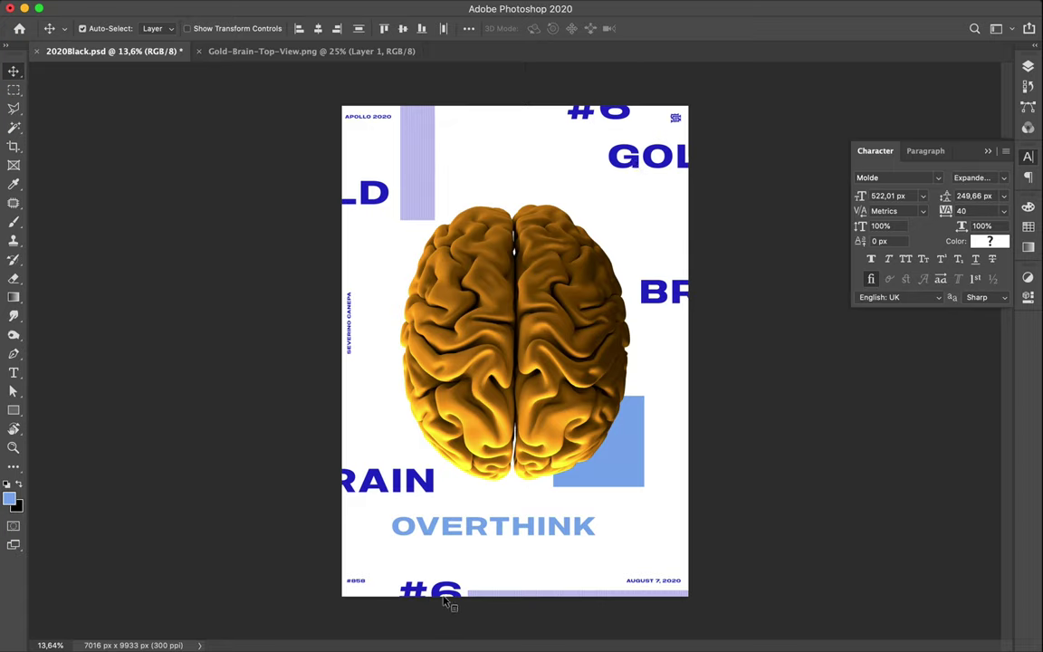
pyautogui.click(963, 209)
pyautogui.write('0')
pyautogui.press('Return')
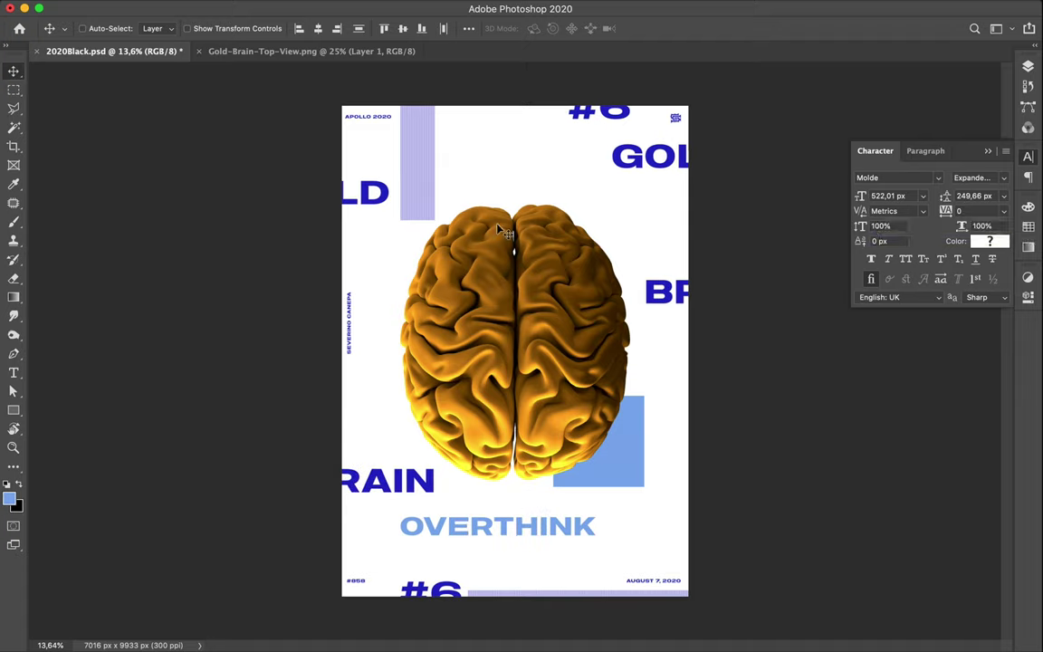
pyautogui.keyDown('ctrl'); pyautogui.click(369, 190); pyautogui.keyUp('ctrl')
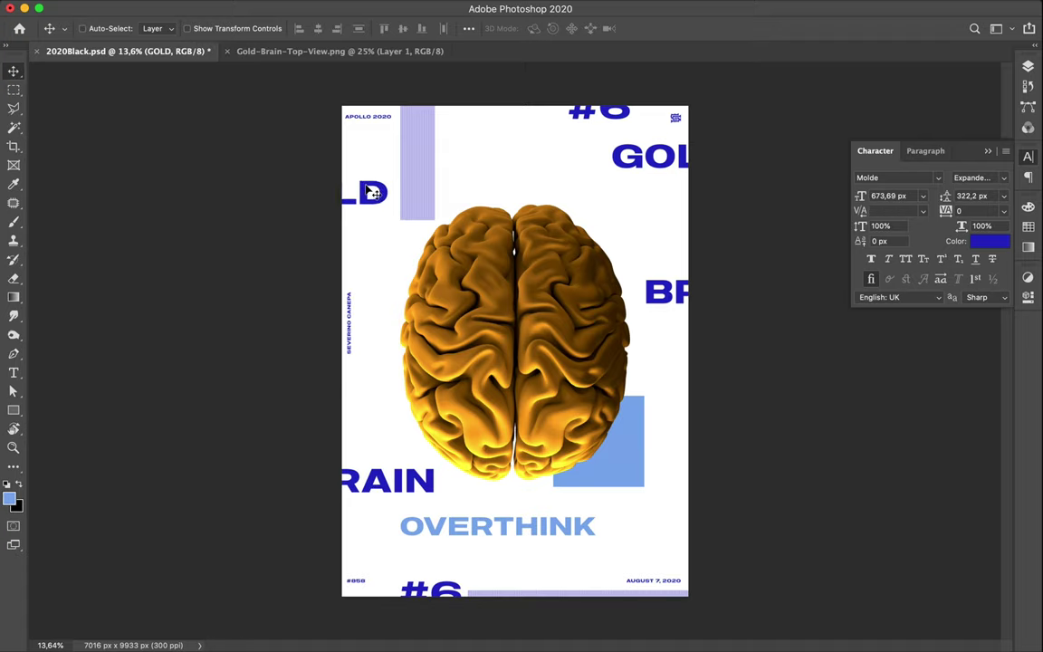
pyautogui.keyDown('ctrl'); pyautogui.click(475, 532); pyautogui.keyUp('ctrl')
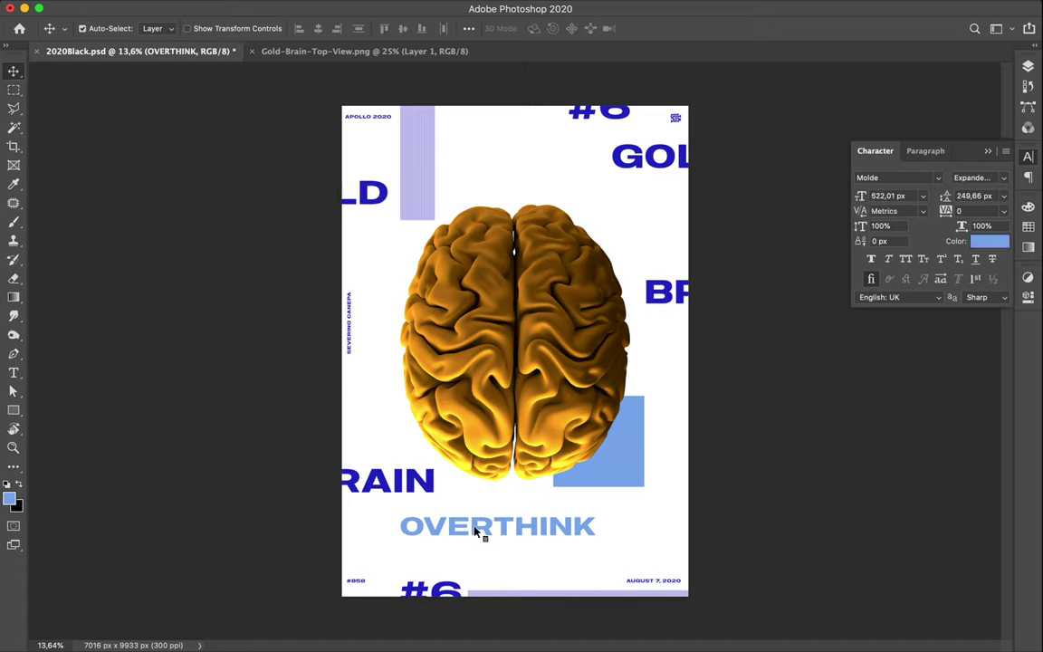
# Set the foreground and OVERTHINK text colour to grey #e9e9e9, then nudge the text lower
pyautogui.click(9, 497)
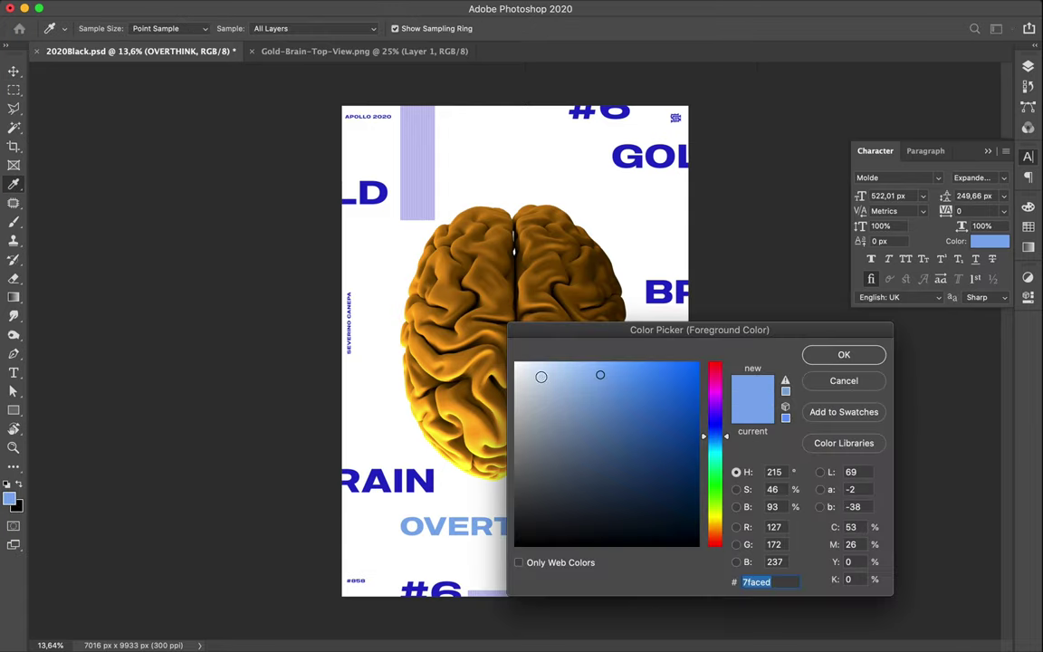
pyautogui.moveTo(541, 373); pyautogui.dragTo(482, 378)
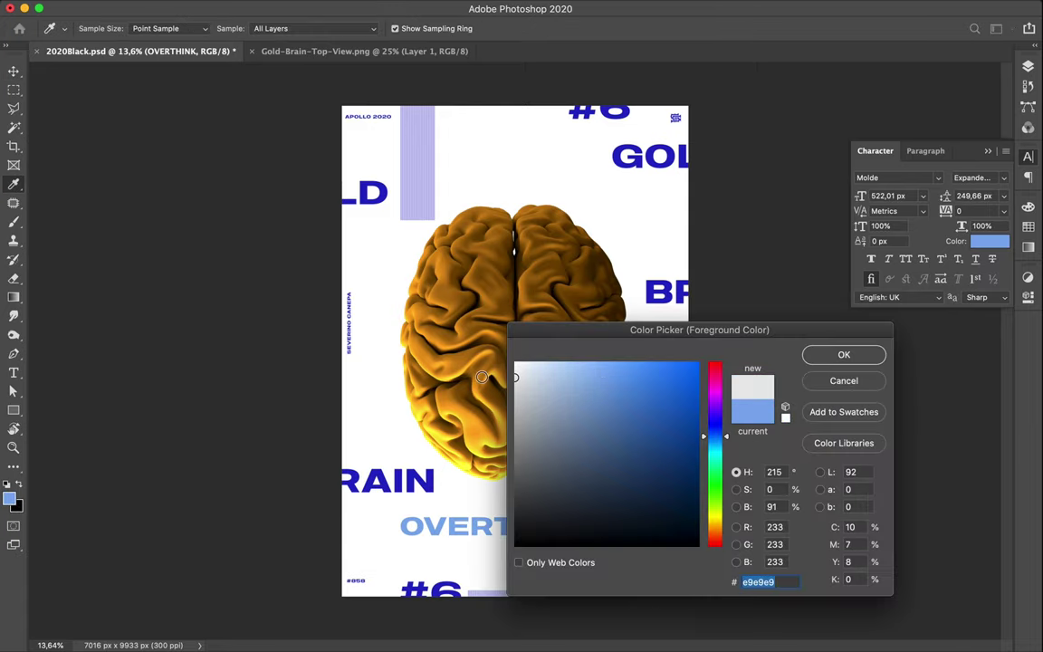
pyautogui.click(819, 359)
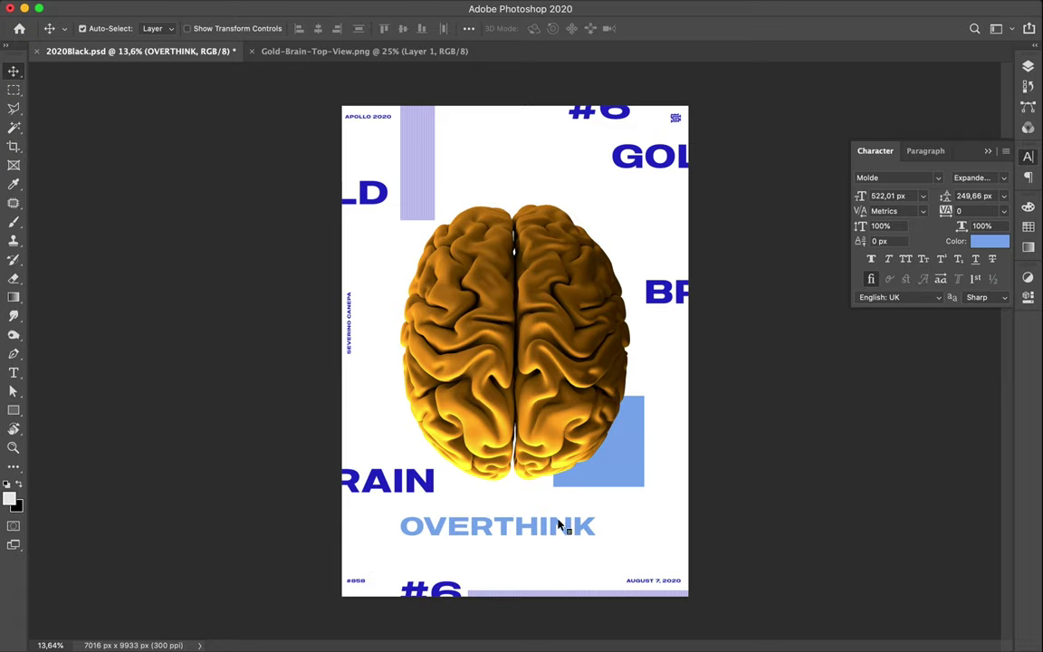
pyautogui.click(994, 242)
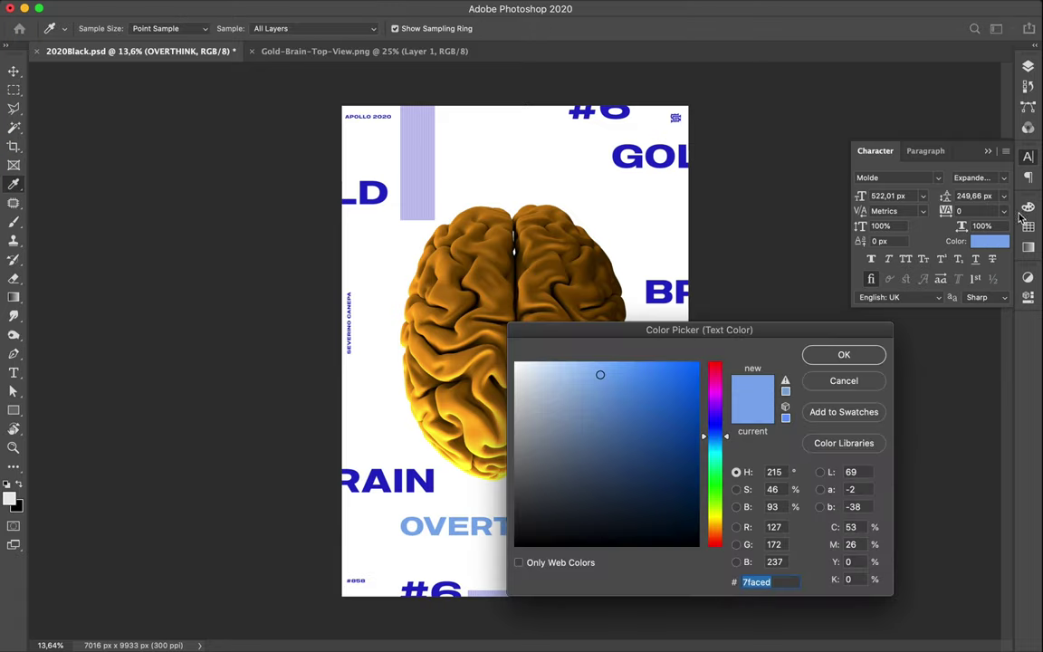
pyautogui.click(858, 224)
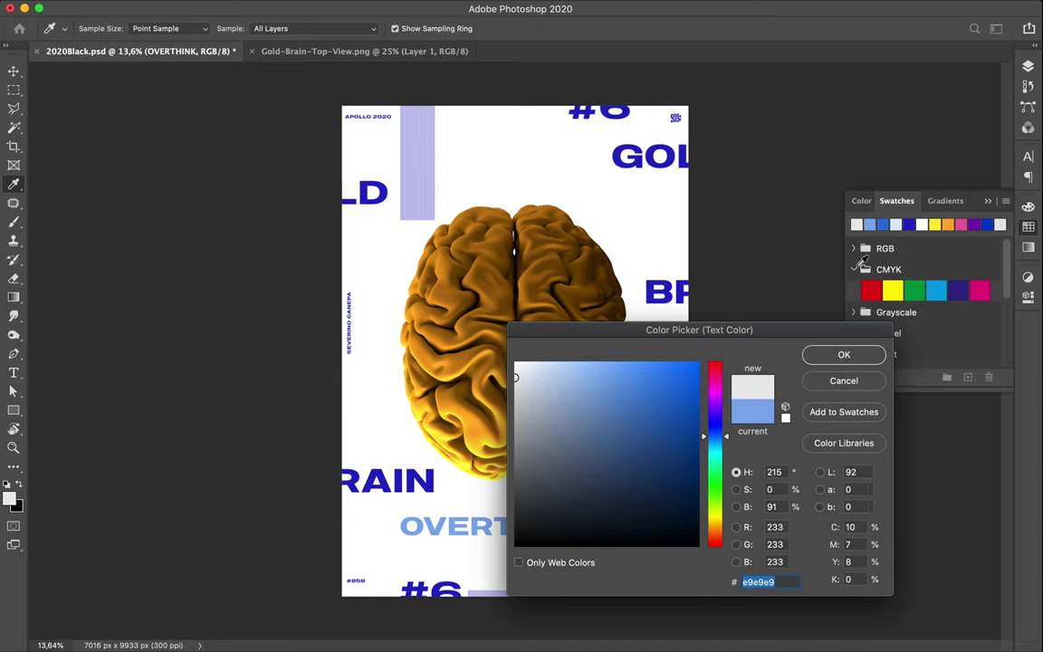
pyautogui.click(856, 358)
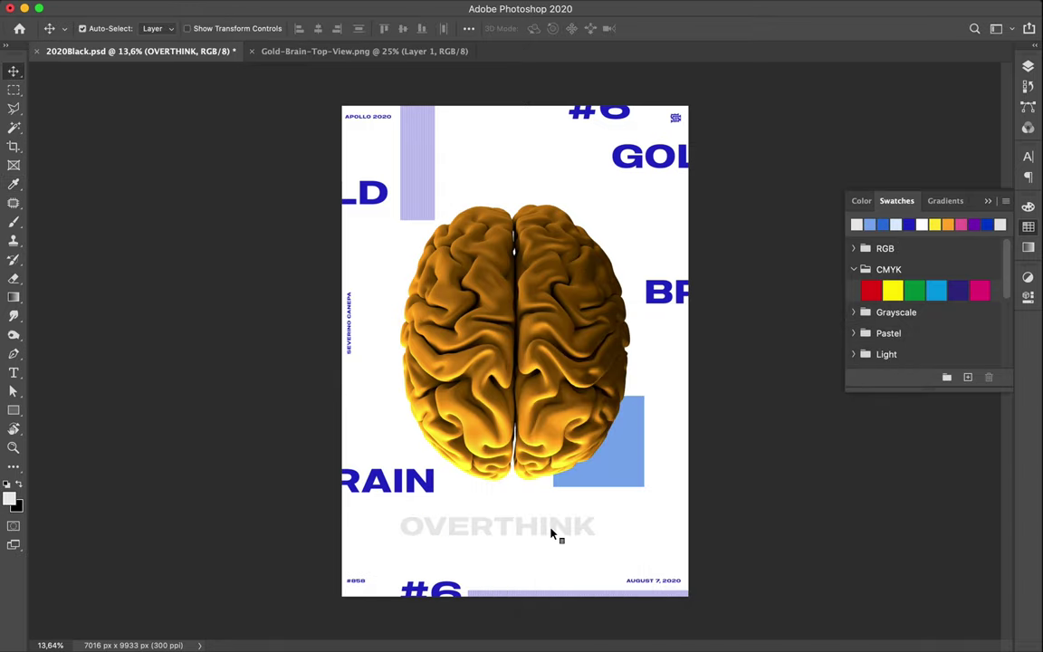
pyautogui.moveTo(548, 534)
pyautogui.mouseDown()
pyautogui.moveTo(587, 444)
pyautogui.moveTo(559, 544)
pyautogui.mouseUp()
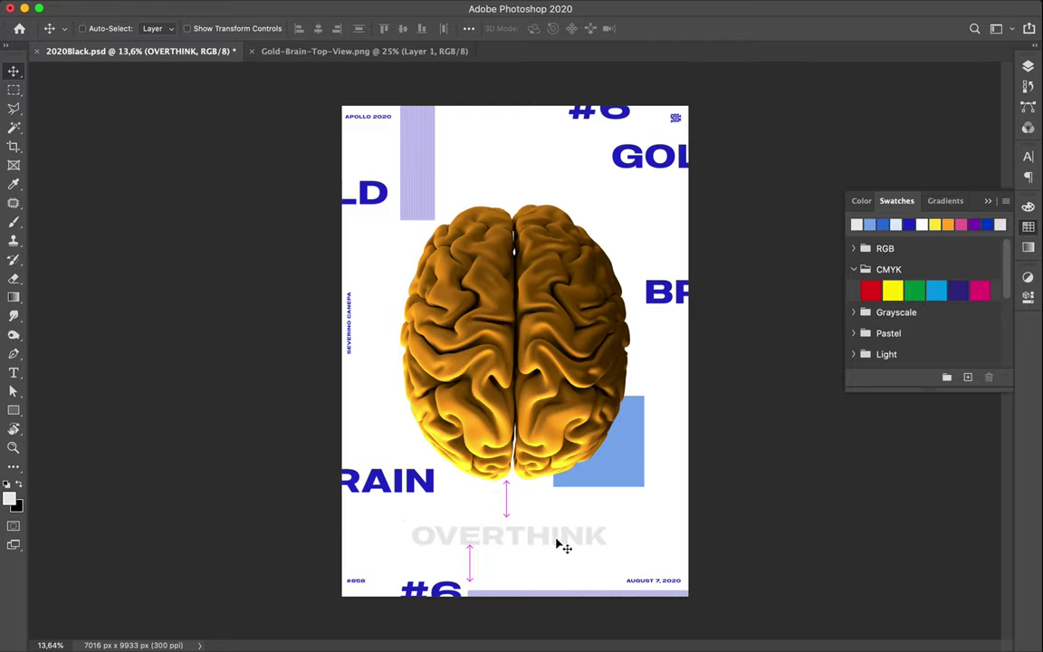
# Change the OVERTHINK font style to Molde Compressed Heavy in the Character panel
pyautogui.click(1029, 157)
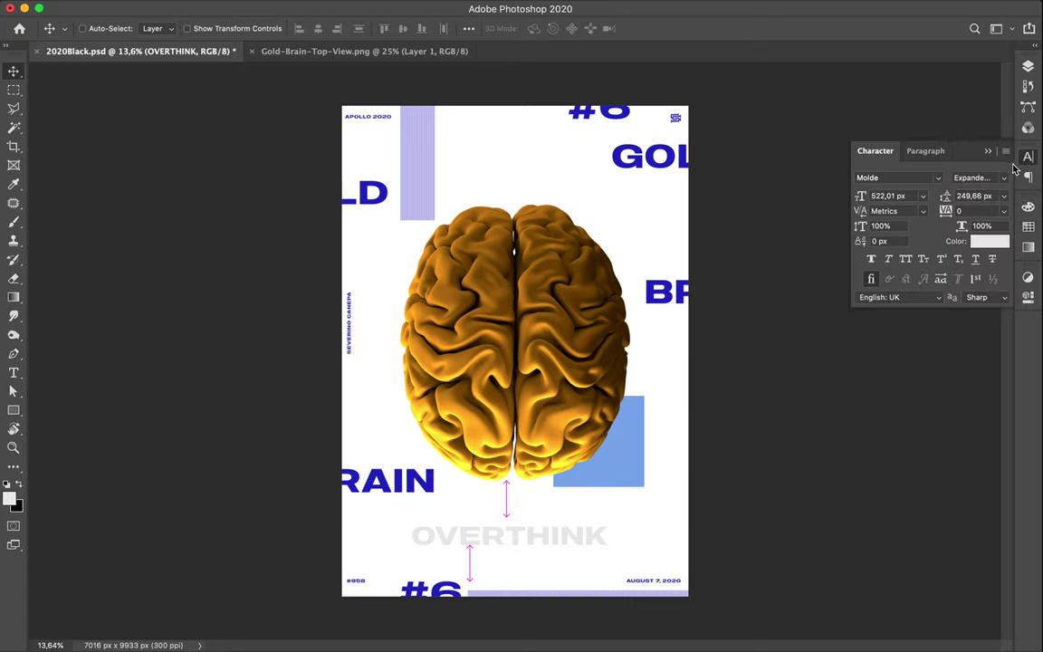
pyautogui.click(1003, 180)
pyautogui.scroll(10, 967, 203)
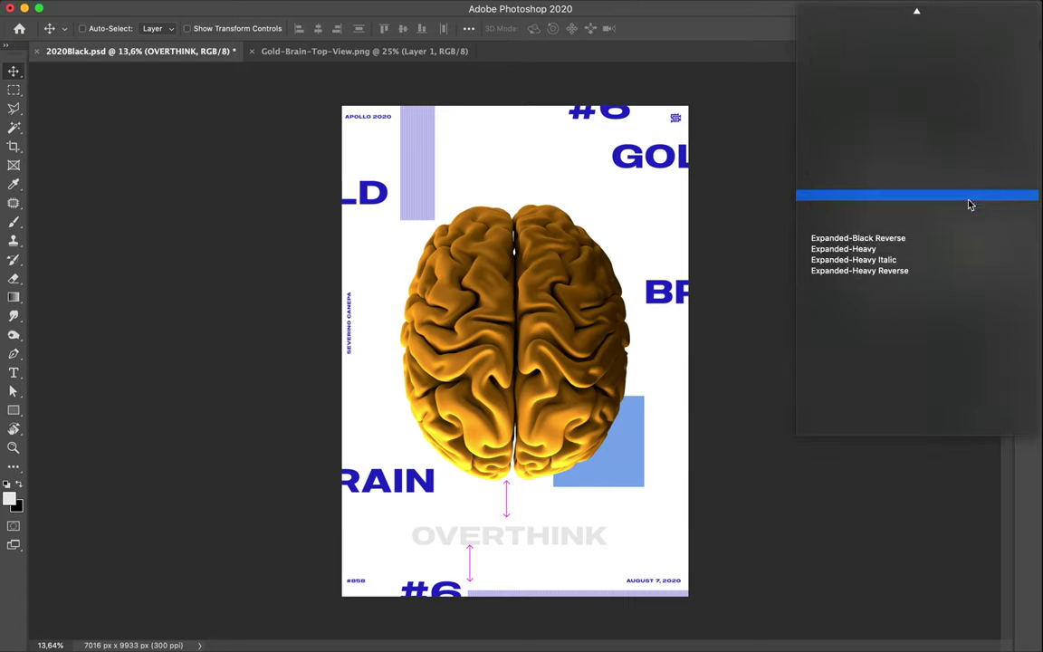
pyautogui.scroll(15, 967, 202)
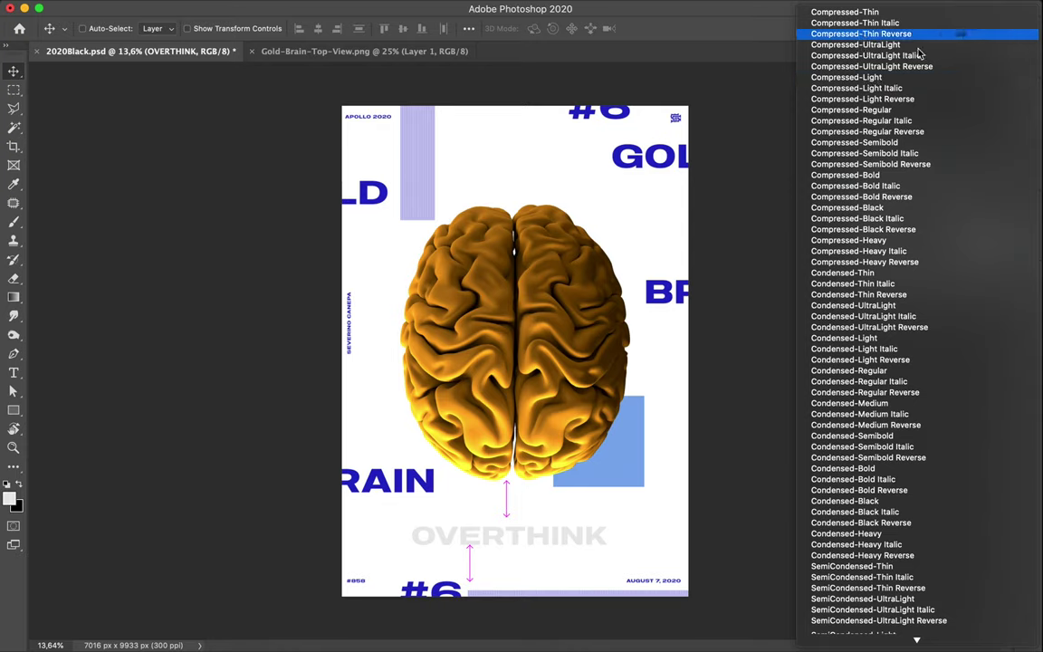
pyautogui.click(901, 242)
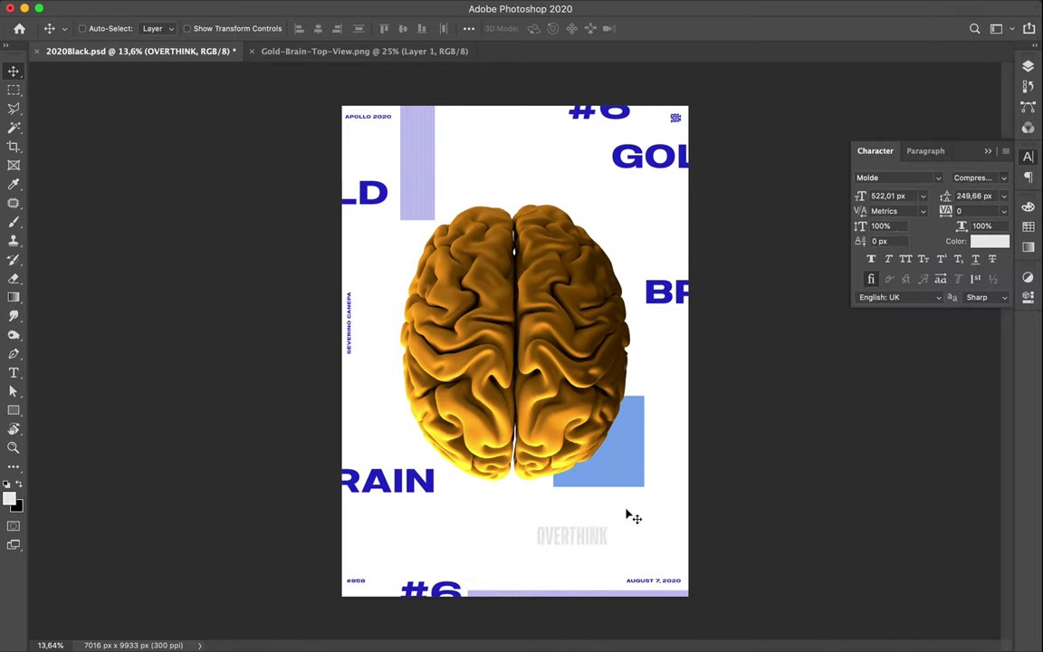
# Scale OVERTHINK up to about 241% and move it toward the poster's top
pyautogui.hotkey('ctrl', 't')
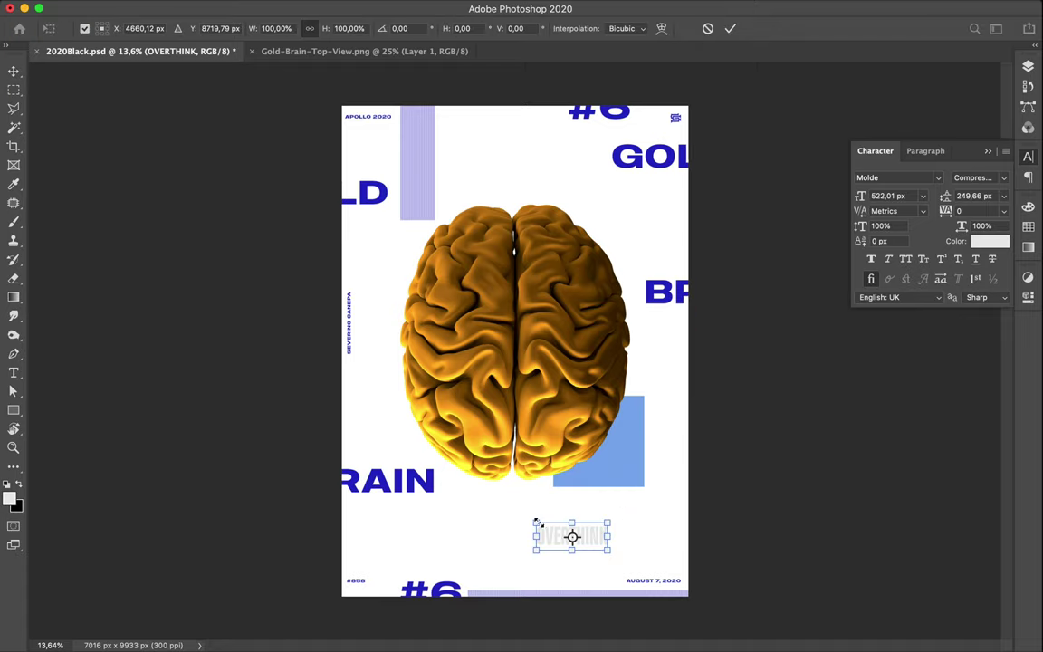
pyautogui.moveTo(537, 523)
pyautogui.mouseDown()
pyautogui.moveTo(446, 462)
pyautogui.moveTo(436, 484)
pyautogui.mouseUp()
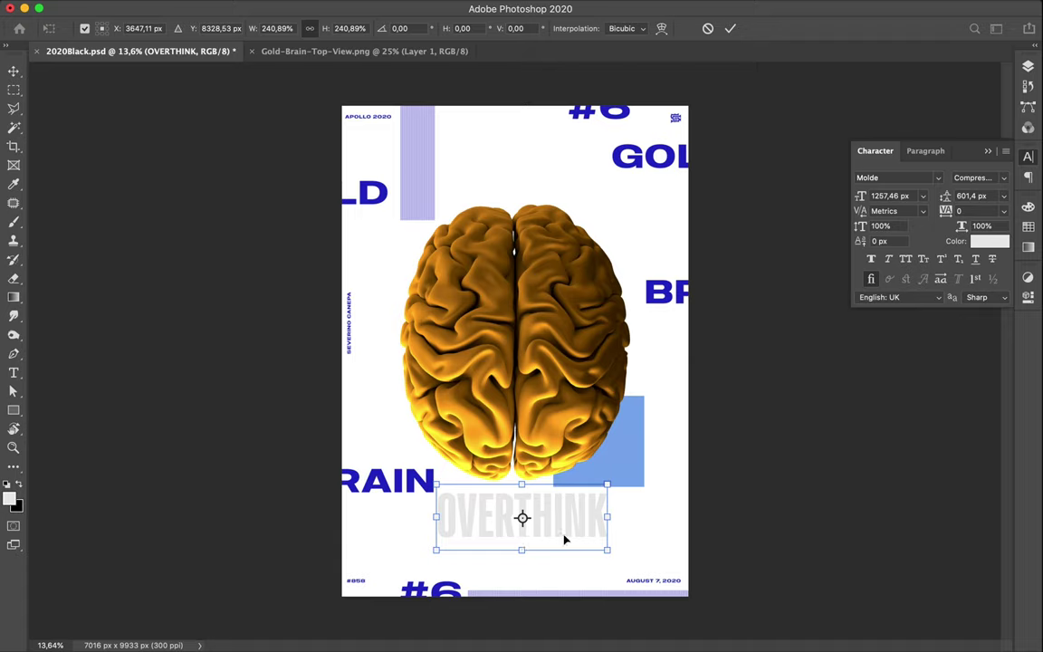
pyautogui.press('Return')
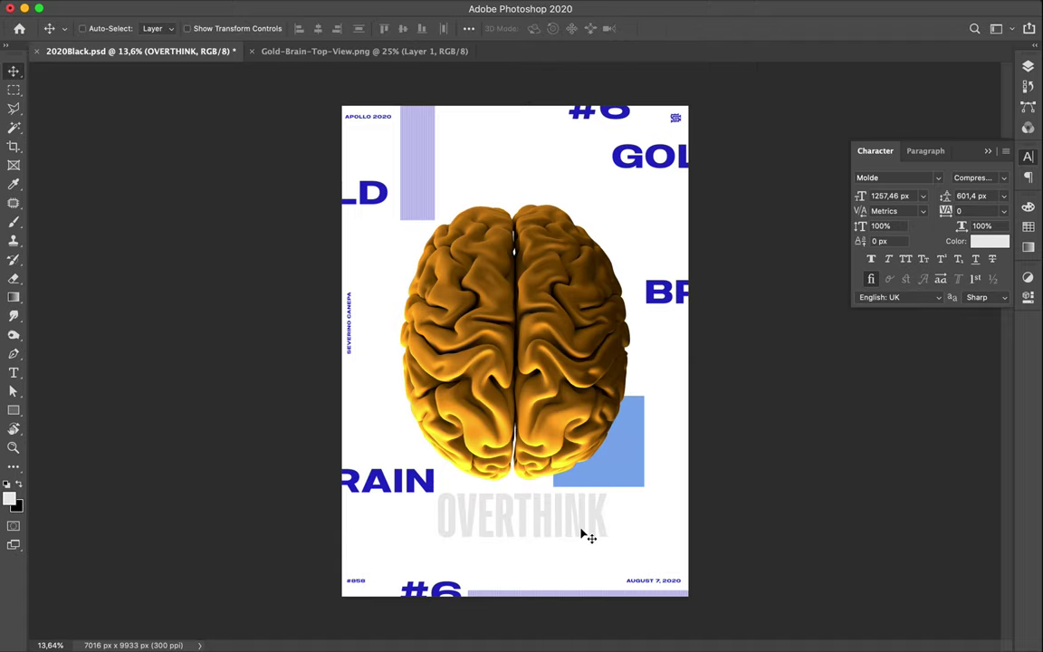
pyautogui.moveTo(583, 534)
pyautogui.mouseDown()
pyautogui.moveTo(562, 505)
pyautogui.moveTo(585, 216)
pyautogui.mouseUp()
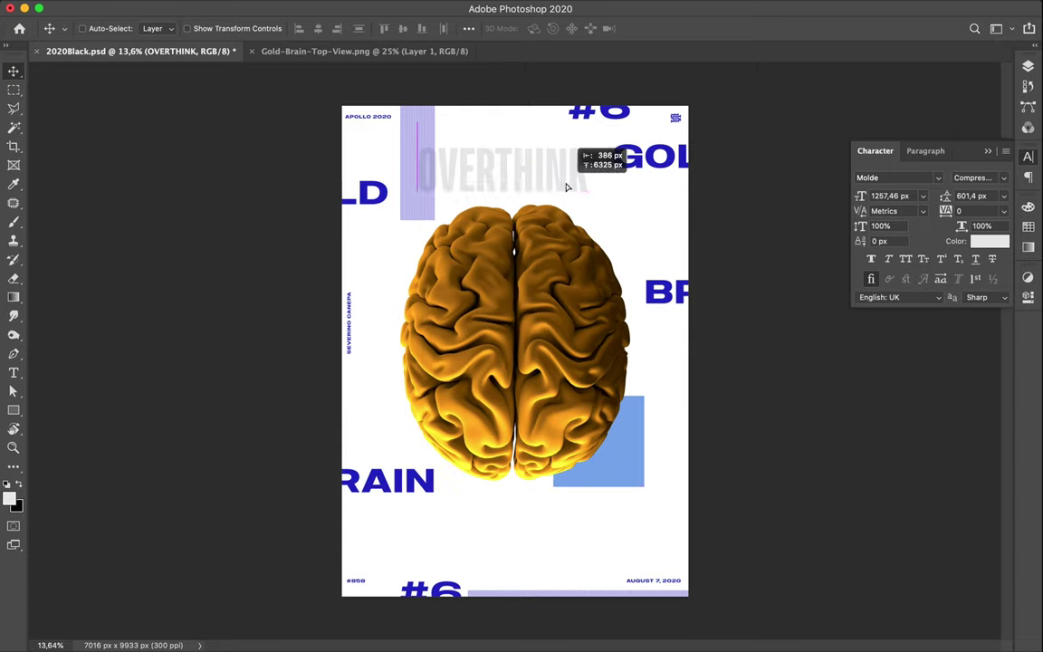
# Rotate OVERTHINK -90° to vertical and position it along the gold brain's left edge
pyautogui.moveTo(584, 216); pyautogui.dragTo(570, 217)
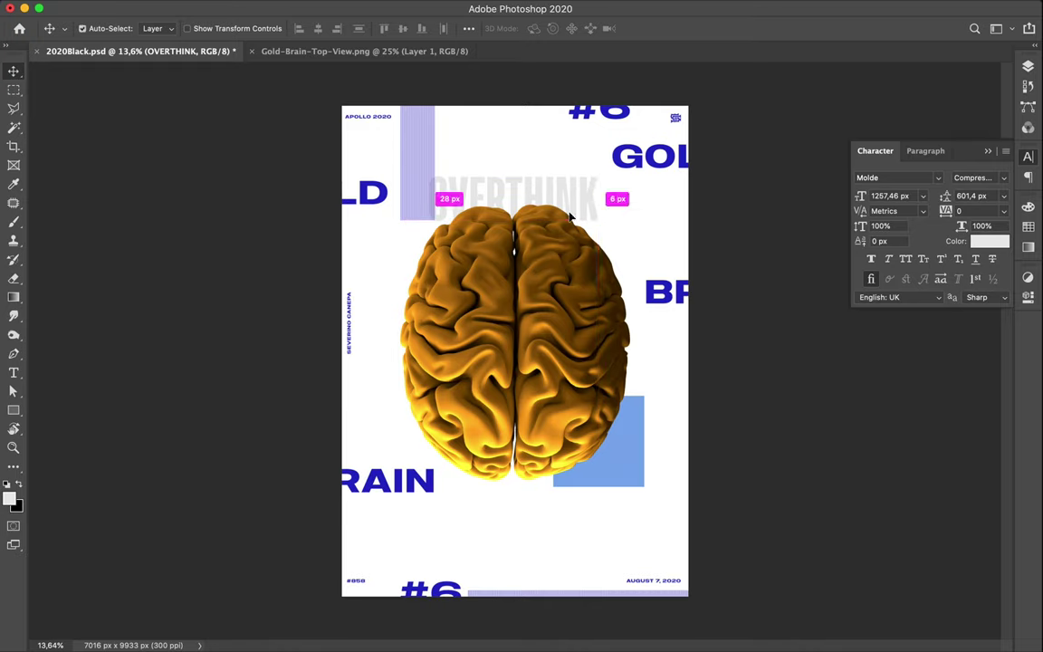
pyautogui.hotkey('ctrl', 't')
pyautogui.moveTo(603, 157); pyautogui.dragTo(472, 116)
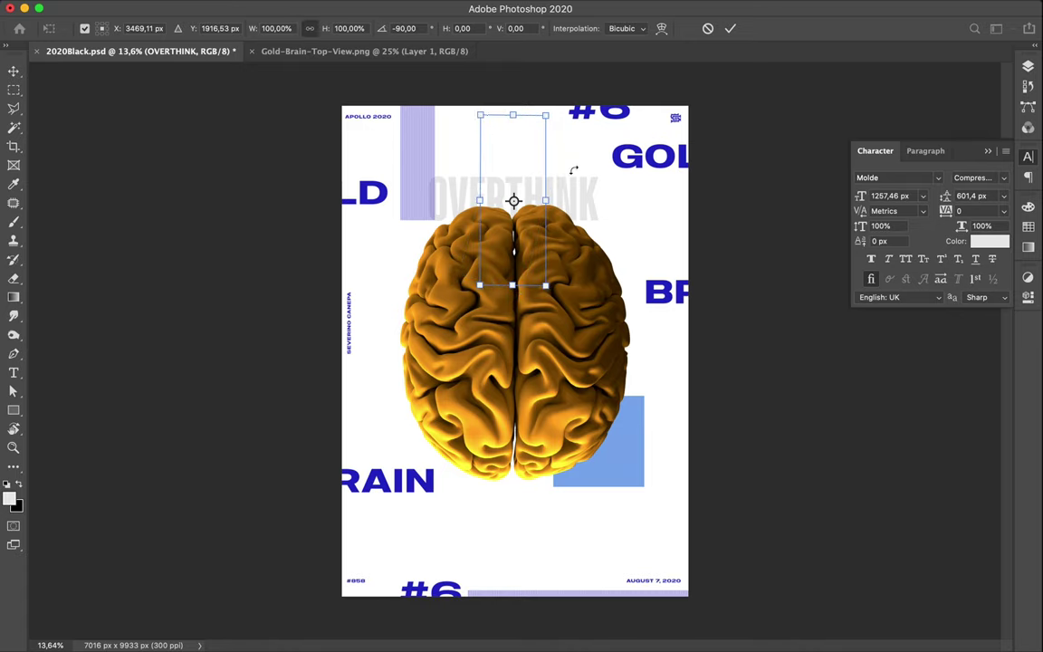
pyautogui.press('Return')
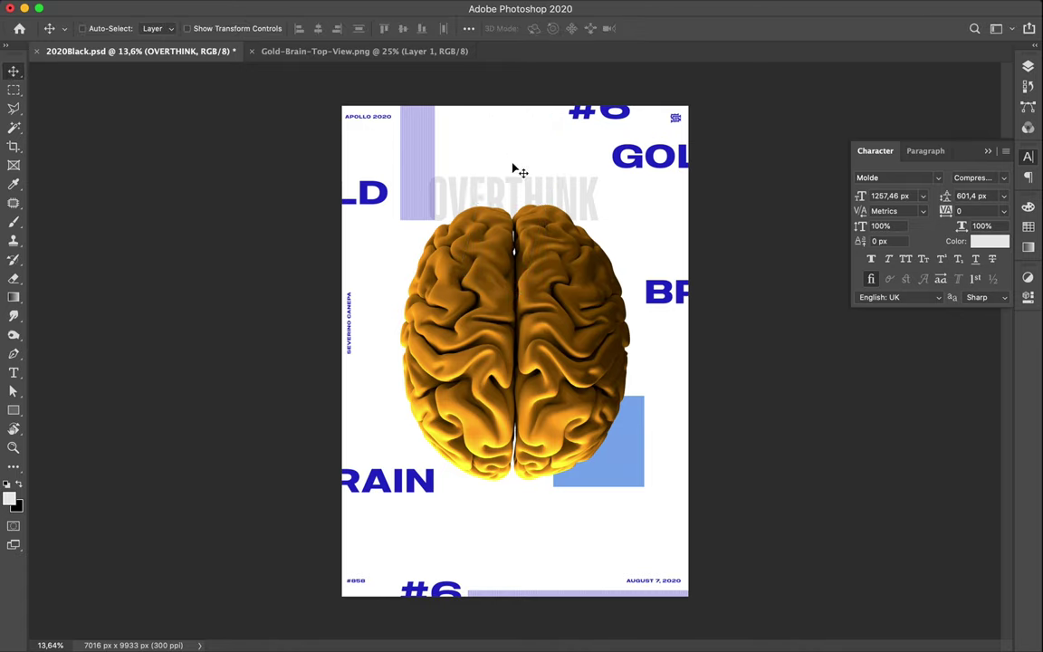
pyautogui.moveTo(515, 170); pyautogui.dragTo(402, 309)
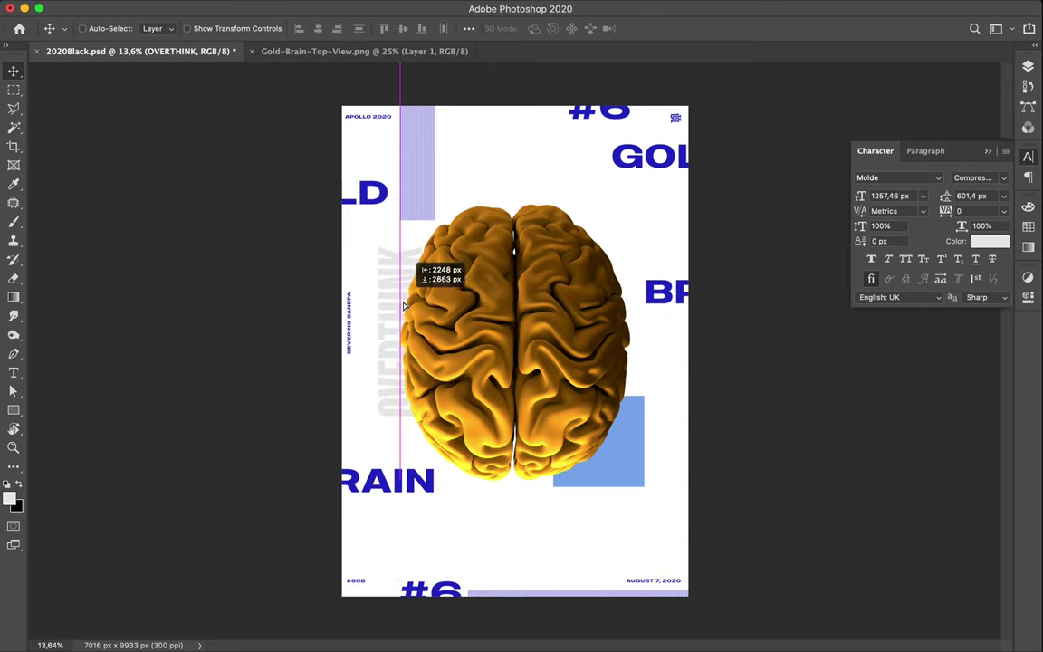
pyautogui.moveTo(403, 308); pyautogui.dragTo(403, 308)
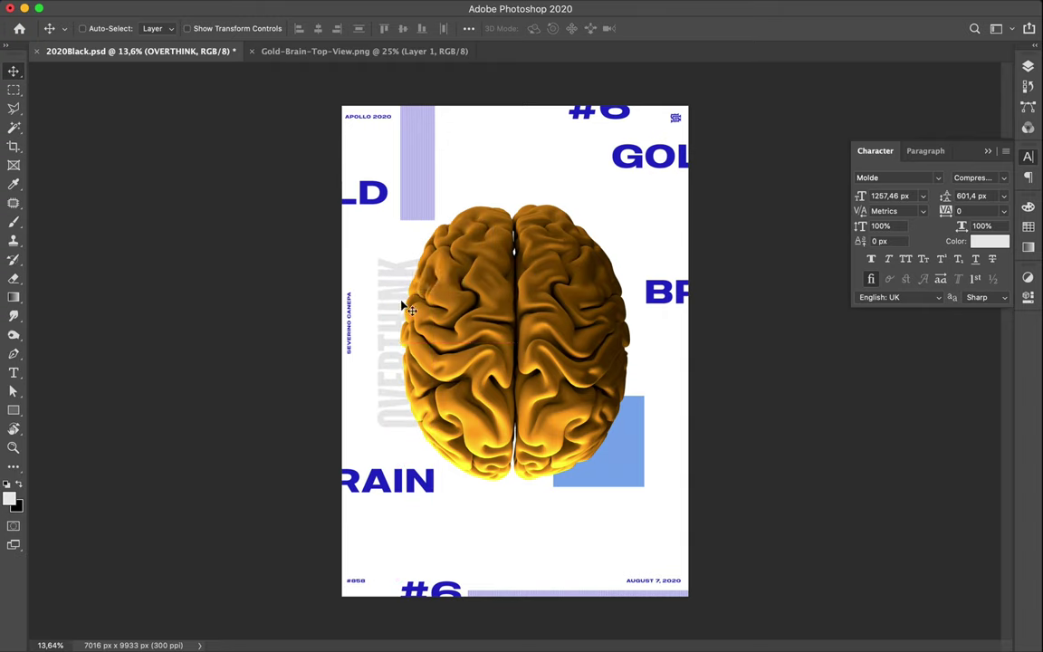
# Stretch the vertical OVERTHINK up and down to about 119%, reaching 1502,14 px
pyautogui.hotkey('ctrl', 't')
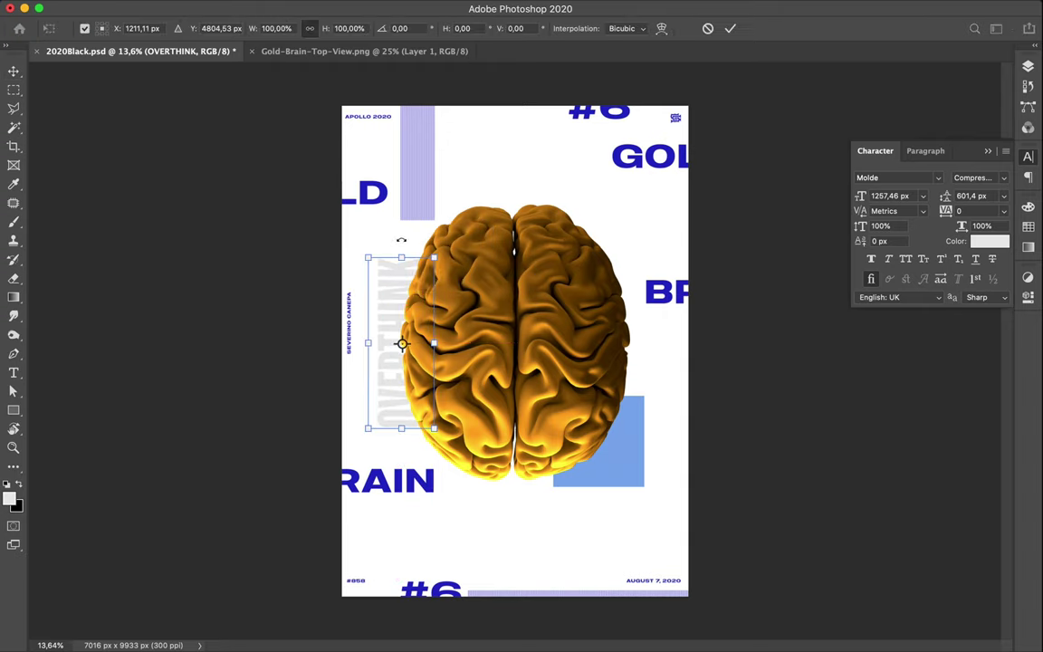
pyautogui.moveTo(401, 260); pyautogui.dragTo(403, 246)
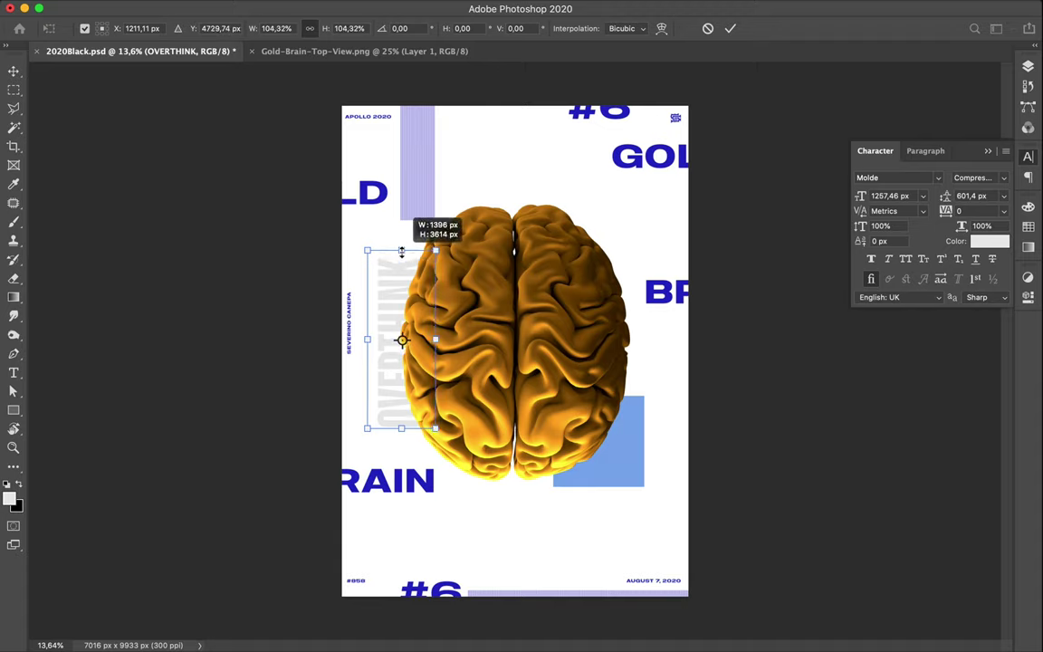
pyautogui.moveTo(402, 247); pyautogui.dragTo(403, 238)
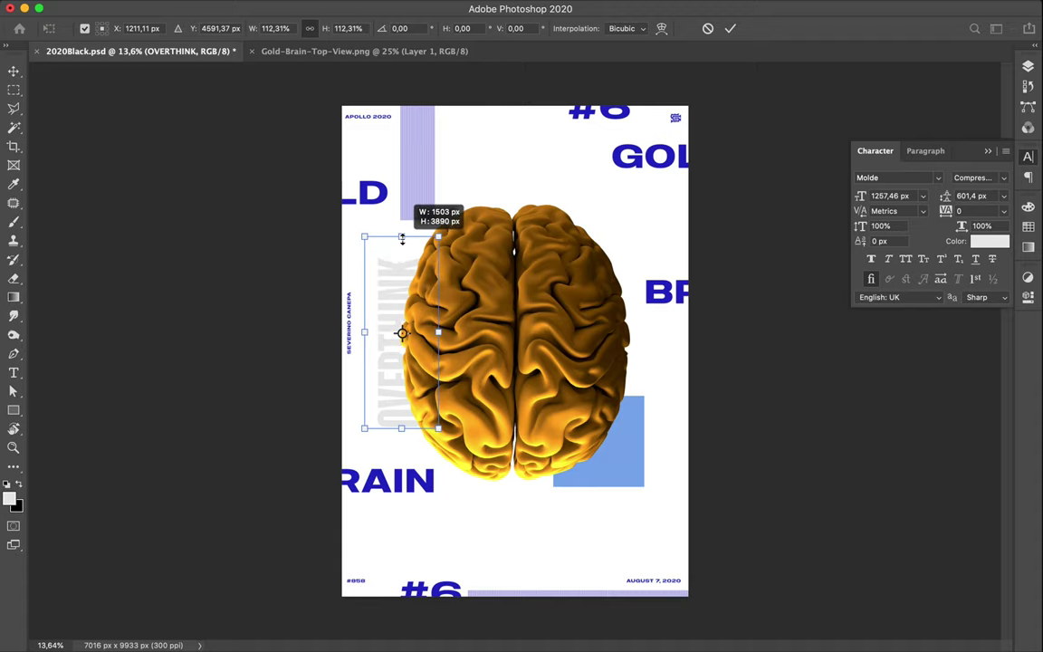
pyautogui.moveTo(401, 431); pyautogui.dragTo(404, 447)
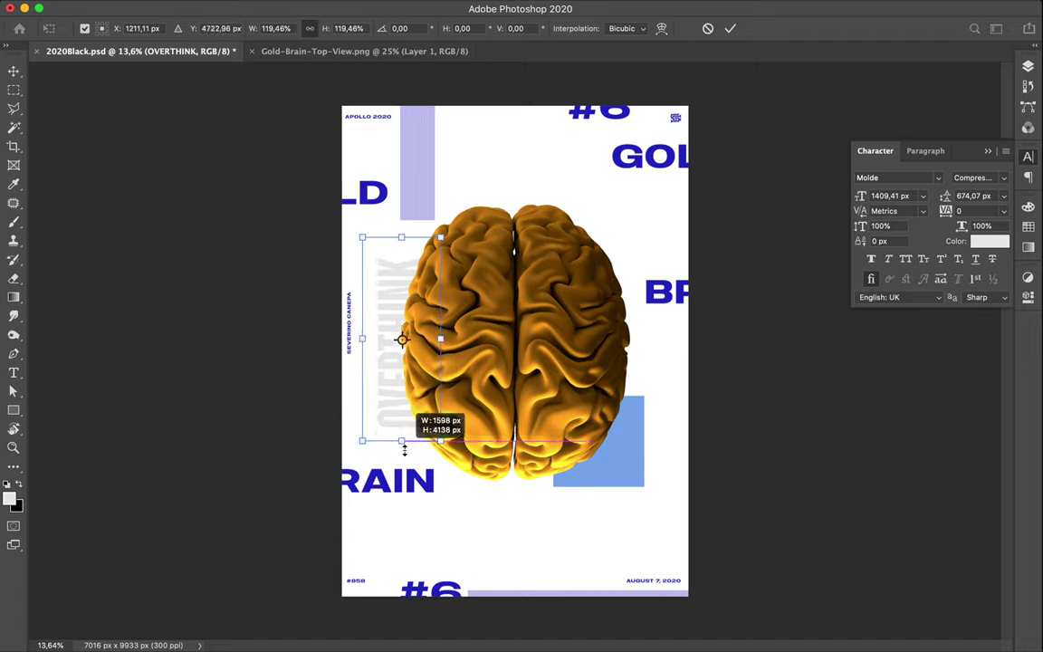
pyautogui.moveTo(403, 449); pyautogui.dragTo(404, 449)
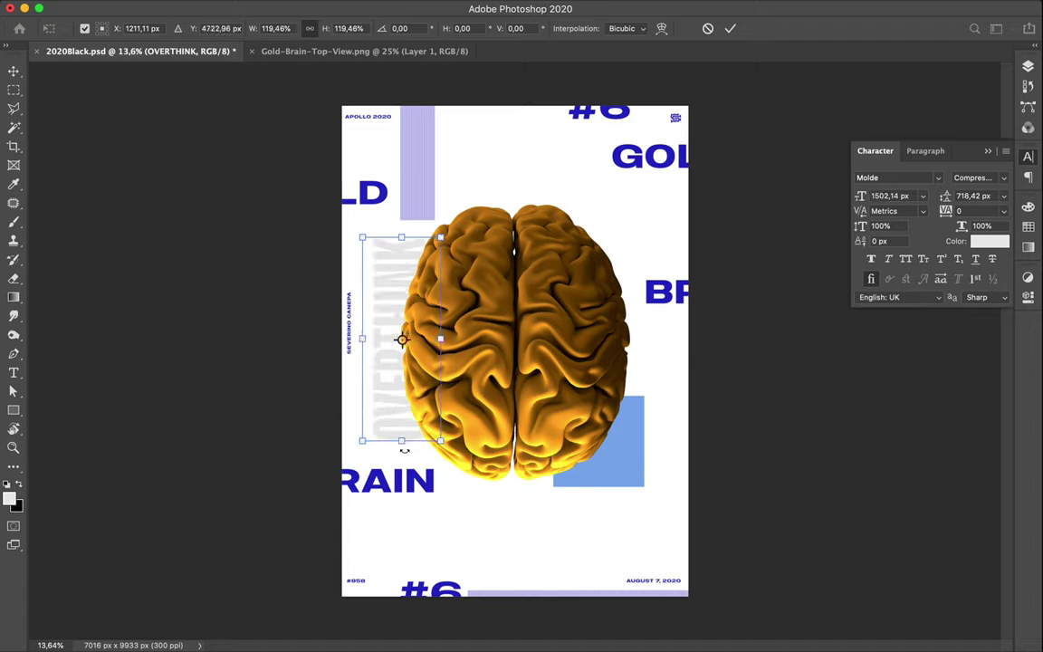
pyautogui.press('Return')
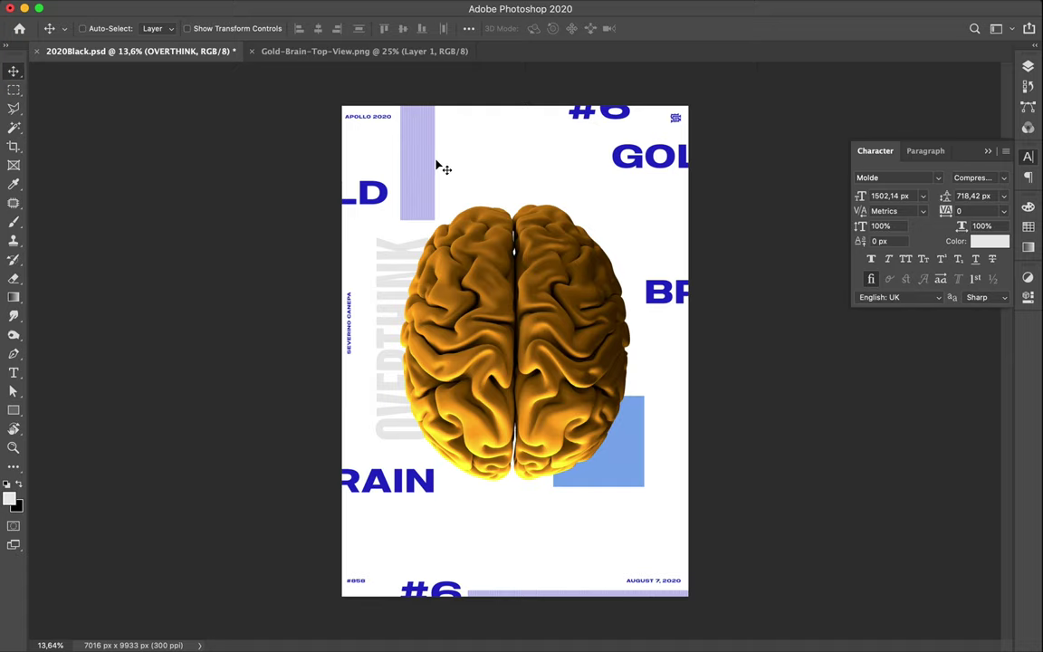
# Recolour the Rectangle 1 block a very pale blue from the swatches
pyautogui.click(629, 461)
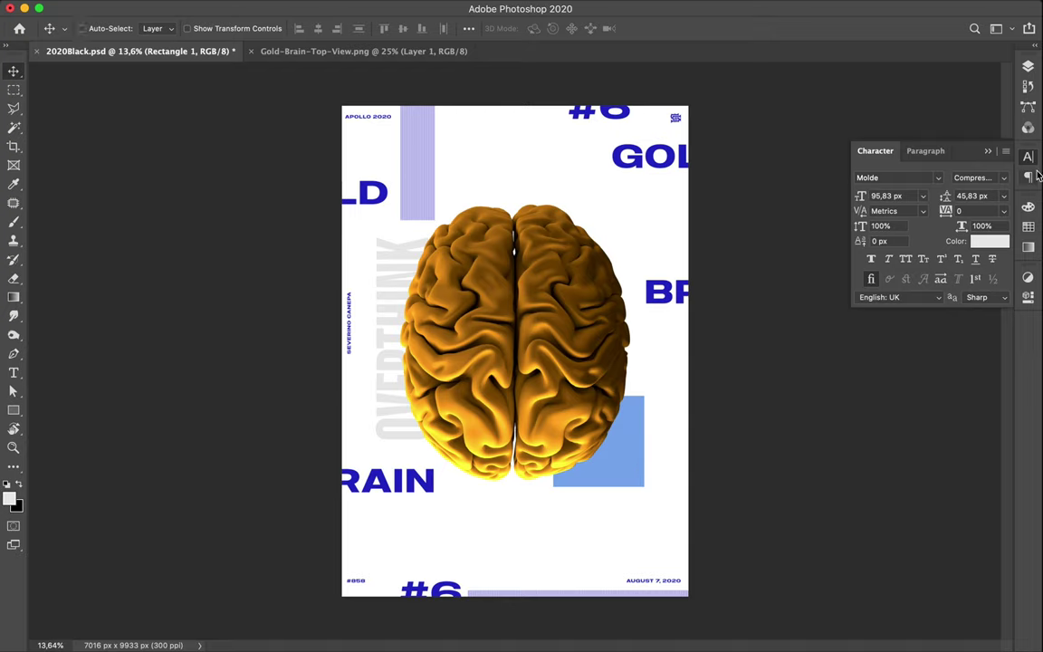
pyautogui.click(1029, 226)
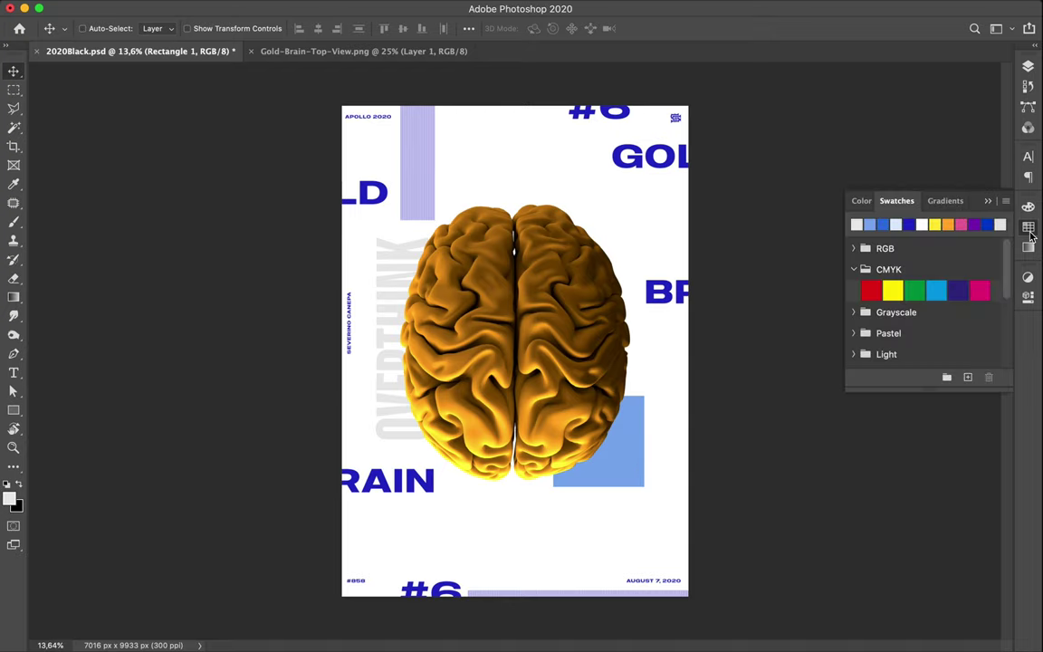
pyautogui.click(871, 224)
pyautogui.click(900, 225)
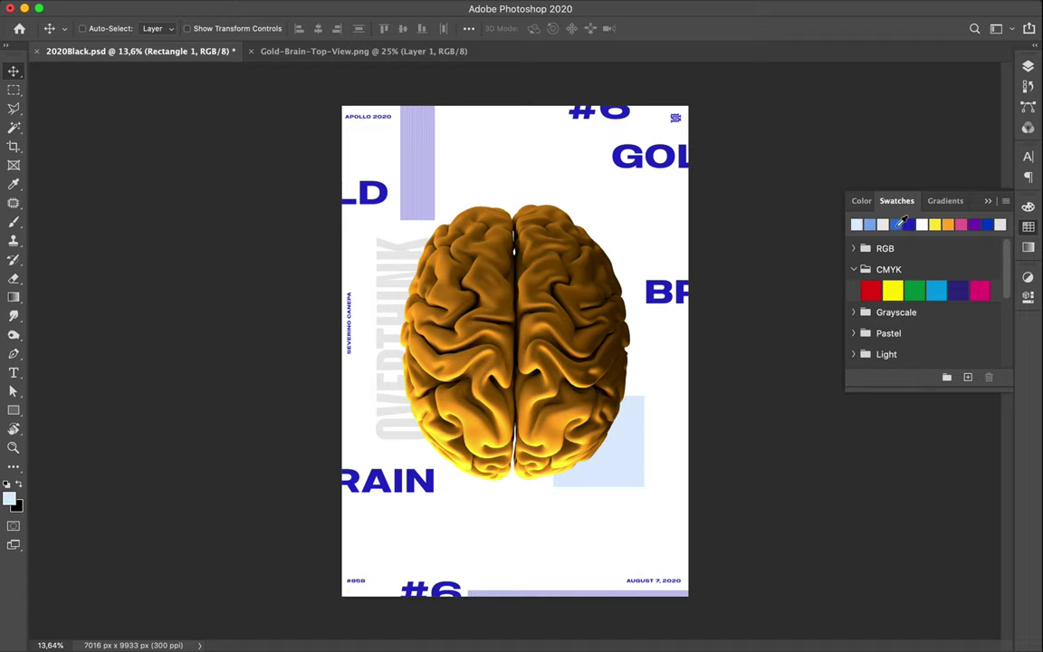
# Shift the pale blue rectangle slightly up and to the right
pyautogui.click(391, 341)
pyautogui.click(565, 404)
pyautogui.moveTo(627, 459); pyautogui.dragTo(635, 444)
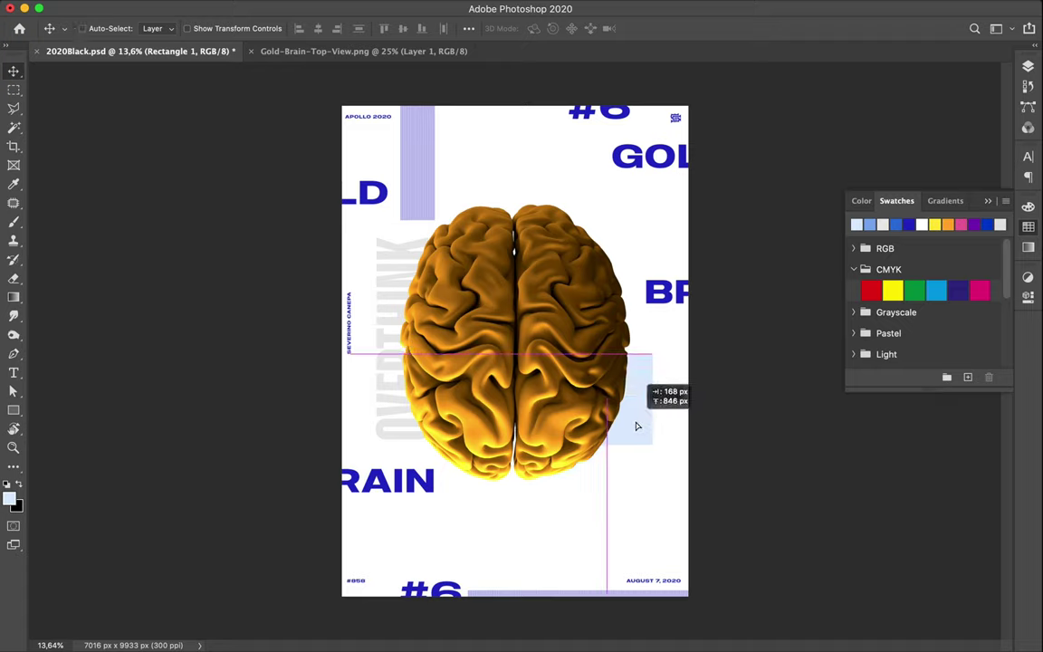
pyautogui.moveTo(636, 446); pyautogui.dragTo(631, 445)
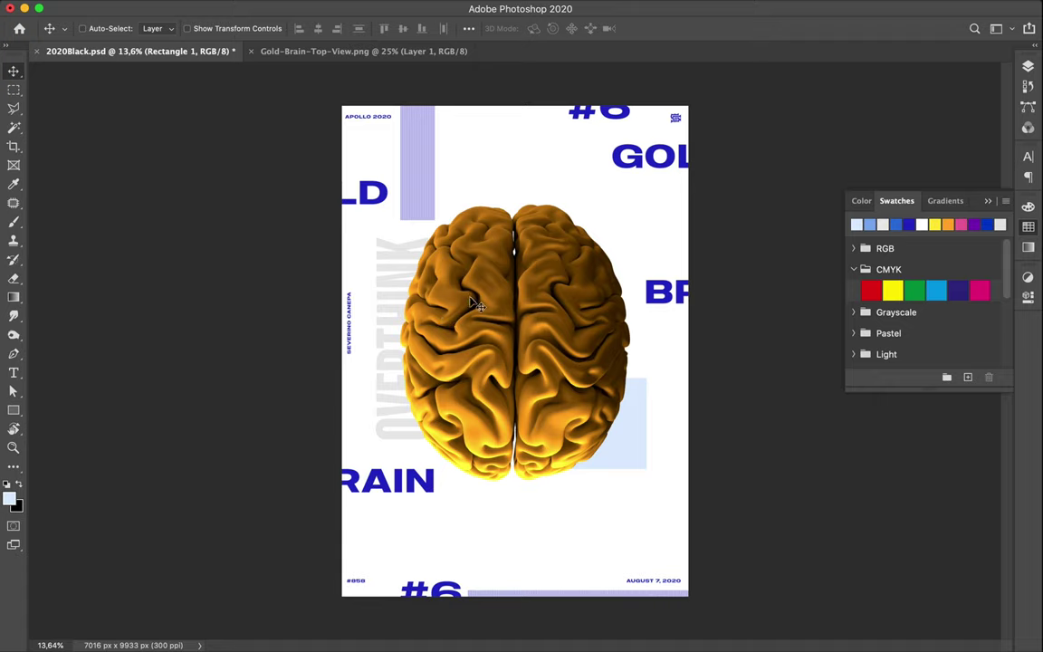
pyautogui.keyDown('ctrl'); pyautogui.click(431, 197); pyautogui.keyUp('ctrl')
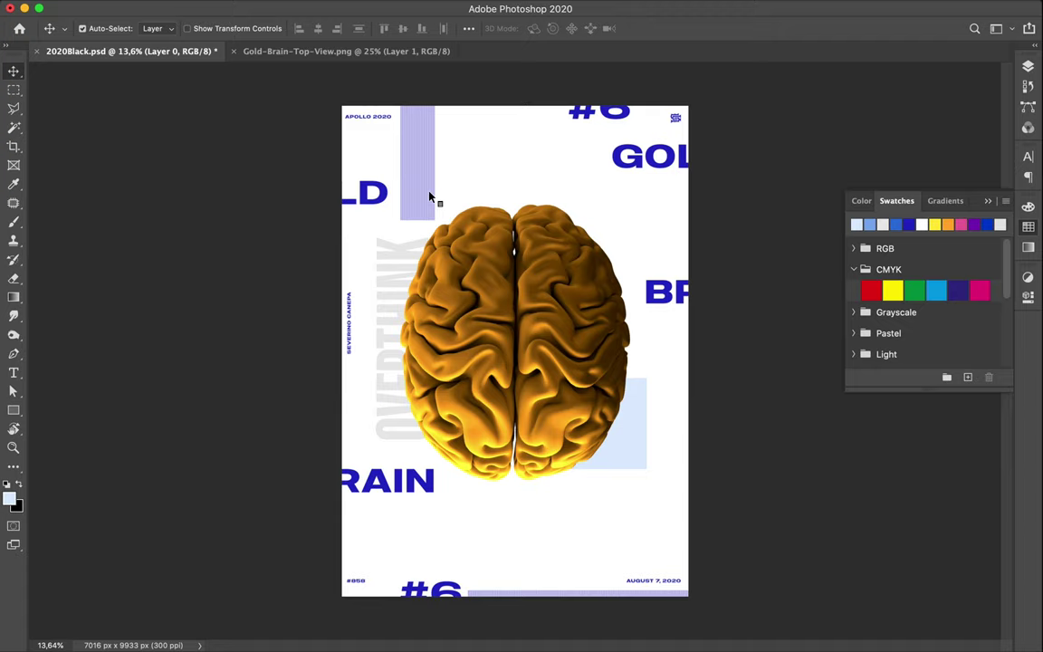
# Shift the white background layer slightly upward
pyautogui.moveTo(432, 197); pyautogui.dragTo(430, 156)
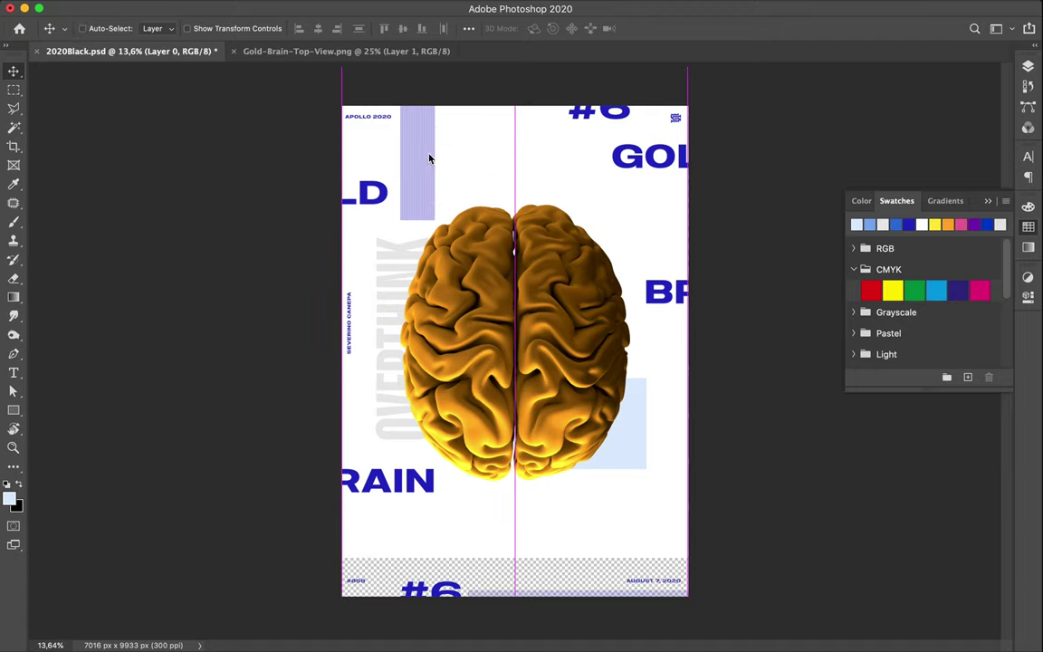
pyautogui.moveTo(429, 157); pyautogui.dragTo(429, 159)
pyautogui.press('super')
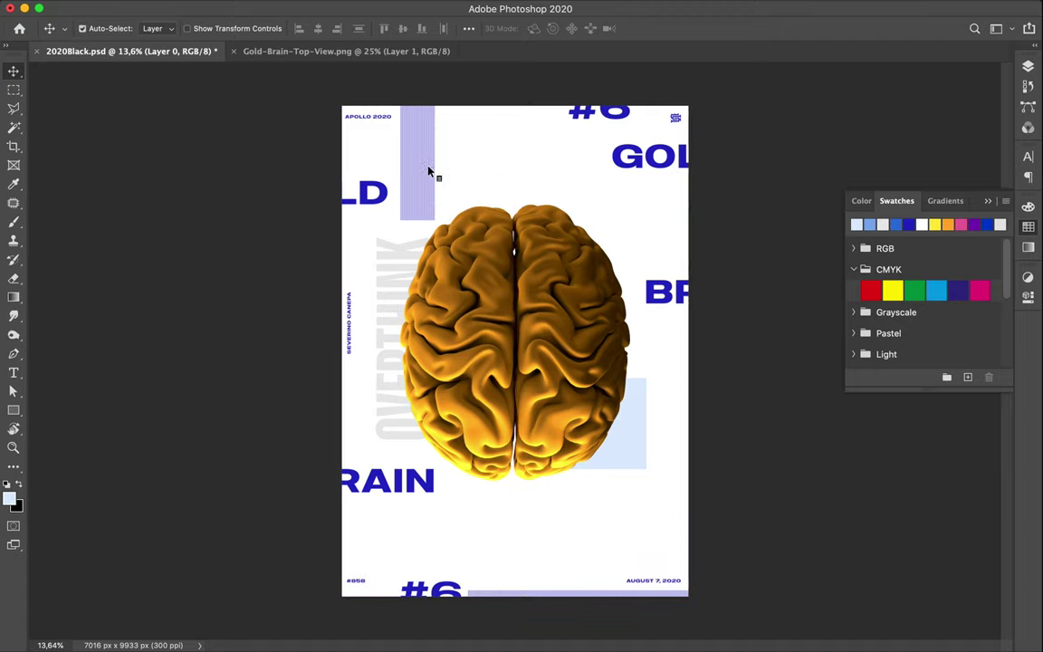
pyautogui.moveTo(425, 173); pyautogui.dragTo(425, 169)
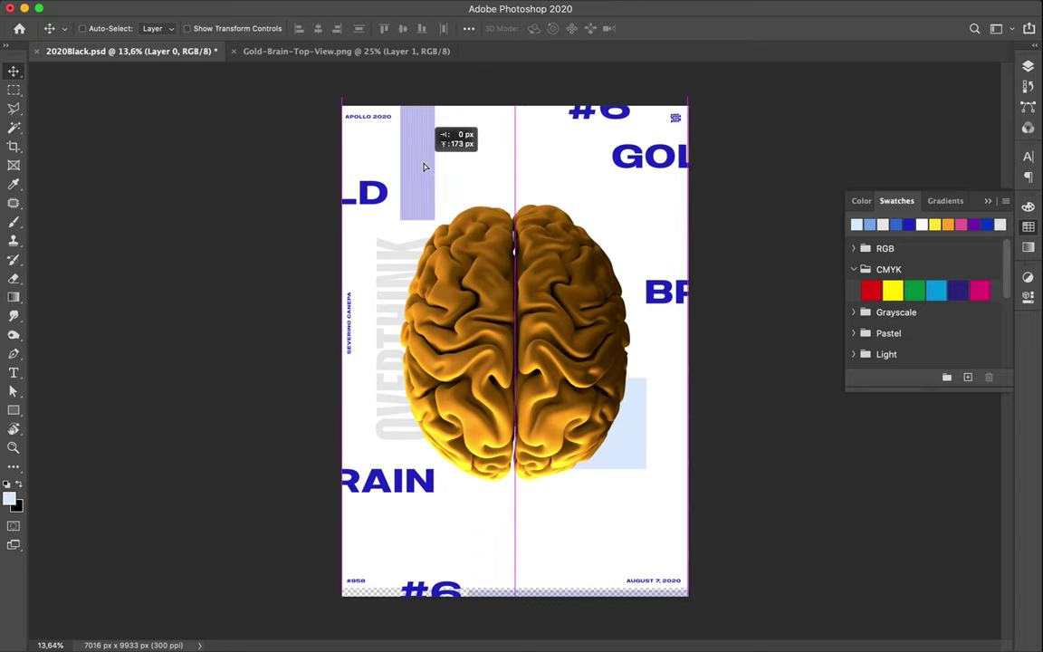
# Nudge the lavender Layer 3 bar right and up, higher above the brain
pyautogui.click(1028, 68)
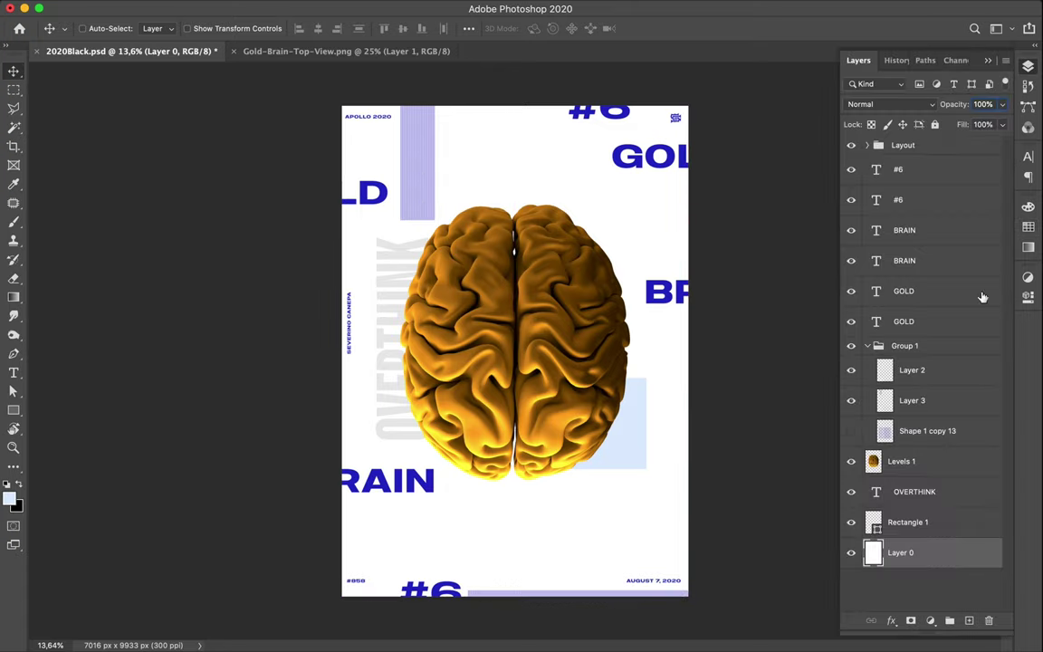
pyautogui.click(916, 404)
pyautogui.moveTo(434, 212); pyautogui.dragTo(437, 197)
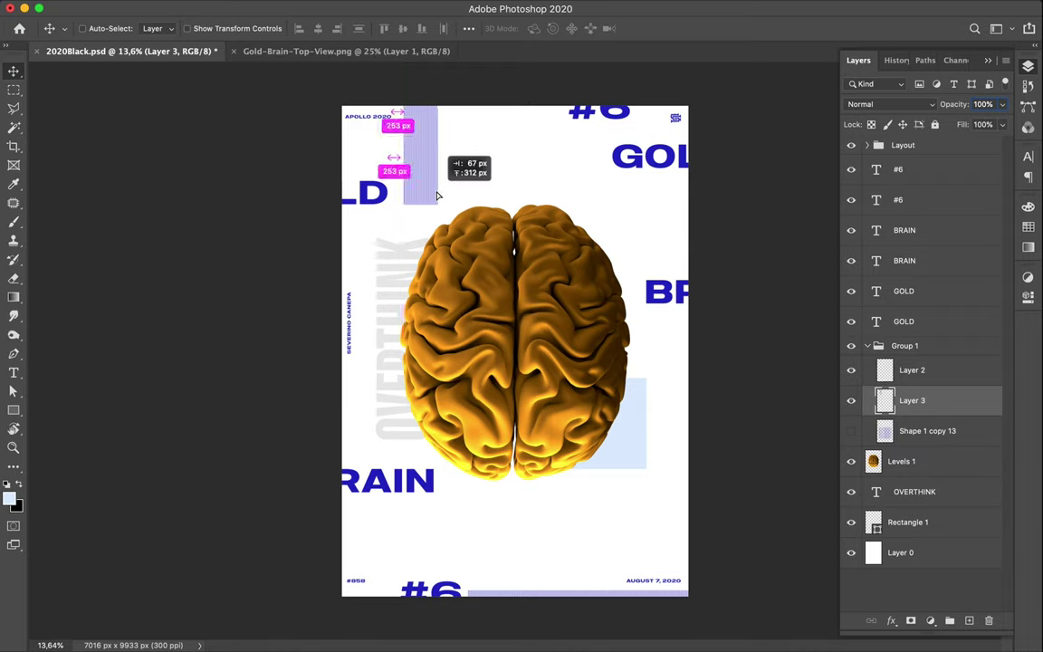
pyautogui.moveTo(437, 197); pyautogui.dragTo(437, 194)
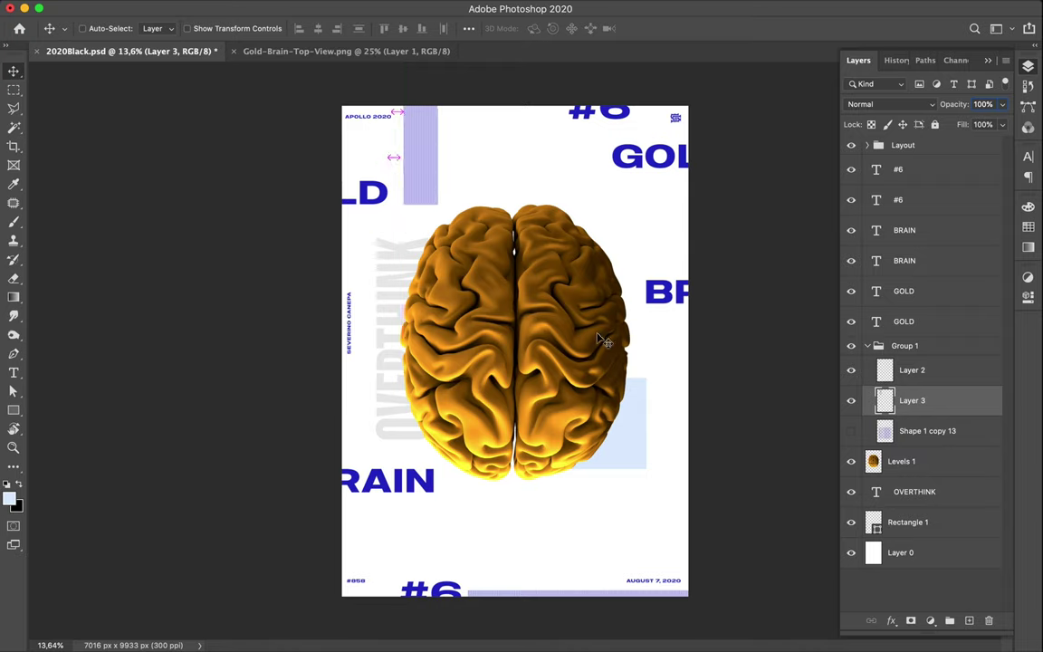
pyautogui.press('super')
pyautogui.keyDown('super'); pyautogui.click(614, 270); pyautogui.keyUp('super')
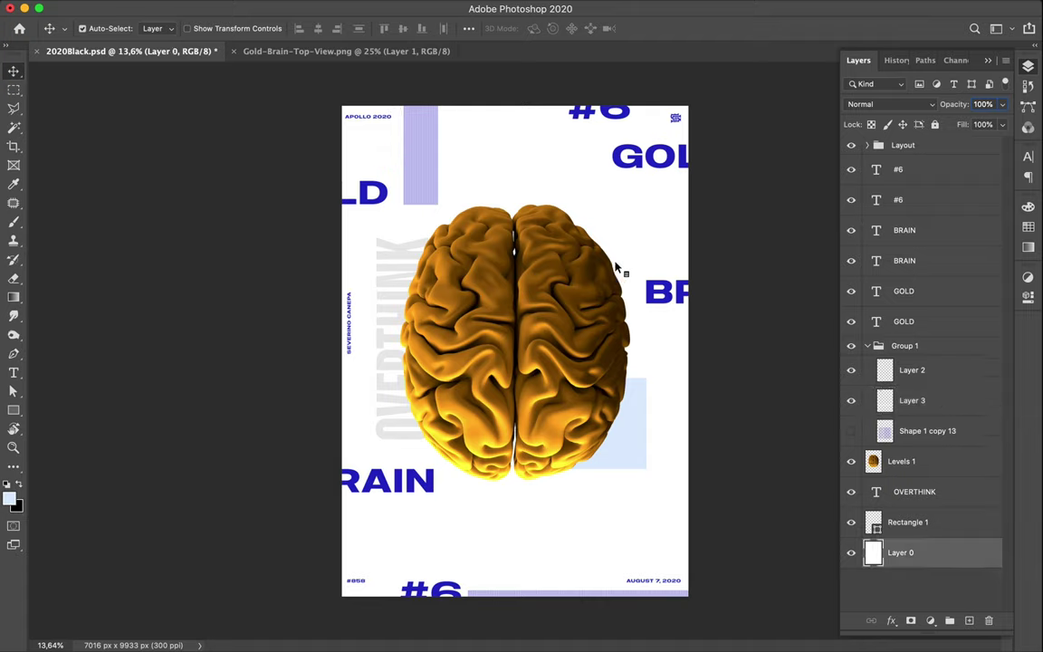
pyautogui.click(925, 460)
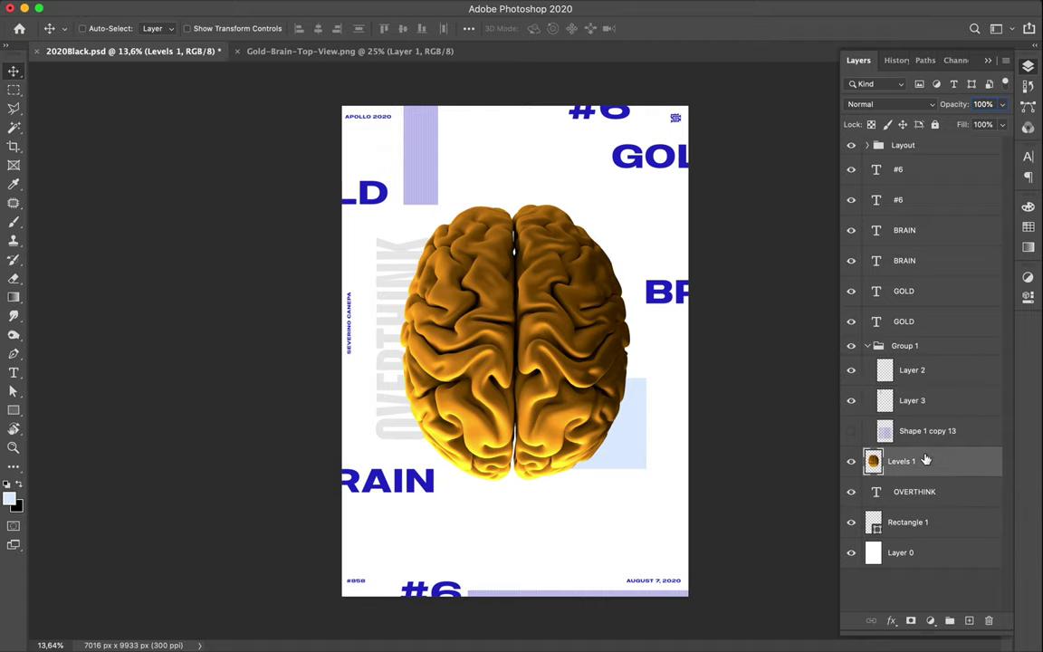
pyautogui.press('u')
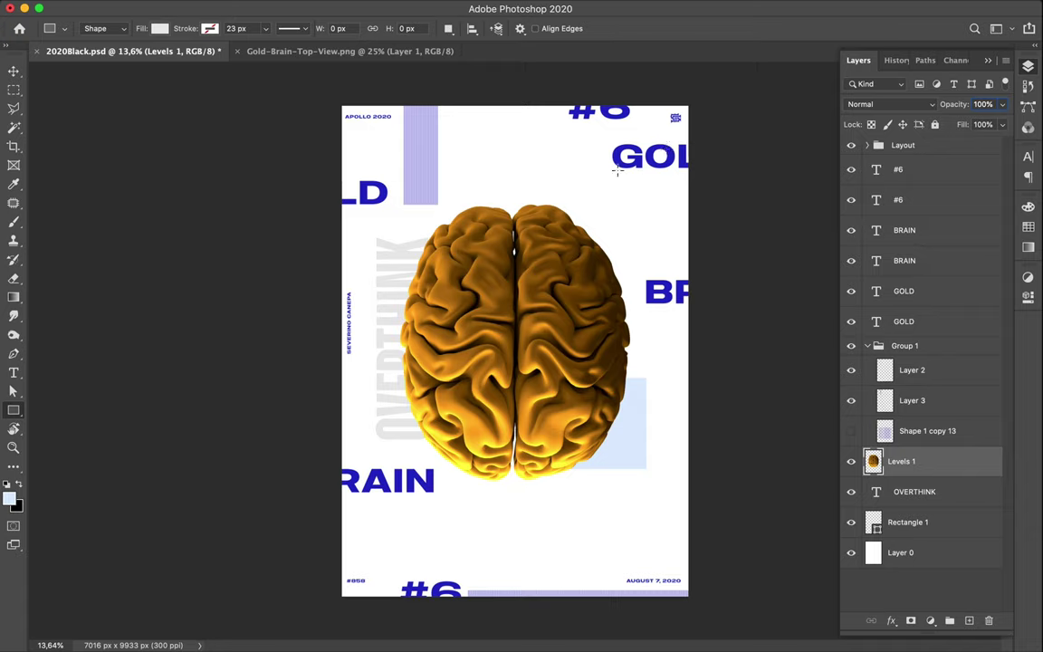
# Draw a tall white-filled rectangle over the brain's upper right
pyautogui.moveTo(593, 174)
pyautogui.mouseDown()
pyautogui.moveTo(634, 356)
pyautogui.moveTo(638, 276)
pyautogui.mouseUp()
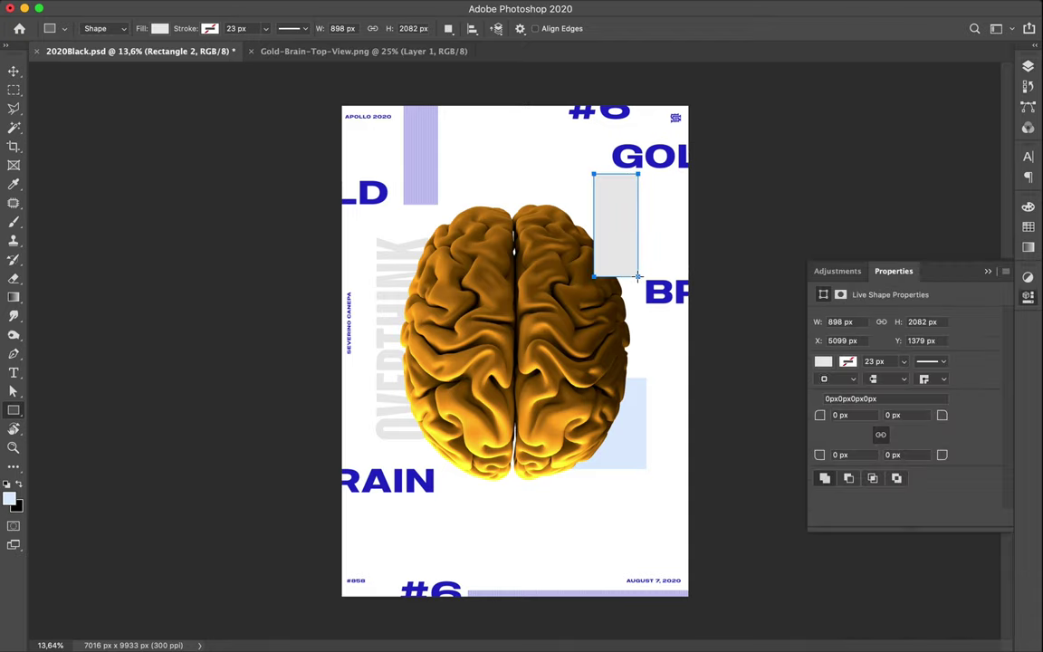
pyautogui.click(159, 28)
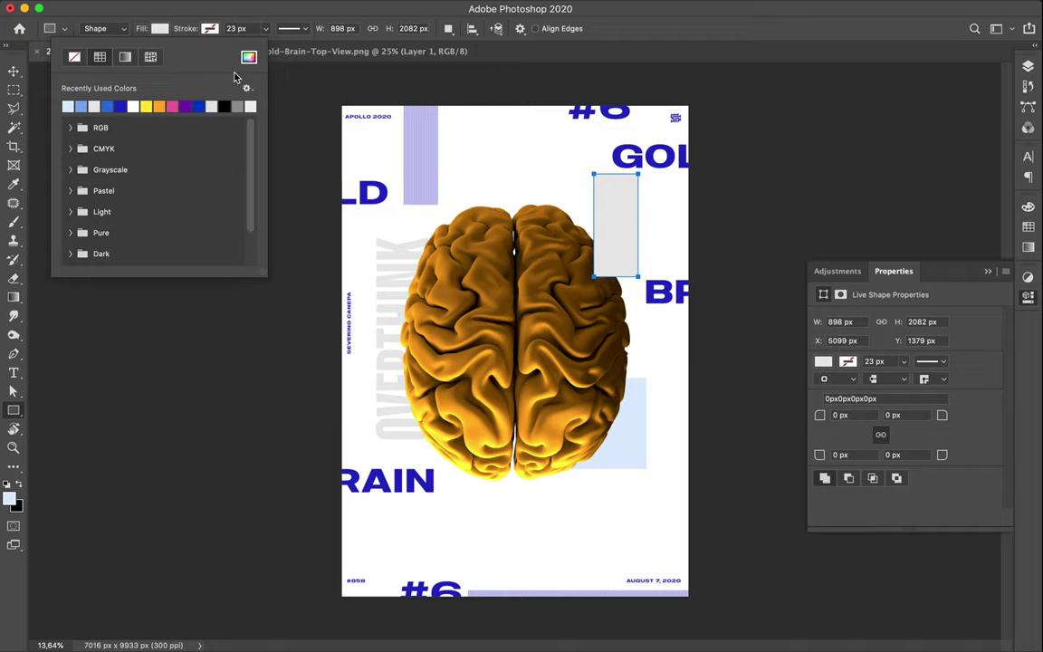
pyautogui.click(133, 106)
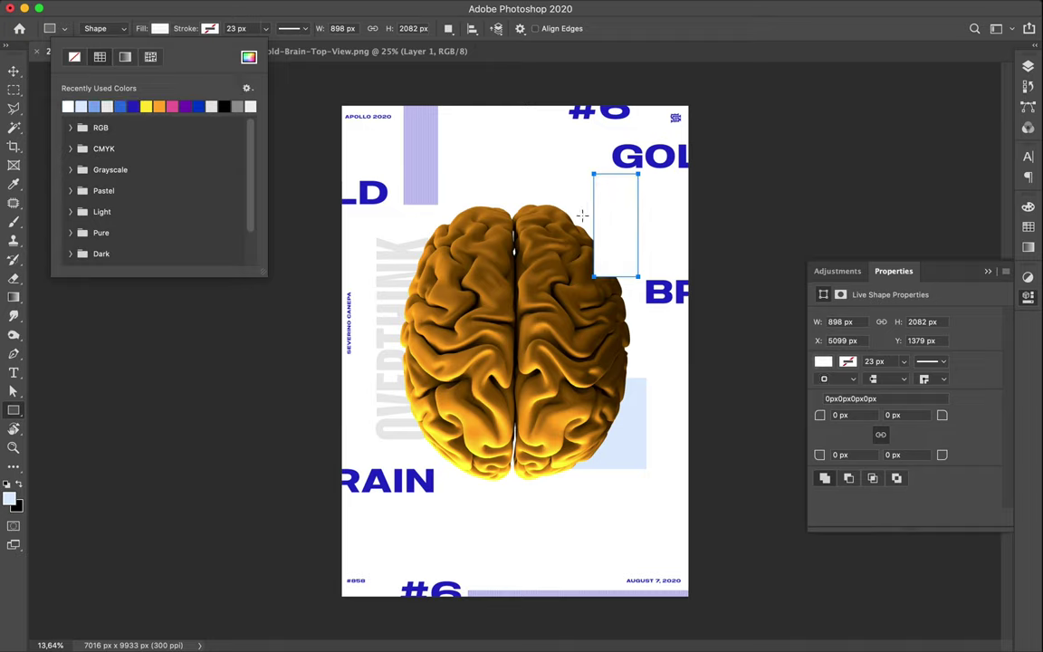
pyautogui.press('v')
# Rotate the white rectangle about 30° and set it into the brain's upper-right edge
pyautogui.hotkey('ctrl', 't')
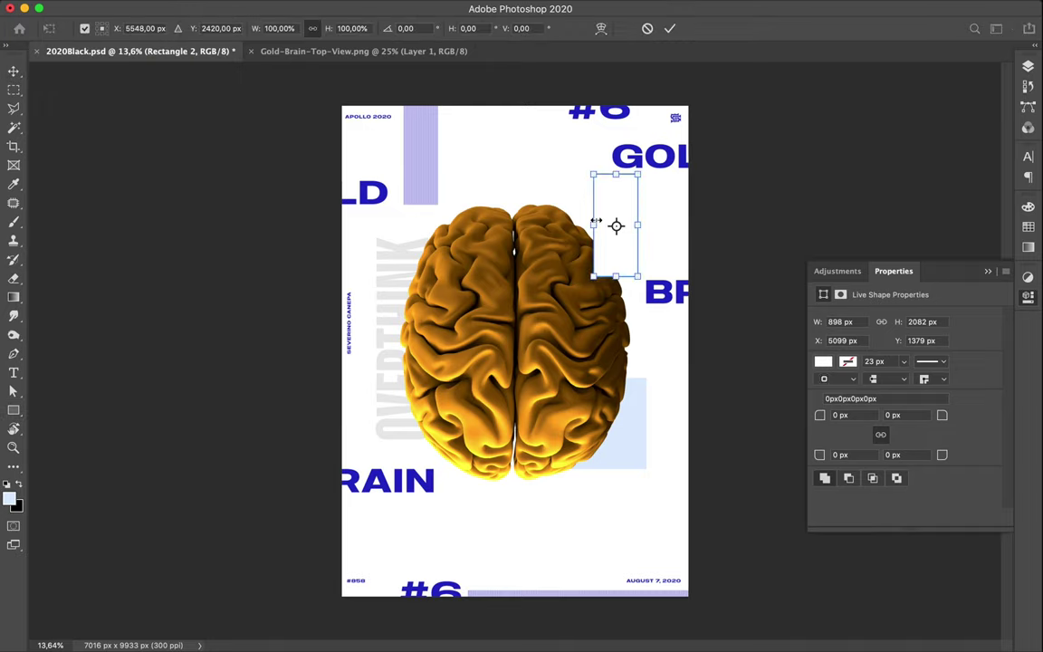
pyautogui.moveTo(581, 169); pyautogui.dragTo(616, 161)
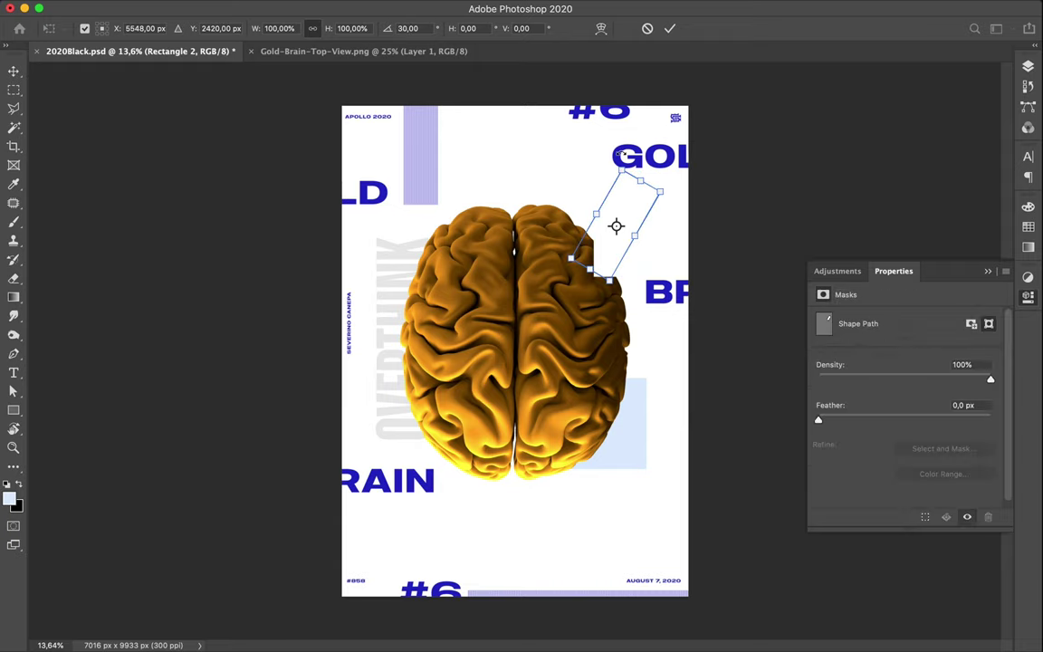
pyautogui.moveTo(617, 226); pyautogui.dragTo(621, 215)
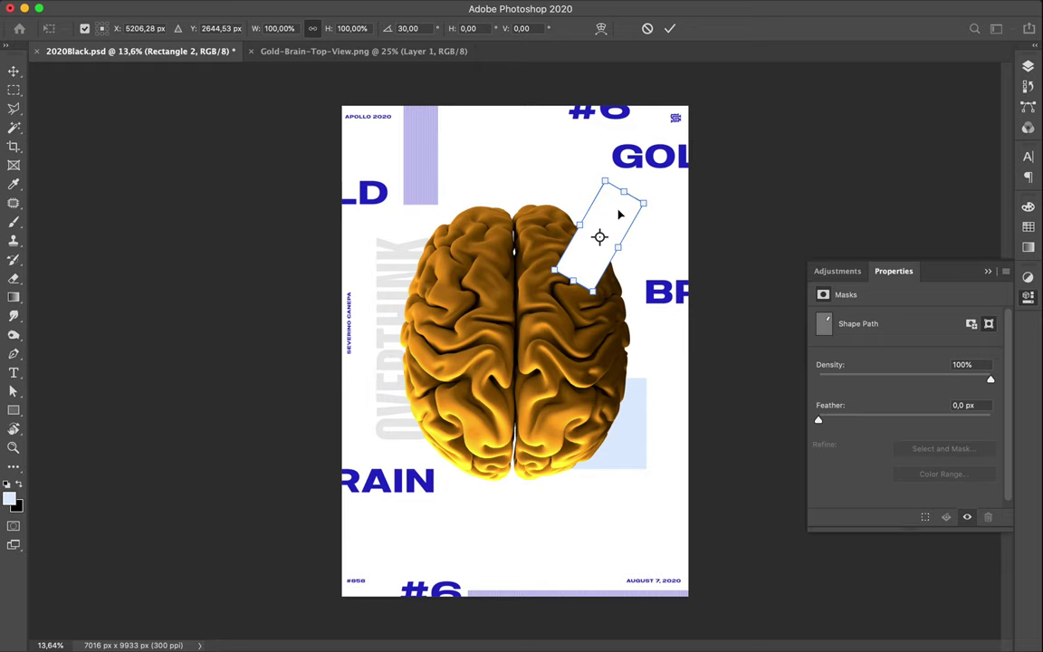
pyautogui.press('Return')
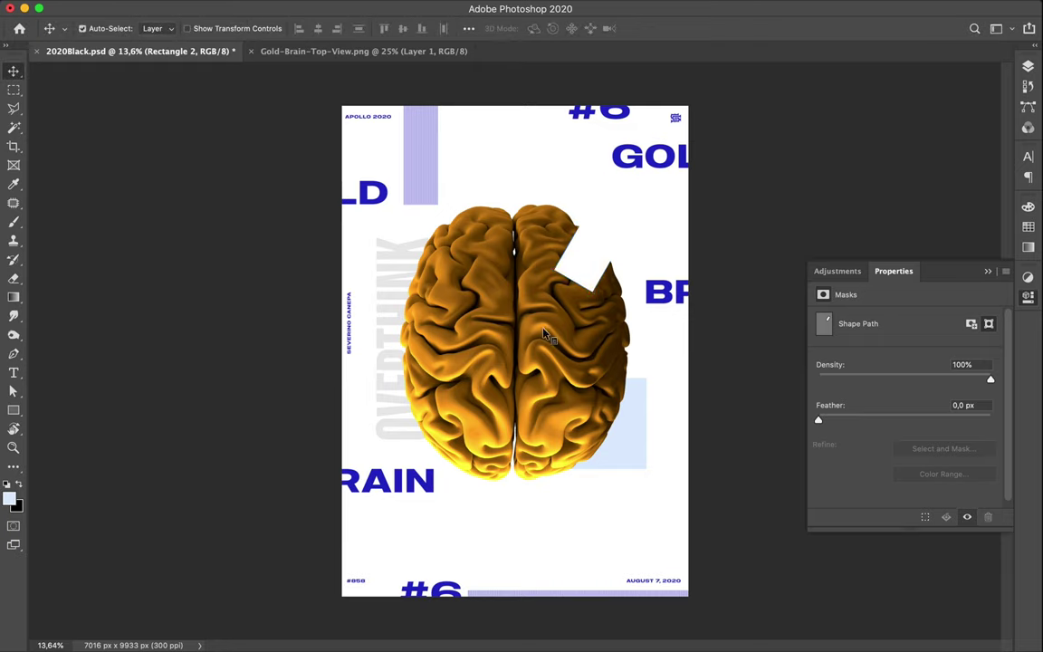
pyautogui.click(544, 335)
pyautogui.press('m')
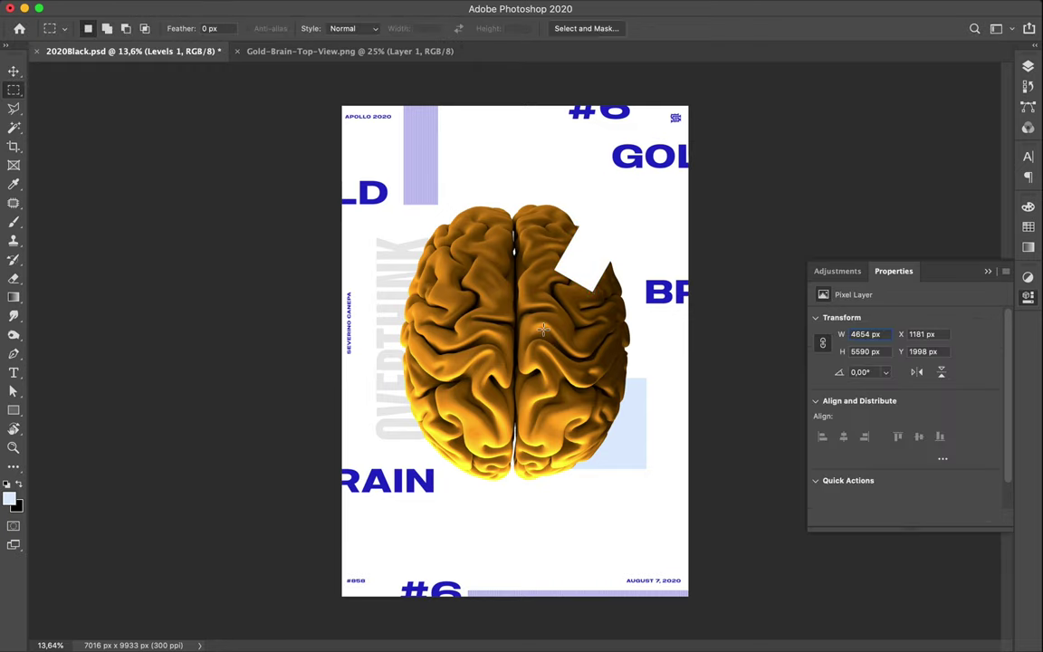
# Copy the marqueed left brain half to Layer 4 and shift it down-left
pyautogui.moveTo(399, 196); pyautogui.dragTo(516, 521)
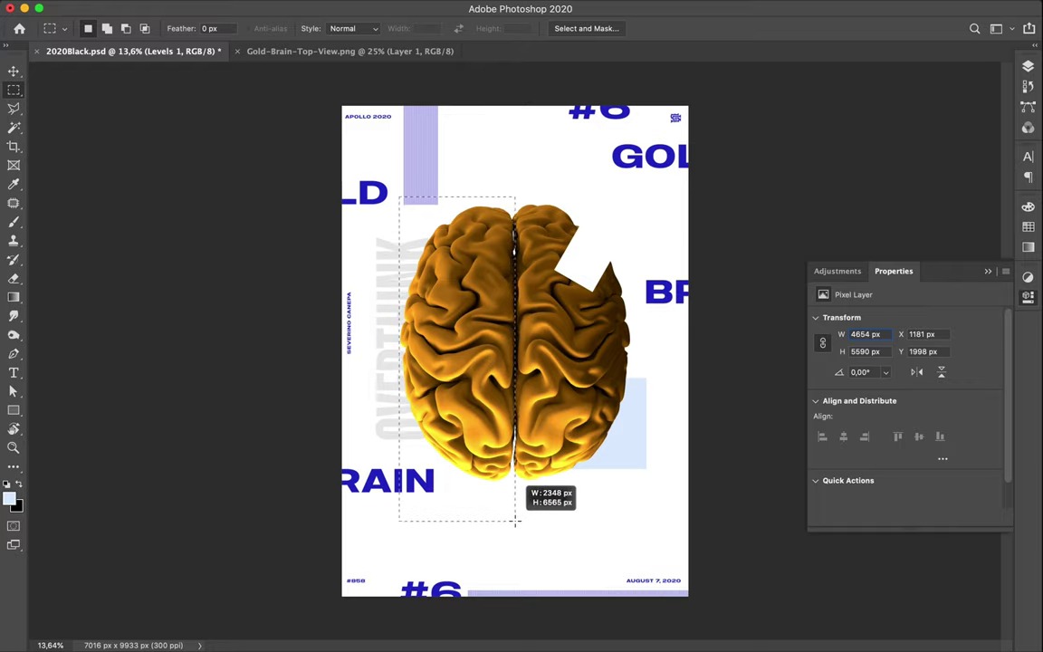
pyautogui.moveTo(516, 521); pyautogui.dragTo(516, 521)
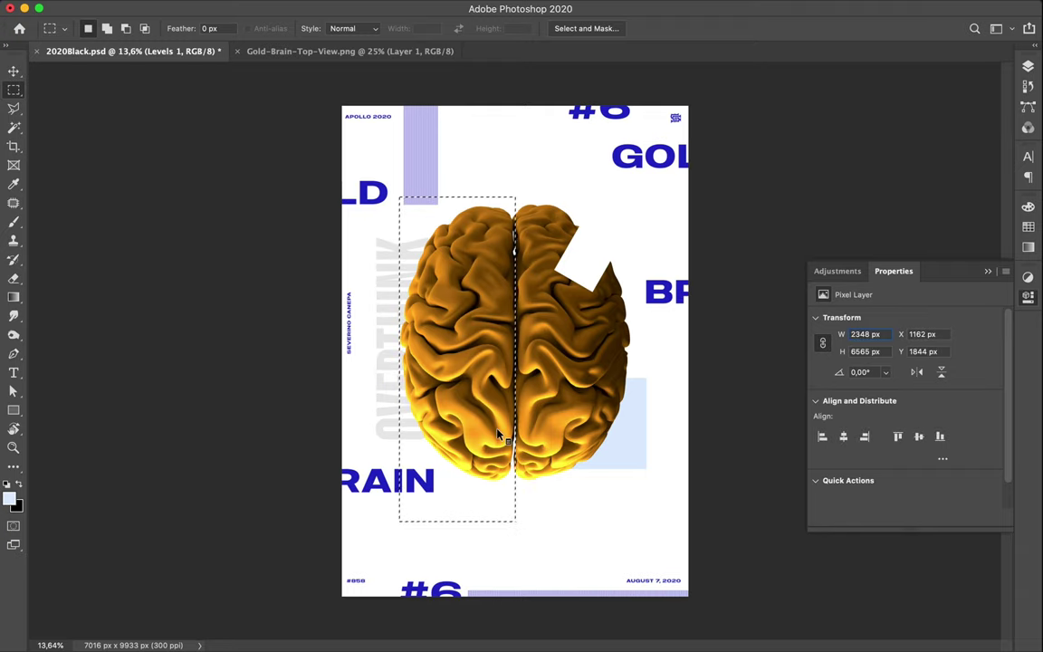
pyautogui.hotkey('ctrl', 'v')
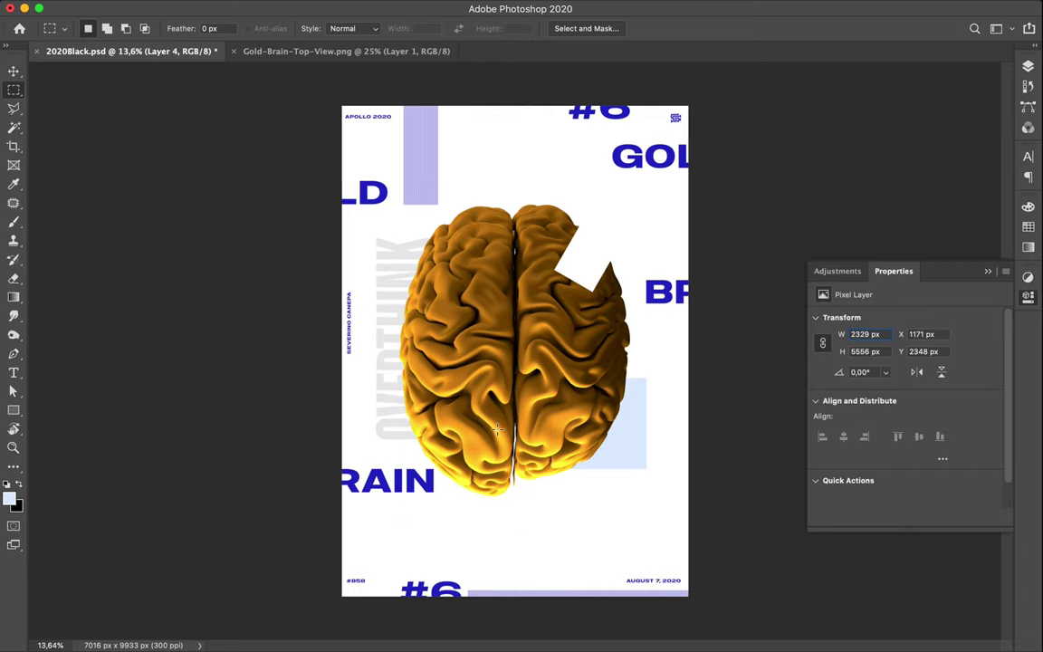
pyautogui.press('v')
pyautogui.moveTo(492, 417); pyautogui.dragTo(478, 450)
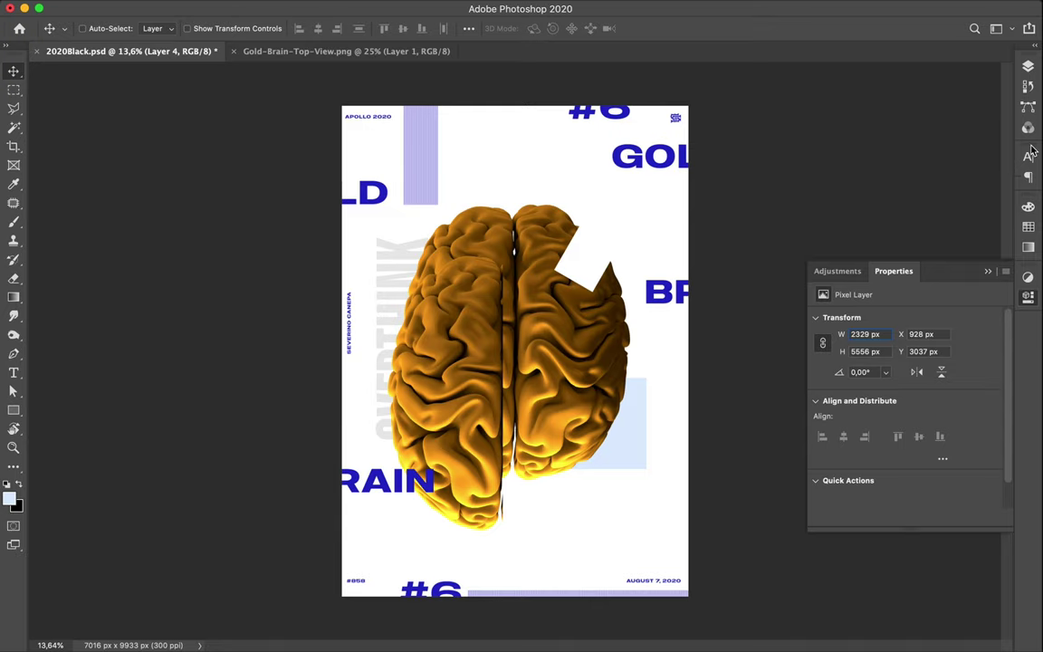
pyautogui.click(1028, 67)
pyautogui.scroll(-1, 941, 362)
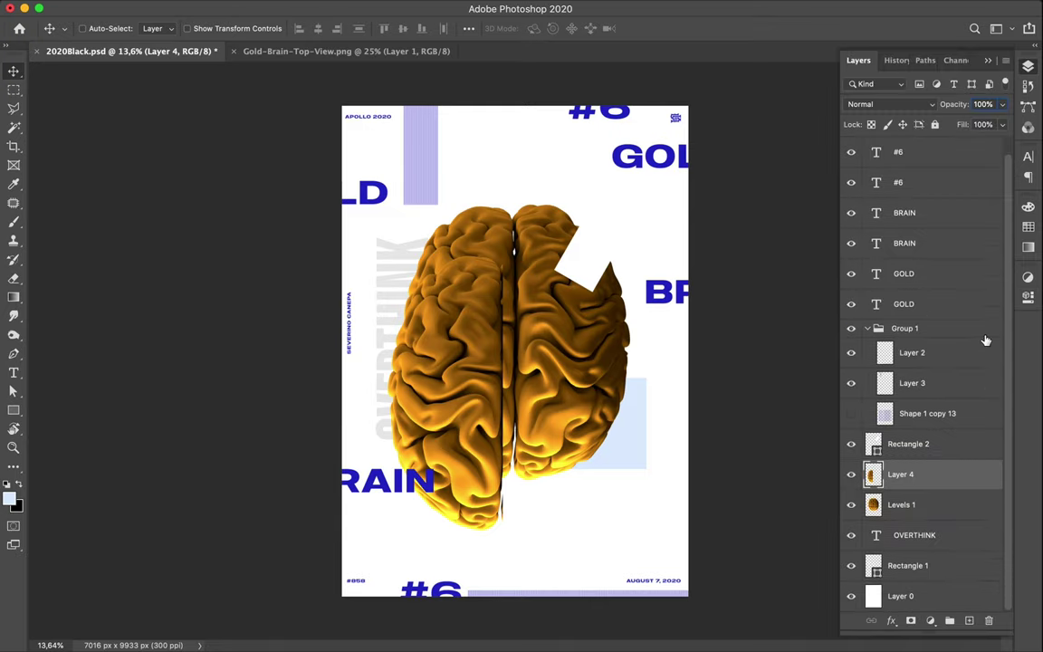
# Move Layer 4 above the background and scale the brain to about 80%, shifted left
pyautogui.moveTo(932, 475); pyautogui.dragTo(925, 595)
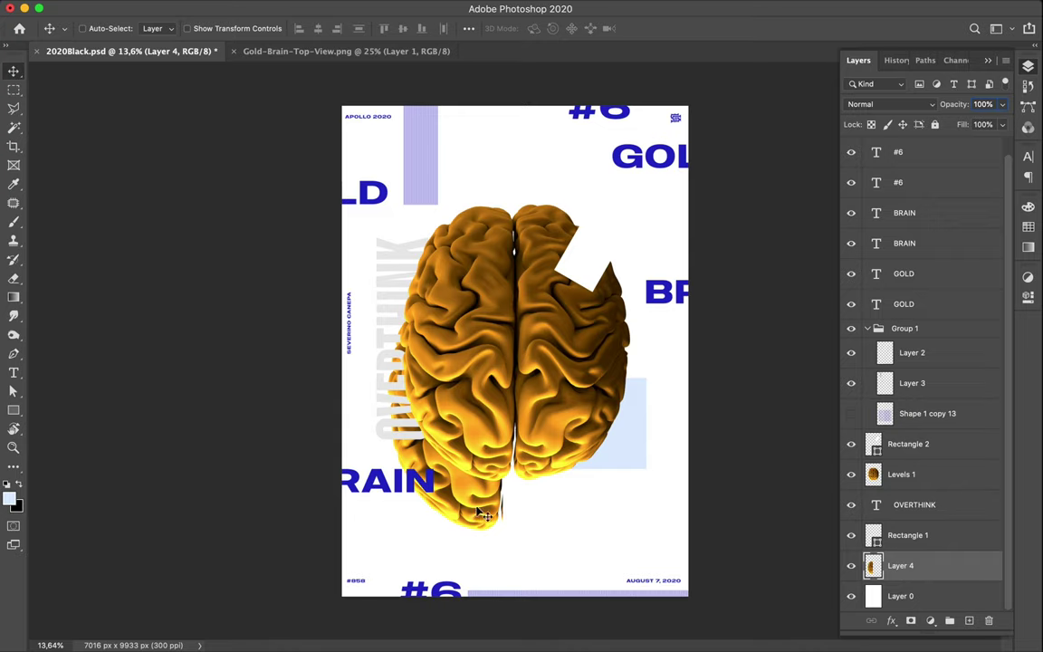
pyautogui.moveTo(485, 515); pyautogui.dragTo(450, 460)
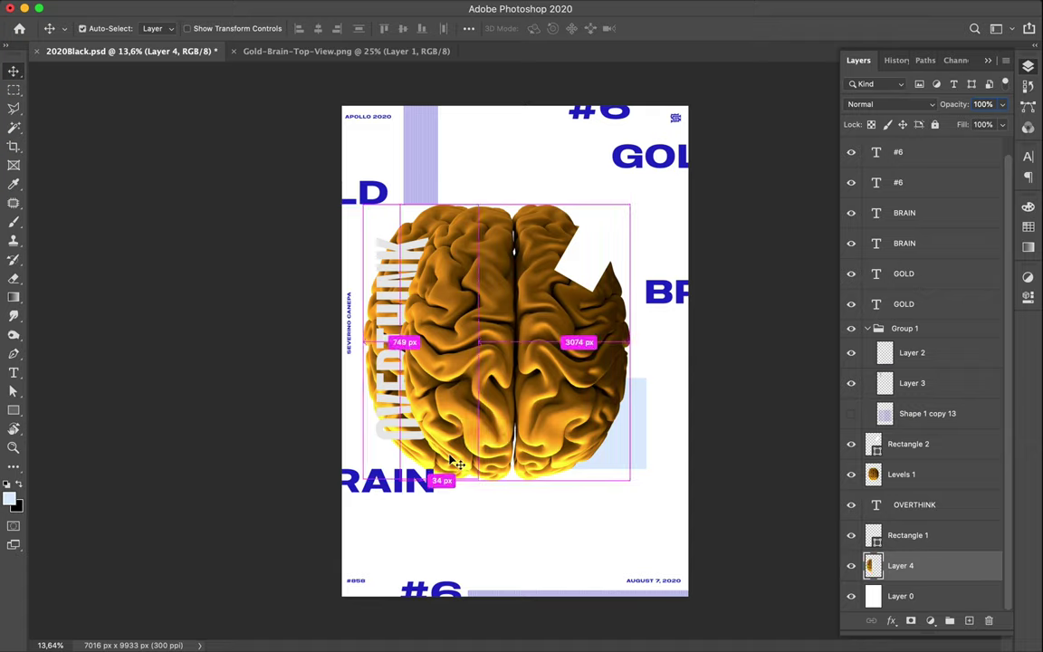
pyautogui.hotkey('ctrl', 't')
pyautogui.moveTo(422, 201); pyautogui.dragTo(425, 228)
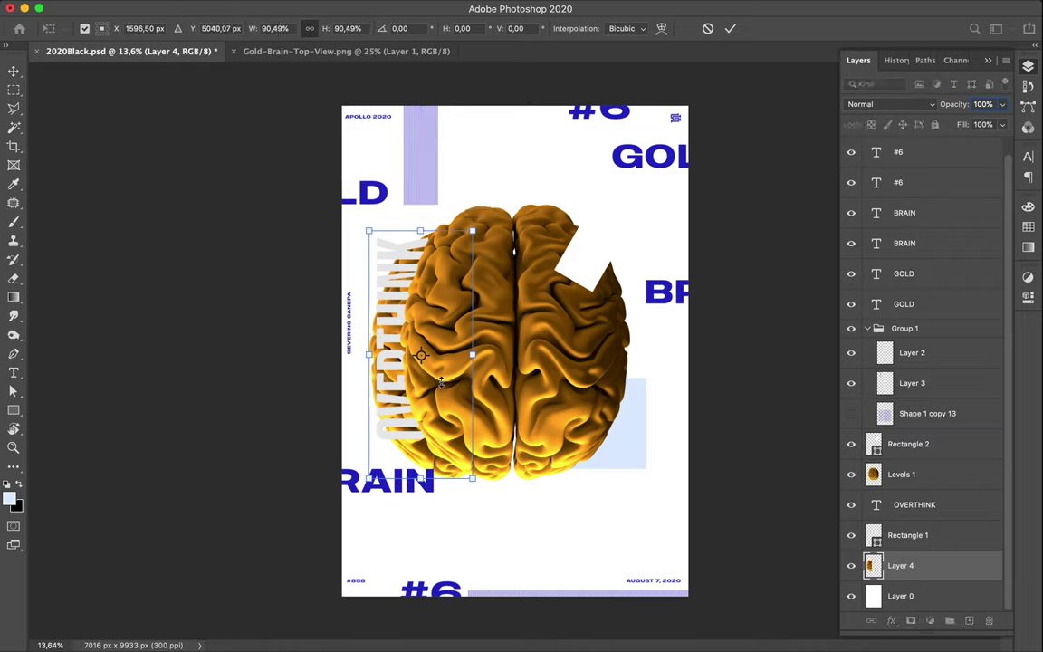
pyautogui.moveTo(422, 472); pyautogui.dragTo(424, 449)
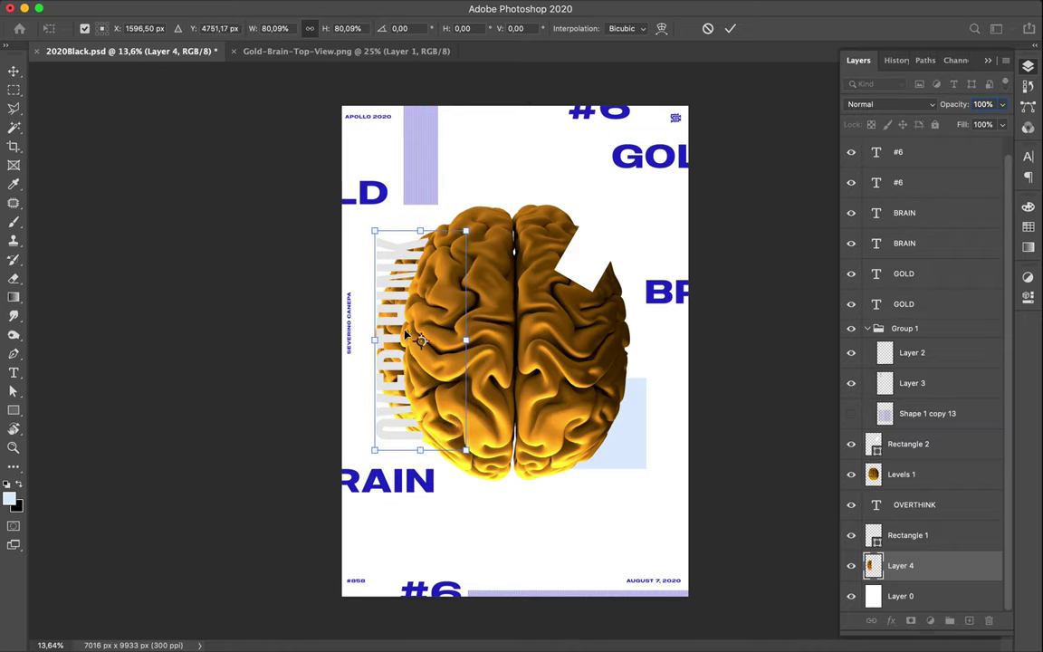
pyautogui.moveTo(398, 336); pyautogui.dragTo(387, 335)
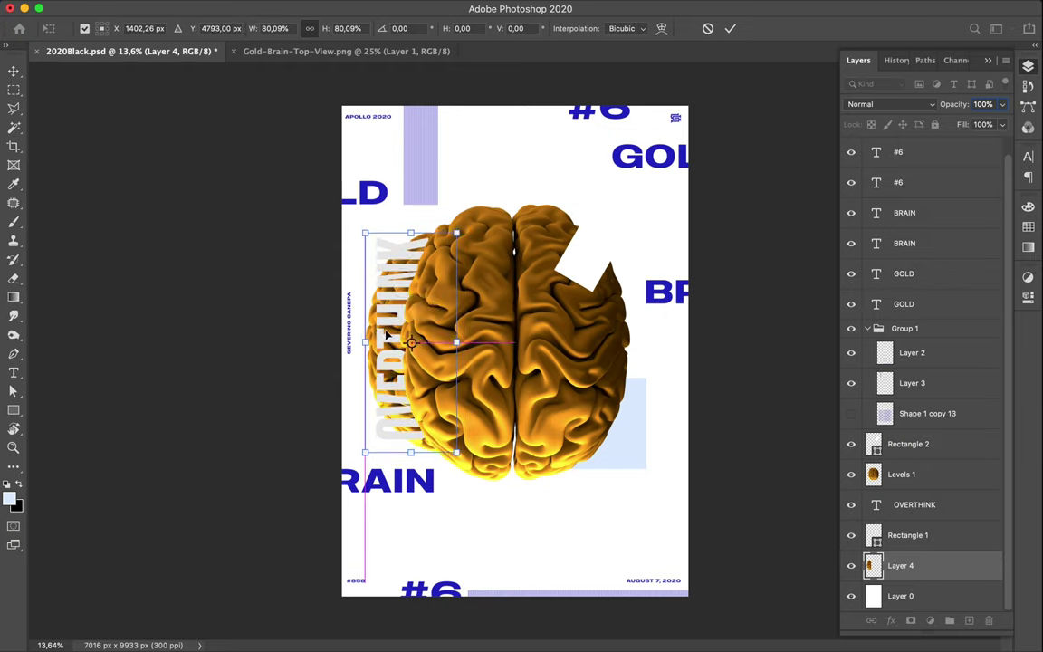
pyautogui.press('Return')
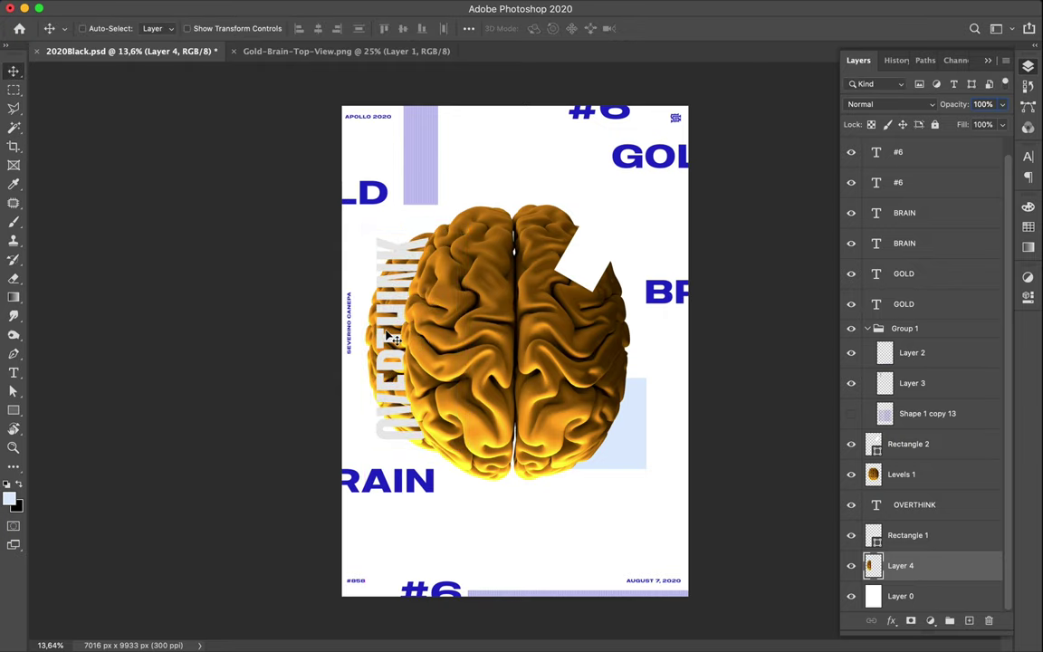
# Alt-drag a copy of the brain so it peeks in at the poster's right edge
pyautogui.press('alt')
pyautogui.moveTo(441, 338); pyautogui.dragTo(674, 332)
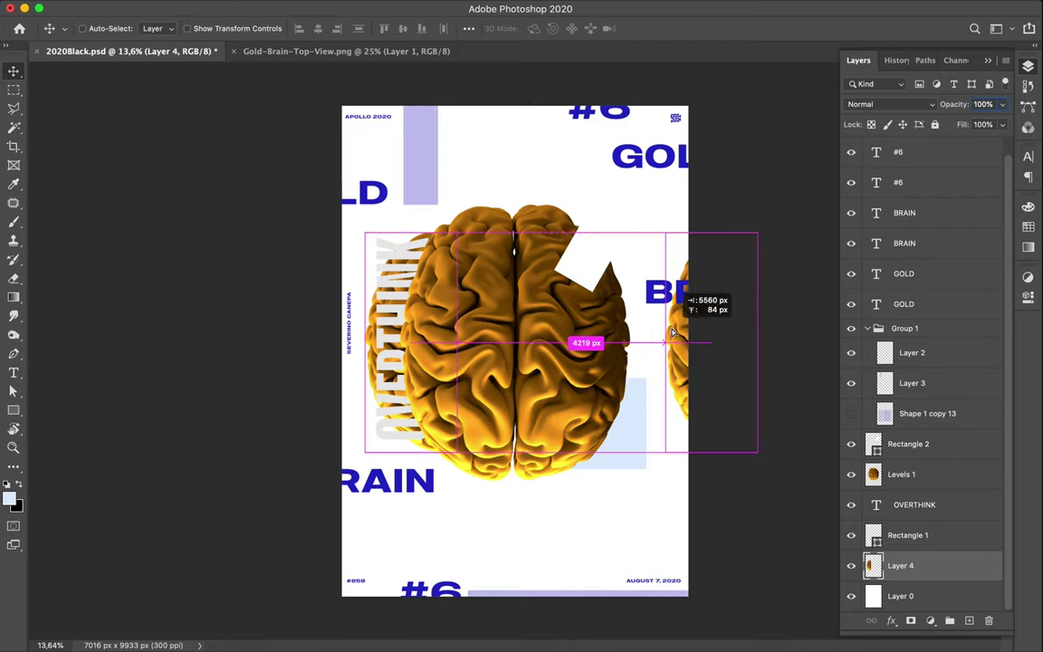
pyautogui.moveTo(673, 332); pyautogui.dragTo(668, 331)
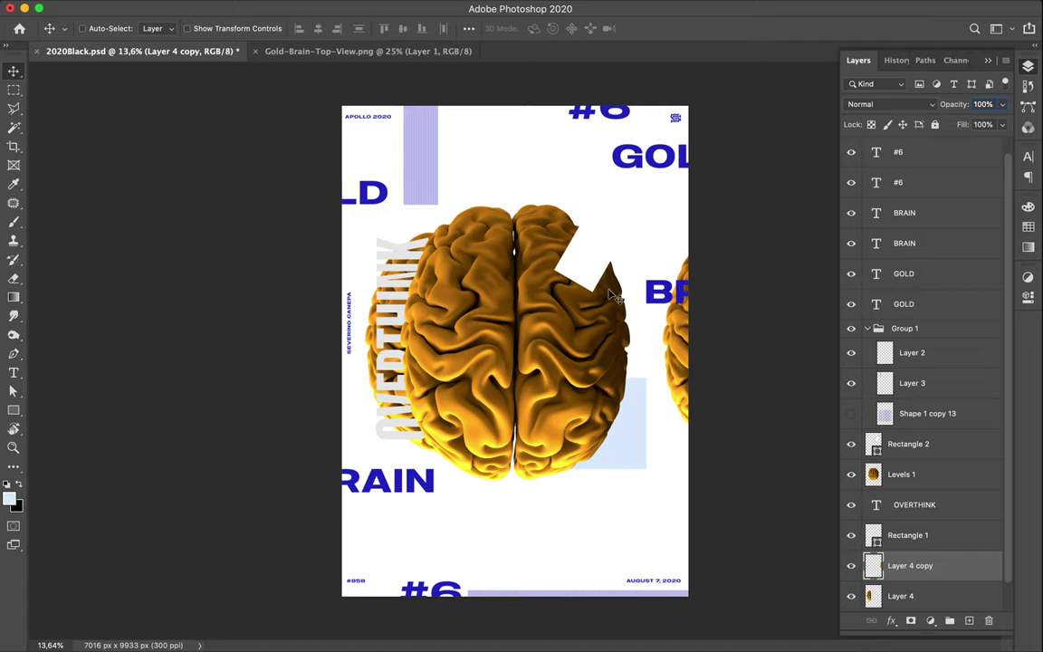
pyautogui.click(604, 238)
pyautogui.moveTo(605, 234); pyautogui.dragTo(592, 257)
pyautogui.press('super')
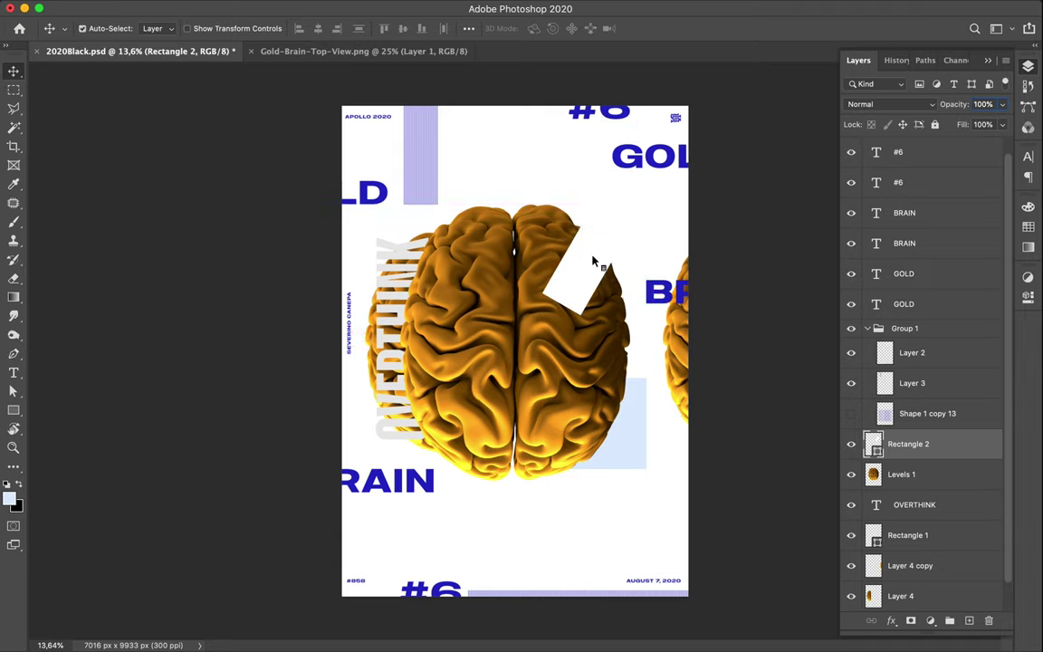
pyautogui.keyDown('super'); pyautogui.click(620, 435); pyautogui.keyUp('super')
pyautogui.press('m')
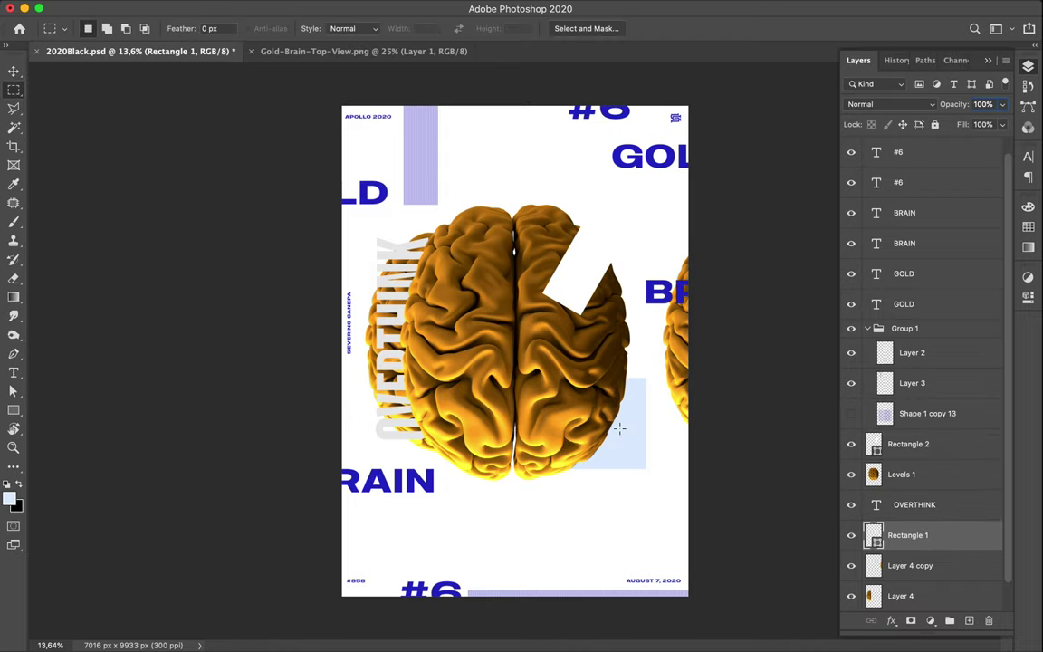
pyautogui.press('u')
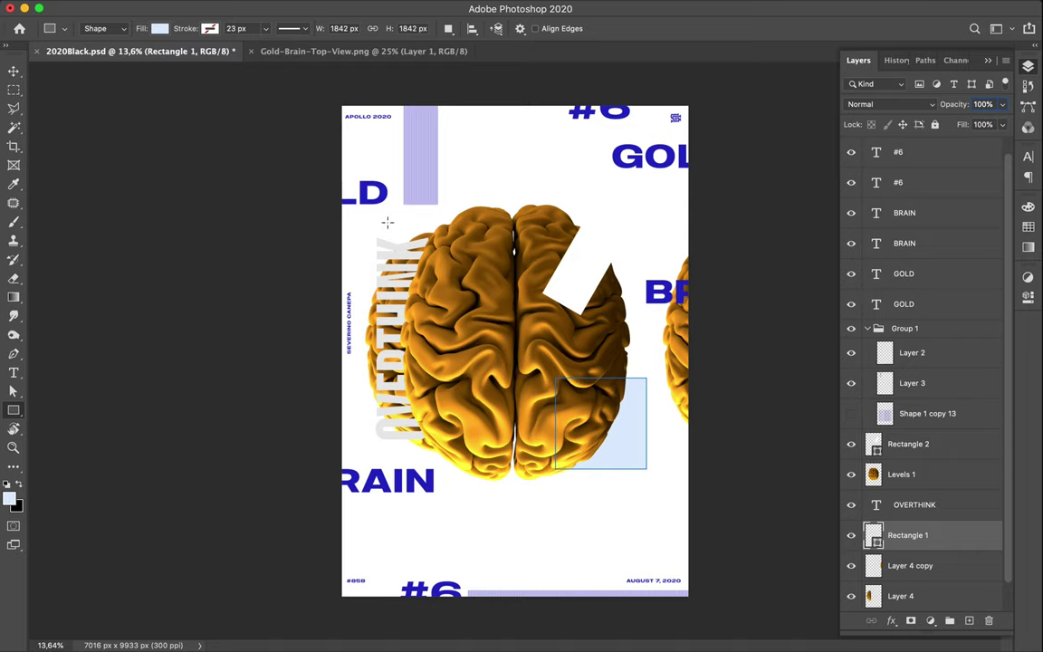
pyautogui.moveTo(362, 224); pyautogui.dragTo(480, 464)
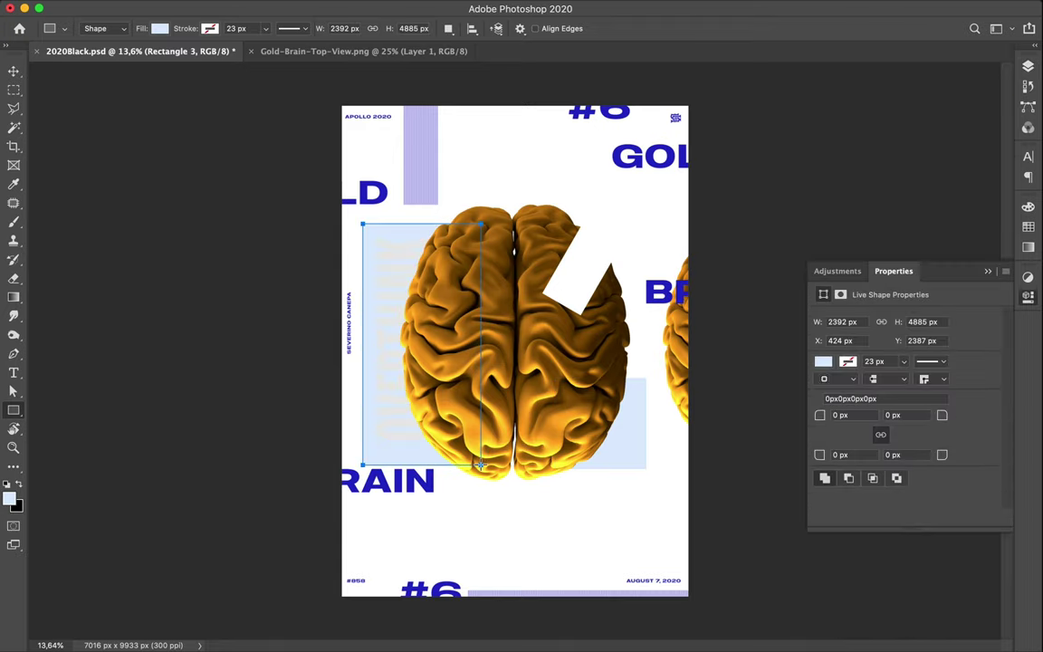
pyautogui.press('F7')
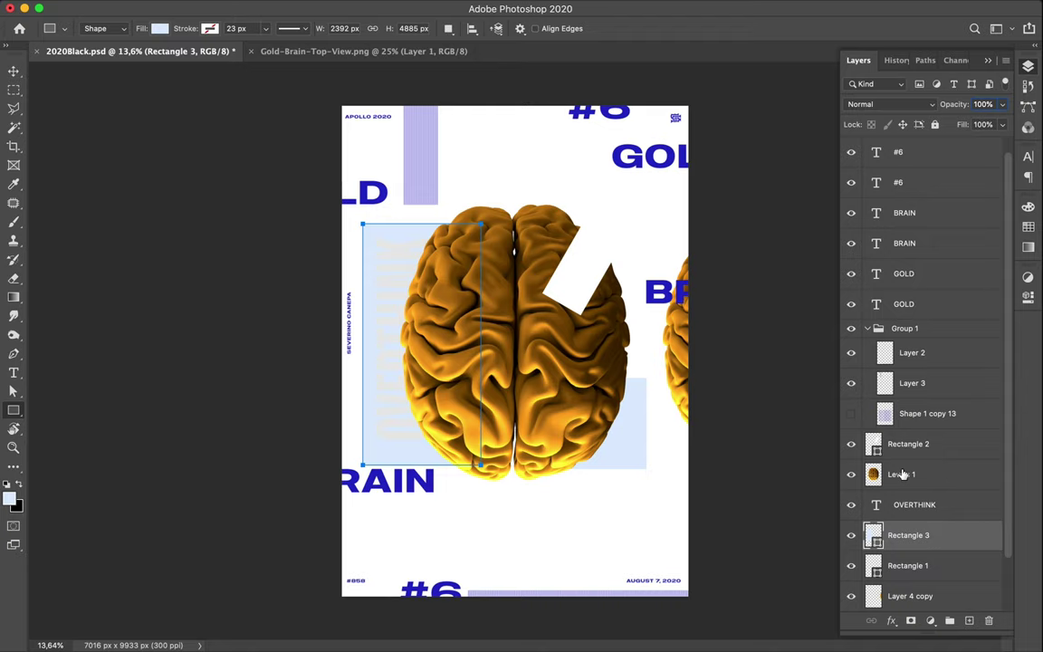
pyautogui.scroll(-2, 903, 473)
pyautogui.moveTo(903, 477); pyautogui.dragTo(906, 576)
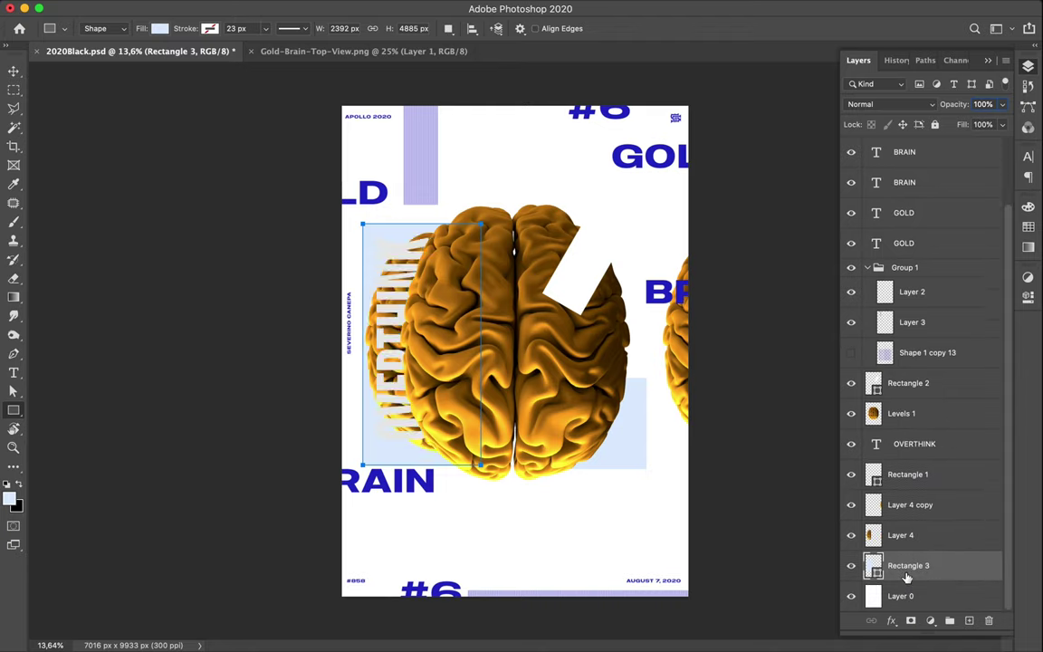
pyautogui.press('v')
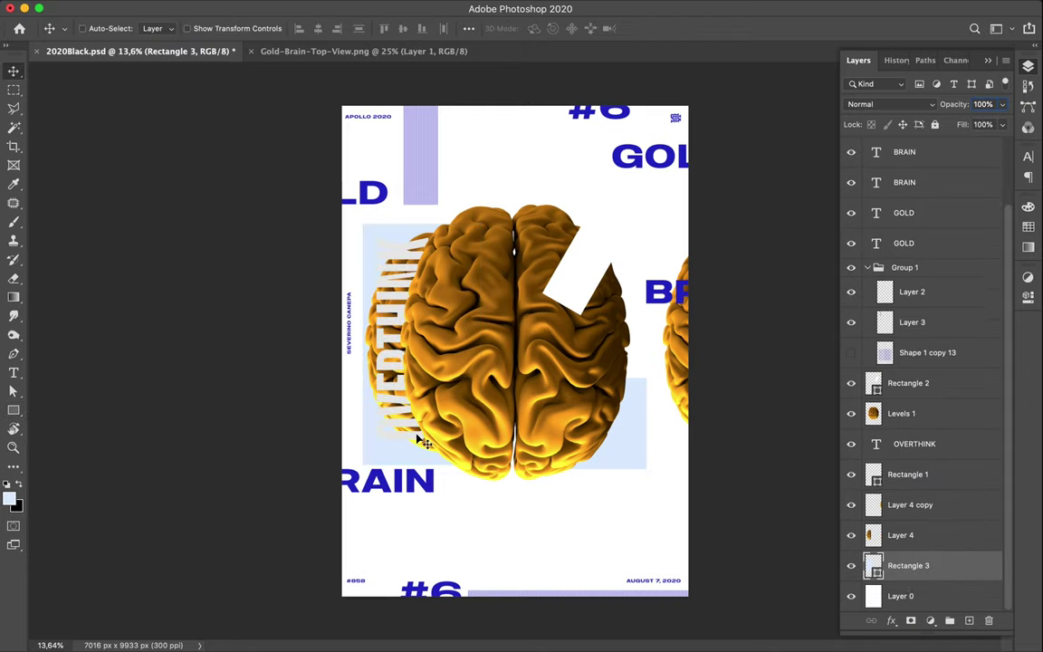
pyautogui.press('Delete')
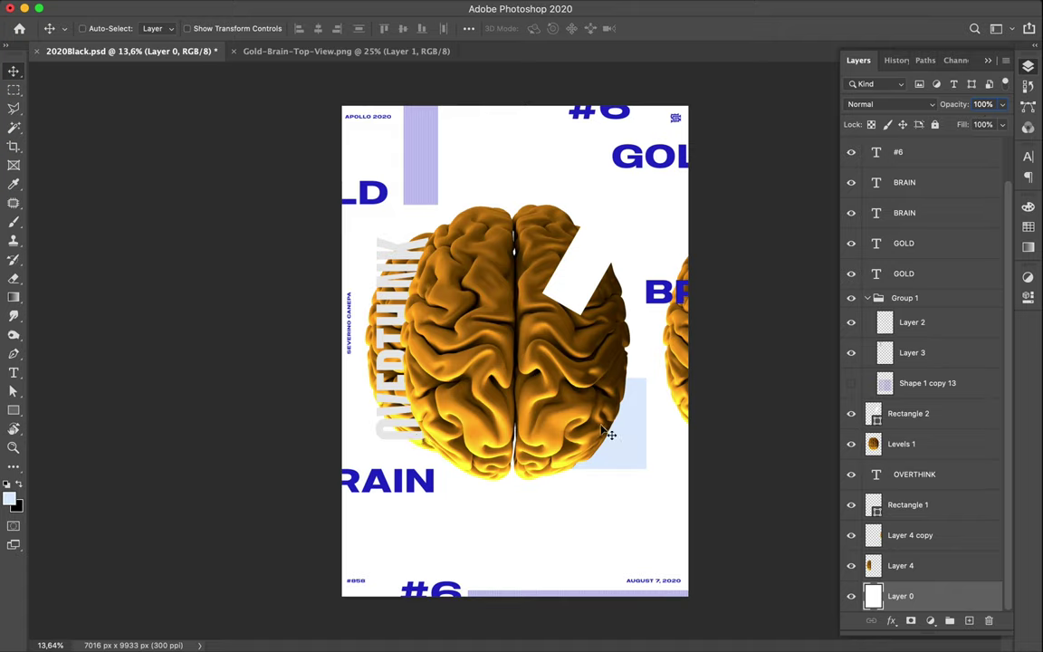
pyautogui.press('super')
pyautogui.click(396, 346)
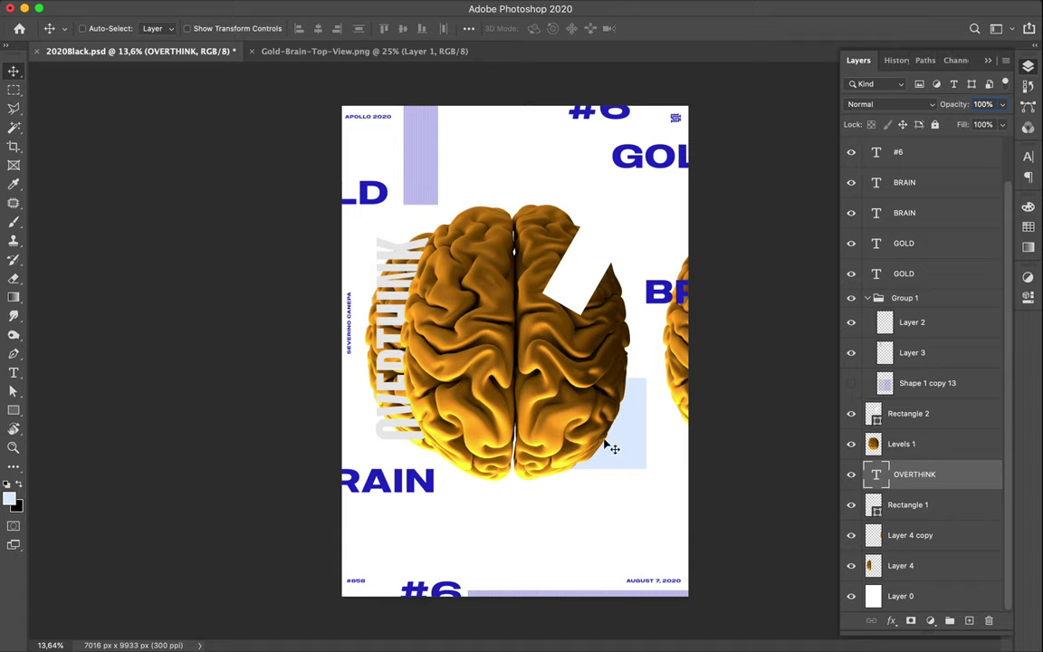
pyautogui.press('super')
pyautogui.click(569, 288)
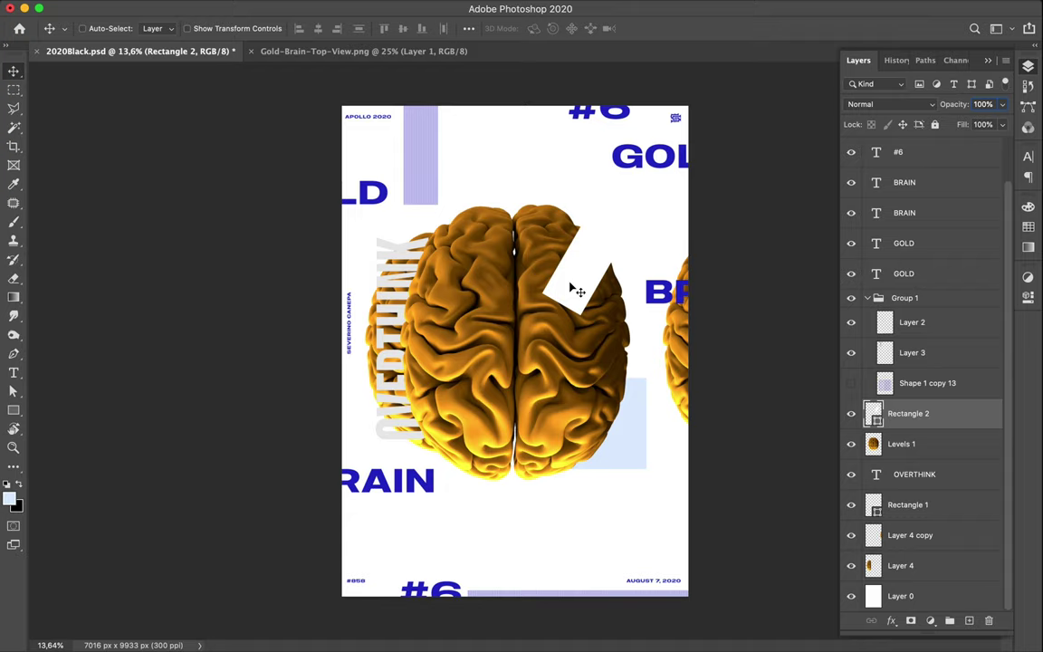
pyautogui.keyDown('super'); pyautogui.click(422, 156); pyautogui.keyUp('super')
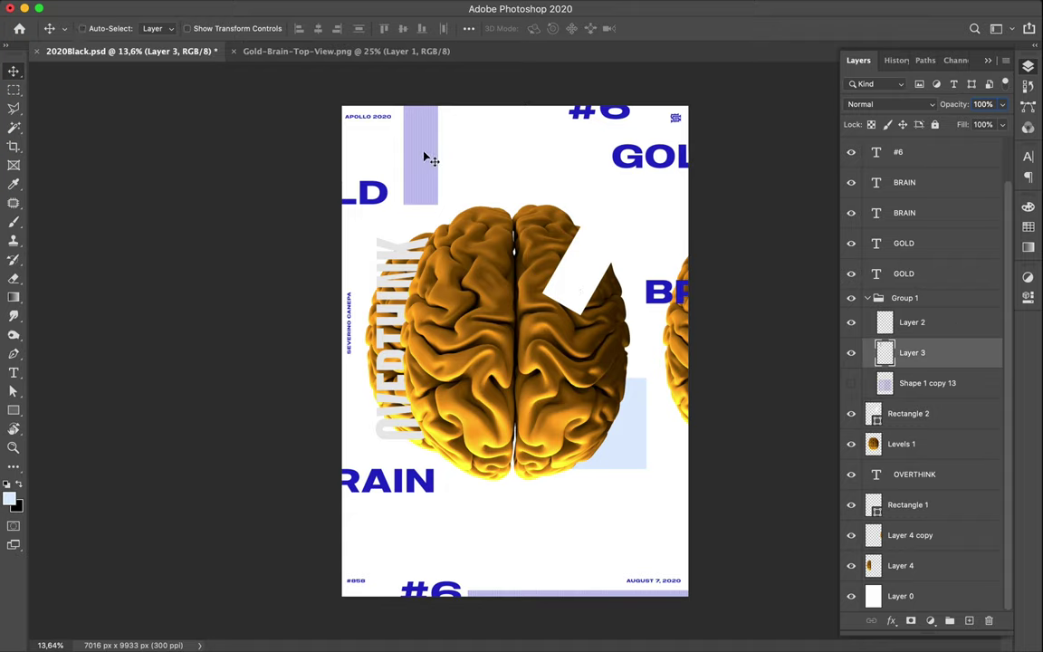
# Rotate the lavender bar 45° and move it rightward
pyautogui.press('super+t')
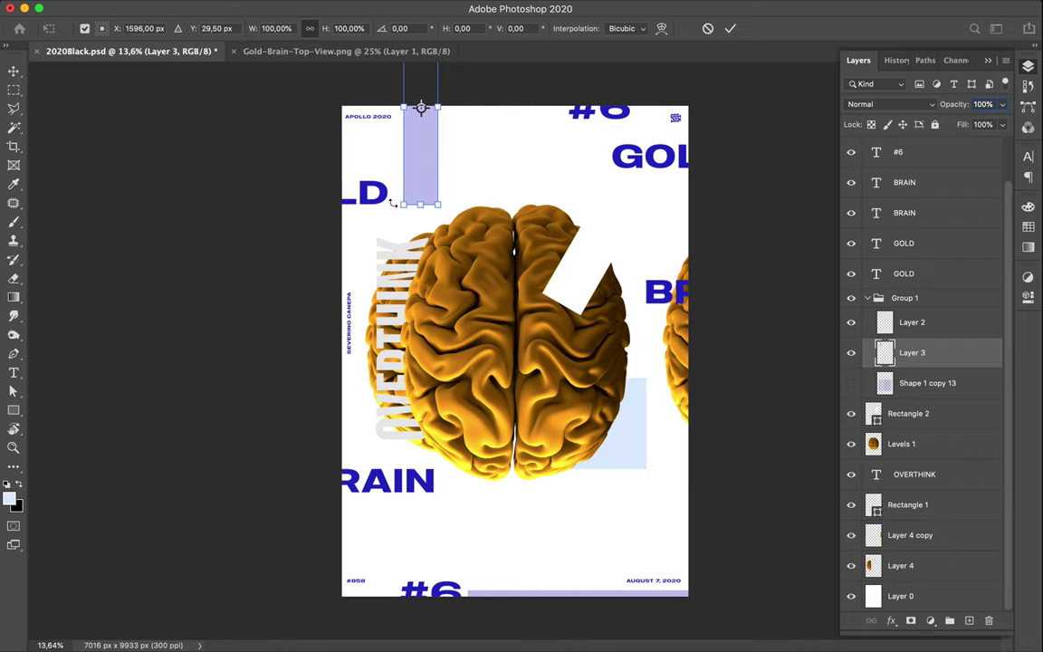
pyautogui.moveTo(393, 203); pyautogui.dragTo(318, 170)
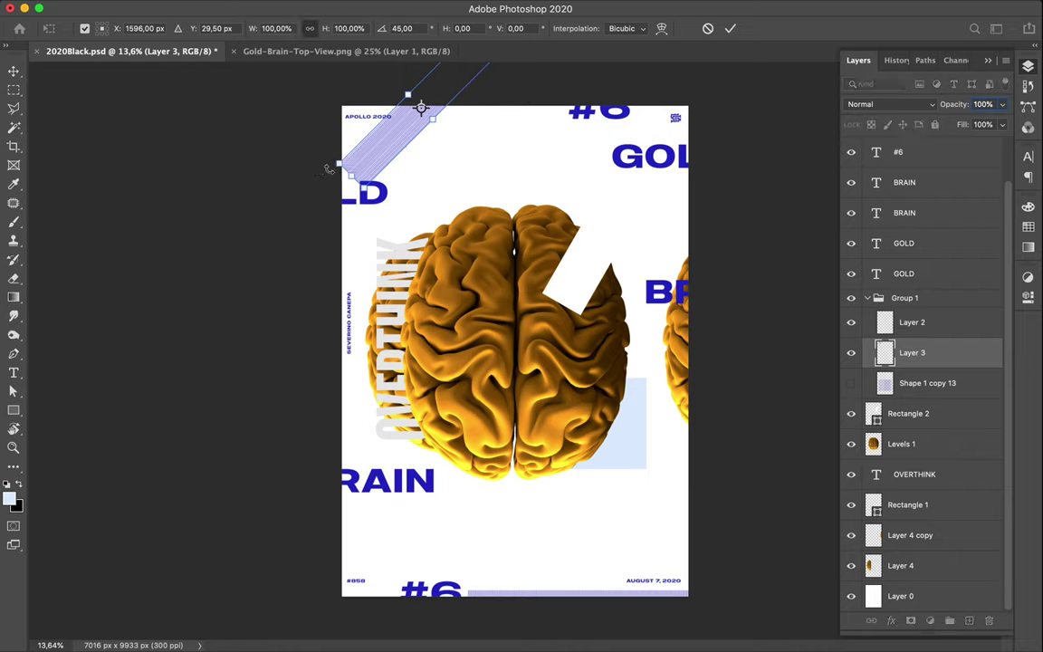
pyautogui.moveTo(392, 146); pyautogui.dragTo(453, 155)
pyautogui.press('Return')
# Tilt the brain's white notch shape 15°
pyautogui.keyDown('super'); pyautogui.click(546, 245); pyautogui.keyUp('super')
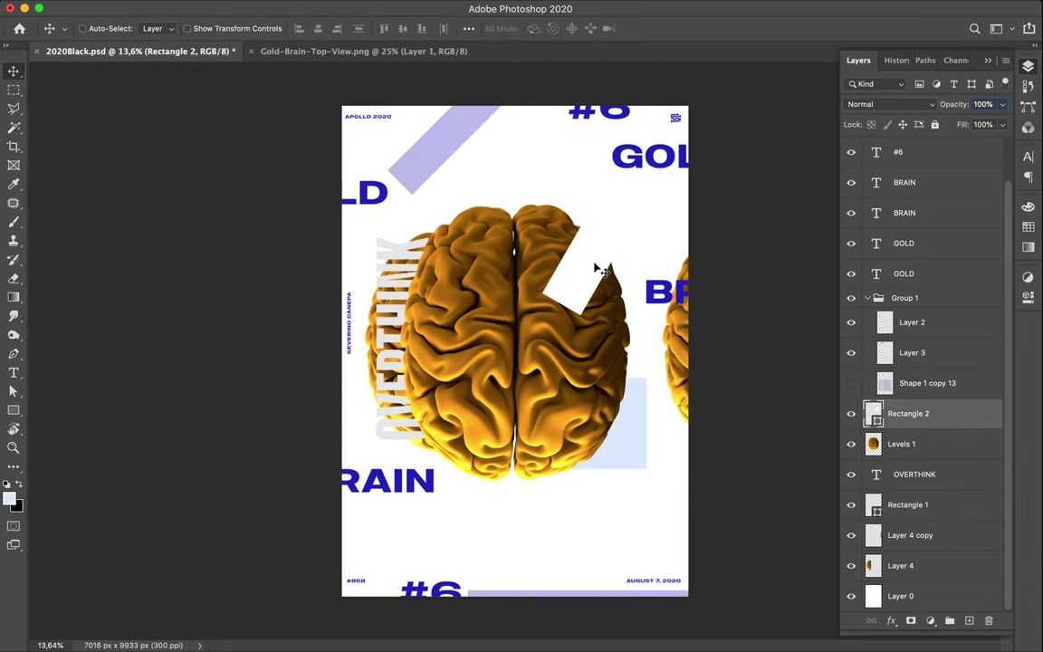
pyautogui.press('super+t')
pyautogui.moveTo(576, 195); pyautogui.dragTo(600, 201)
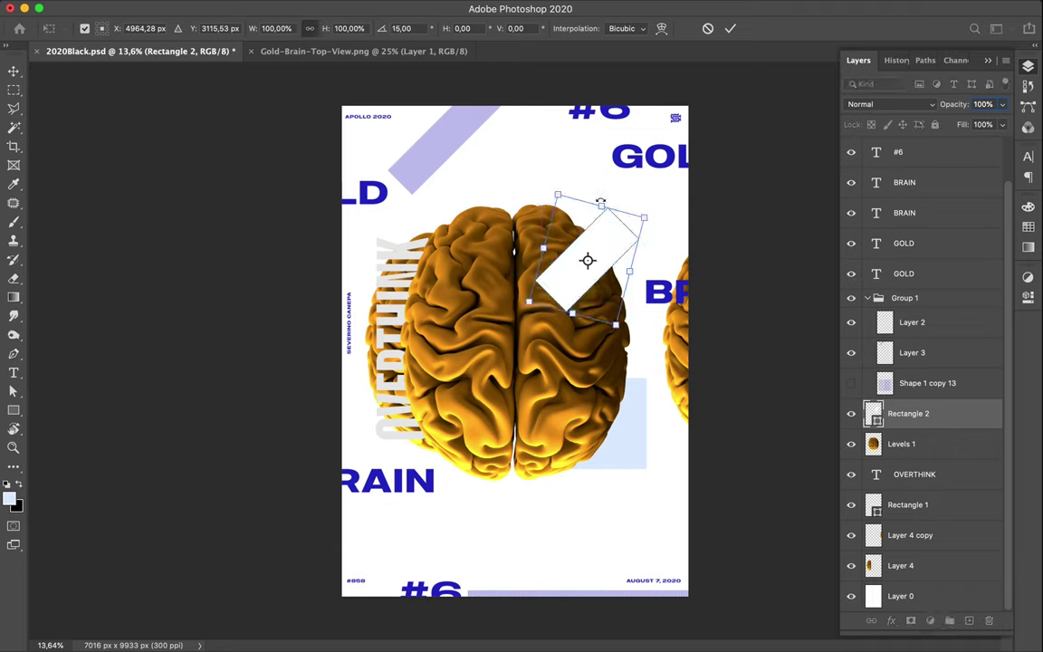
pyautogui.press('Return')
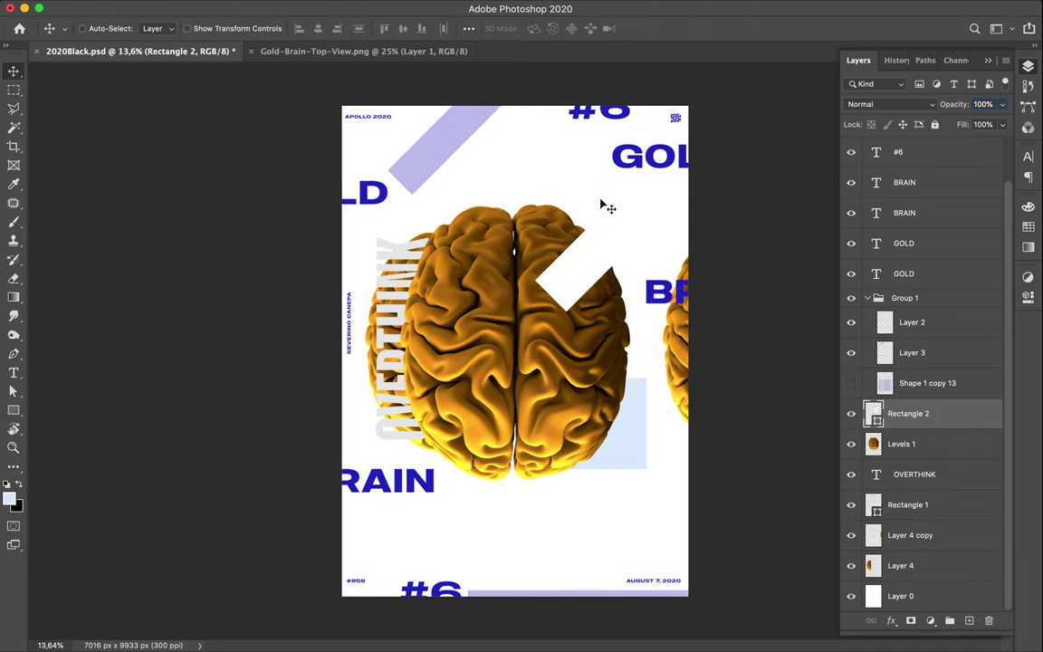
# Rotate the lavender stripe -90° and slide it up and right to end beside GOLD
pyautogui.keyDown('super'); pyautogui.click(450, 155); pyautogui.keyUp('super')
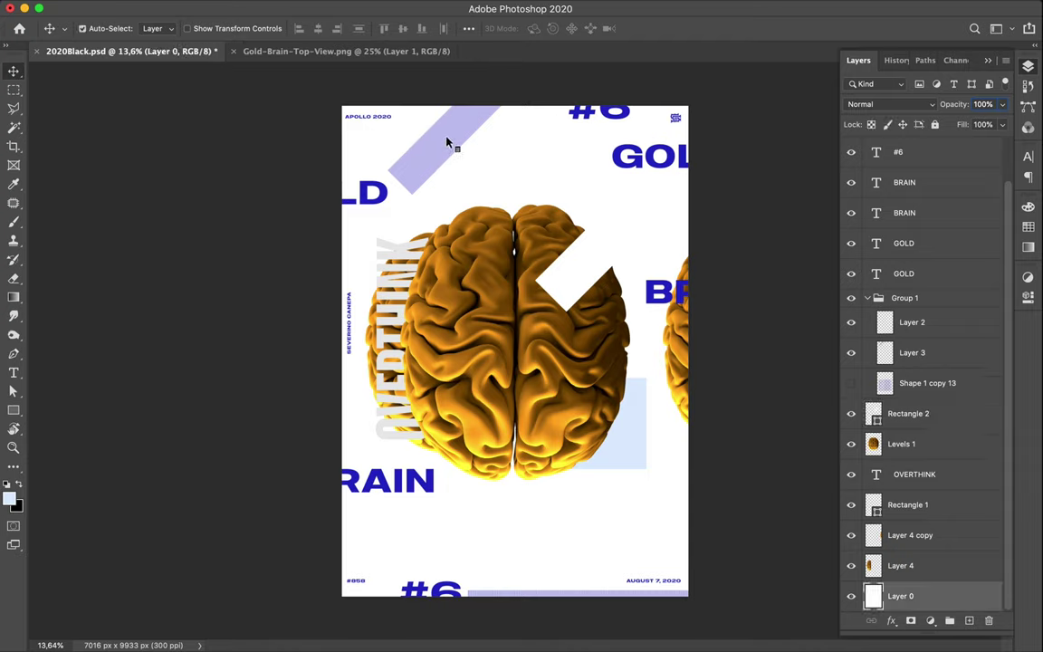
pyautogui.keyDown('super'); pyautogui.click(438, 159); pyautogui.keyUp('super')
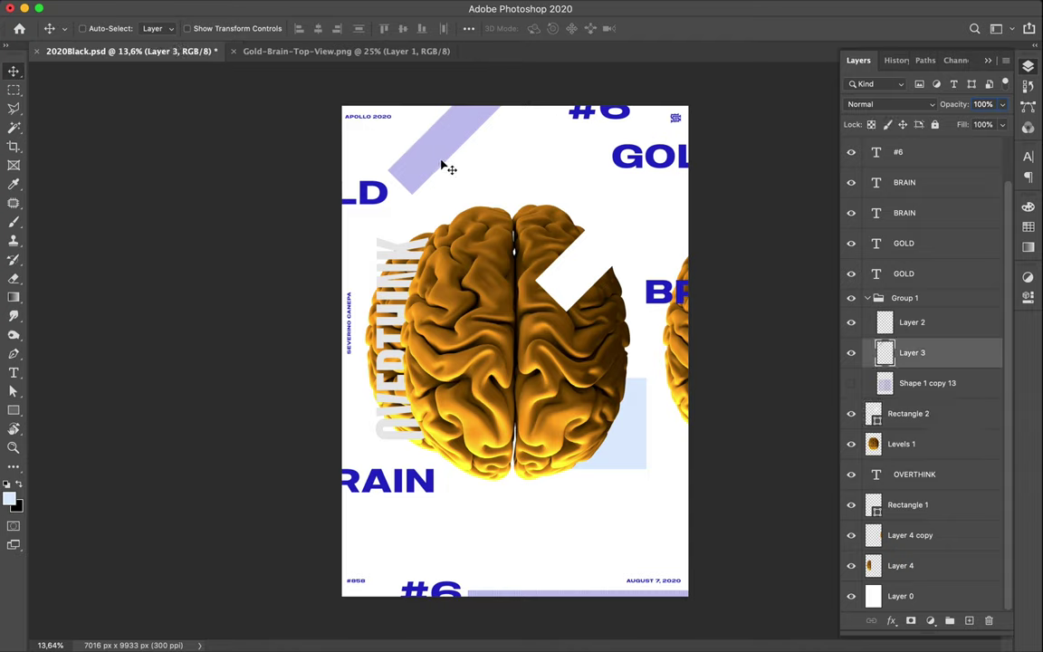
pyautogui.press('super+t')
pyautogui.moveTo(370, 194); pyautogui.dragTo(576, 220)
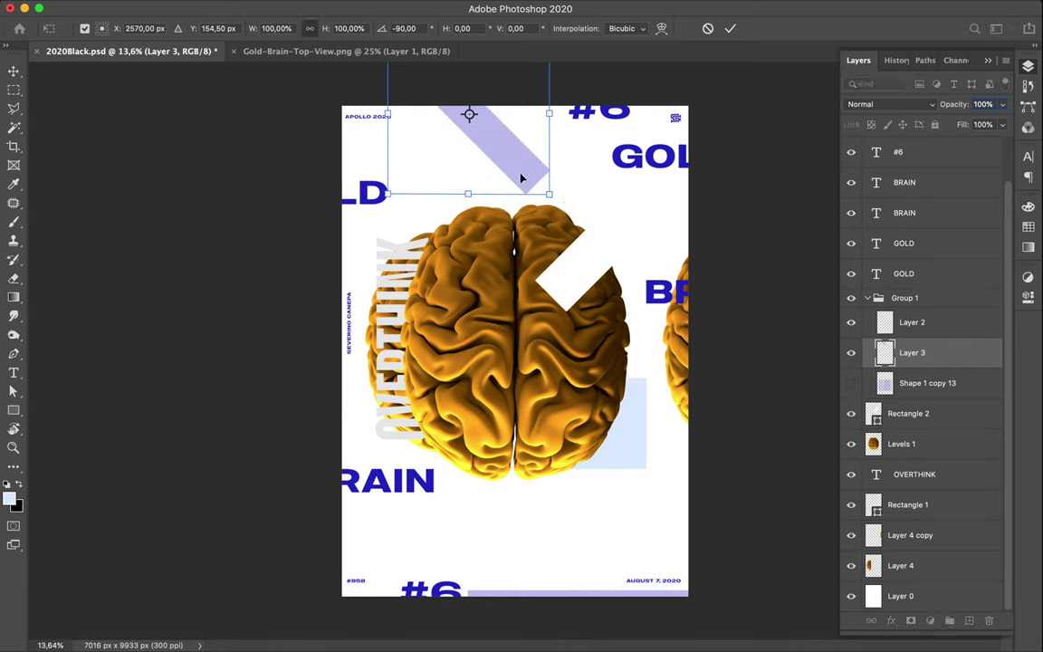
pyautogui.press('Return')
pyautogui.moveTo(524, 178); pyautogui.dragTo(559, 178)
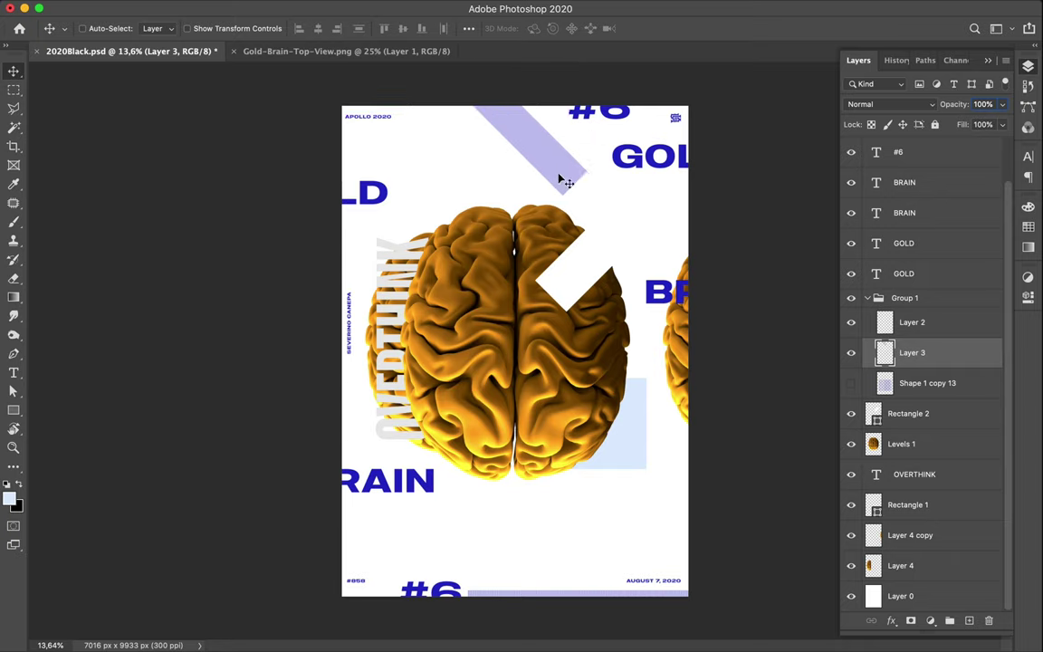
pyautogui.moveTo(560, 178); pyautogui.dragTo(559, 151)
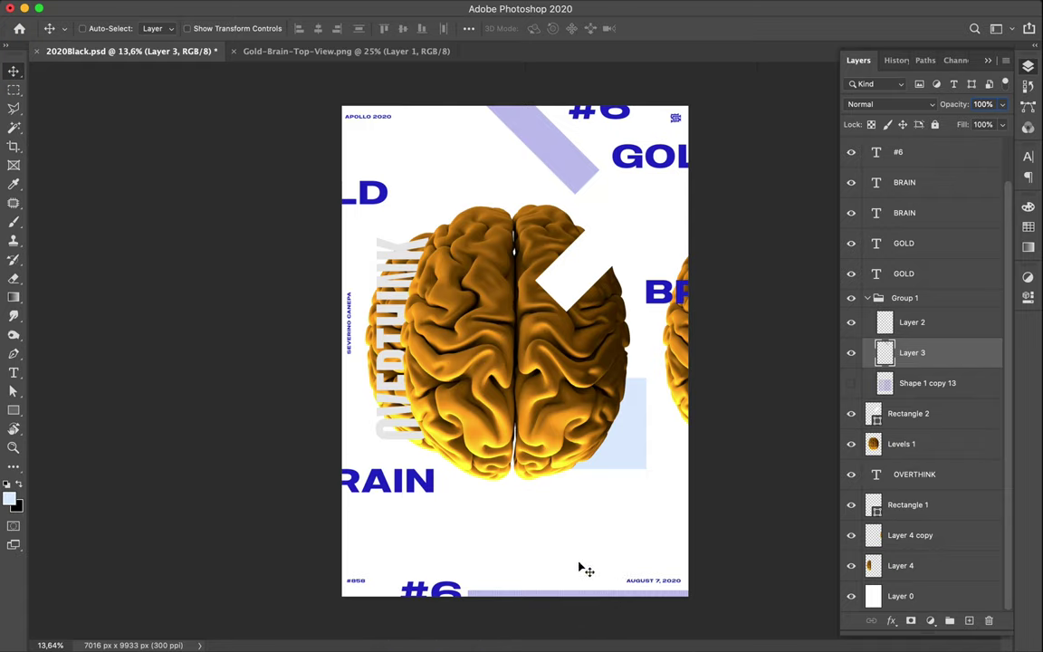
# Select the AUGUST 7, 2020 date text and save the poster as 2020Black.psd
pyautogui.press('ctrl')
pyautogui.keyDown('ctrl'); pyautogui.click(662, 584); pyautogui.keyUp('ctrl')
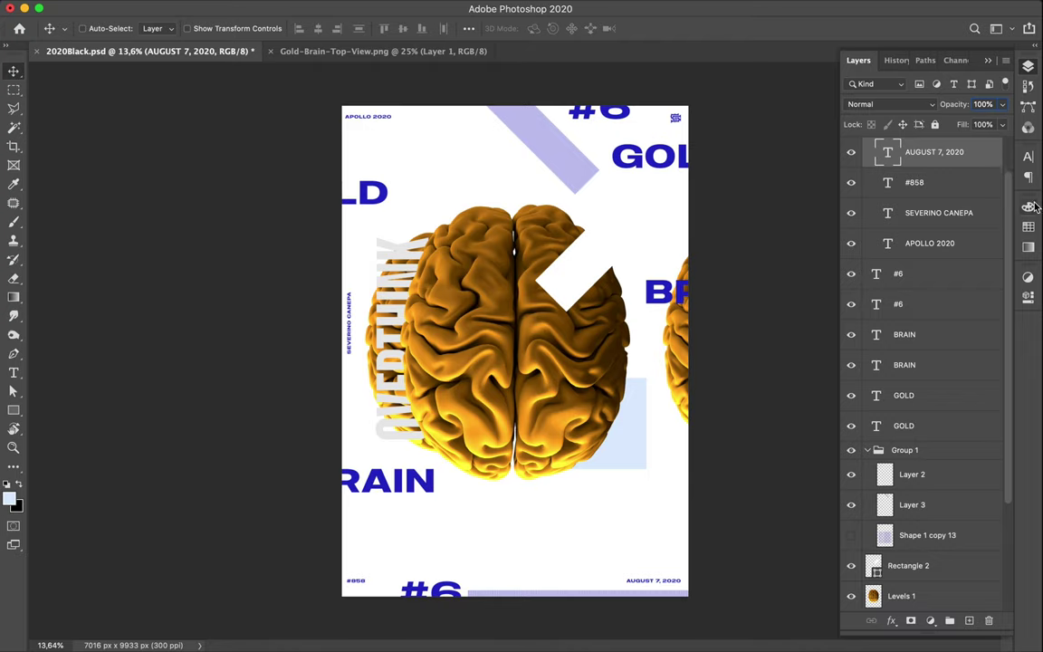
pyautogui.click(1029, 156)
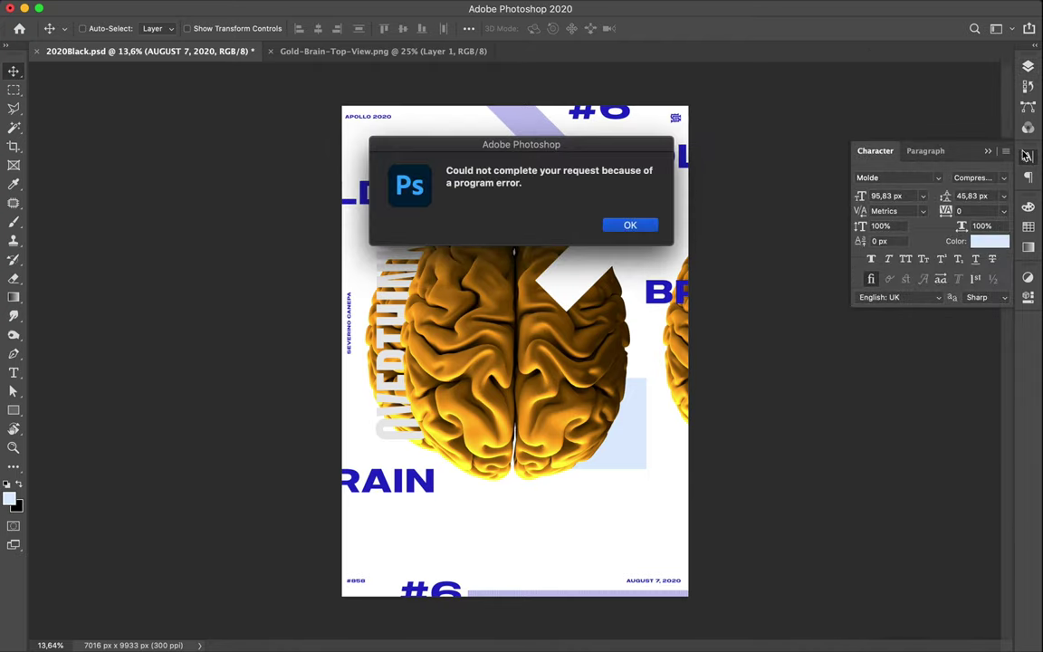
pyautogui.click(630, 226)
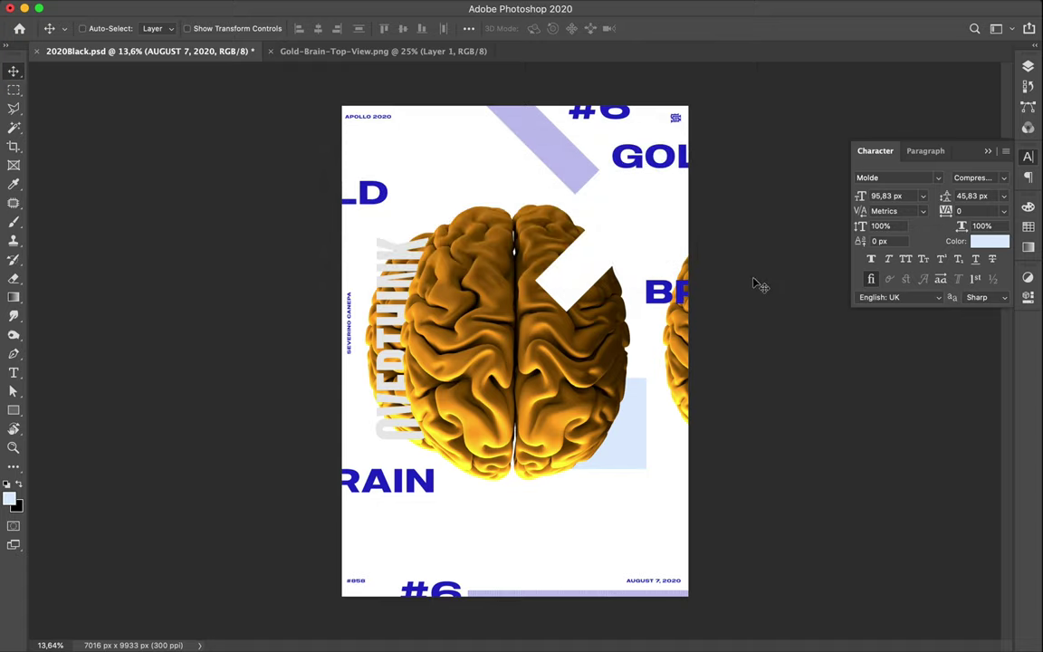
pyautogui.hotkey('ctrl', 's')
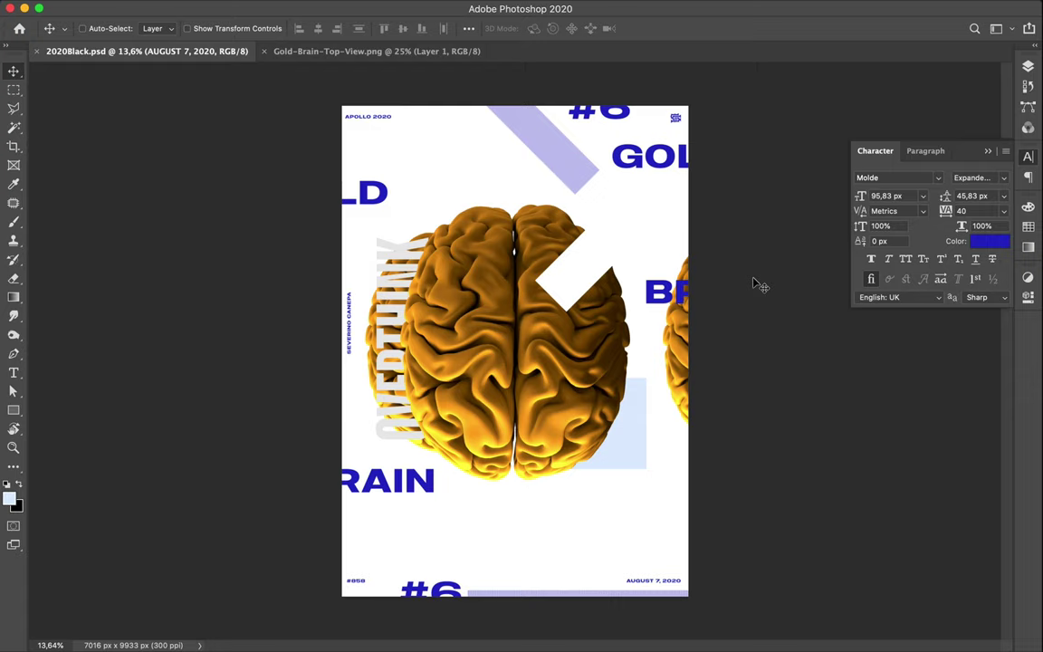
# Show the Swatches panel in place of the character settings
pyautogui.press('ctrl')
pyautogui.click(1028, 67)
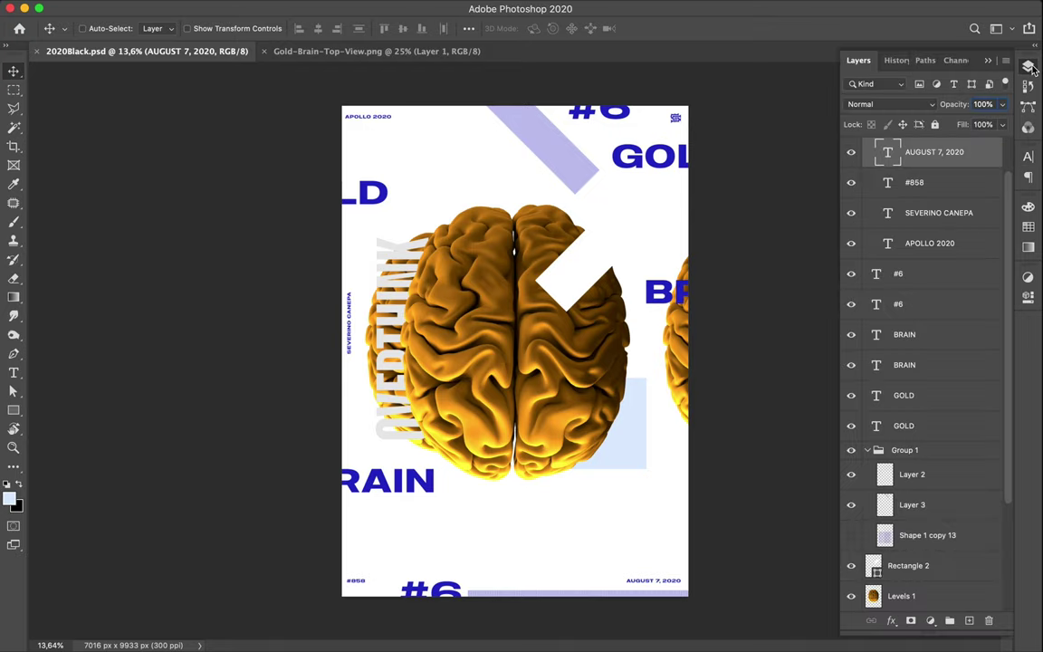
pyautogui.click(1028, 224)
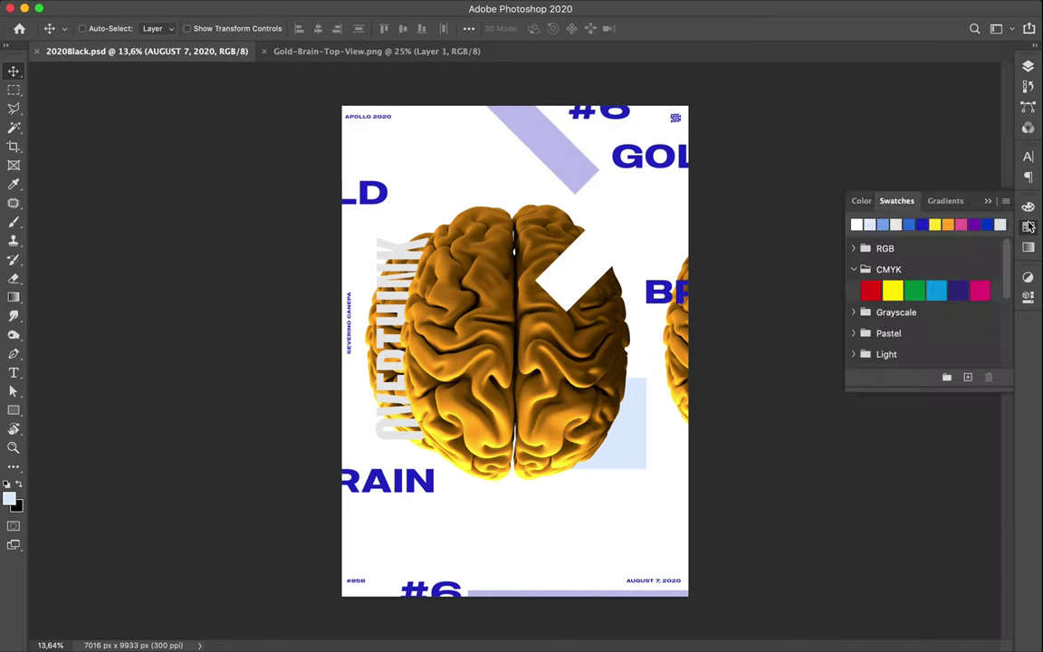
# Make the AUGUST 7, 2020 date white and select the upper #6 text layer
pyautogui.click(860, 225)
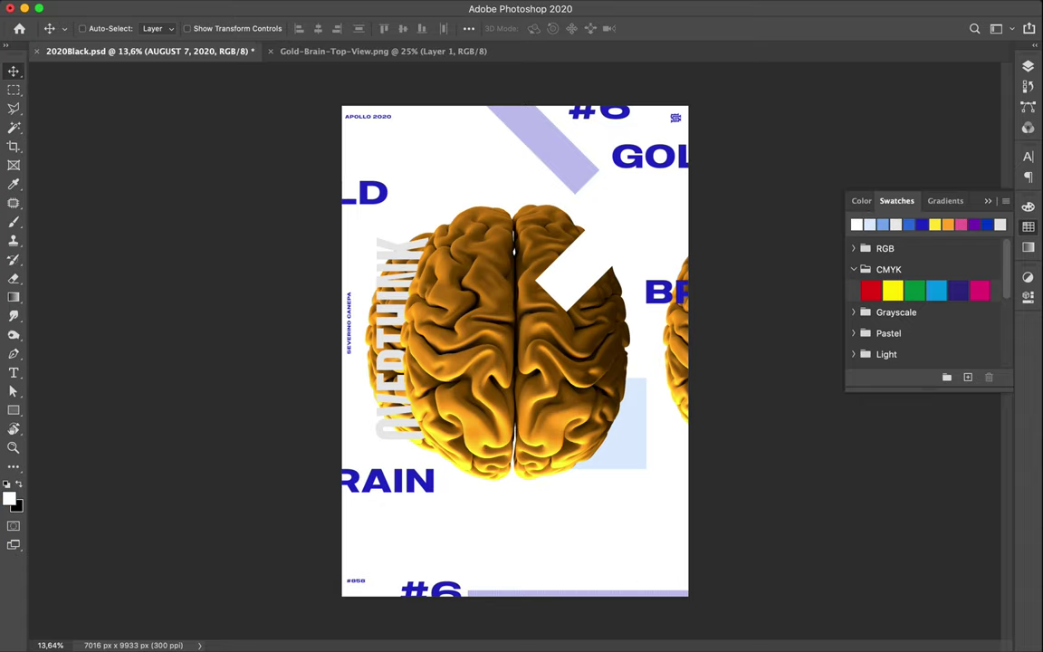
pyautogui.click(1028, 67)
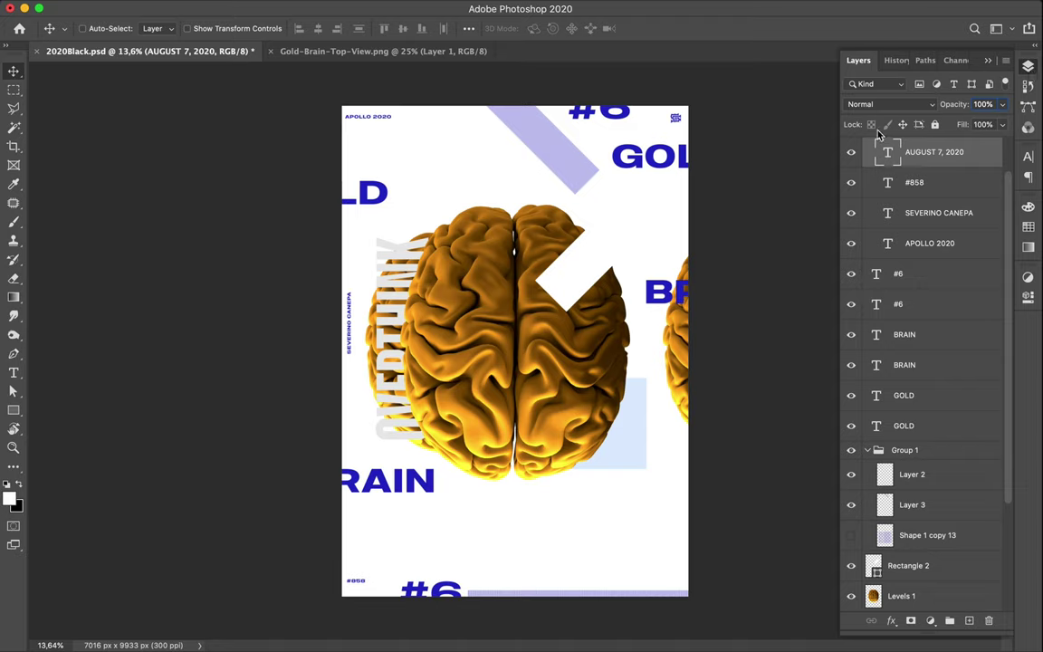
pyautogui.click(914, 273)
# Draw a dark blue box, Rectangle 3, flush in the poster's bottom-right corner
pyautogui.press('u')
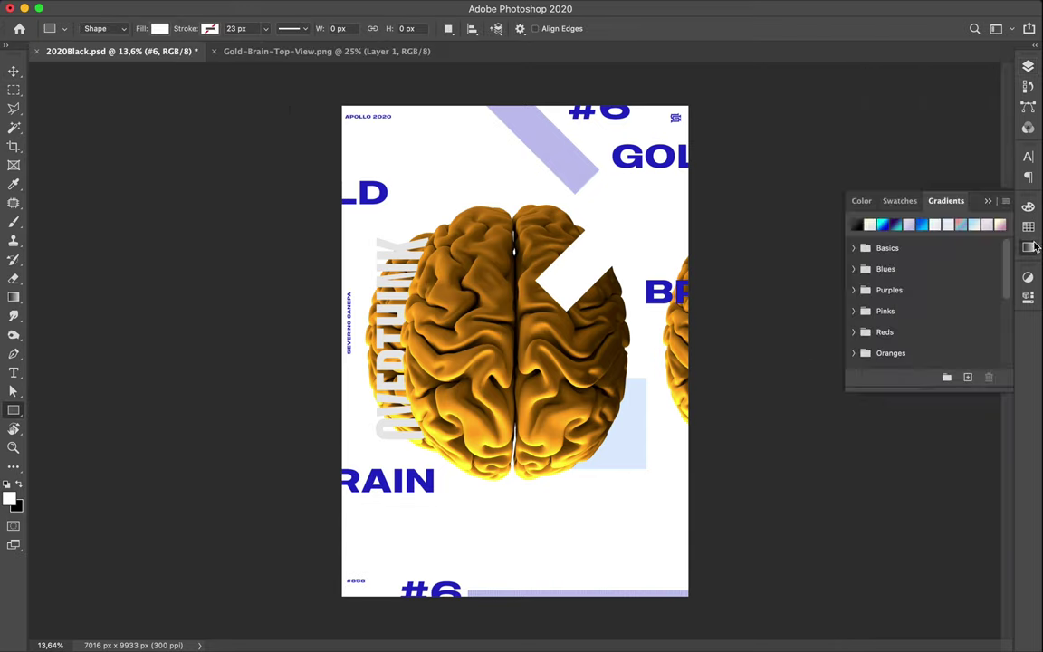
pyautogui.click(913, 201)
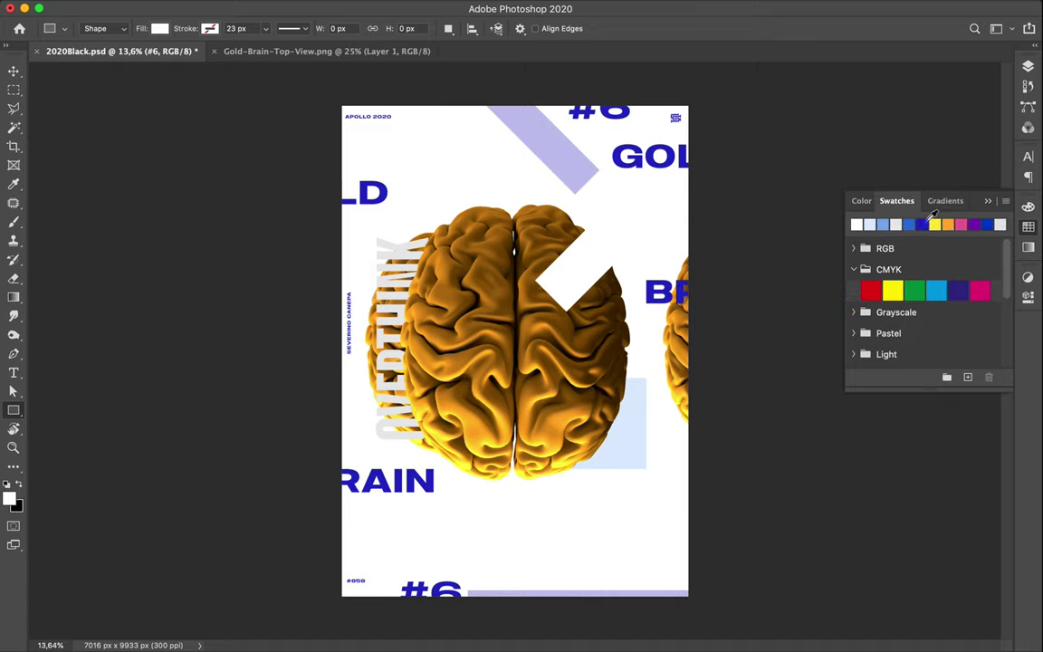
pyautogui.click(922, 223)
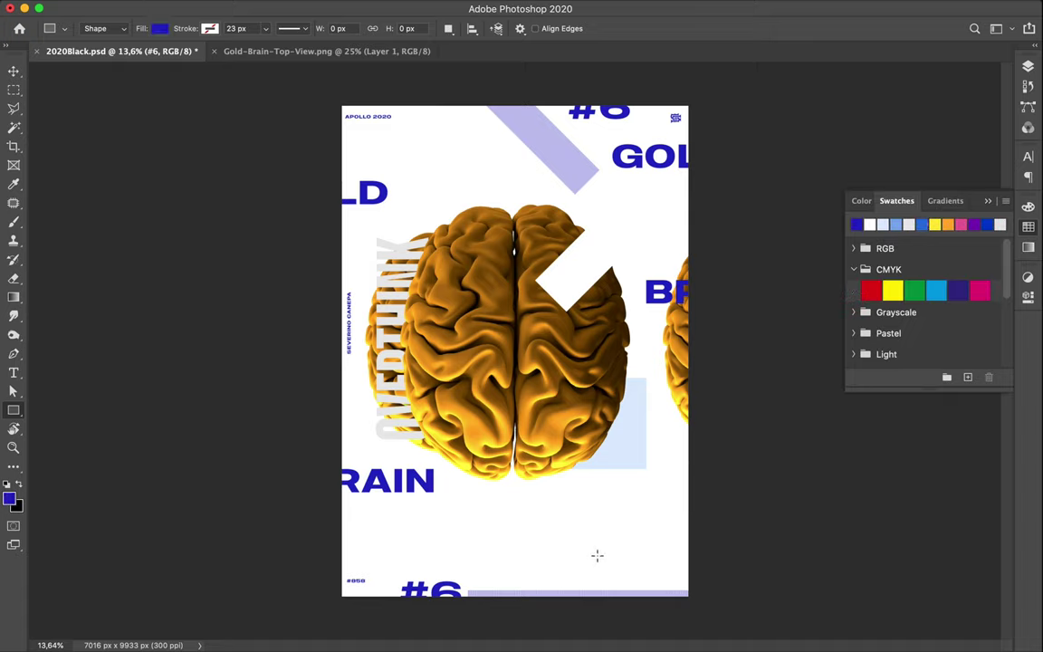
pyautogui.moveTo(586, 564); pyautogui.dragTo(707, 613)
pyautogui.press('v')
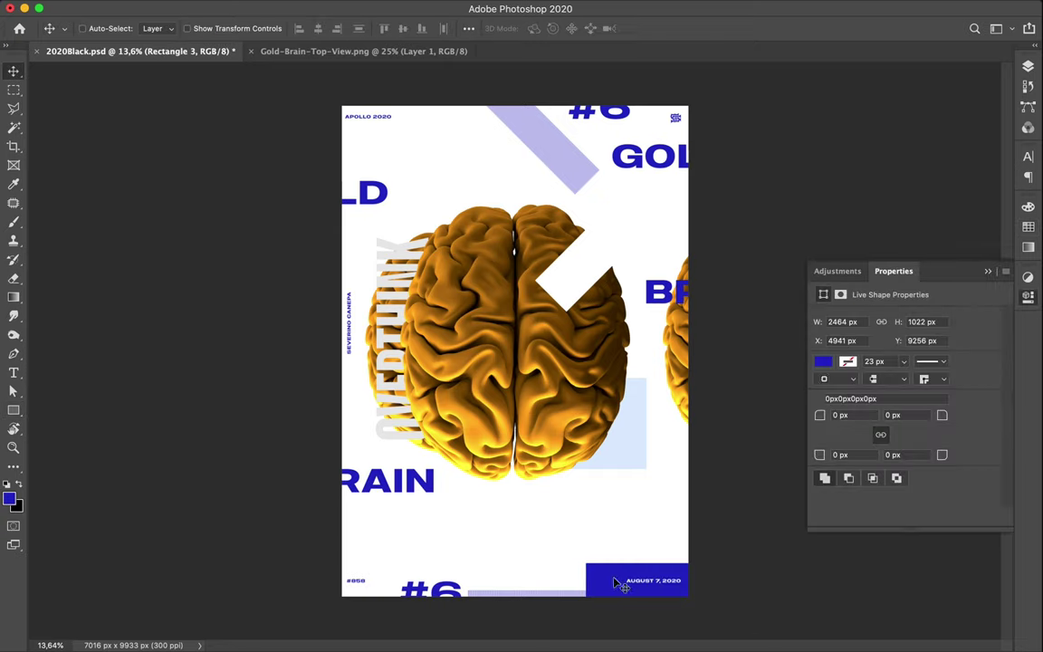
pyautogui.moveTo(608, 580); pyautogui.dragTo(611, 587)
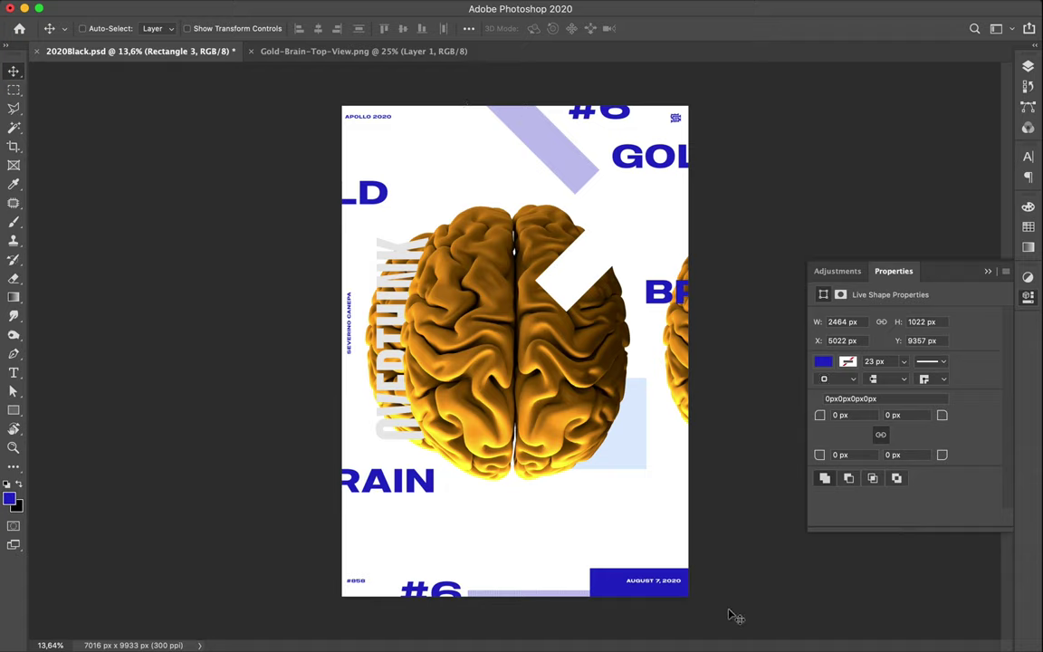
pyautogui.press('ctrl')
pyautogui.keyDown('ctrl'); pyautogui.click(399, 289); pyautogui.keyUp('ctrl')
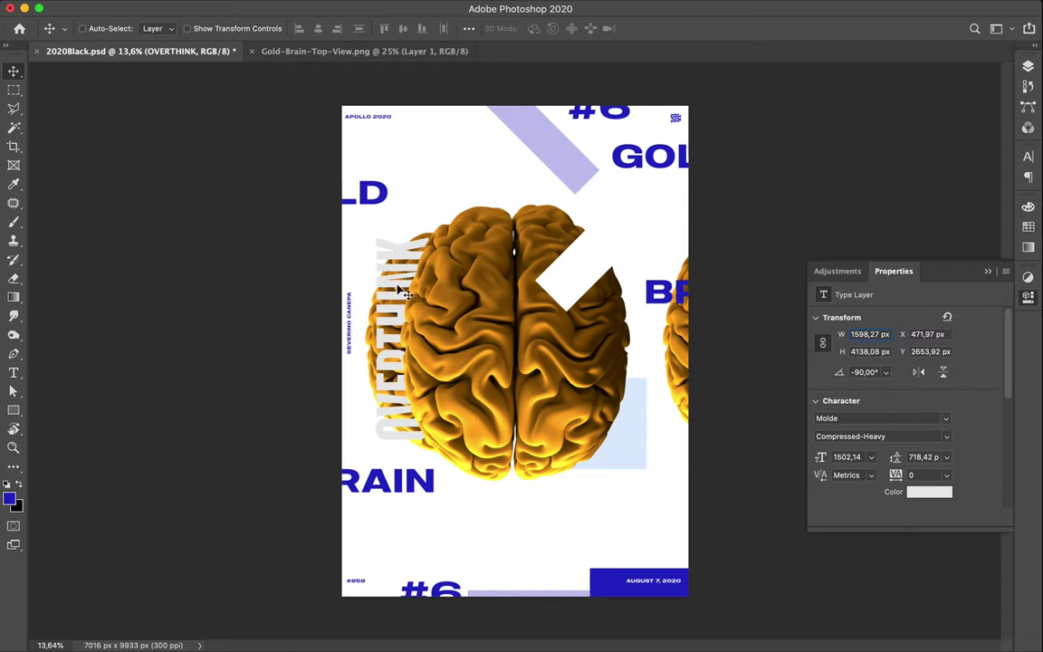
# Try light blue and white swatch colours on OVERTHINK
pyautogui.click(1029, 157)
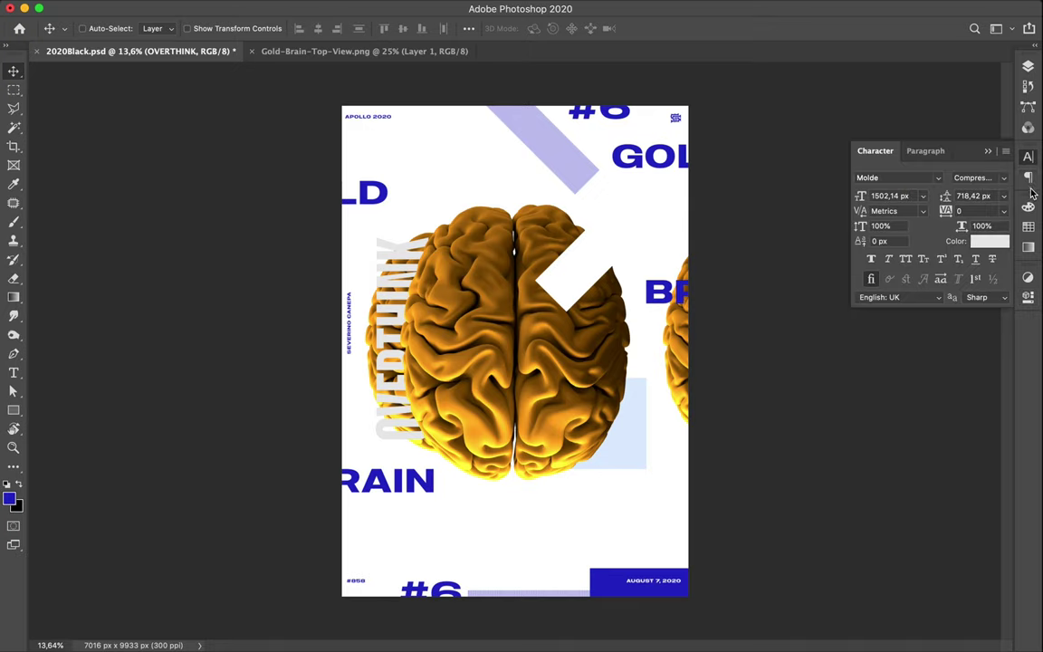
pyautogui.click(1029, 227)
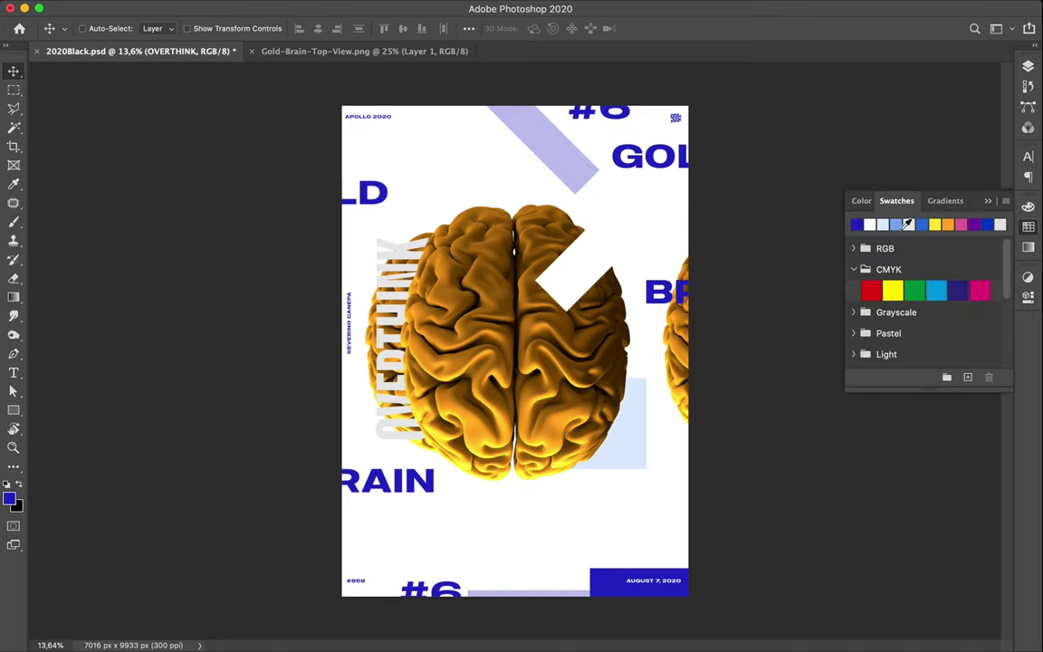
pyautogui.click(906, 224)
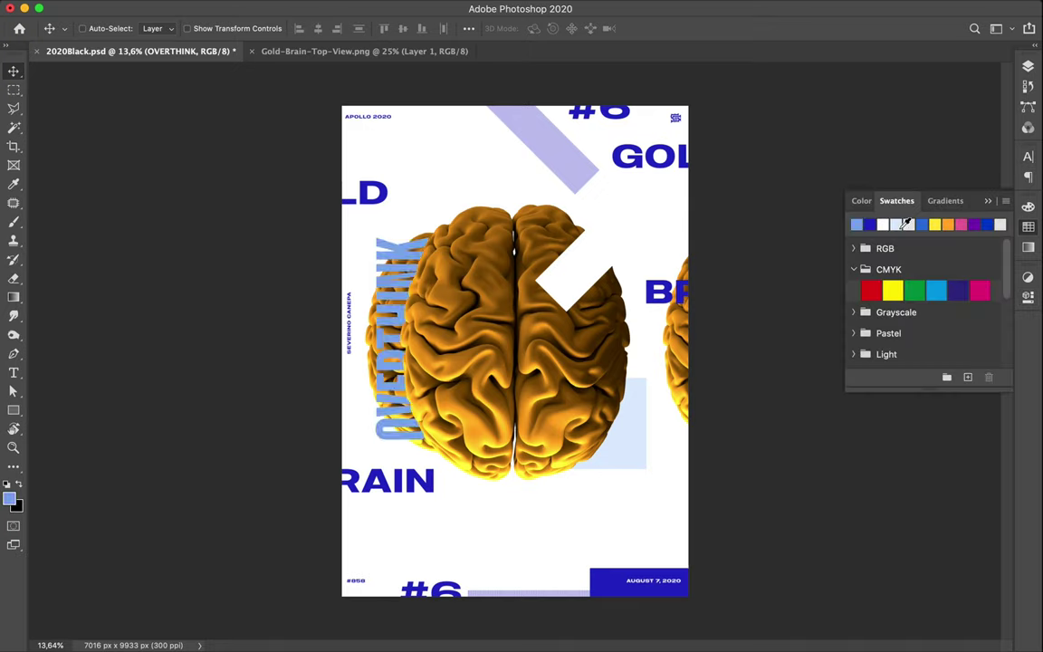
pyautogui.click(883, 224)
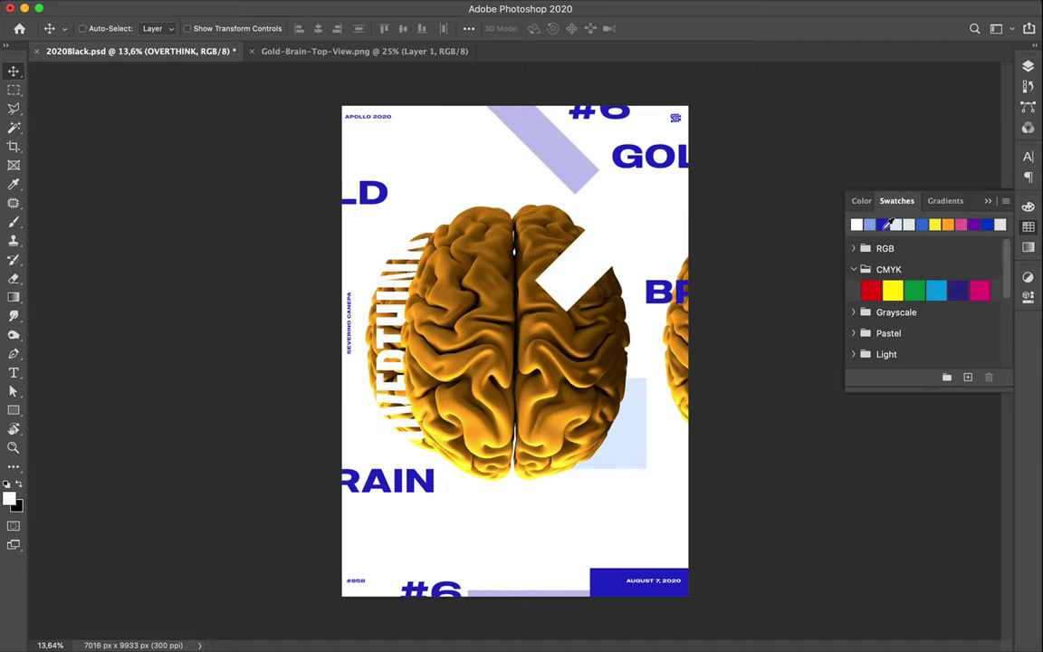
# Shift the left brain copy beside OVERTHINK and put OVERTHINK back behind the brain
pyautogui.keyDown('ctrl'); pyautogui.click(371, 335); pyautogui.keyUp('ctrl')
pyautogui.moveTo(370, 333); pyautogui.dragTo(352, 332)
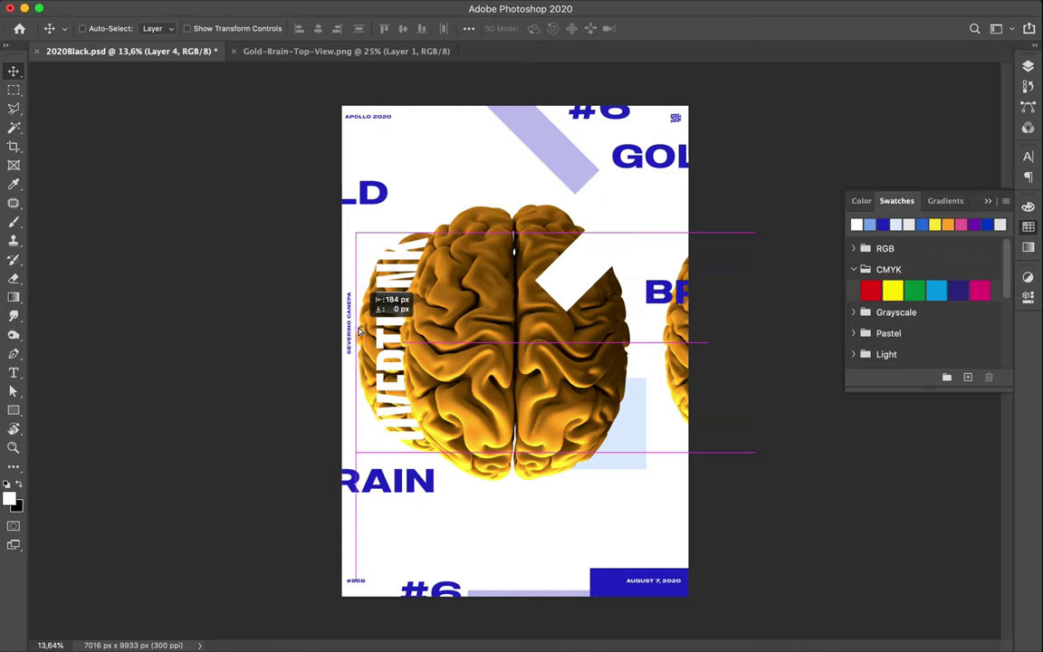
pyautogui.moveTo(351, 330); pyautogui.dragTo(355, 331)
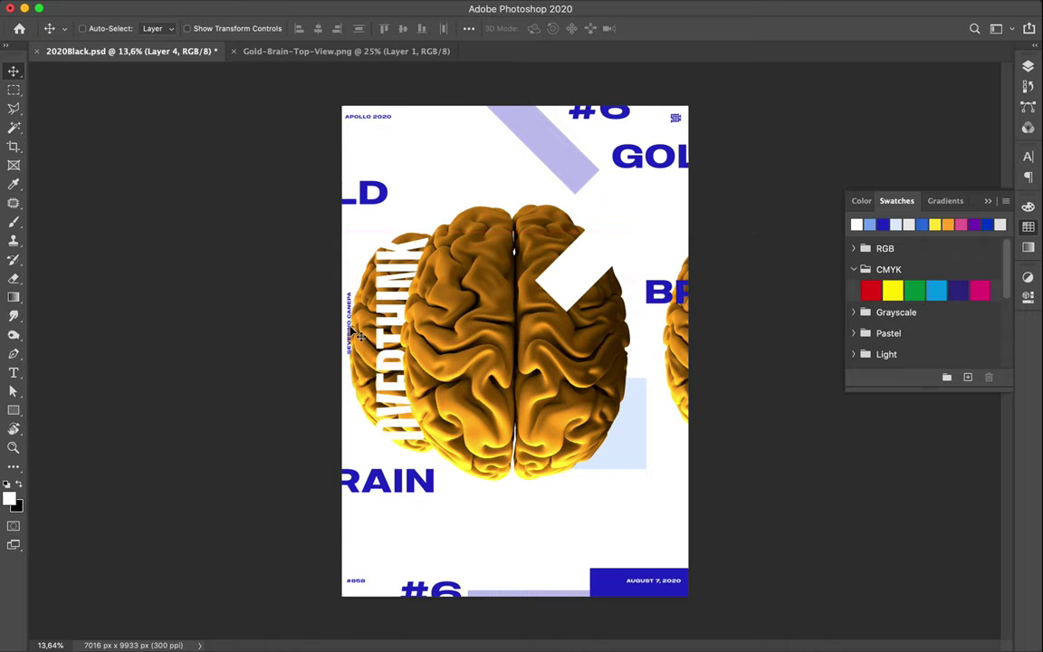
pyautogui.hotkey('ctrl', '[')
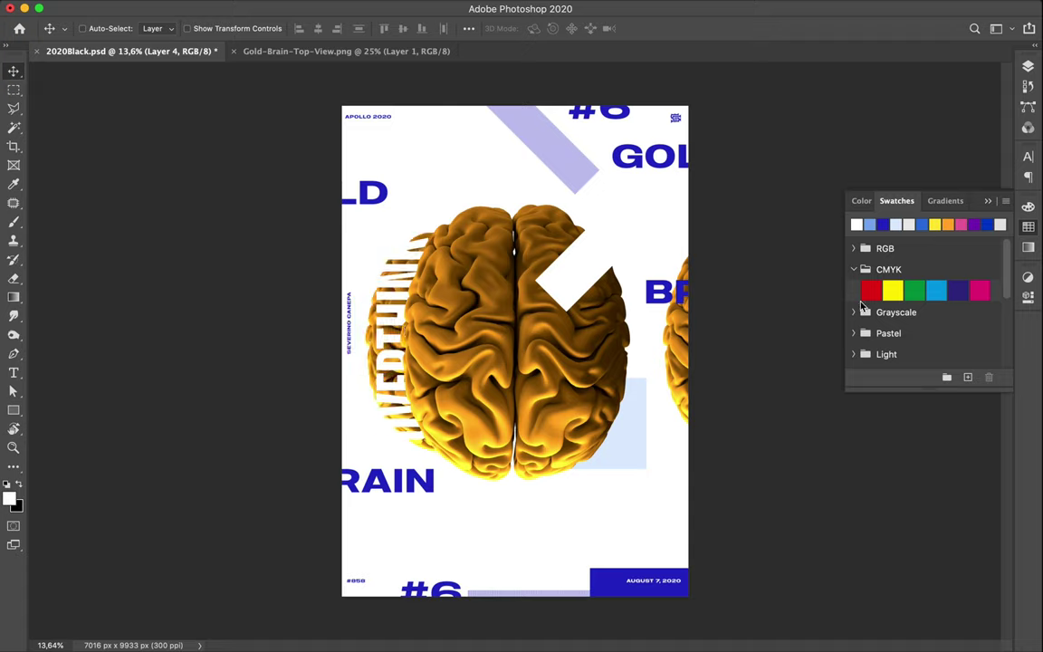
# Fill OVERTHINK with pale, then dark blue, then pale grey, keeping pale grey
pyautogui.click(870, 223)
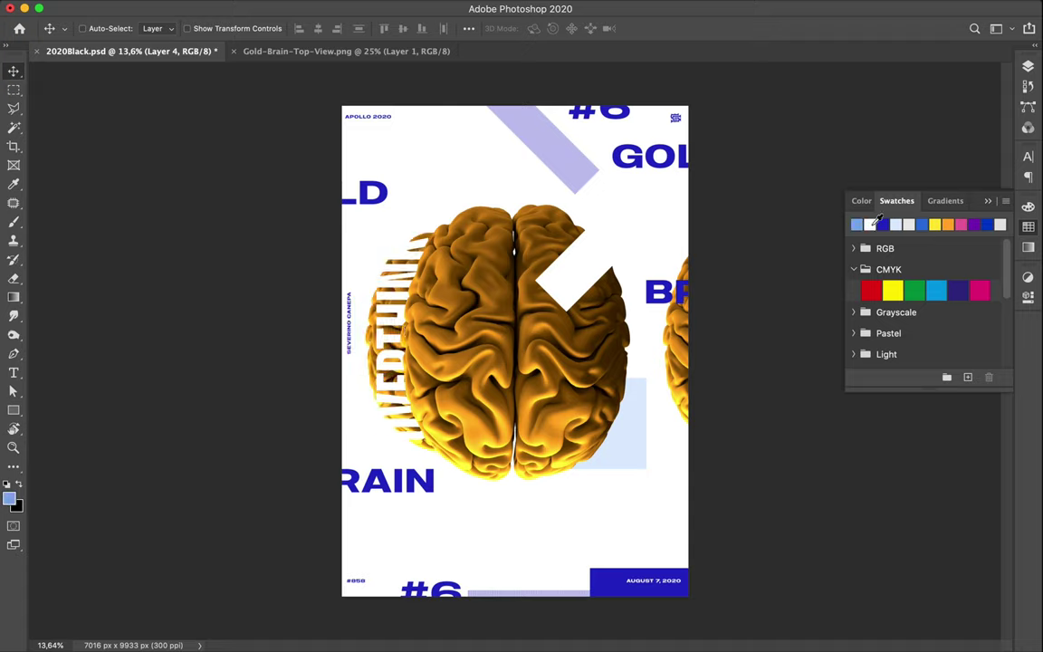
pyautogui.keyDown('ctrl'); pyautogui.click(370, 284); pyautogui.keyUp('ctrl')
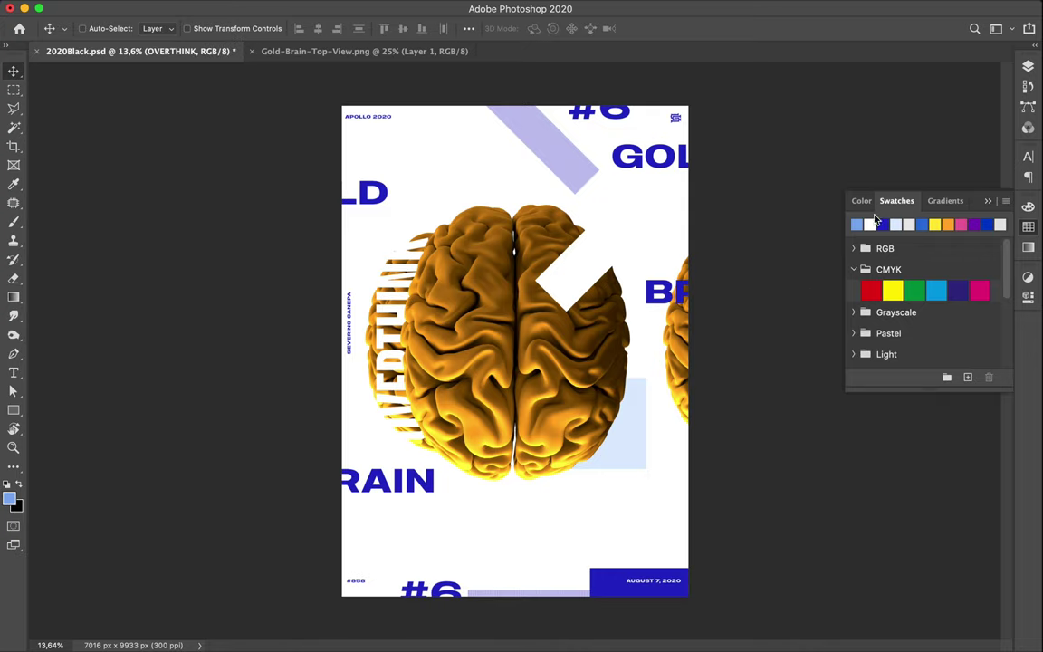
pyautogui.click(907, 224)
pyautogui.hotkey('alt', 'BackSpace')
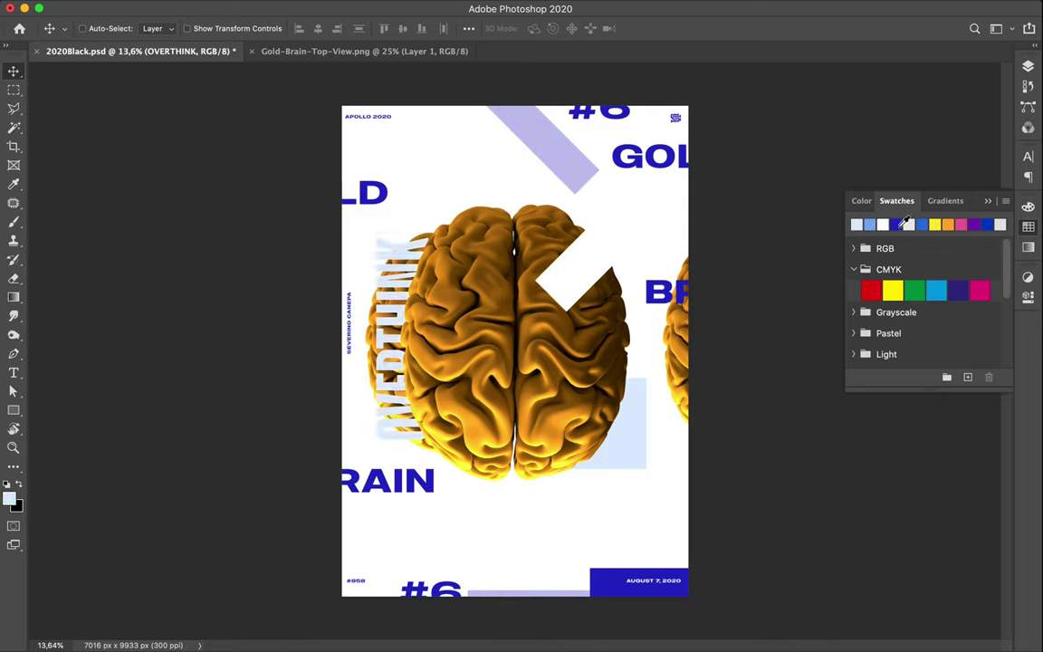
pyautogui.click(897, 225)
pyautogui.hotkey('alt', 'BackSpace')
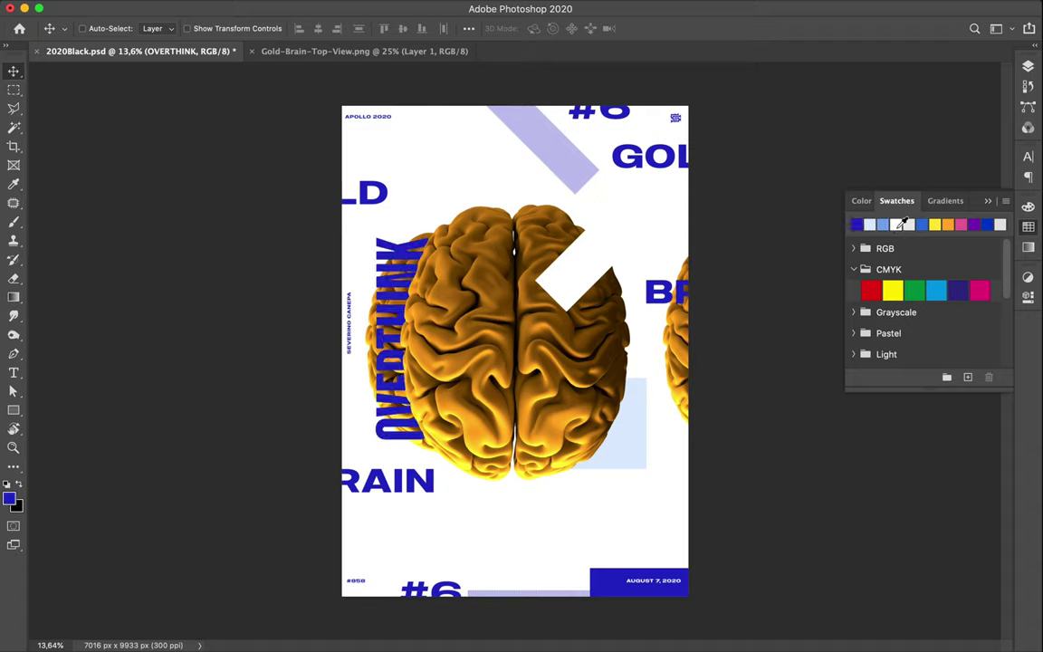
pyautogui.click(910, 223)
pyautogui.hotkey('alt', 'BackSpace')
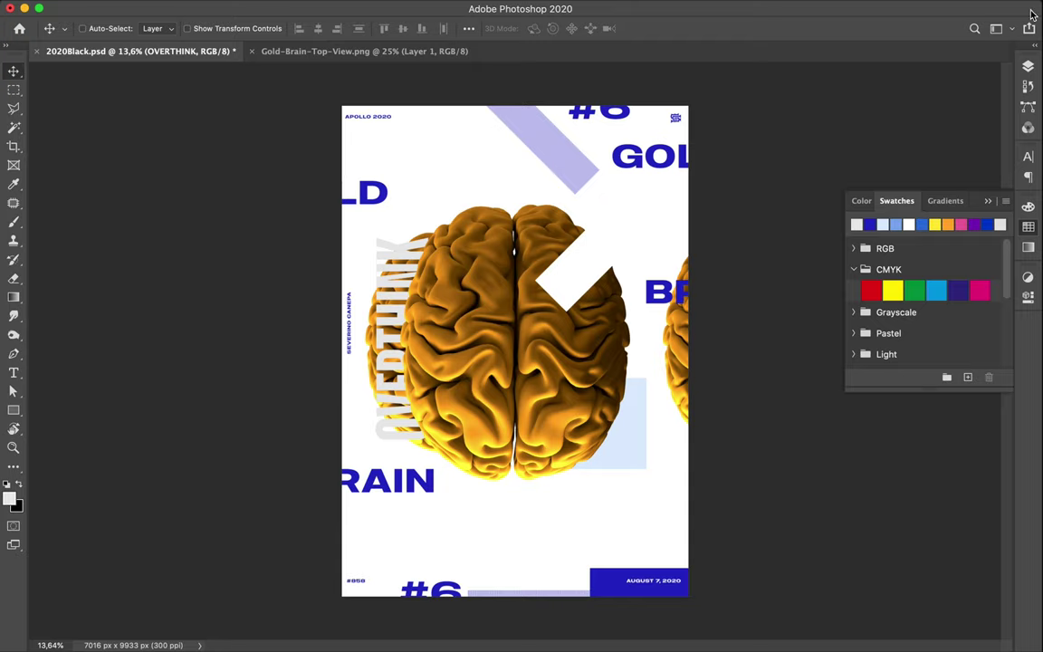
# Bring up the Character panel's font style list for OVERTHINK
pyautogui.click(1029, 66)
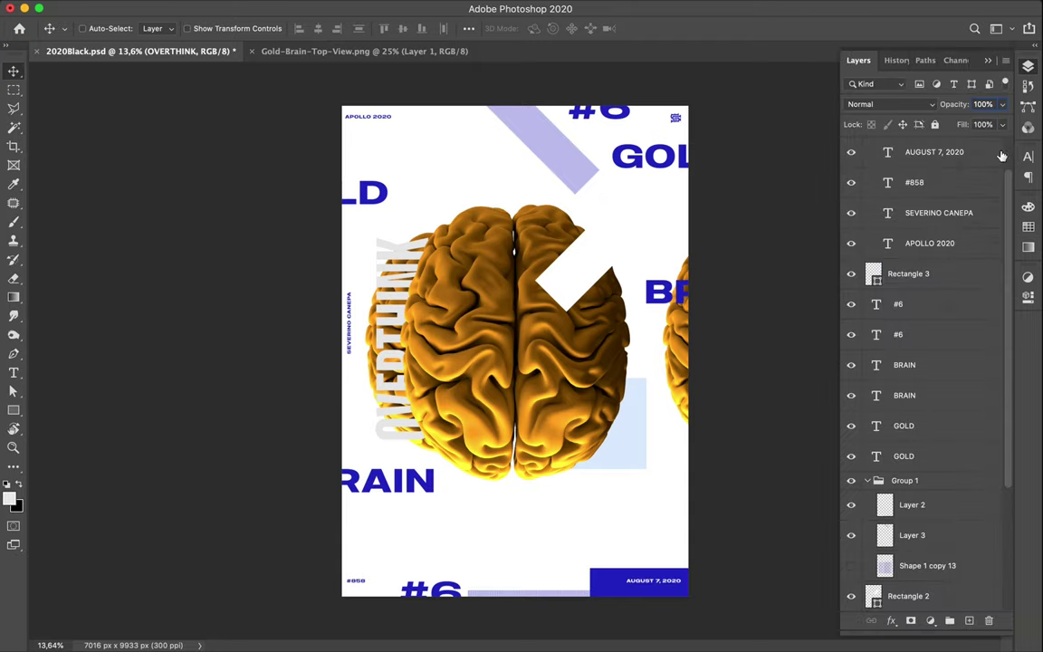
pyautogui.click(1029, 156)
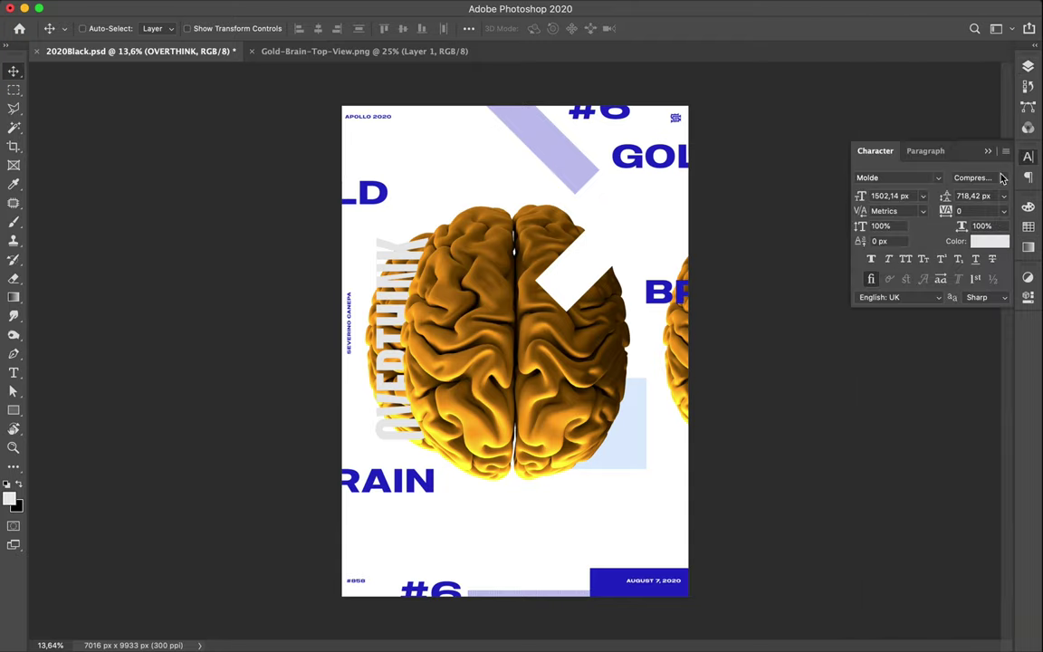
pyautogui.click(1001, 179)
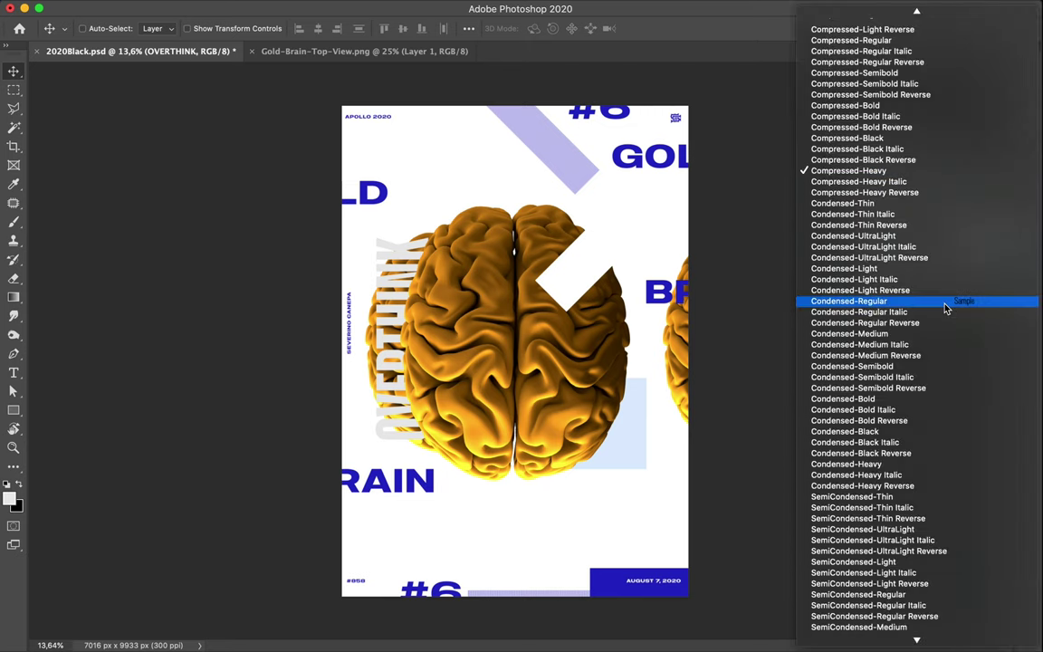
# Try Regular and then SemiCondensed-Medium font styles on OVERTHINK
pyautogui.scroll(-1, 945, 309)
pyautogui.scroll(-10, 946, 309)
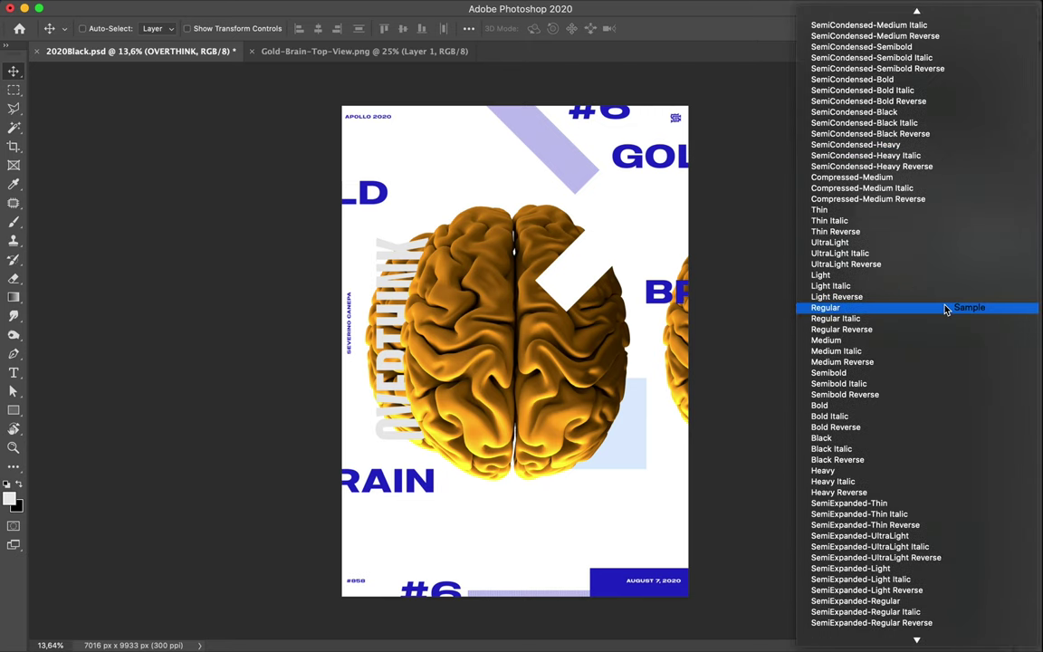
pyautogui.click(942, 312)
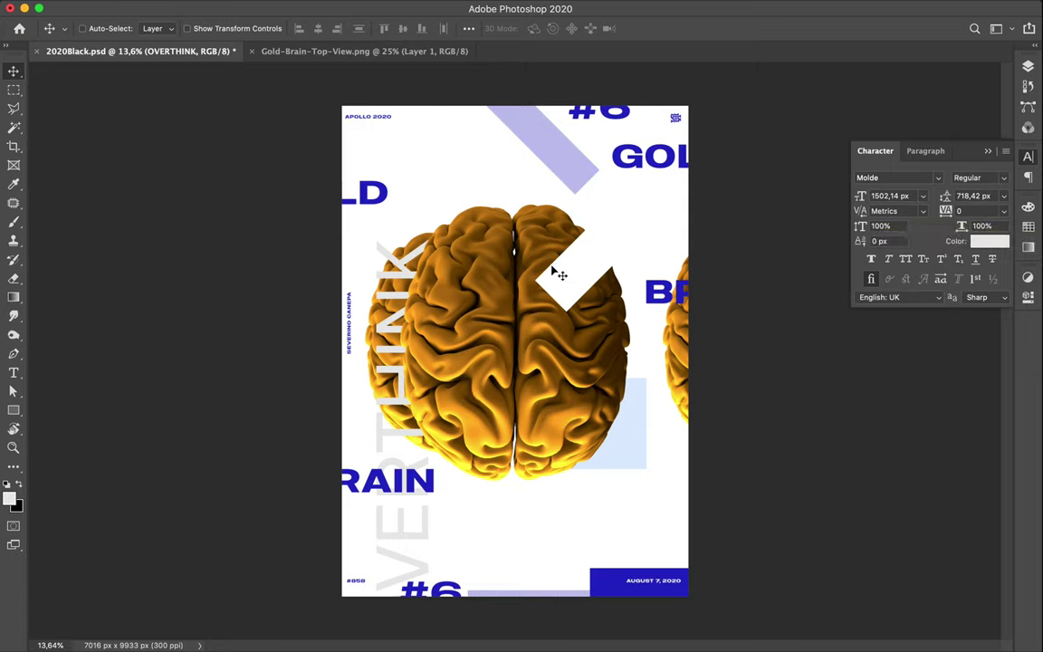
pyautogui.click(386, 343)
pyautogui.click(983, 178)
pyautogui.scroll(5, 931, 228)
pyautogui.scroll(2, 931, 228)
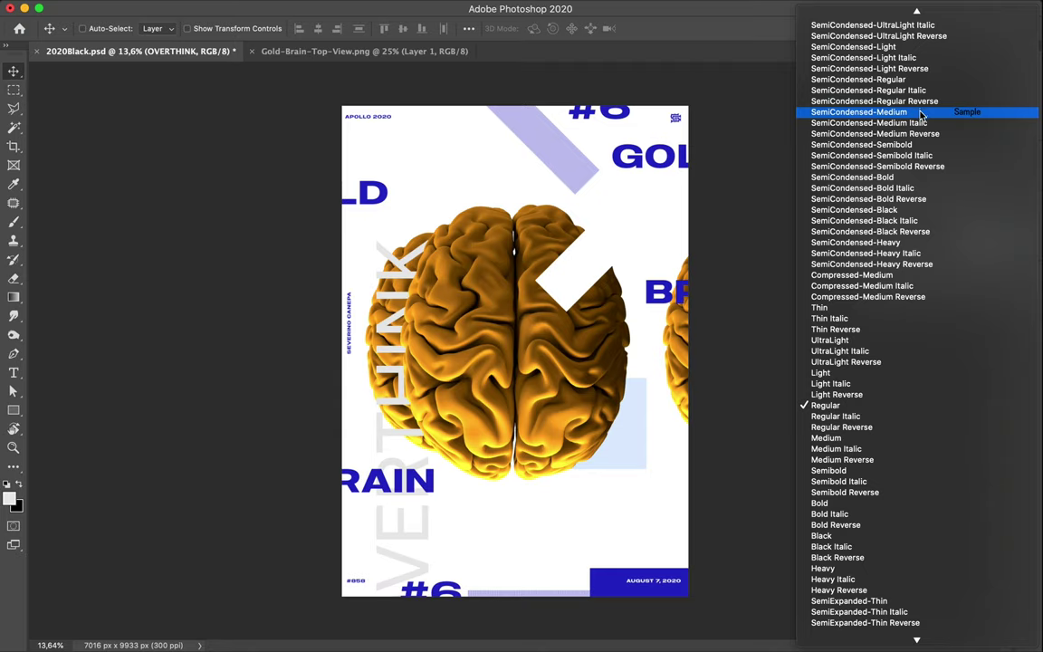
pyautogui.click(921, 112)
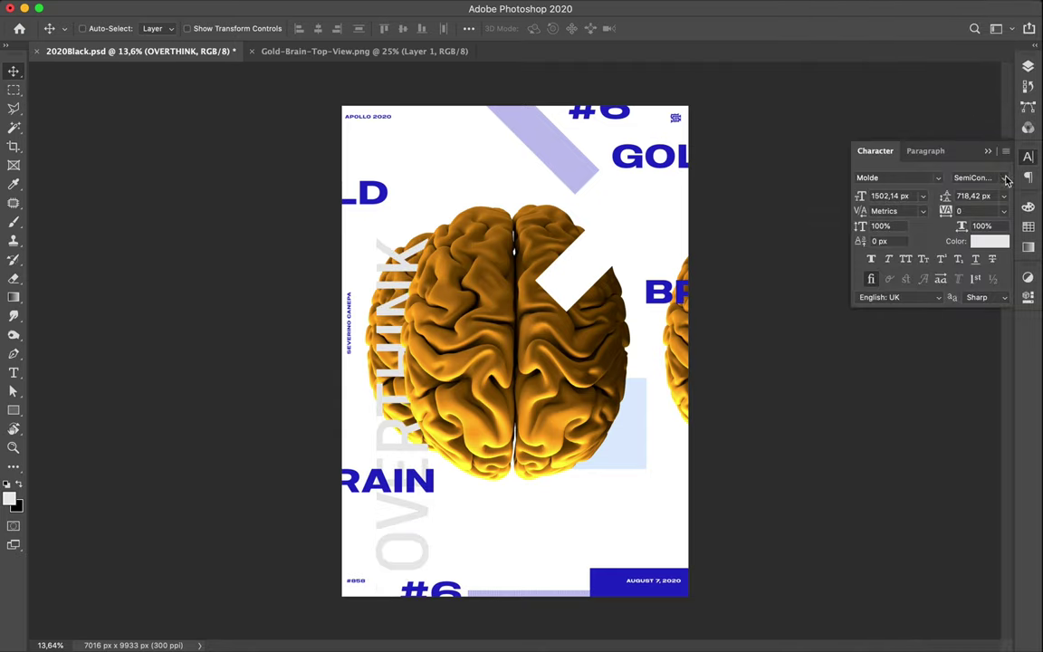
# Set OVERTHINK to Condensed-Heavy and move it up beside the brain's left side
pyautogui.click(1006, 180)
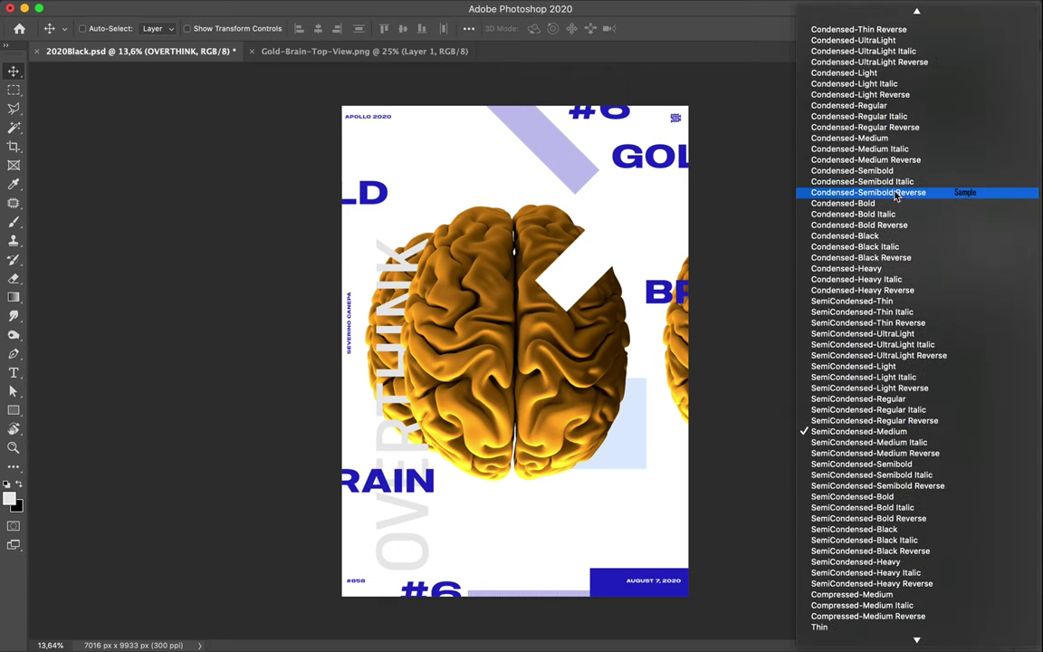
pyautogui.scroll(8, 895, 192)
pyautogui.scroll(-5, 894, 192)
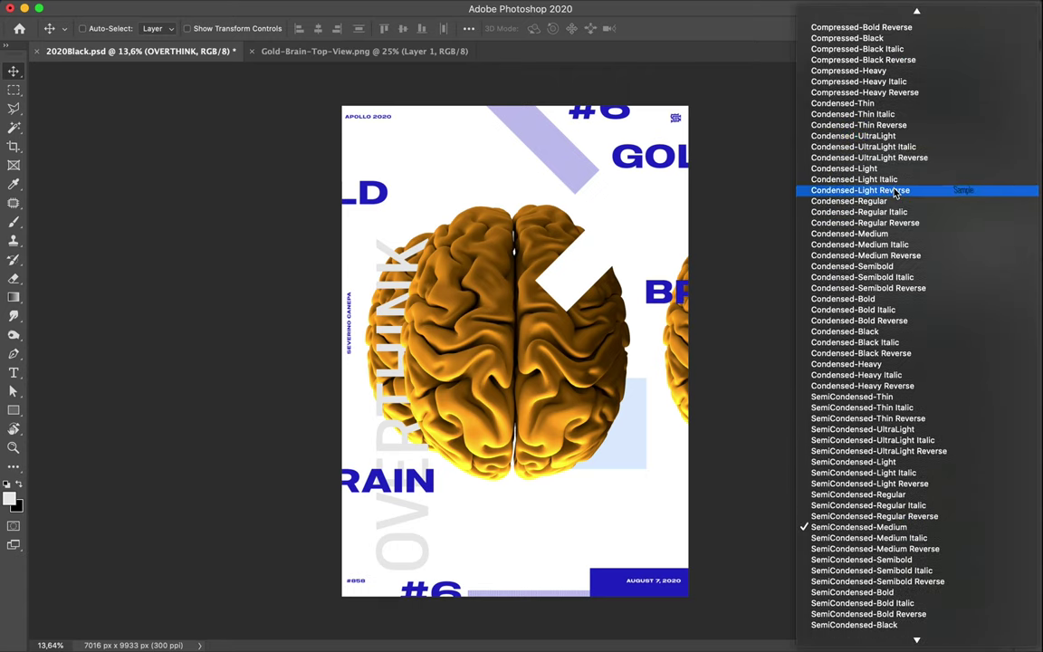
pyautogui.scroll(-1, 894, 192)
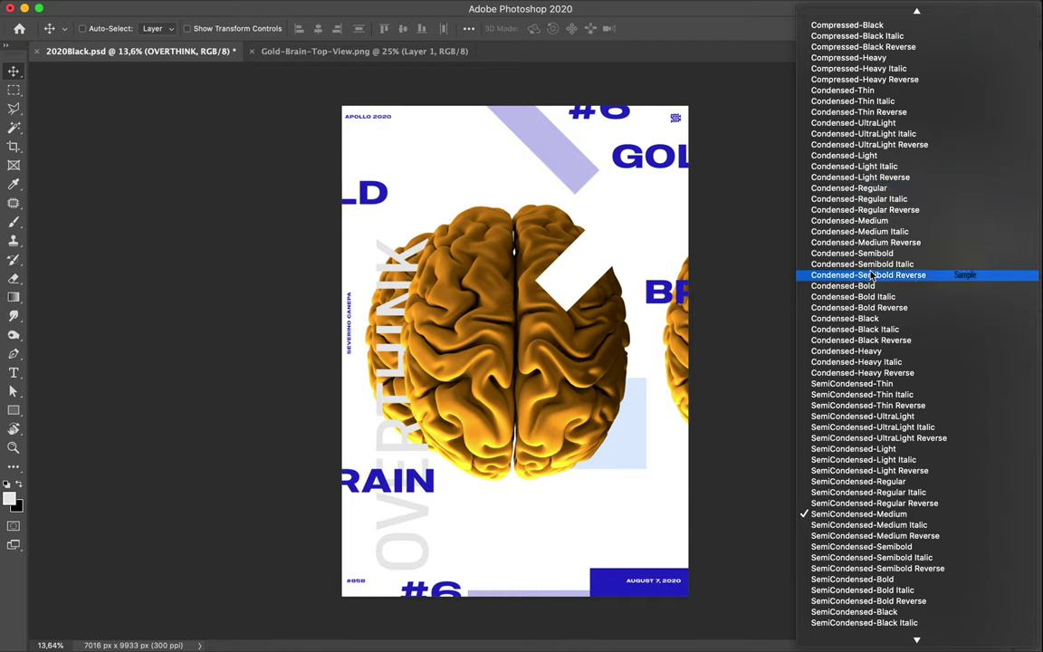
pyautogui.click(876, 352)
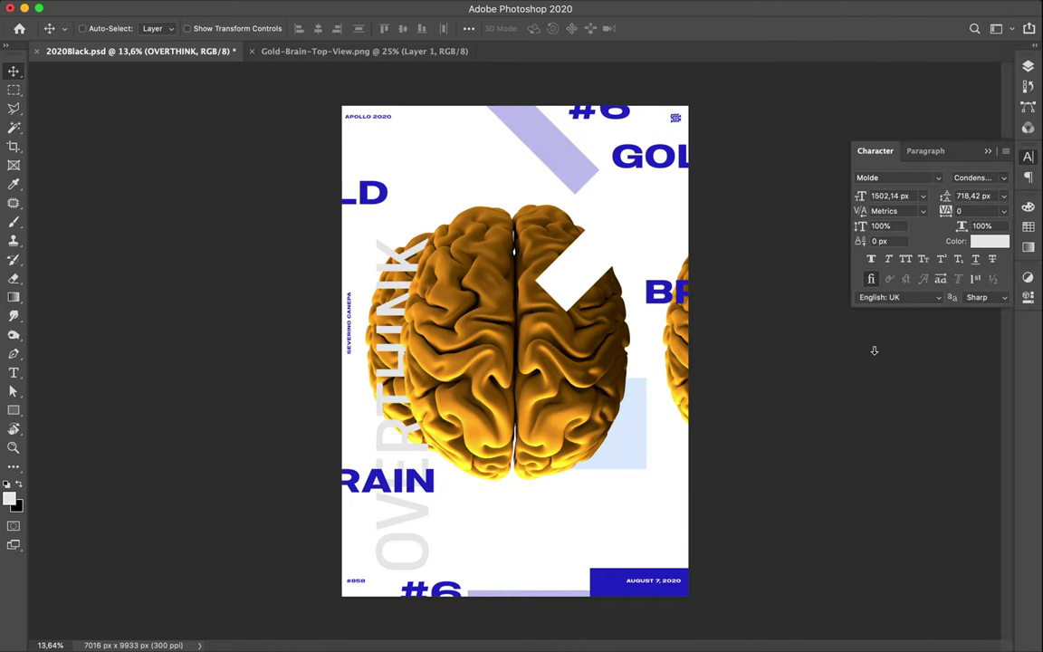
pyautogui.moveTo(387, 372); pyautogui.dragTo(384, 358)
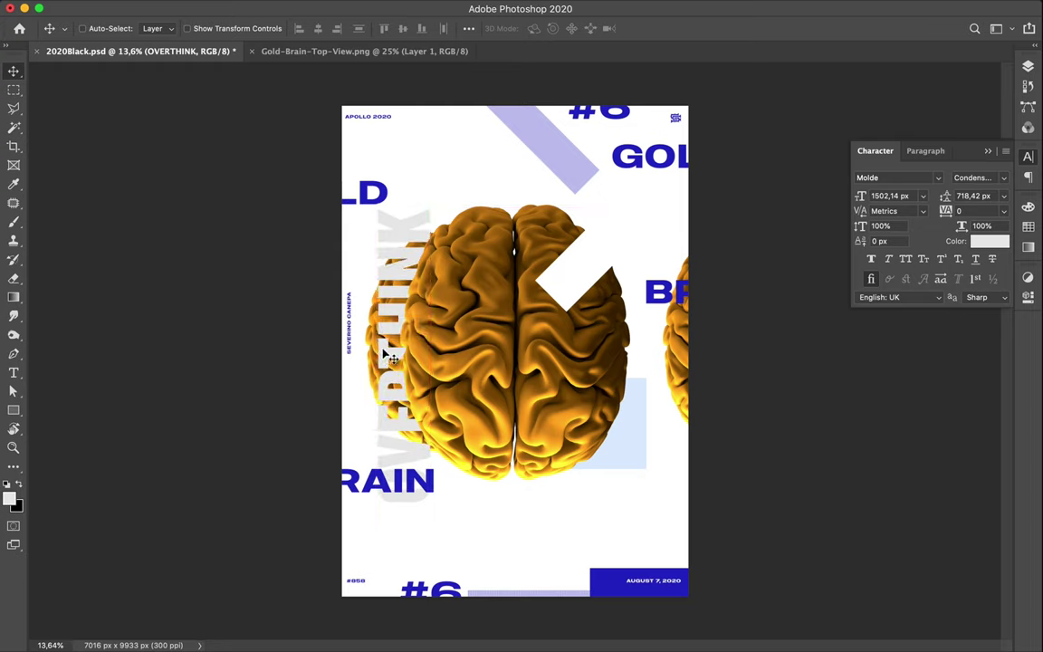
pyautogui.hotkey('ctrl', 't')
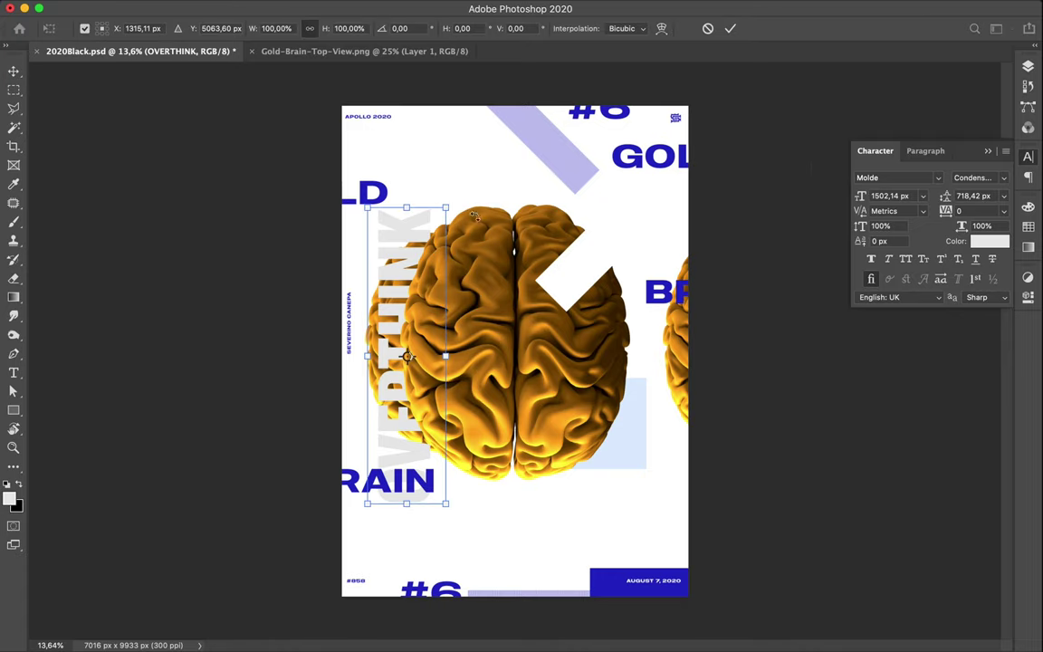
# Scale OVERTHINK to about 63% along the brain's left edge, then hide it
pyautogui.moveTo(407, 212); pyautogui.dragTo(407, 266)
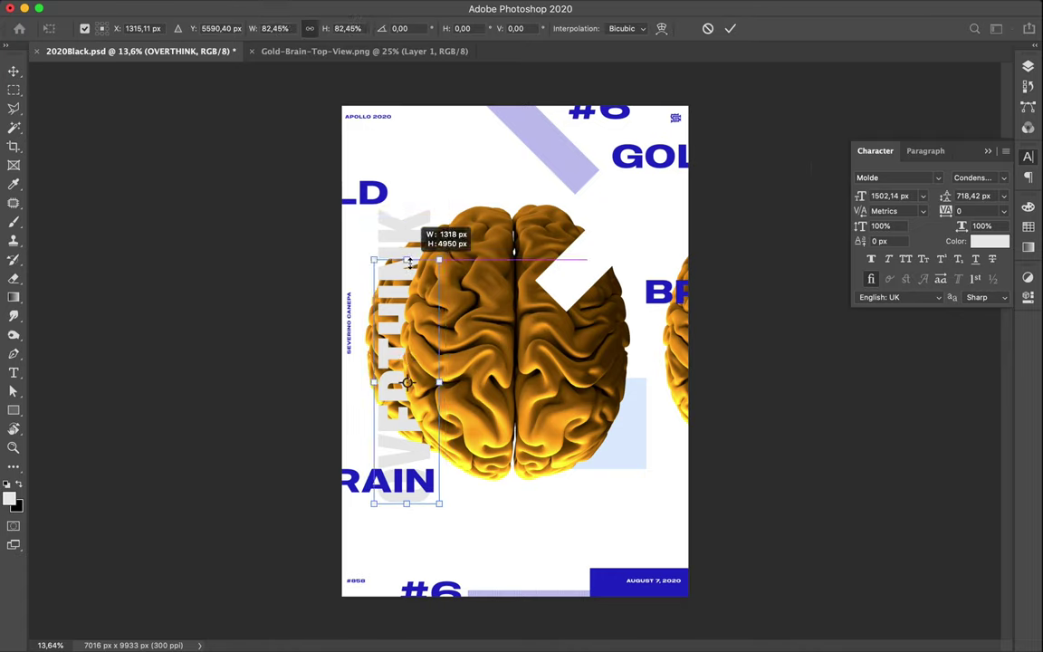
pyautogui.moveTo(406, 510); pyautogui.dragTo(417, 457)
pyautogui.moveTo(397, 367)
pyautogui.mouseDown()
pyautogui.moveTo(404, 316)
pyautogui.moveTo(409, 331)
pyautogui.mouseUp()
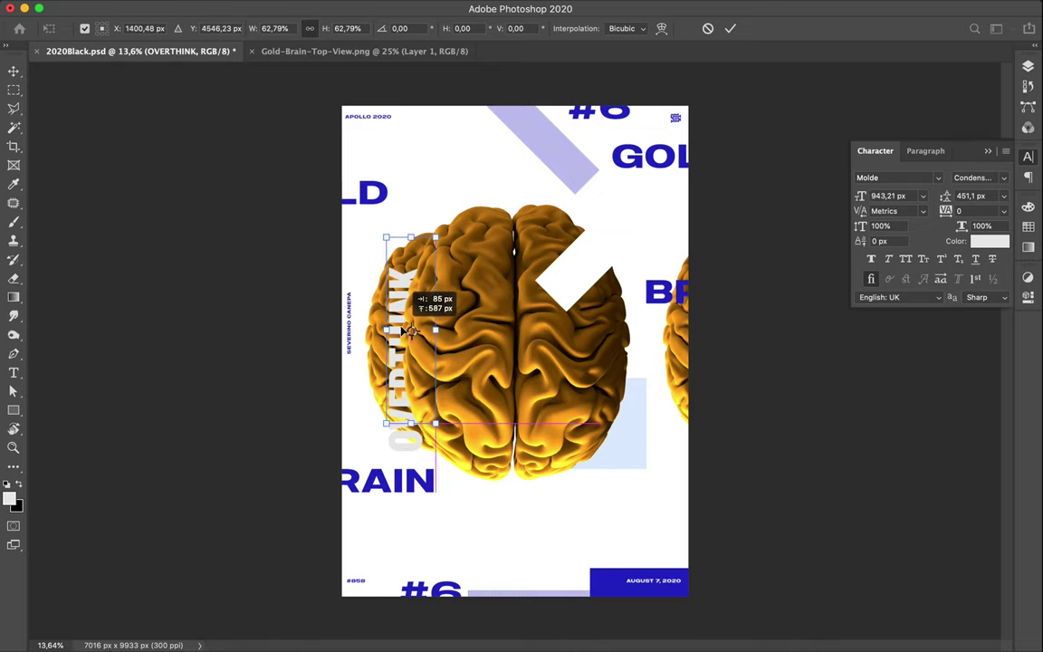
pyautogui.moveTo(409, 331); pyautogui.dragTo(409, 330)
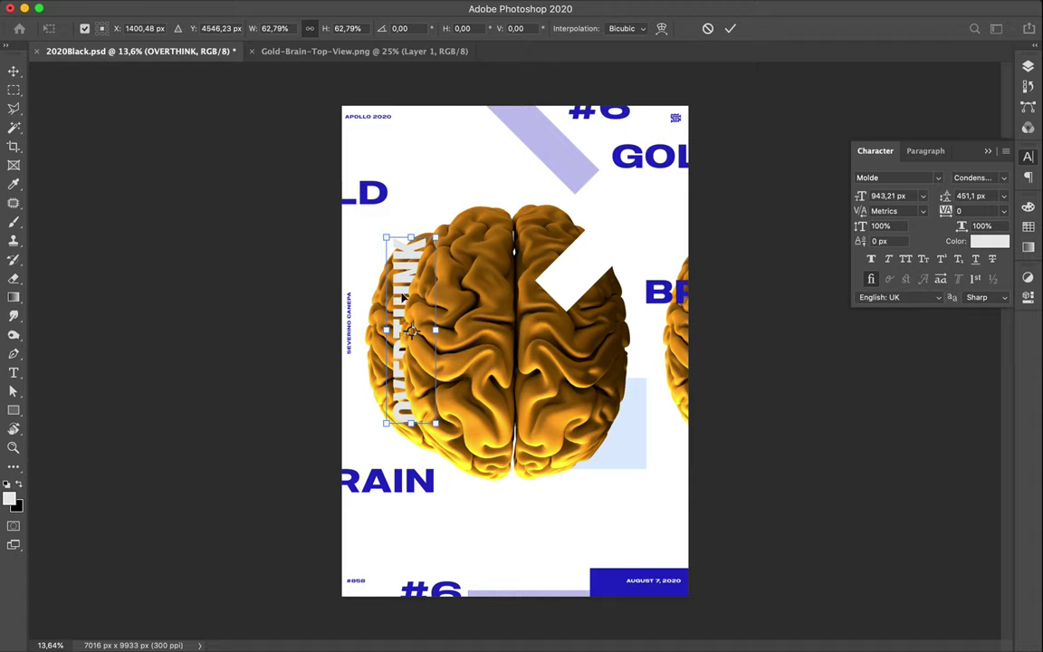
pyautogui.moveTo(404, 298); pyautogui.dragTo(400, 305)
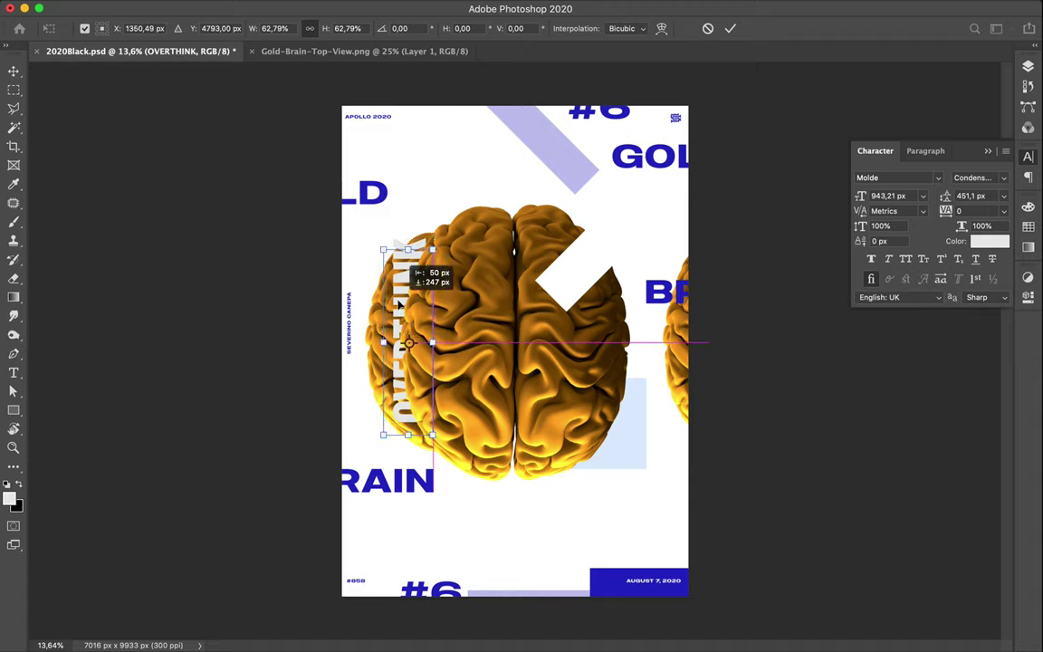
pyautogui.moveTo(399, 305); pyautogui.dragTo(399, 305)
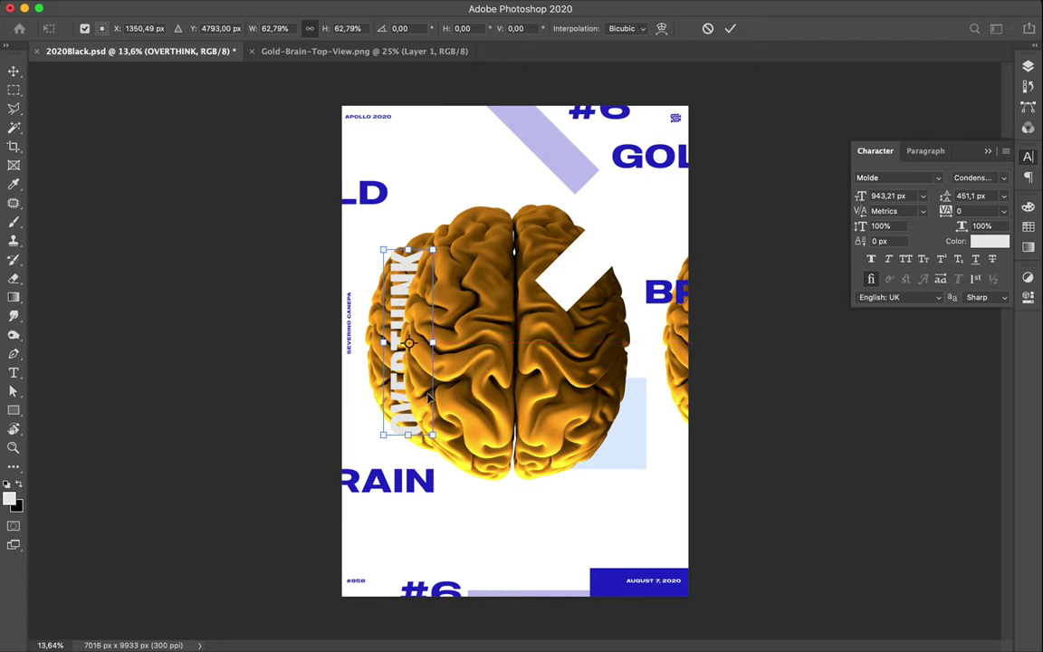
pyautogui.press('Return')
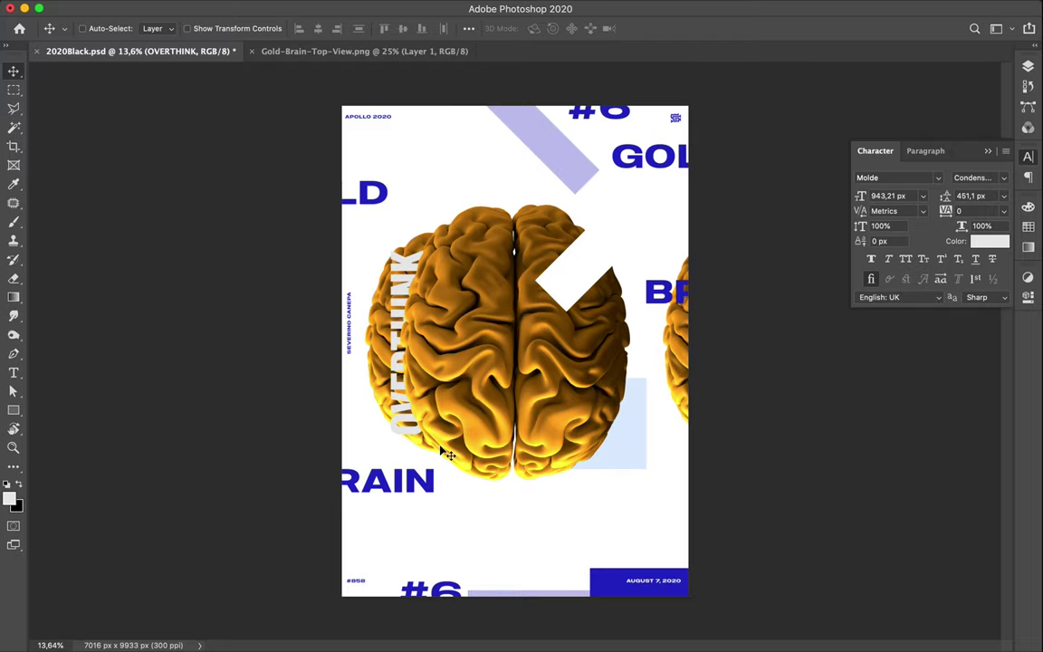
pyautogui.press('Delete')
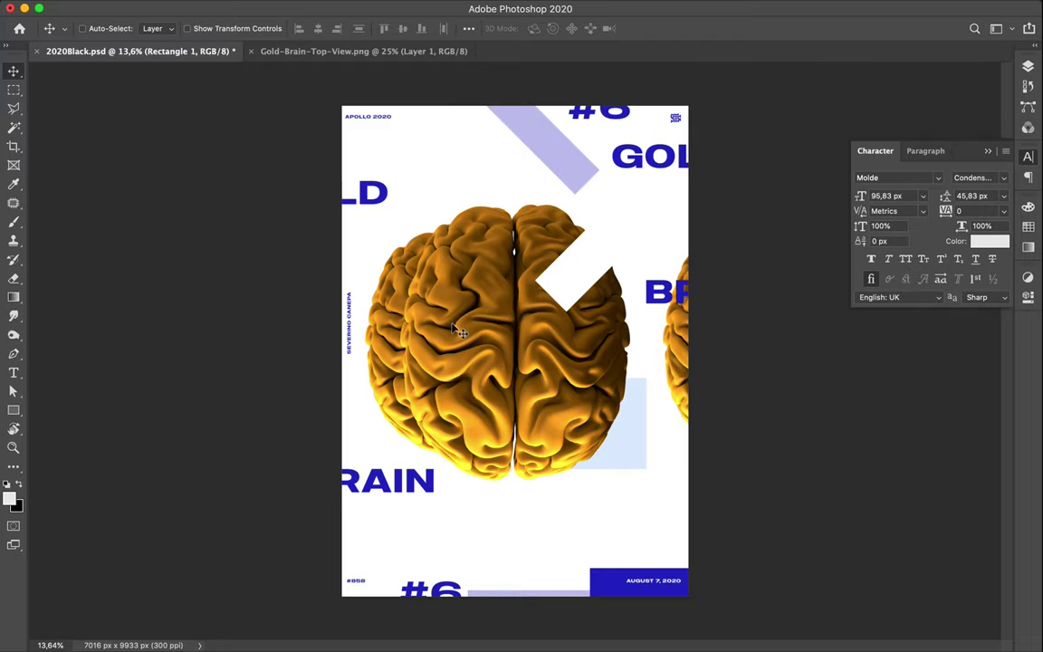
# Zoom in and sample a dark brown from the shadows between the brain folds
pyautogui.scroll(3, 448, 337)
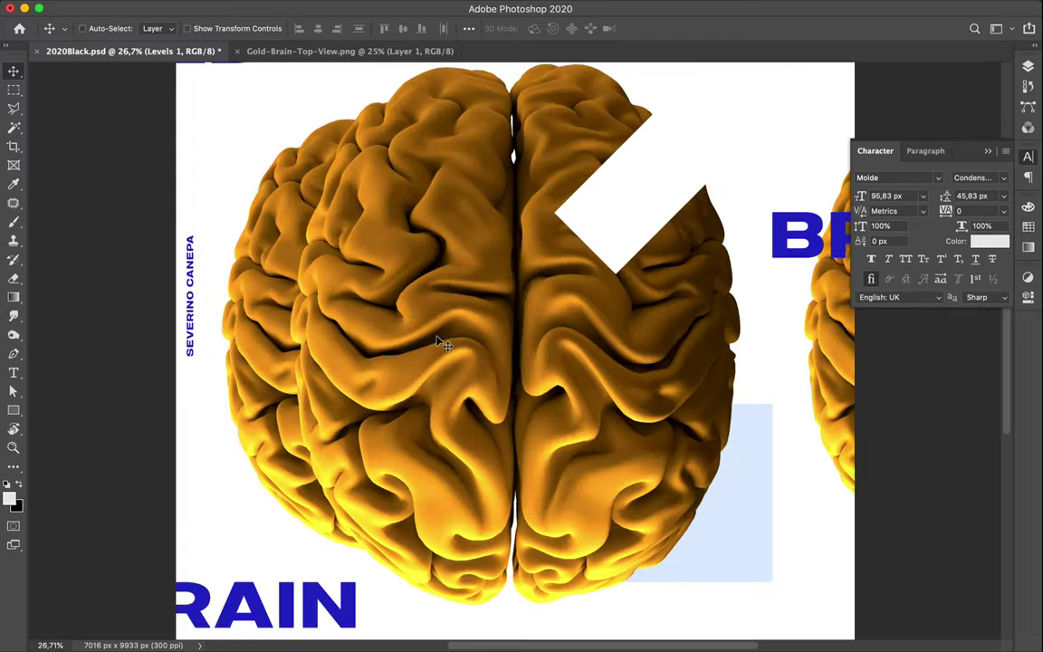
pyautogui.scroll(3, 441, 343)
pyautogui.scroll(3, 441, 344)
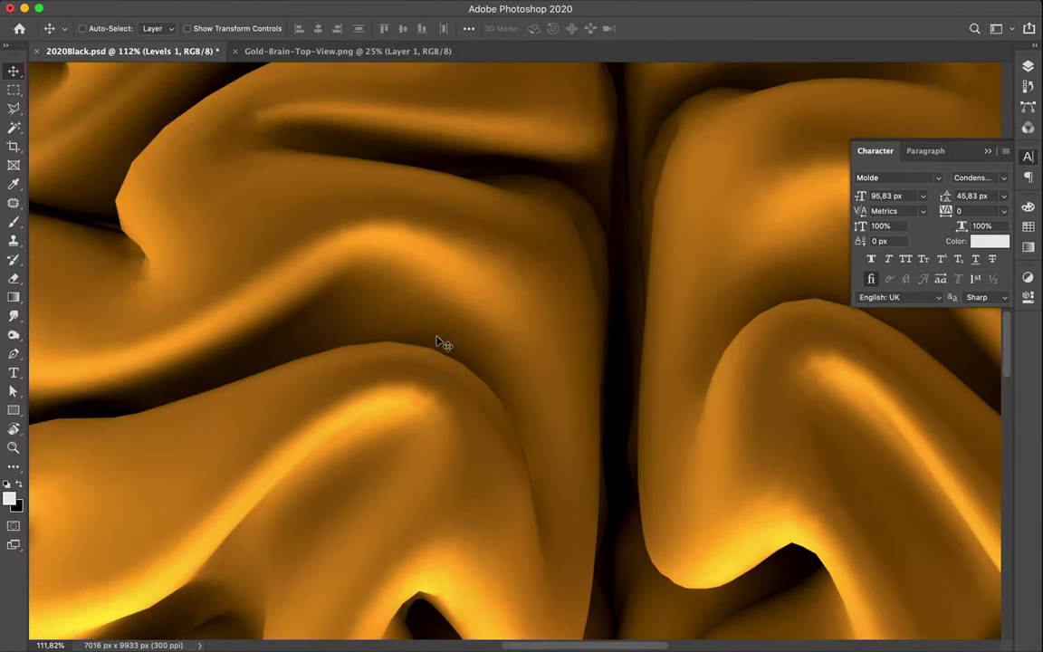
pyautogui.press('i')
pyautogui.moveTo(438, 336); pyautogui.dragTo(392, 336)
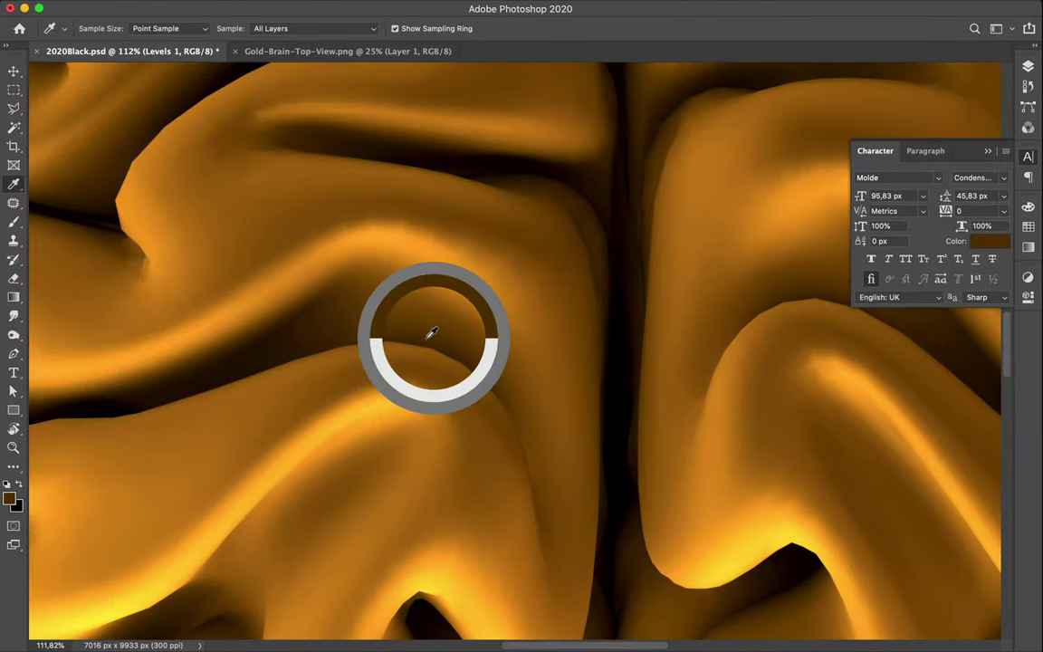
pyautogui.moveTo(393, 333); pyautogui.dragTo(370, 332)
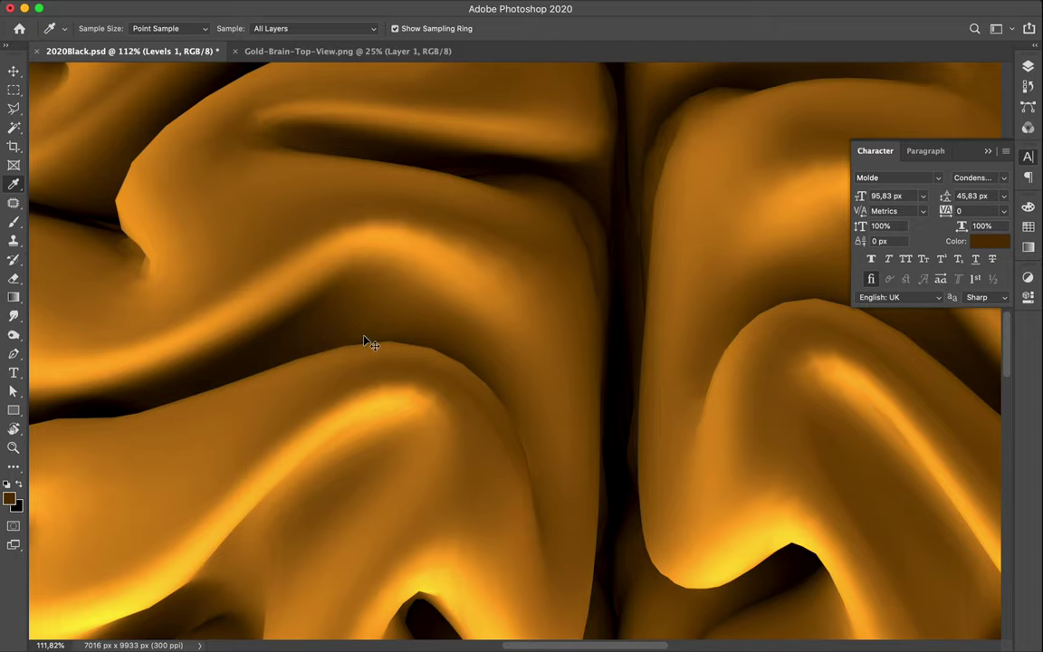
# Fit the poster in view, return to the Move tool and show the Layers panel
pyautogui.hotkey('ctrl', '0')
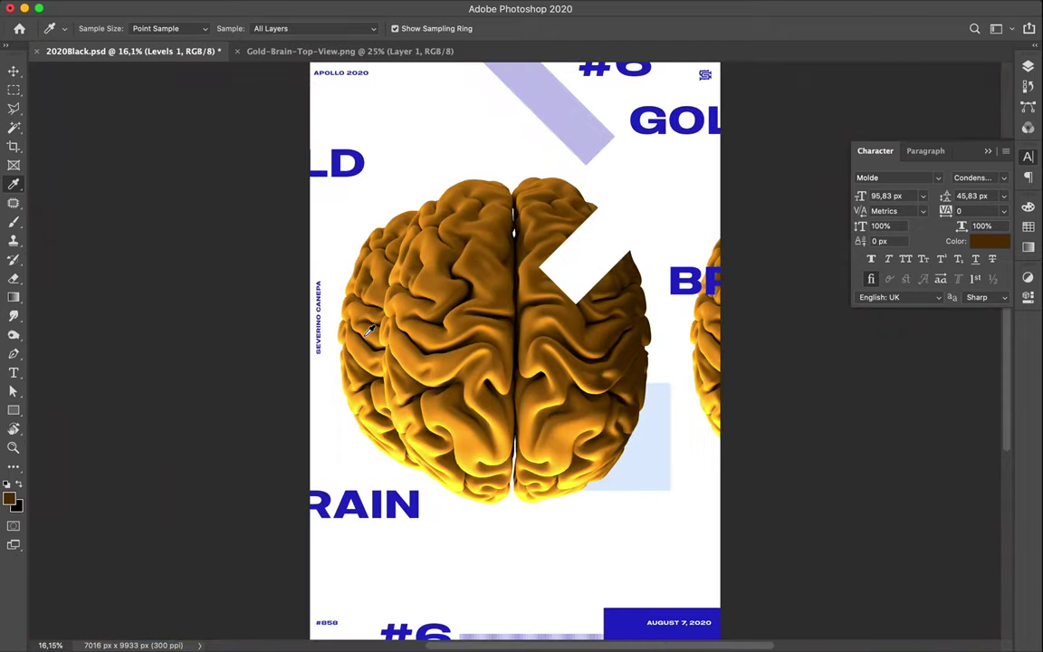
pyautogui.press('v')
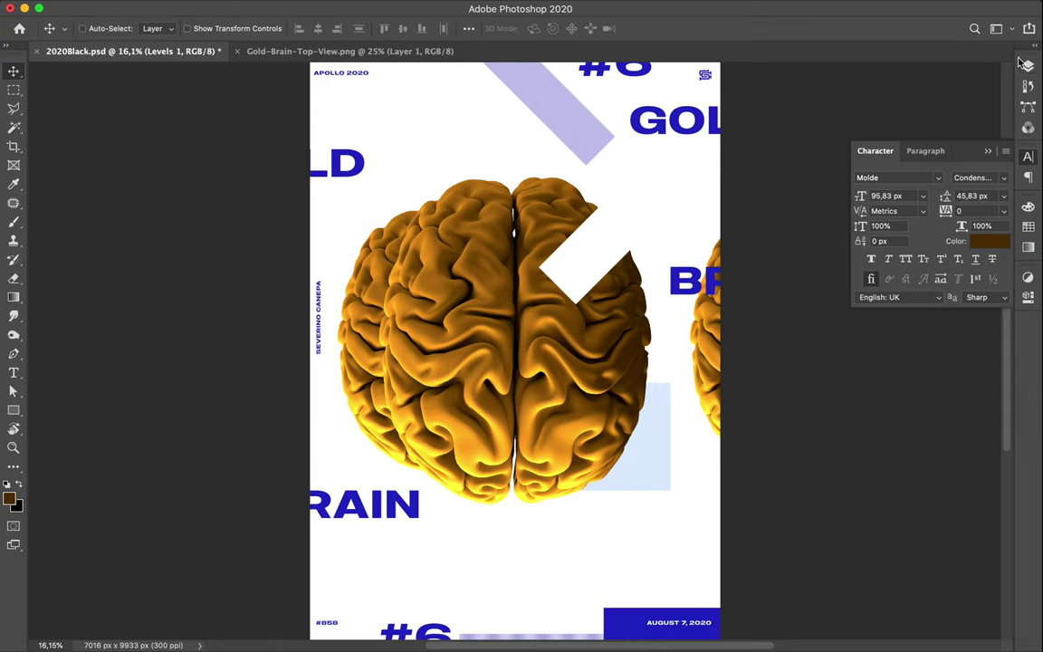
pyautogui.press('F7')
pyautogui.scroll(-3, 925, 485)
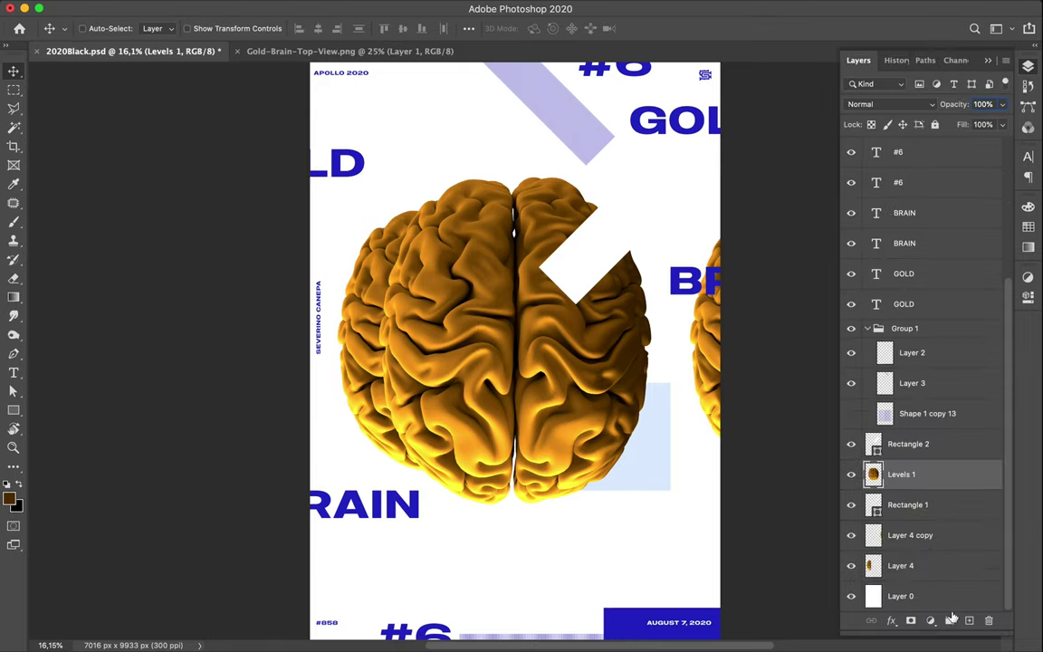
# On a new layer, paint the loaded brain selection solid dark brown, then deselect
pyautogui.click(969, 620)
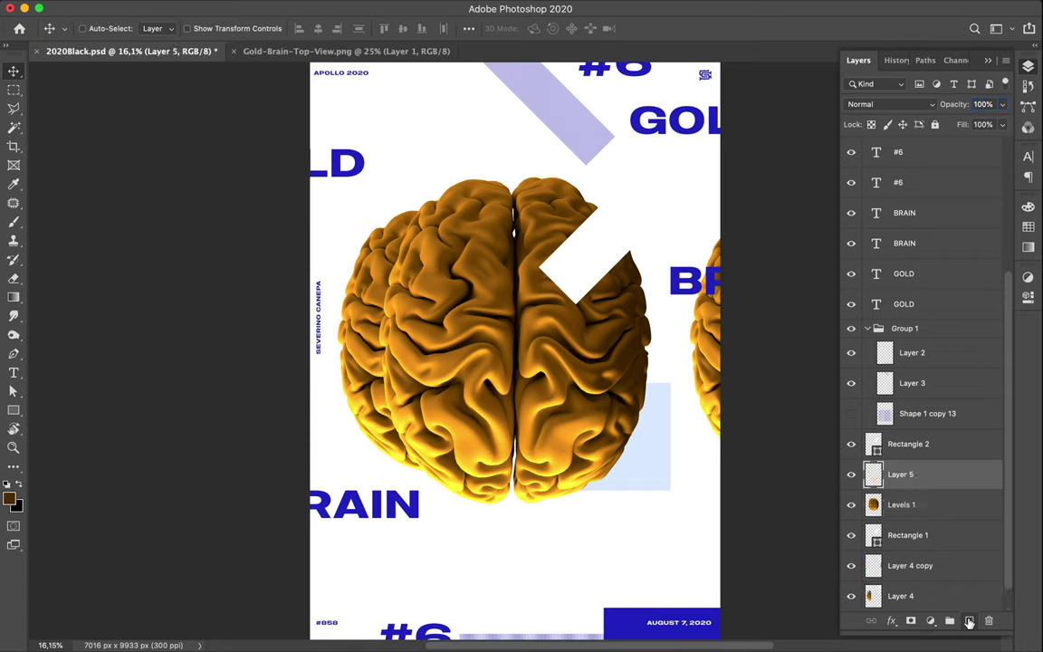
pyautogui.keyDown('super'); pyautogui.click(874, 505); pyautogui.keyUp('super')
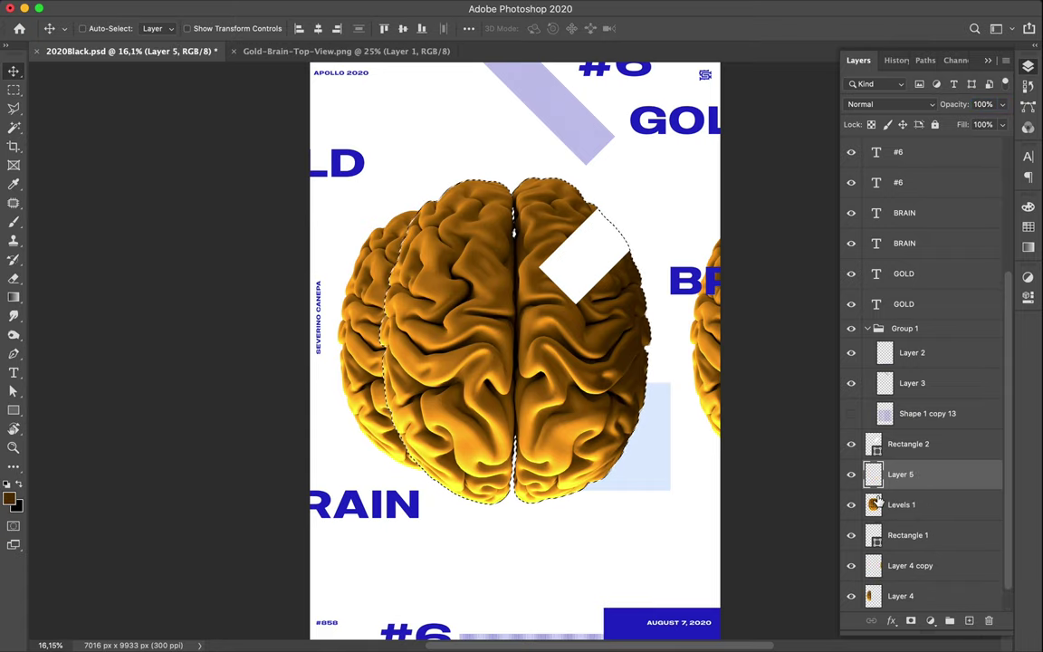
pyautogui.press('b')
pyautogui.moveTo(437, 218); pyautogui.dragTo(582, 473)
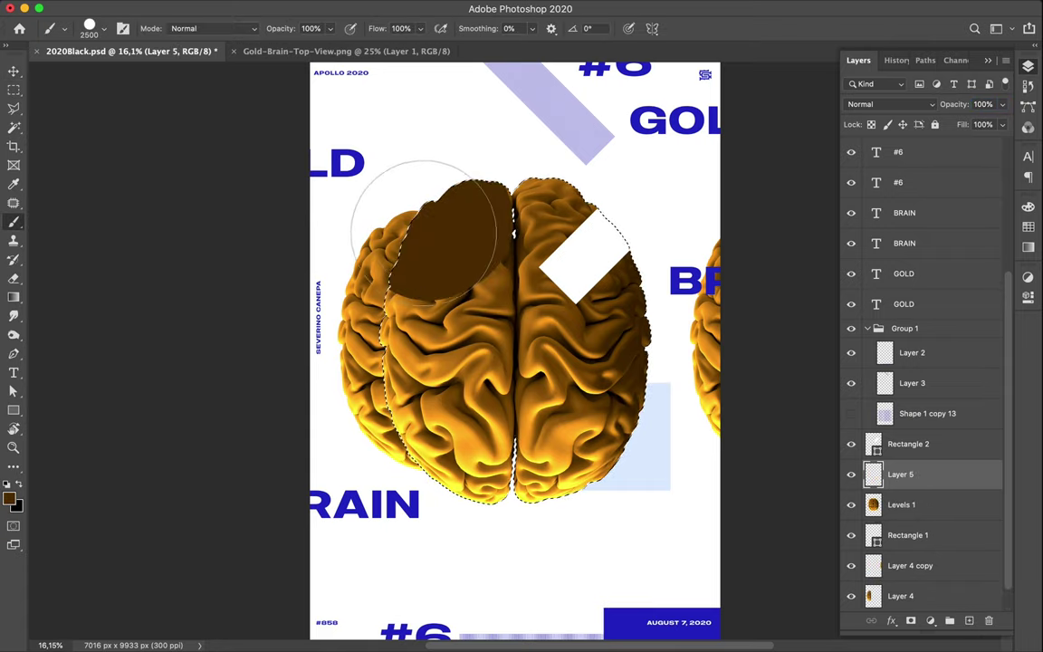
pyautogui.moveTo(572, 243)
pyautogui.mouseDown()
pyautogui.moveTo(520, 344)
pyautogui.moveTo(517, 372)
pyautogui.mouseUp()
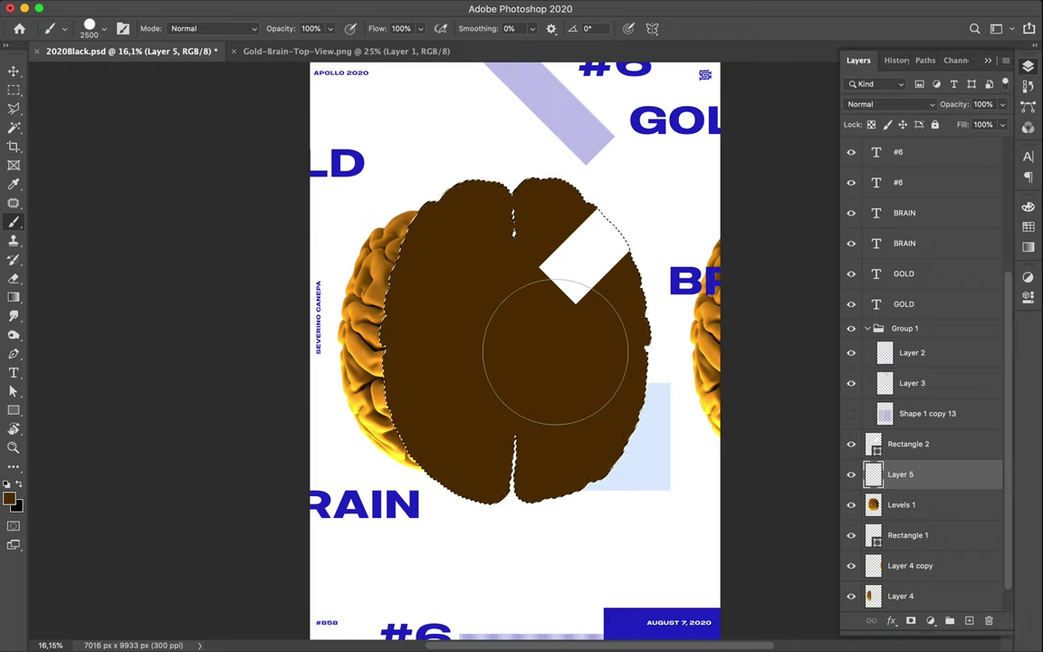
pyautogui.press('m')
pyautogui.hotkey('ctrl', 'd')
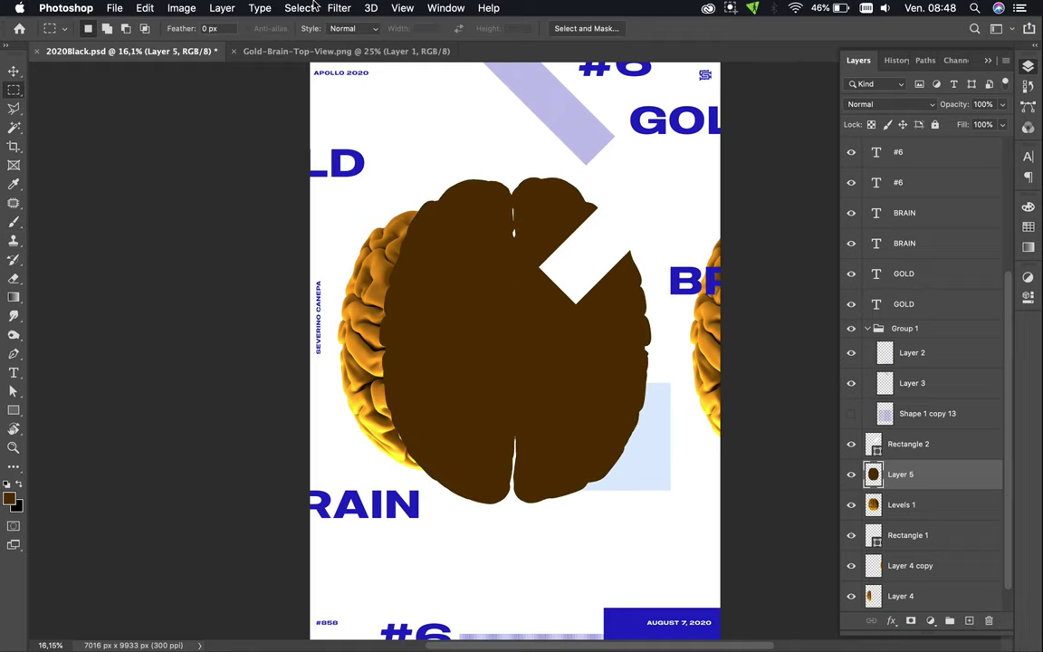
pyautogui.click(338, 7)
pyautogui.moveTo(408, 180)
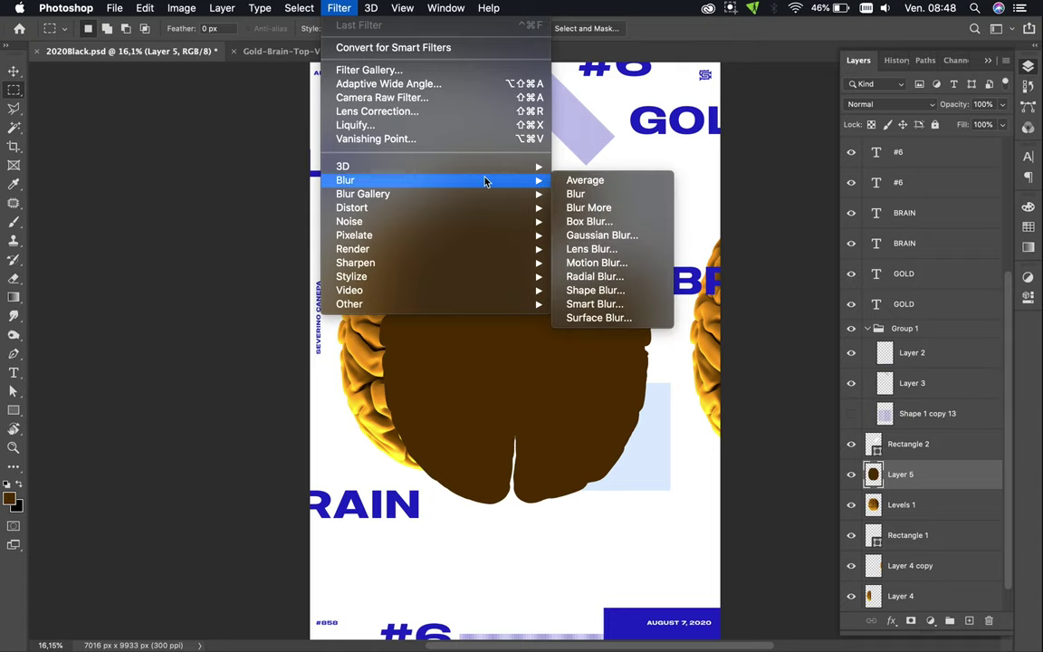
# Apply a Gaussian Blur with a radius of 79.5 pixels to the brown silhouette
pyautogui.click(621, 236)
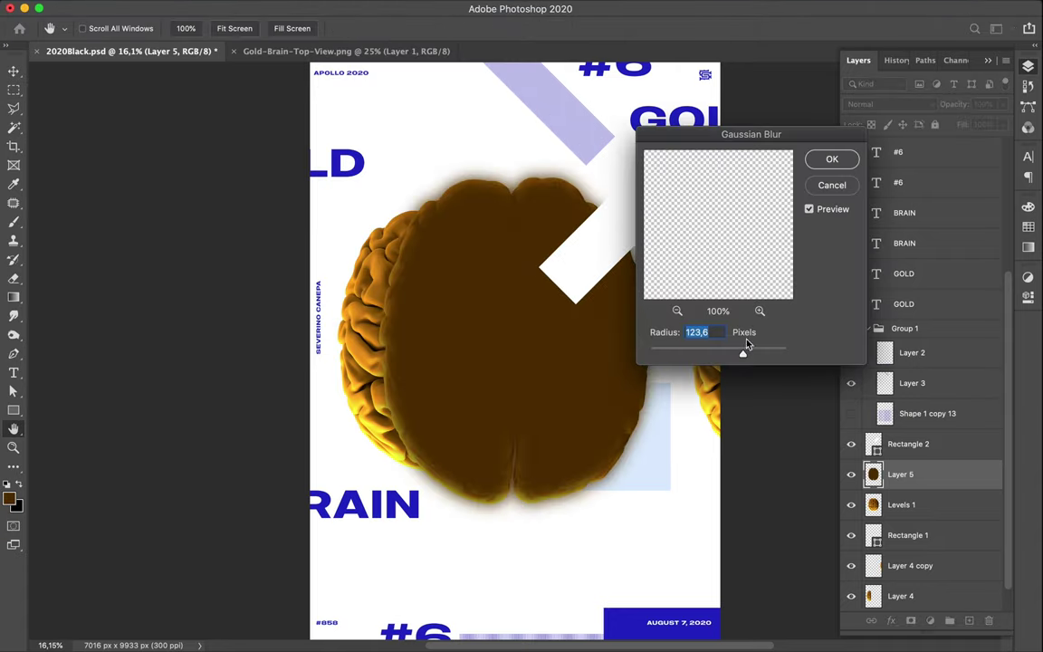
pyautogui.moveTo(746, 352); pyautogui.dragTo(735, 356)
pyautogui.moveTo(735, 357)
pyautogui.mouseDown()
pyautogui.moveTo(713, 357)
pyautogui.moveTo(728, 357)
pyautogui.mouseUp()
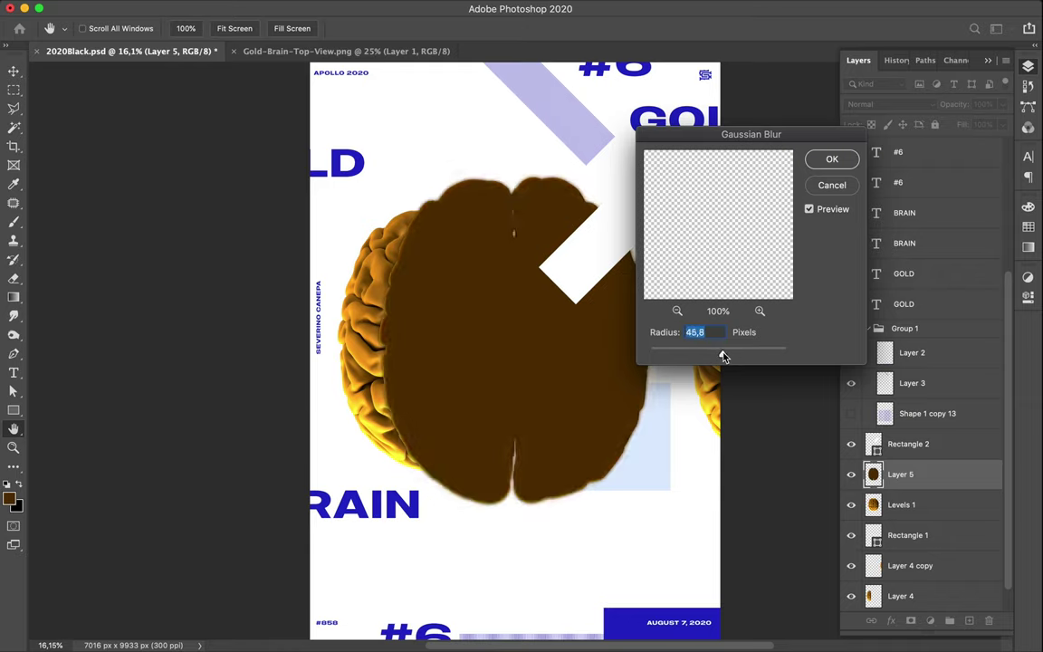
pyautogui.moveTo(728, 357); pyautogui.dragTo(734, 357)
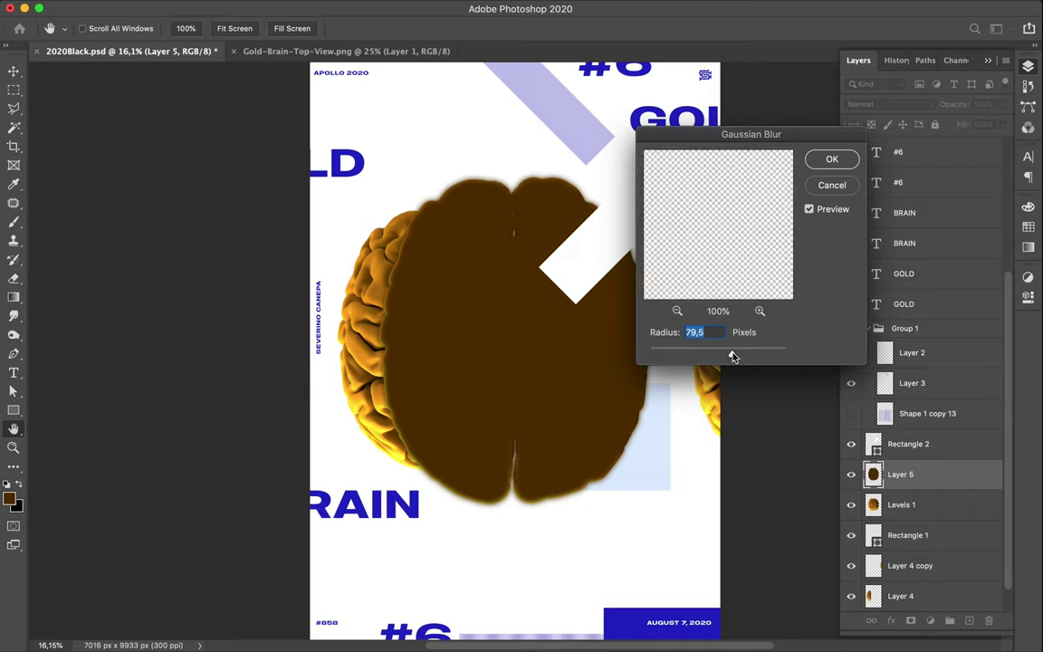
pyautogui.click(841, 159)
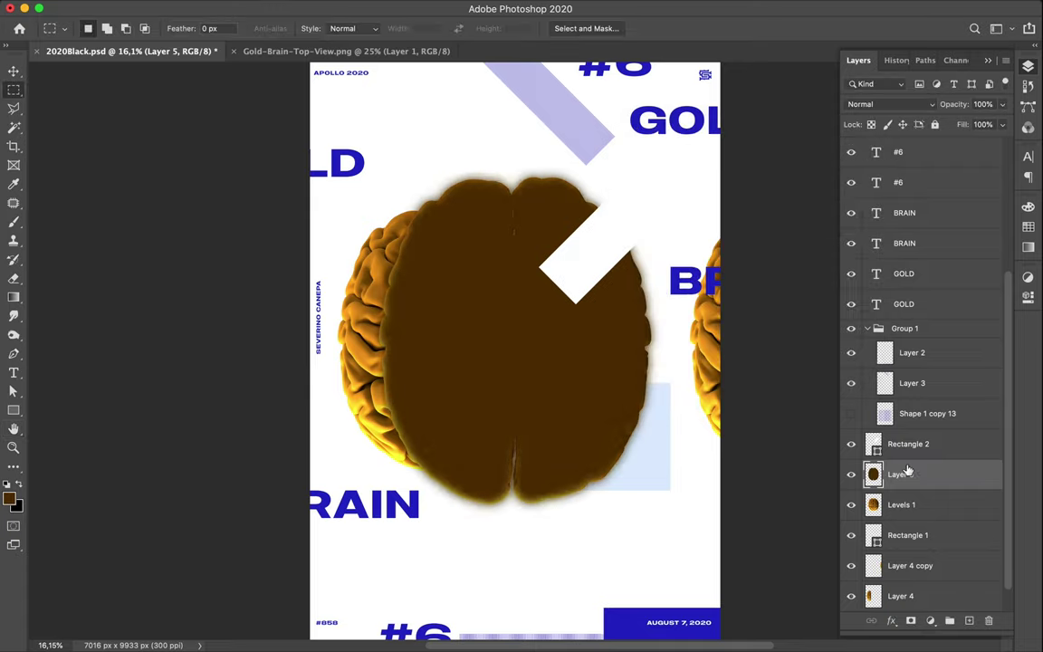
# Place Layer 5 beneath Levels 1 as a shadow and nudge the gold brain sideways
pyautogui.moveTo(910, 474); pyautogui.dragTo(911, 523)
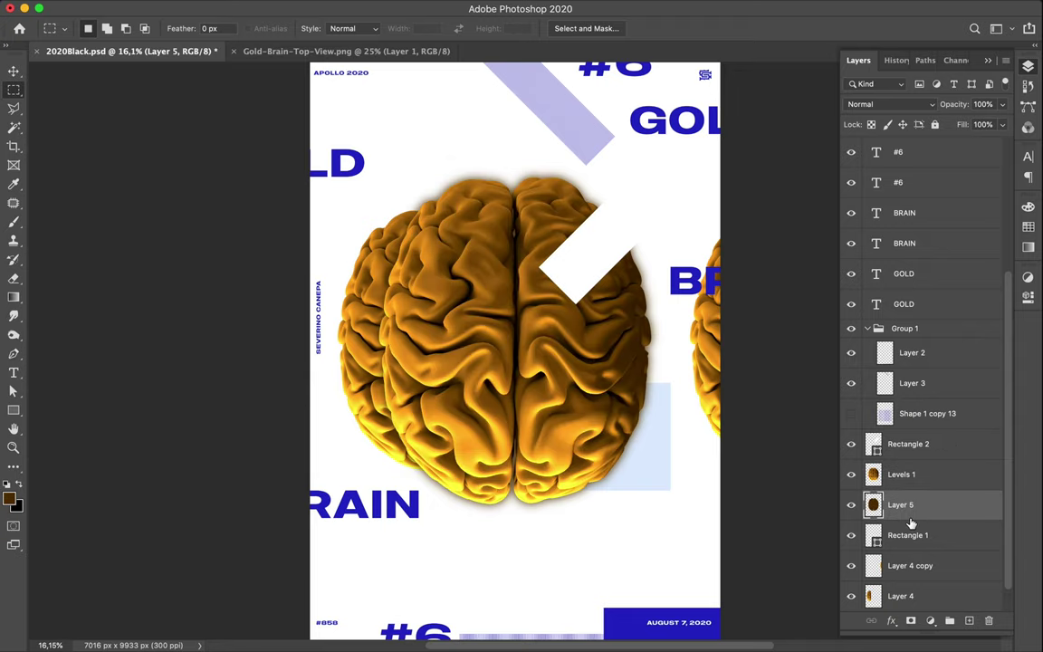
pyautogui.press('v')
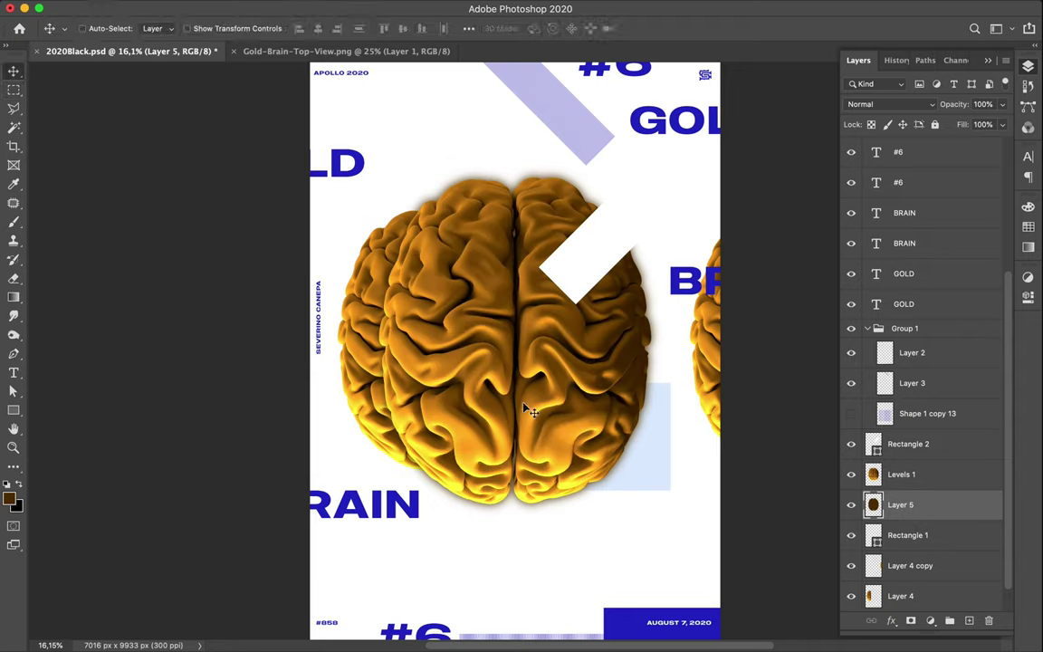
pyautogui.moveTo(541, 407); pyautogui.dragTo(548, 404)
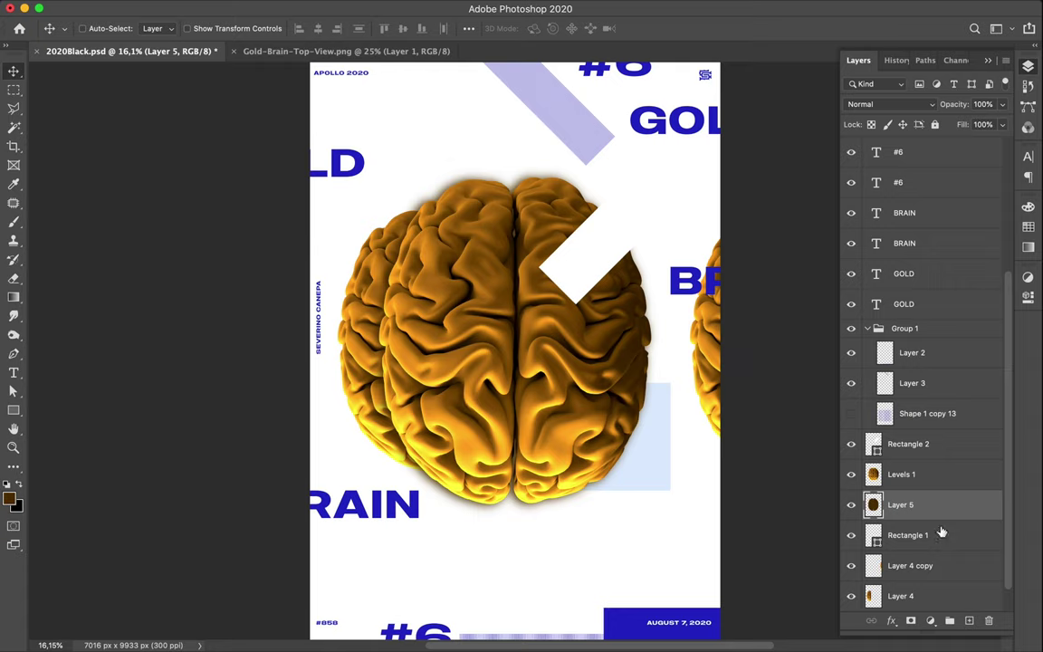
# Duplicate Layer 5 below and clip the copy to Layer 4
pyautogui.moveTo(934, 507); pyautogui.dragTo(936, 570)
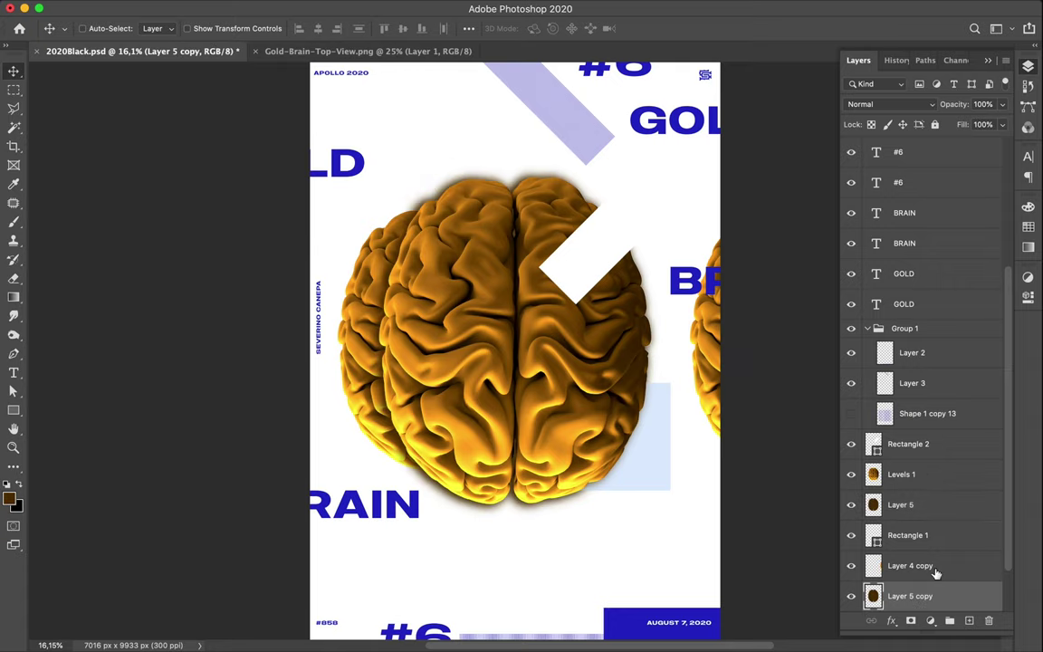
pyautogui.scroll(-2, 936, 572)
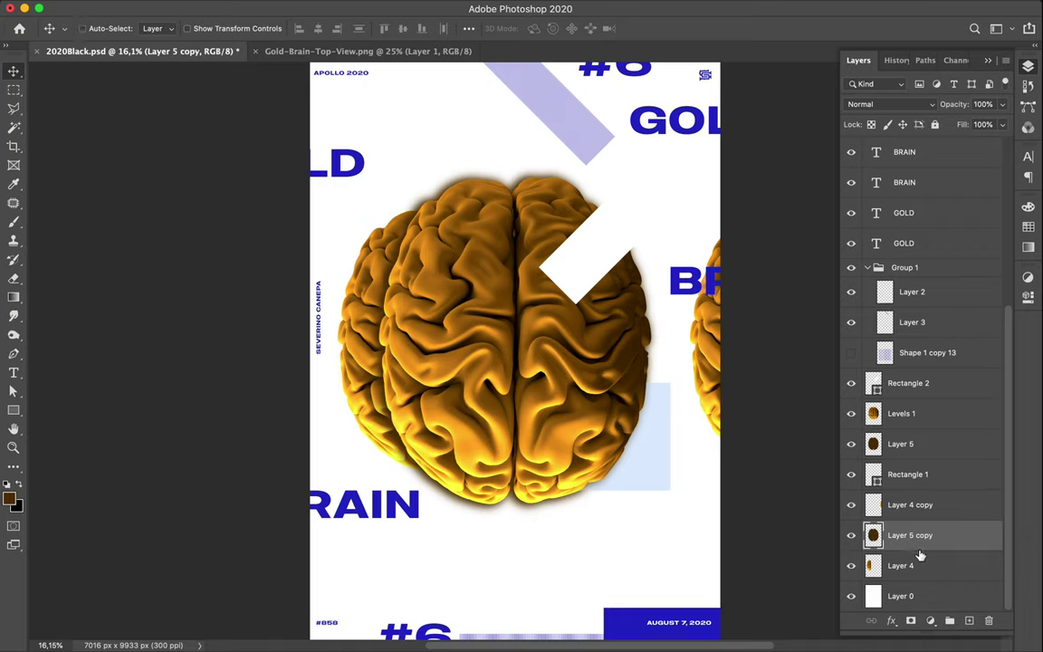
pyautogui.moveTo(909, 551); pyautogui.dragTo(907, 548)
pyautogui.keyDown('alt'); pyautogui.click(909, 550); pyautogui.keyUp('alt')
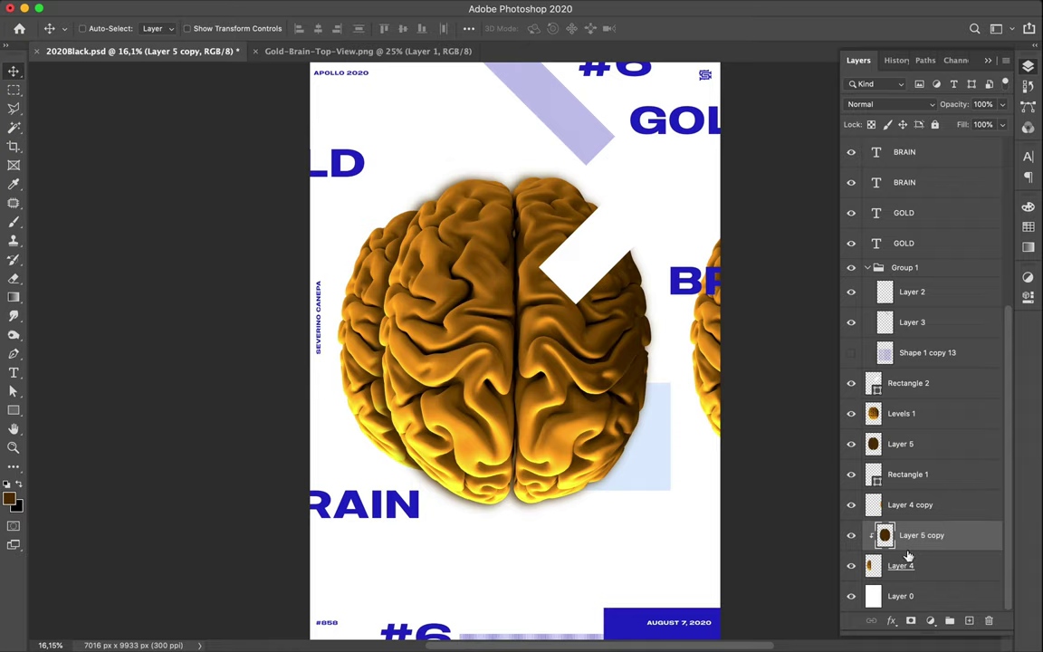
# Set the selected brain layers to Pin Light blending and select Layer 4 copy
pyautogui.press('ctrl')
pyautogui.keyDown('ctrl'); pyautogui.click(932, 446); pyautogui.keyUp('ctrl')
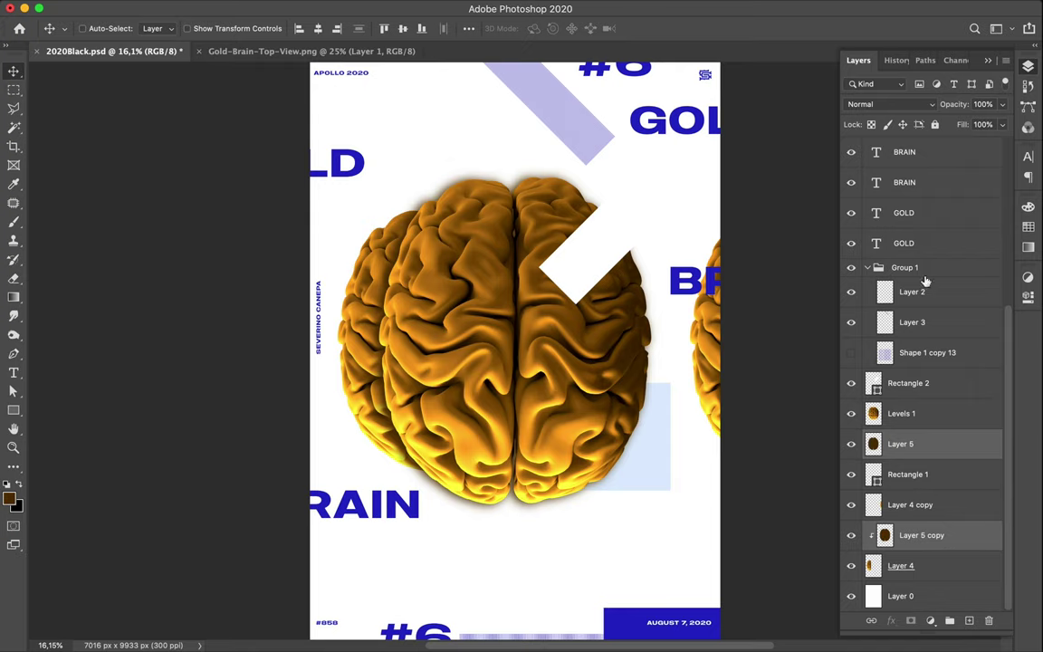
pyautogui.click(913, 106)
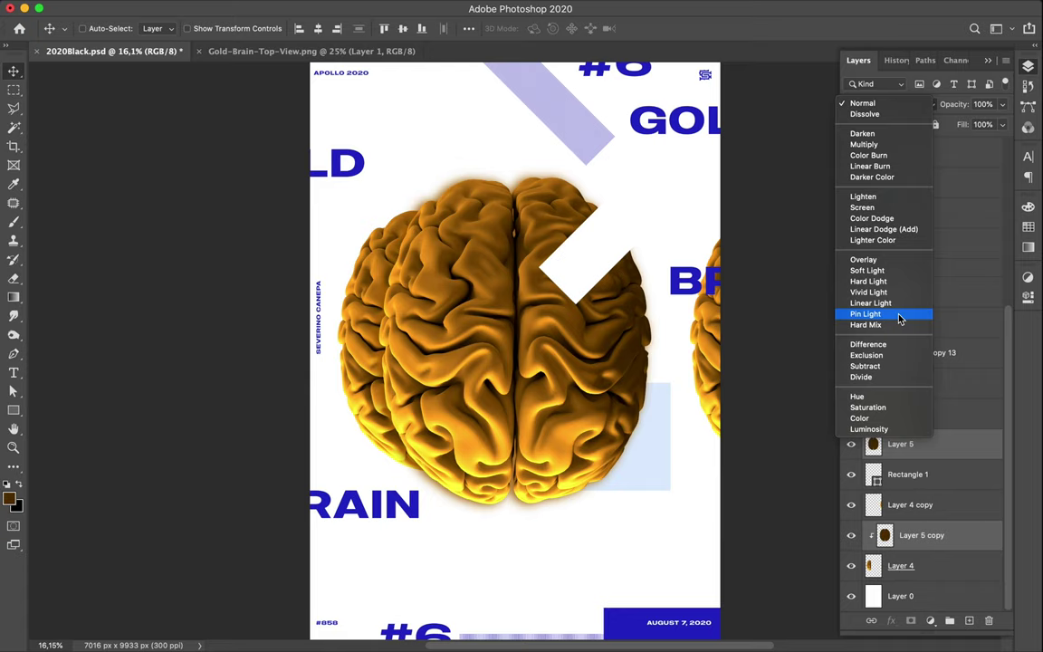
pyautogui.click(900, 316)
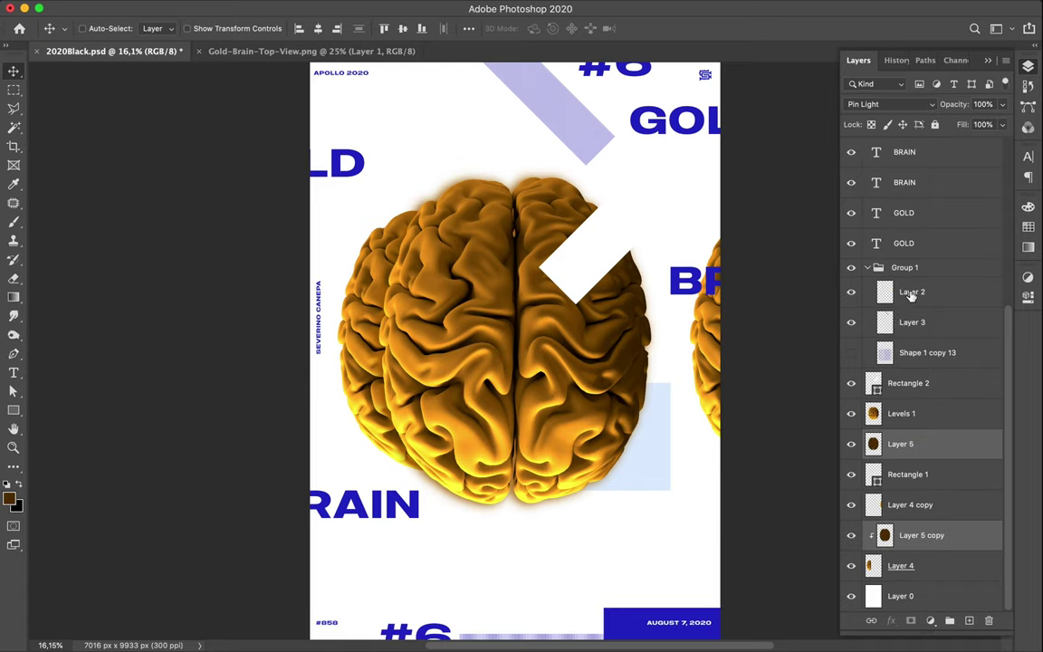
pyautogui.press('ctrl')
pyautogui.keyDown('ctrl'); pyautogui.click(715, 340); pyautogui.keyUp('ctrl')
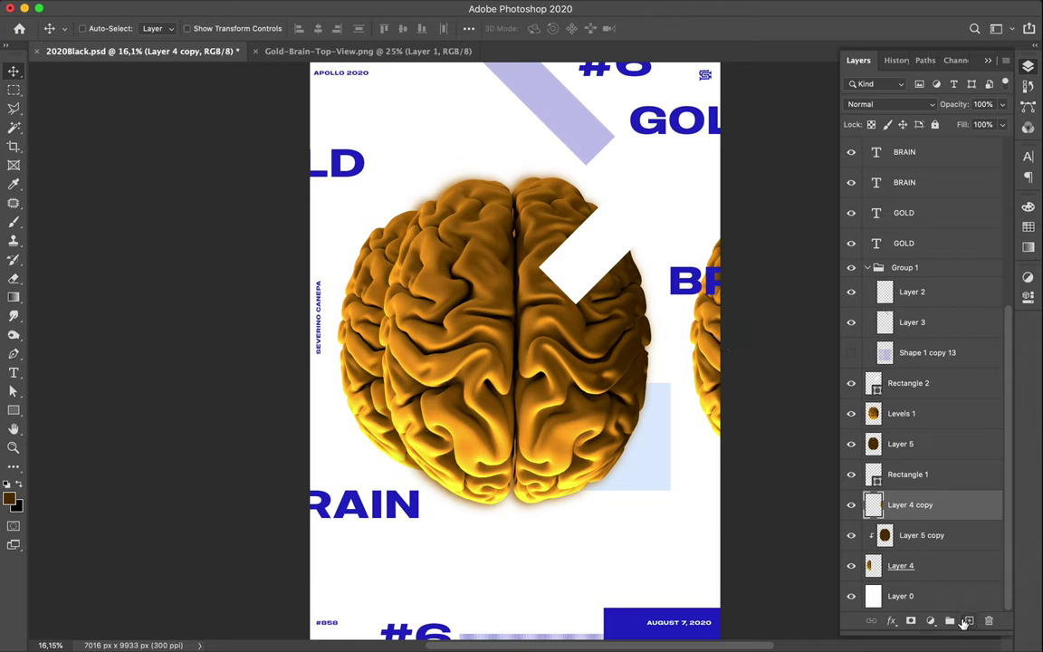
# Paint brown inside the right-hand brain's outline on a new layer
pyautogui.press('ctrl')
pyautogui.moveTo(718, 381); pyautogui.dragTo(678, 381)
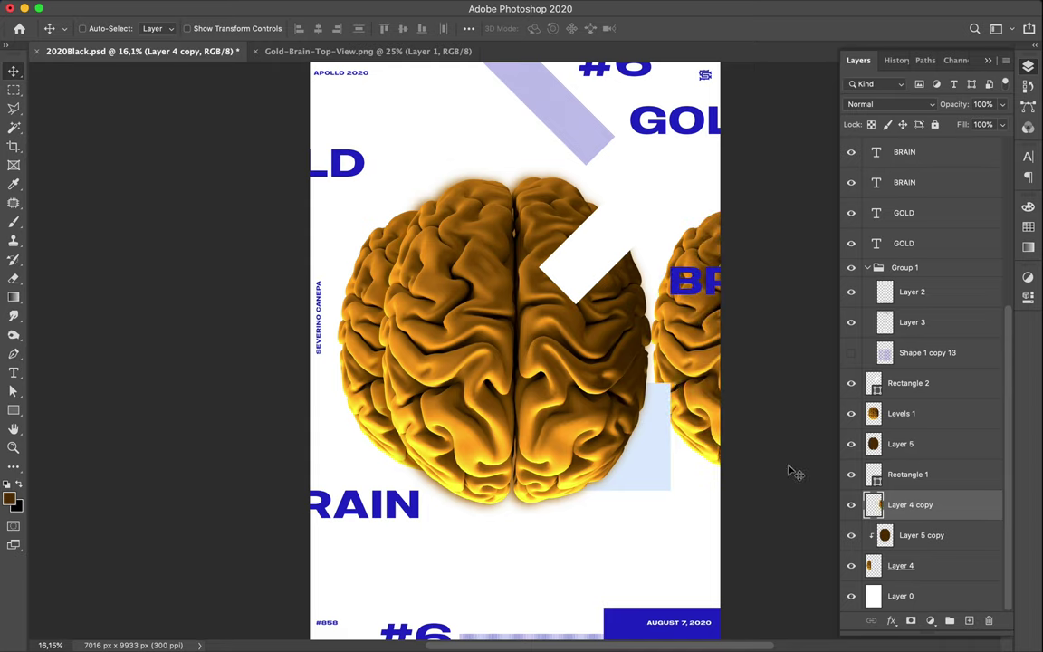
pyautogui.keyDown('ctrl'); pyautogui.click(877, 507); pyautogui.keyUp('ctrl')
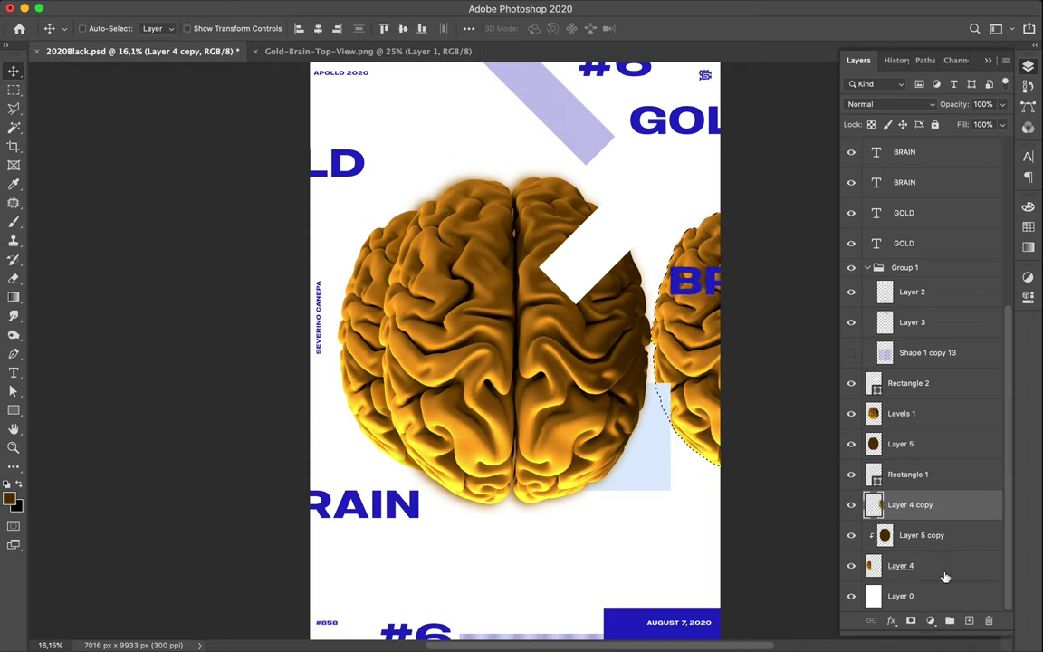
pyautogui.click(969, 620)
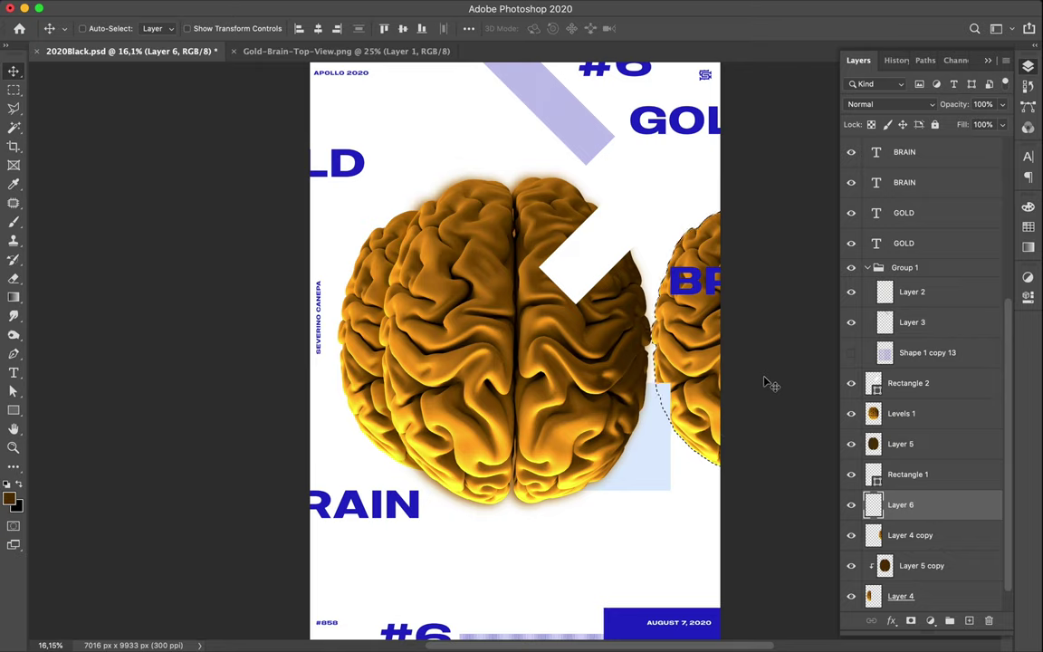
pyautogui.press('b')
pyautogui.moveTo(741, 215)
pyautogui.mouseDown()
pyautogui.moveTo(700, 284)
pyautogui.moveTo(699, 454)
pyautogui.mouseUp()
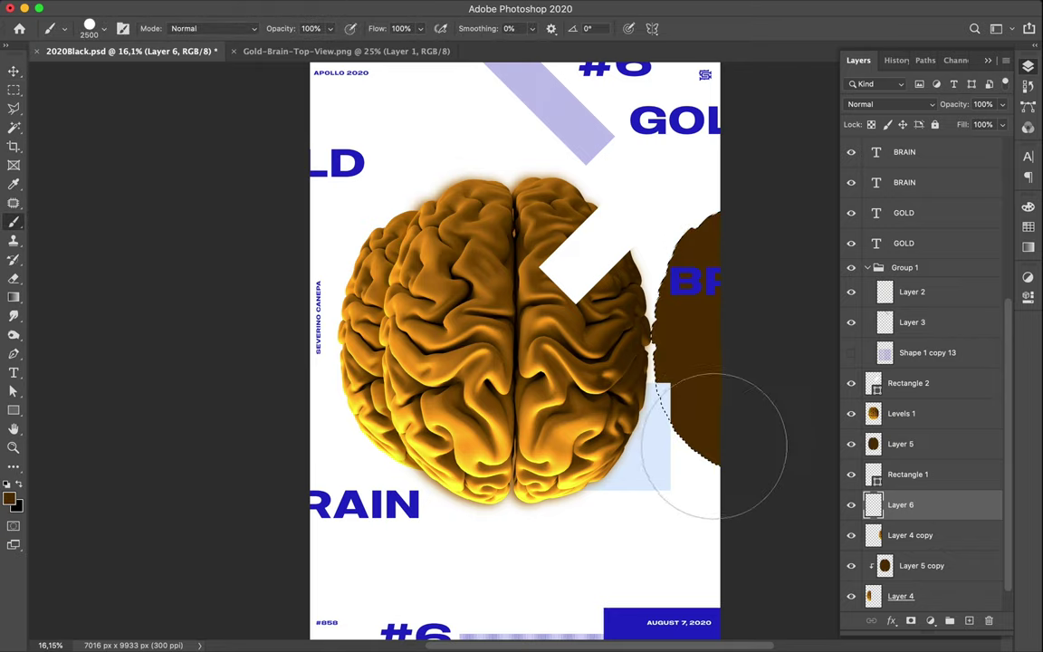
# Blur the brown shape and move it beneath Layer 4 copy, keeping Normal blending
pyautogui.press('m')
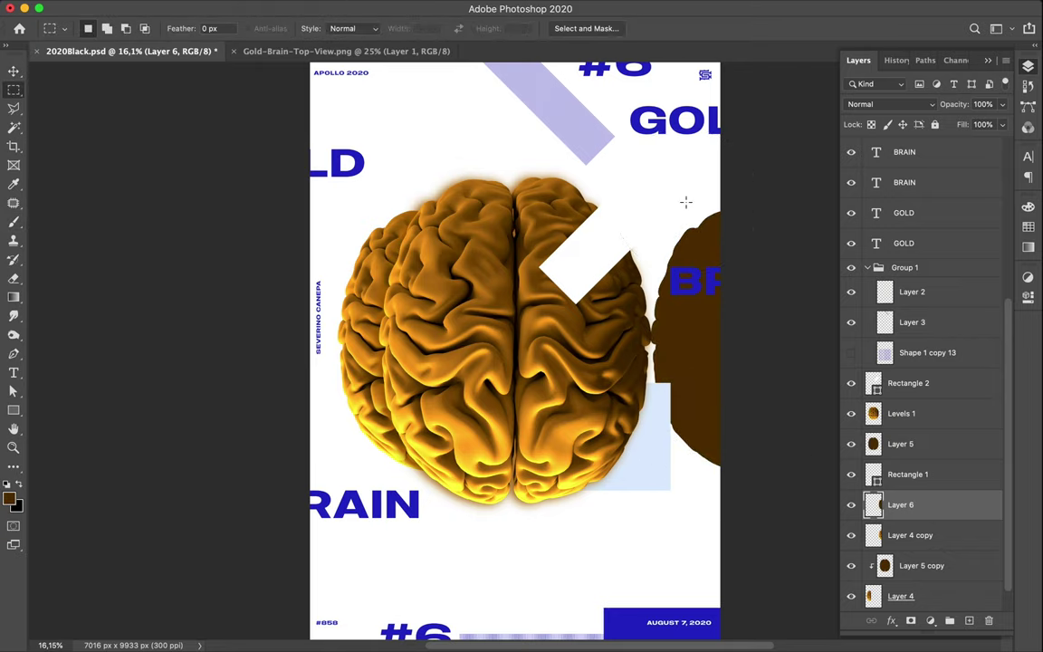
pyautogui.click(344, 7)
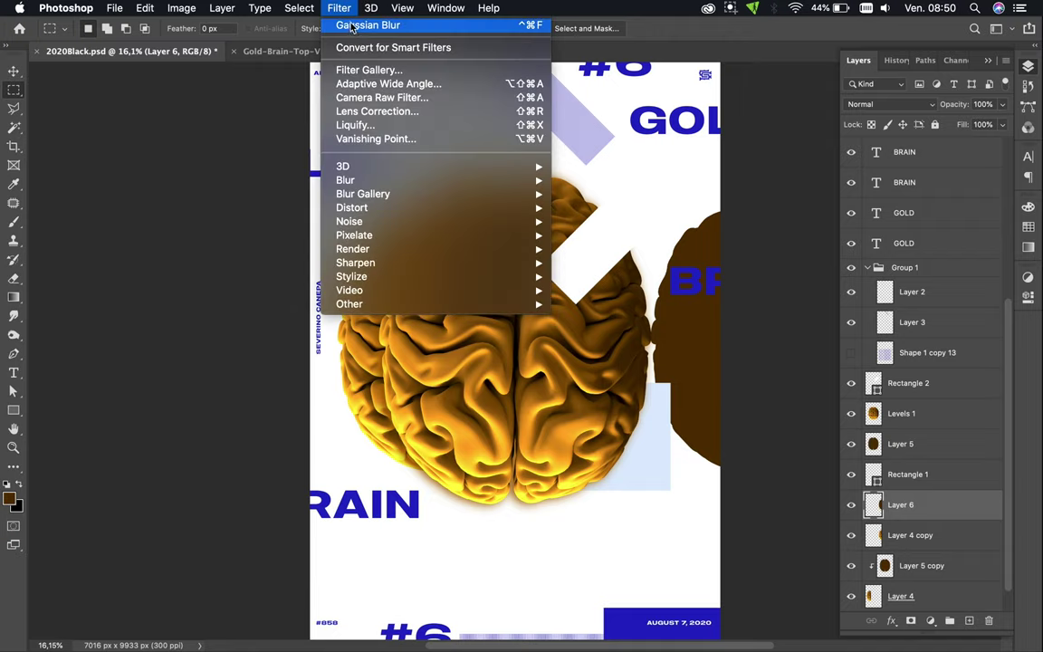
pyautogui.click(355, 25)
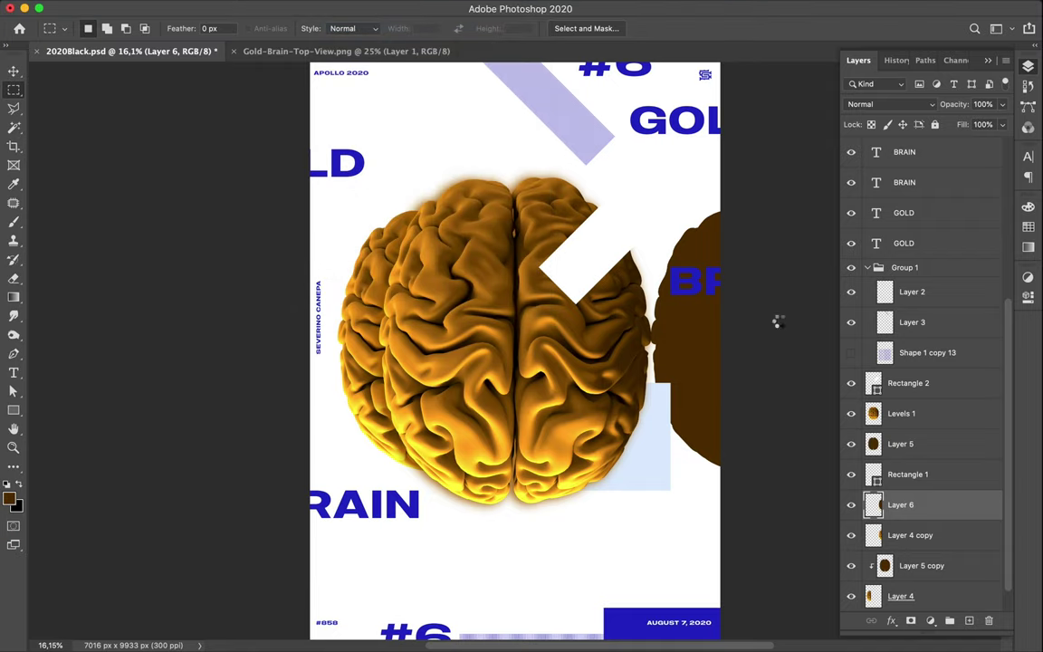
pyautogui.moveTo(931, 507); pyautogui.dragTo(931, 556)
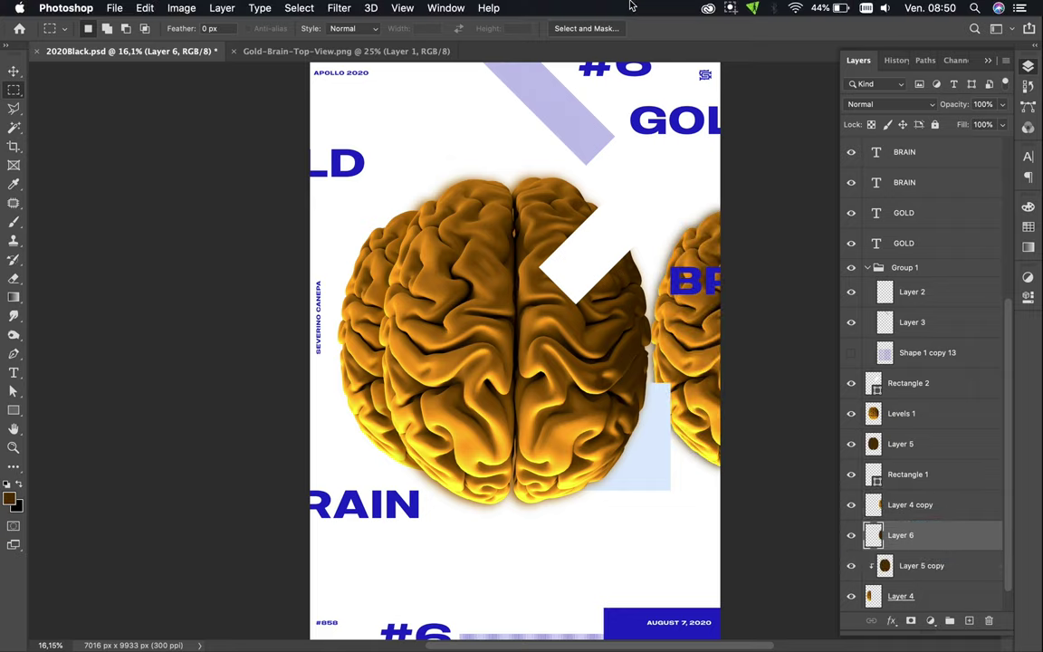
pyautogui.click(892, 105)
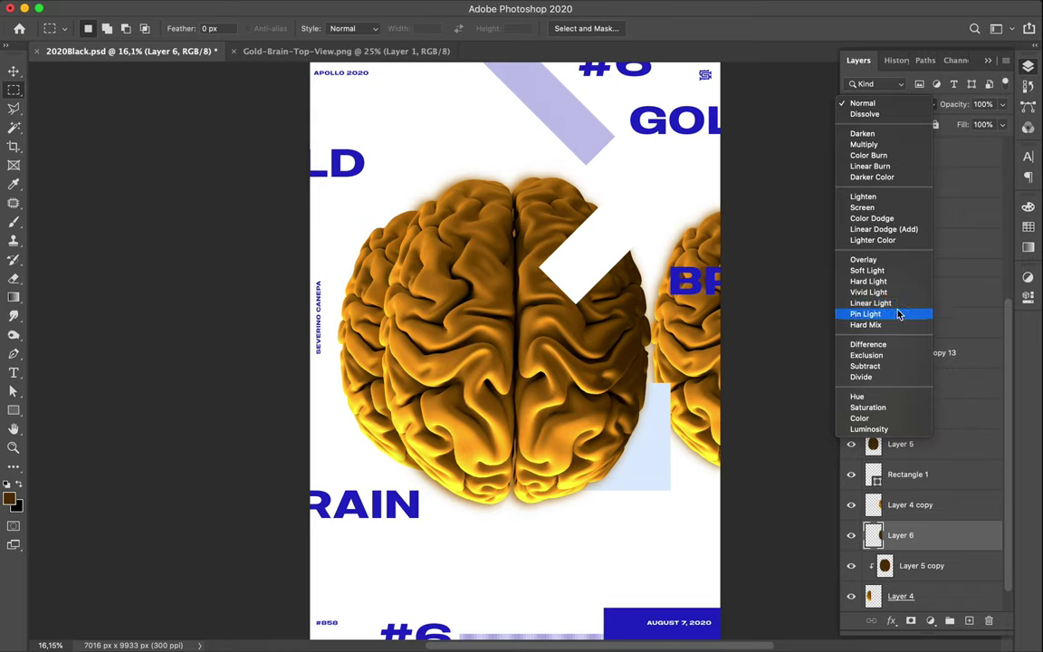
pyautogui.click(795, 308)
# Push the right-hand brain and its shadow further off the right edge
pyautogui.keyDown('shift'); pyautogui.click(924, 504); pyautogui.keyUp('shift')
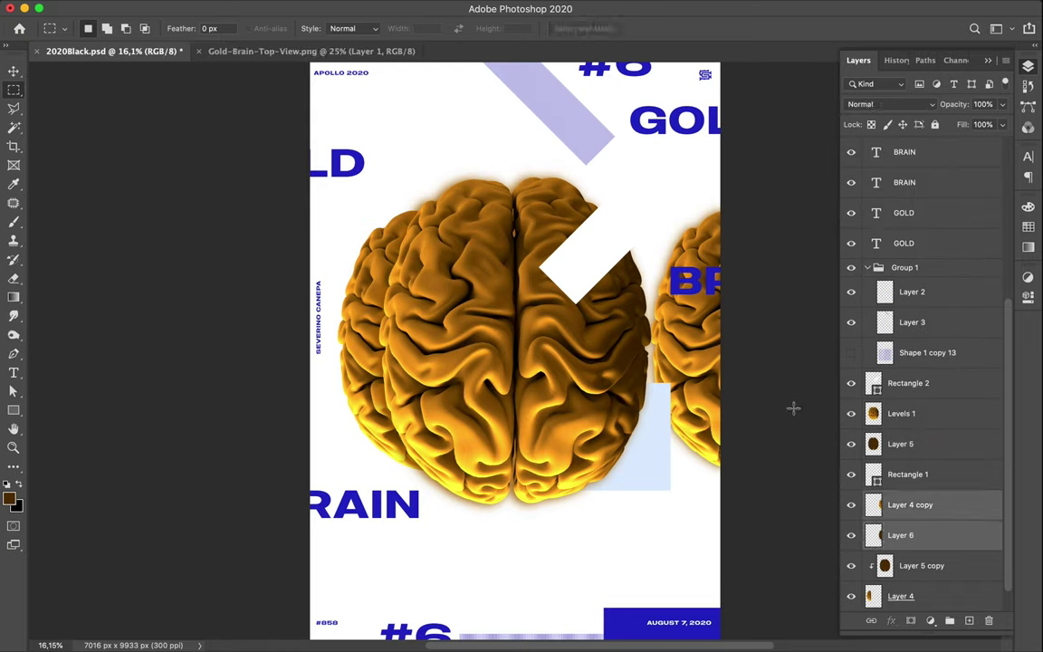
pyautogui.press('v')
pyautogui.moveTo(701, 347); pyautogui.dragTo(735, 350)
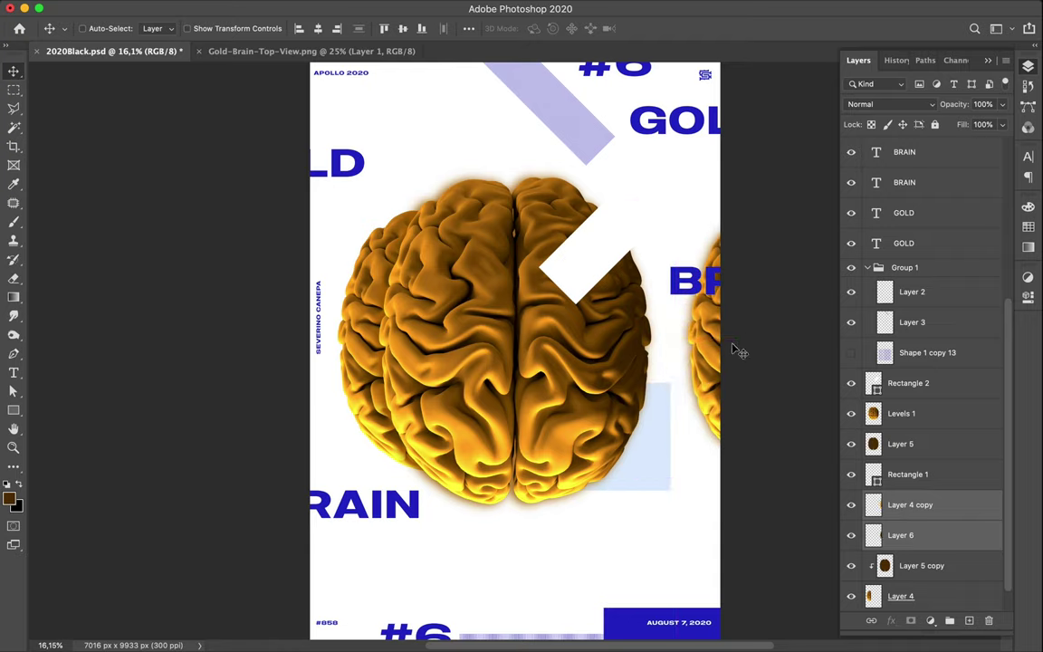
pyautogui.press('super')
# Duplicate the pale rectangle, rotate it into a diamond on the brain's left edge
pyautogui.press('ctrl')
pyautogui.moveTo(646, 486); pyautogui.dragTo(425, 358)
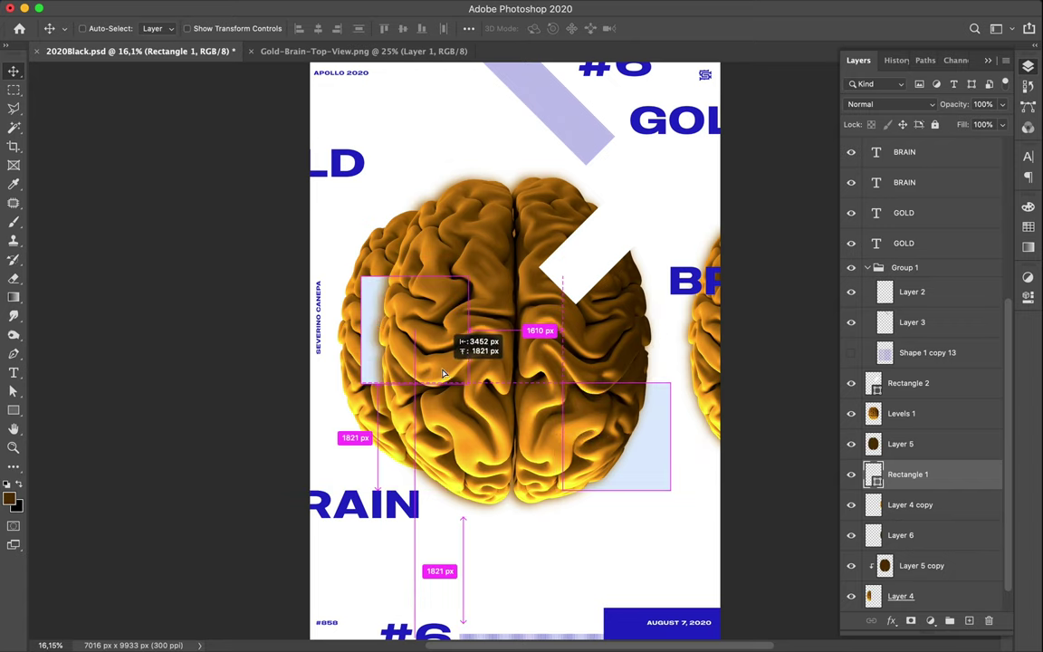
pyautogui.moveTo(425, 358); pyautogui.dragTo(444, 374)
pyautogui.hotkey('ctrl', 't')
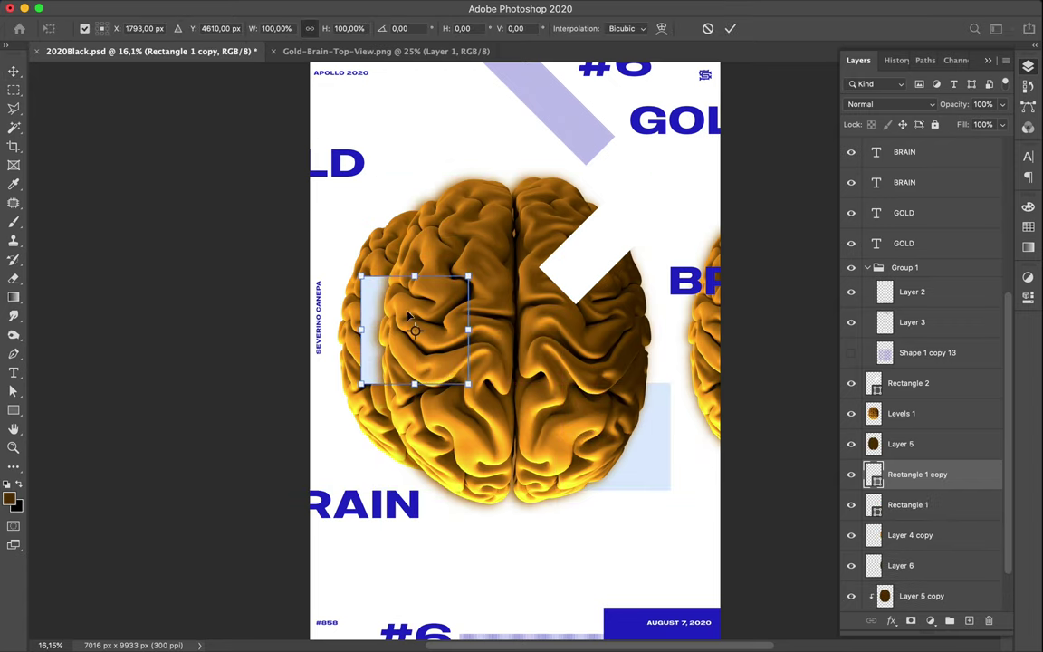
pyautogui.moveTo(359, 262); pyautogui.dragTo(426, 241)
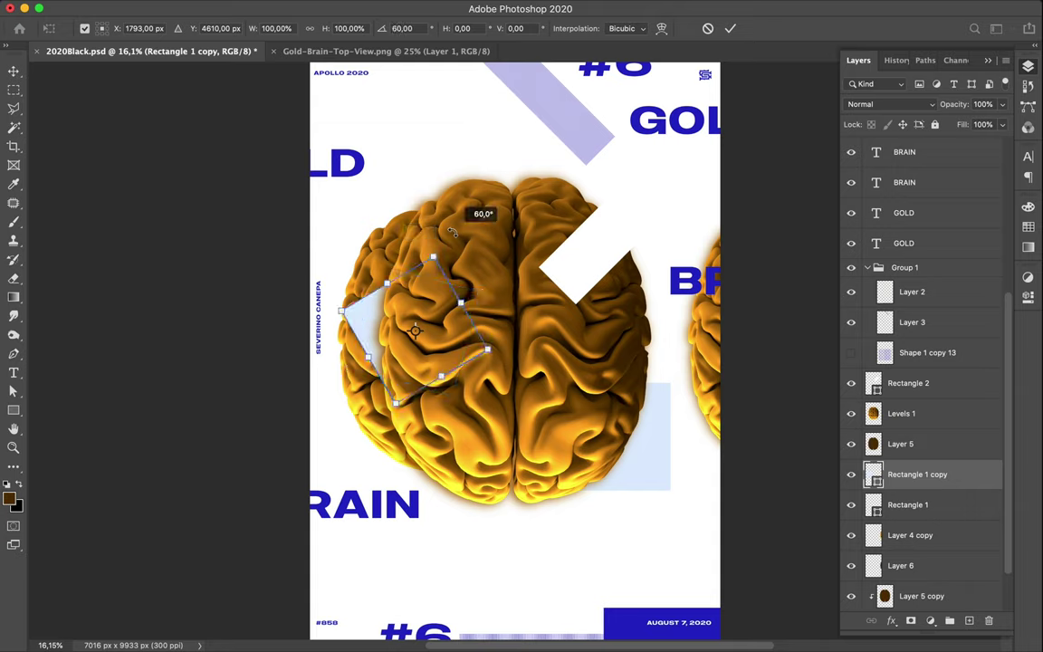
pyautogui.press('Return')
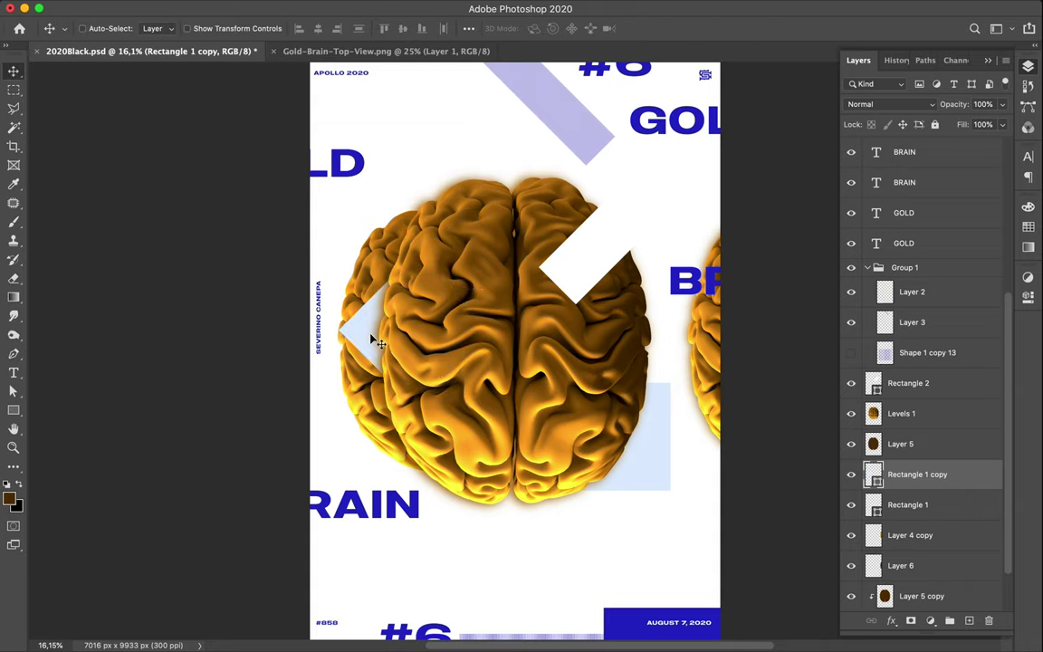
pyautogui.moveTo(373, 337); pyautogui.dragTo(365, 339)
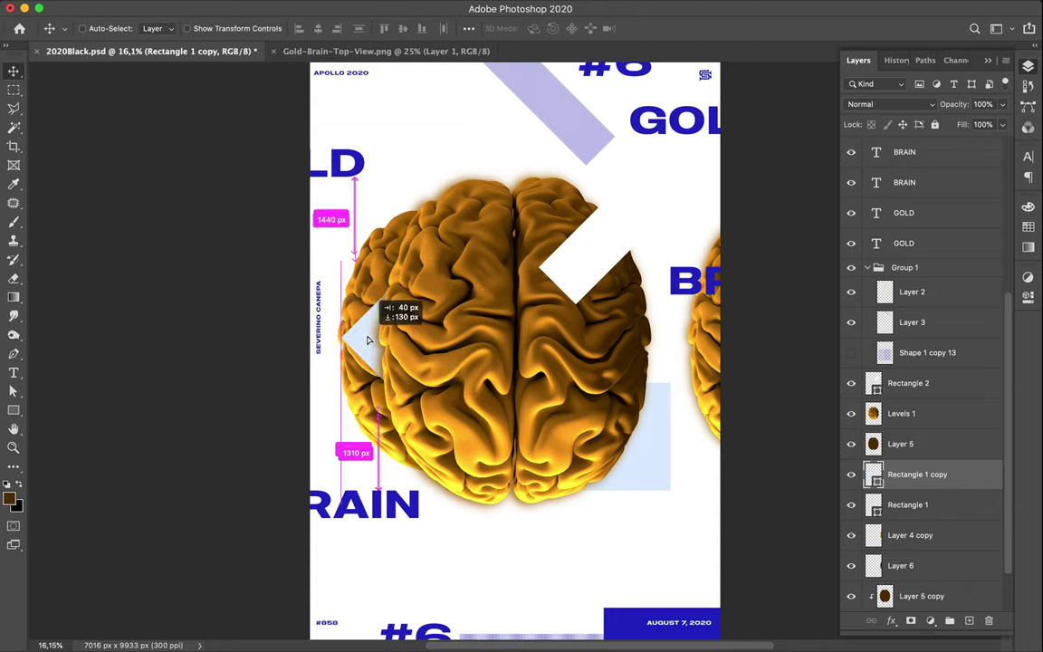
pyautogui.moveTo(367, 339); pyautogui.dragTo(364, 338)
# Fill the diamond white, lower it along the left edge, and copy it beside the right brain
pyautogui.press('a')
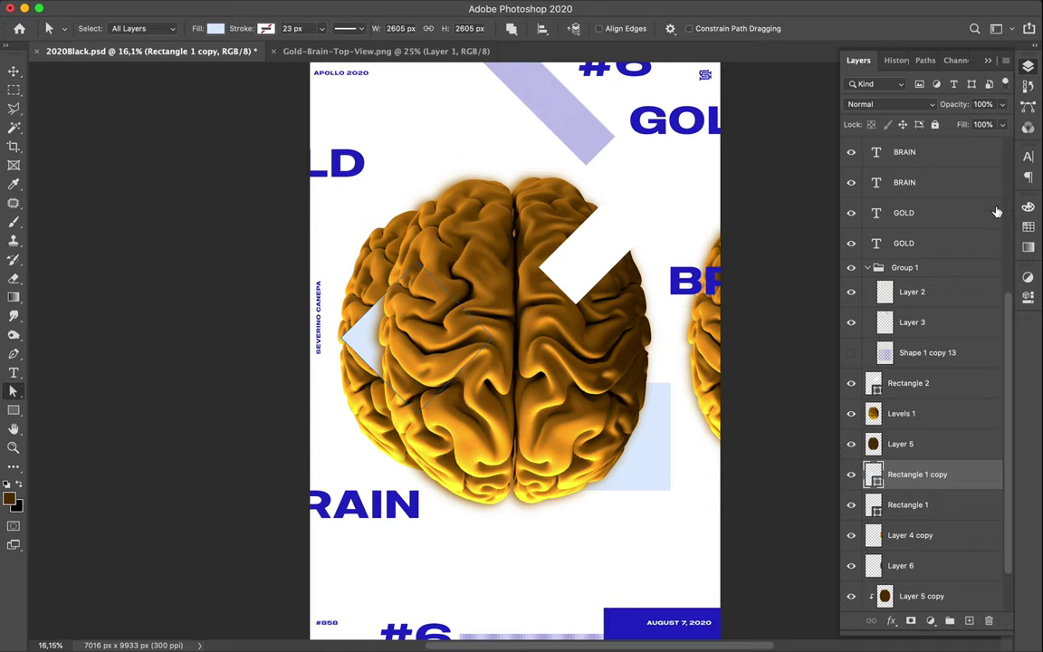
pyautogui.click(1030, 228)
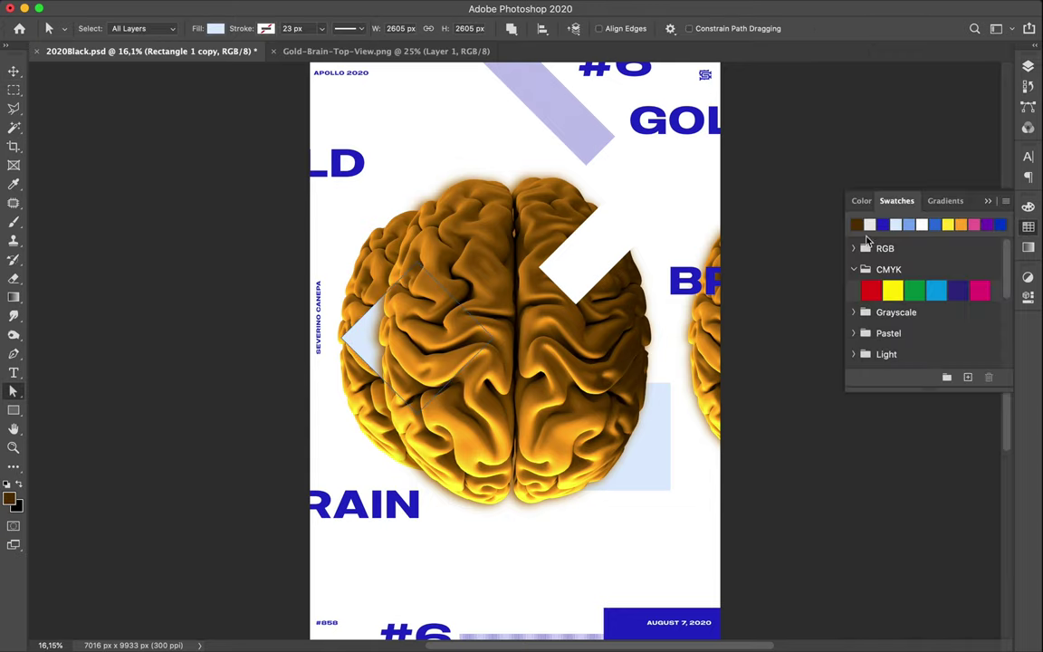
pyautogui.click(922, 224)
pyautogui.press('v')
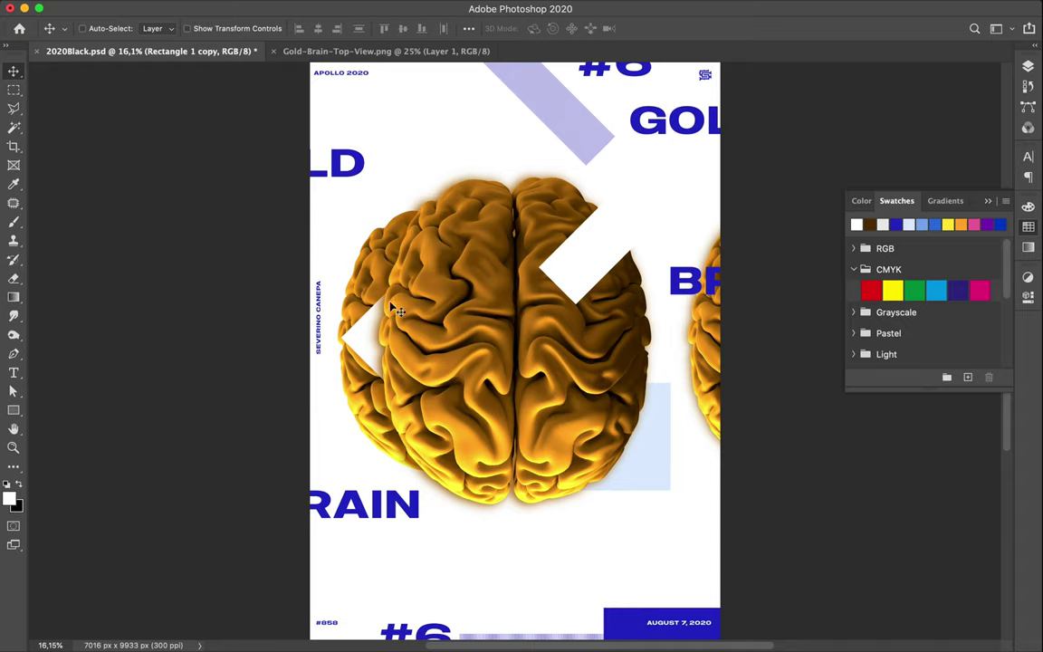
pyautogui.moveTo(368, 333); pyautogui.dragTo(380, 408)
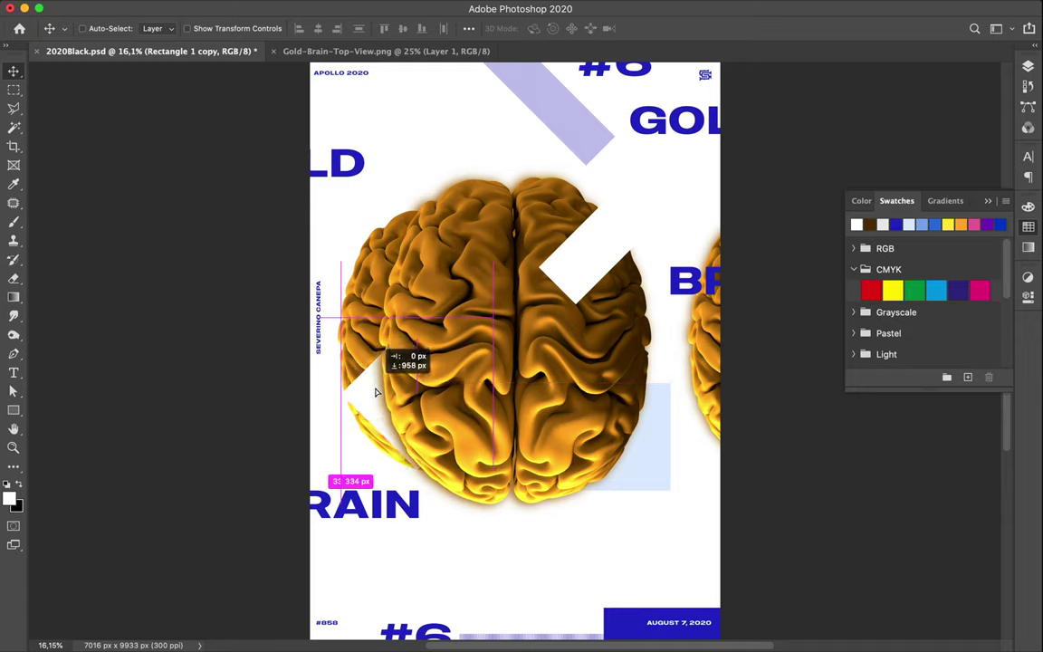
pyautogui.moveTo(381, 408); pyautogui.dragTo(382, 409)
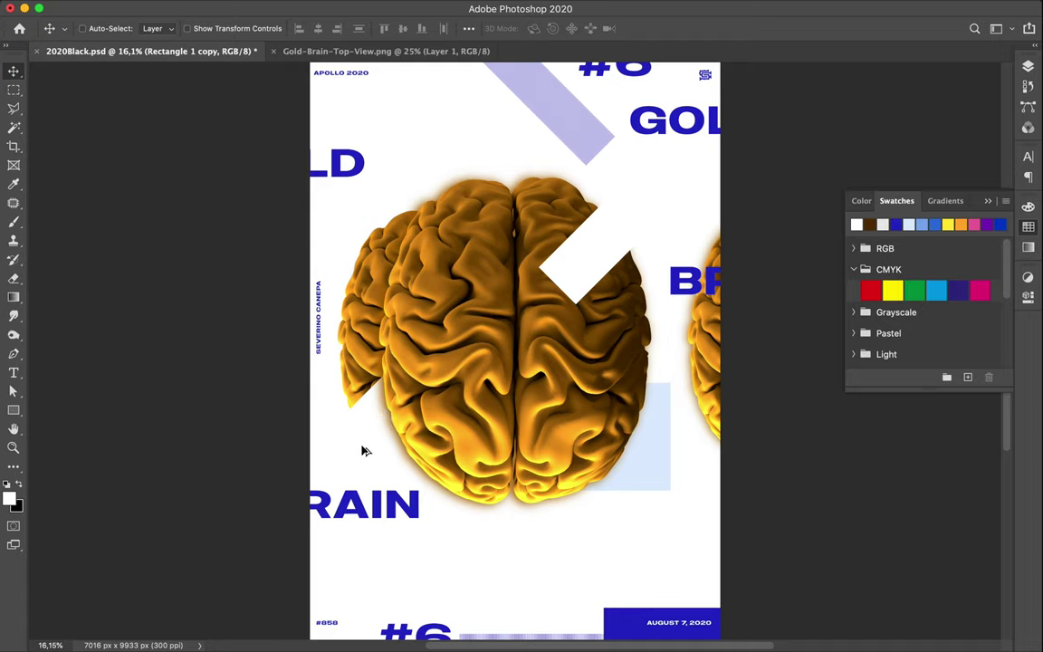
pyautogui.moveTo(378, 431)
pyautogui.mouseDown()
pyautogui.moveTo(704, 257)
pyautogui.moveTo(683, 301)
pyautogui.mouseUp()
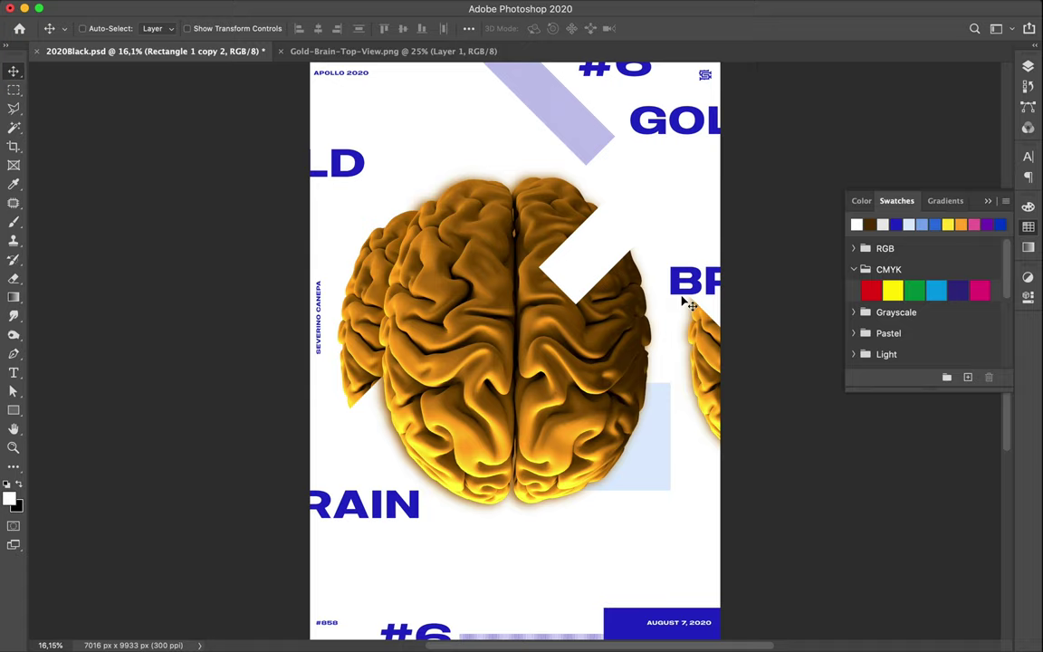
# Pull Rectangle 2's right corner outward to widen the white wedge cut
pyautogui.keyDown('super'); pyautogui.click(584, 143); pyautogui.keyUp('super')
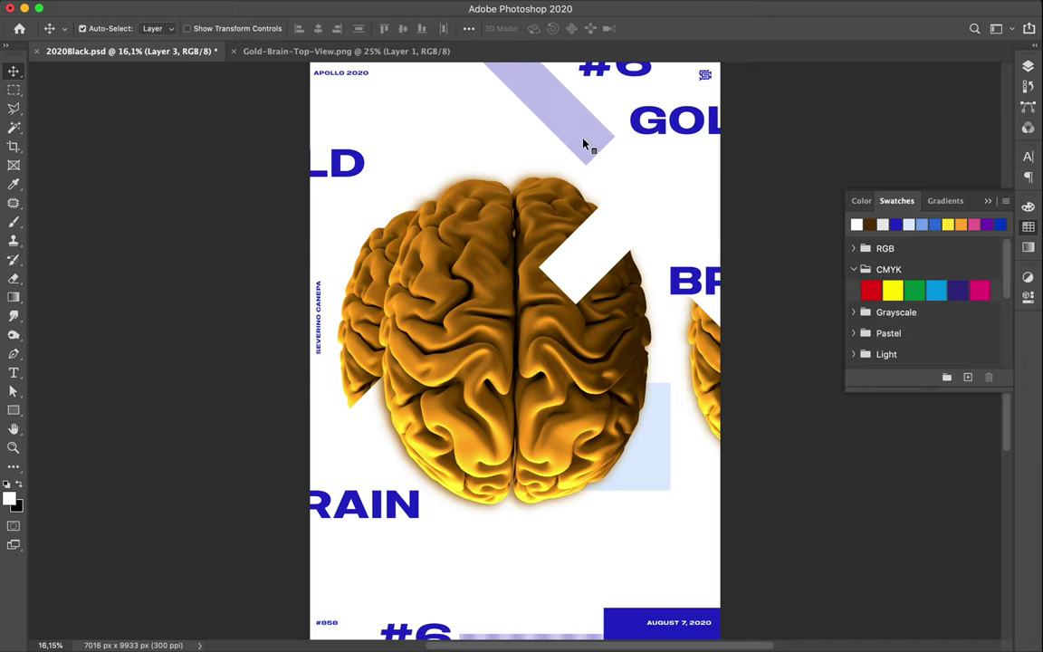
pyautogui.keyDown('super'); pyautogui.click(596, 268); pyautogui.keyUp('super')
pyautogui.press('super+t')
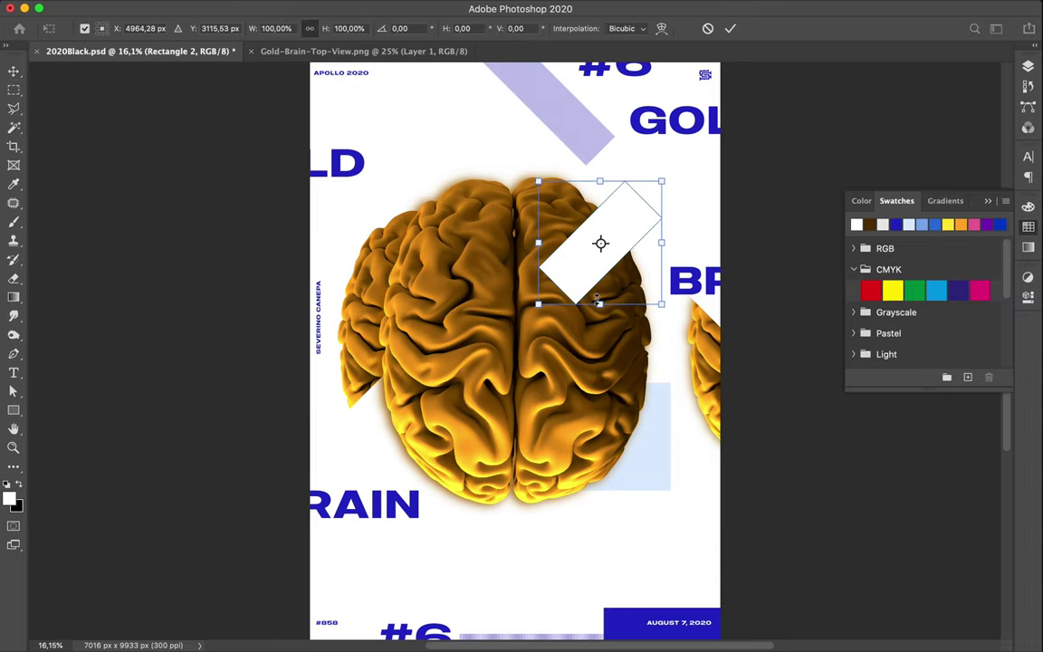
pyautogui.press('Return')
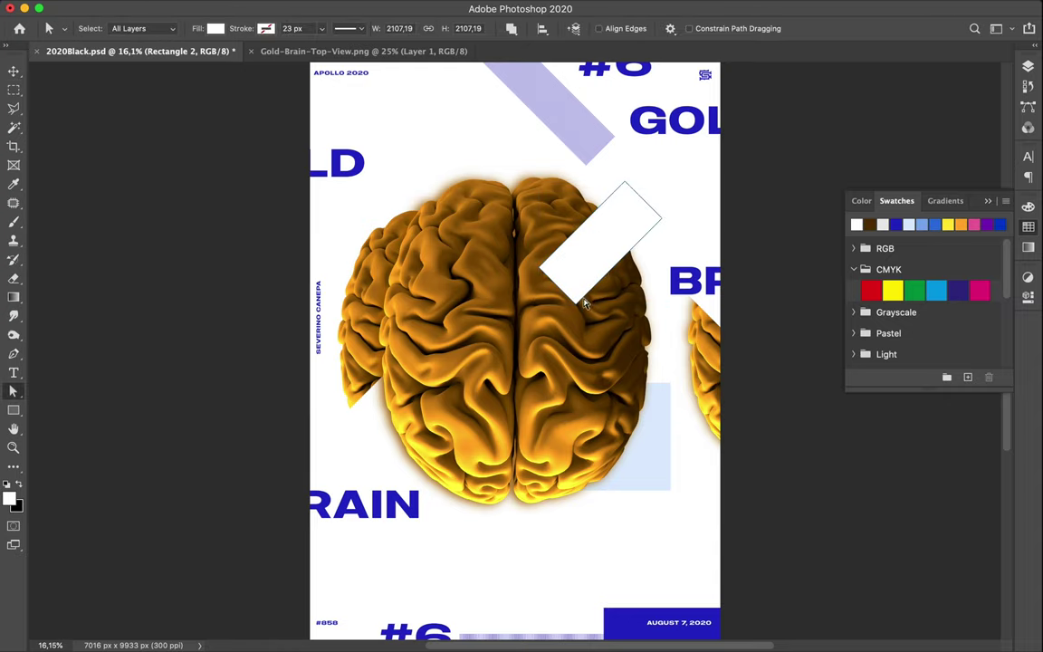
pyautogui.click(541, 270)
pyautogui.moveTo(663, 222); pyautogui.dragTo(685, 239)
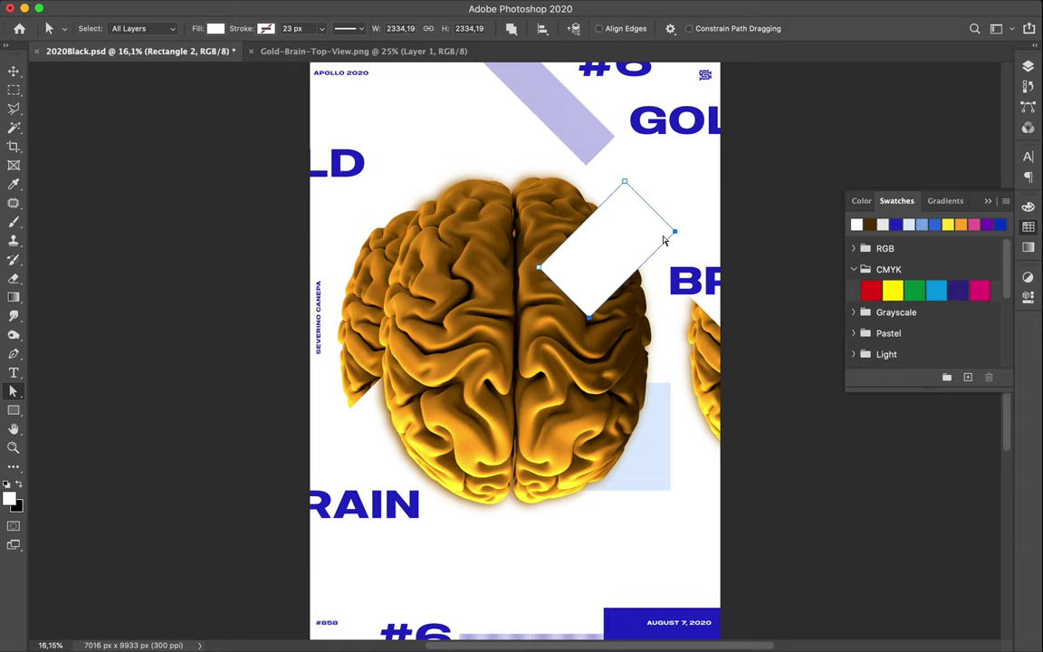
pyautogui.press('v')
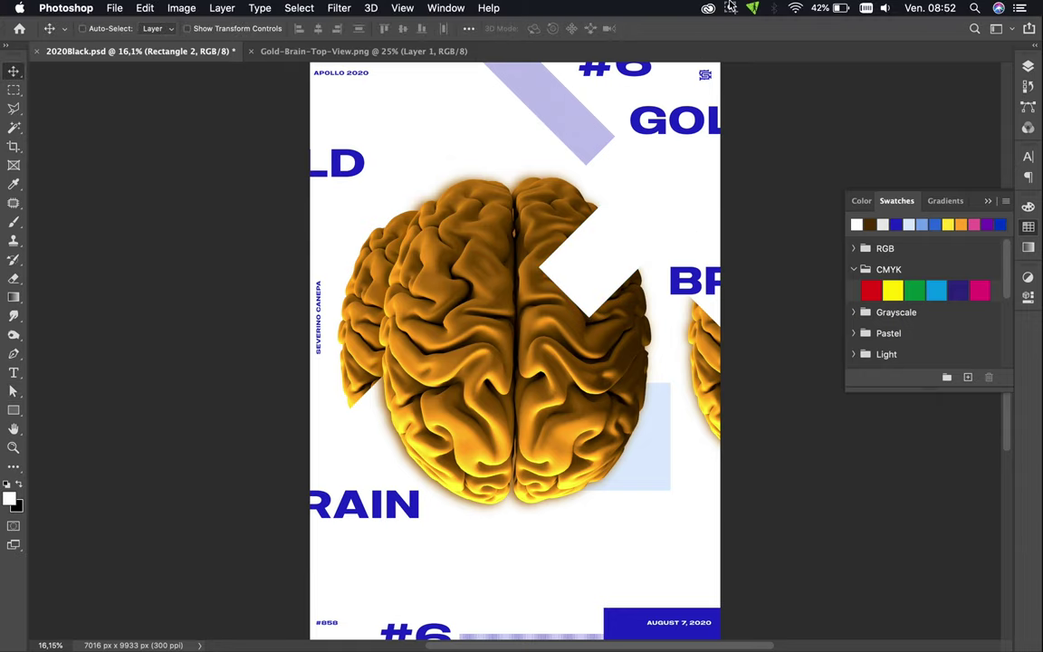
pyautogui.click(730, 9)
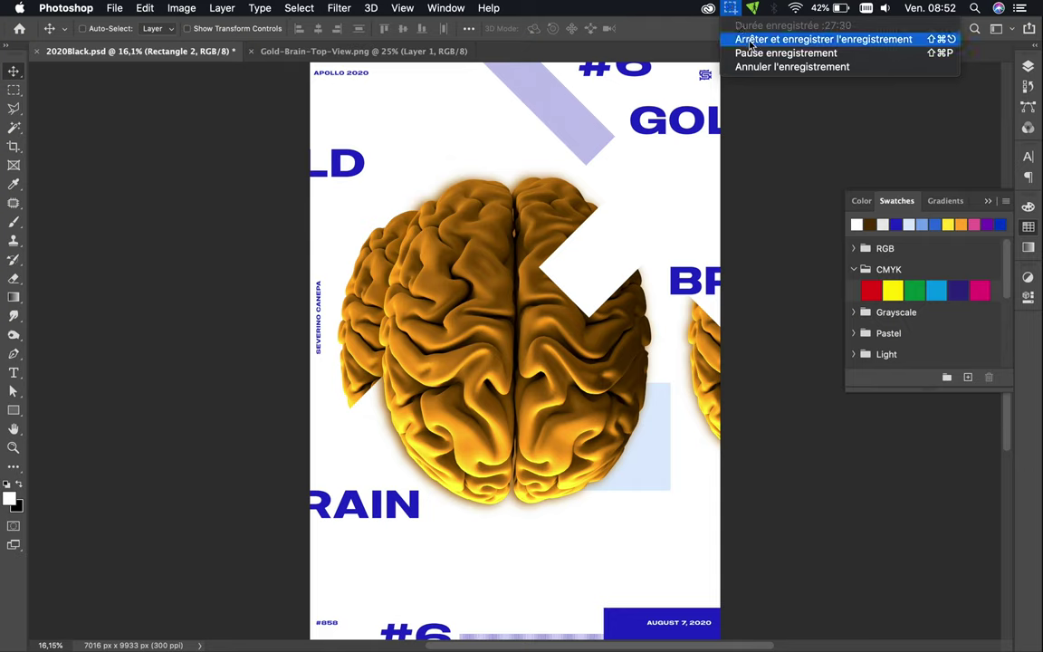
pyautogui.click(824, 39)
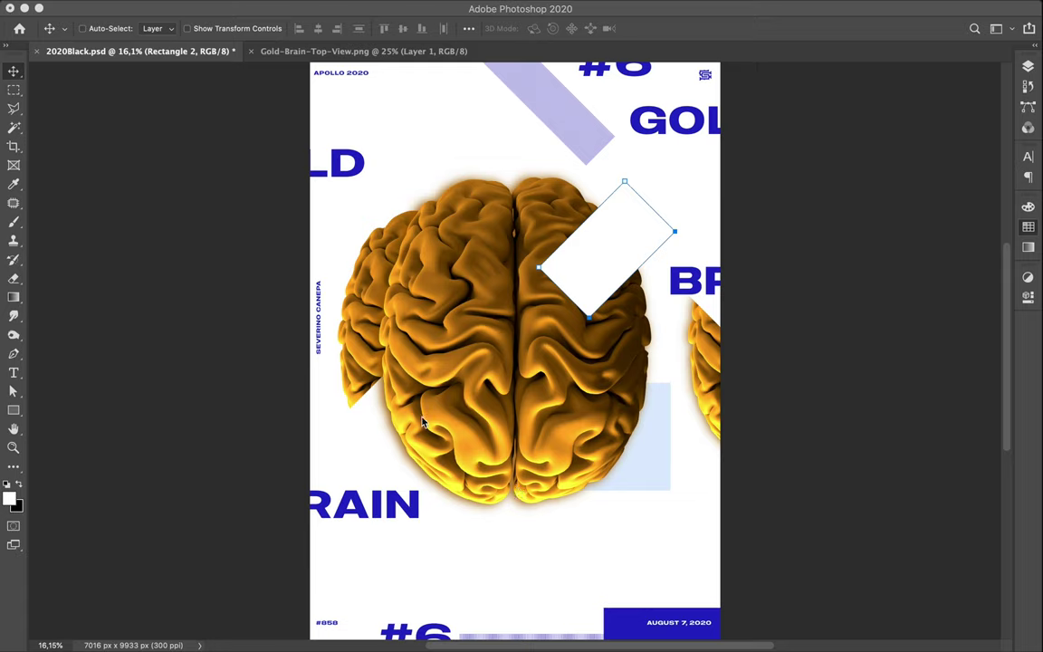
# Bring the white rectangle back in front of the brain in the layer order
pyautogui.hotkey('ctrl', '[')
pyautogui.hotkey('ctrl', ']')
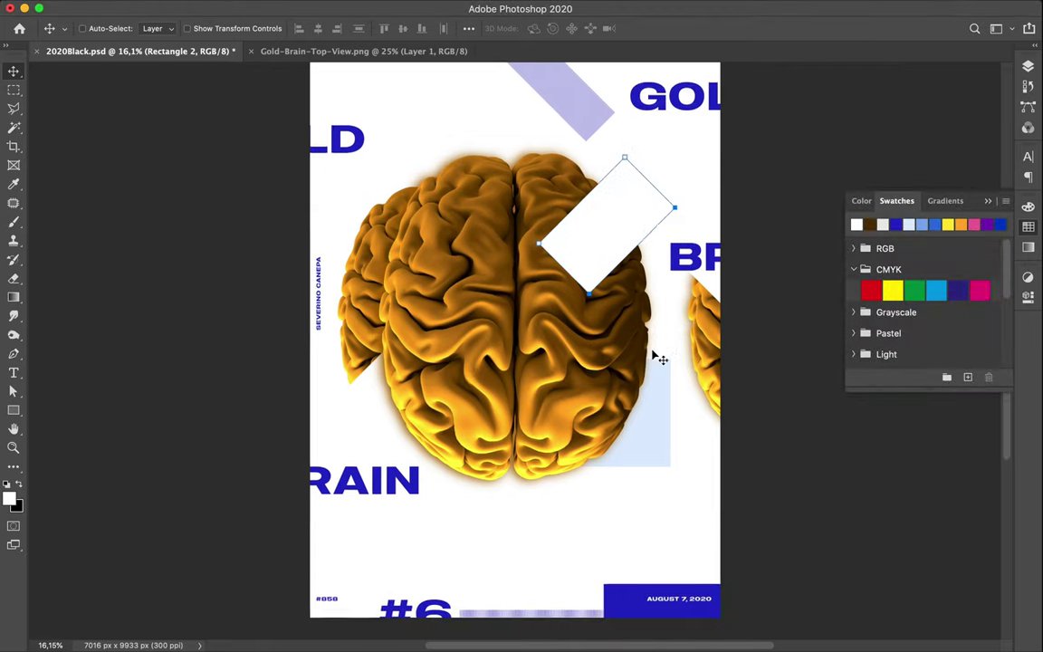
pyautogui.scroll(-2, 654, 355)
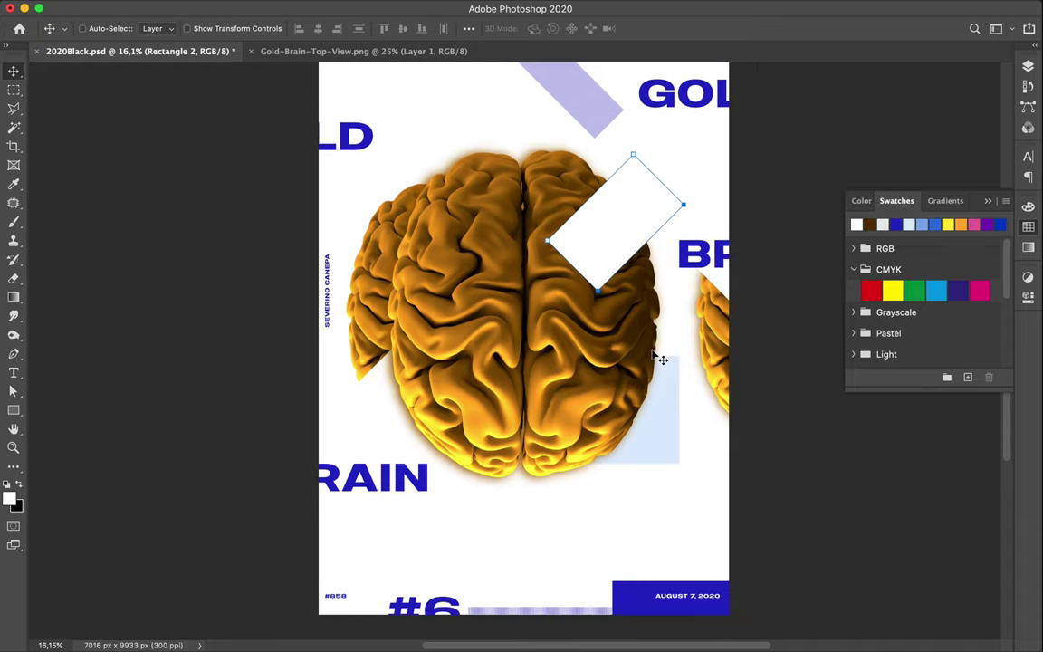
pyautogui.scroll(1, 654, 356)
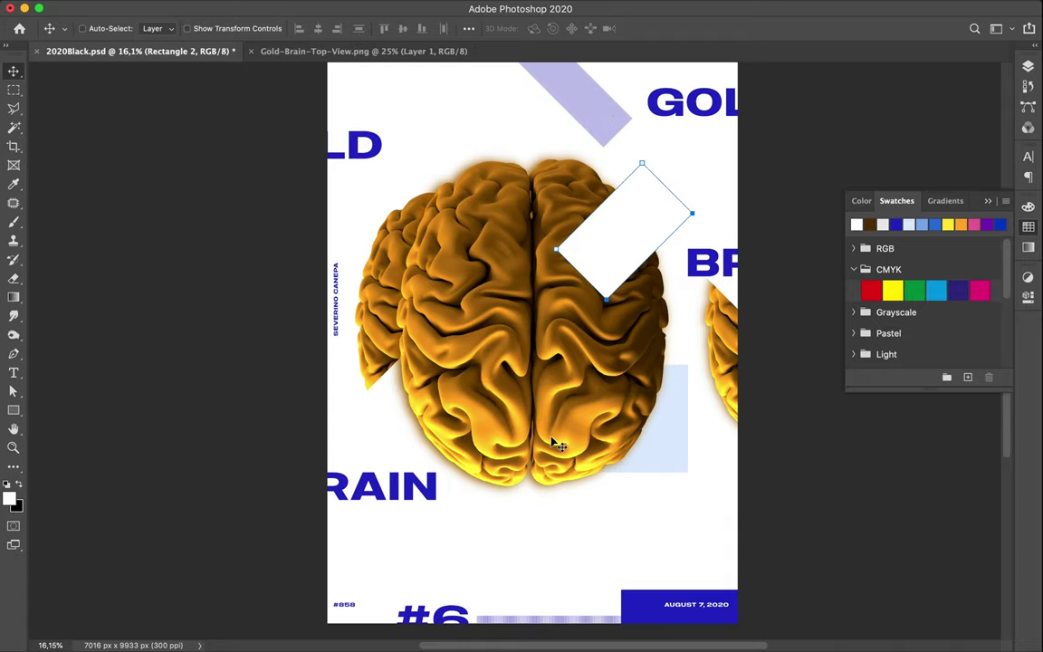
# Scroll through the Layers panel to check where Rectangle 2 sits
pyautogui.click(1028, 66)
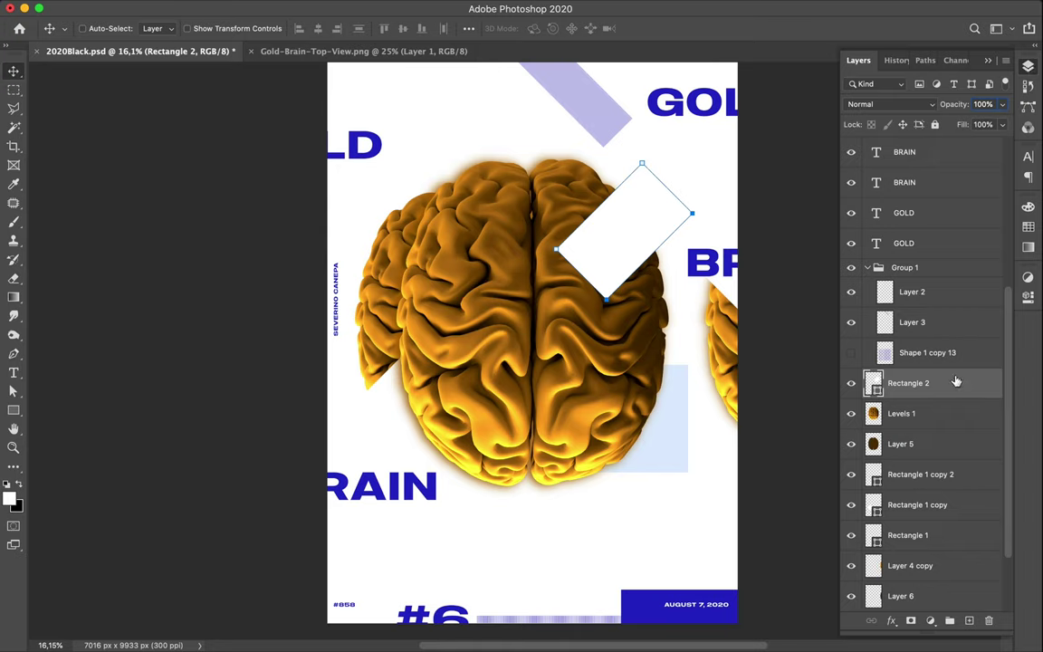
pyautogui.scroll(-2, 956, 378)
pyautogui.scroll(-2, 957, 381)
pyautogui.scroll(-1, 956, 380)
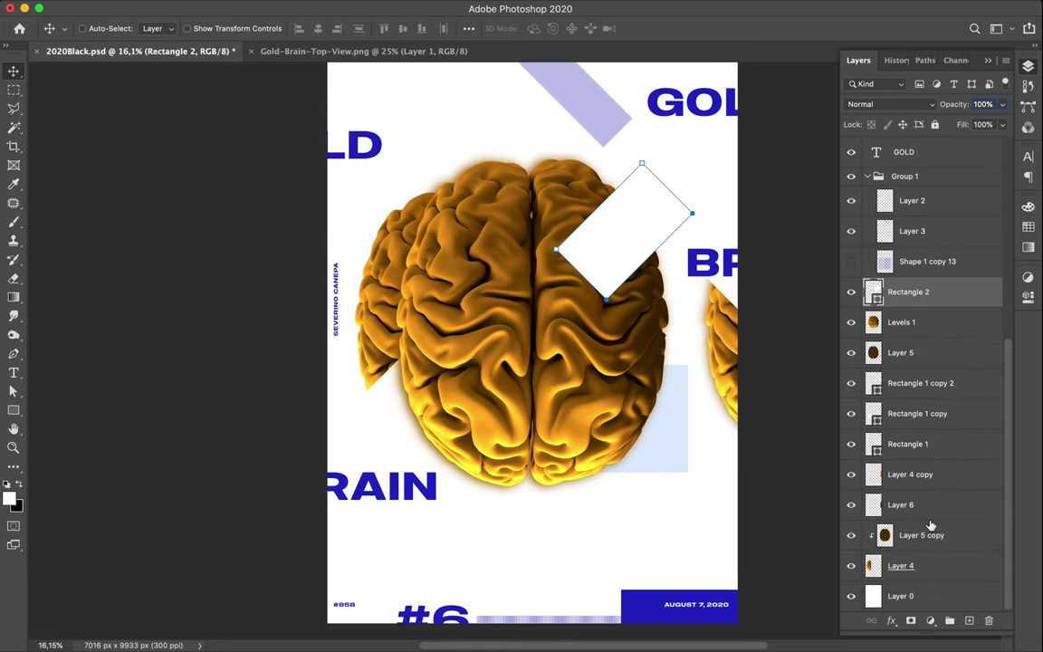
pyautogui.scroll(3, 930, 526)
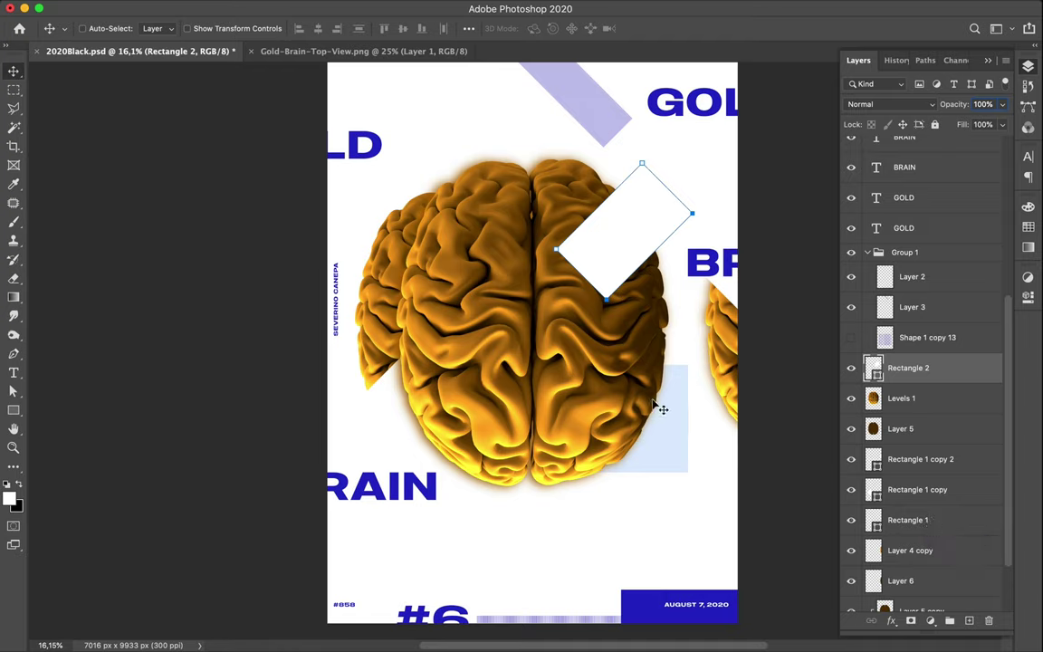
# Add a two-line white 'GOLD / BRAIN' text label on the brain
pyautogui.press('t')
pyautogui.click(418, 288)
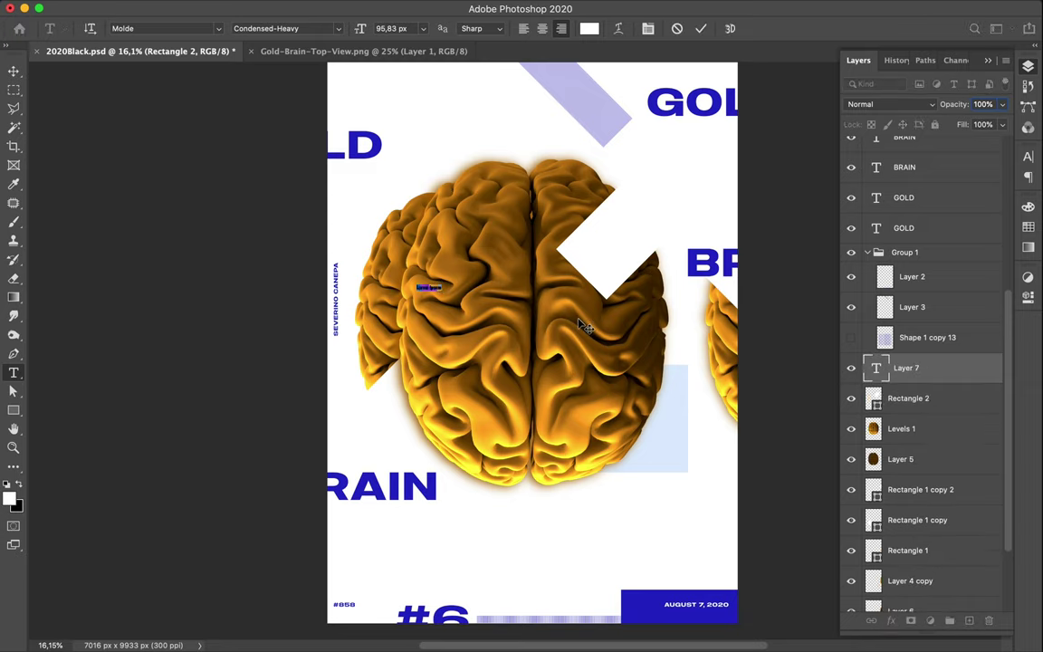
pyautogui.press('BackSpace')
pyautogui.write('LD')
pyautogui.press('Return')
pyautogui.write('BRAIN')
pyautogui.hotkey('ctrl', 'Return')
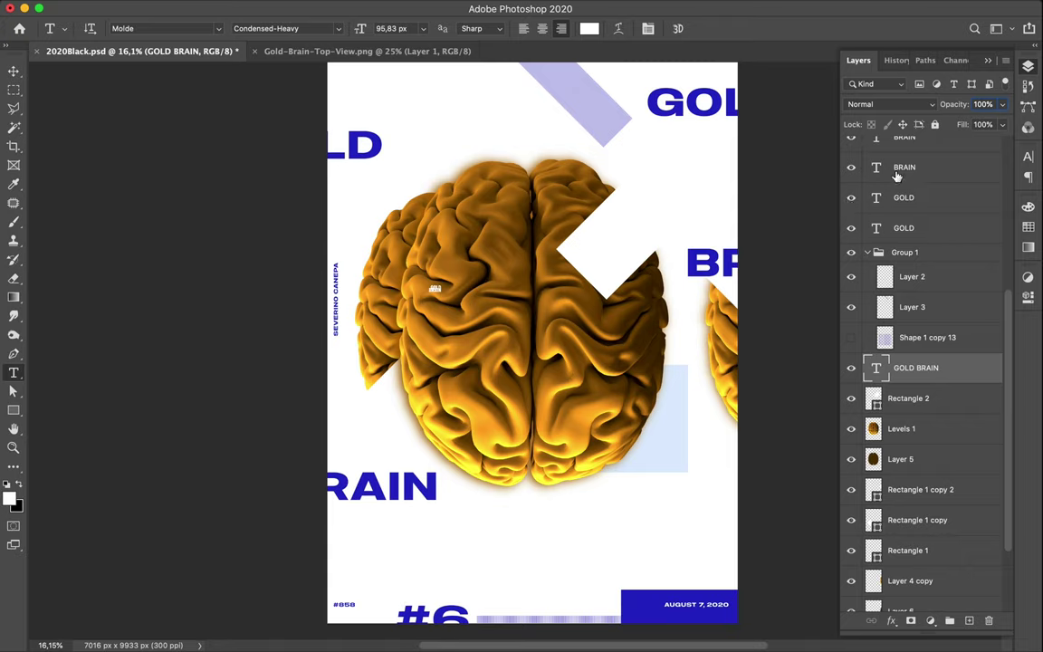
# Set the label to Regular style, 155 px size and 145 px leading
pyautogui.click(1028, 156)
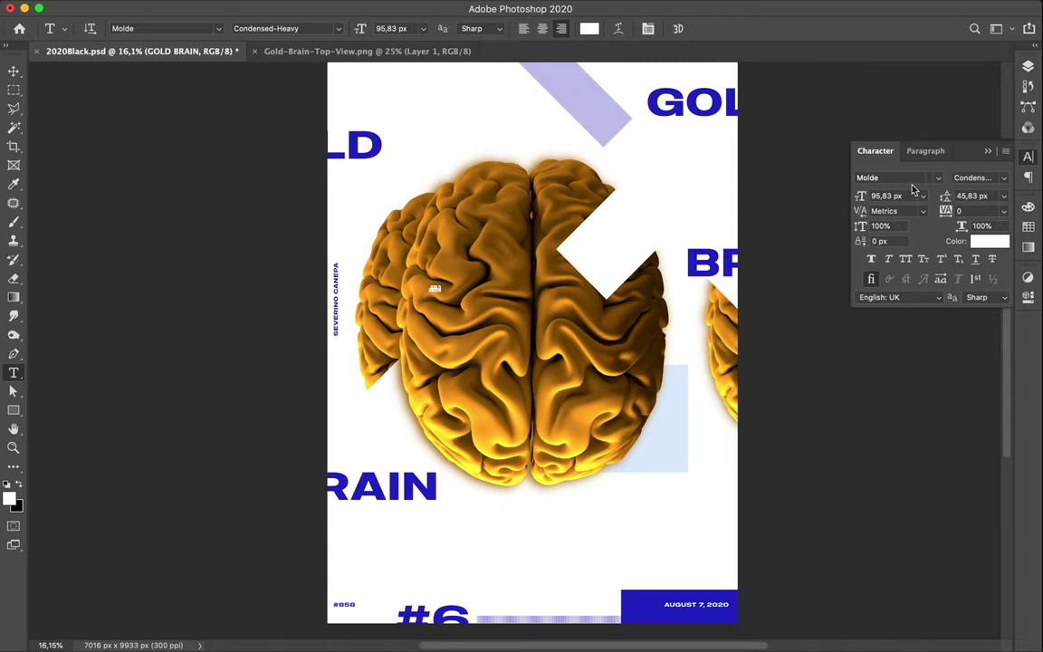
pyautogui.click(973, 178)
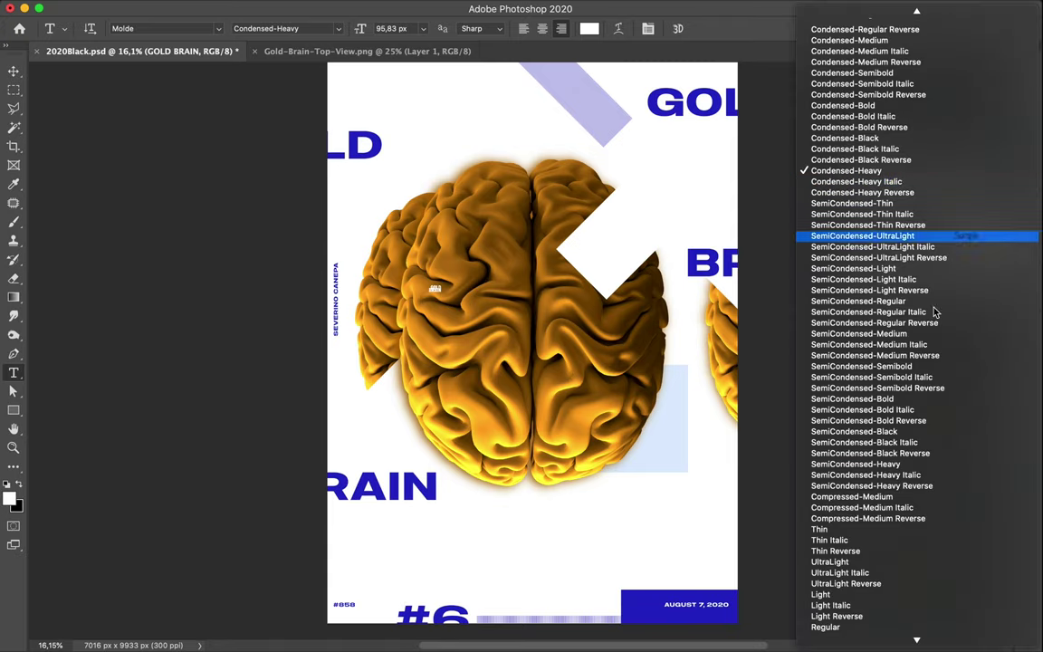
pyautogui.scroll(-5, 892, 459)
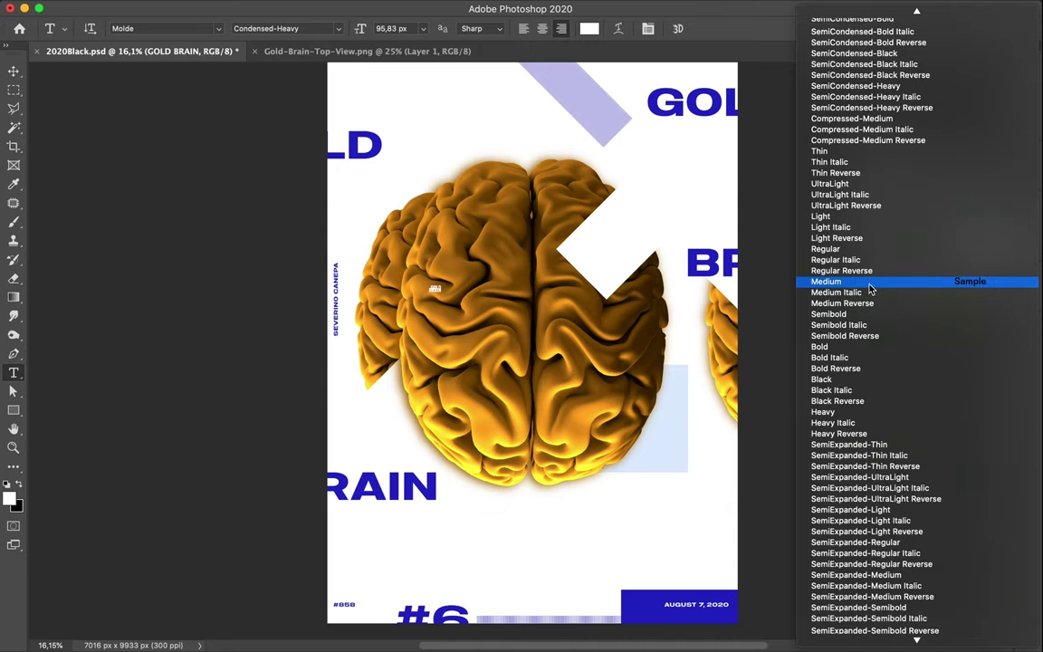
pyautogui.click(861, 248)
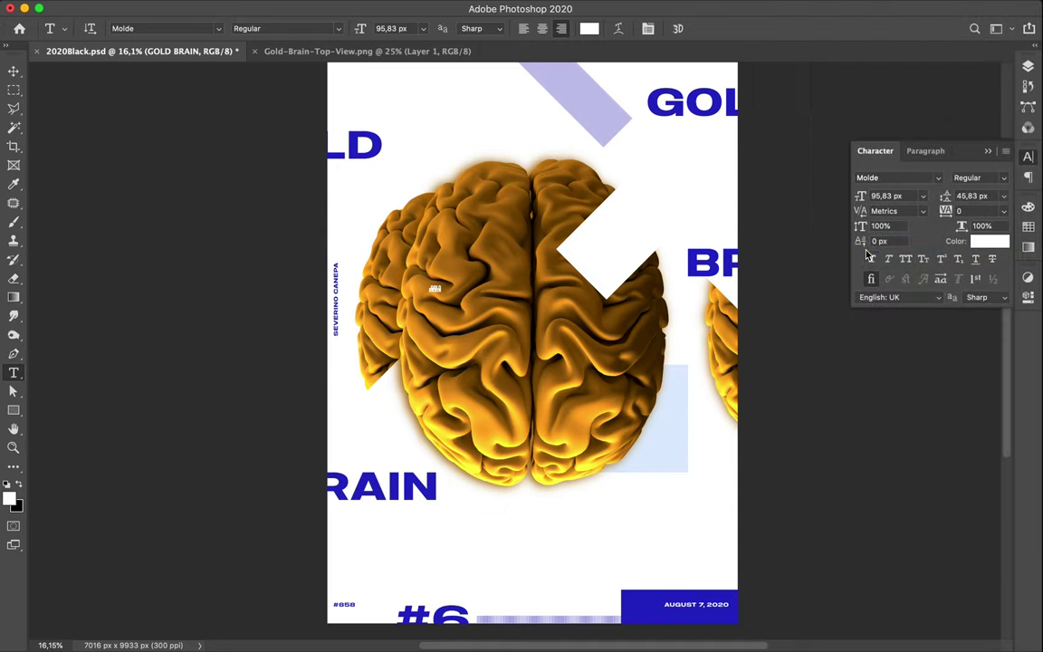
pyautogui.click(906, 196)
pyautogui.write('155')
pyautogui.press('Return')
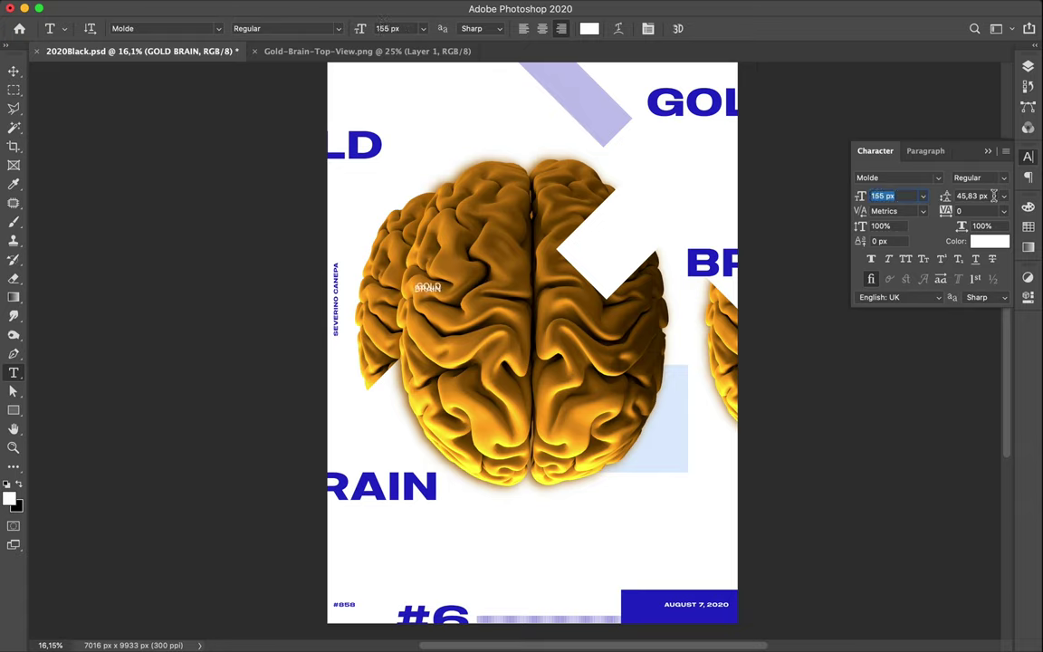
pyautogui.click(993, 196)
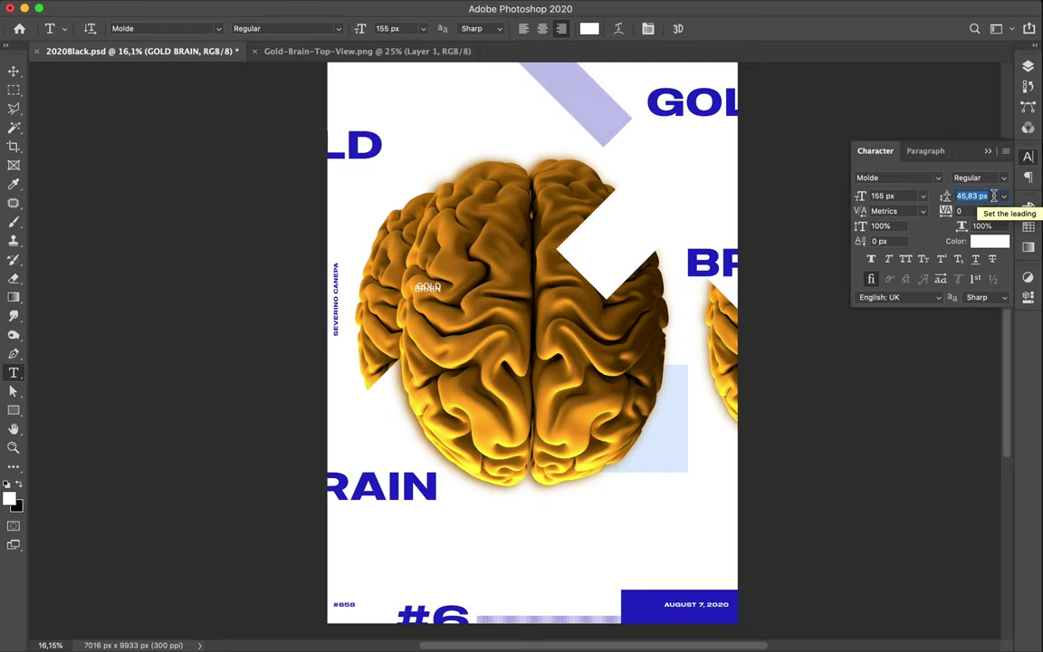
pyautogui.write('95')
pyautogui.press('Return')
pyautogui.hotkey('shift', 'Up')
pyautogui.hotkey('shift', 'Up')
pyautogui.hotkey('shift', 'Up')
pyautogui.hotkey('shift', 'Up')
pyautogui.hotkey('shift', 'Up')
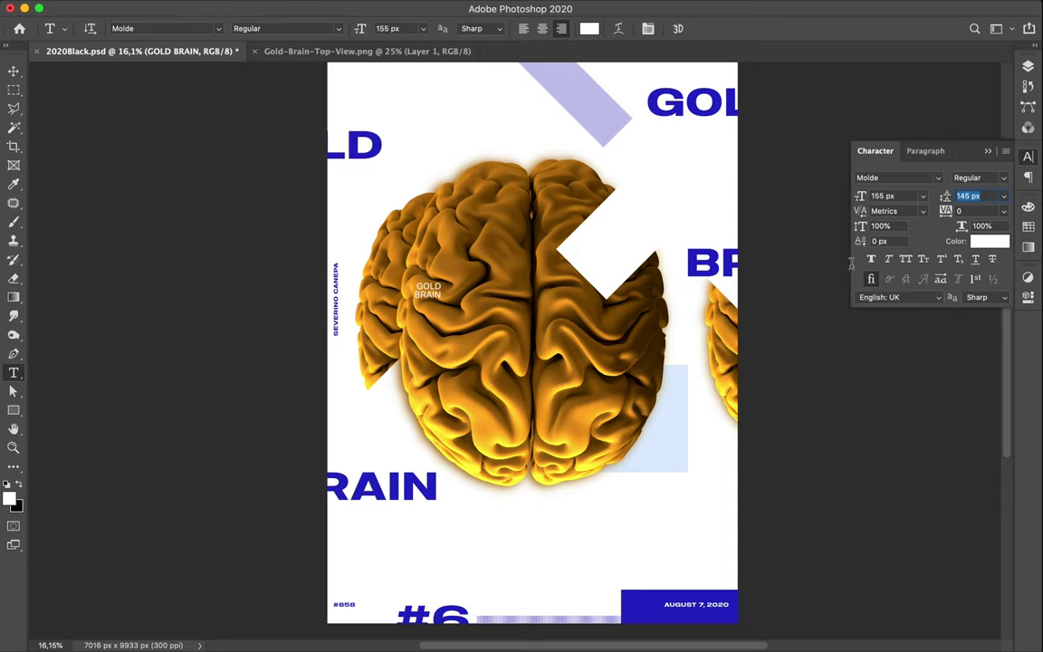
# Centre-align the label and widen its tracking to 2400
pyautogui.click(926, 151)
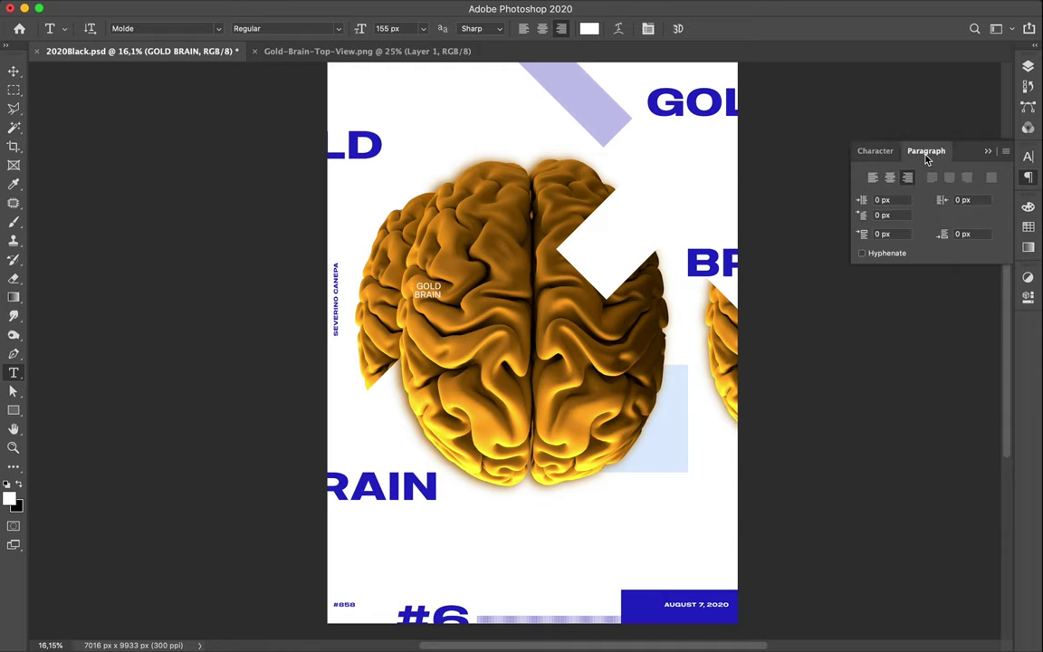
pyautogui.click(890, 179)
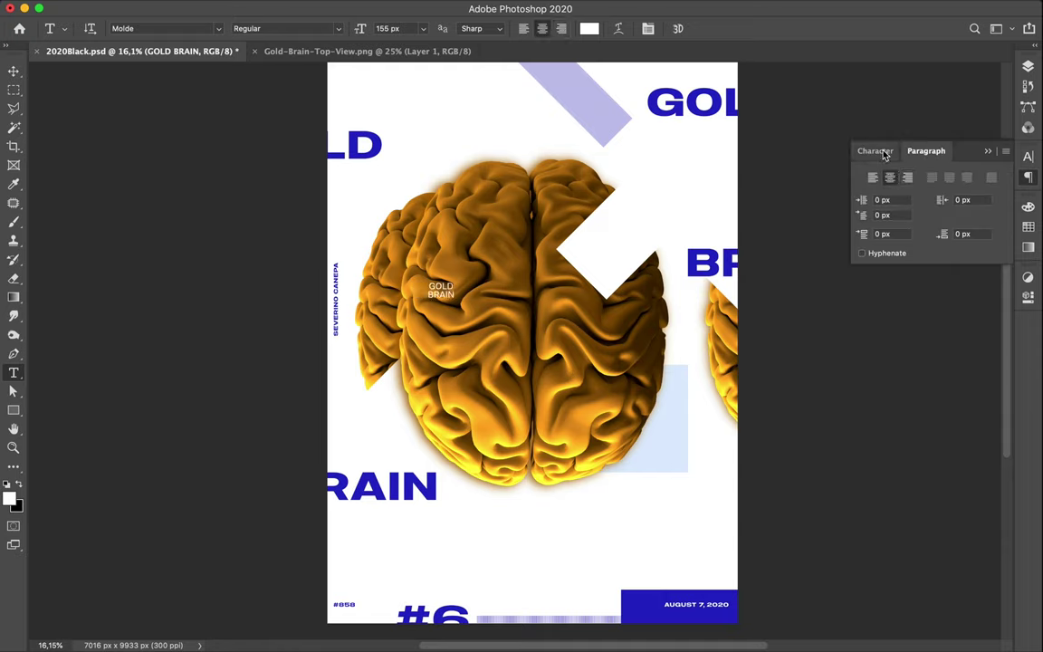
pyautogui.click(875, 152)
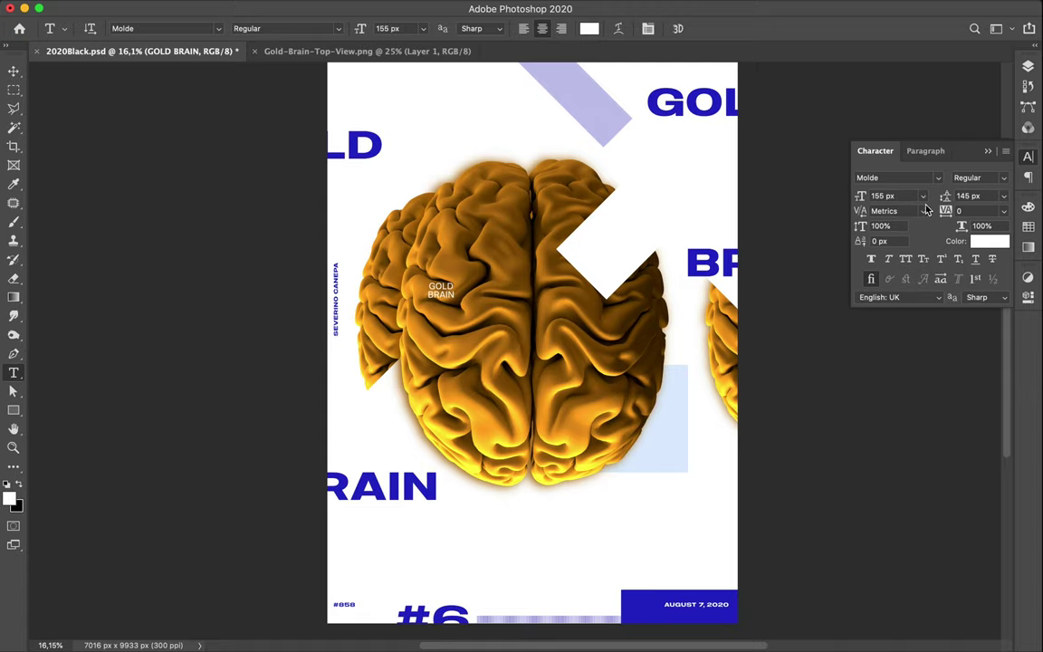
pyautogui.click(970, 211)
pyautogui.hotkey('shift', 'Up')
pyautogui.hotkey('shift', 'Up')
pyautogui.hotkey('shift', 'Up')
pyautogui.hotkey('shift', 'Up')
pyautogui.hotkey('shift', 'Up')
pyautogui.hotkey('shift', 'Up')
pyautogui.hotkey('shift', 'Up')
pyautogui.hotkey('shift', 'Up')
pyautogui.hotkey('shift', 'Up')
pyautogui.hotkey('shift', 'Up')
pyautogui.hotkey('shift', 'Up')
pyautogui.hotkey('shift', 'Up')
pyautogui.hotkey('shift', 'Up')
pyautogui.hotkey('shift', 'Up')
pyautogui.hotkey('shift', 'Up')
pyautogui.hotkey('shift', 'Up')
pyautogui.hotkey('shift', 'Up')
pyautogui.hotkey('shift', 'Up')
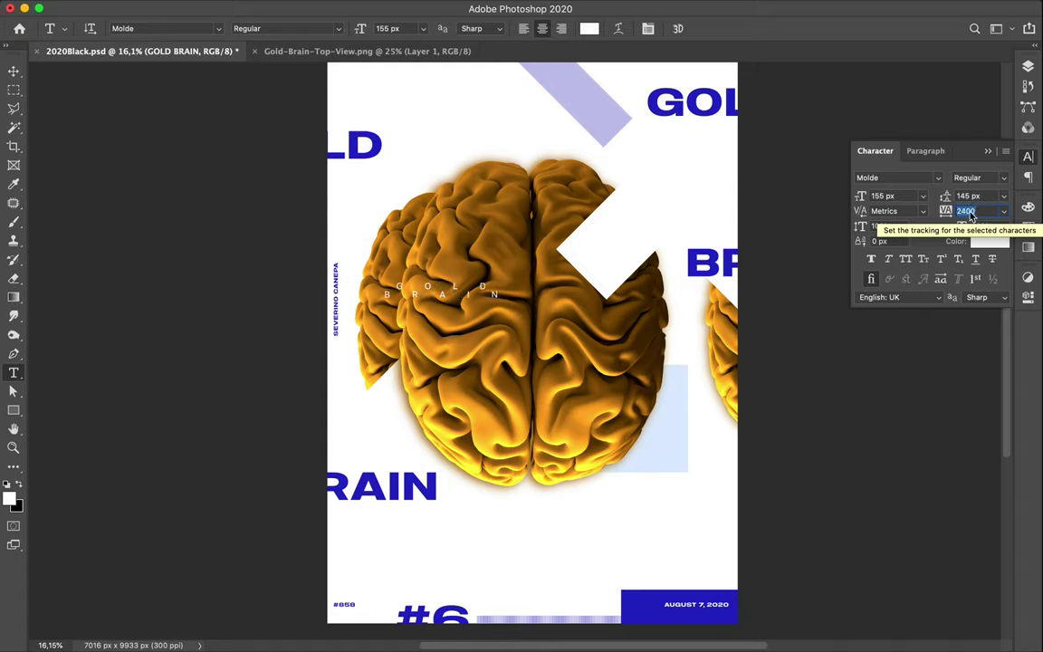
pyautogui.hotkey('shift', 'Up')
pyautogui.hotkey('shift', 'Up')
pyautogui.click(13, 71)
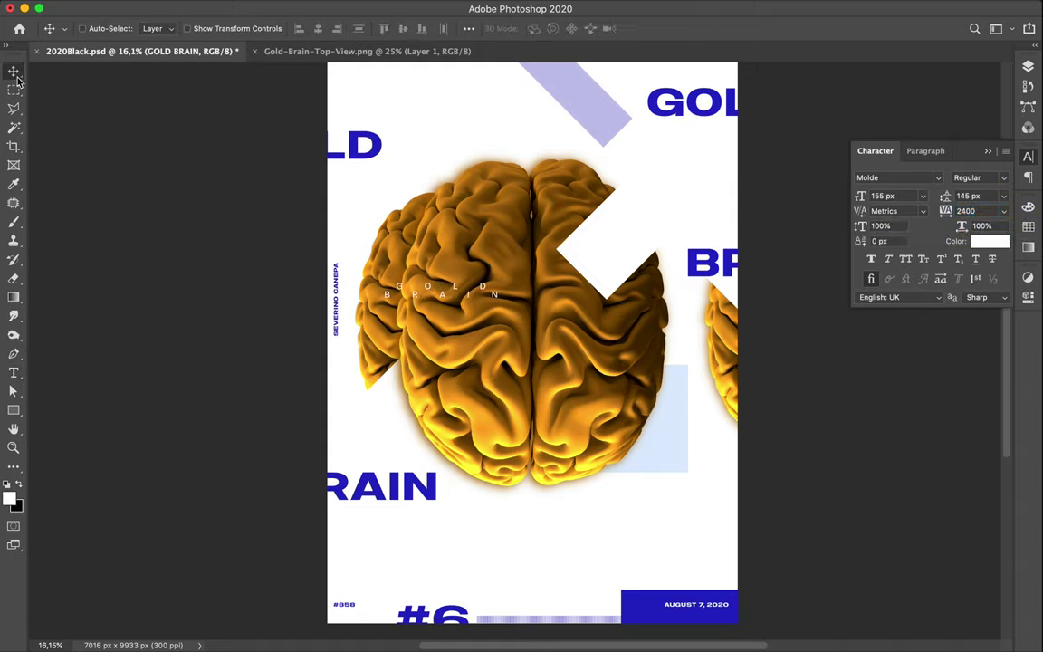
pyautogui.moveTo(513, 283); pyautogui.dragTo(571, 333)
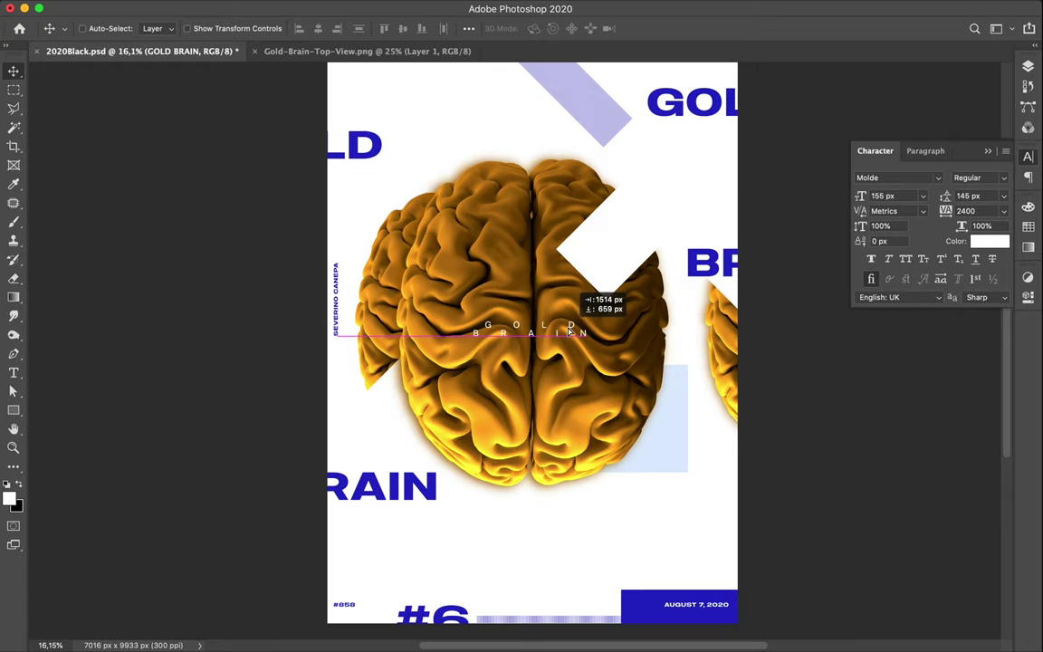
pyautogui.moveTo(570, 333); pyautogui.dragTo(570, 333)
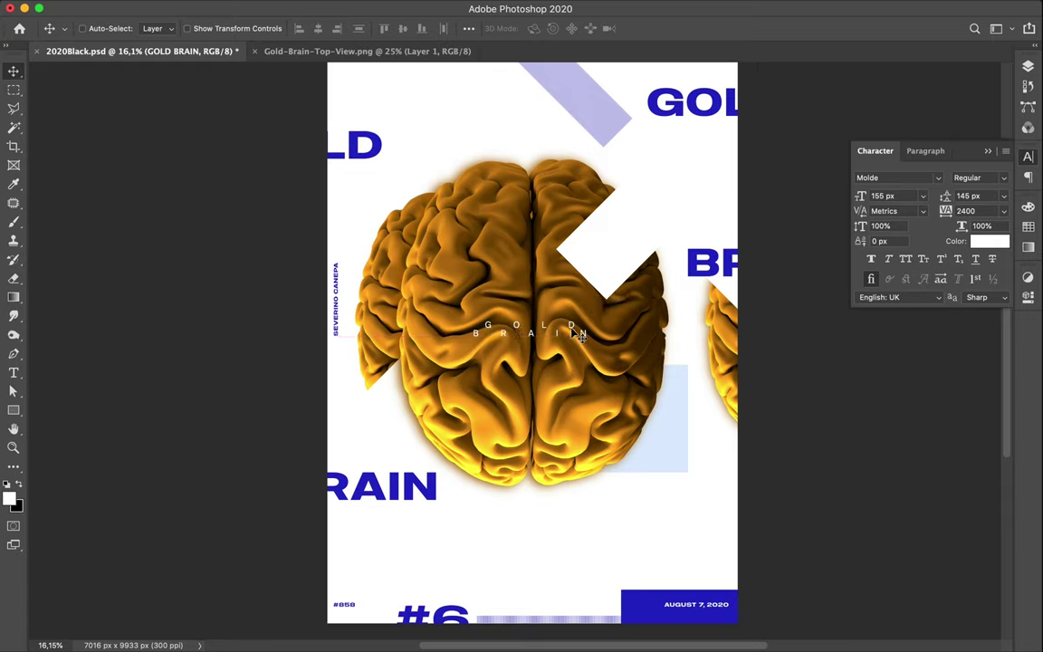
pyautogui.scroll(1, 548, 342)
pyautogui.scroll(2, 549, 341)
pyautogui.scroll(3, 549, 342)
pyautogui.scroll(1, 549, 341)
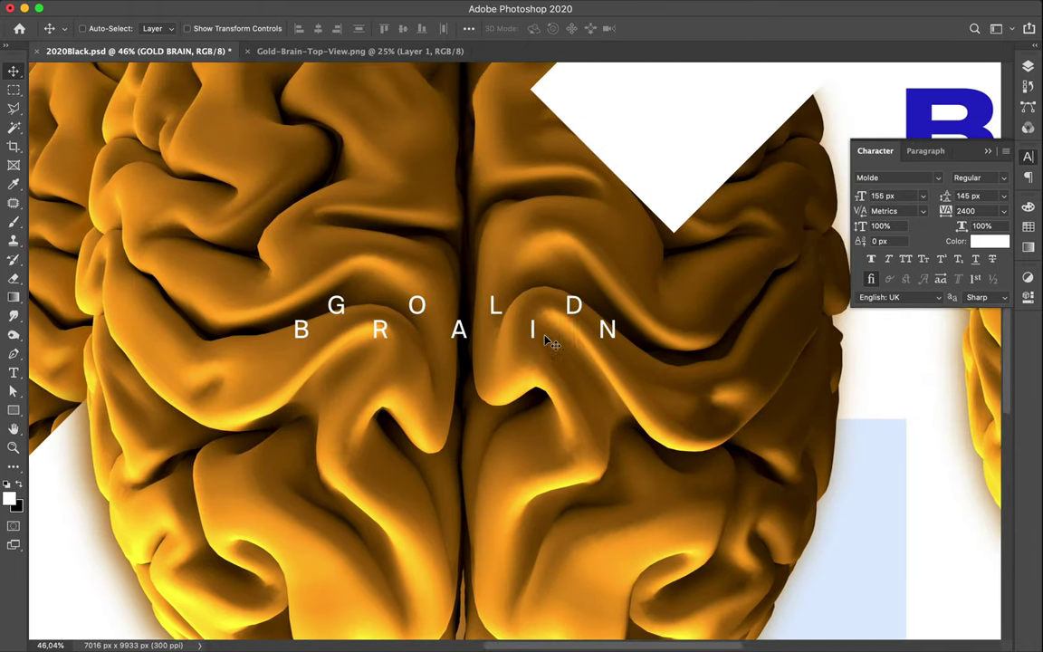
pyautogui.scroll(-2, 548, 343)
pyautogui.hscroll(-2, 549, 342)
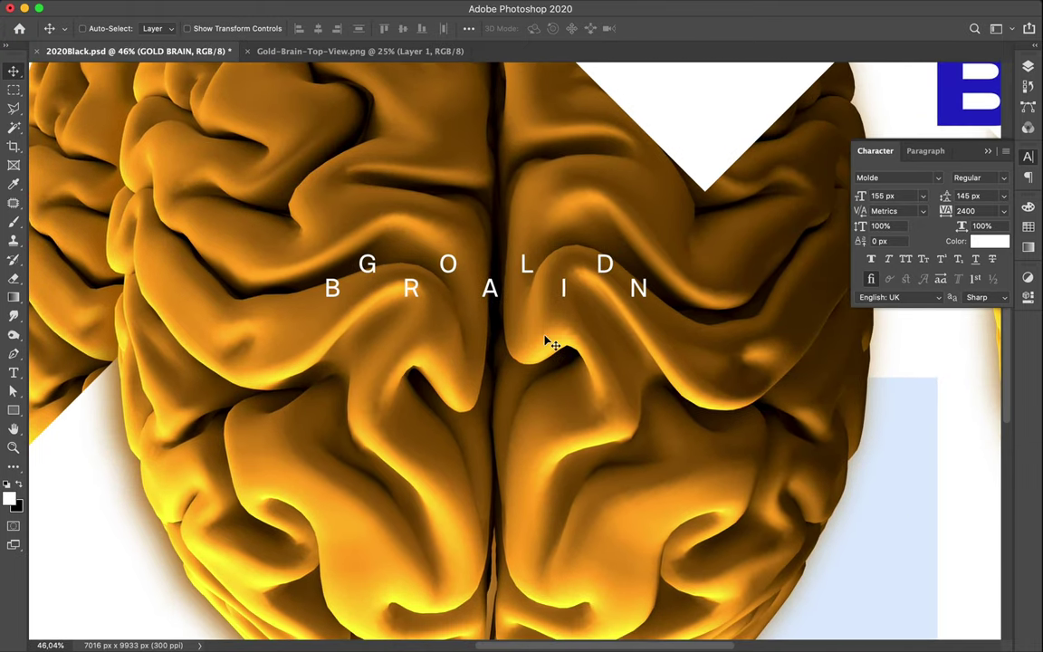
pyautogui.scroll(1, 549, 341)
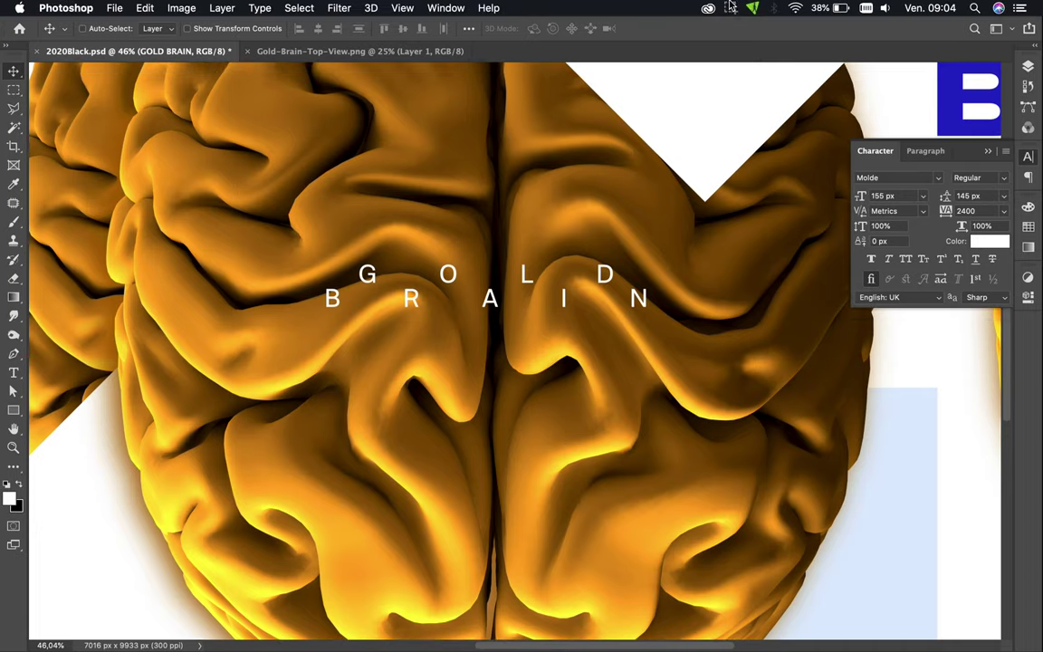
pyautogui.click(730, 7)
pyautogui.click(769, 37)
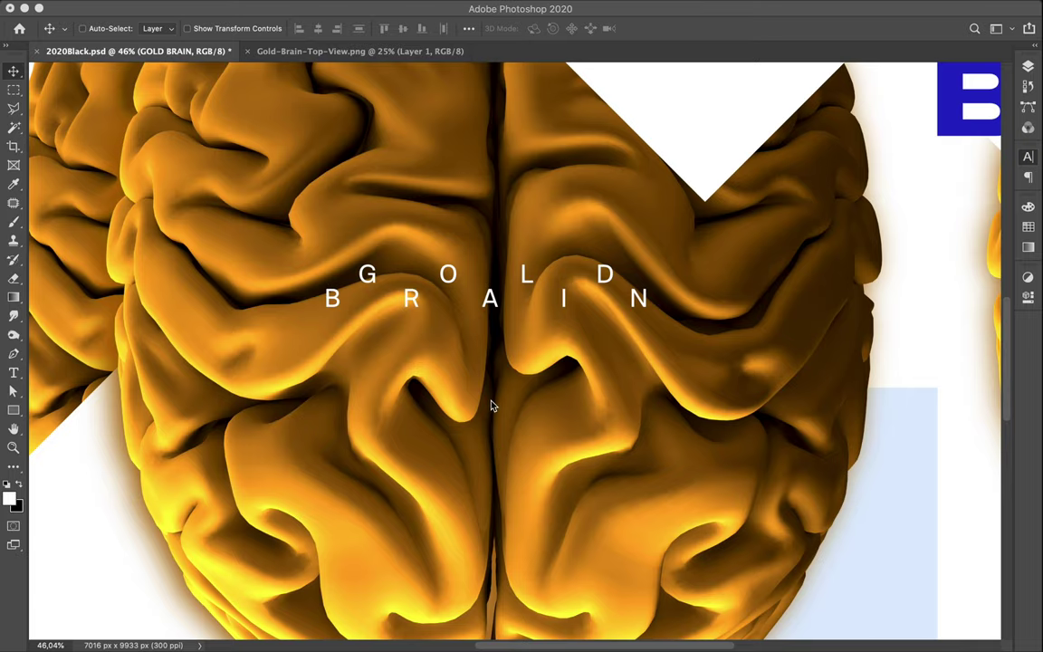
pyautogui.scroll(-5, 492, 406)
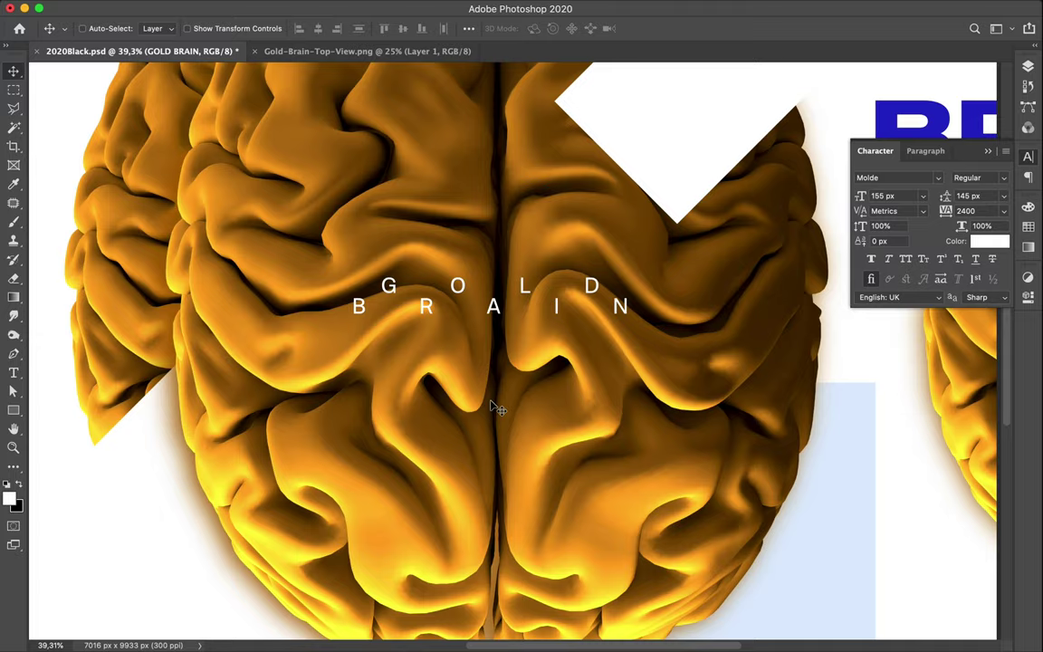
pyautogui.scroll(-2, 492, 406)
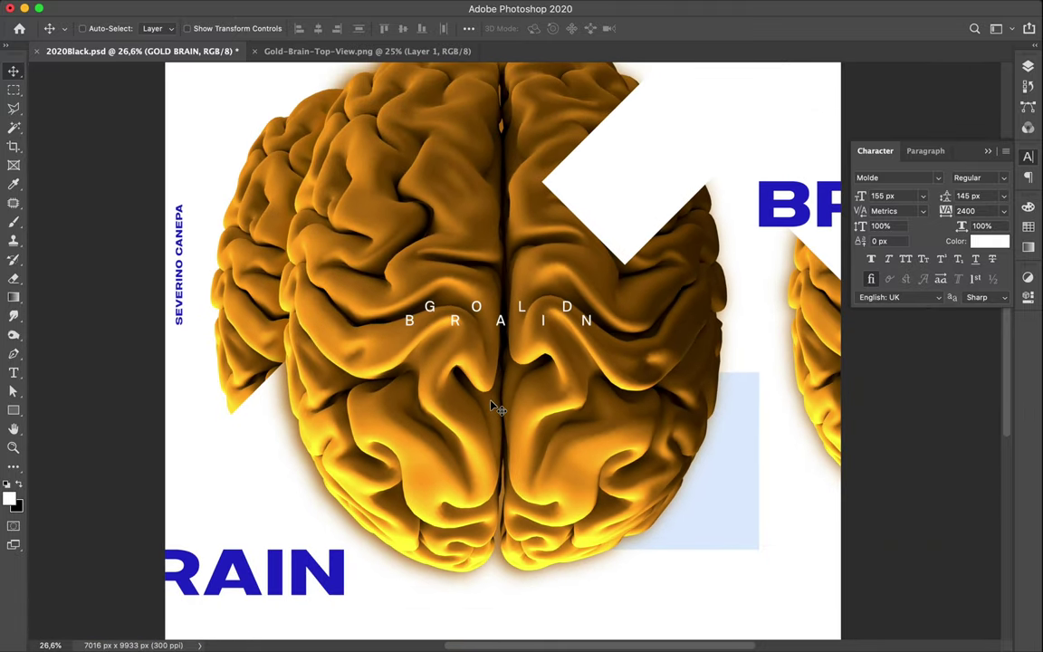
pyautogui.scroll(-1, 492, 405)
pyautogui.scroll(-1, 492, 406)
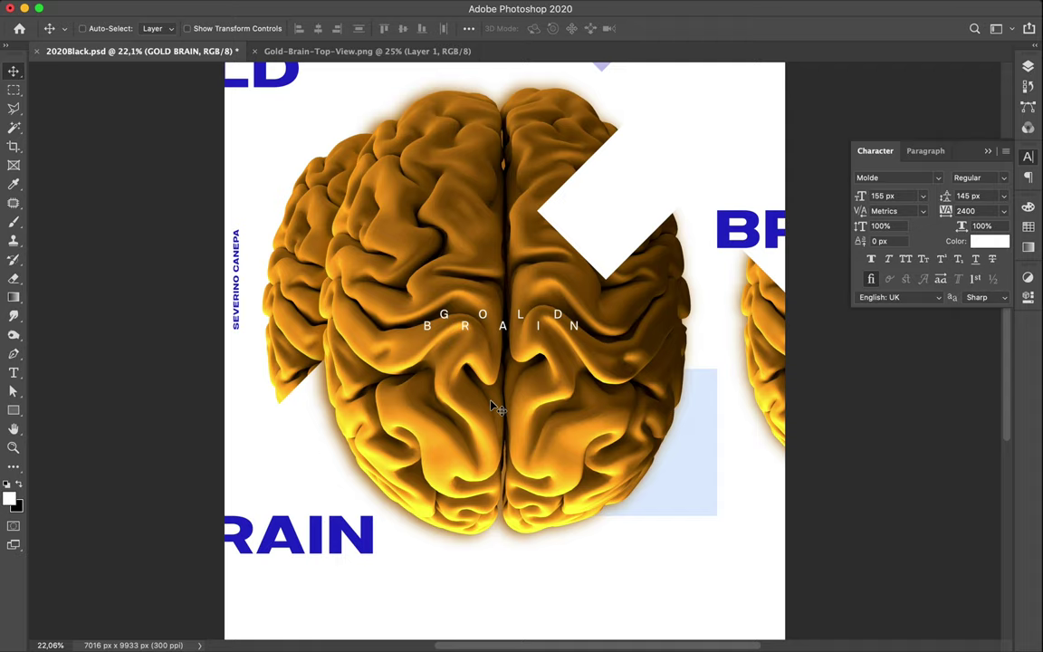
pyautogui.scroll(-2, 491, 403)
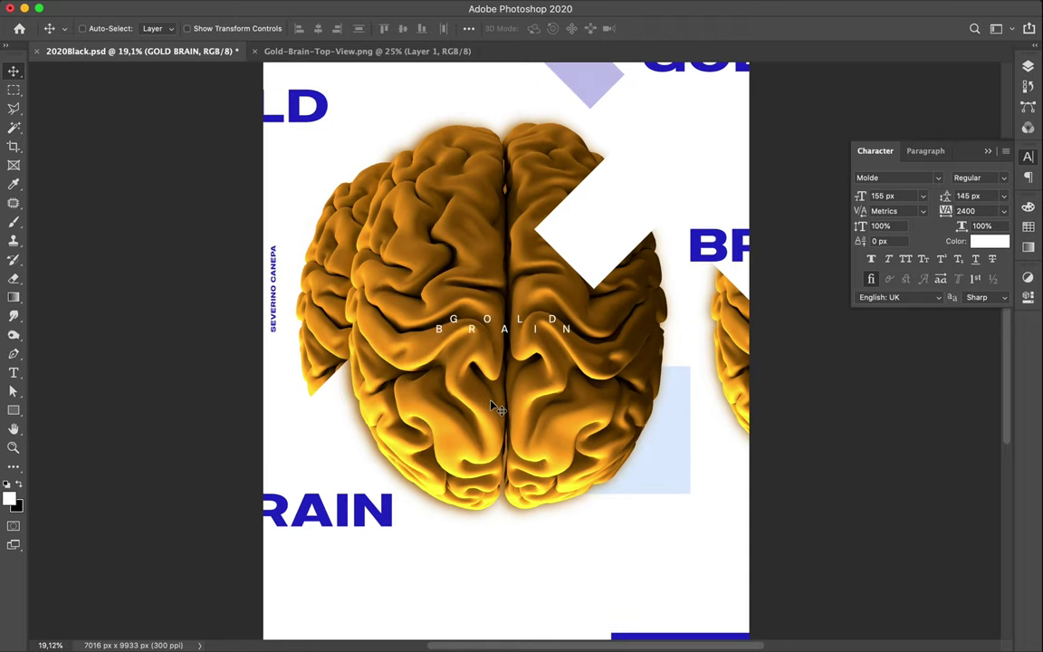
pyautogui.scroll(-2, 492, 403)
pyautogui.scroll(1, 492, 405)
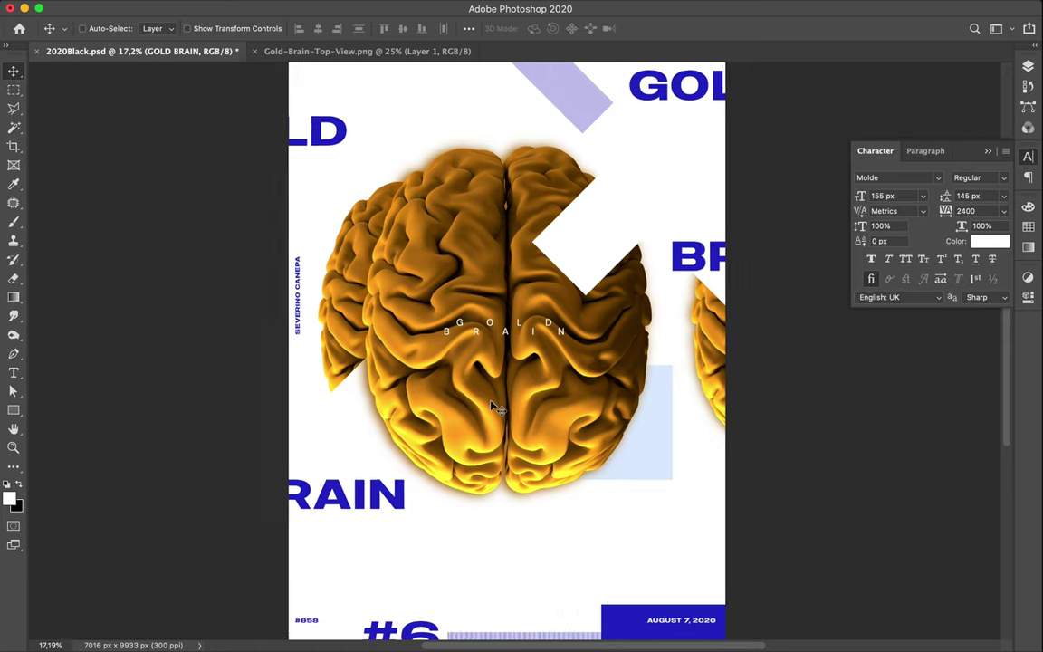
pyautogui.scroll(-1, 491, 405)
pyautogui.scroll(-1, 491, 405)
pyautogui.scroll(-1, 493, 408)
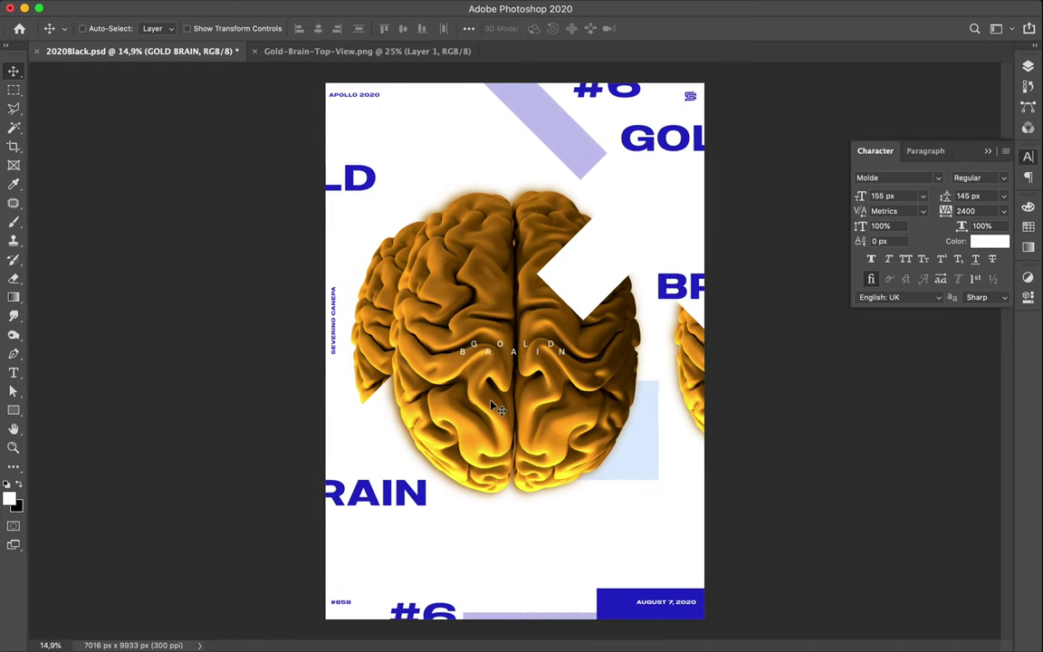
pyautogui.scroll(-1, 493, 408)
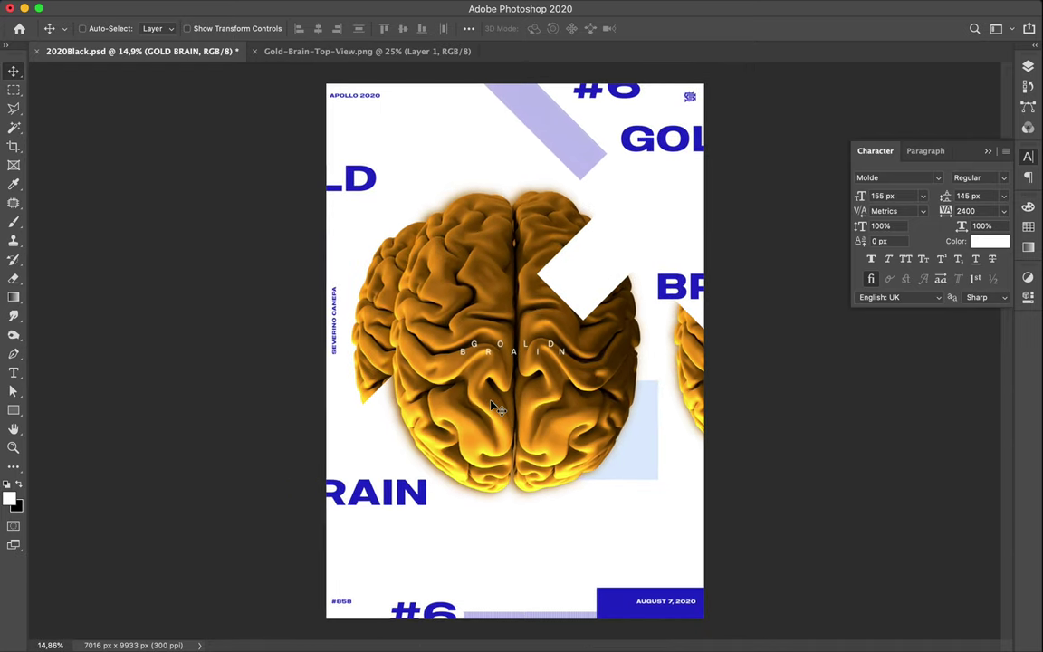
pyautogui.scroll(1, 494, 408)
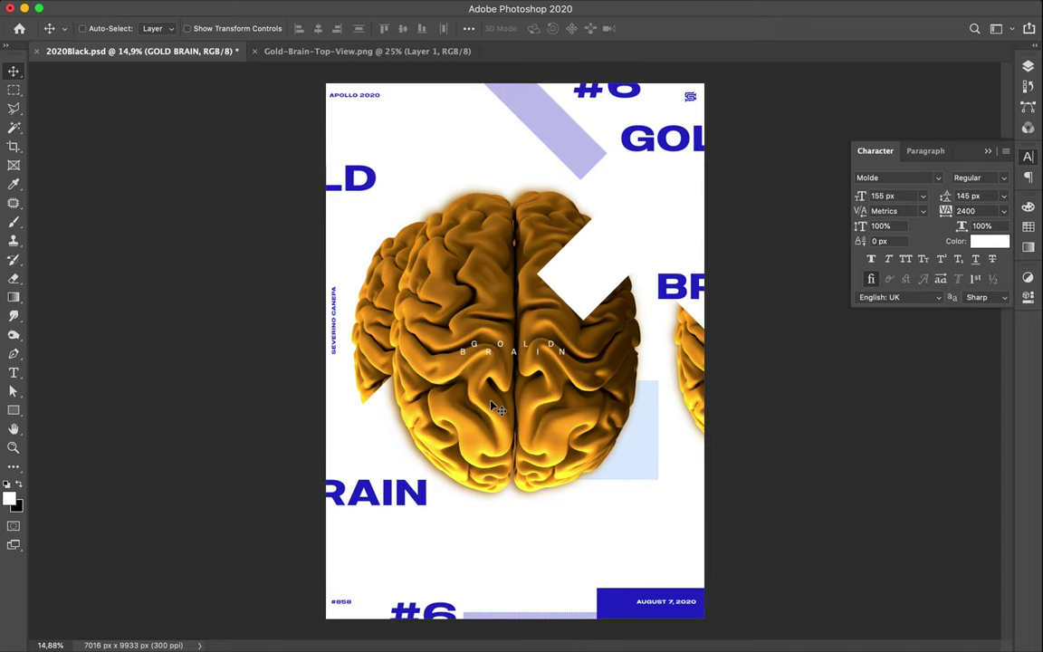
pyautogui.scroll(1, 493, 407)
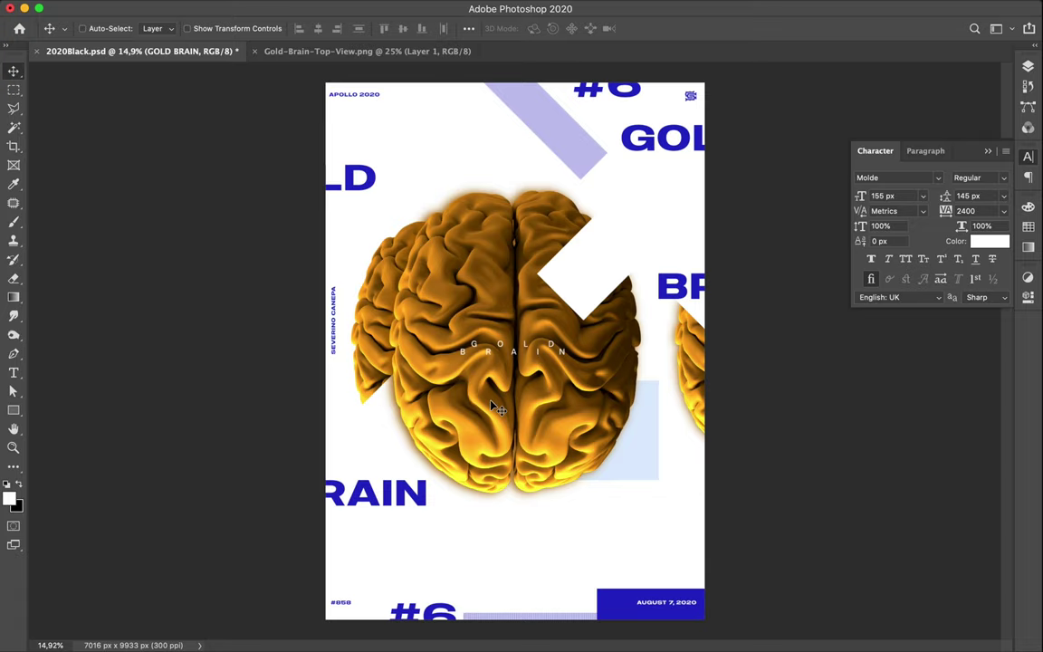
pyautogui.scroll(1, 493, 407)
pyautogui.scroll(-1, 494, 408)
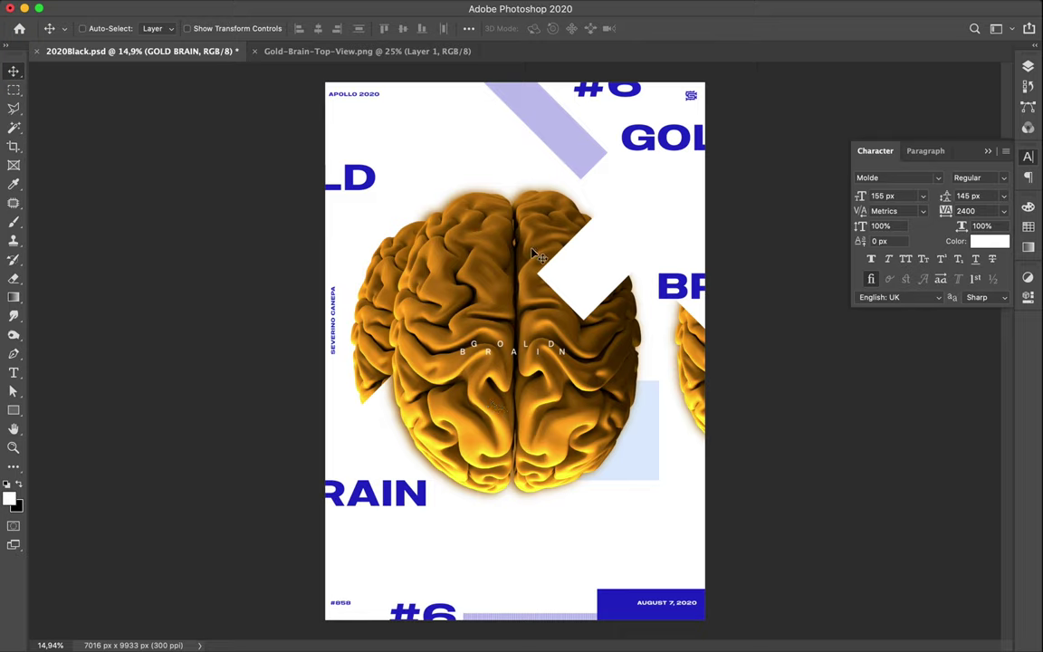
pyautogui.moveTo(532, 253); pyautogui.dragTo(532, 192)
# Undo the label move and shrink the blue GOLD heading from its left side
pyautogui.hotkey('ctrl', 'z')
pyautogui.press('super')
pyautogui.keyDown('super'); pyautogui.click(645, 146); pyautogui.keyUp('super')
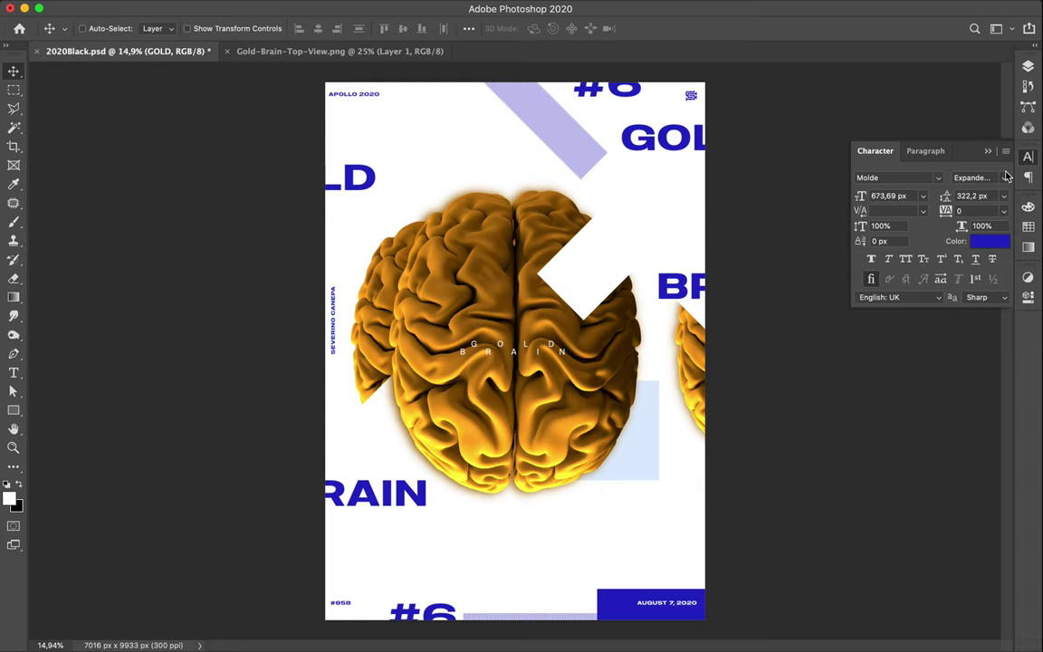
pyautogui.press('super+t')
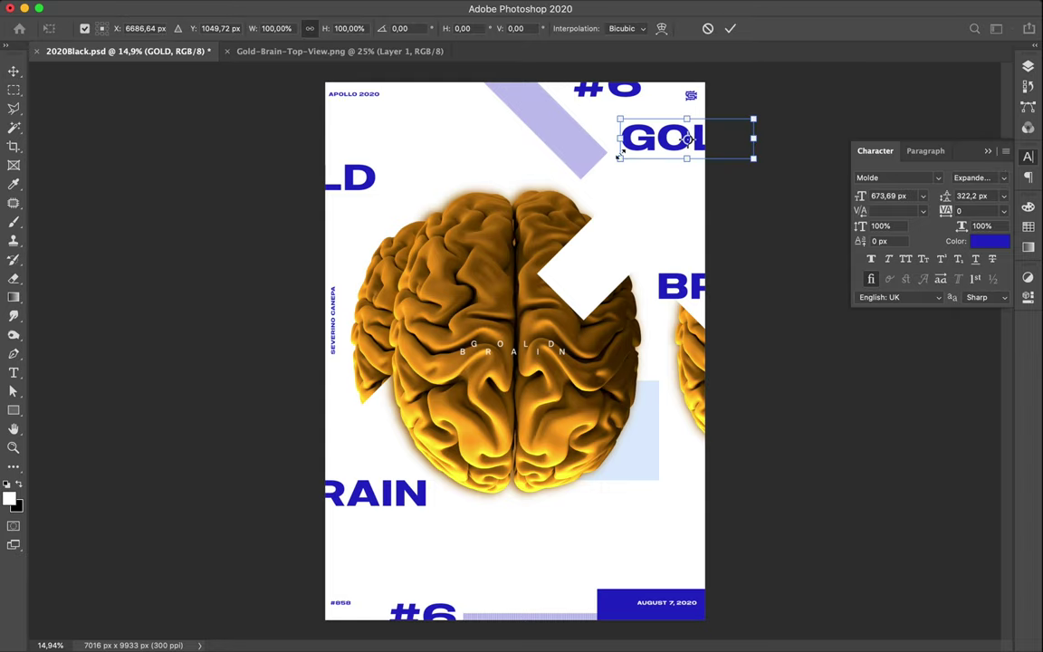
pyautogui.moveTo(619, 139); pyautogui.dragTo(657, 139)
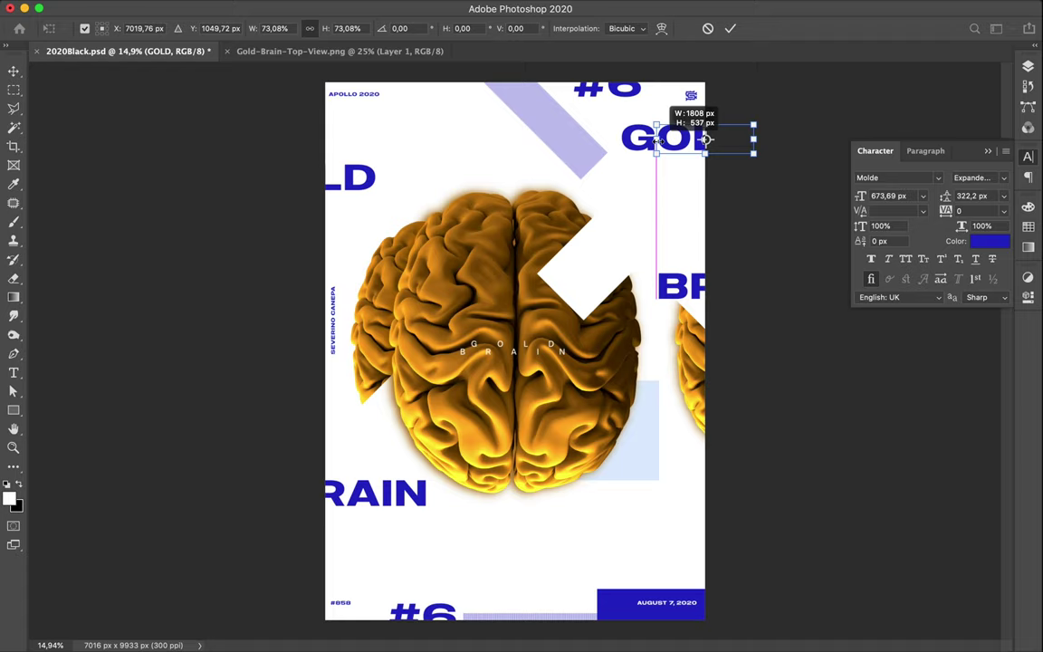
pyautogui.press('Return')
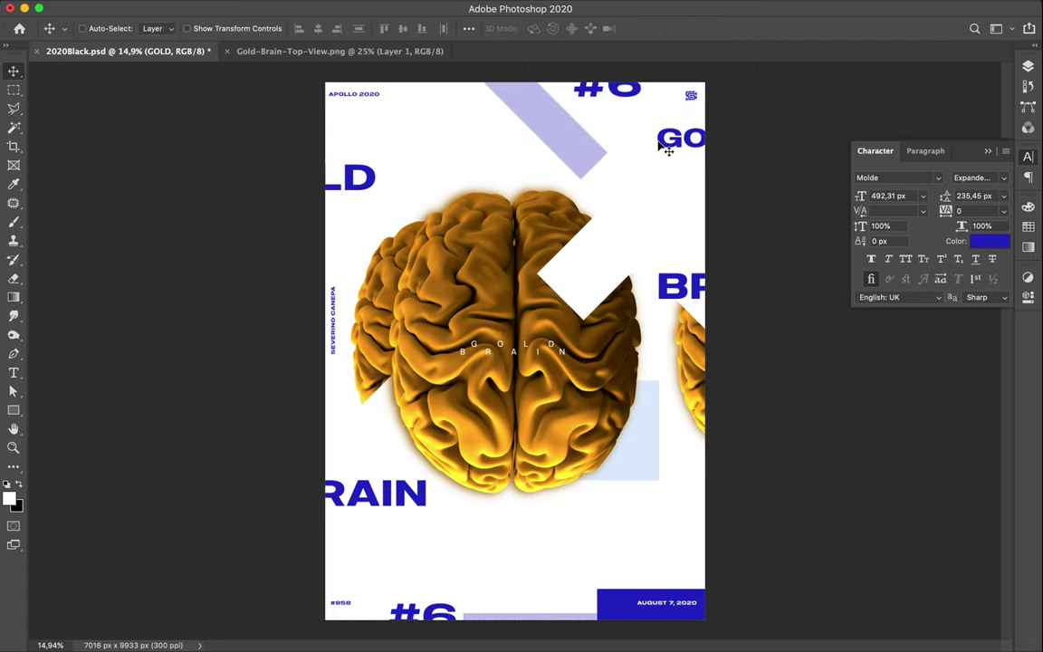
# Move GOLD further left, shrink it again, and nudge it into place
pyautogui.moveTo(688, 145); pyautogui.dragTo(671, 143)
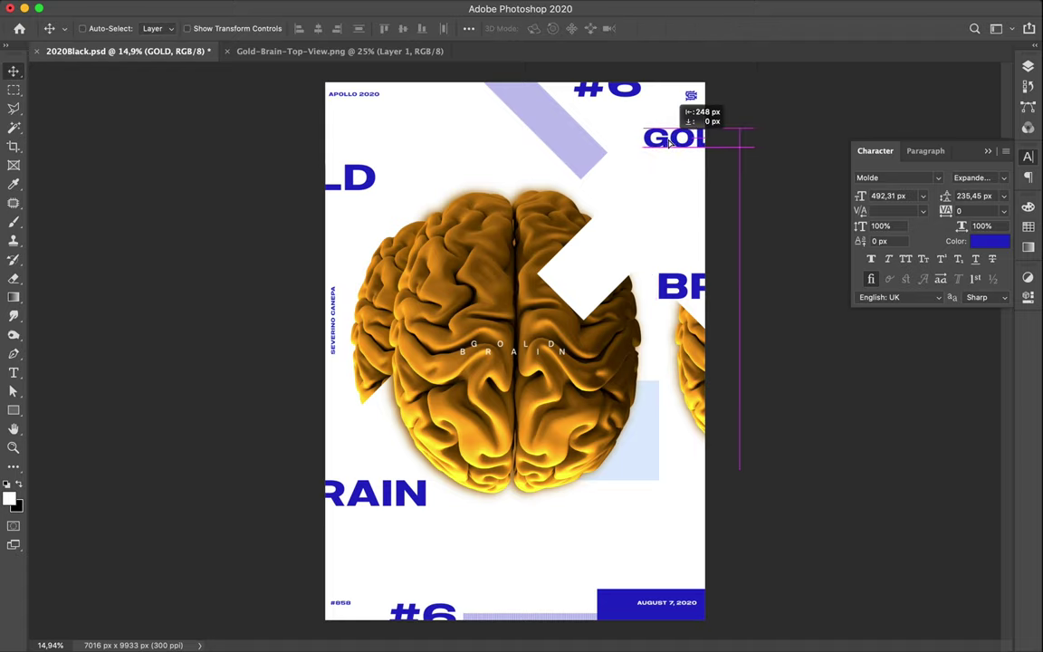
pyautogui.hotkey('ctrl', 't')
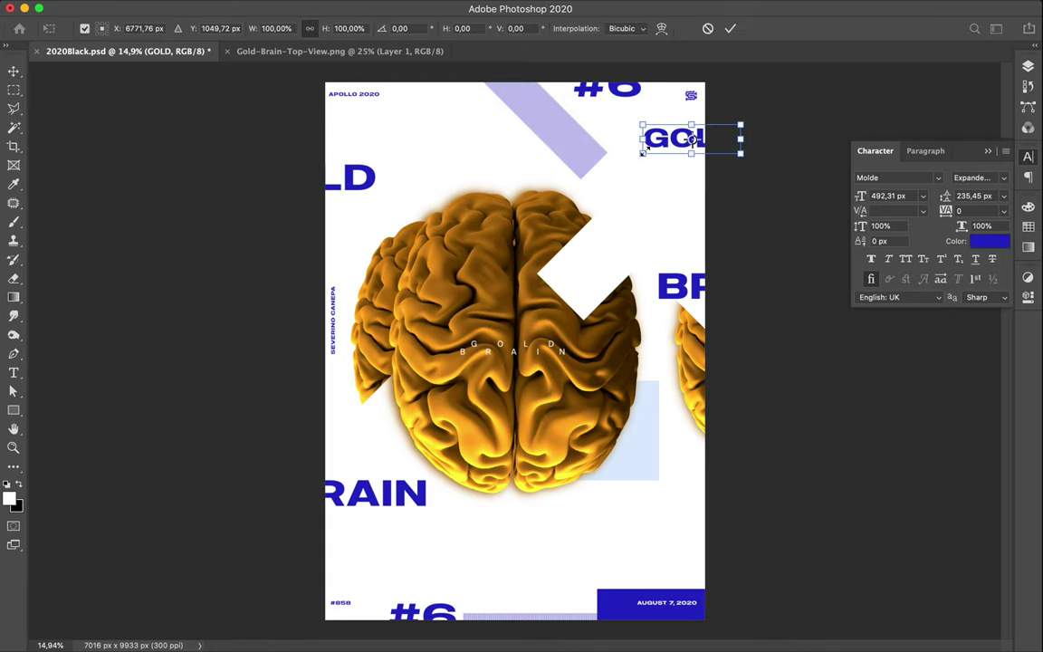
pyautogui.moveTo(644, 151); pyautogui.dragTo(658, 149)
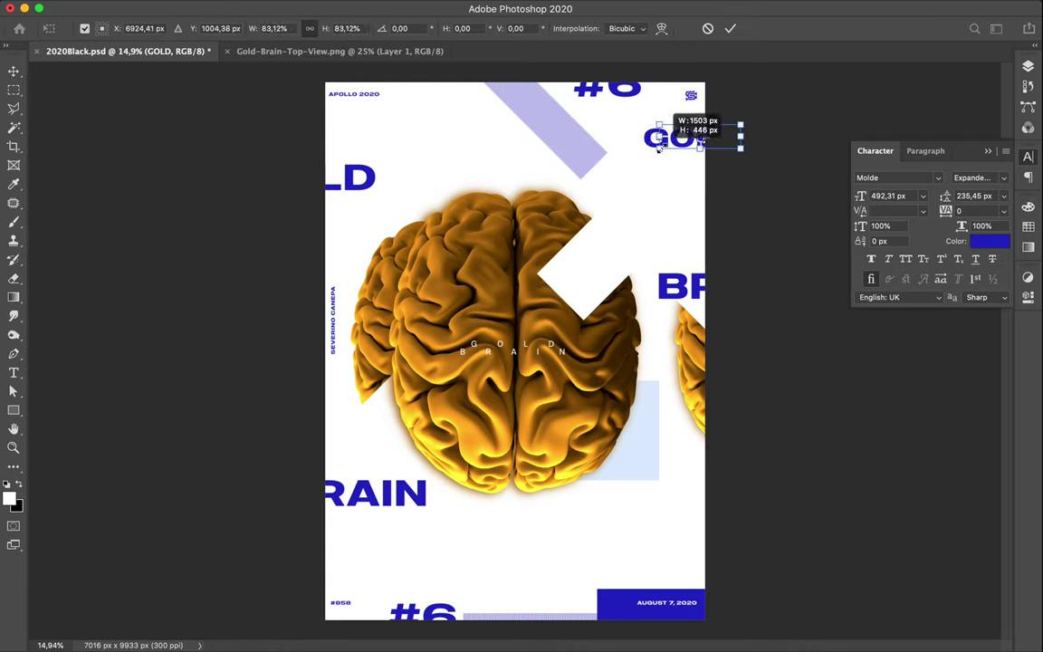
pyautogui.moveTo(658, 149); pyautogui.dragTo(664, 148)
pyautogui.press('Return')
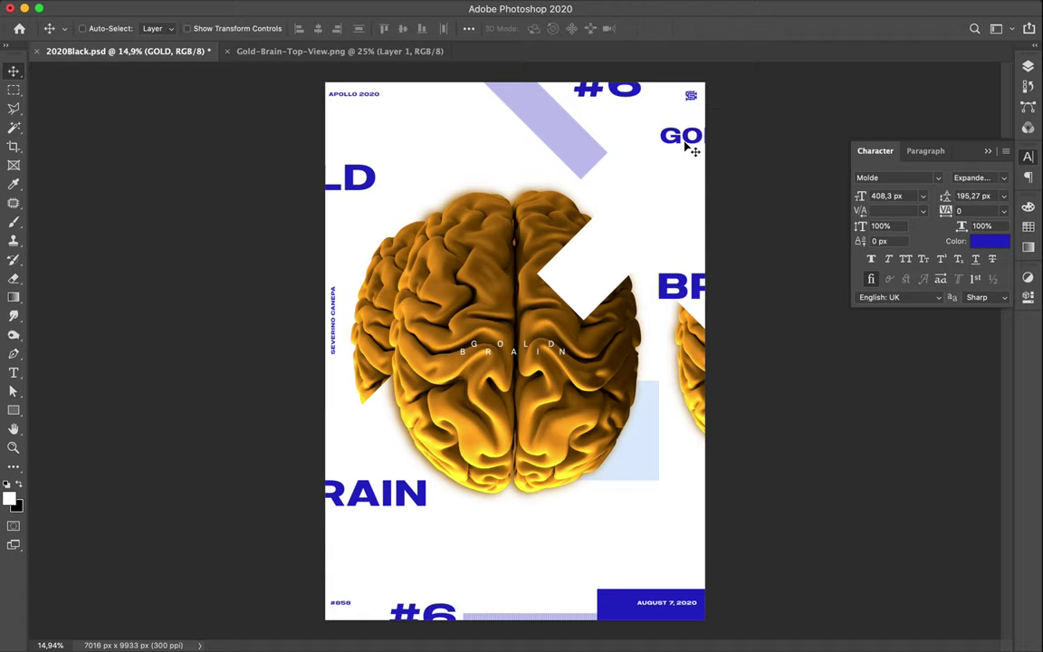
pyautogui.hotkey('shift', 'Left')
pyautogui.hotkey('shift', 'Left')
pyautogui.hotkey('shift', 'Left')
pyautogui.hotkey('shift', 'Left')
# Try other font weights for GOLD and LD, nudging GOLD slightly right
pyautogui.click(996, 177)
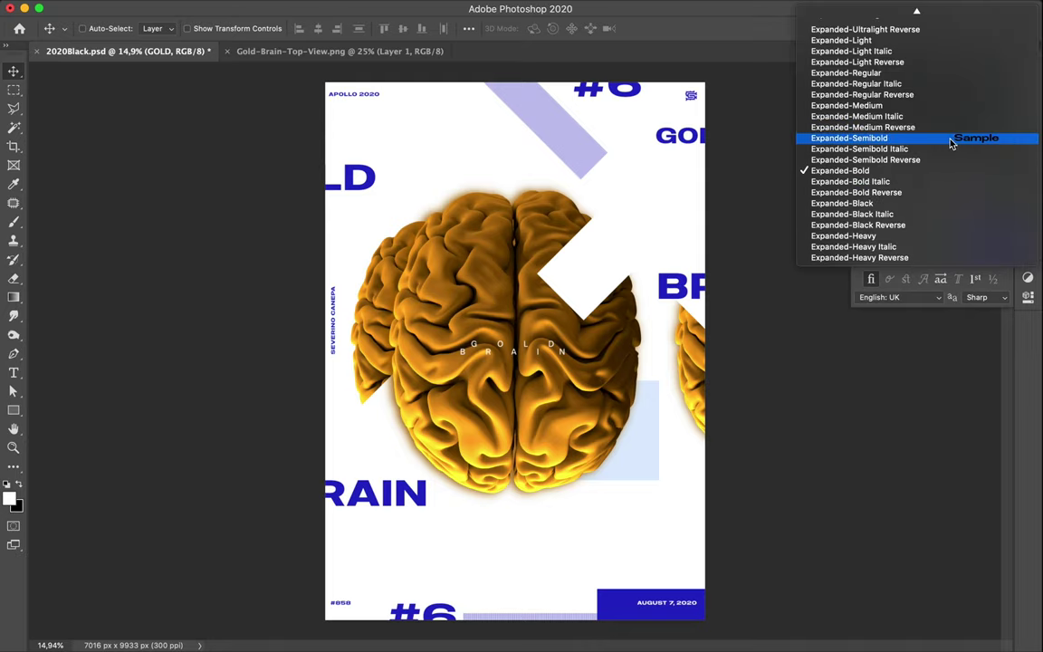
pyautogui.click(930, 105)
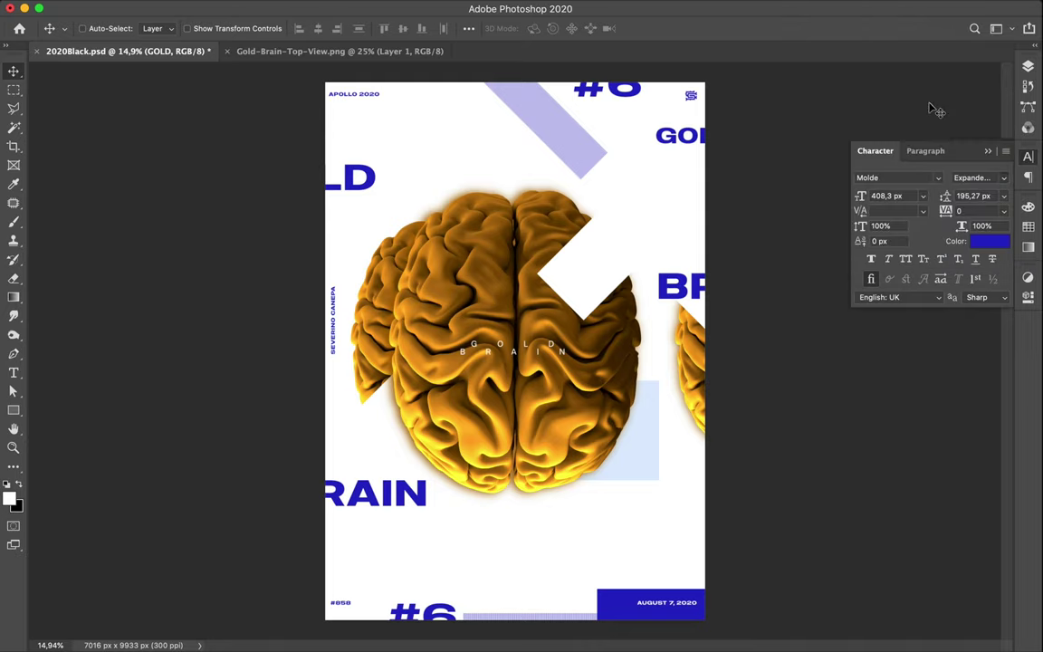
pyautogui.press('Right')
pyautogui.press('Right')
pyautogui.press('Right')
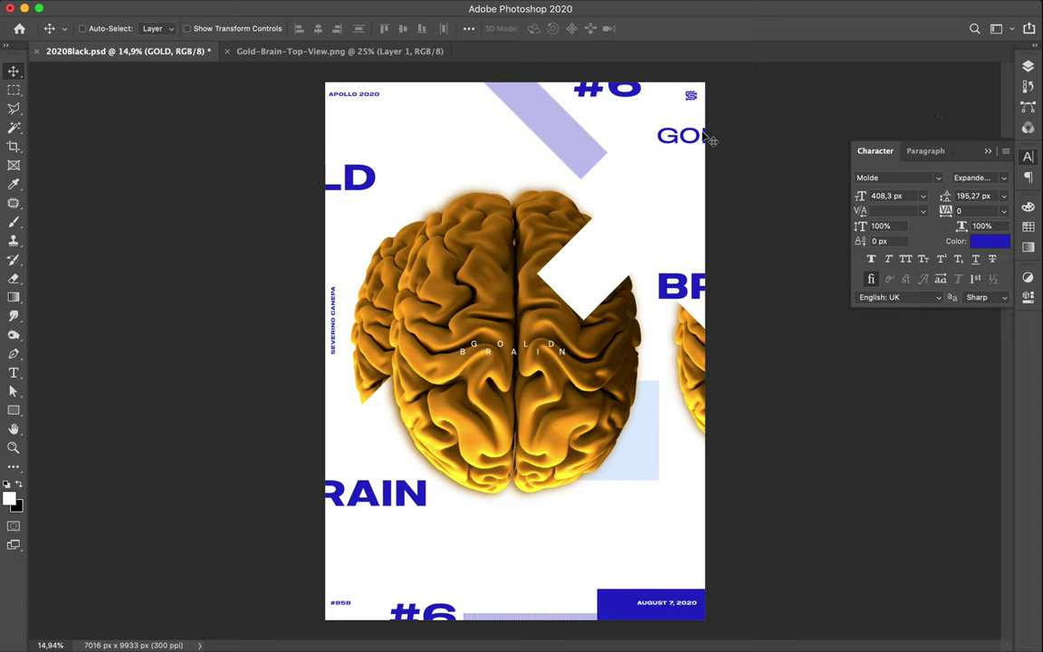
pyautogui.click(358, 188)
pyautogui.click(1000, 177)
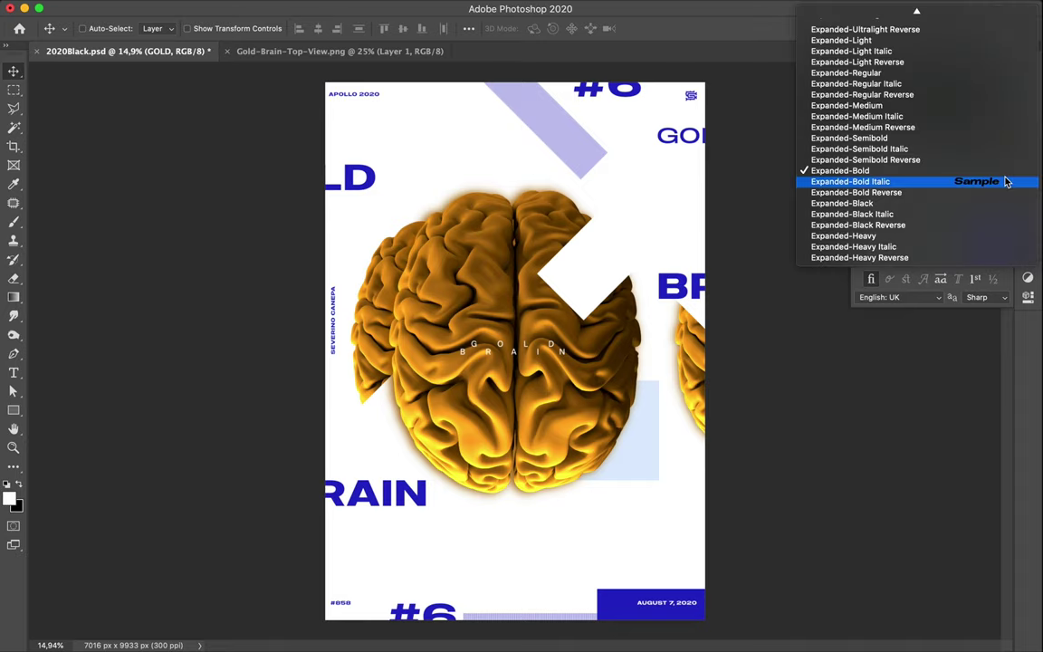
pyautogui.click(930, 118)
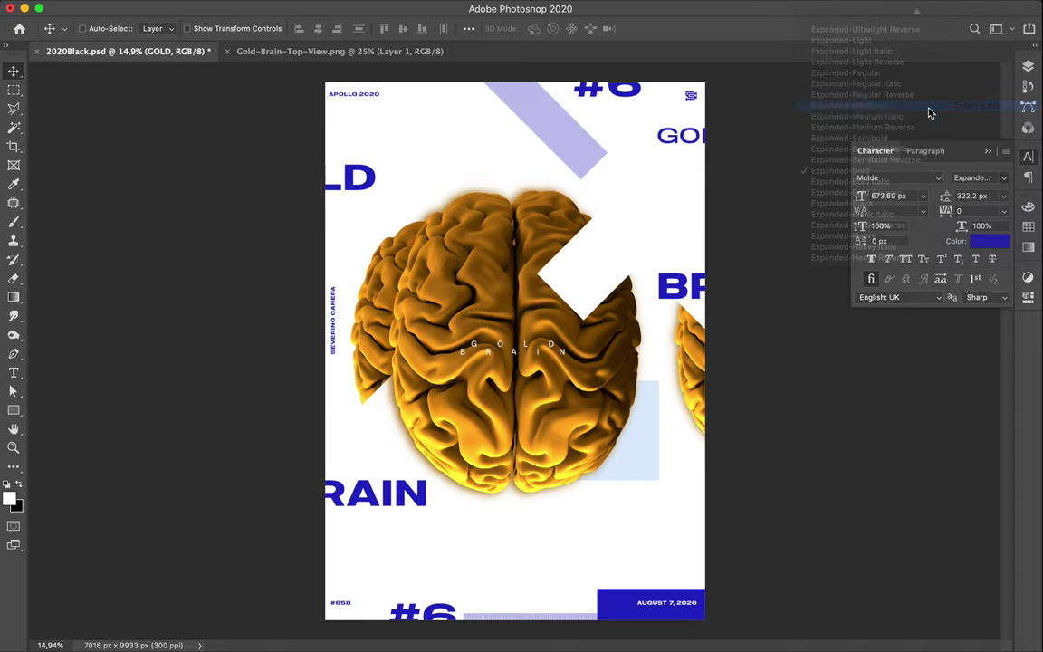
pyautogui.press('ctrl')
pyautogui.click(404, 493)
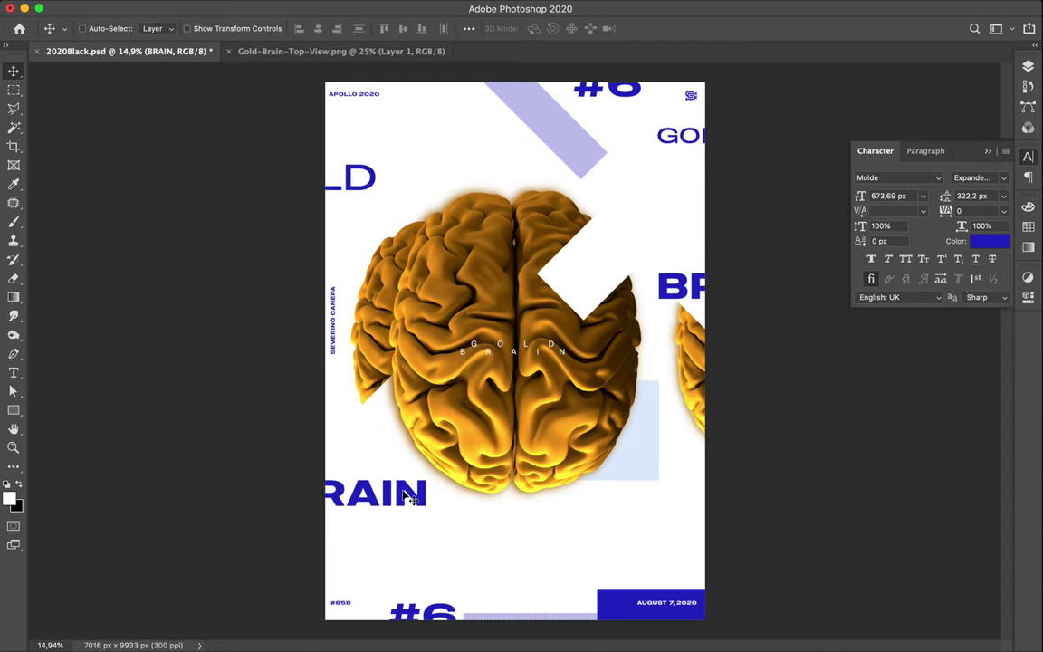
# Scale the blue RAIN word up to about 126% from its lower-right corner
pyautogui.hotkey('ctrl', 't')
pyautogui.moveTo(441, 531); pyautogui.dragTo(460, 541)
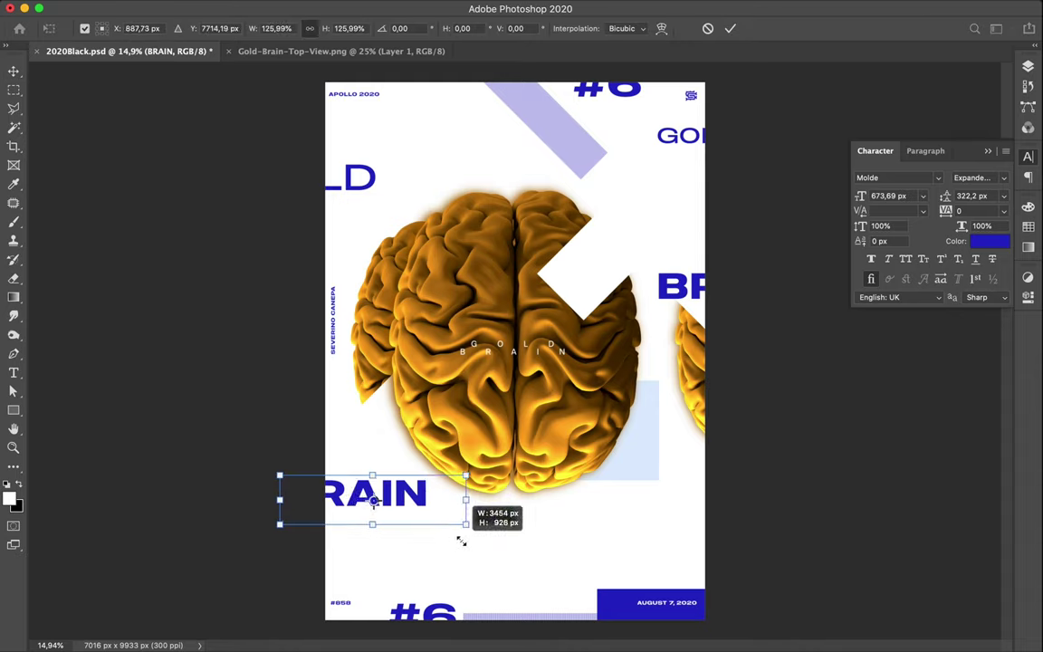
pyautogui.moveTo(461, 540); pyautogui.dragTo(459, 540)
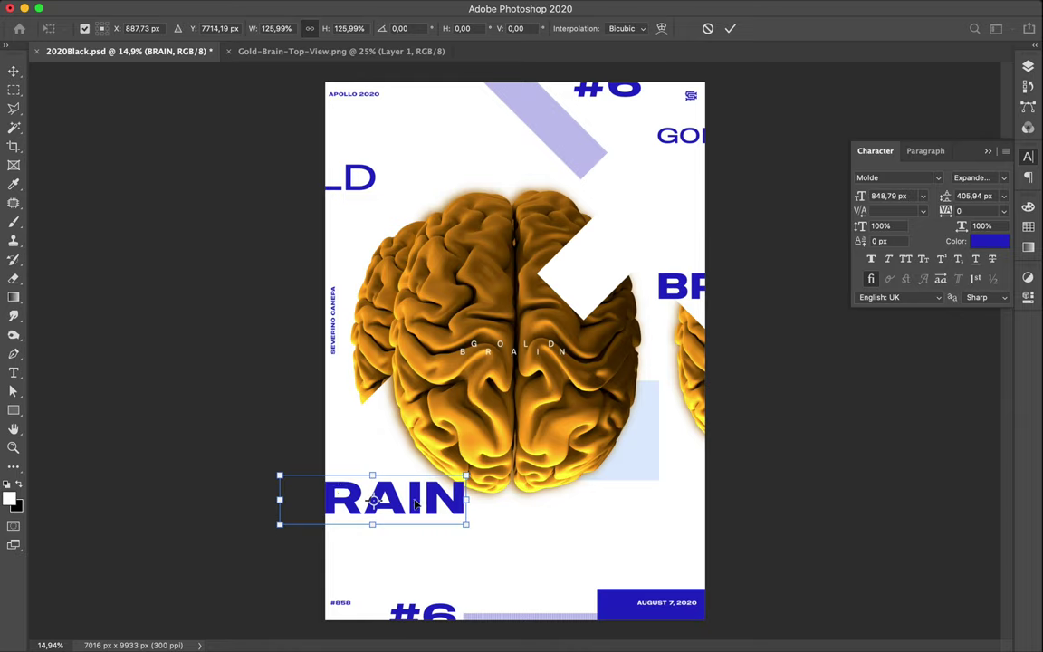
# Commit the enlarged blue RAIN text, then shift it left and up off the poster's left edge
pyautogui.moveTo(415, 504); pyautogui.dragTo(416, 499)
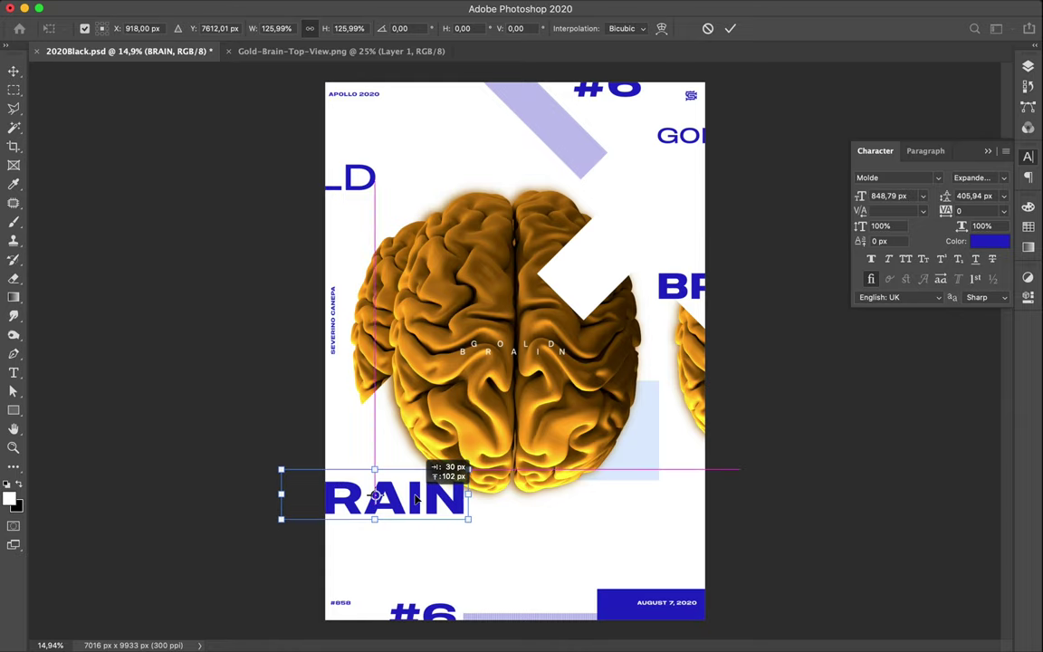
pyautogui.moveTo(415, 499); pyautogui.dragTo(415, 497)
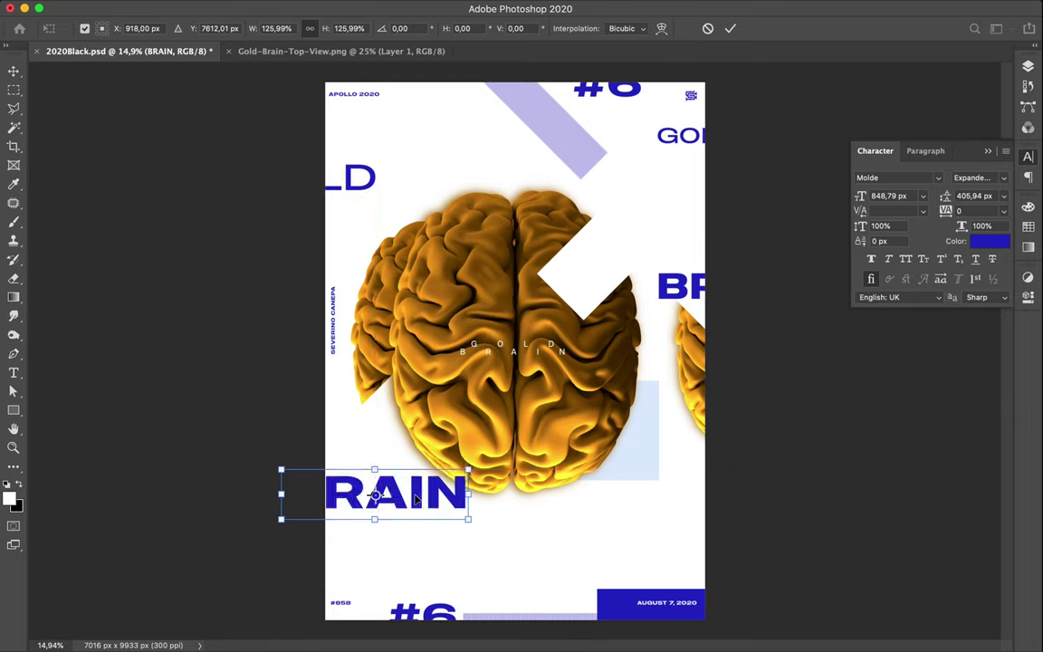
pyautogui.press('Return')
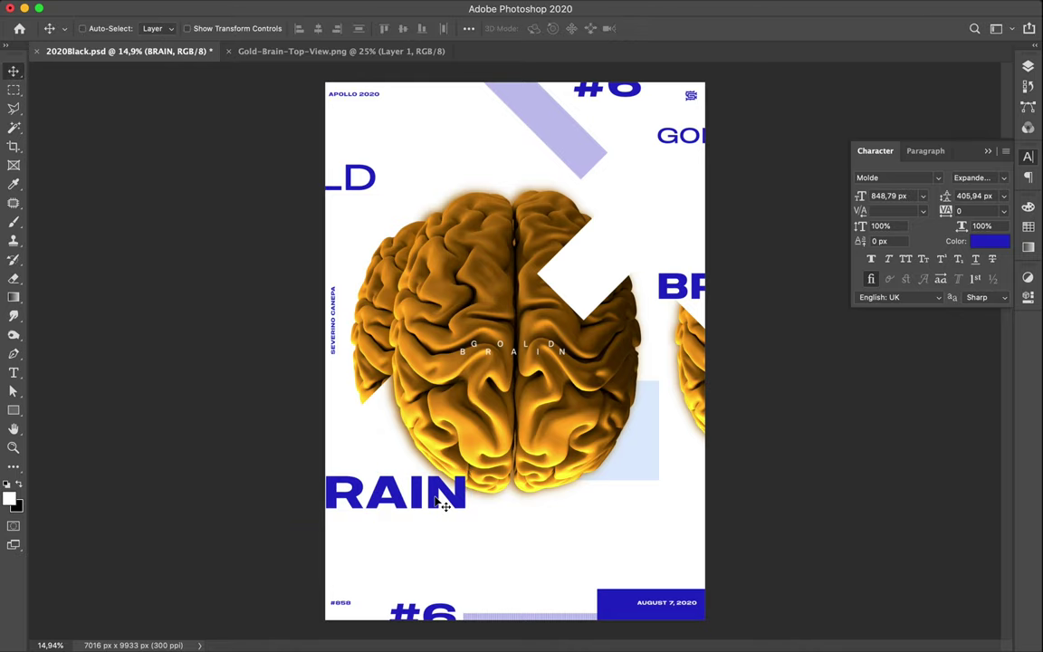
pyautogui.hotkey('shift', 'Left')
pyautogui.hotkey('shift', 'Left')
pyautogui.hotkey('shift', 'Left')
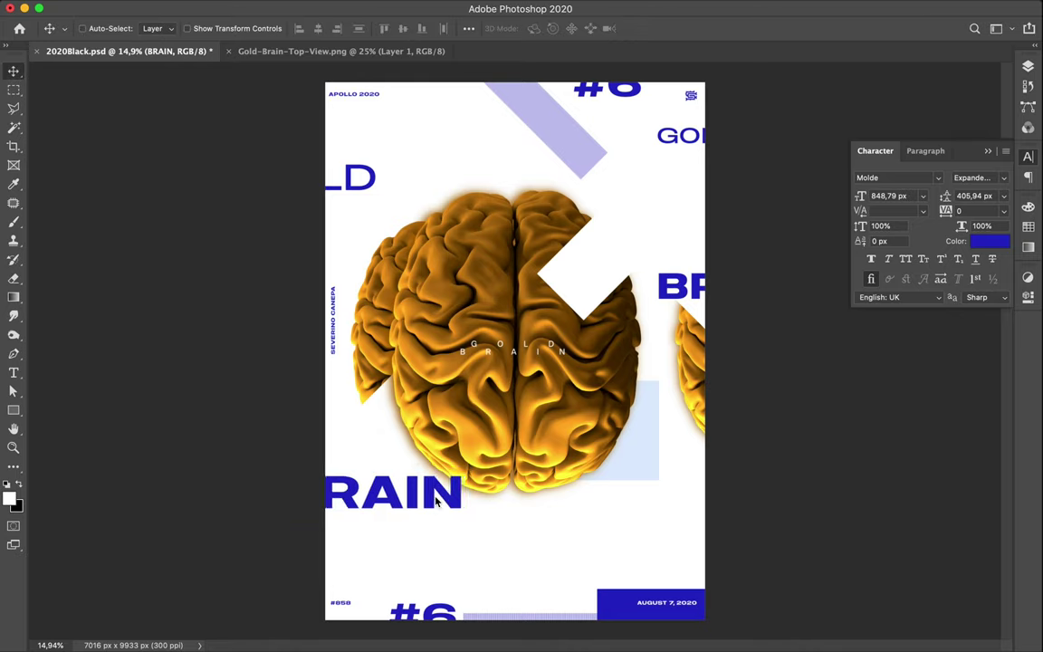
pyautogui.hotkey('shift', 'Left')
pyautogui.hotkey('shift', 'Left')
pyautogui.hotkey('shift', 'Left')
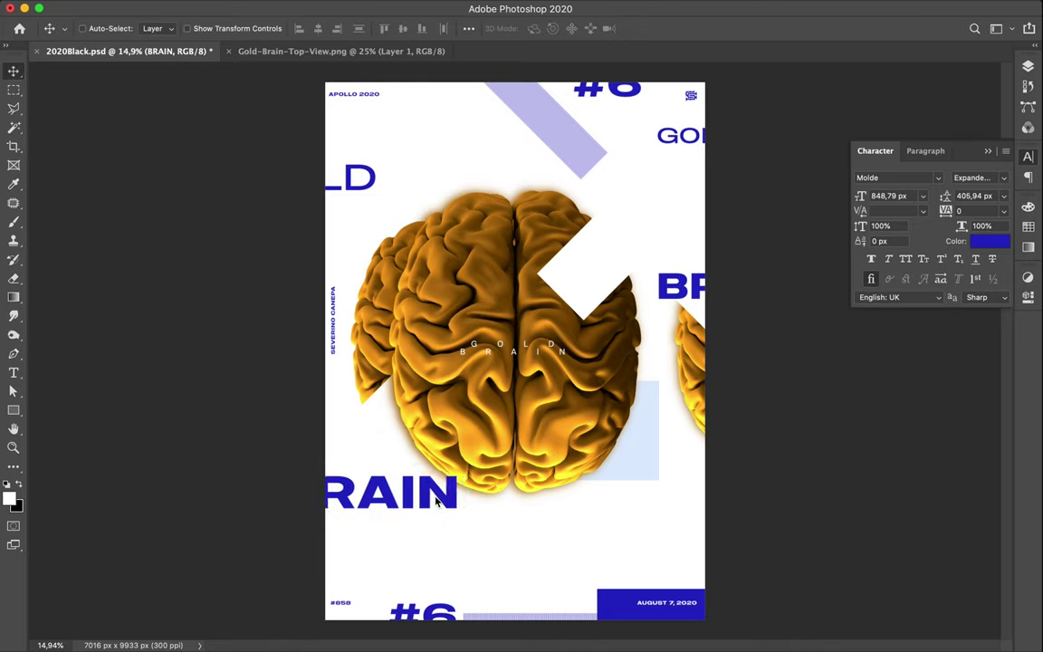
pyautogui.hotkey('shift', 'Left')
pyautogui.hotkey('shift', 'Left')
pyautogui.hotkey('shift', 'Left')
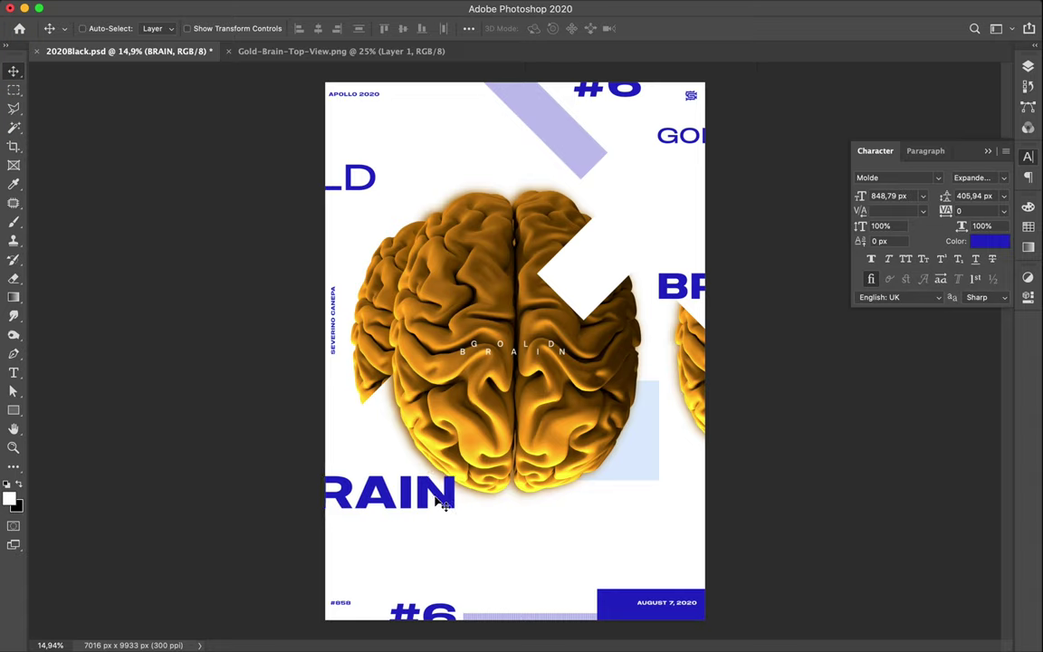
pyautogui.hotkey('shift', 'Left')
pyautogui.hotkey('shift', 'Left')
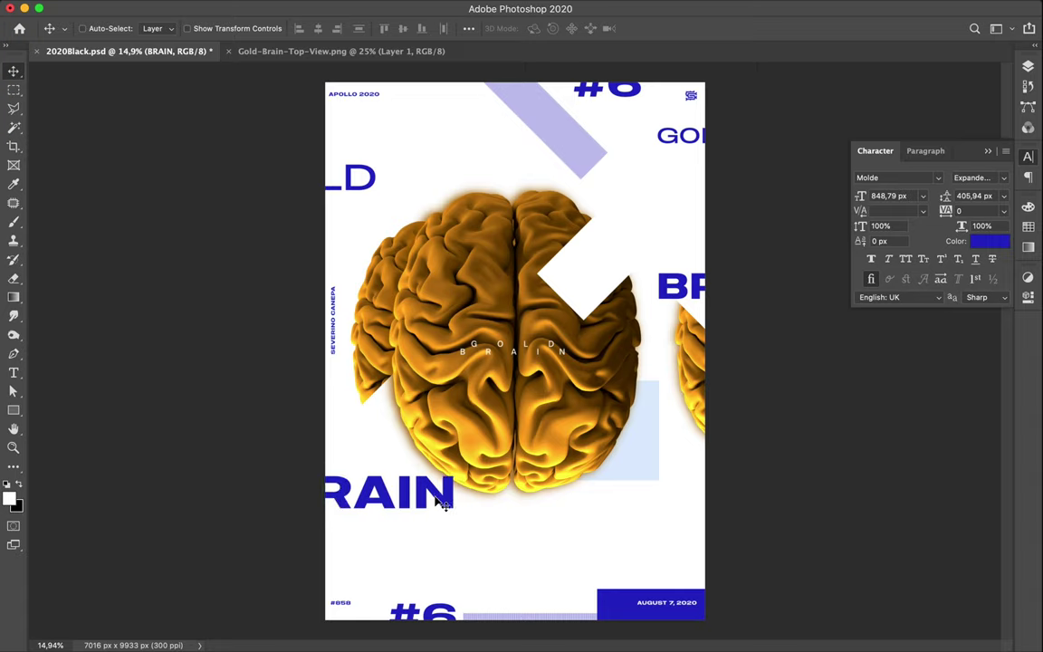
pyautogui.moveTo(442, 505); pyautogui.dragTo(437, 492)
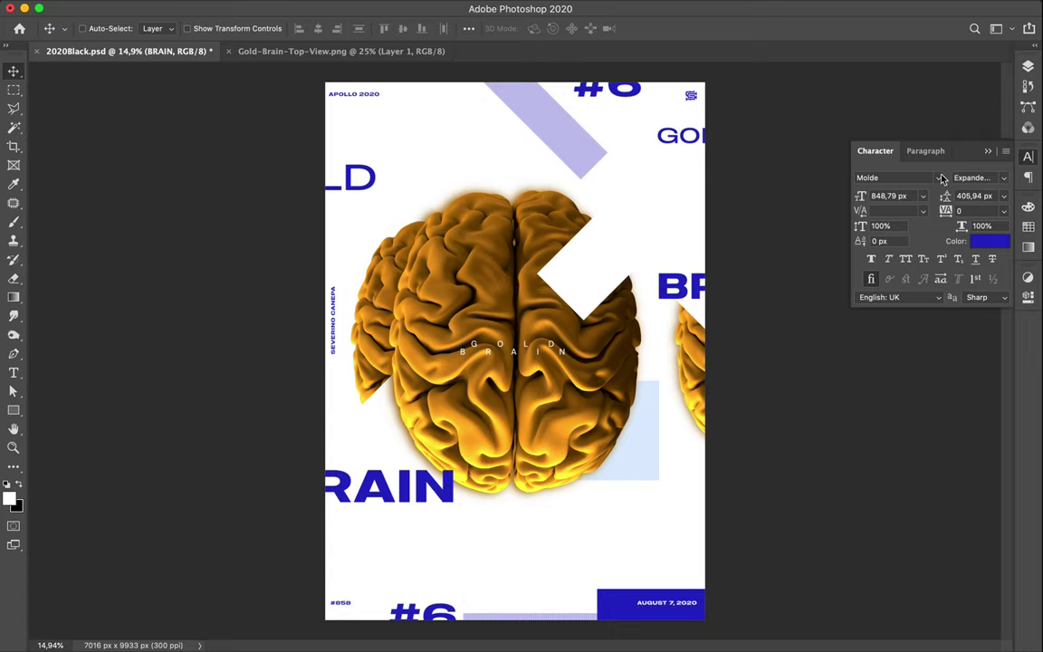
# Move the BRAIN text layer below Layer 5 and zoom in to check the overlap
pyautogui.click(1025, 70)
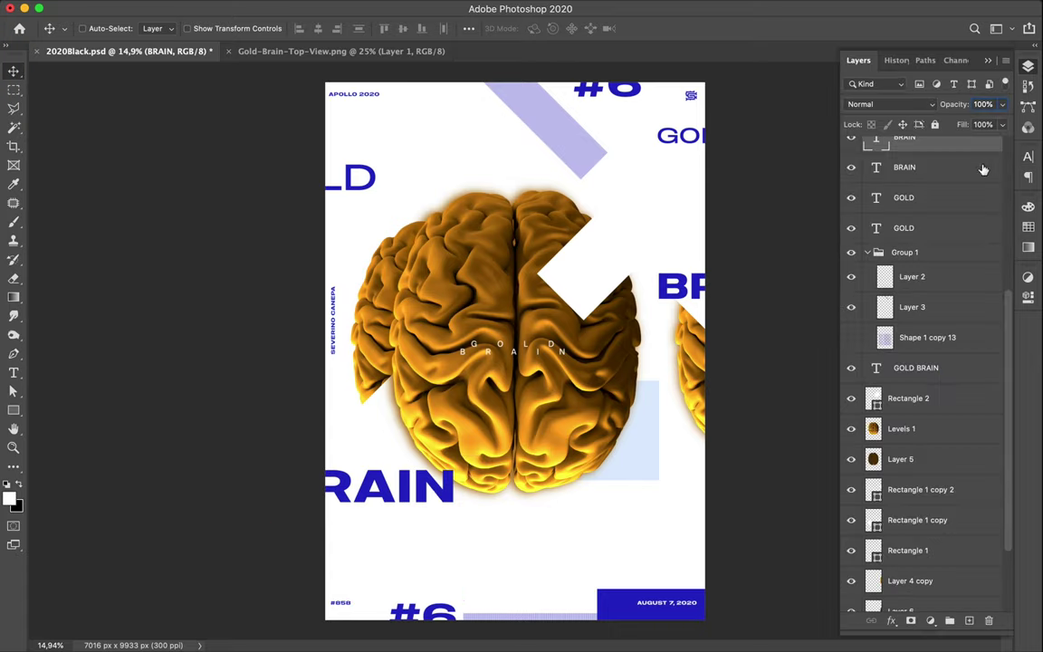
pyautogui.moveTo(955, 146); pyautogui.dragTo(936, 489)
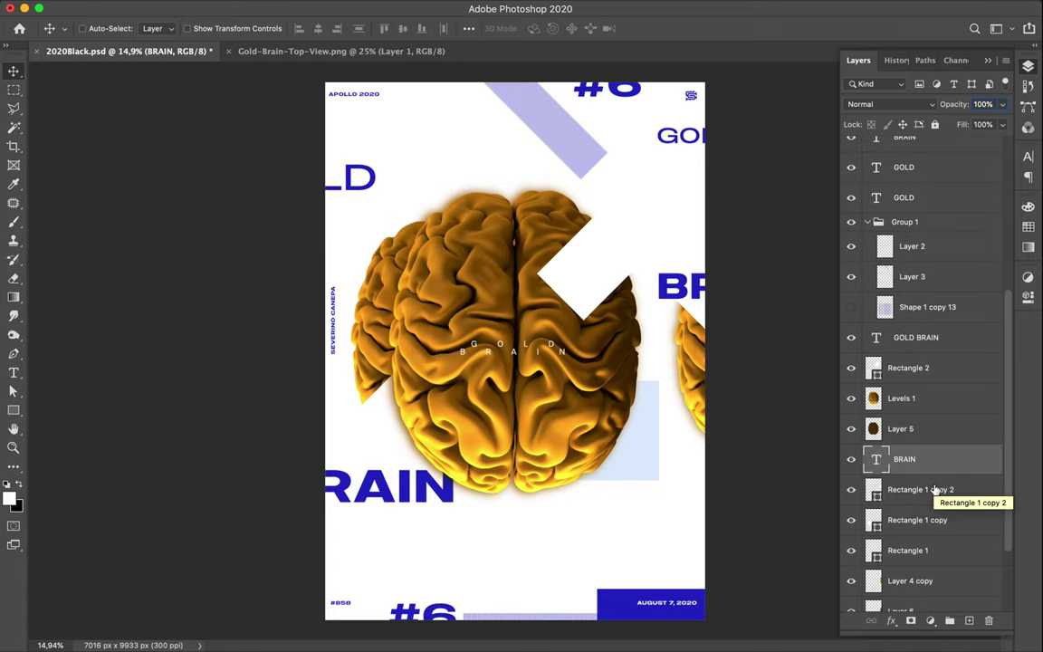
pyautogui.press('super+plus')
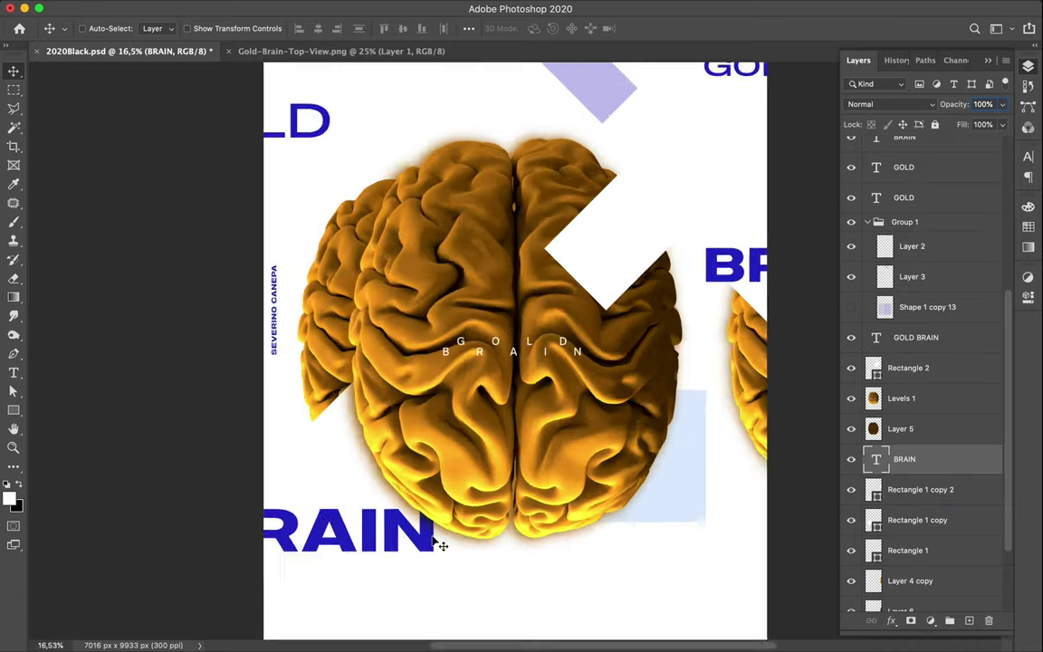
pyautogui.press('super+plus')
pyautogui.scroll(-5, 433, 542)
pyautogui.scroll(-2, 433, 543)
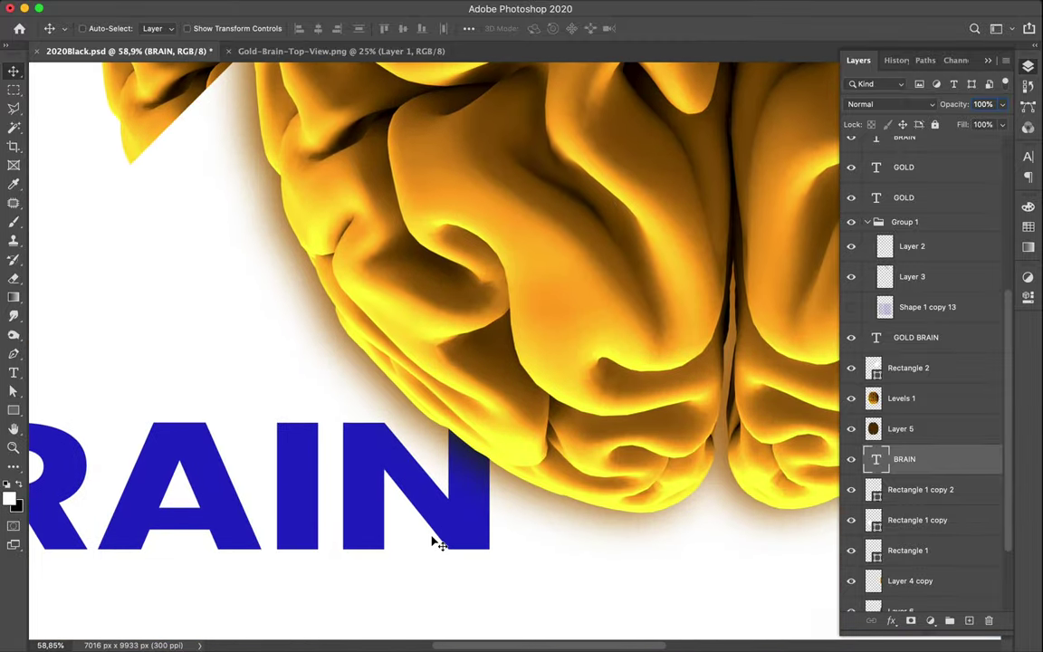
pyautogui.press('super+minus')
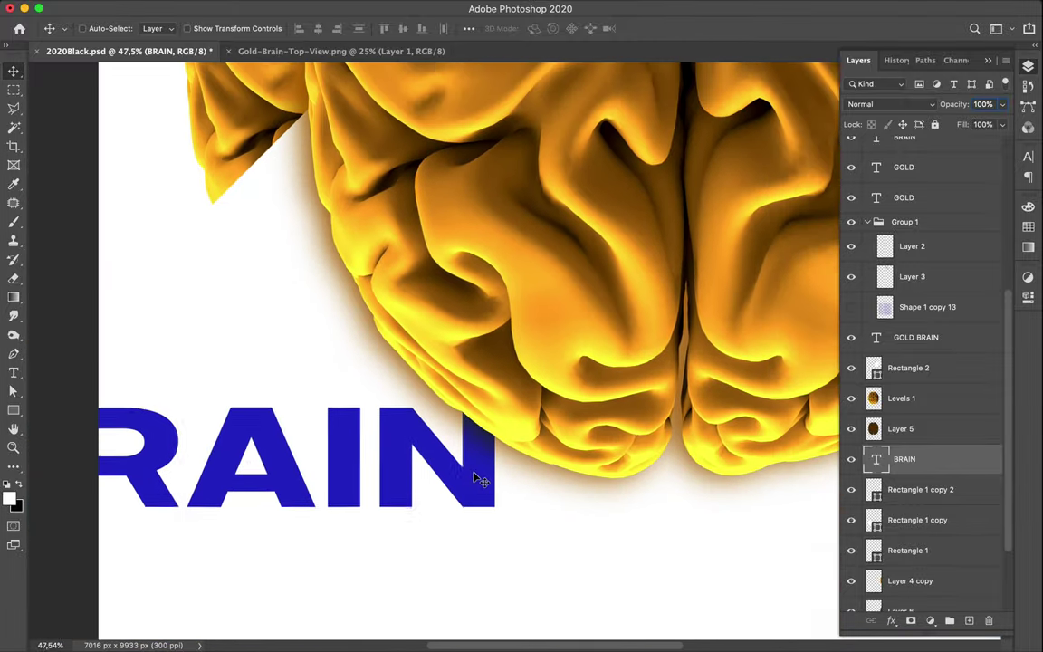
pyautogui.scroll(-3, 475, 477)
pyautogui.scroll(-1, 475, 477)
pyautogui.scroll(-2, 474, 477)
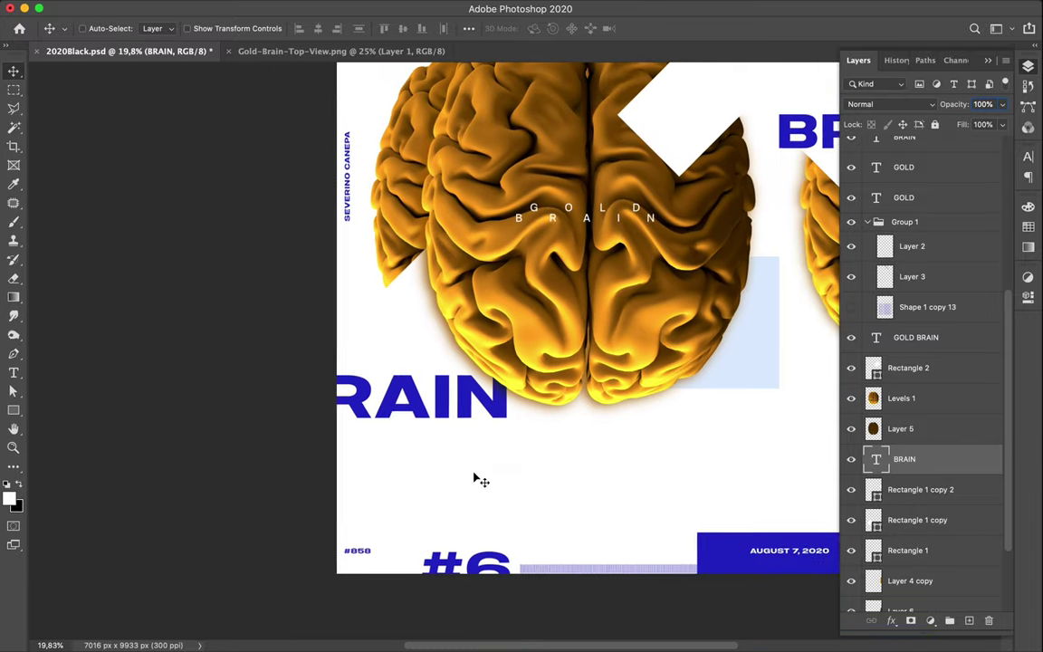
pyautogui.scroll(-1, 474, 477)
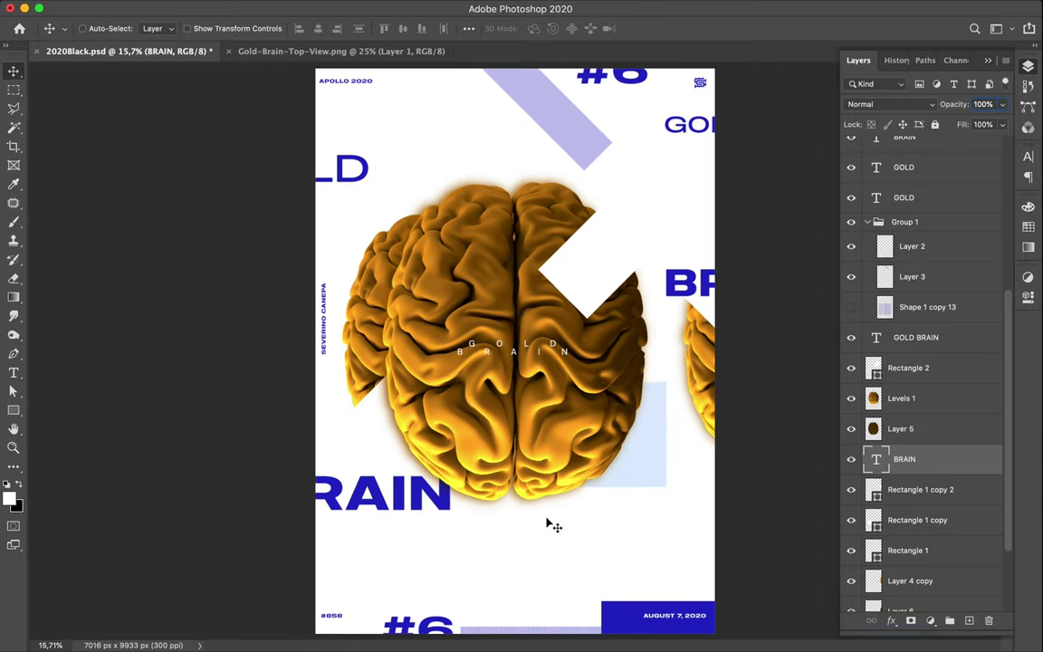
# Duplicate the lavender diagonal bar (Layer 3) down across the lower brain
pyautogui.click(571, 137)
pyautogui.moveTo(570, 138); pyautogui.dragTo(559, 550)
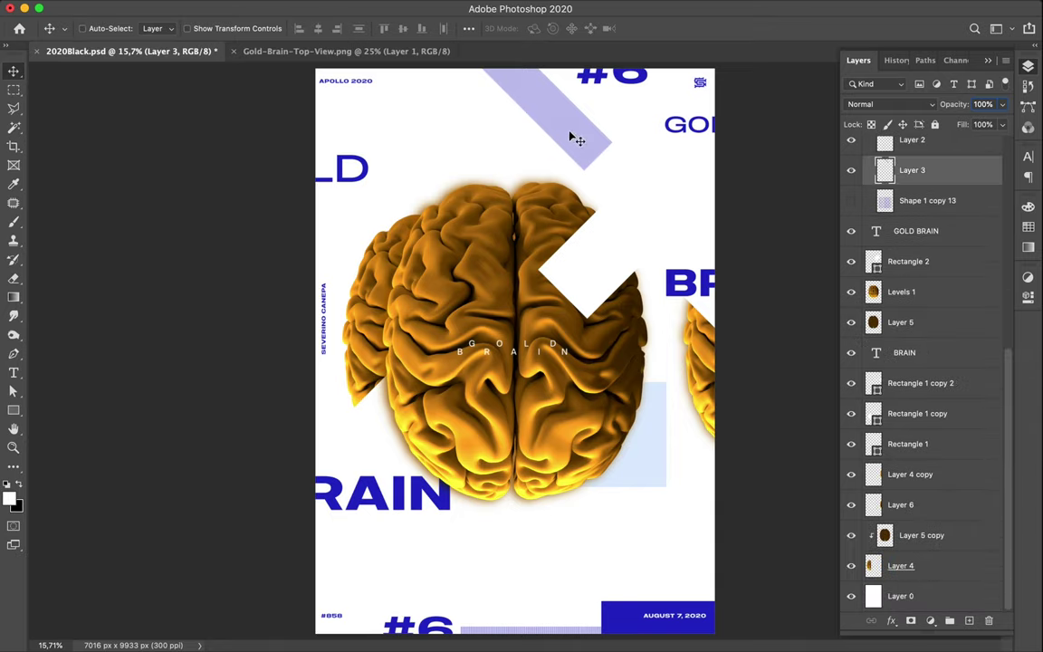
pyautogui.moveTo(560, 549); pyautogui.dragTo(559, 552)
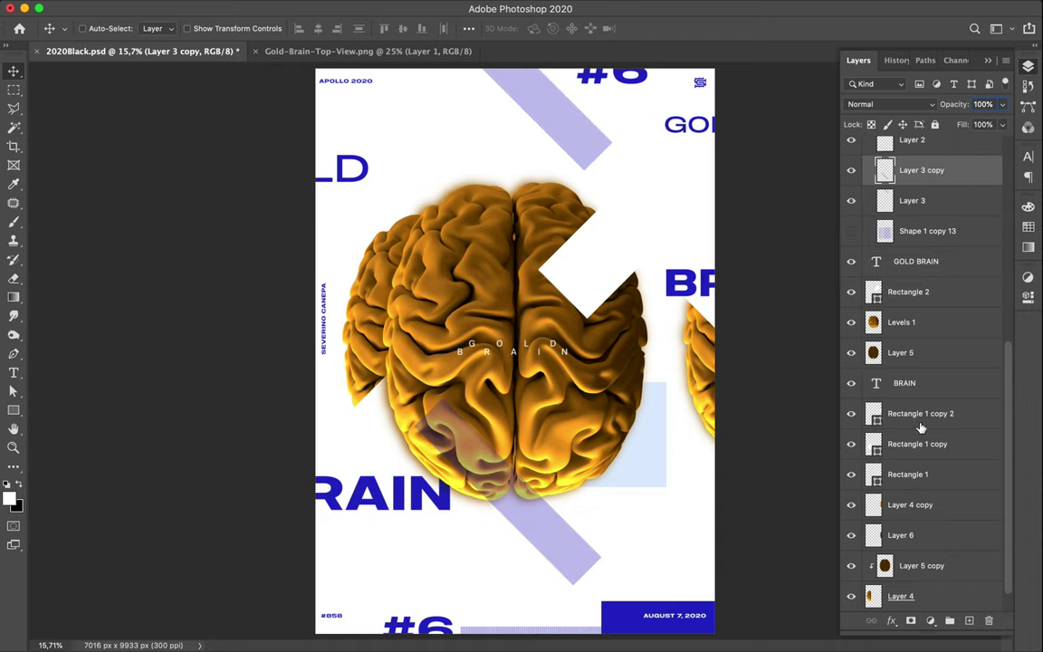
# Whiten the copy with a clipped Hue/Saturation at maximum Lightness, merge it, and move it over the brain
pyautogui.click(930, 620)
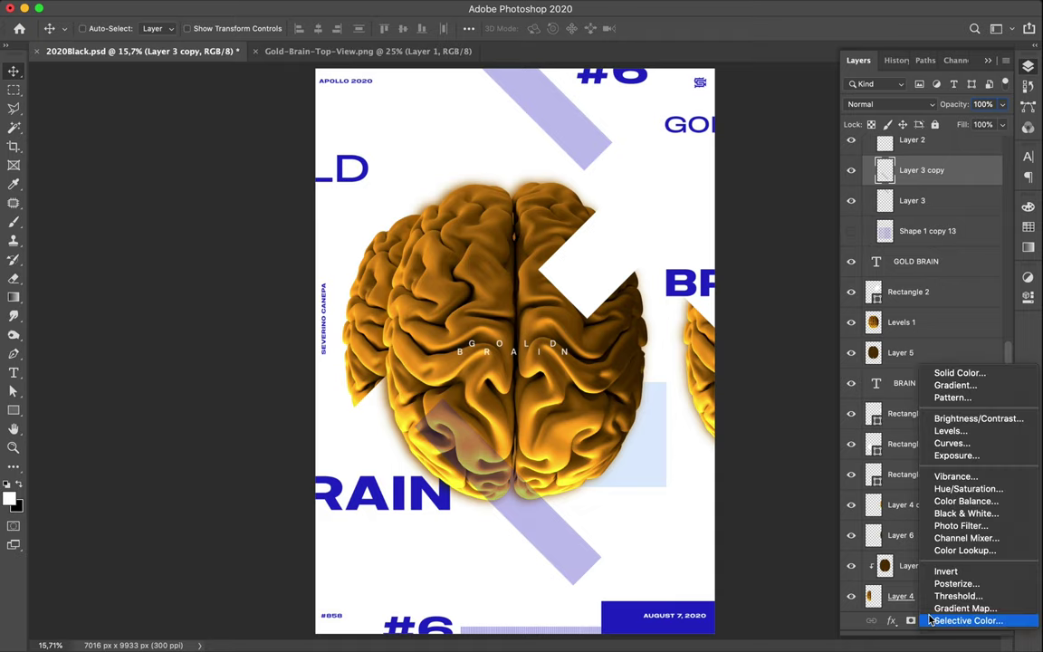
pyautogui.click(941, 490)
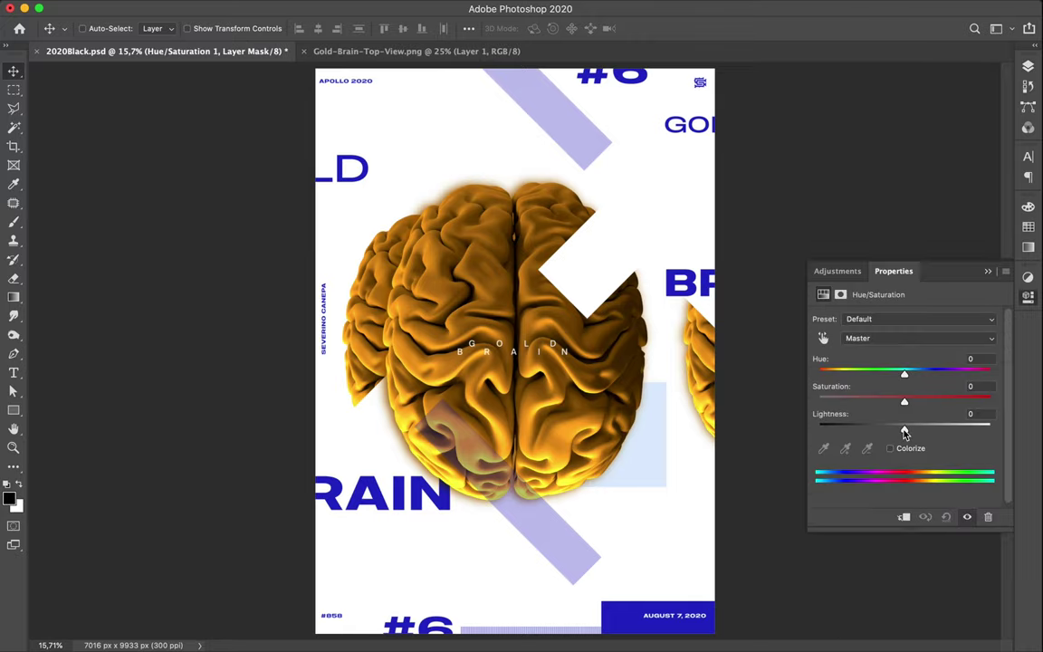
pyautogui.moveTo(904, 429); pyautogui.dragTo(1031, 431)
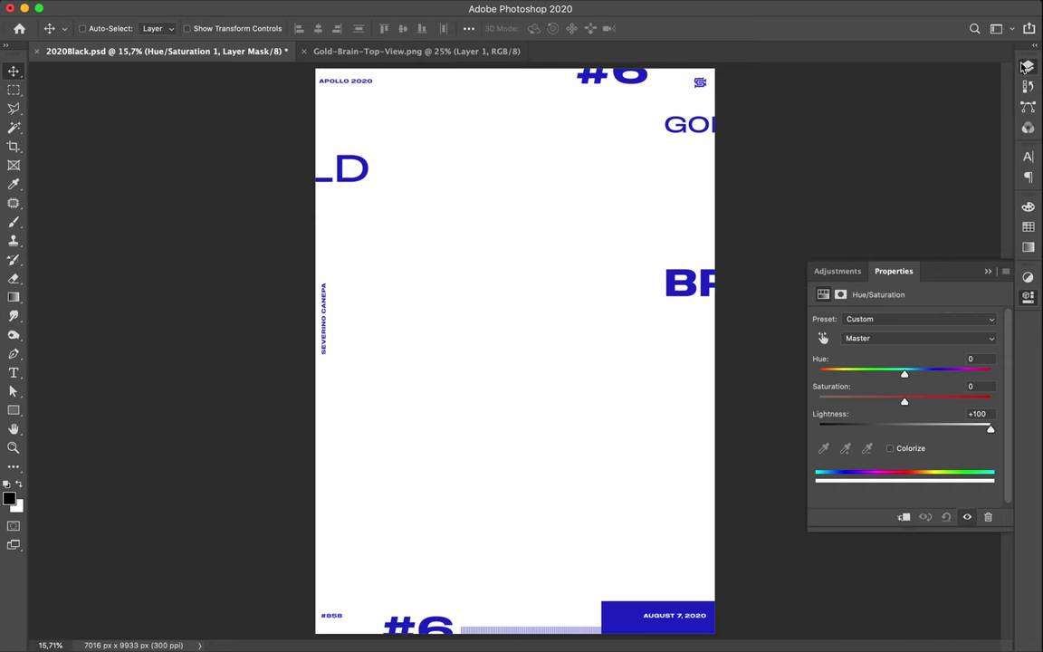
pyautogui.click(920, 58)
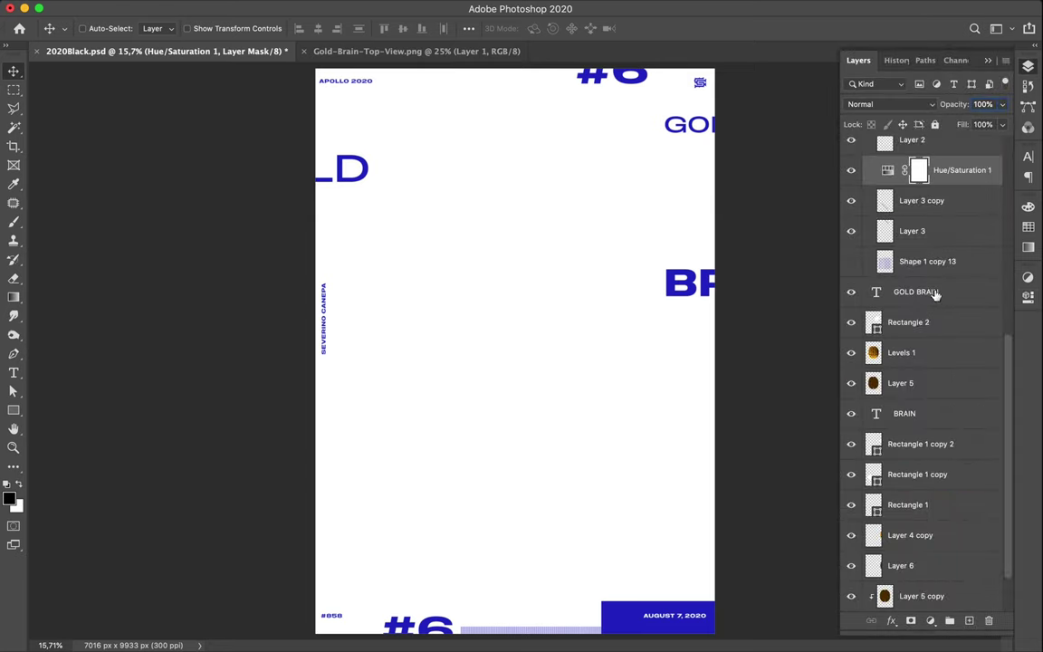
pyautogui.keyDown('alt'); pyautogui.click(917, 186); pyautogui.keyUp('alt')
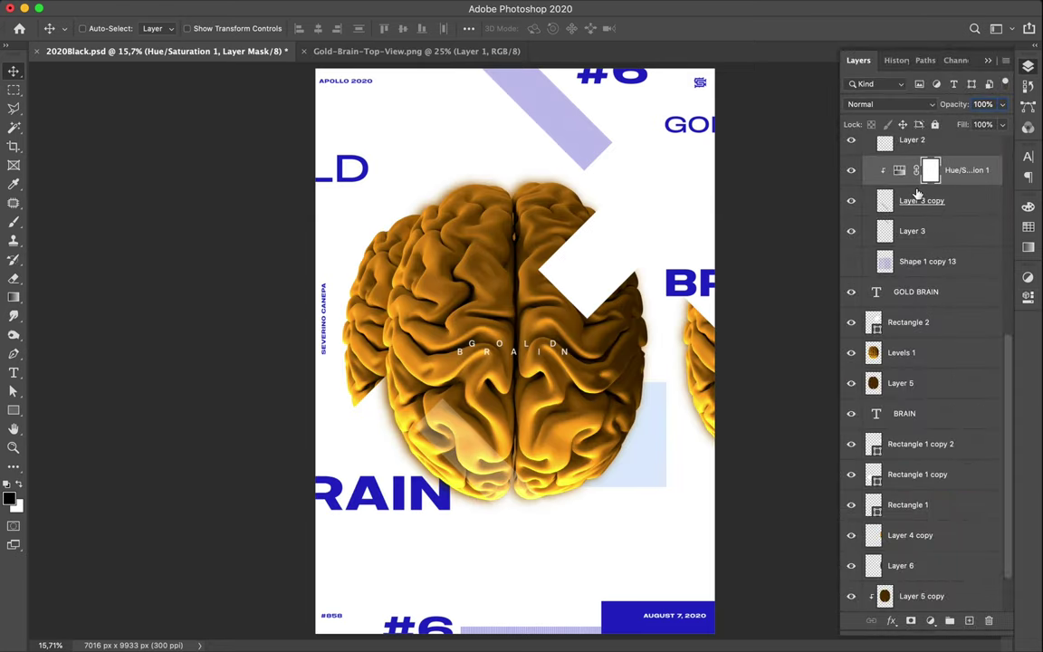
pyautogui.click(918, 201)
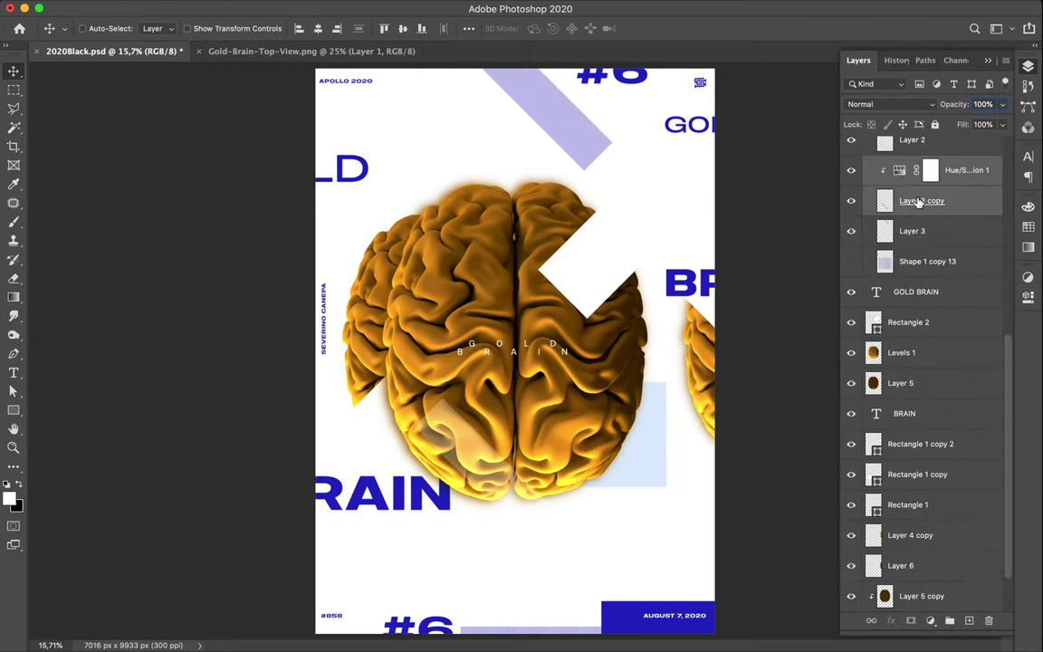
pyautogui.hotkey('ctrl', 'e')
pyautogui.hotkey('ctrl', '+')
pyautogui.hotkey('ctrl', '+')
pyautogui.moveTo(425, 507)
pyautogui.mouseDown()
pyautogui.moveTo(297, 311)
pyautogui.moveTo(259, 410)
pyautogui.moveTo(362, 389)
pyautogui.moveTo(308, 166)
pyautogui.moveTo(548, 308)
pyautogui.mouseUp()
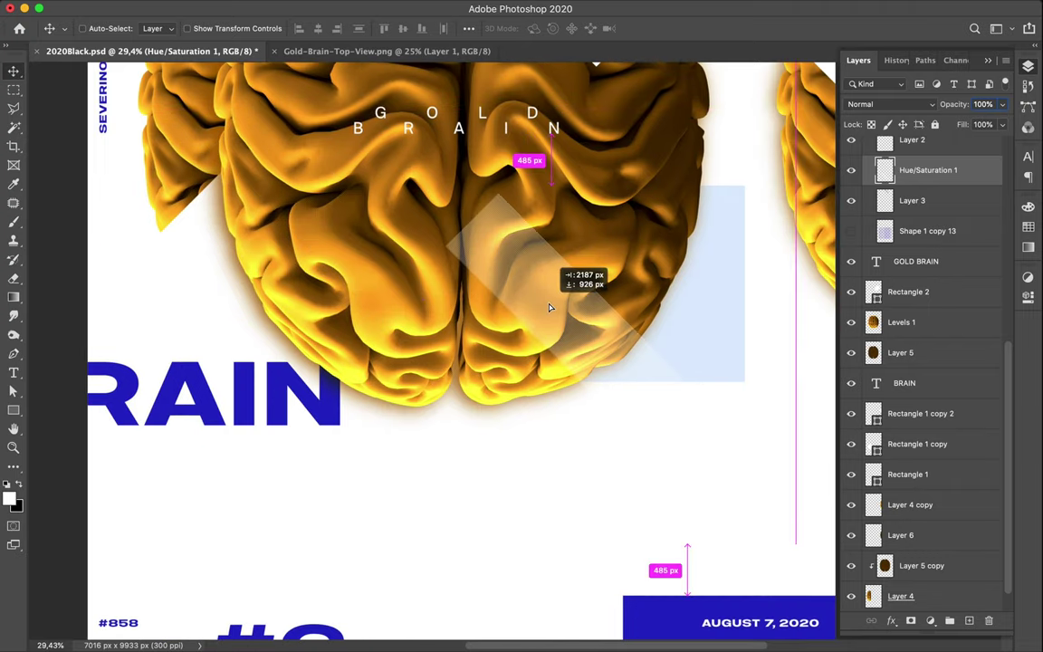
# Slide the translucent white stripe up-left onto the brain's lower-left lobe, beneath the GOLD BRAIN lettering
pyautogui.moveTo(549, 308); pyautogui.dragTo(441, 270)
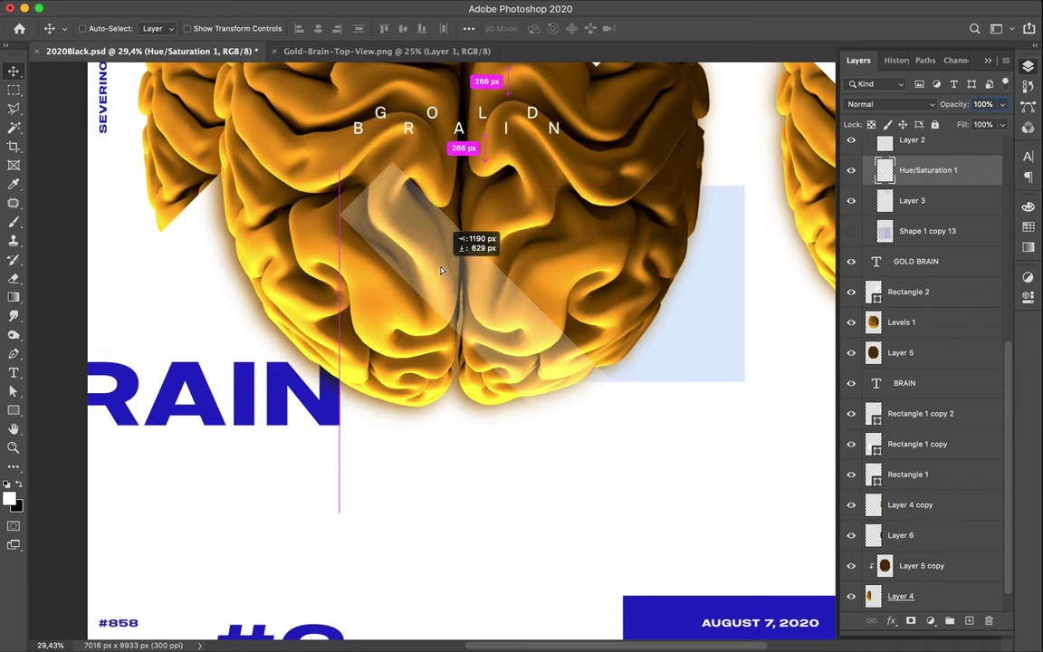
pyautogui.scroll(-6, 442, 270)
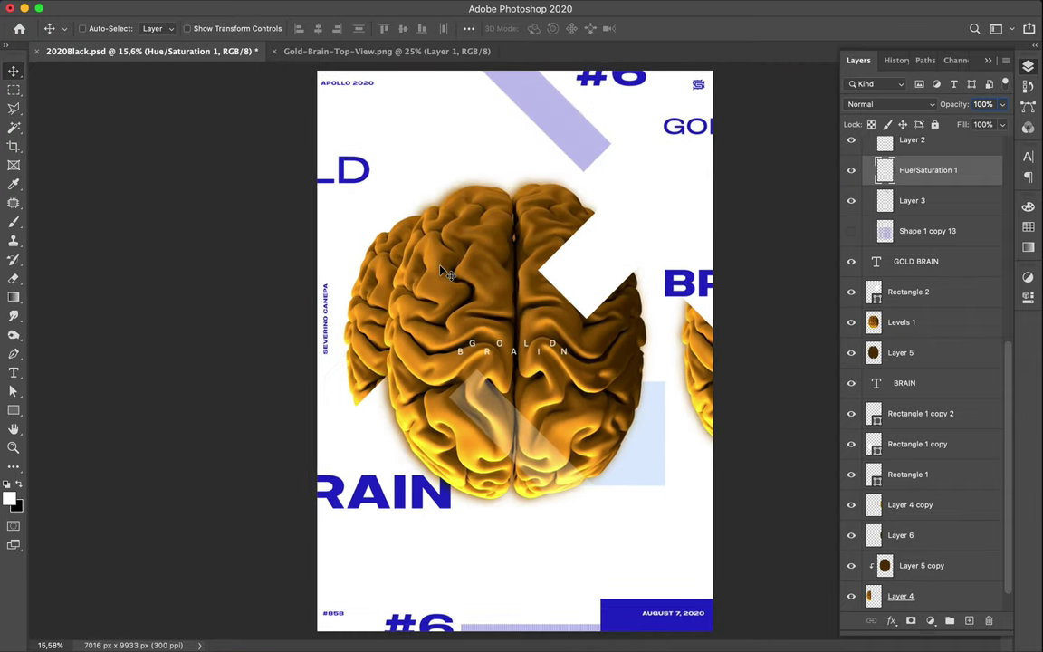
pyautogui.moveTo(509, 426); pyautogui.dragTo(437, 411)
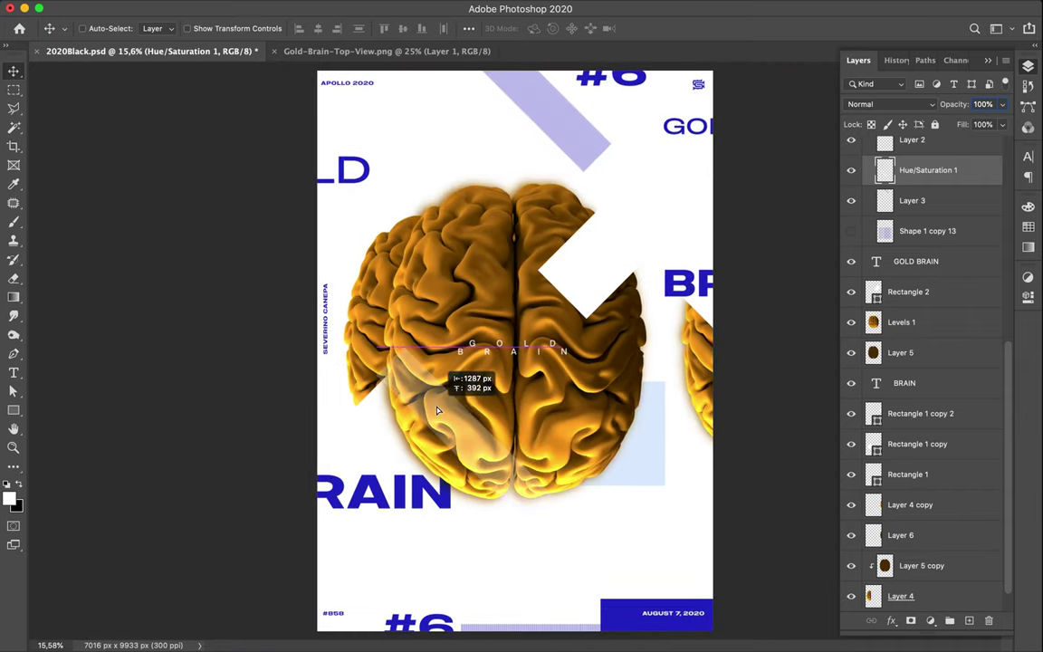
pyautogui.moveTo(437, 412)
pyautogui.mouseDown()
pyautogui.moveTo(423, 414)
pyautogui.moveTo(445, 408)
pyautogui.mouseUp()
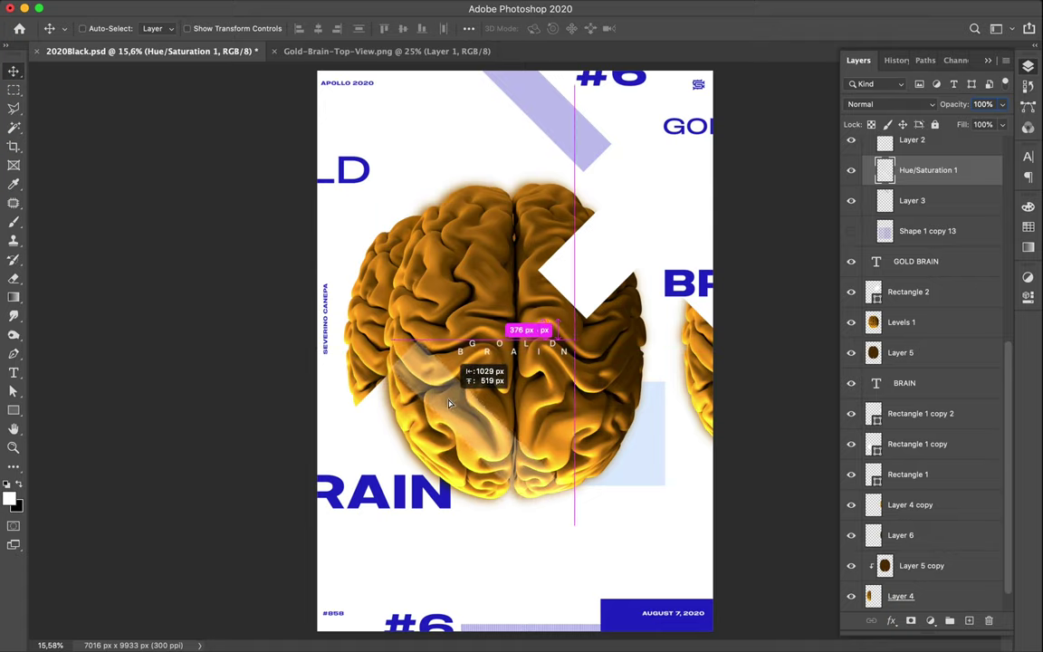
pyautogui.moveTo(445, 408); pyautogui.dragTo(450, 412)
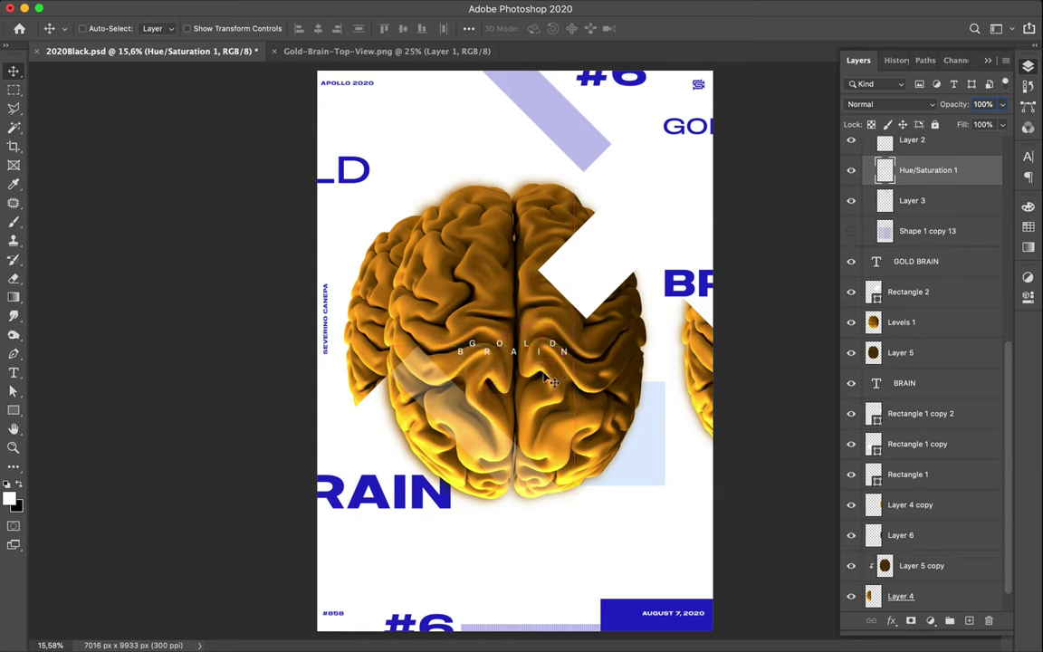
# Duplicate the white notch Rectangle 2 onto the lower brain and rotate the copy -90° upright
pyautogui.keyDown('ctrl'); pyautogui.click(595, 259); pyautogui.keyUp('ctrl')
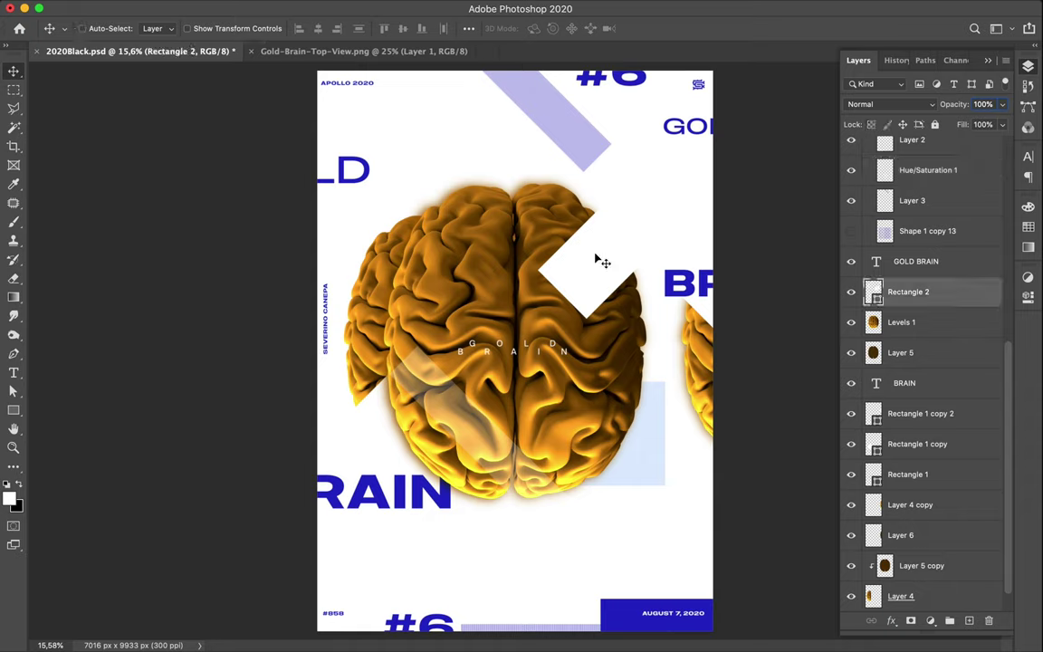
pyautogui.moveTo(595, 260); pyautogui.dragTo(532, 480)
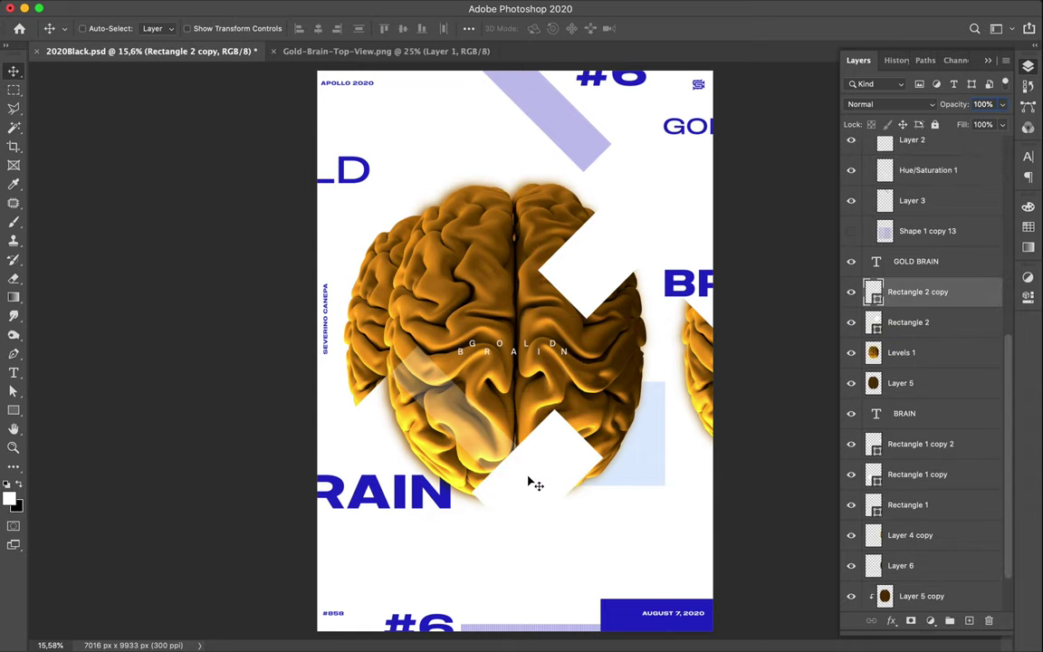
pyautogui.hotkey('ctrl', 't')
pyautogui.moveTo(507, 336); pyautogui.dragTo(379, 493)
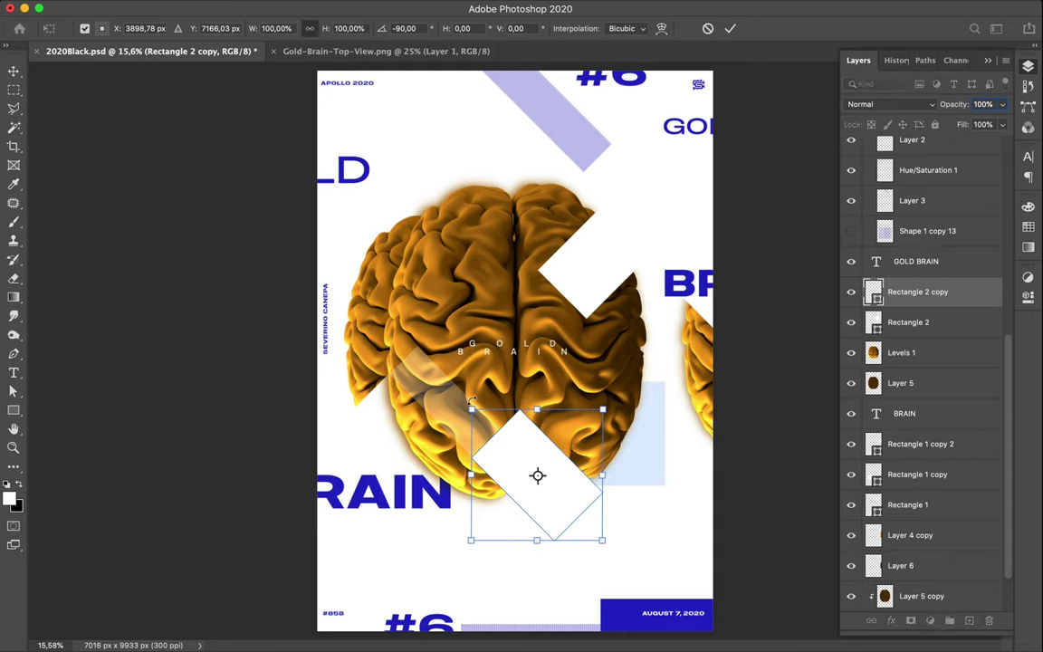
pyautogui.moveTo(471, 400); pyautogui.dragTo(541, 349)
pyautogui.doubleClick(535, 448)
# Narrow the upright white copy by pulling its right edge inward
pyautogui.press('a')
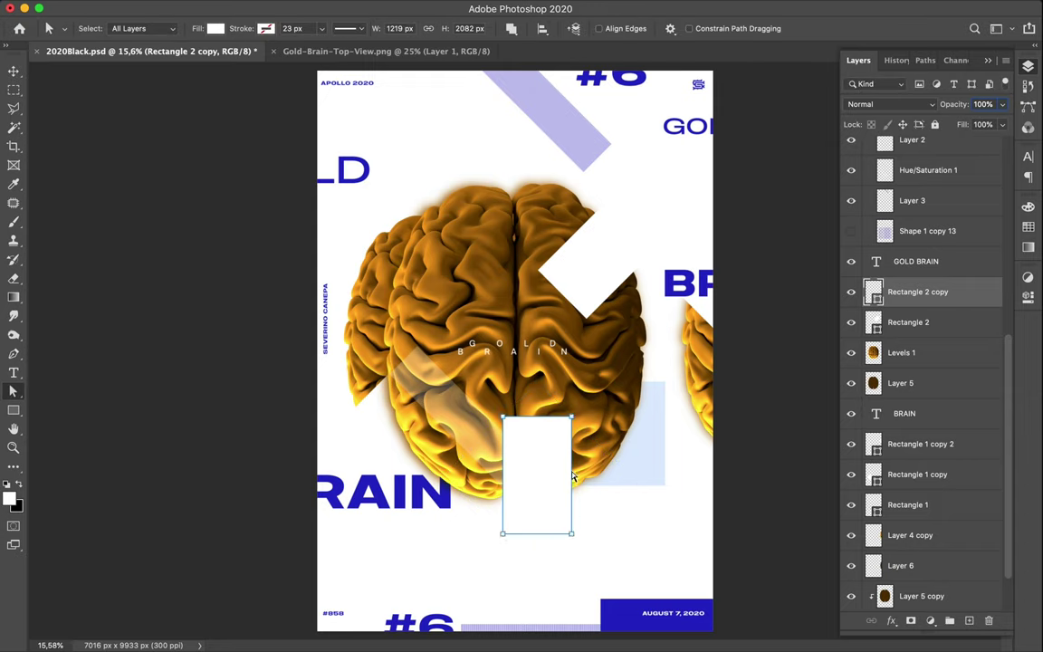
pyautogui.moveTo(572, 477); pyautogui.dragTo(537, 477)
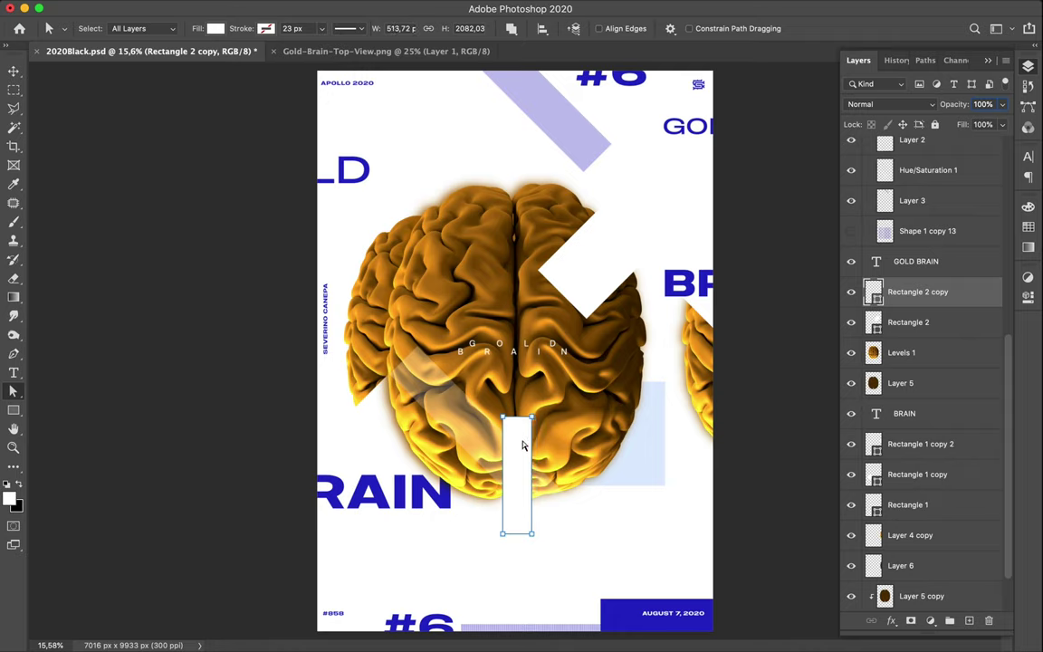
pyautogui.press('v')
pyautogui.press('ctrl')
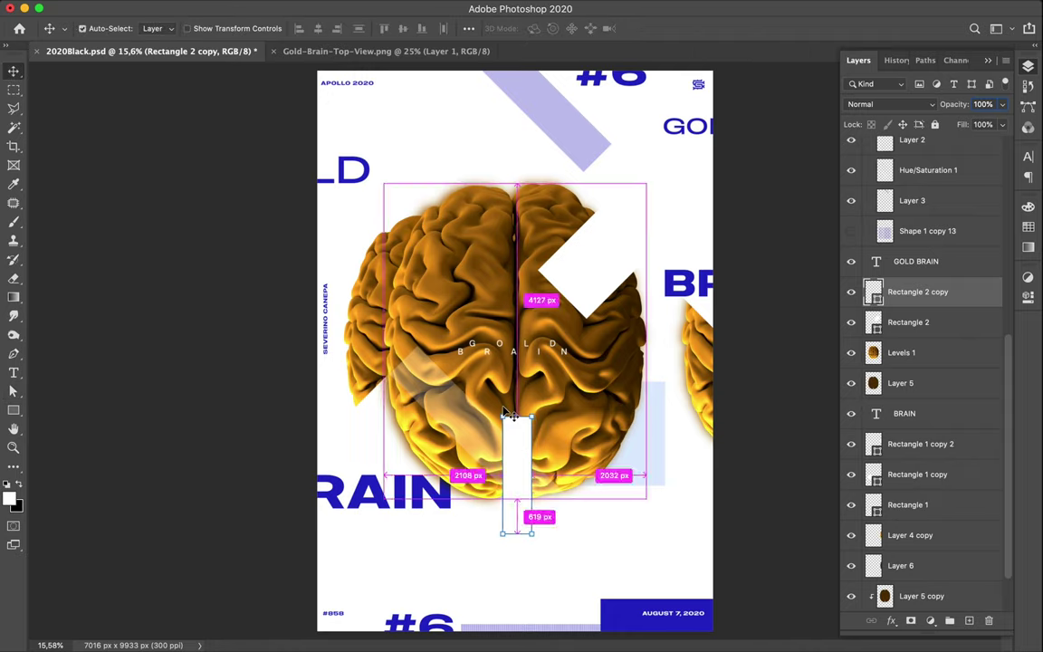
# Dismiss the path alert and rotate the narrow white bar -45° into a diagonal
pyautogui.click(511, 415)
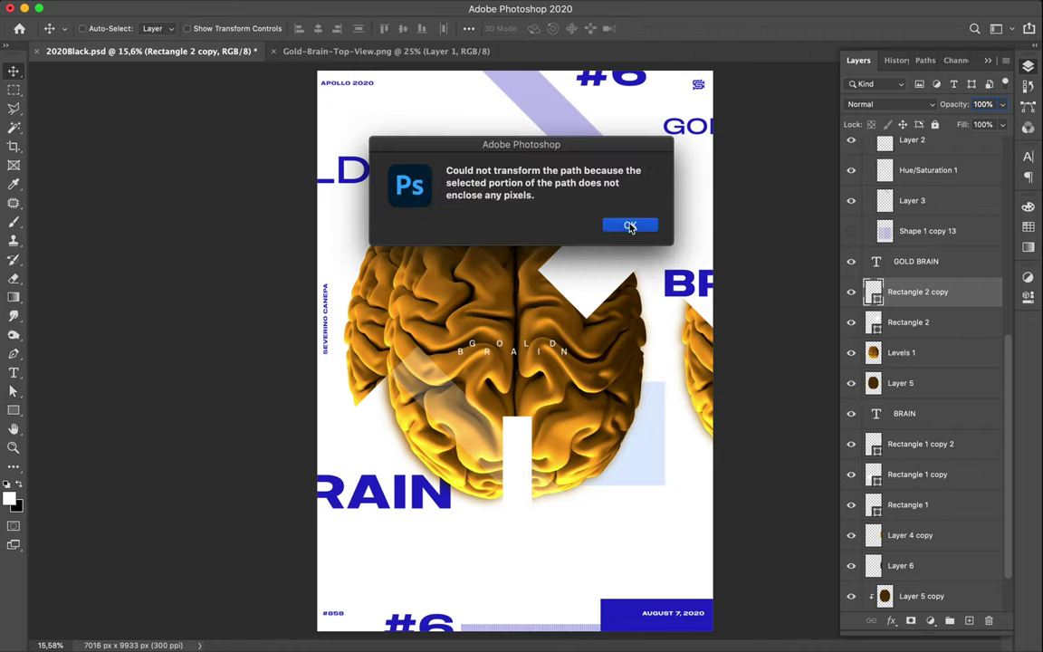
pyautogui.click(630, 226)
pyautogui.hotkey('ctrl', 't')
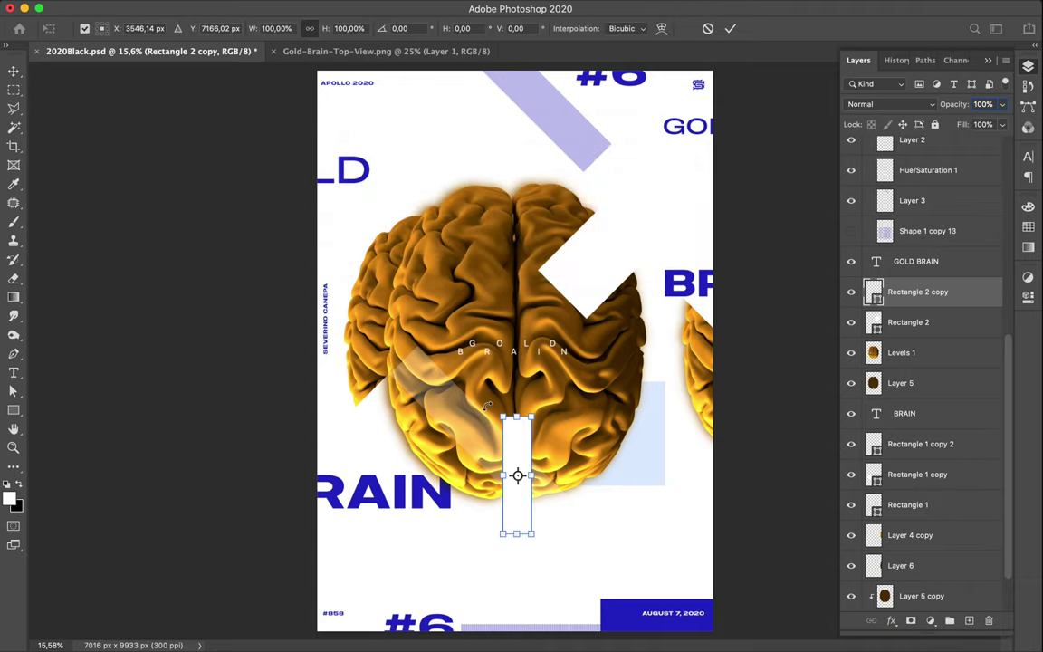
pyautogui.moveTo(486, 405); pyautogui.dragTo(456, 442)
pyautogui.press('Return')
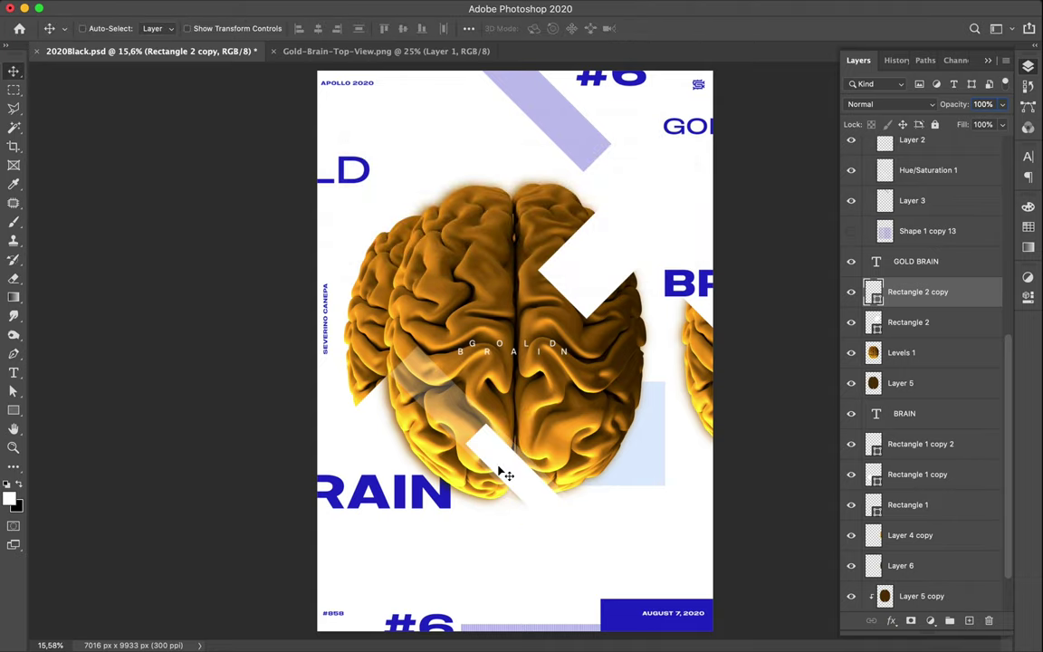
# Align the tilted white notch on the brain's bottom centre edge using smart guides, then duplicate it
pyautogui.moveTo(512, 482); pyautogui.dragTo(559, 513)
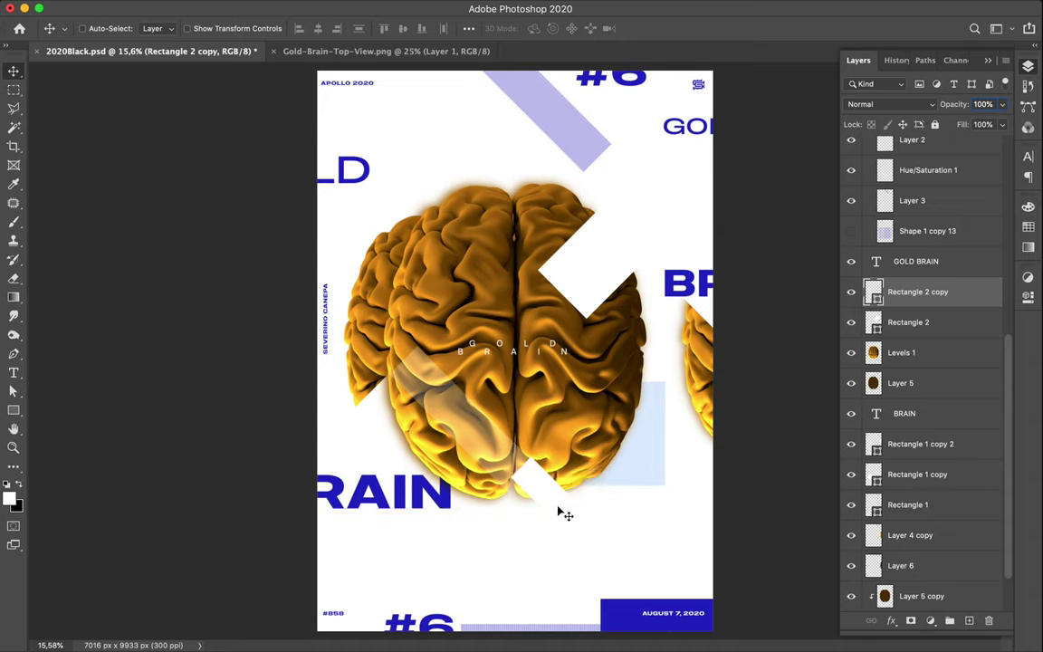
pyautogui.moveTo(549, 497)
pyautogui.mouseDown()
pyautogui.moveTo(588, 494)
pyautogui.moveTo(541, 486)
pyautogui.mouseUp()
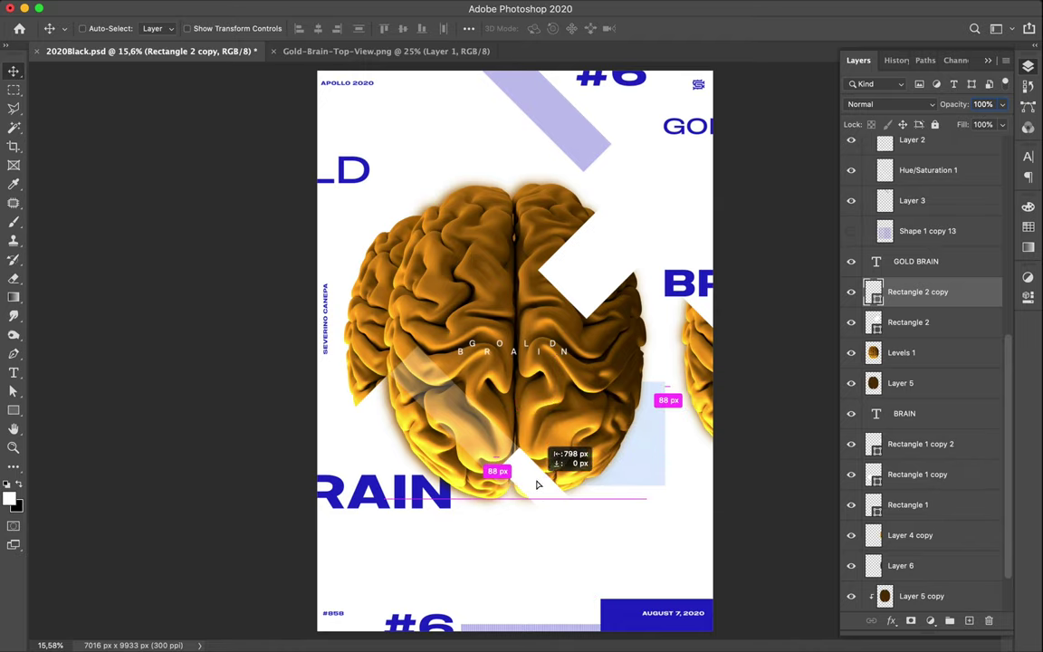
pyautogui.moveTo(542, 486); pyautogui.dragTo(533, 470)
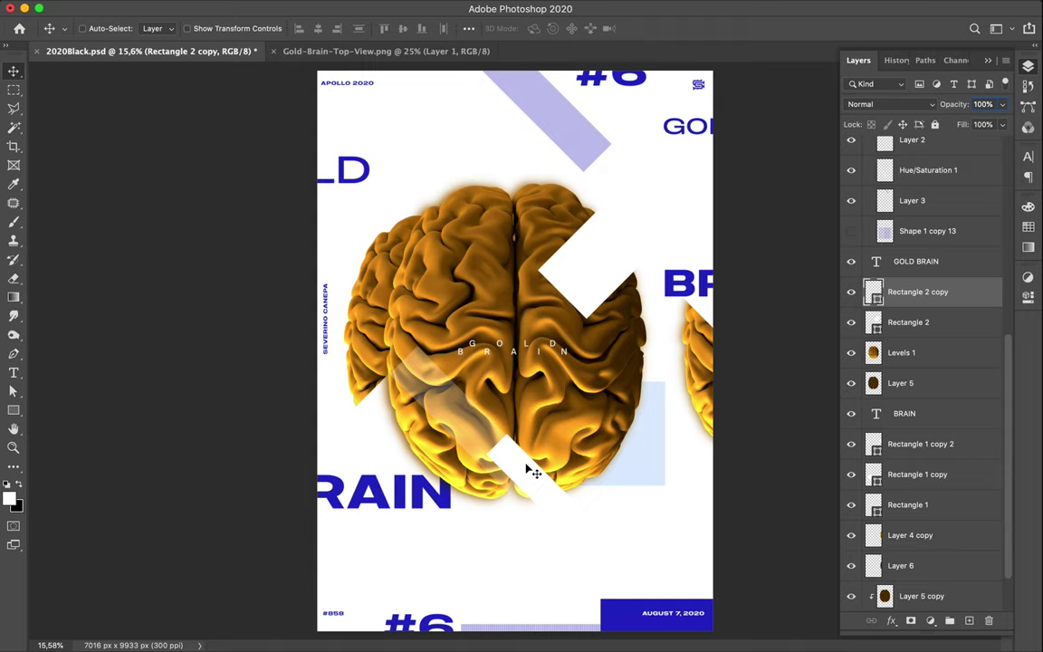
pyautogui.moveTo(532, 471); pyautogui.dragTo(544, 484)
pyautogui.press('ctrl')
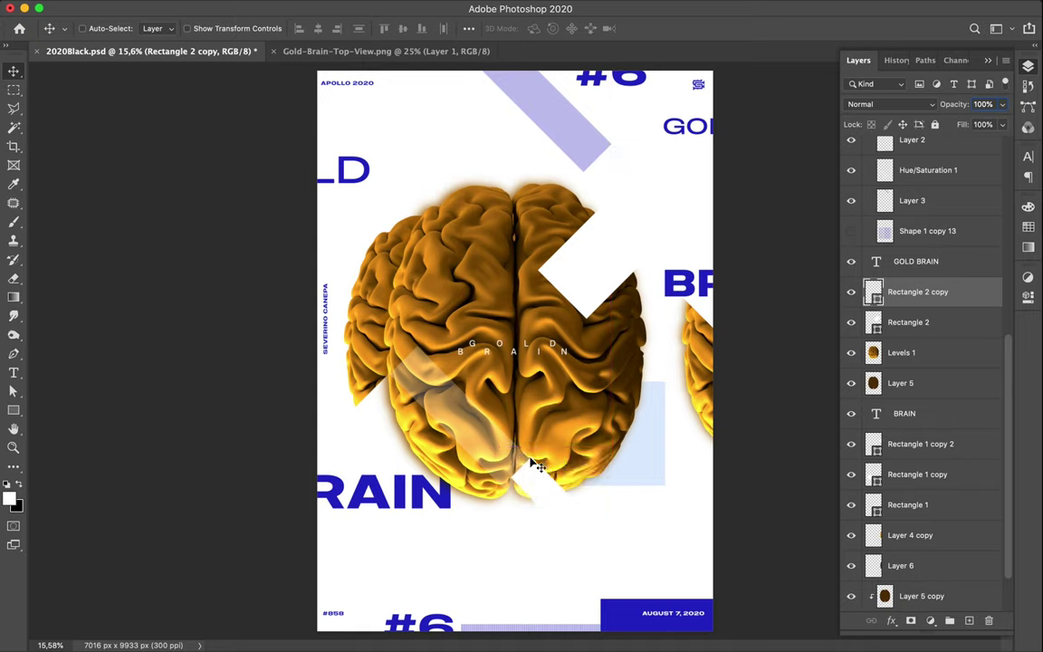
pyautogui.moveTo(534, 476)
pyautogui.mouseDown()
pyautogui.moveTo(504, 447)
pyautogui.moveTo(537, 483)
pyautogui.mouseUp()
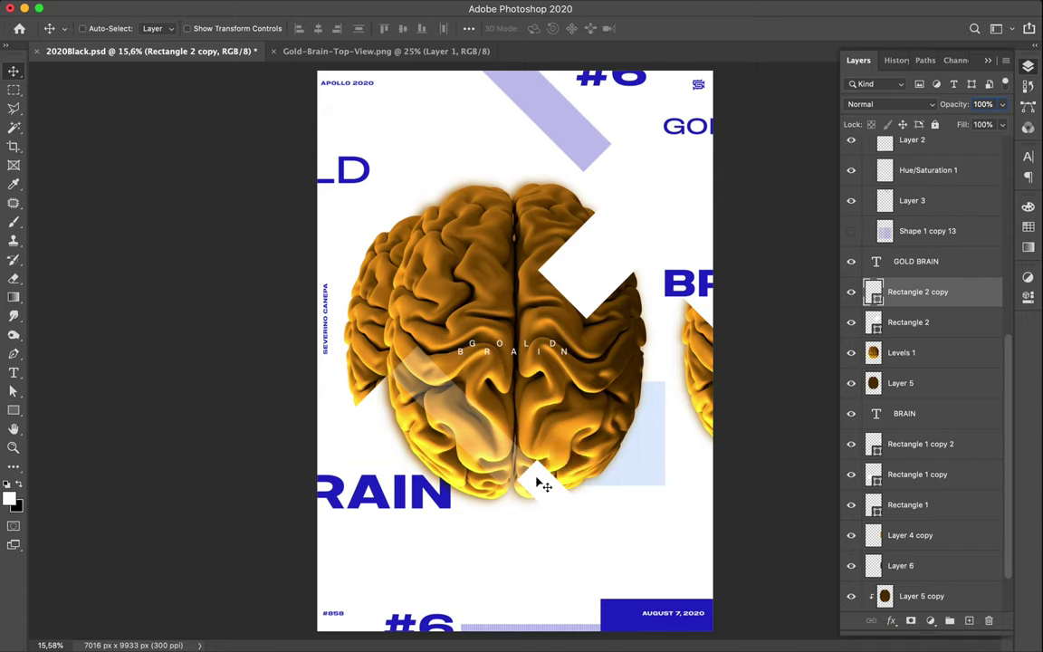
pyautogui.moveTo(542, 485); pyautogui.dragTo(537, 486)
pyautogui.moveTo(498, 496); pyautogui.dragTo(504, 498)
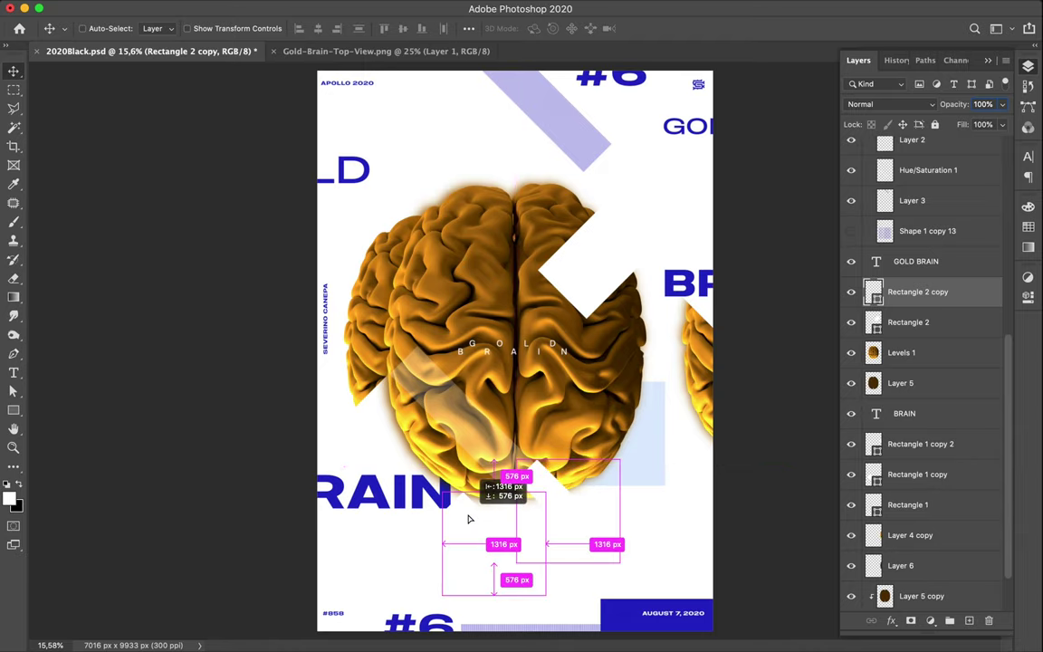
pyautogui.click(1028, 227)
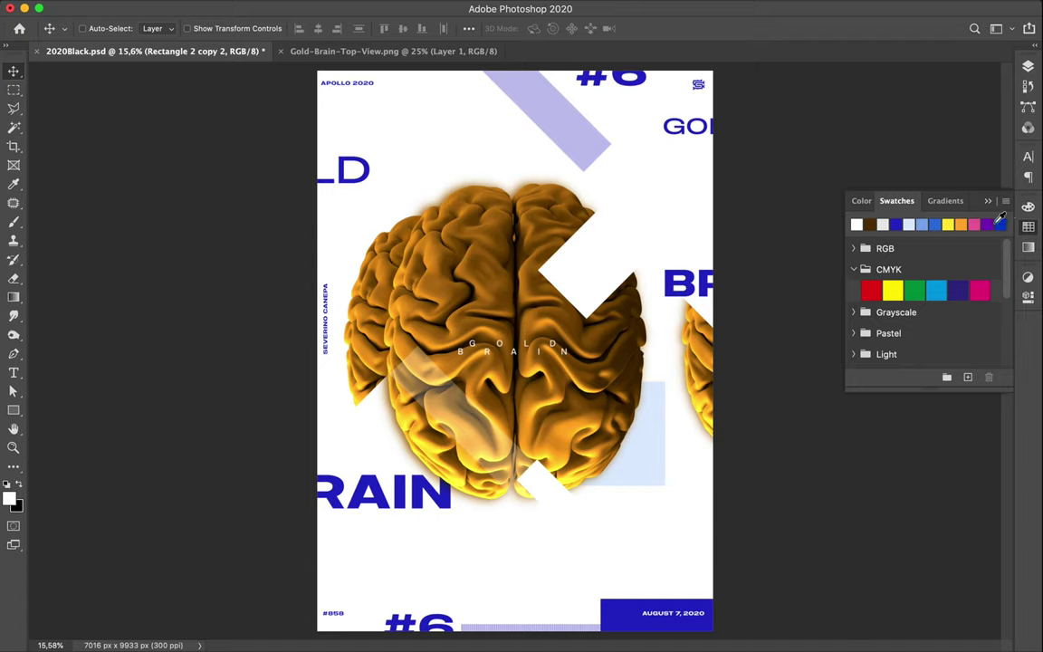
# Colour the copied bar at the poster bottom blue from the Swatches panel
pyautogui.moveTo(1000, 224); pyautogui.dragTo(457, 544)
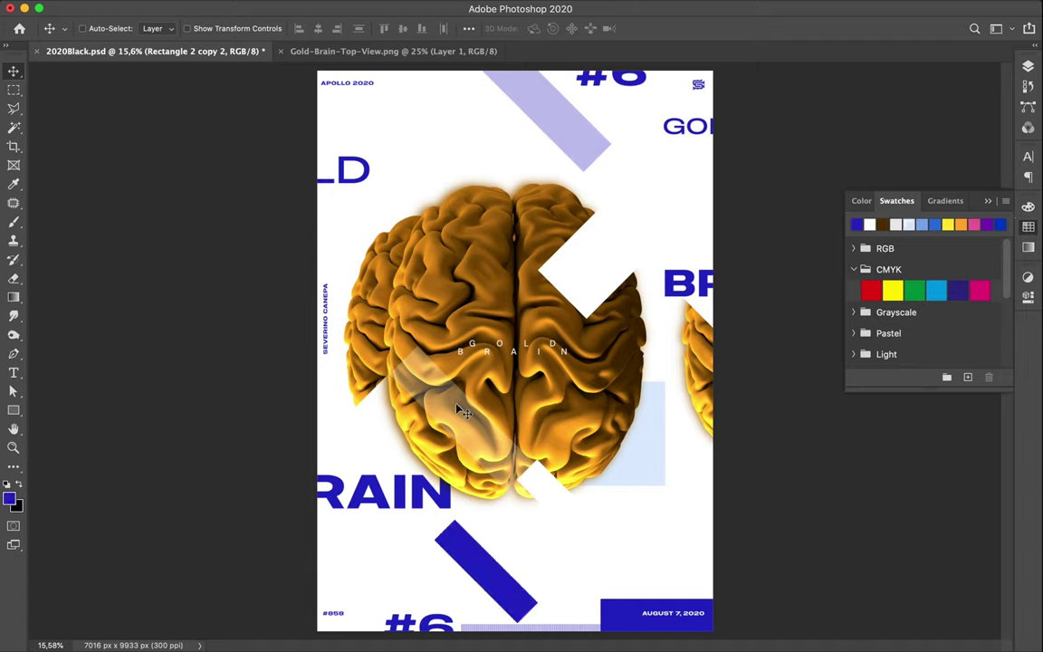
pyautogui.press('a')
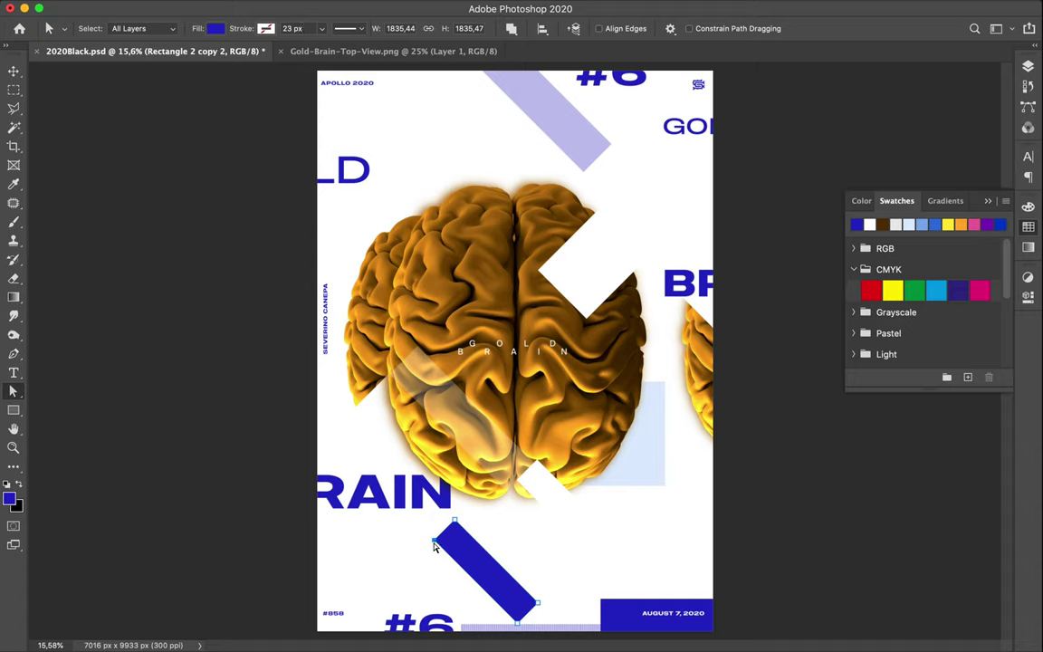
pyautogui.press('v')
pyautogui.hotkey('ctrl', ',')
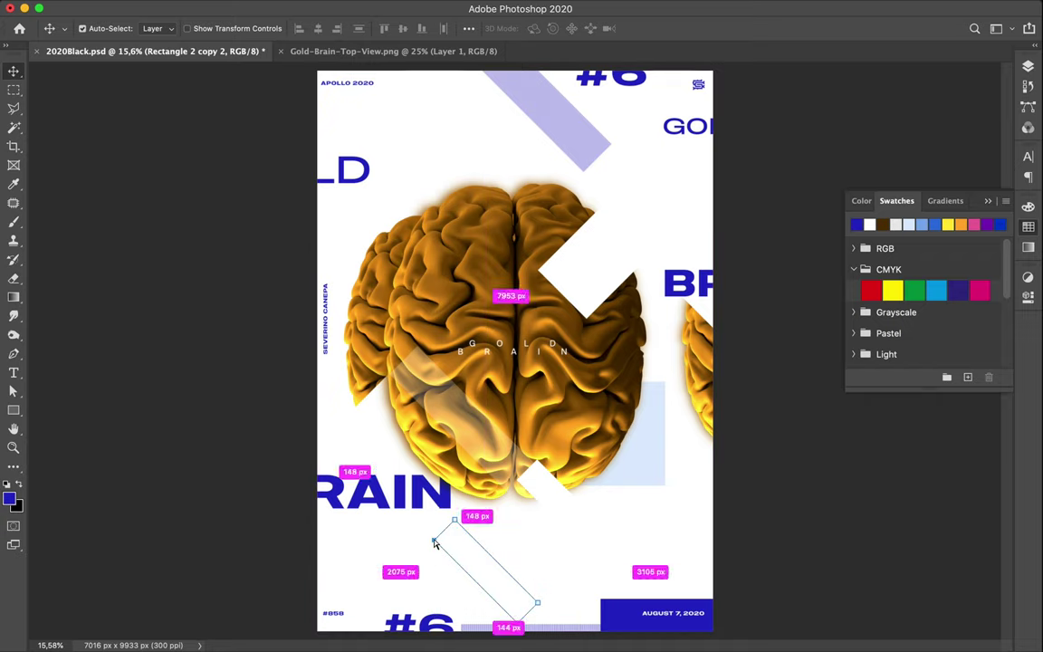
pyautogui.hotkey('ctrl', ',')
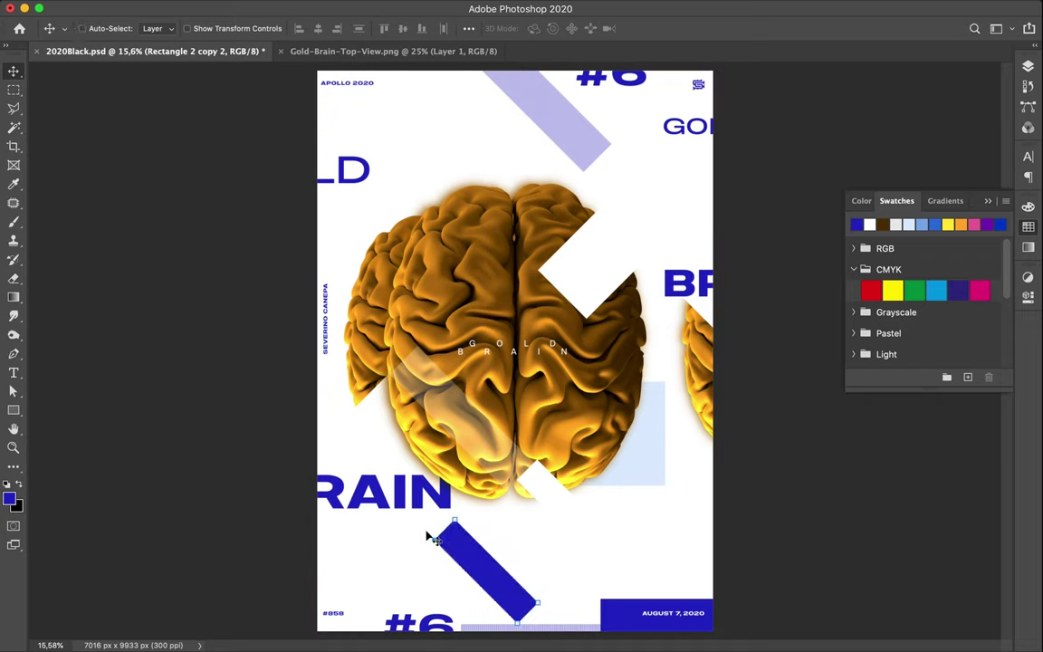
pyautogui.press('t')
pyautogui.press('v')
# Rotate the blue bar upright and move it up under the brain
pyautogui.hotkey('ctrl', 't')
pyautogui.moveTo(427, 504); pyautogui.dragTo(494, 483)
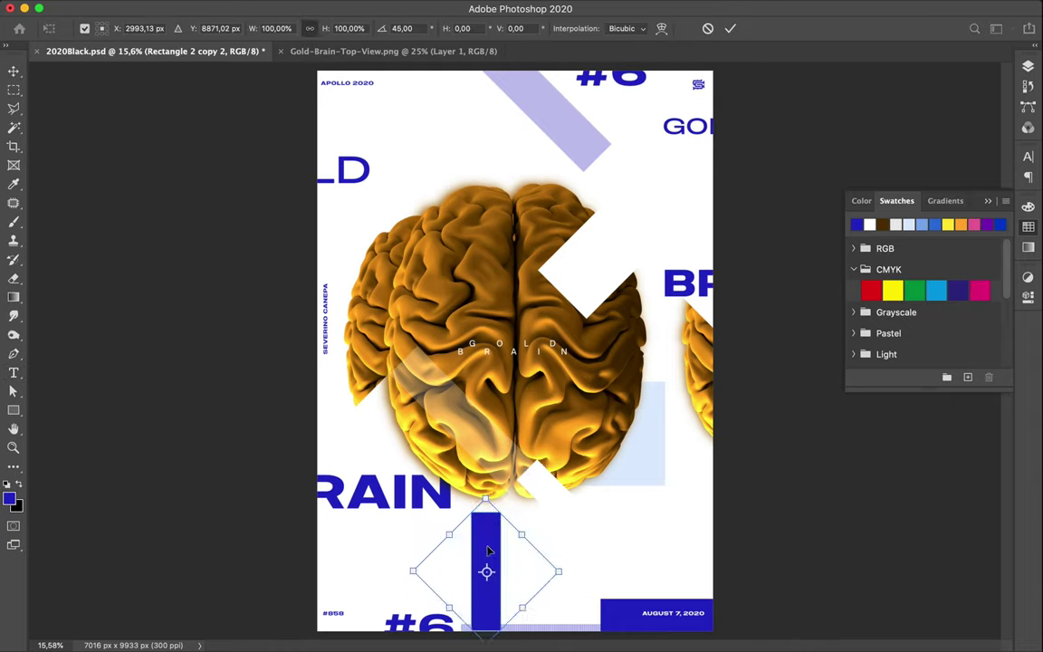
pyautogui.press('Return')
pyautogui.moveTo(489, 553); pyautogui.dragTo(485, 468)
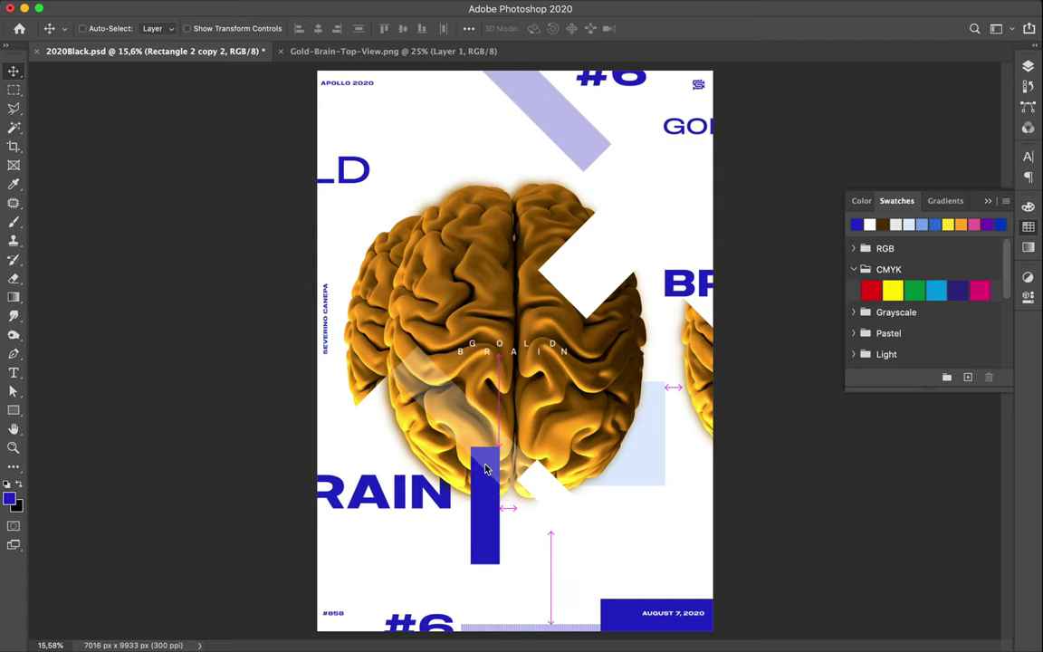
# Narrow the blue bar and lower its top anchor into a short vertical dash
pyautogui.press('a')
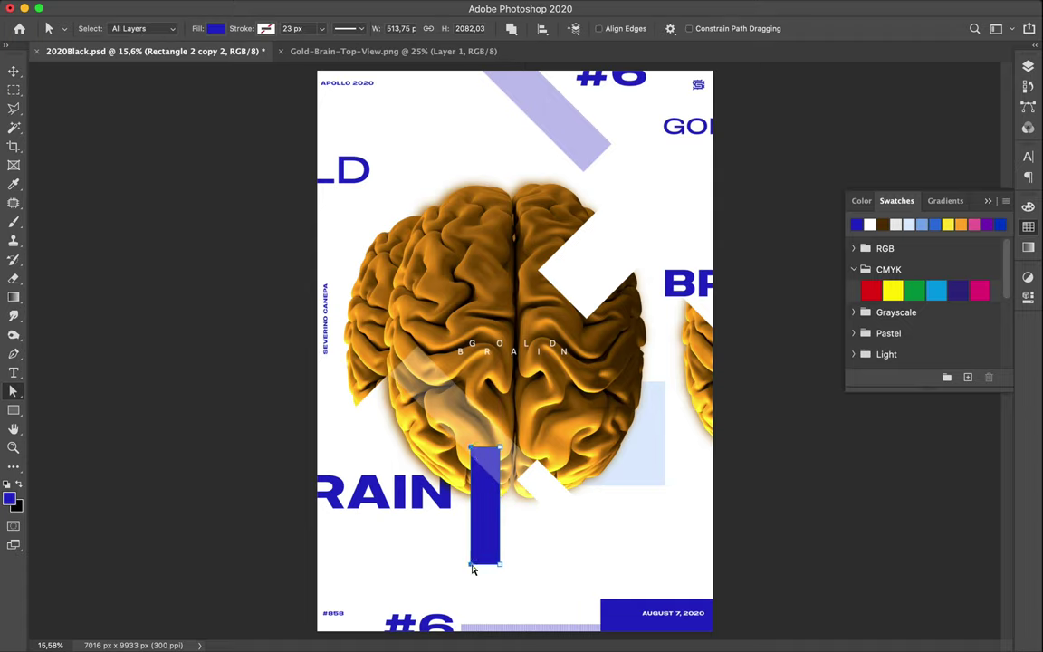
pyautogui.moveTo(474, 568); pyautogui.dragTo(496, 565)
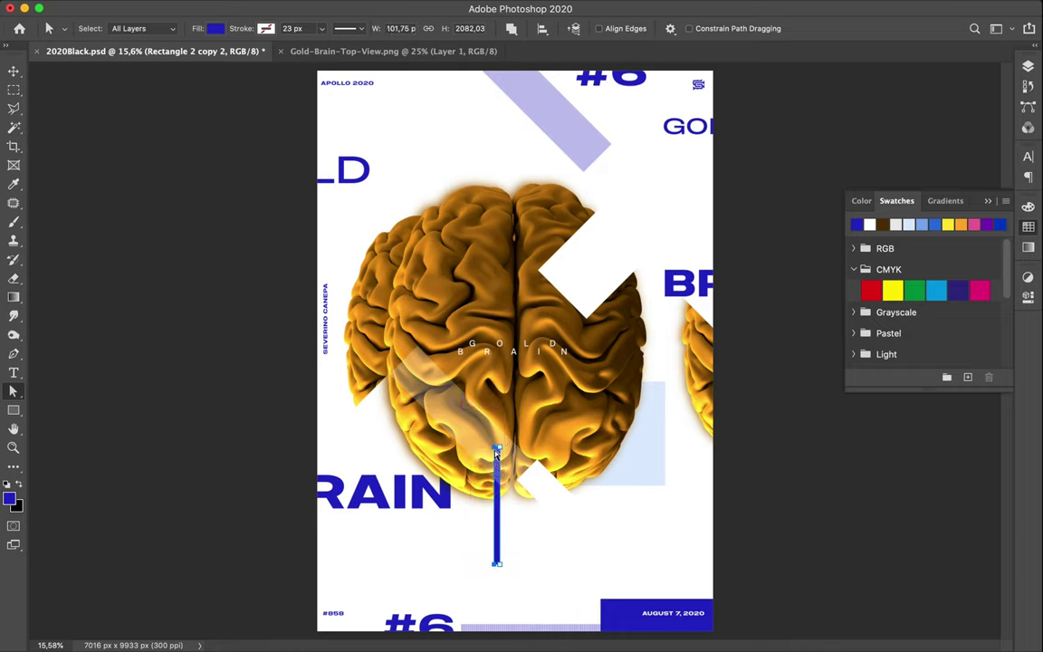
pyautogui.moveTo(498, 451); pyautogui.dragTo(504, 543)
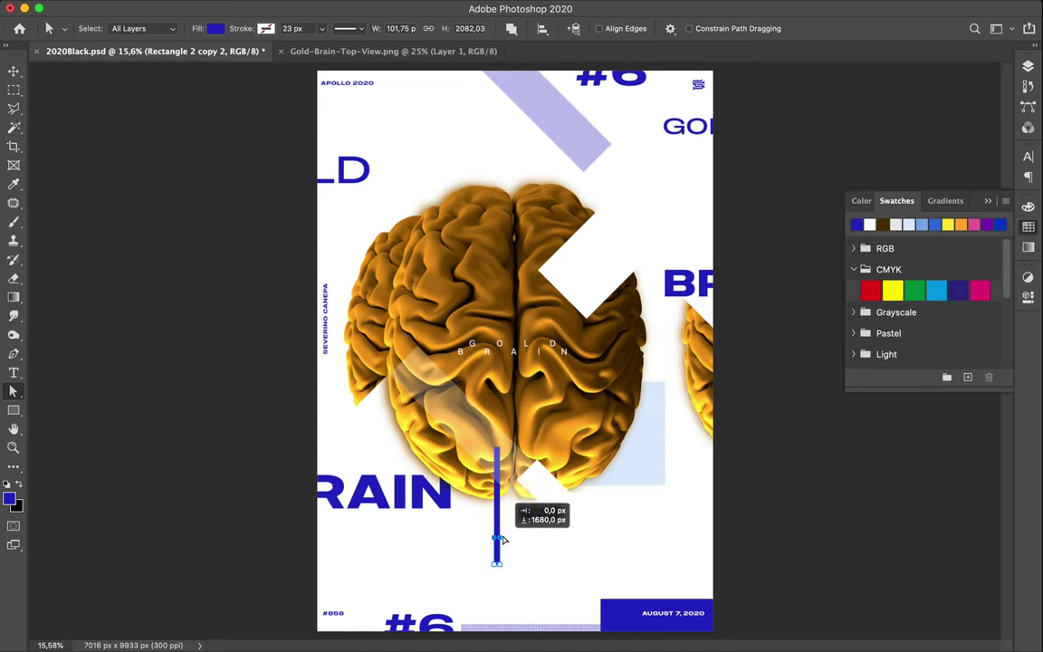
pyautogui.moveTo(505, 543); pyautogui.dragTo(501, 533)
pyautogui.press('v')
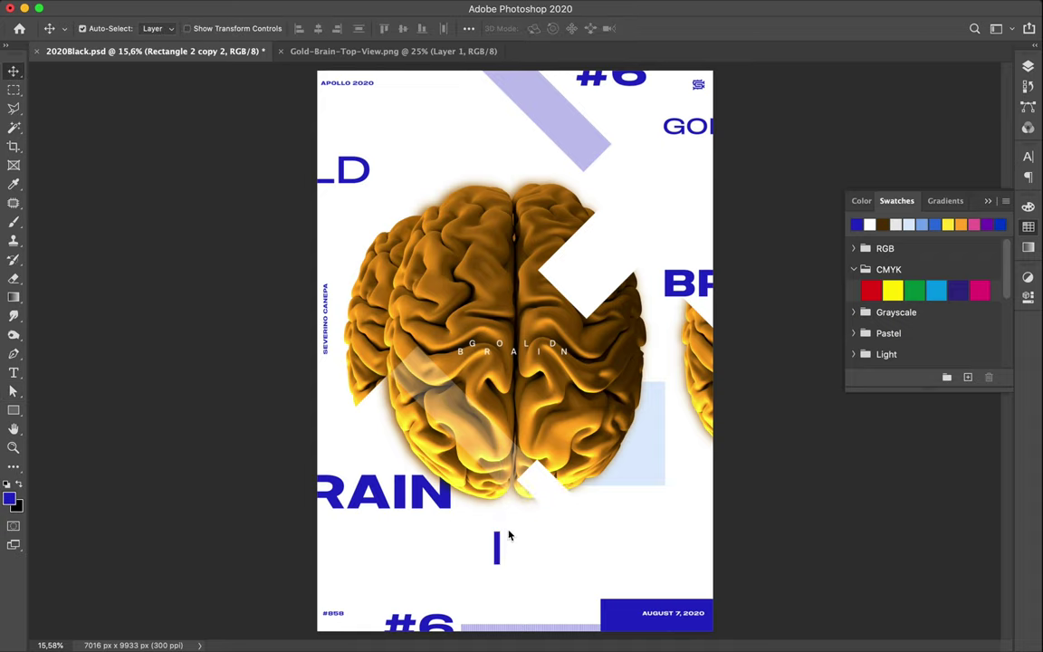
pyautogui.moveTo(512, 541); pyautogui.dragTo(499, 523)
# Rotate the short blue dash 45° and position it just above the dated footer
pyautogui.click(638, 225)
pyautogui.hotkey('ctrl', 't')
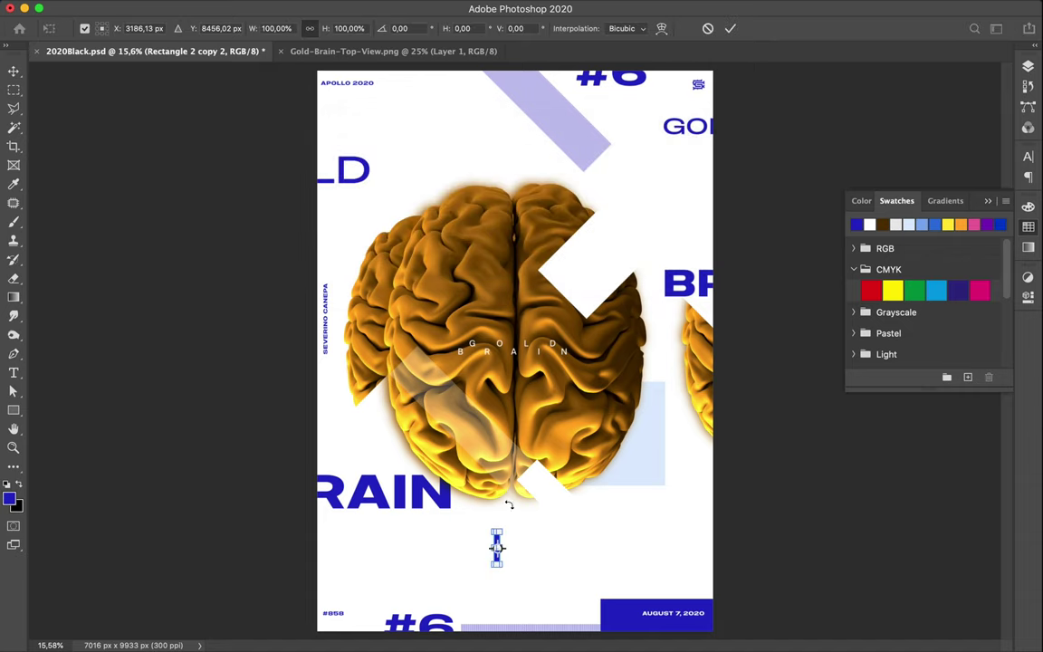
pyautogui.moveTo(509, 505); pyautogui.dragTo(543, 523)
pyautogui.press('Return')
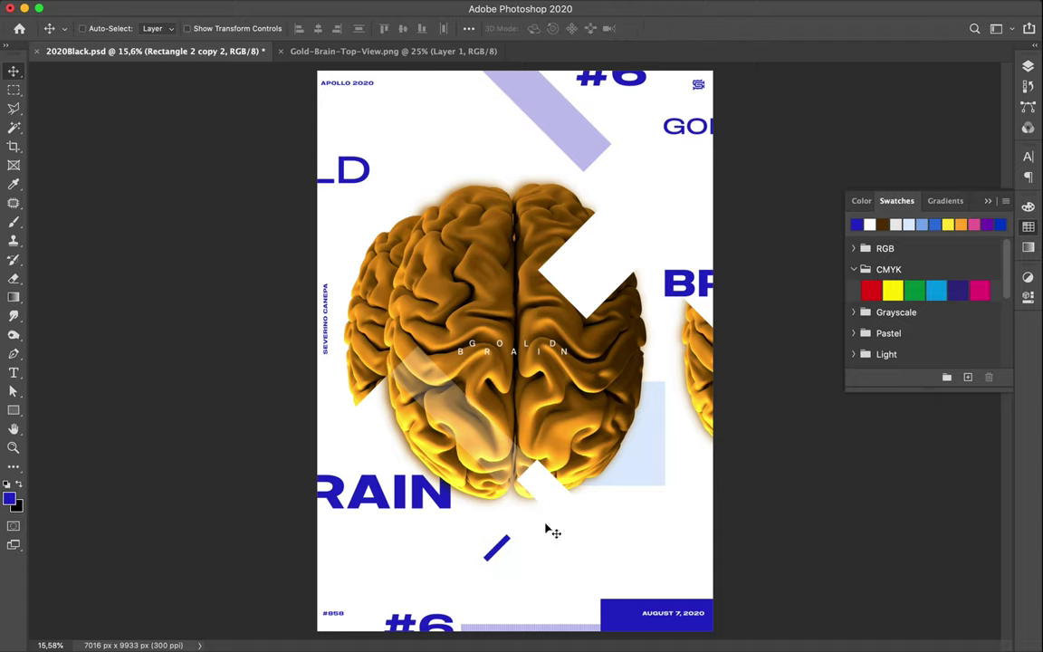
pyautogui.moveTo(518, 545); pyautogui.dragTo(583, 551)
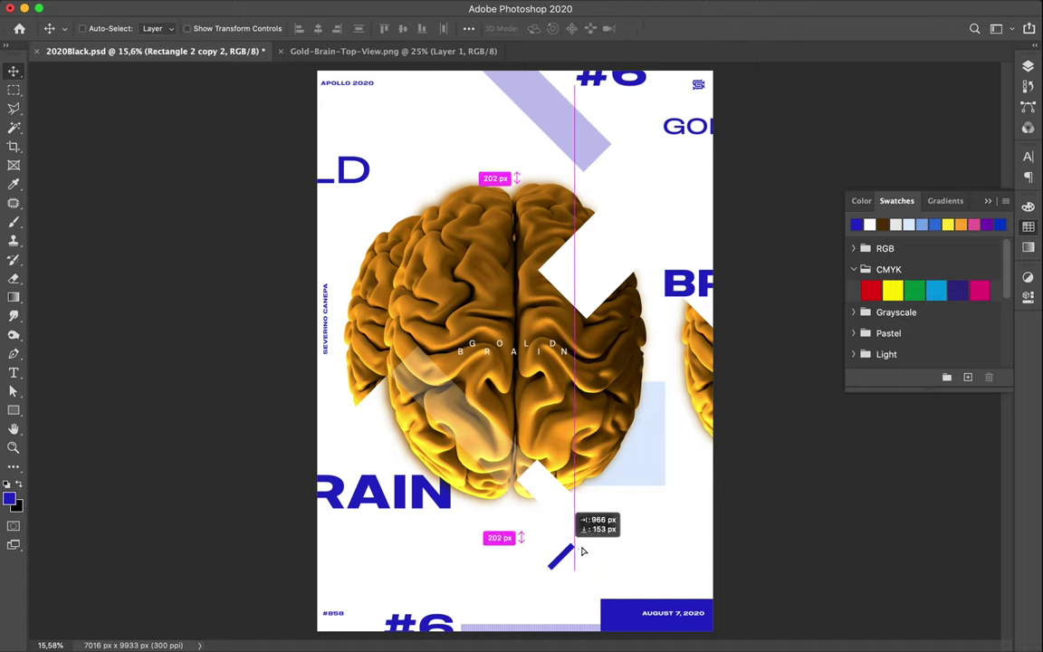
pyautogui.moveTo(583, 551)
pyautogui.mouseDown()
pyautogui.moveTo(621, 527)
pyautogui.moveTo(623, 560)
pyautogui.mouseUp()
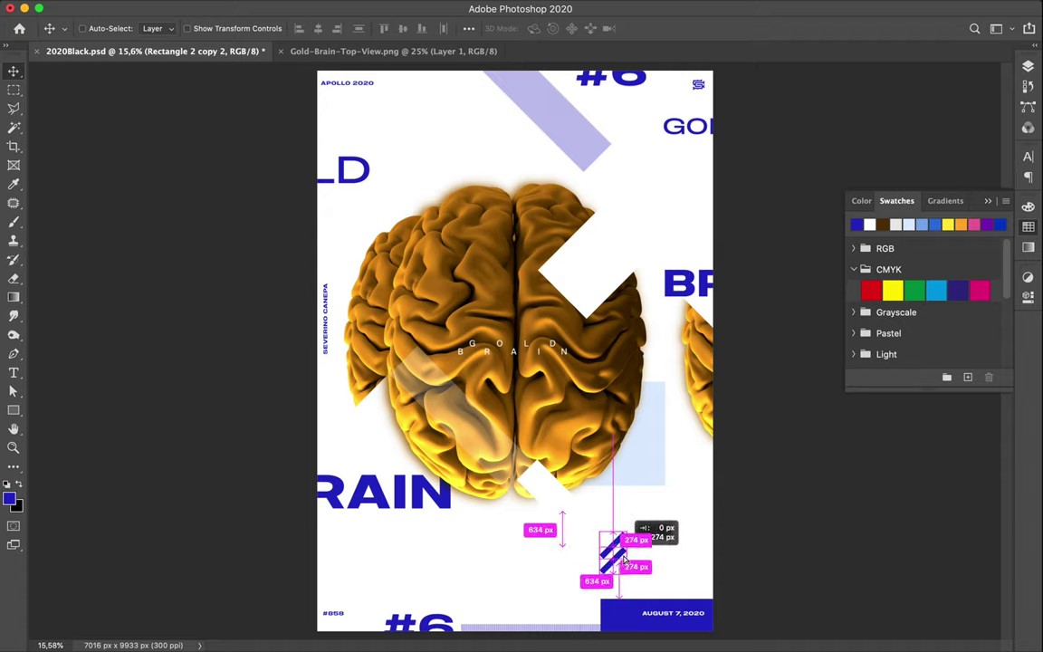
# Add two evenly spaced copies, forming three parallel diagonal blue stripes
pyautogui.moveTo(623, 561); pyautogui.dragTo(622, 579)
pyautogui.keyDown('alt'); pyautogui.click(621, 579); pyautogui.keyUp('alt')
pyautogui.press('ctrl')
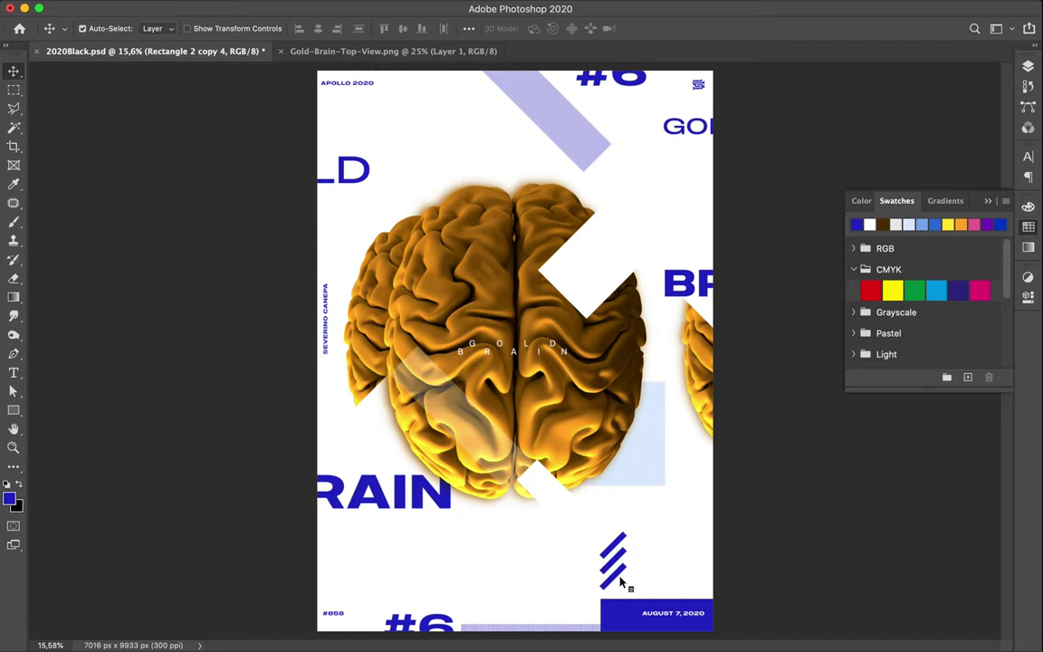
pyautogui.hotkey('ctrl', 'alt', 'a')
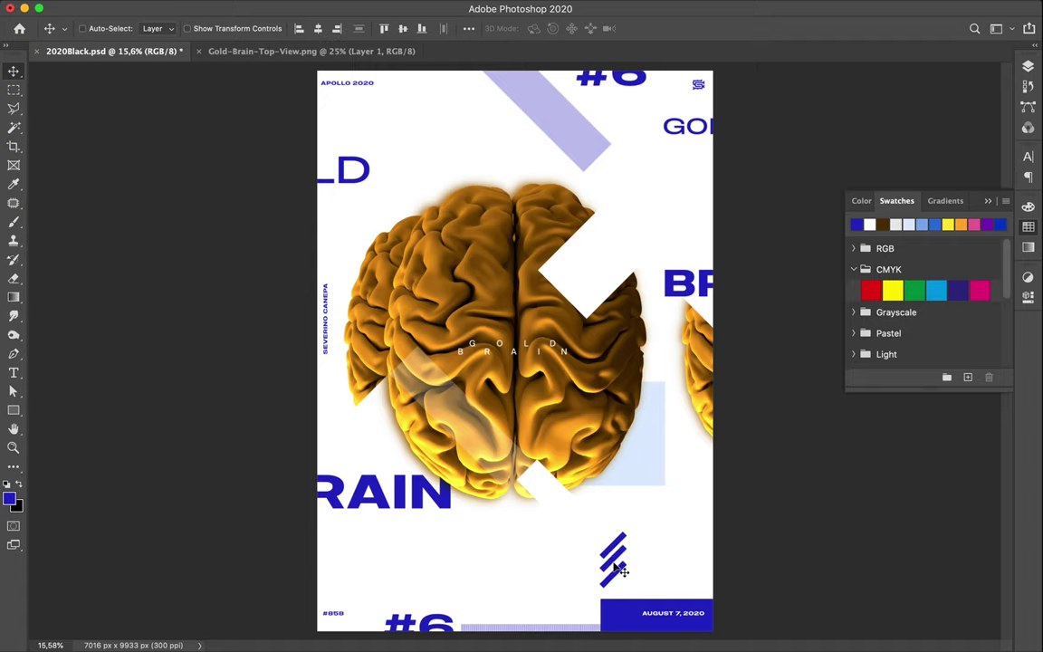
pyautogui.keyDown('ctrl'); pyautogui.click(617, 575); pyautogui.keyUp('ctrl')
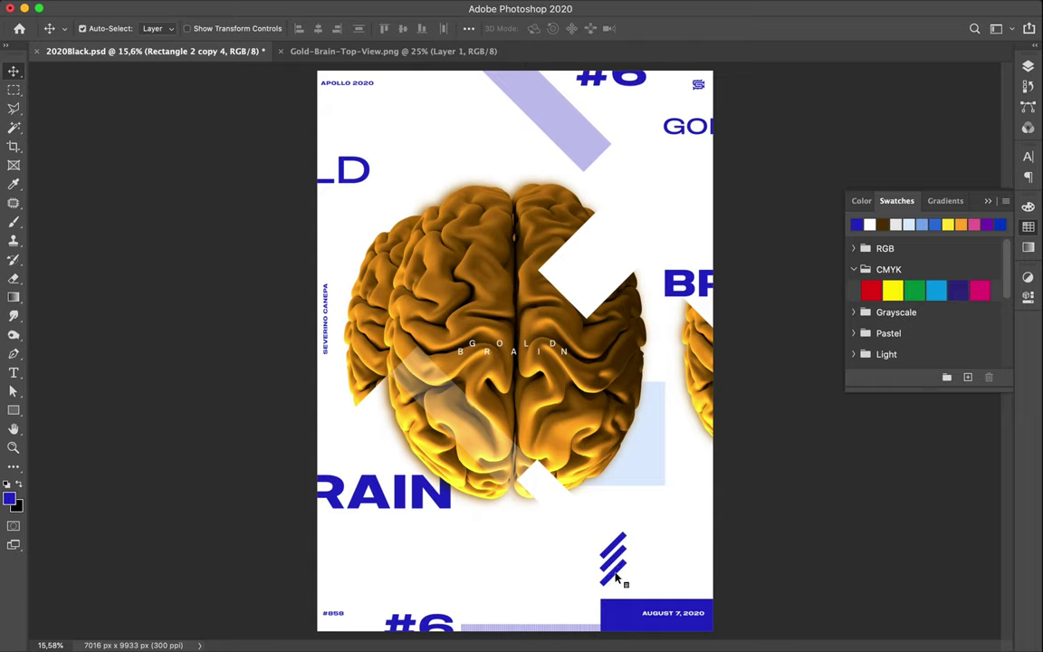
pyautogui.click(615, 554)
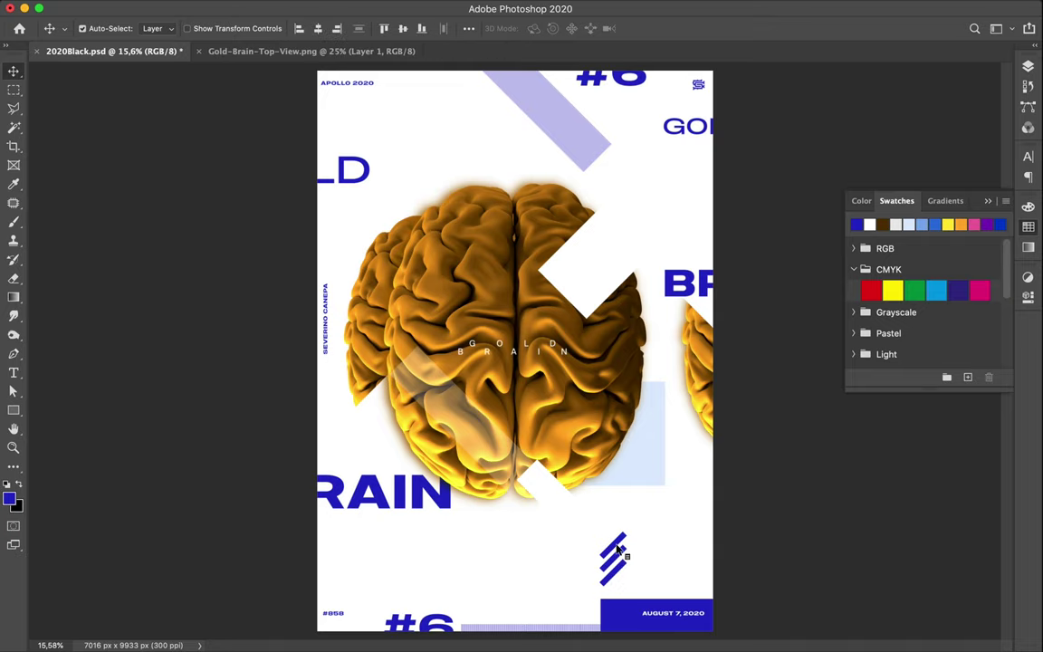
# Merge the three stripe layers and move a duplicate onto the top lavender bar
pyautogui.click(1028, 66)
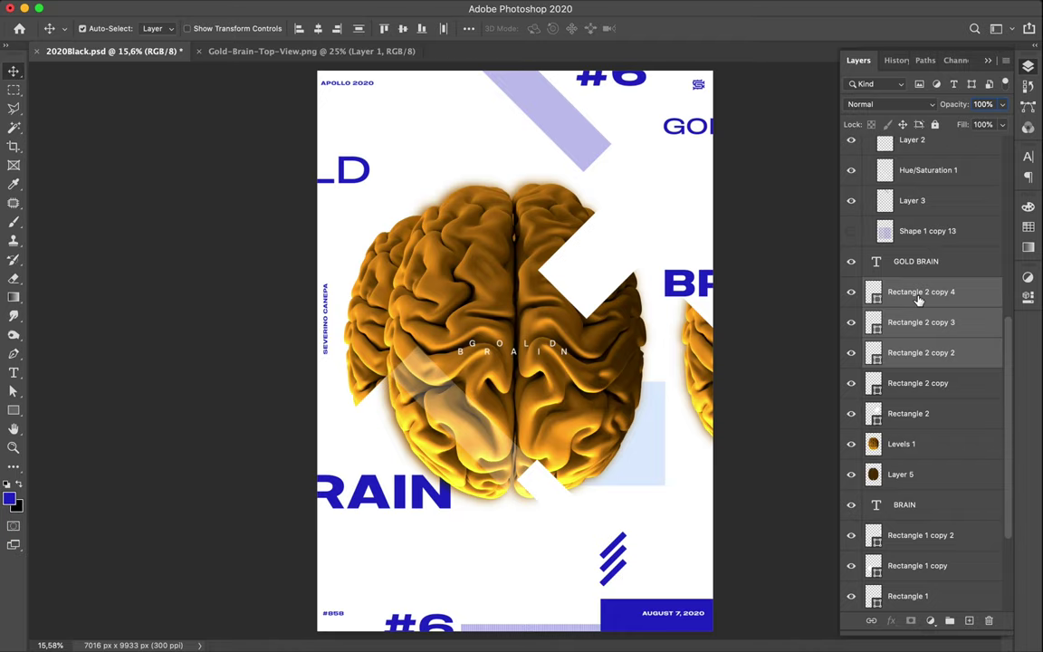
pyautogui.hotkey('ctrl', 'e')
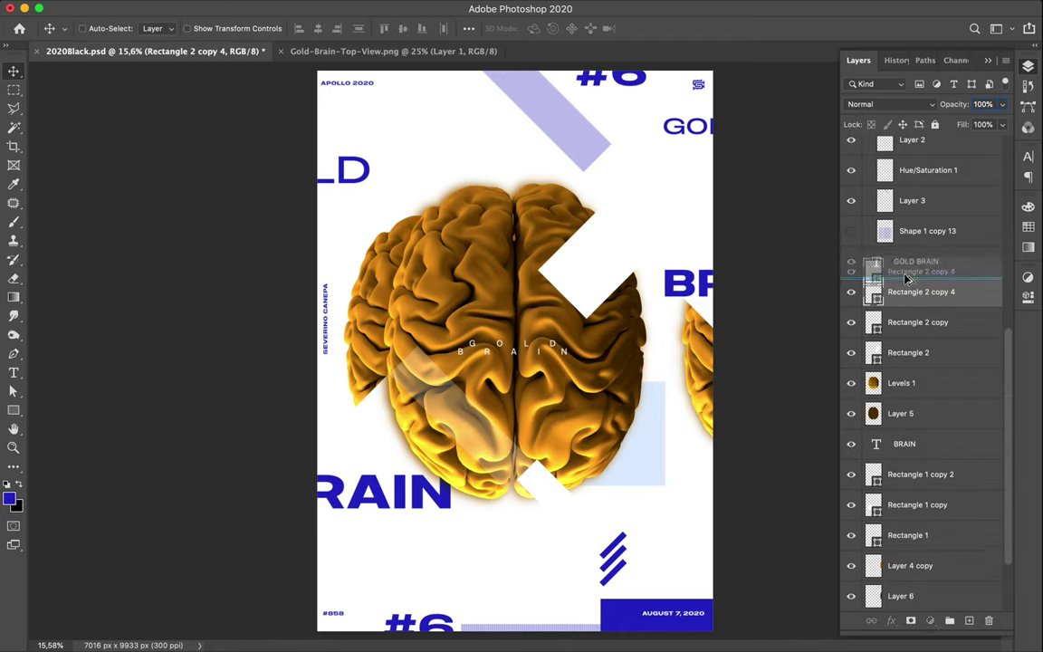
pyautogui.moveTo(919, 300); pyautogui.dragTo(906, 277)
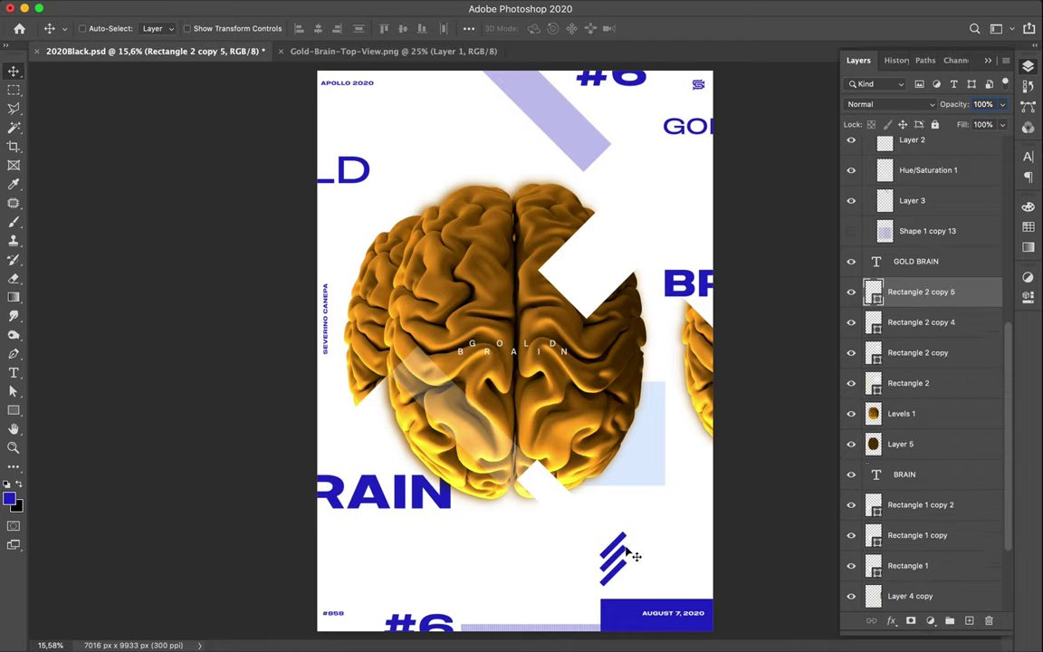
pyautogui.moveTo(629, 555); pyautogui.dragTo(570, 133)
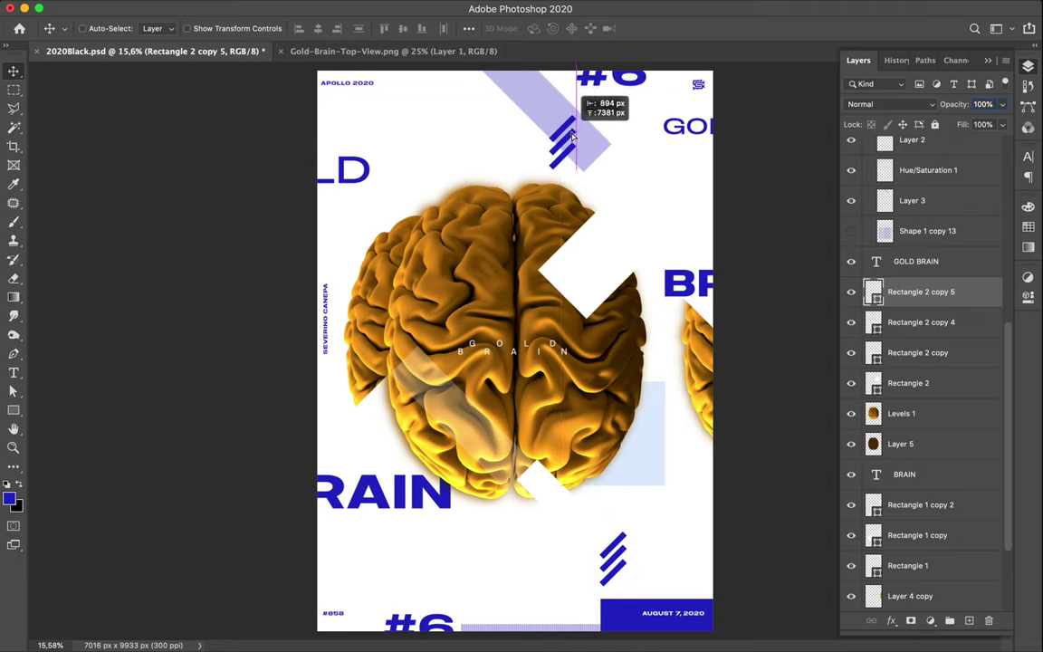
pyautogui.moveTo(569, 133); pyautogui.dragTo(592, 147)
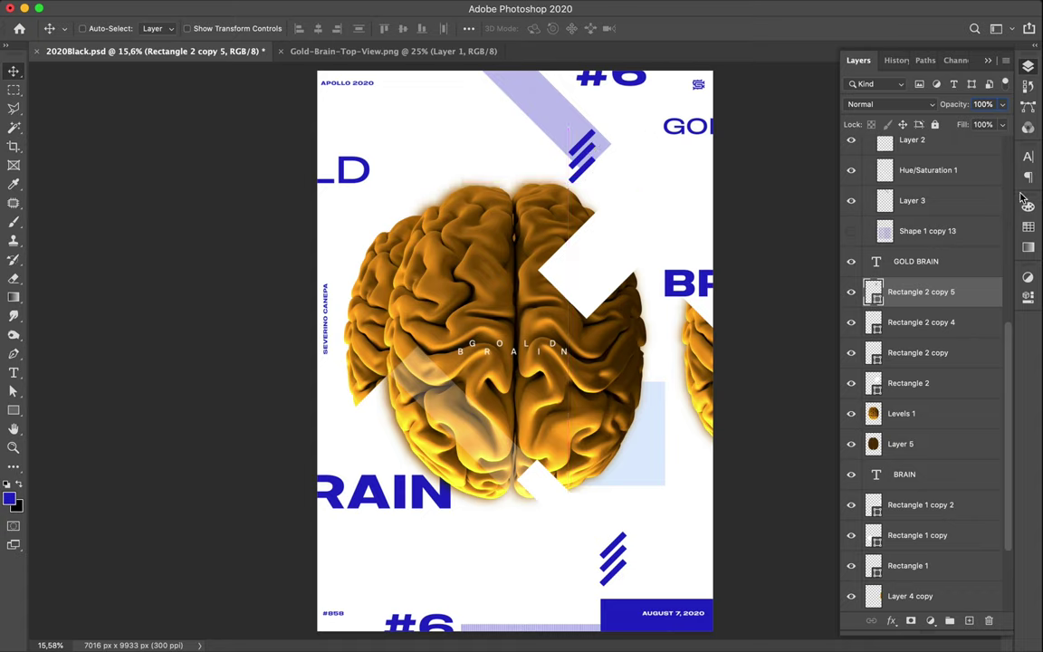
# Set the stripe copy's fill to white and raise it above Group 1
pyautogui.press('a')
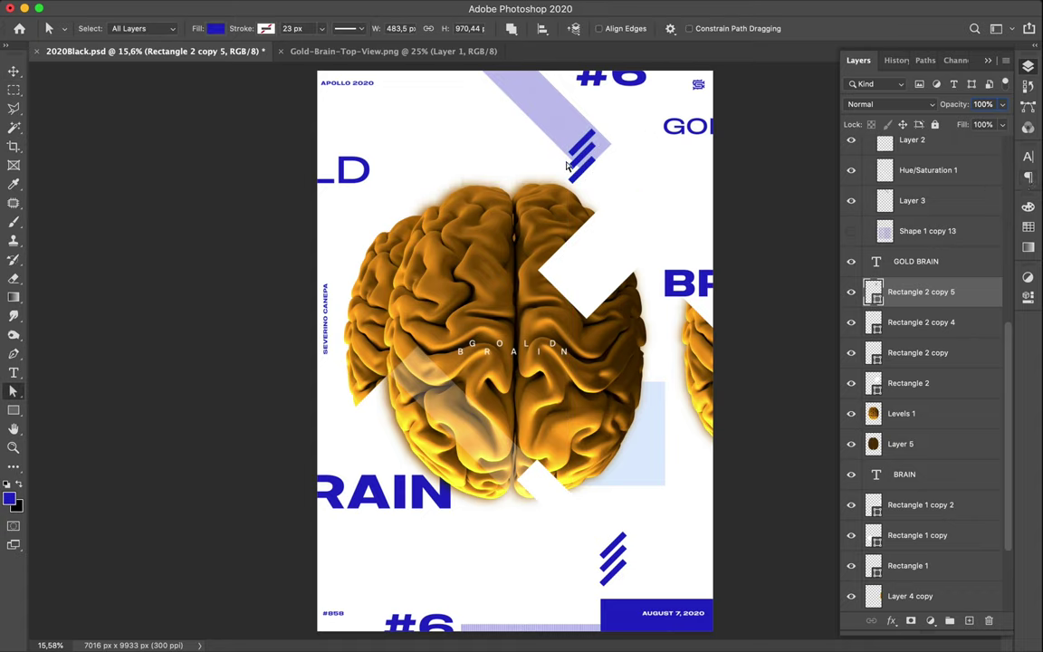
pyautogui.click(215, 28)
pyautogui.click(138, 106)
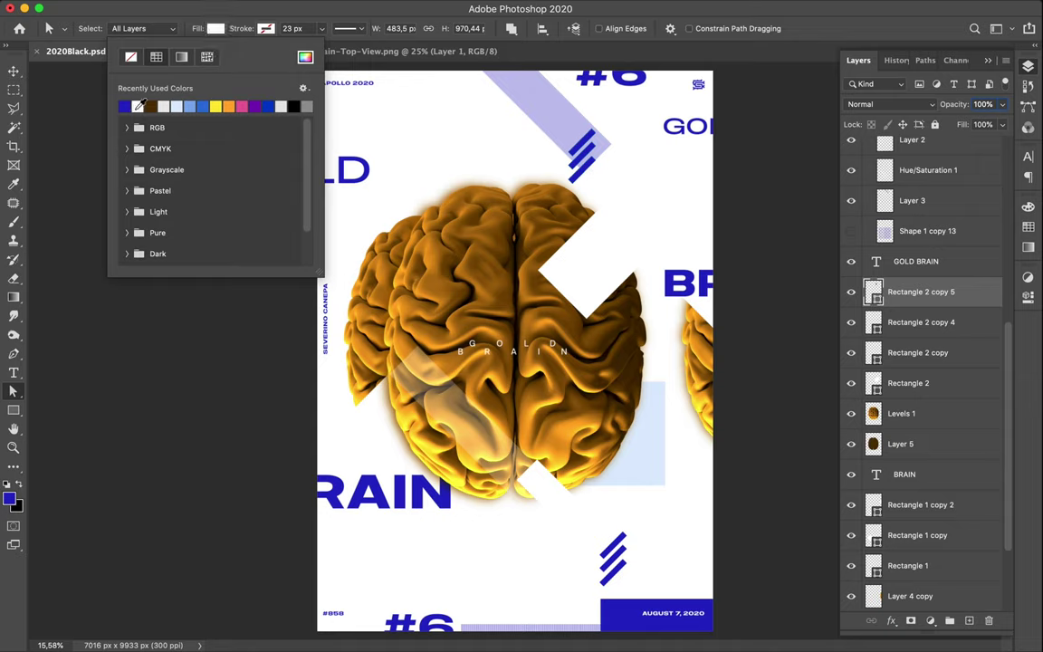
pyautogui.press('v')
pyautogui.moveTo(950, 294)
pyautogui.mouseDown()
pyautogui.moveTo(940, 141)
pyautogui.moveTo(920, 261)
pyautogui.mouseUp()
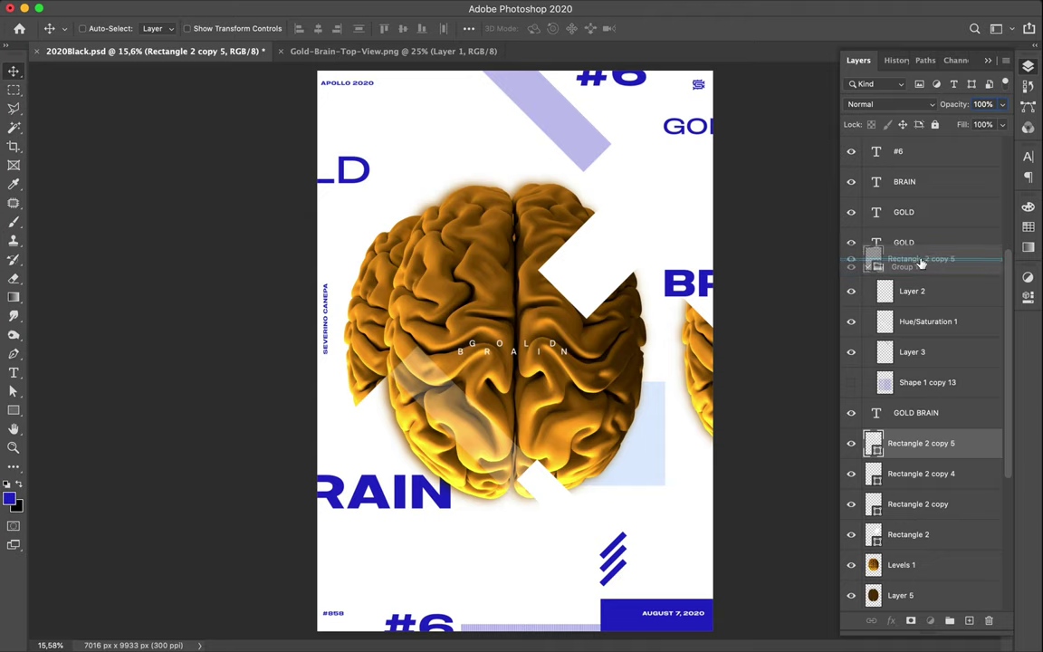
# Settle the white stripes above the brain group and reposition them along the lavender bar
pyautogui.moveTo(920, 261); pyautogui.dragTo(920, 263)
pyautogui.scroll(3, 633, 172)
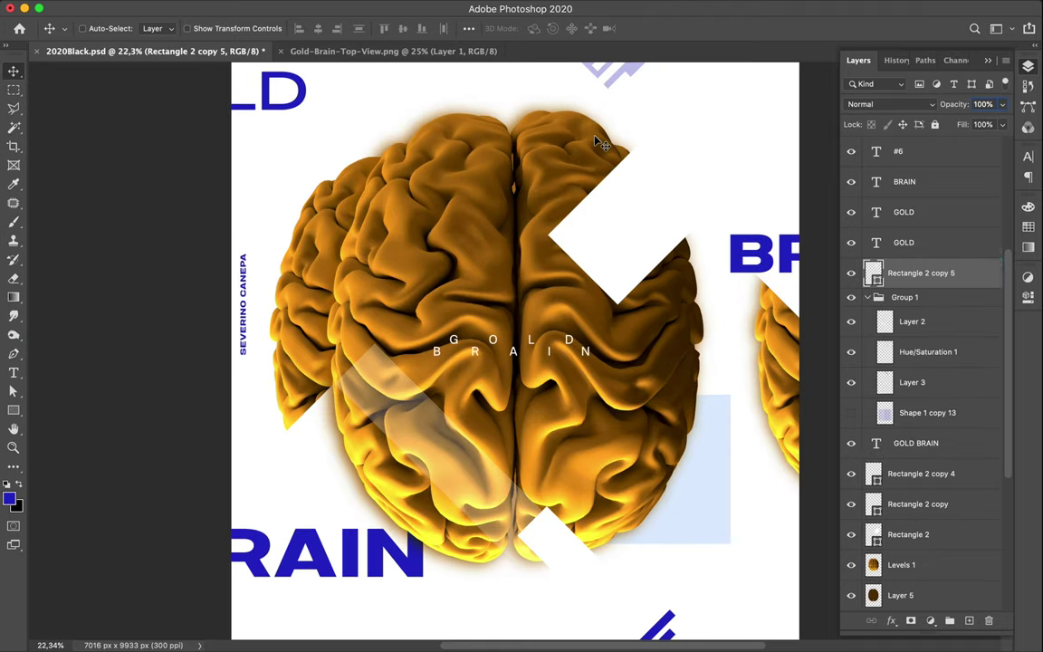
pyautogui.scroll(2, 601, 158)
pyautogui.moveTo(595, 157); pyautogui.dragTo(614, 210)
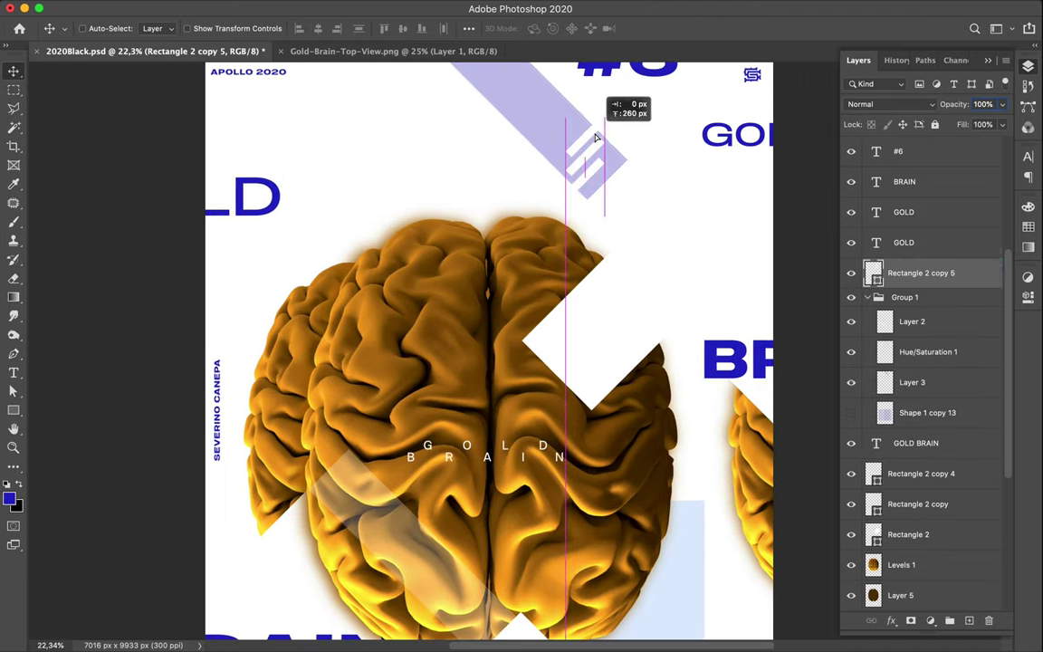
pyautogui.scroll(-1, 614, 211)
pyautogui.scroll(-2, 612, 210)
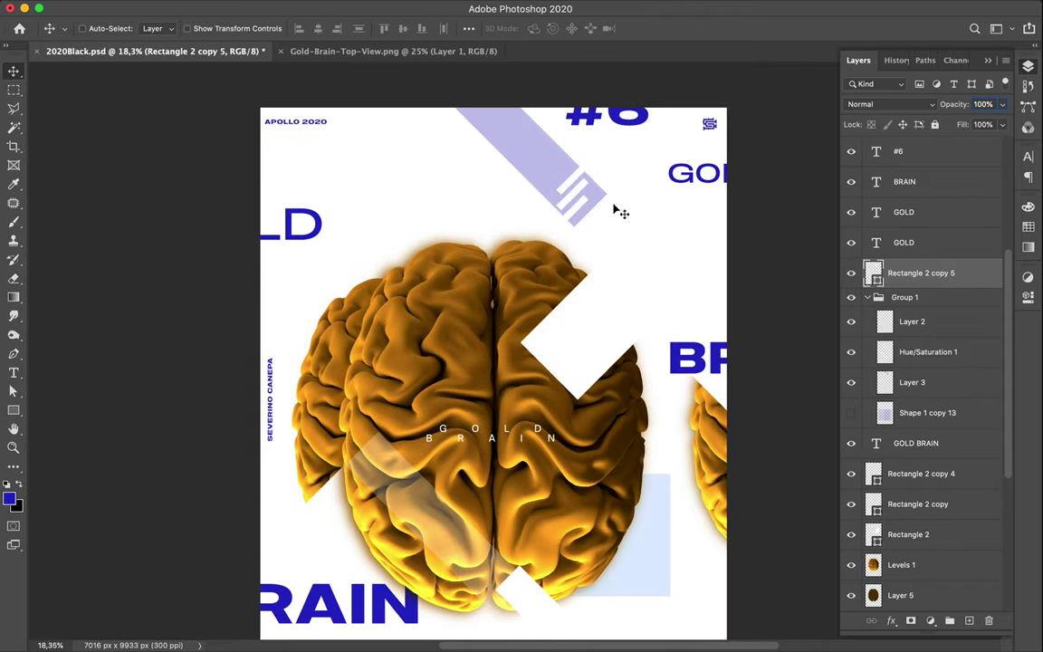
pyautogui.scroll(-2, 612, 209)
# Add a white stripe copy on the brain's upper-left lobe, flipped vertically
pyautogui.moveTo(595, 168); pyautogui.dragTo(454, 307)
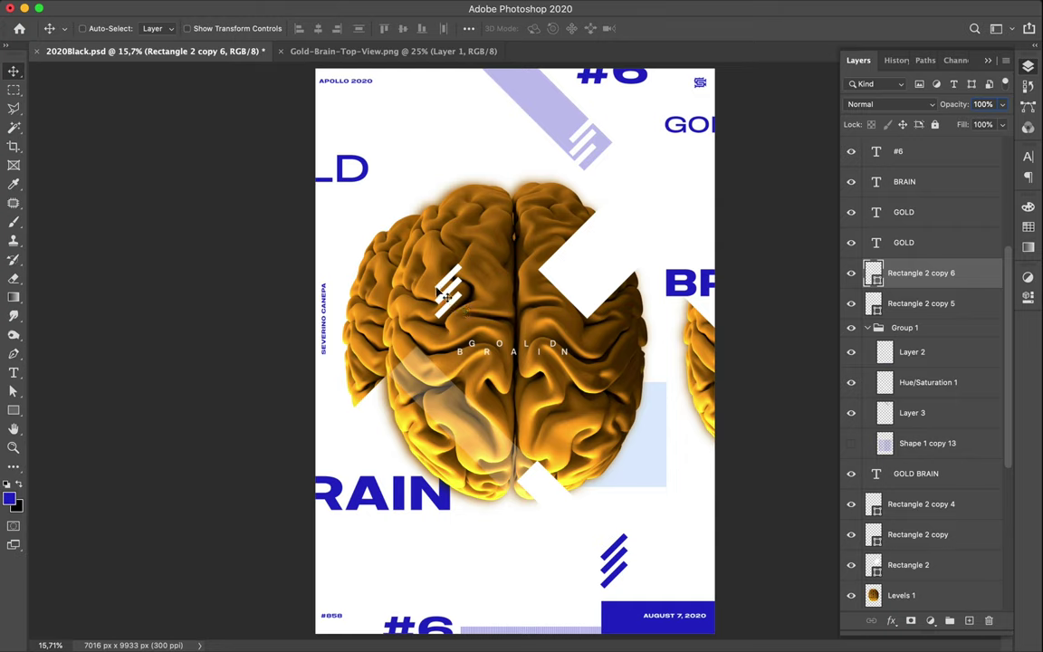
pyautogui.click(149, 8)
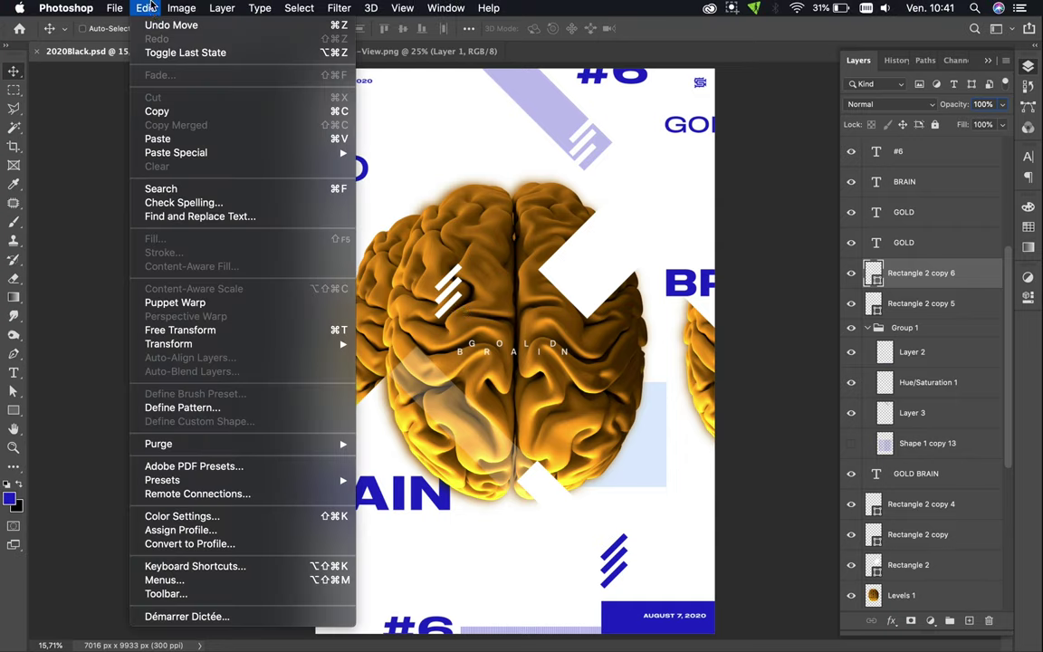
pyautogui.moveTo(168, 344)
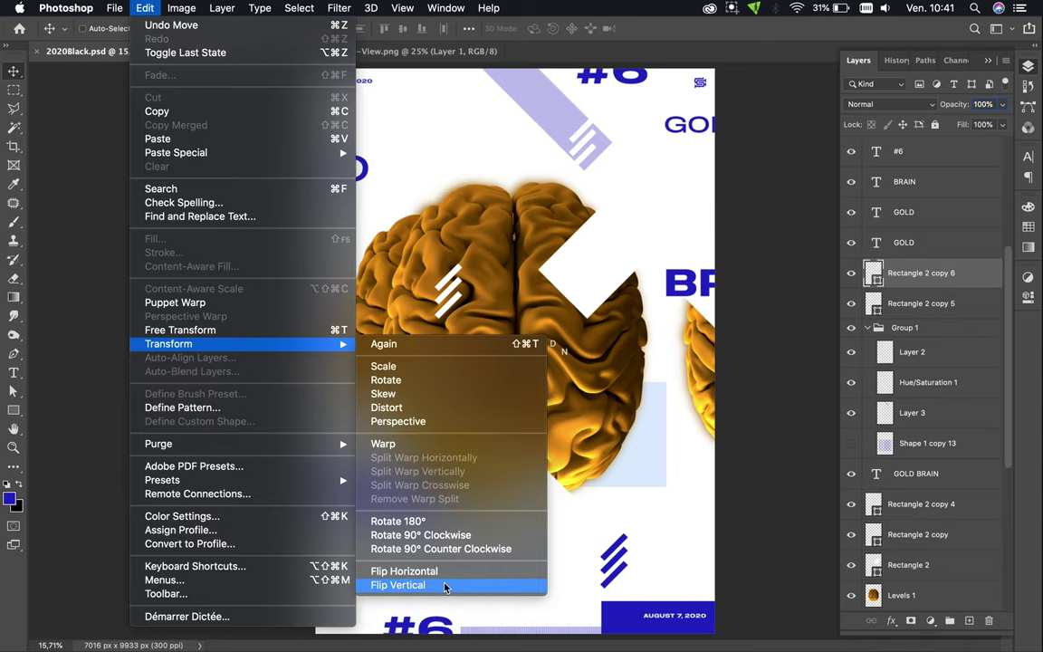
pyautogui.click(443, 585)
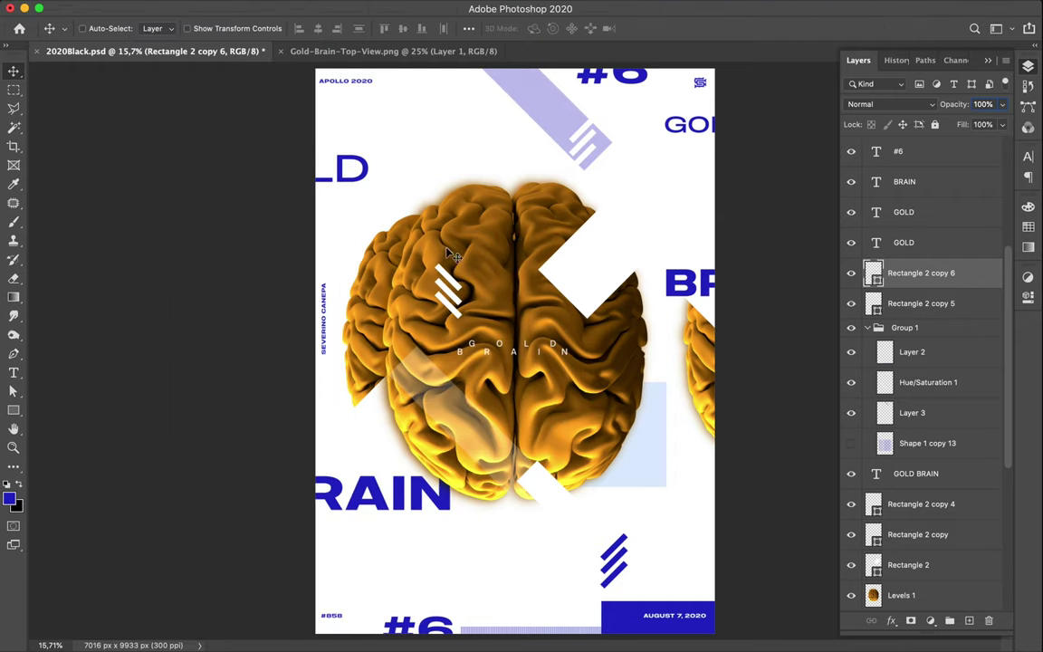
# Scale the flipped white brain stripes to about 48% and shift them onto the brain's lower-left lobe
pyautogui.moveTo(457, 301); pyautogui.dragTo(439, 321)
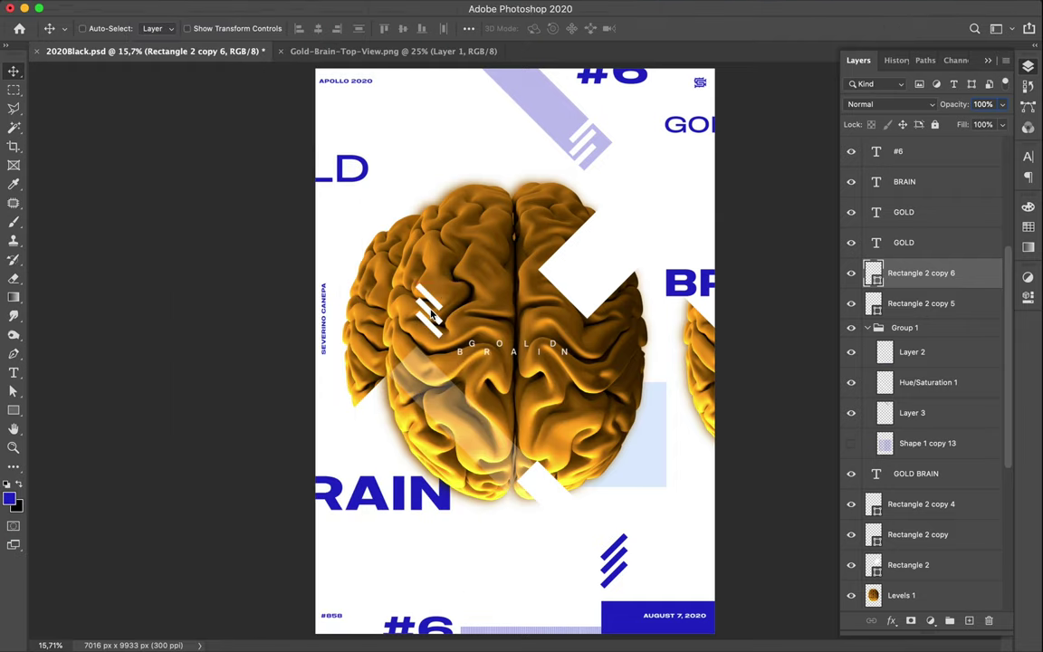
pyautogui.hotkey('ctrl', 't')
pyautogui.moveTo(442, 336); pyautogui.dragTo(422, 300)
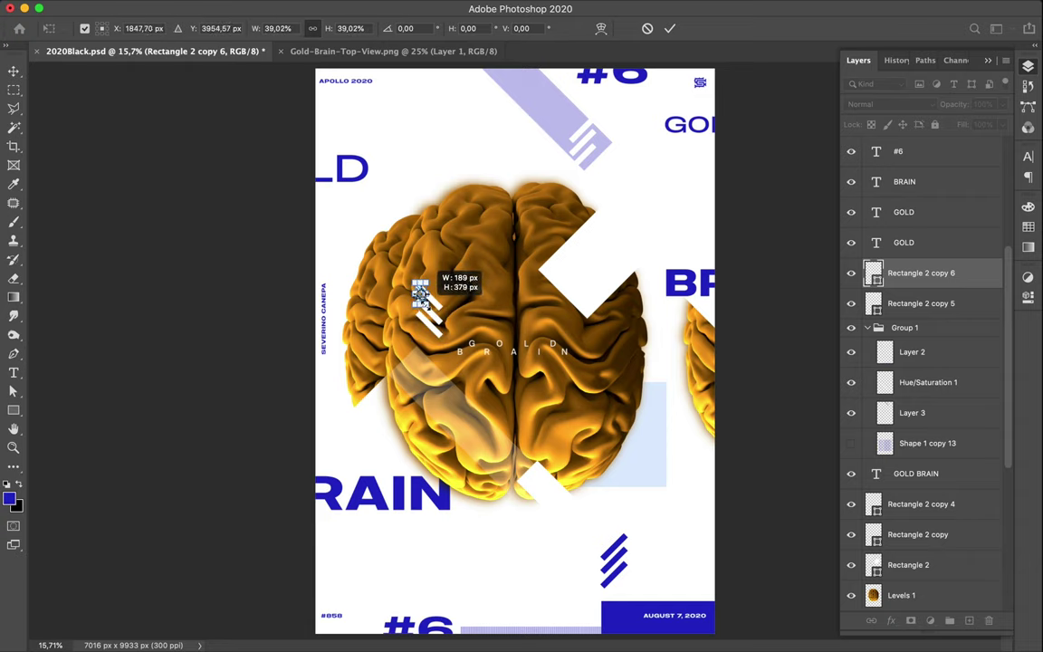
pyautogui.moveTo(423, 296); pyautogui.dragTo(425, 299)
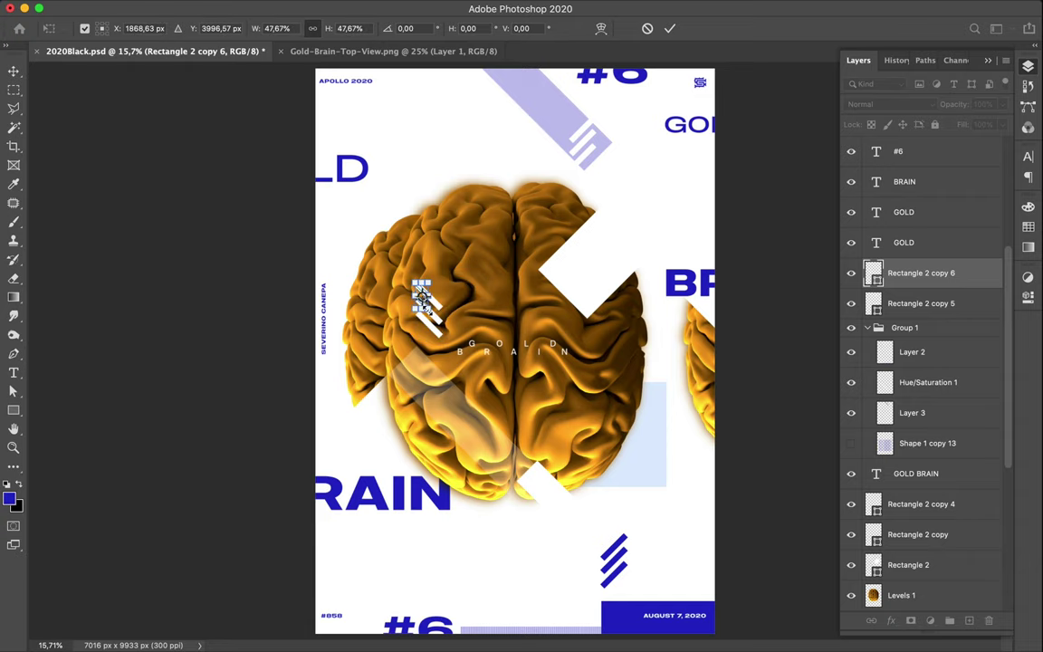
pyautogui.press('Return')
pyautogui.moveTo(427, 310)
pyautogui.mouseDown()
pyautogui.moveTo(410, 299)
pyautogui.moveTo(433, 347)
pyautogui.moveTo(422, 435)
pyautogui.mouseUp()
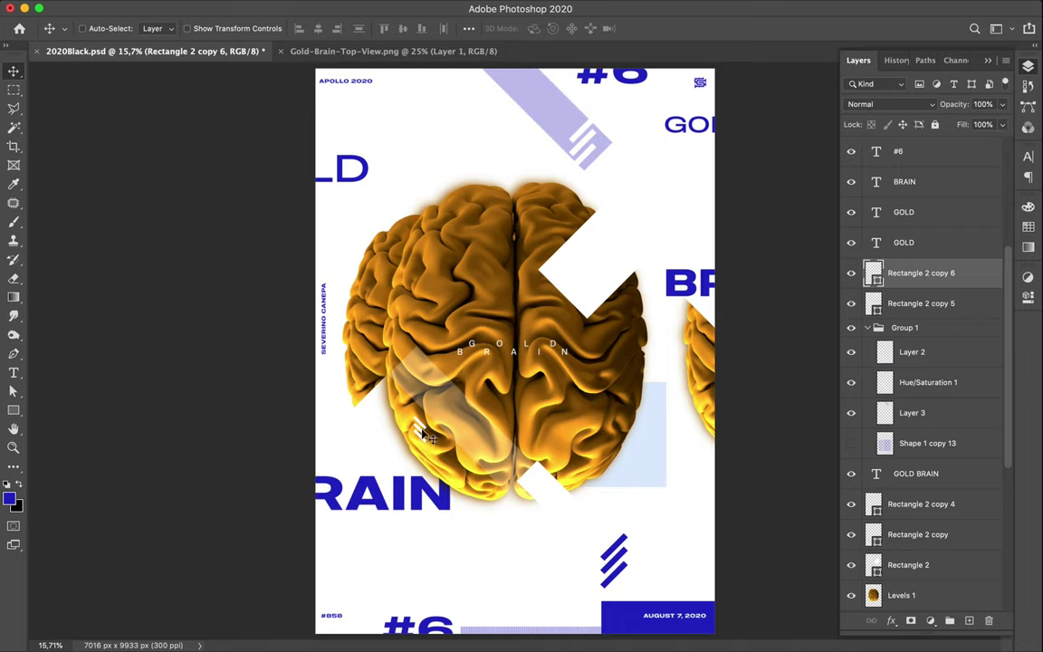
pyautogui.keyDown('ctrl'); pyautogui.click(619, 564); pyautogui.keyUp('ctrl')
# Shrink the blue stripe mark to about 50% and move it just above the date bar
pyautogui.click(619, 578)
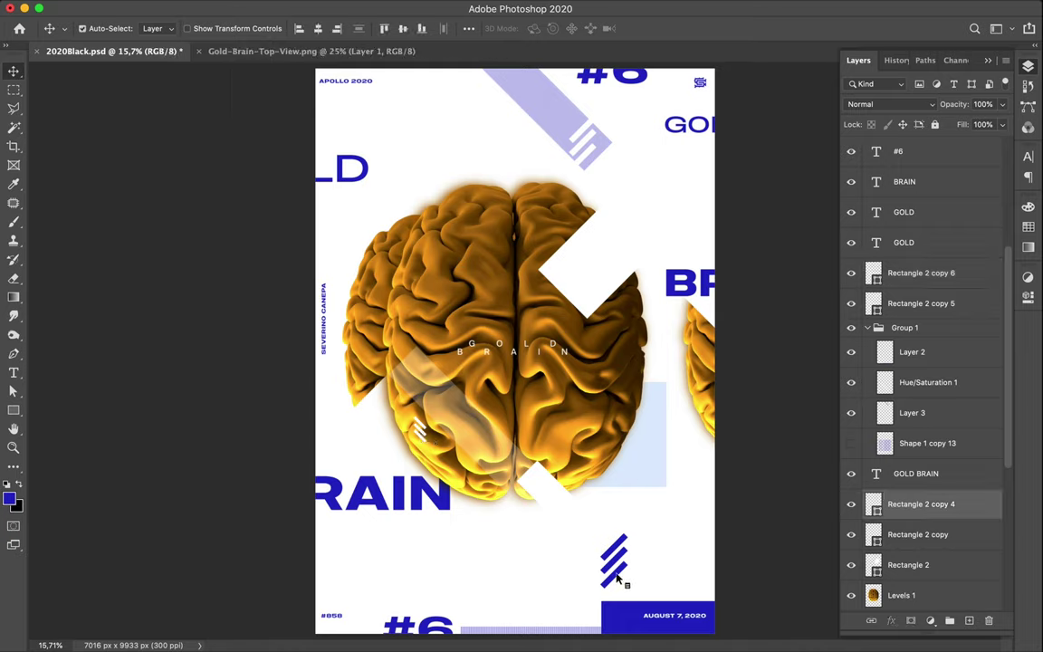
pyautogui.click(618, 577)
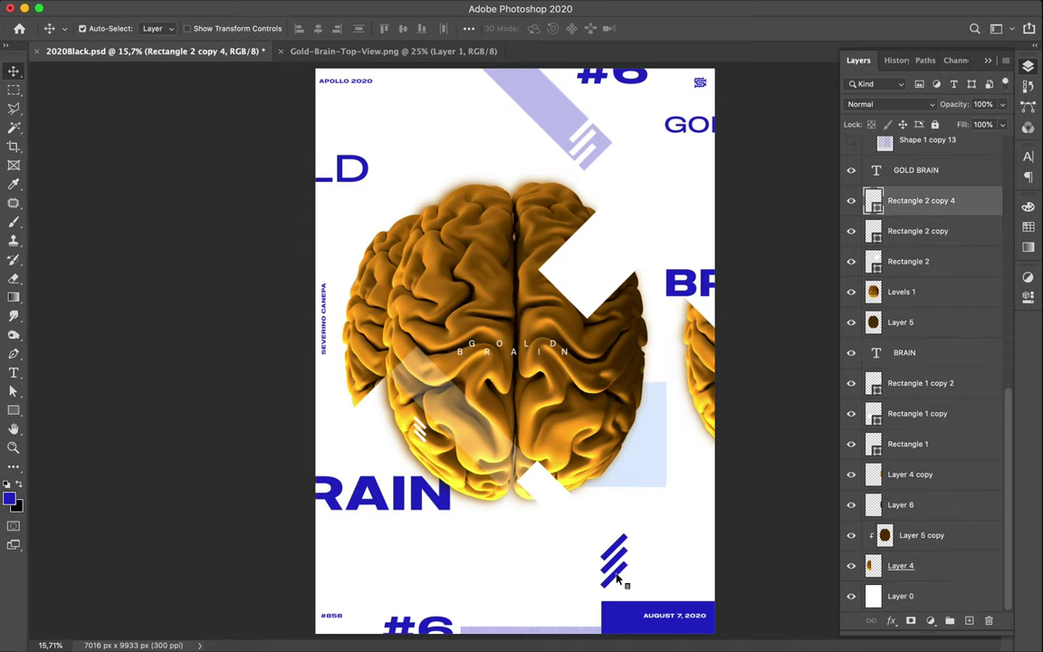
pyautogui.hotkey('ctrl', 't')
pyautogui.moveTo(628, 532); pyautogui.dragTo(619, 566)
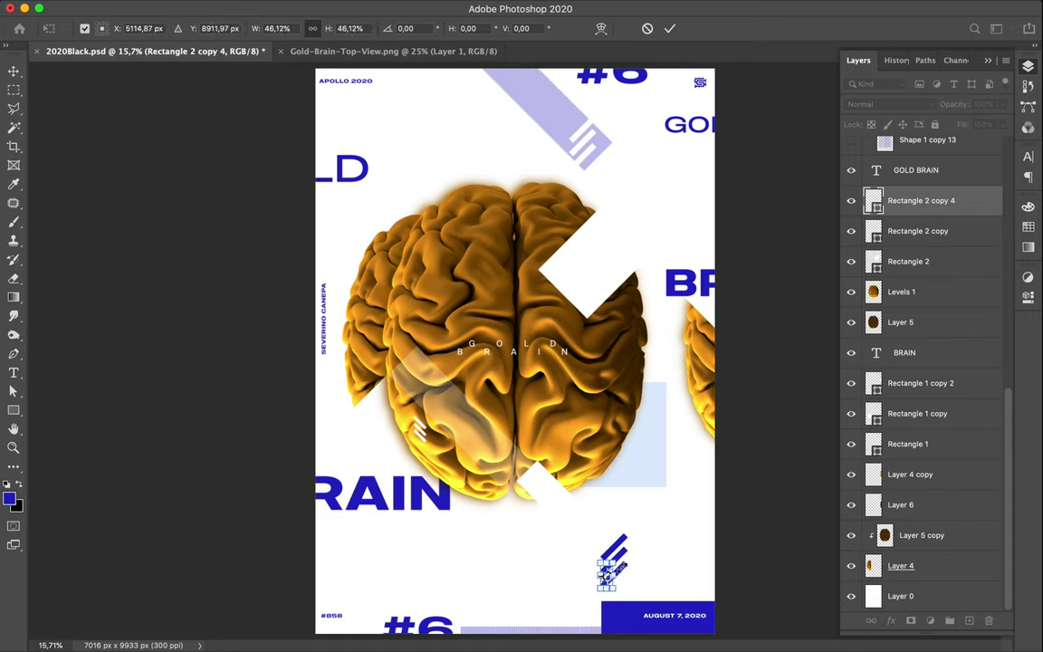
pyautogui.press('Return')
pyautogui.moveTo(616, 582); pyautogui.dragTo(612, 586)
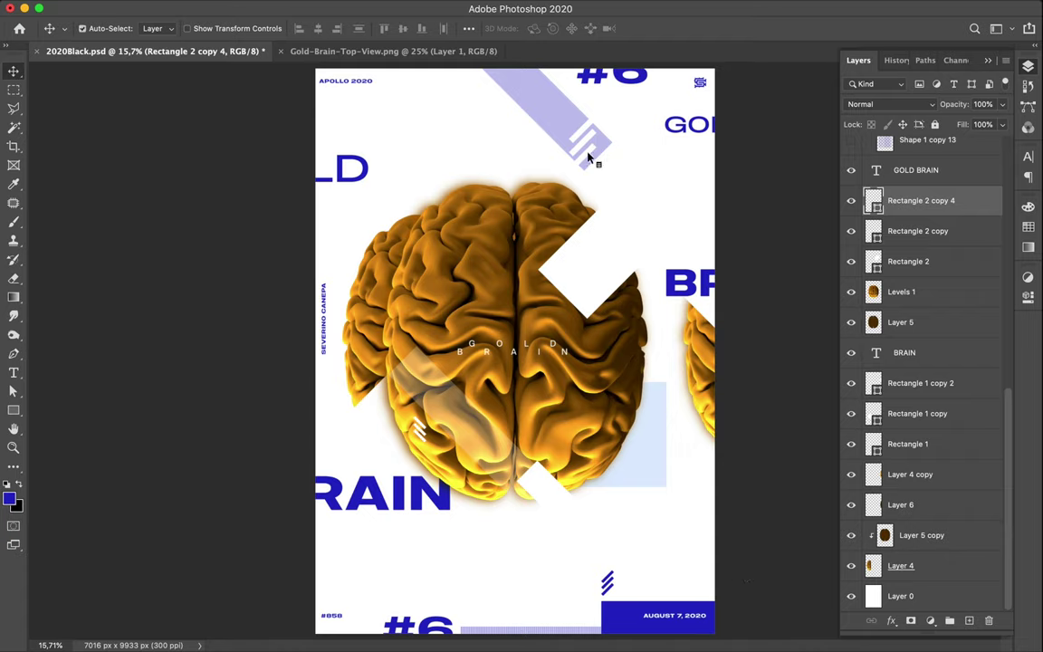
# Duplicate the stripe mark, flip it vertically, and place the white copy beside the brain's upper notch
pyautogui.moveTo(590, 160); pyautogui.dragTo(589, 148)
pyautogui.press('ctrl')
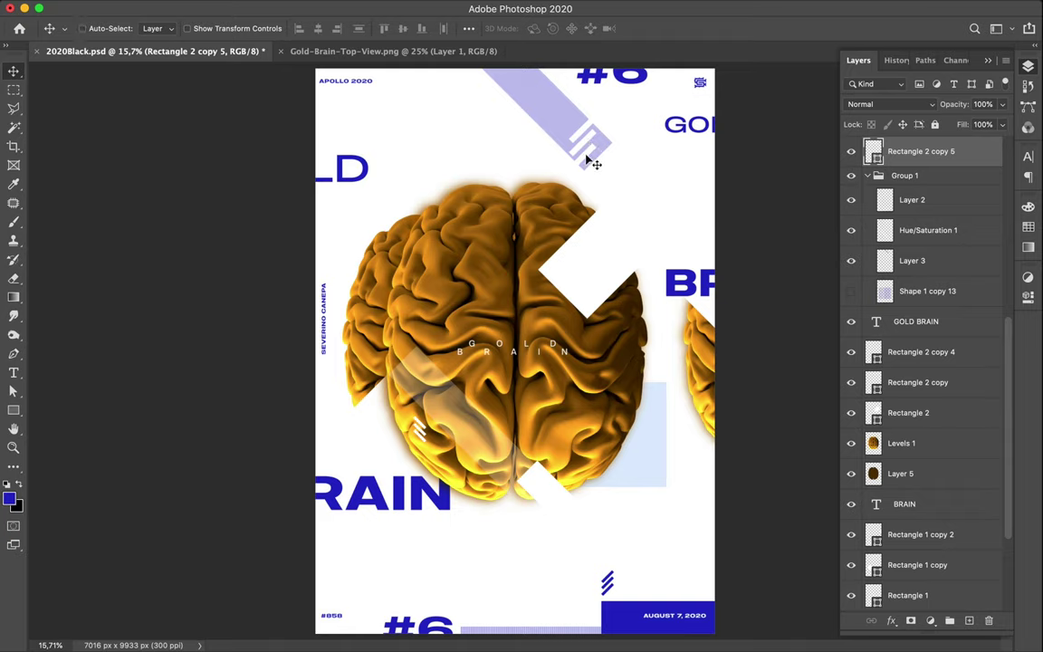
pyautogui.hotkey('ctrl', 'j')
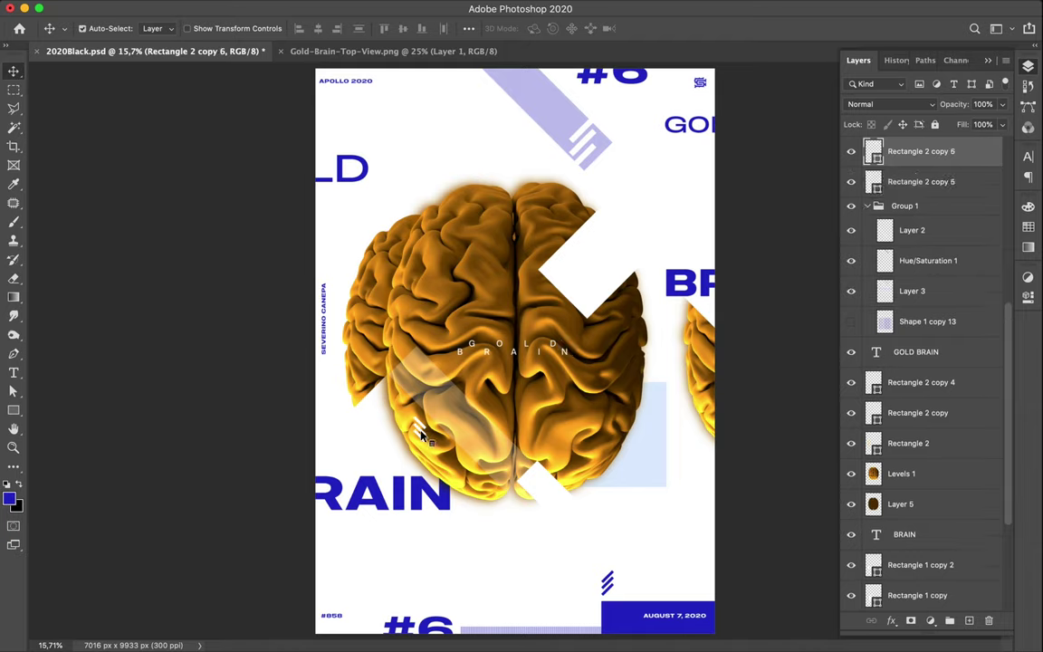
pyautogui.moveTo(421, 435)
pyautogui.mouseDown()
pyautogui.moveTo(543, 267)
pyautogui.moveTo(547, 241)
pyautogui.mouseUp()
pyautogui.hotkey('ctrl', 'j')
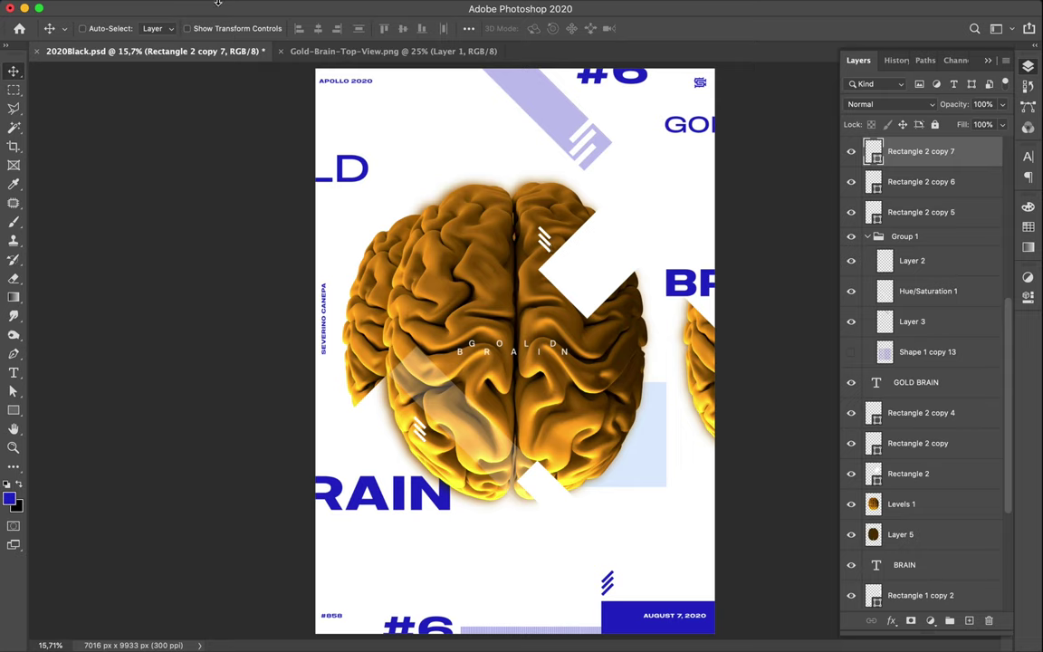
pyautogui.click(181, 8)
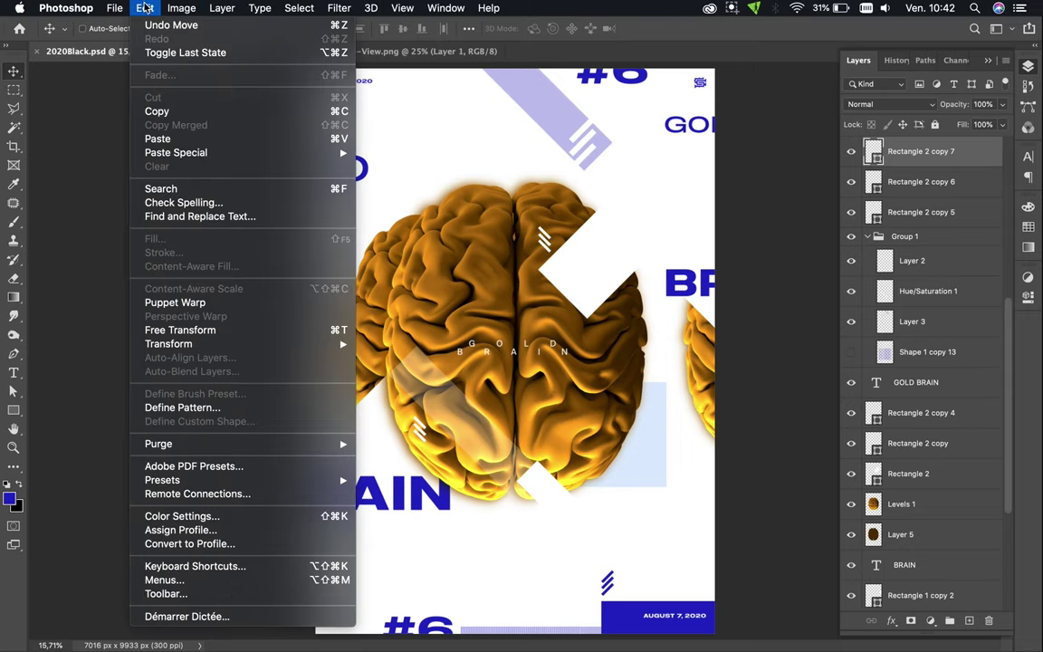
pyautogui.moveTo(169, 344)
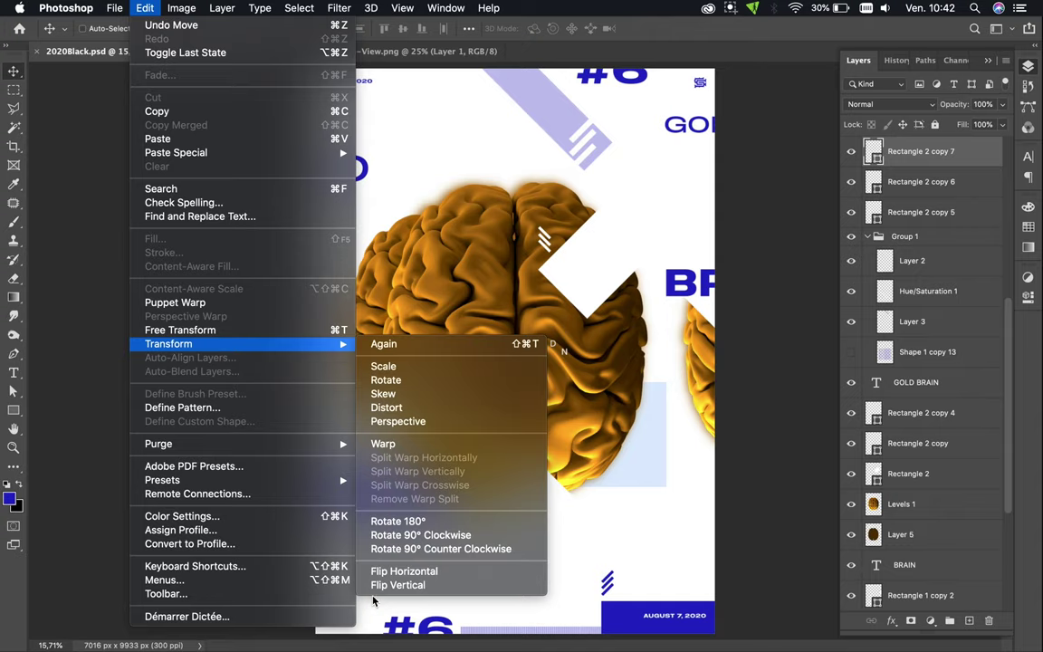
pyautogui.click(398, 585)
pyautogui.moveTo(556, 268); pyautogui.dragTo(548, 248)
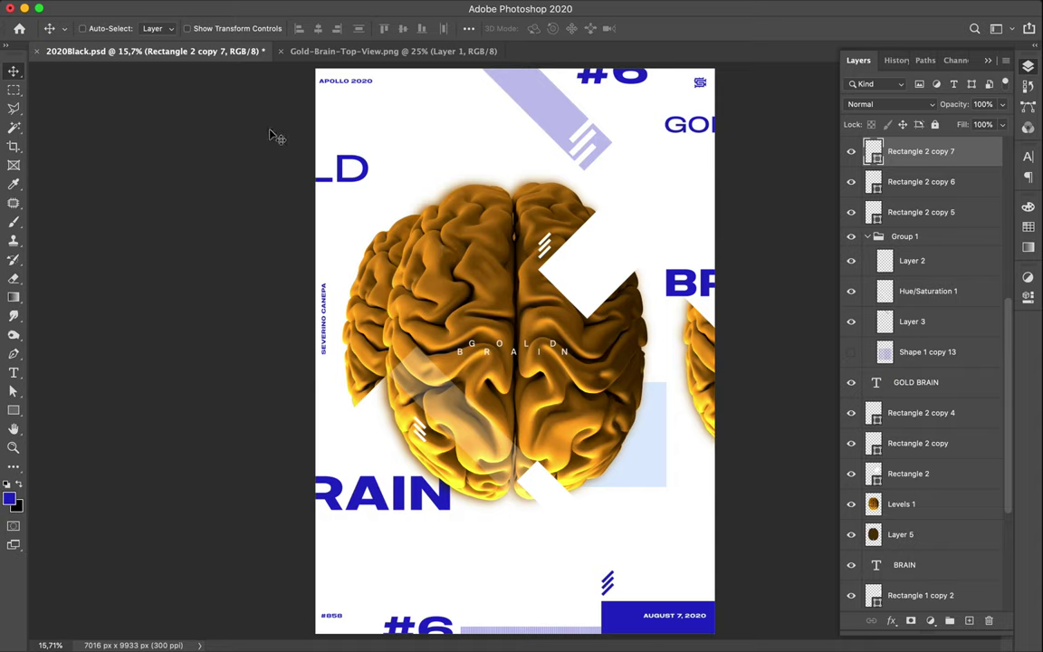
pyautogui.press('u')
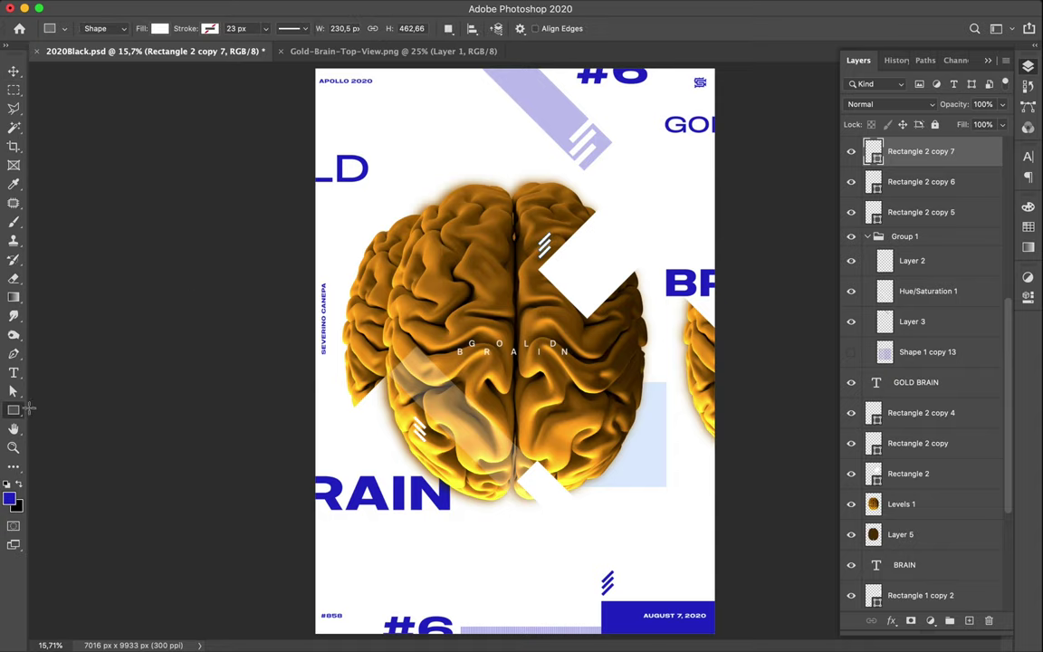
pyautogui.rightClick(13, 409)
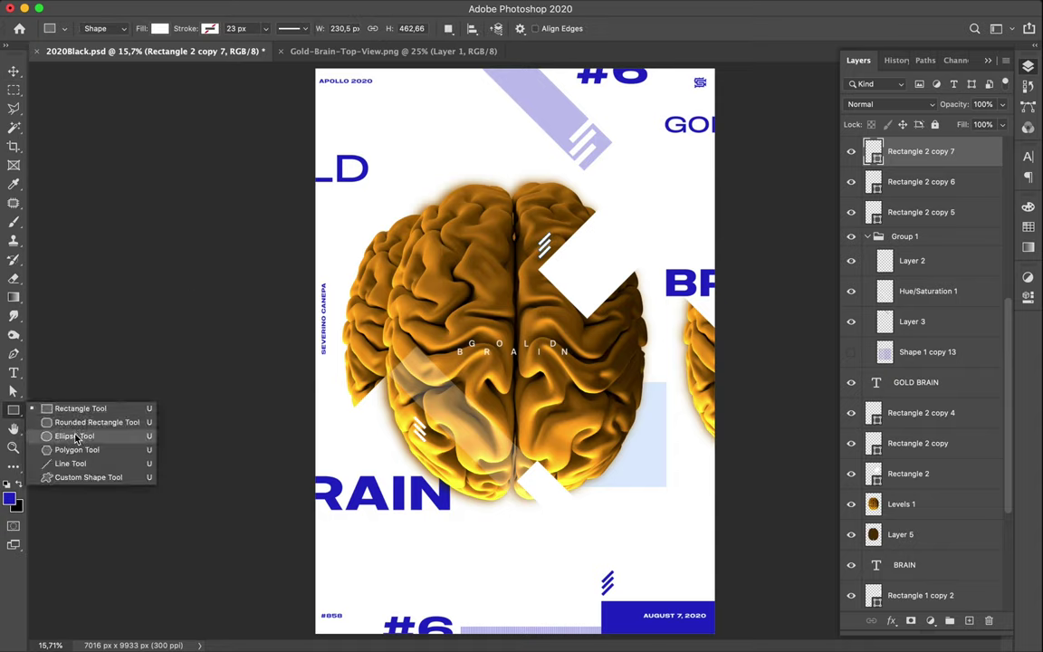
pyautogui.click(76, 436)
pyautogui.moveTo(378, 156); pyautogui.dragTo(471, 265)
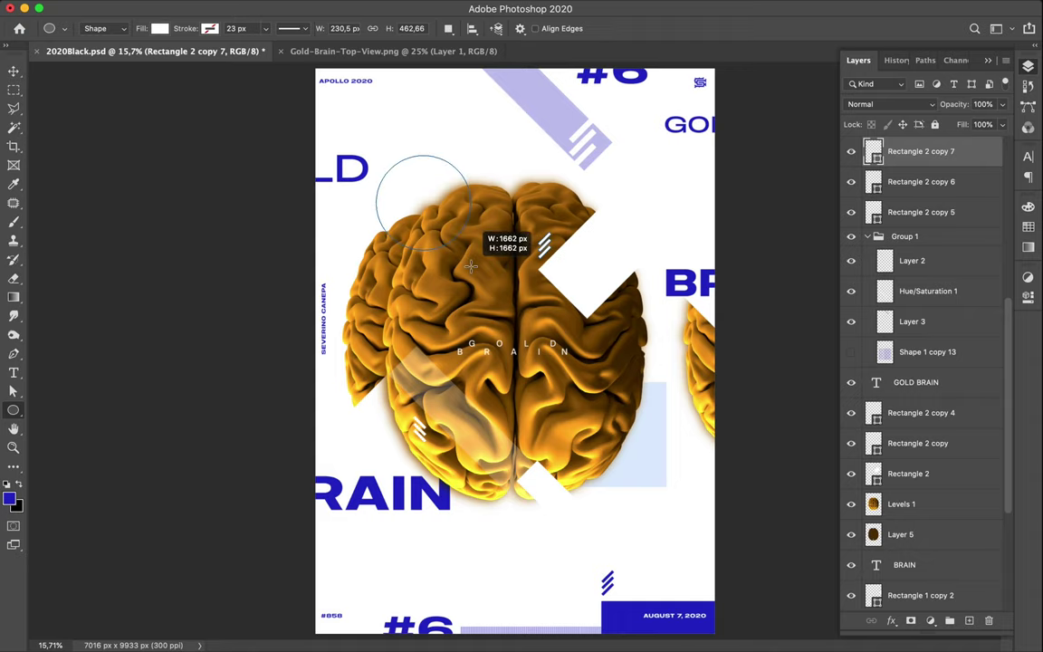
pyautogui.press('v')
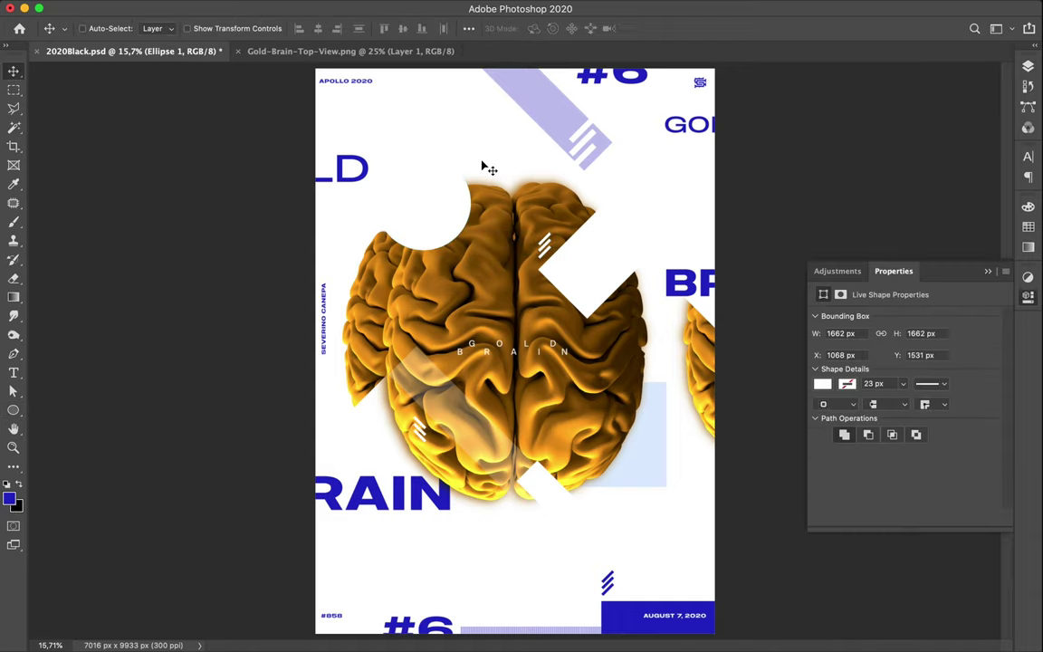
pyautogui.moveTo(405, 196); pyautogui.dragTo(415, 217)
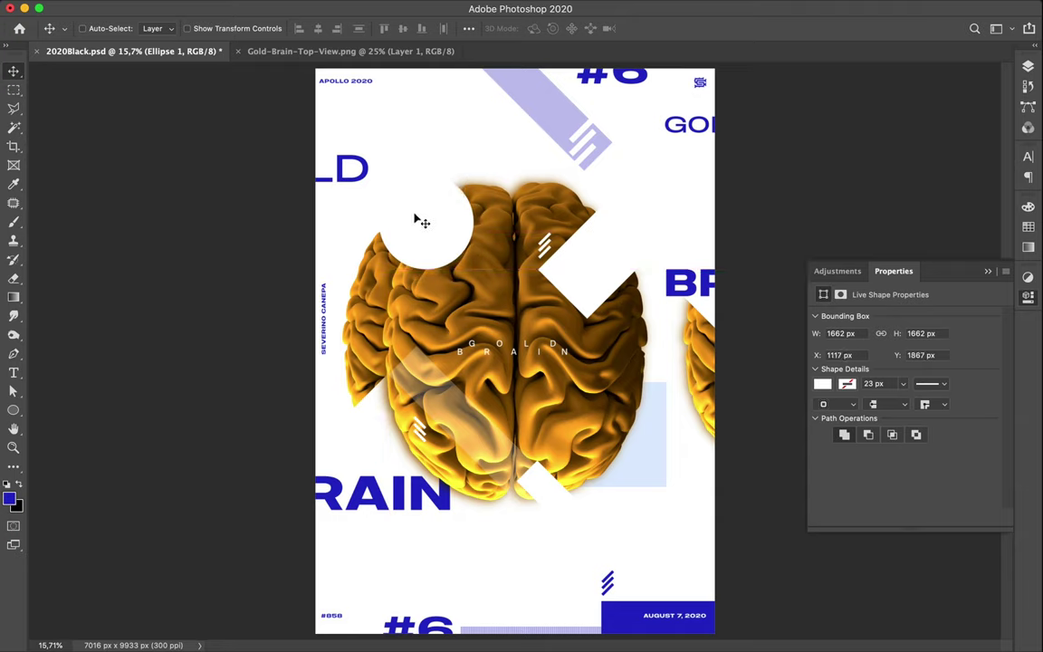
pyautogui.moveTo(418, 218)
pyautogui.mouseDown()
pyautogui.moveTo(497, 185)
pyautogui.moveTo(585, 206)
pyautogui.moveTo(403, 233)
pyautogui.mouseUp()
pyautogui.hotkey('ctrl', 't')
pyautogui.moveTo(413, 285)
pyautogui.mouseDown()
pyautogui.moveTo(415, 210)
pyautogui.moveTo(413, 231)
pyautogui.mouseUp()
pyautogui.press('Return')
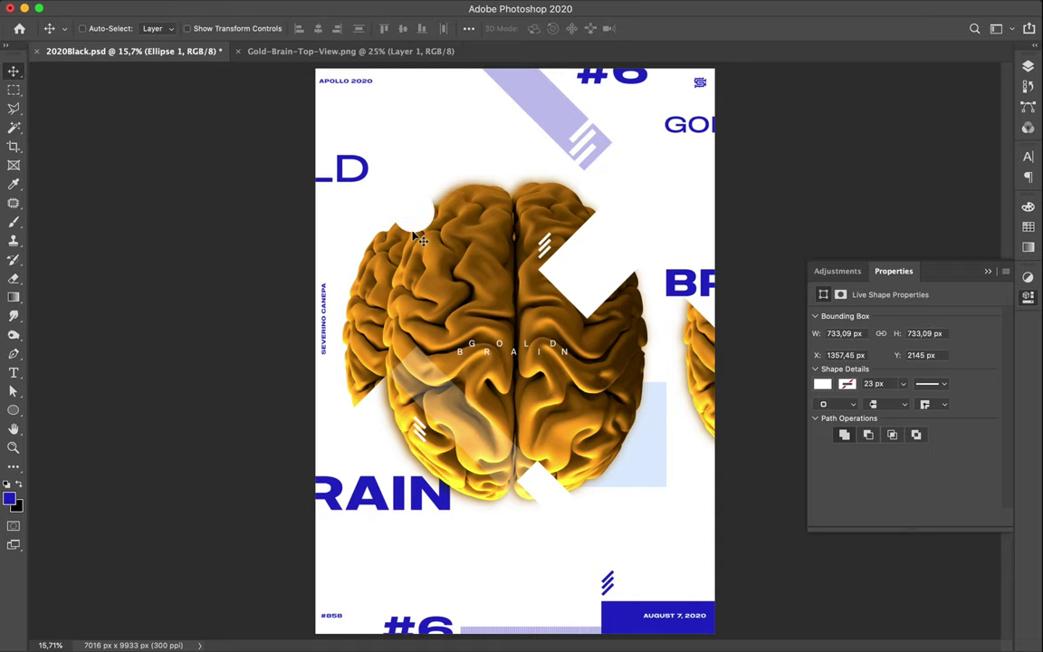
pyautogui.moveTo(420, 226); pyautogui.dragTo(423, 228)
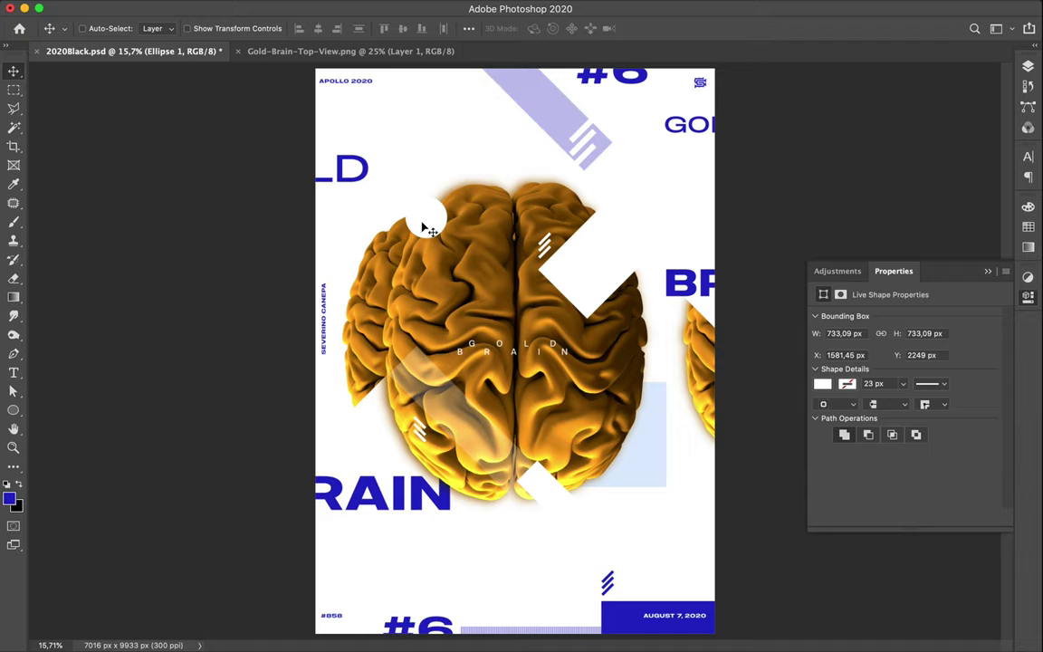
pyautogui.press('Delete')
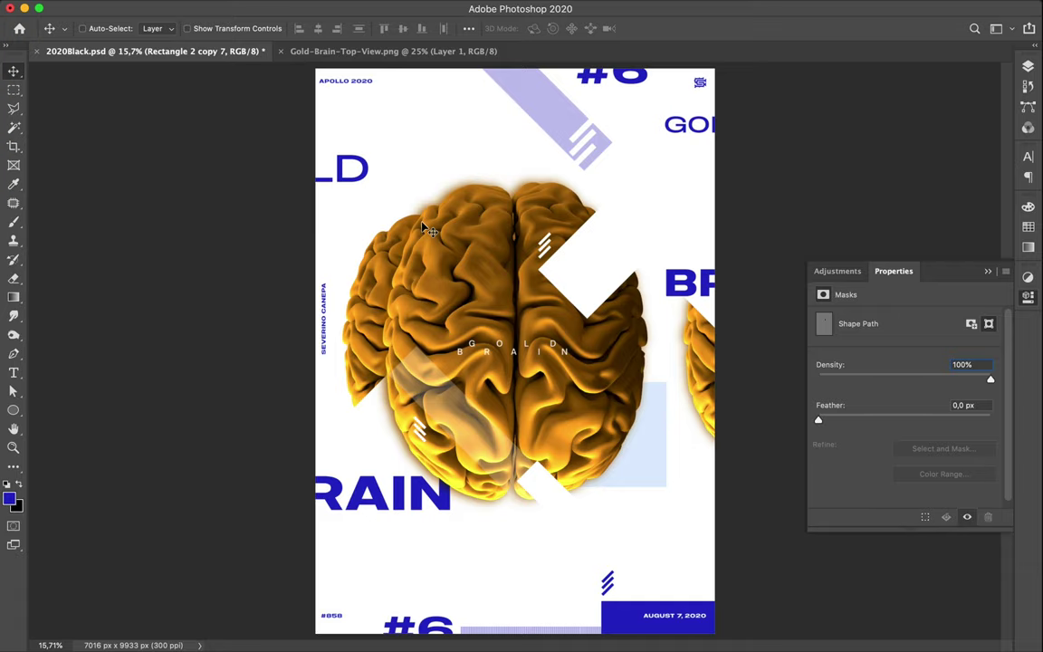
pyautogui.click(616, 615)
pyautogui.scroll(-1, 616, 616)
pyautogui.scroll(-1, 615, 616)
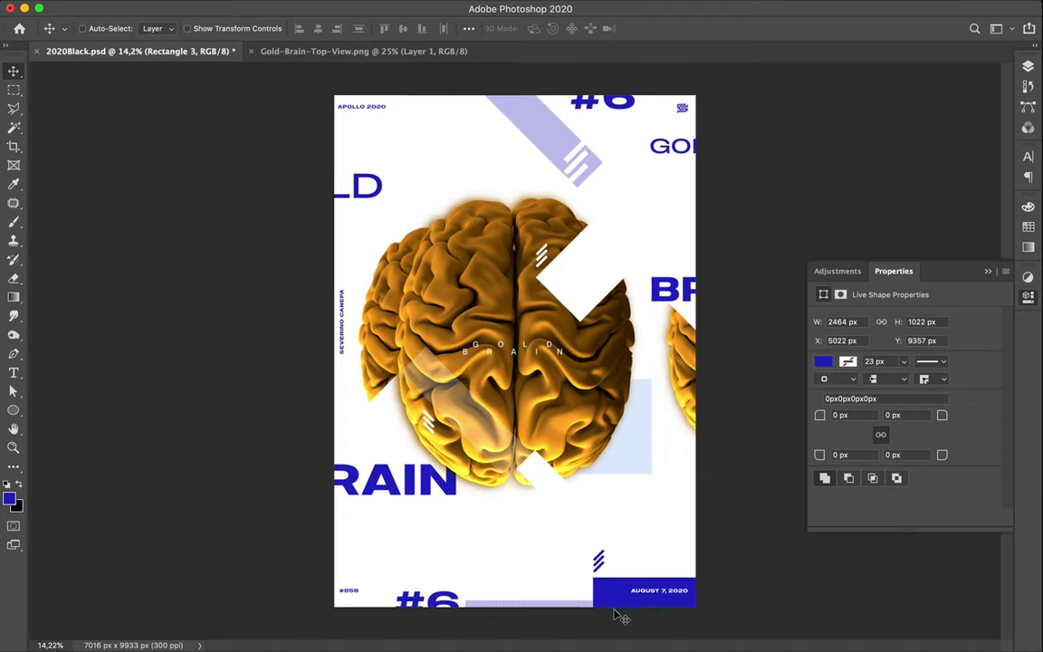
pyautogui.hotkey('ctrl', 't')
pyautogui.moveTo(595, 572); pyautogui.dragTo(635, 538)
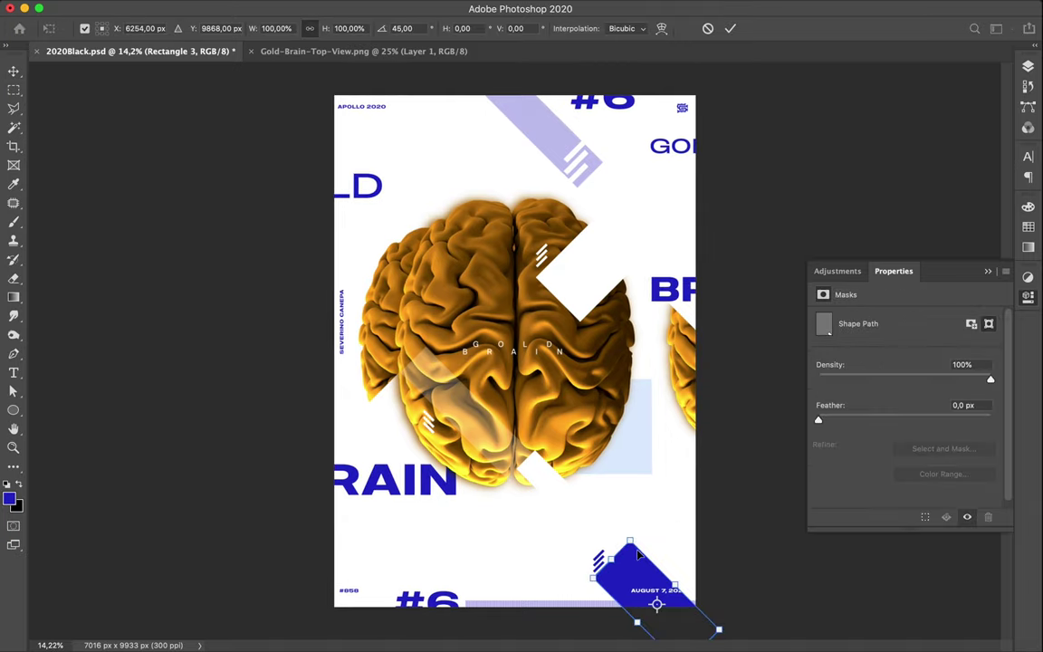
pyautogui.press('Return')
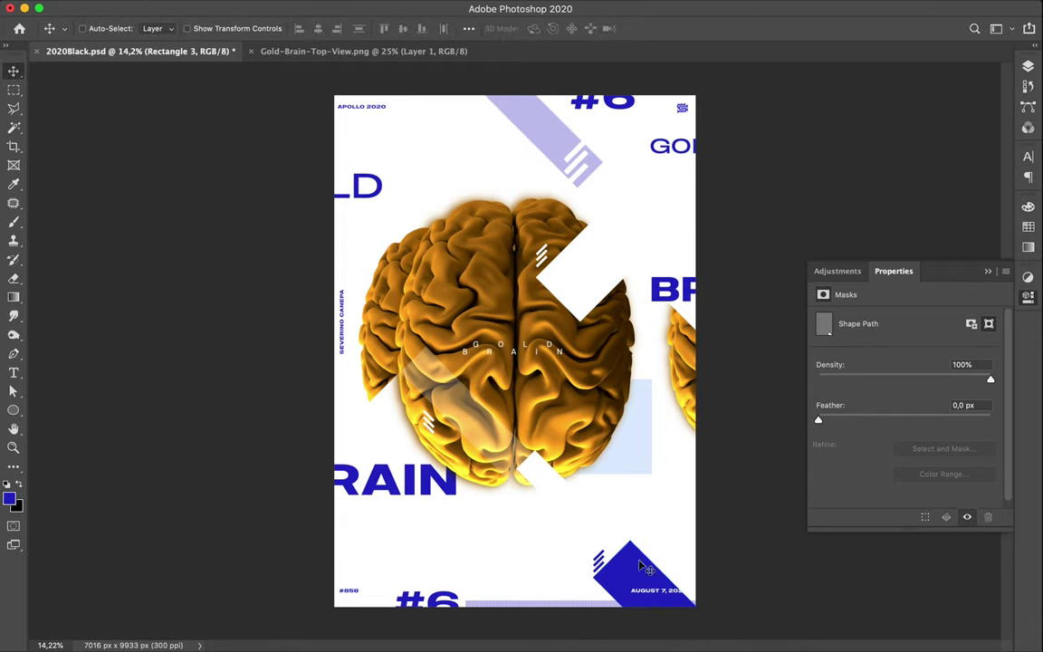
pyautogui.press('a')
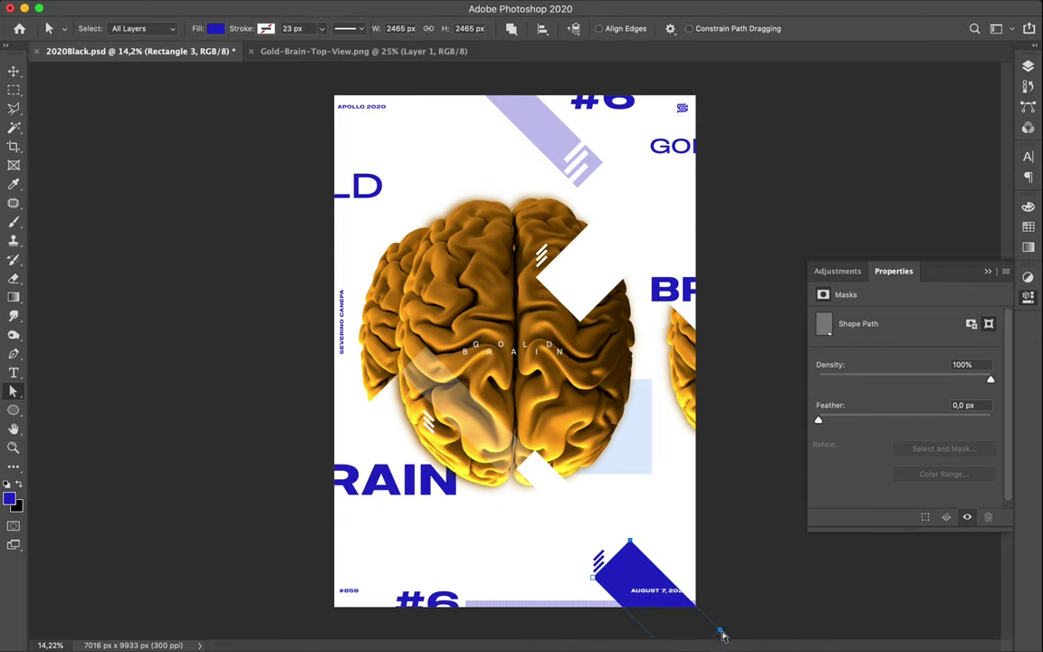
pyautogui.moveTo(722, 634); pyautogui.dragTo(755, 602)
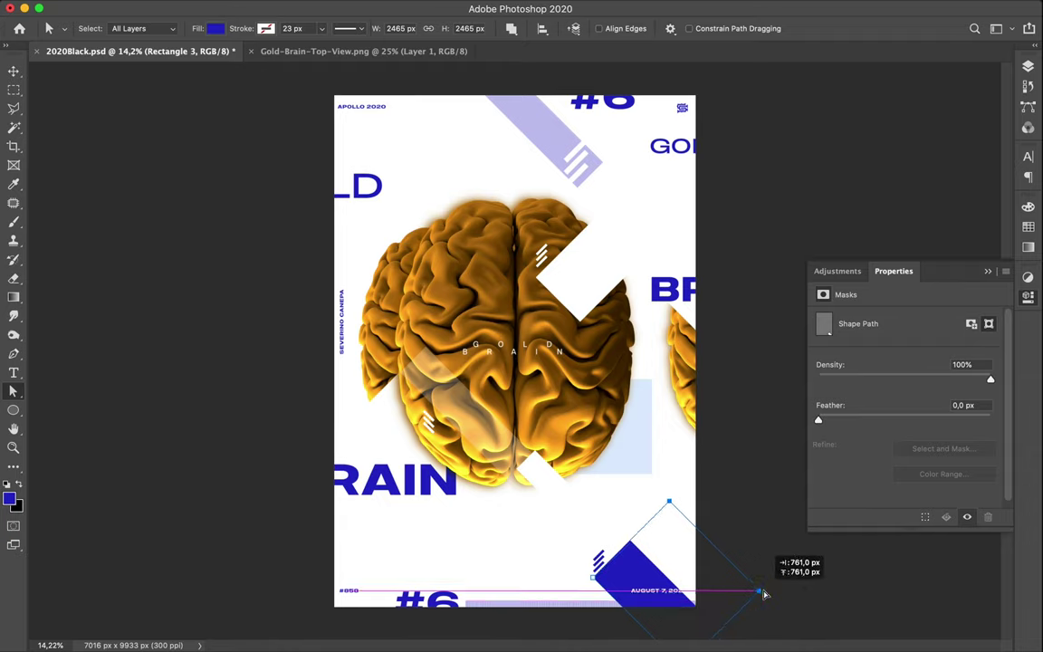
pyautogui.moveTo(755, 601); pyautogui.dragTo(756, 592)
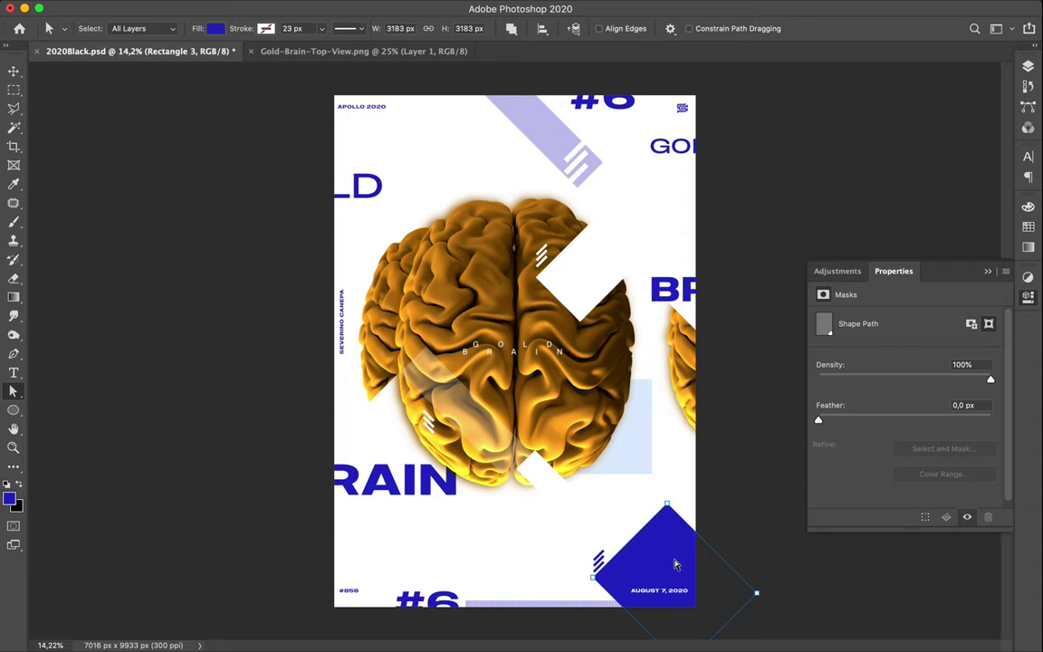
pyautogui.press('v')
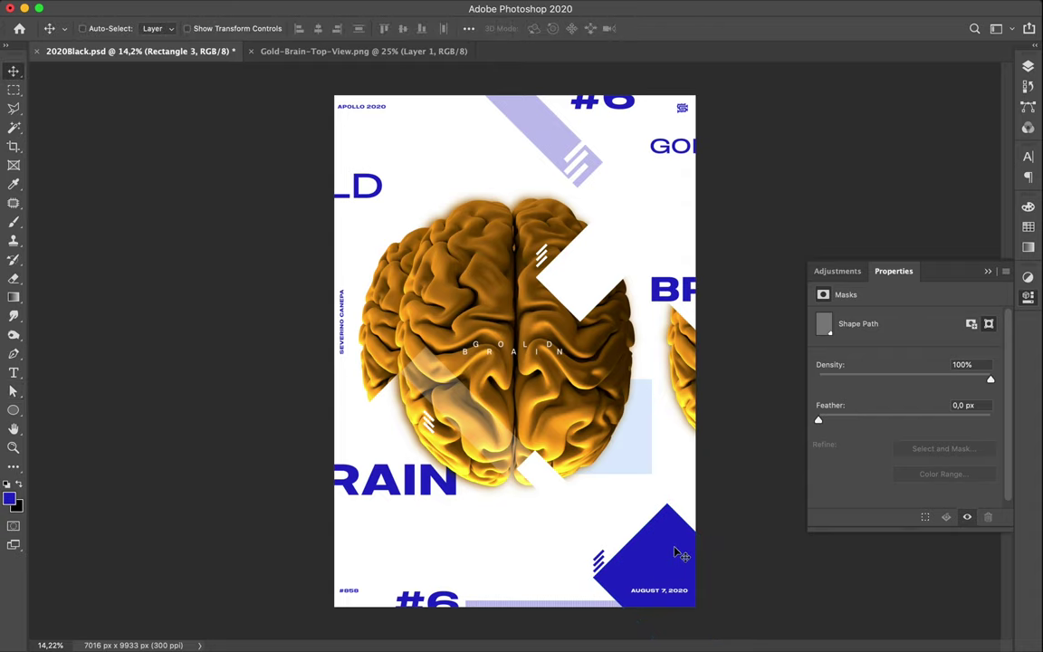
pyautogui.moveTo(654, 551); pyautogui.dragTo(650, 560)
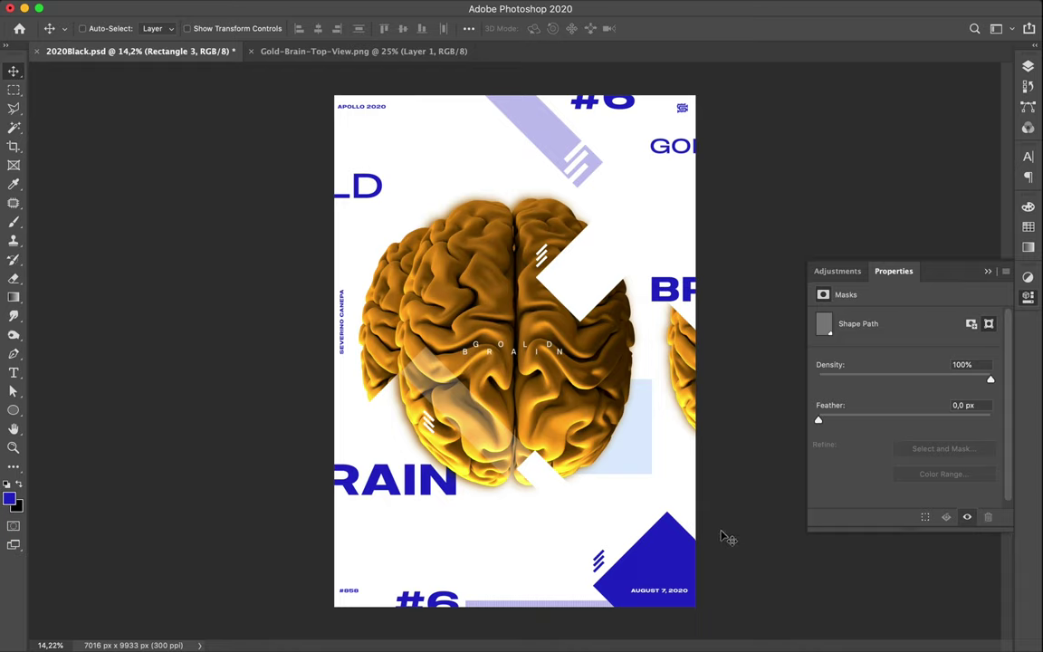
pyautogui.hotkey('ctrl', 'z')
pyautogui.hotkey('ctrl', 'z')
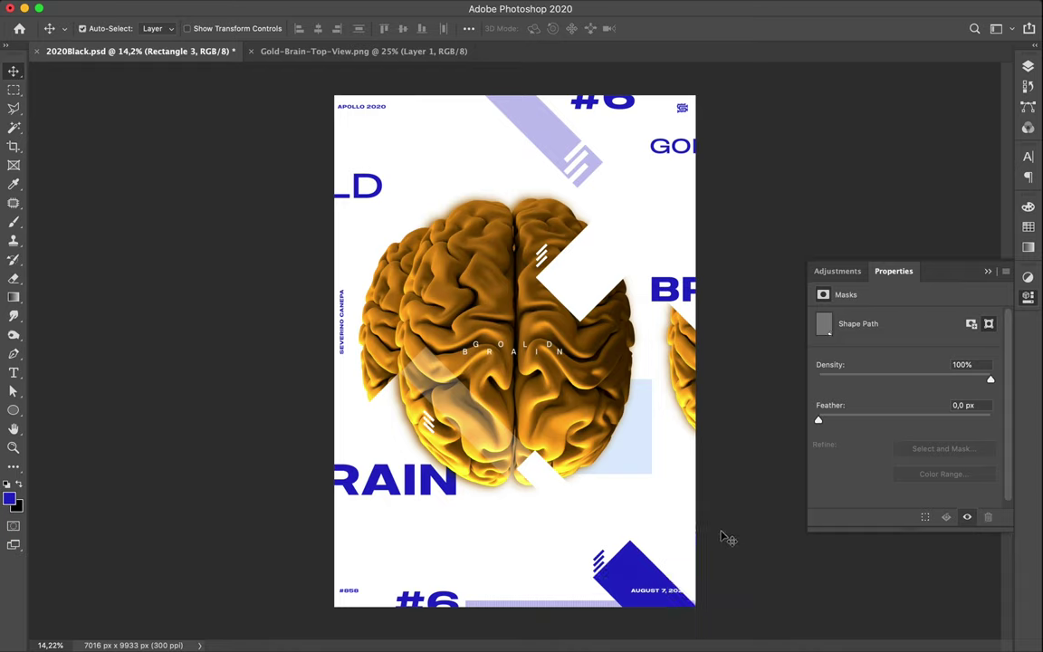
pyautogui.hotkey('ctrl', 'z')
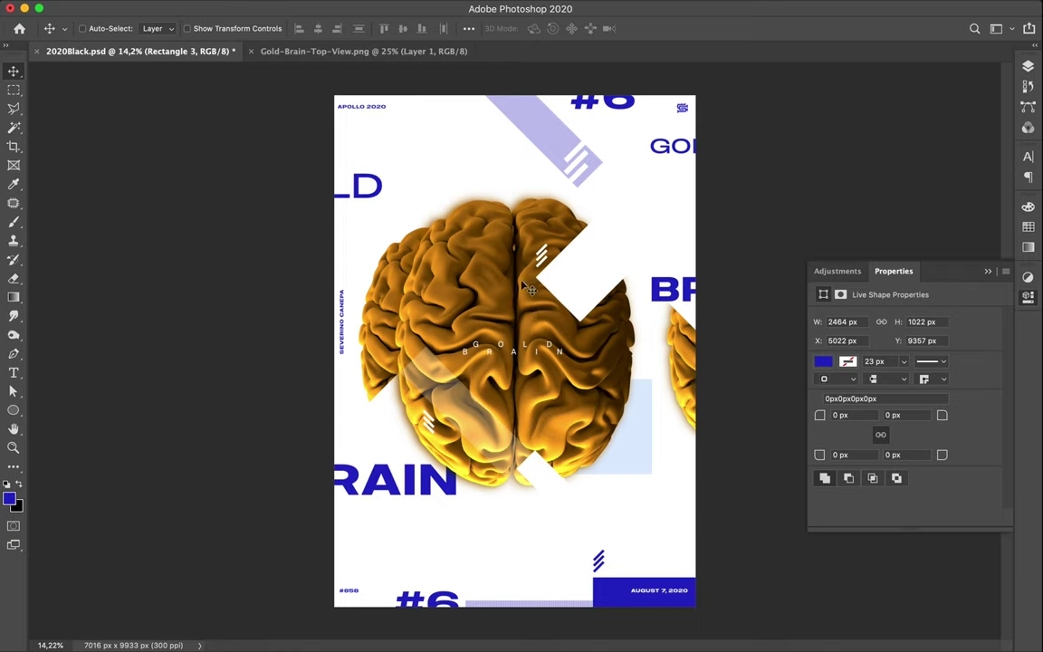
# Give the GOLD BRAIN caption a 175 px font size and 185 px leading
pyautogui.press('ctrl')
pyautogui.keyDown('ctrl'); pyautogui.click(538, 359); pyautogui.keyUp('ctrl')
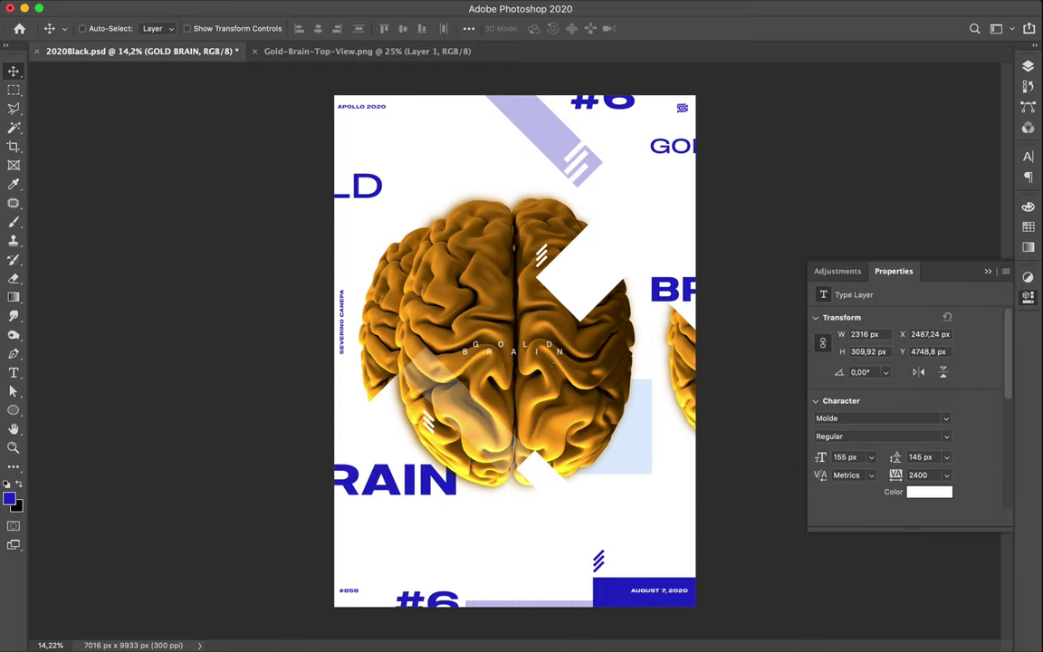
pyautogui.click(1029, 157)
pyautogui.click(888, 197)
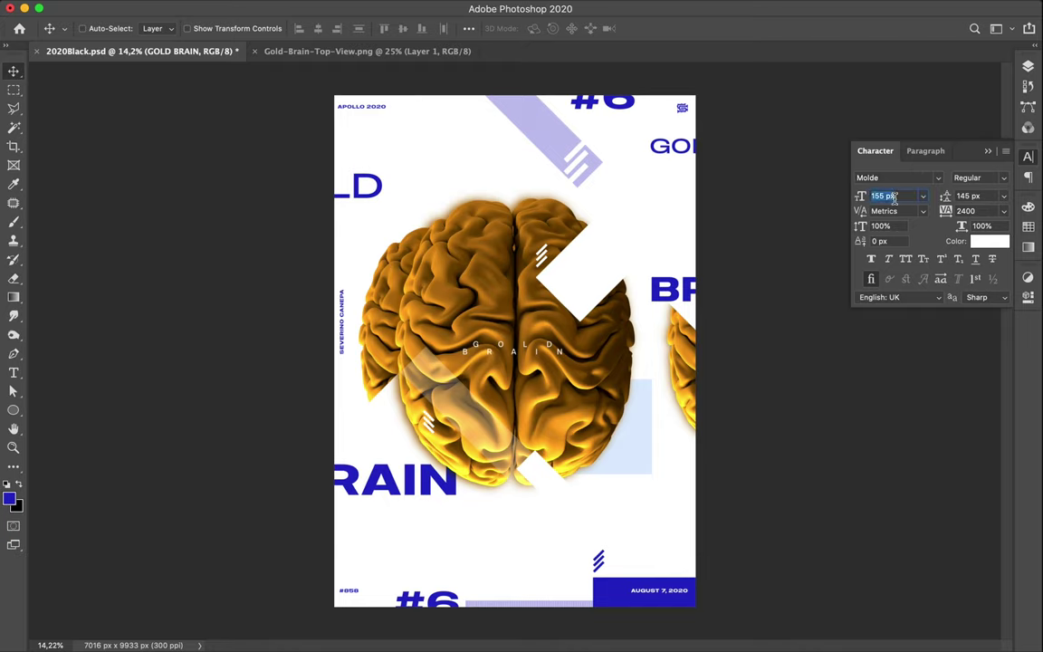
pyautogui.write('185')
pyautogui.press('Return')
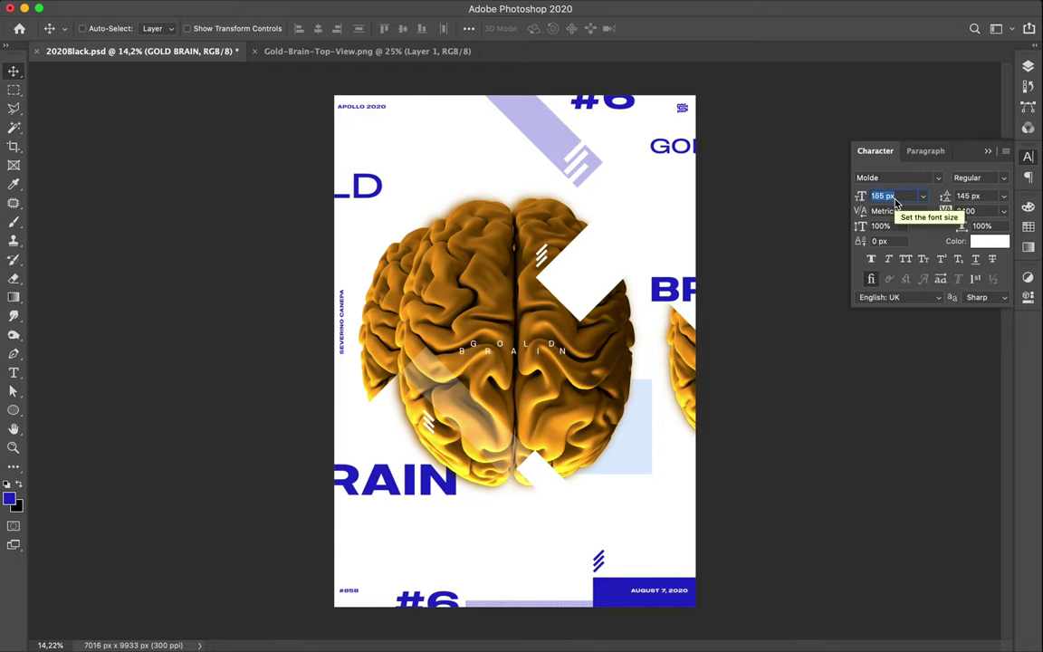
pyautogui.write('175')
pyautogui.press('Return')
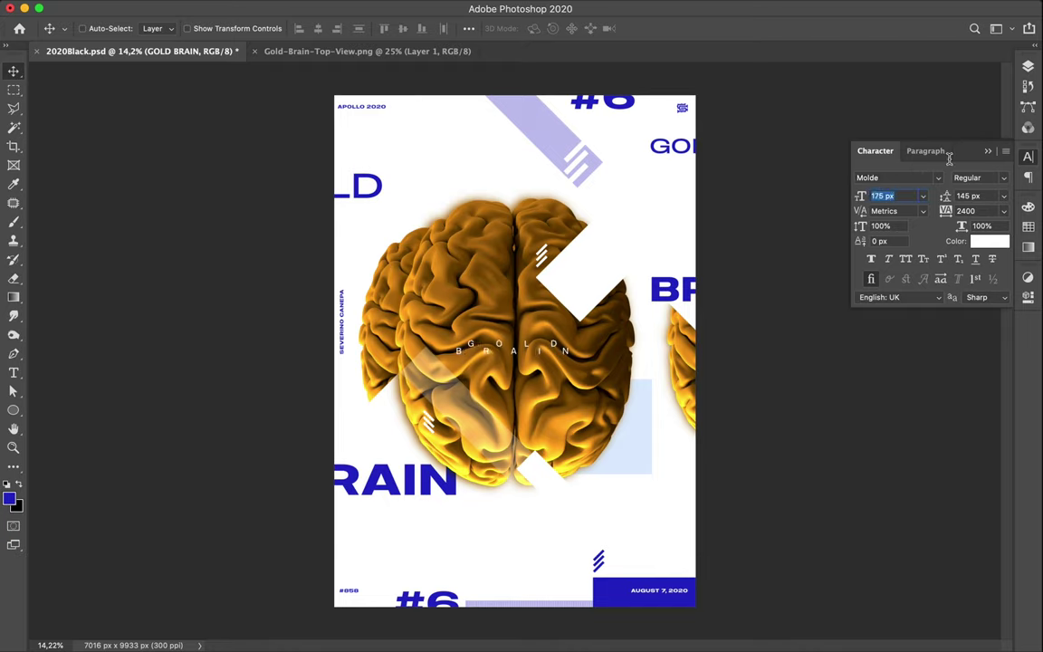
pyautogui.click(990, 195)
pyautogui.write('155')
pyautogui.press('Return')
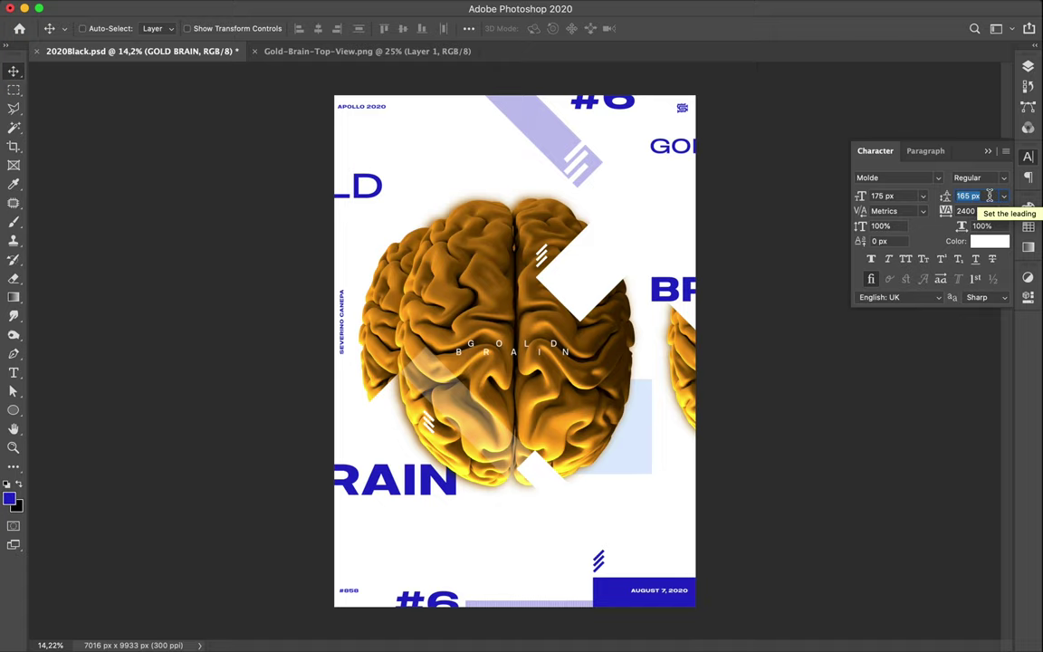
pyautogui.hotkey('shift', 'Up')
pyautogui.hotkey('shift', 'Up')
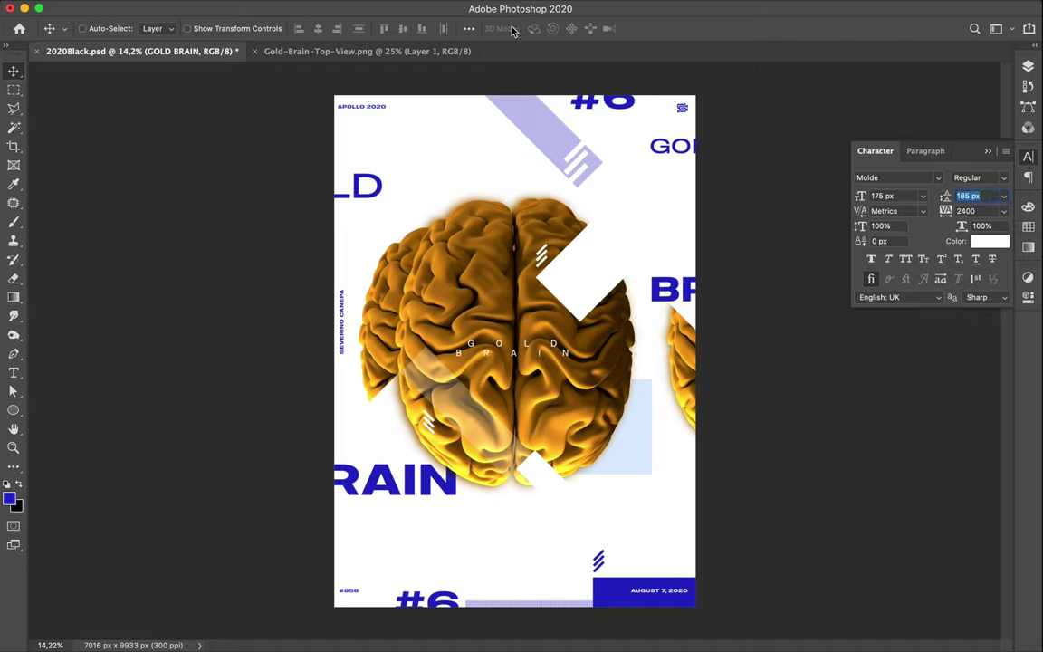
# Align to canvas and centre both the GOLD BRAIN caption and the brain artwork horizontally
pyautogui.click(468, 28)
pyautogui.click(504, 161)
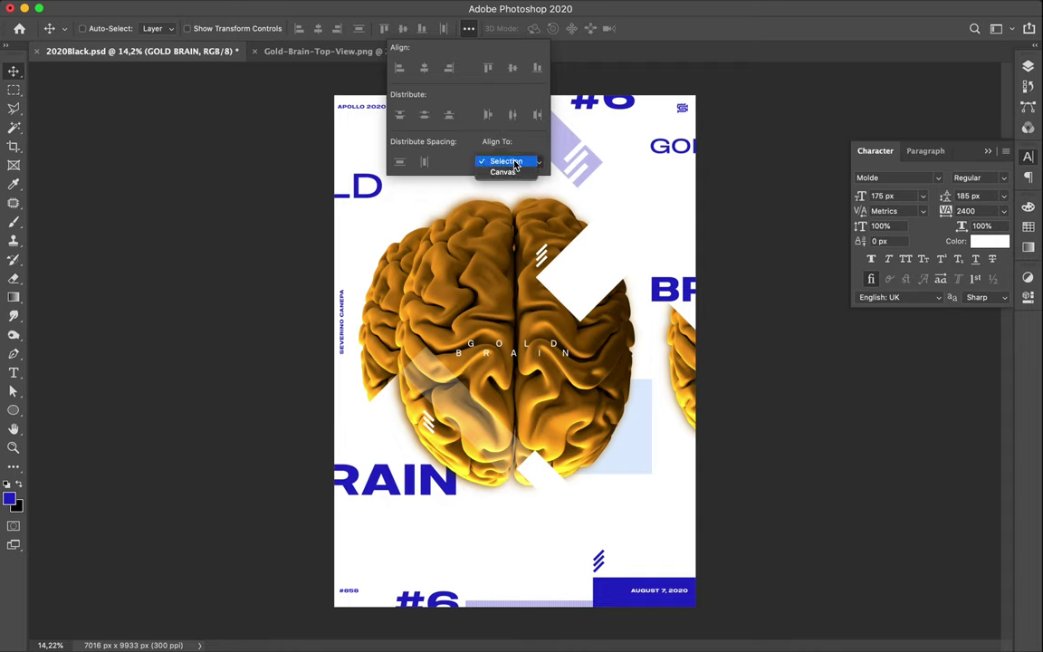
pyautogui.click(510, 169)
pyautogui.click(424, 68)
pyautogui.click(478, 290)
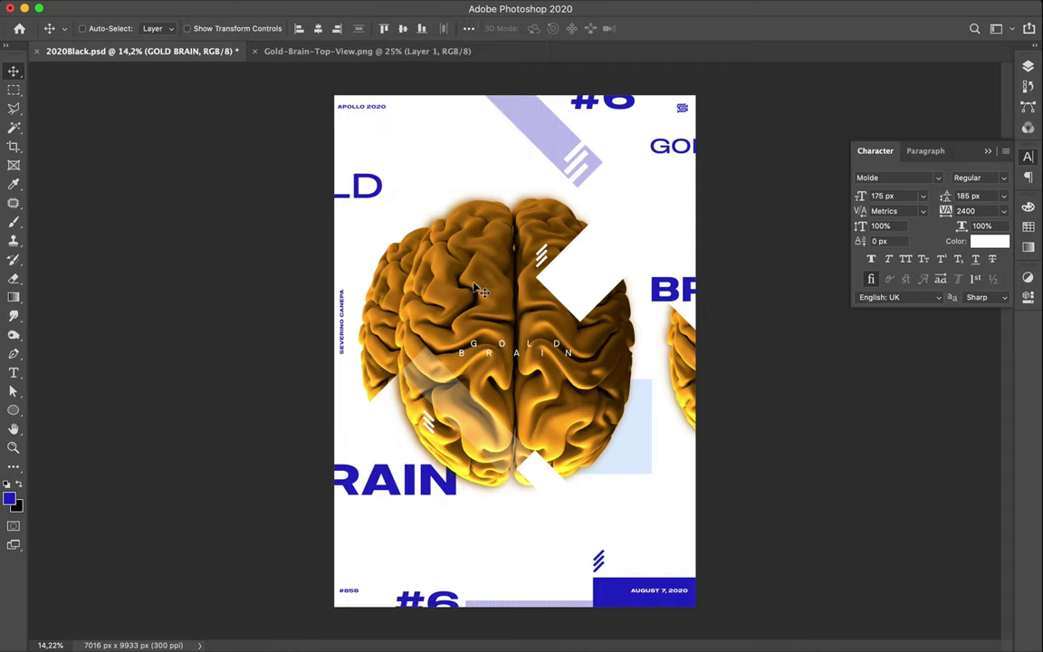
pyautogui.keyDown('ctrl'); pyautogui.click(520, 220); pyautogui.keyUp('ctrl')
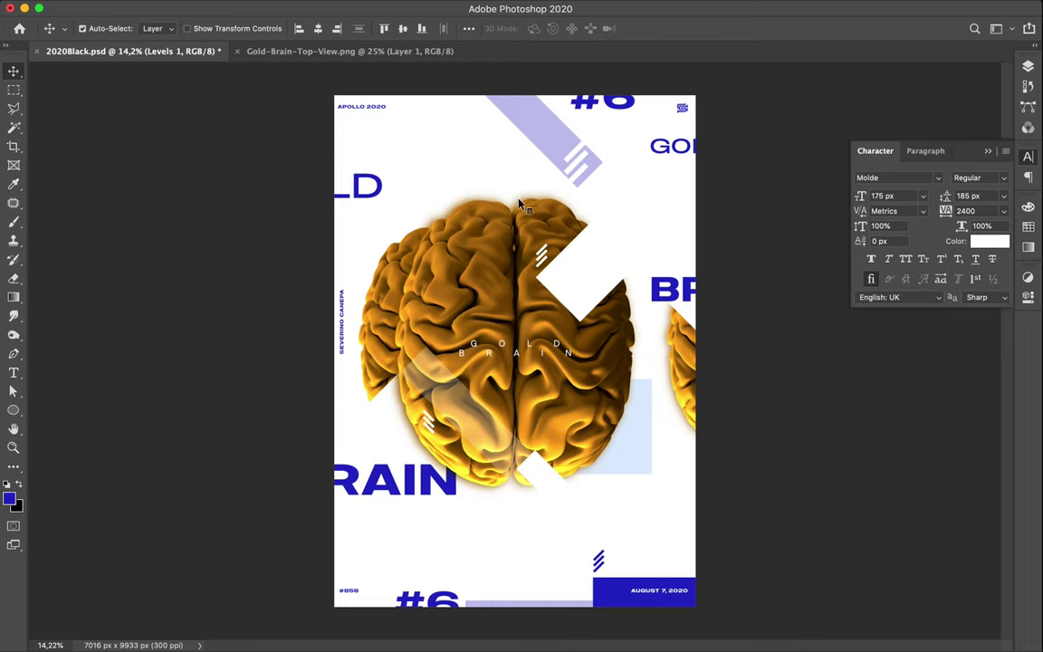
pyautogui.keyDown('ctrl'); pyautogui.keyDown('shift'); pyautogui.click(520, 204); pyautogui.keyUp('shift'); pyautogui.keyUp('ctrl')
pyautogui.click(321, 30)
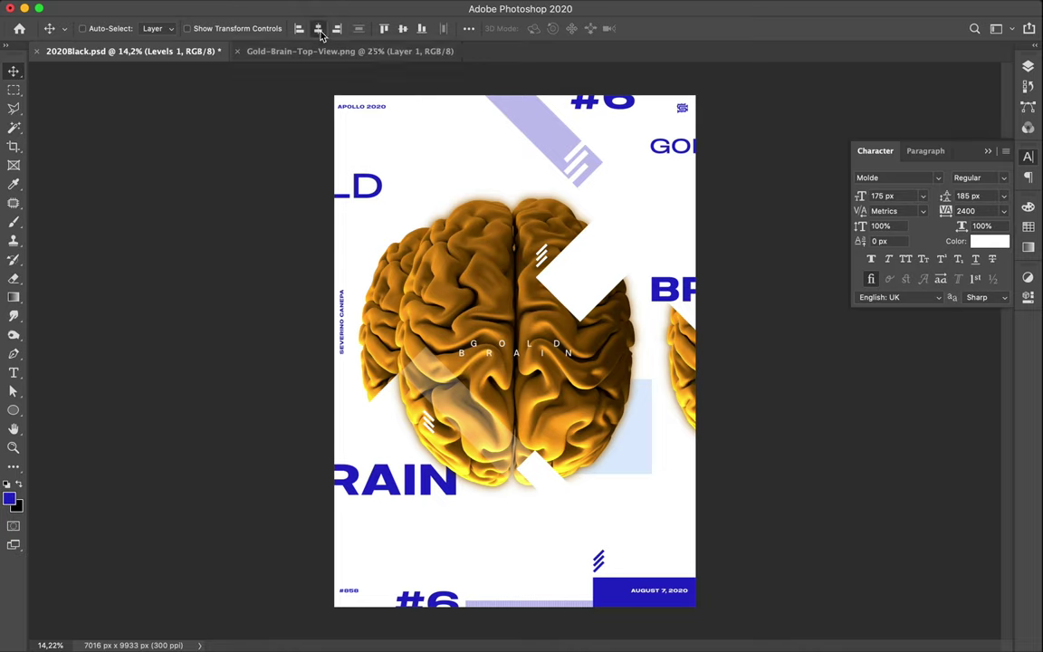
pyautogui.press('ctrl')
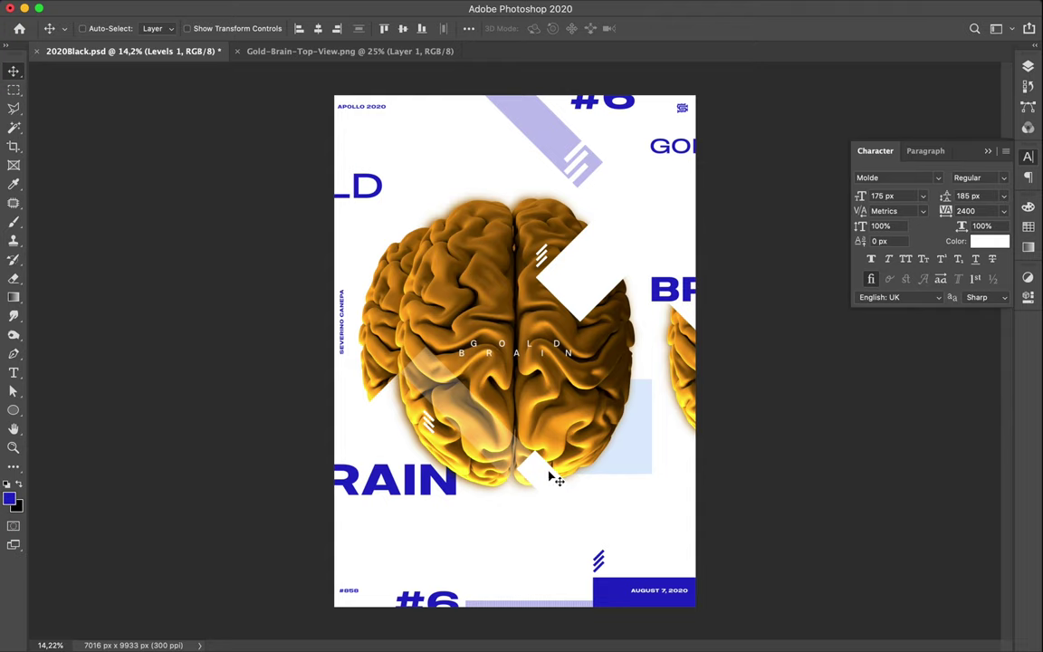
# Zoom in and nudge the white diamond below the brain slightly lower
pyautogui.scroll(2, 551, 473)
pyautogui.scroll(3, 551, 473)
pyautogui.scroll(2, 548, 473)
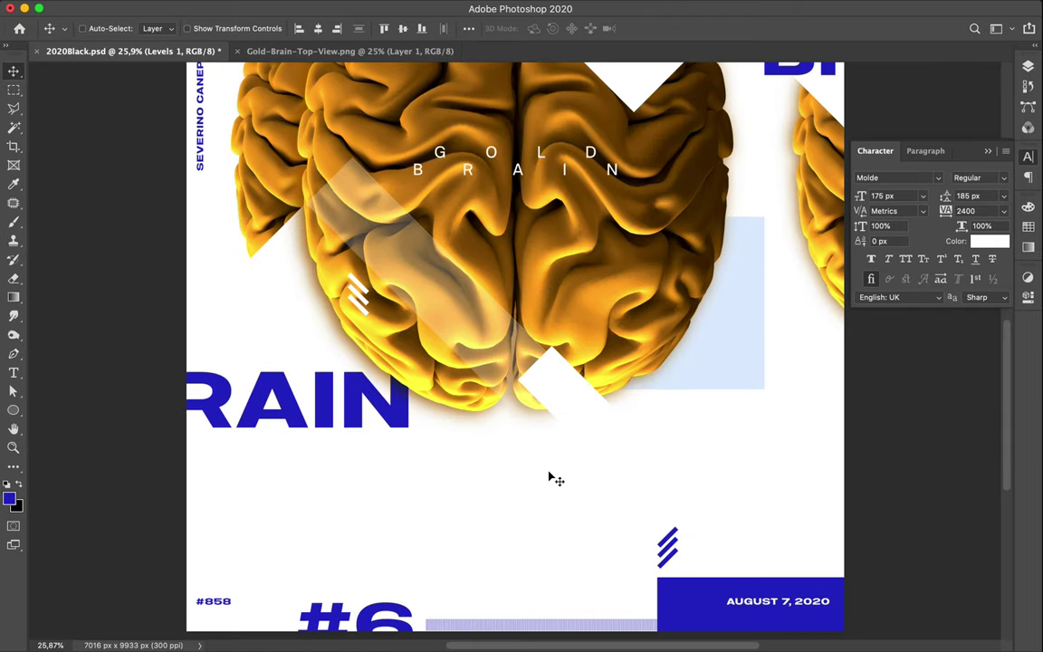
pyautogui.keyDown('ctrl'); pyautogui.click(577, 396); pyautogui.keyUp('ctrl')
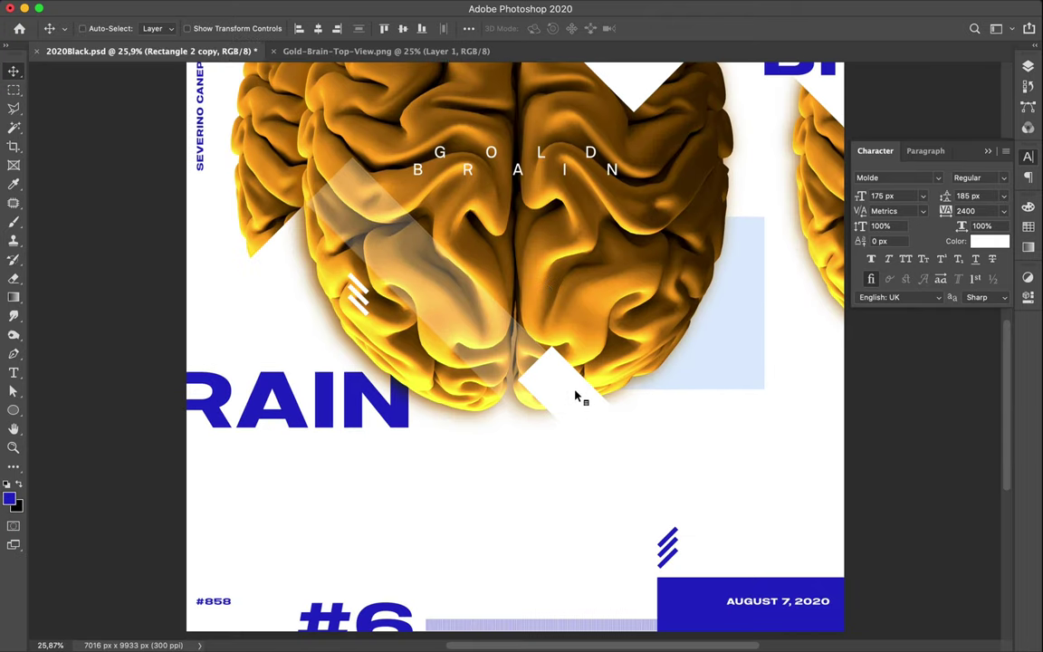
pyautogui.moveTo(578, 396); pyautogui.dragTo(574, 406)
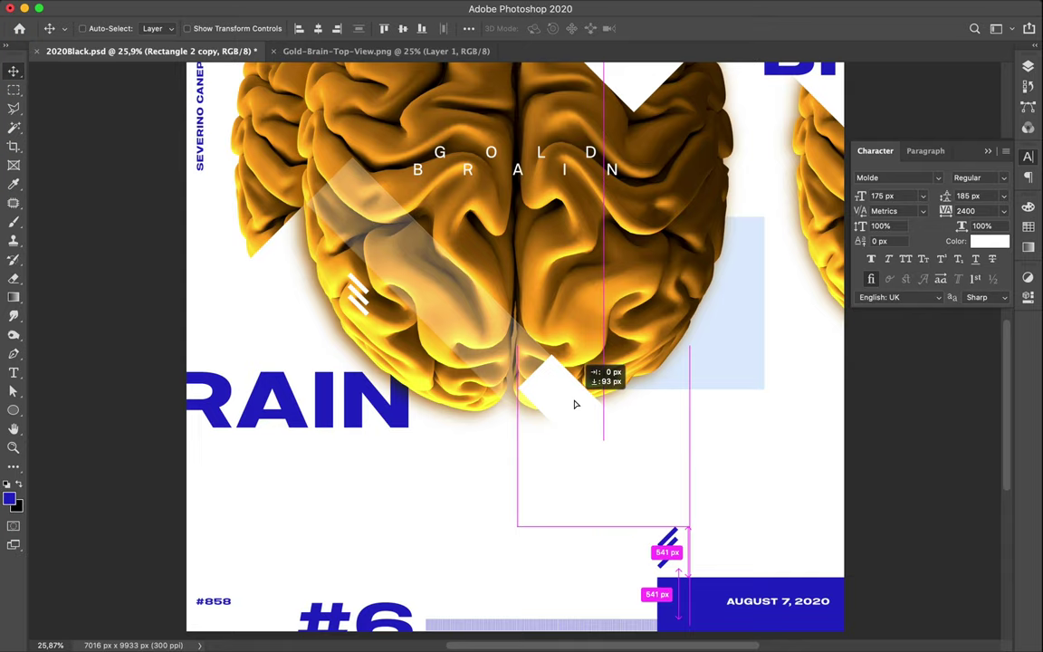
pyautogui.moveTo(574, 405); pyautogui.dragTo(574, 403)
pyautogui.keyDown('alt'); pyautogui.scroll(1, 574, 403); pyautogui.keyUp('alt')
pyautogui.keyDown('alt'); pyautogui.scroll(4, 574, 403); pyautogui.keyUp('alt')
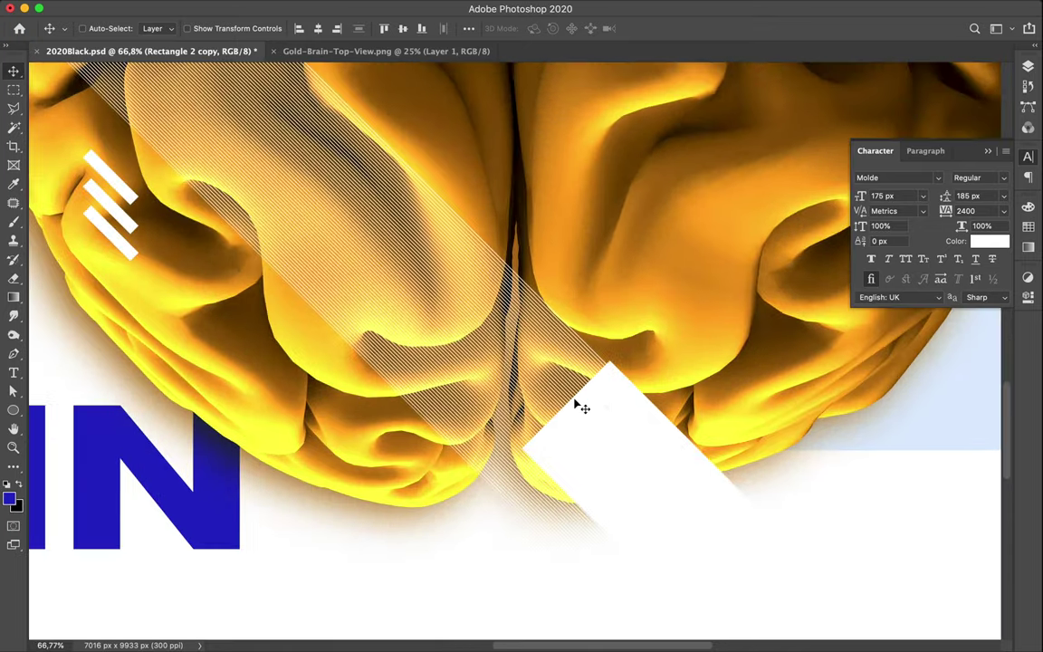
pyautogui.moveTo(605, 426); pyautogui.dragTo(613, 443)
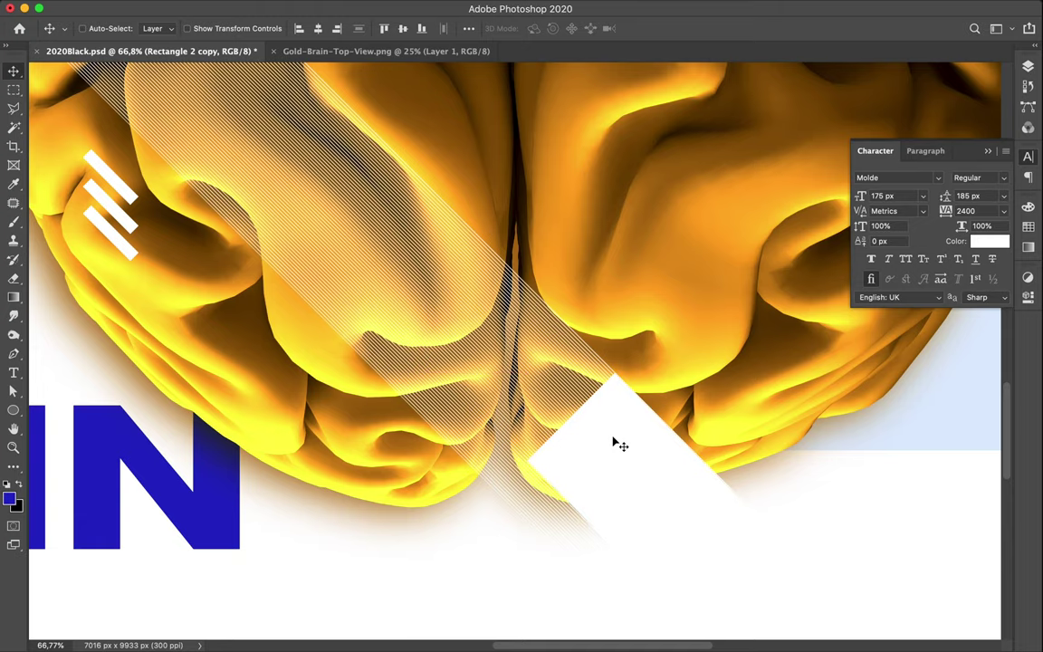
# Zoom back out and switch to a full-screen preview of the poster
pyautogui.scroll(-3, 614, 443)
pyautogui.scroll(-2, 617, 442)
pyautogui.scroll(-2, 625, 433)
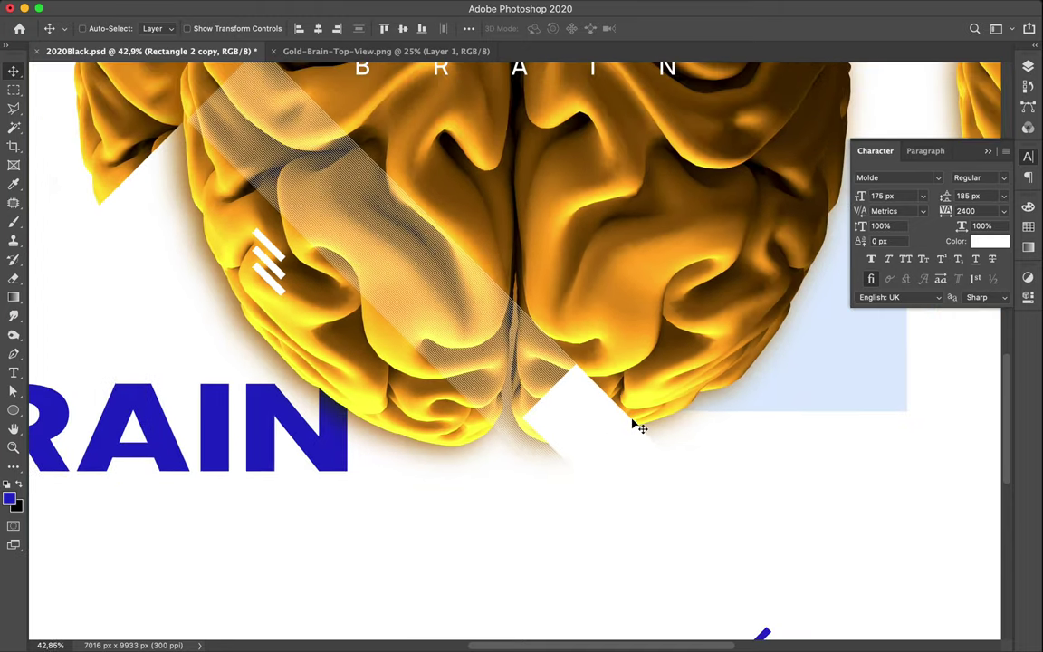
pyautogui.scroll(-2, 633, 426)
pyautogui.scroll(-1, 634, 425)
pyautogui.scroll(-1, 633, 426)
pyautogui.scroll(-1, 634, 426)
pyautogui.scroll(-1, 634, 426)
pyautogui.scroll(-2, 634, 426)
pyautogui.scroll(-1, 634, 426)
pyautogui.scroll(-2, 634, 425)
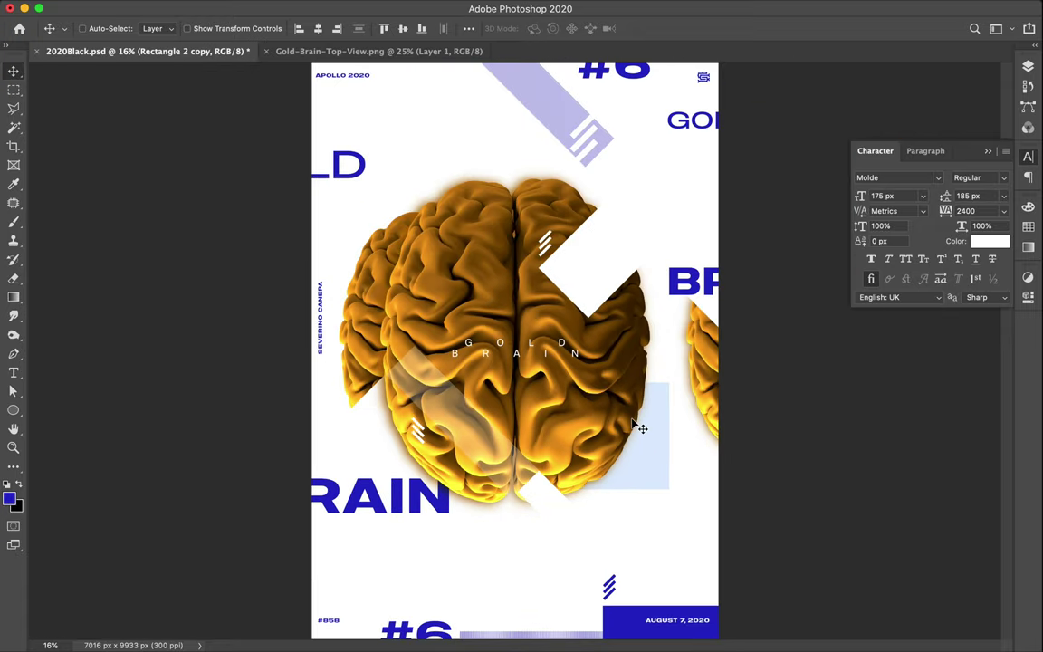
pyautogui.press('f')
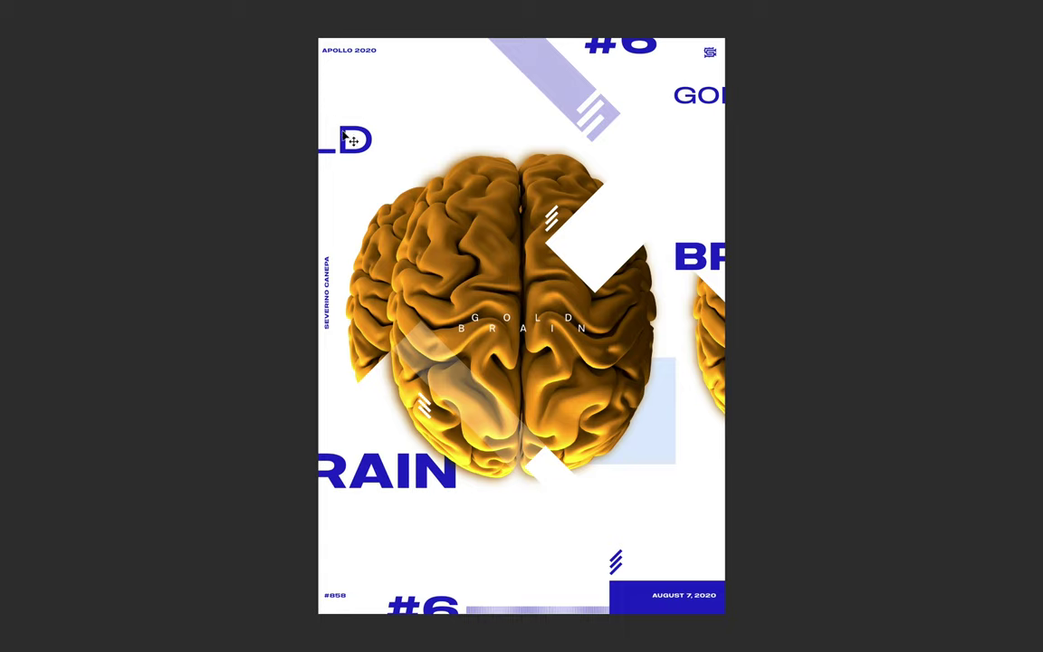
# Move the partial LD lettering on the left edge slightly down, then exit full-screen mode
pyautogui.moveTo(343, 135); pyautogui.dragTo(345, 154)
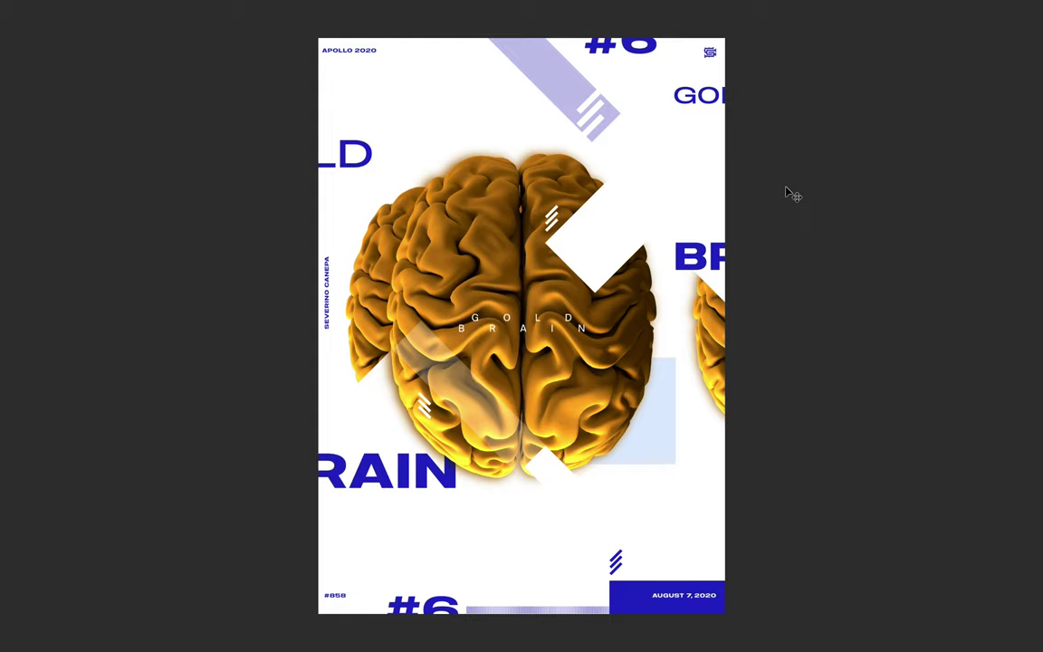
pyautogui.press('f')
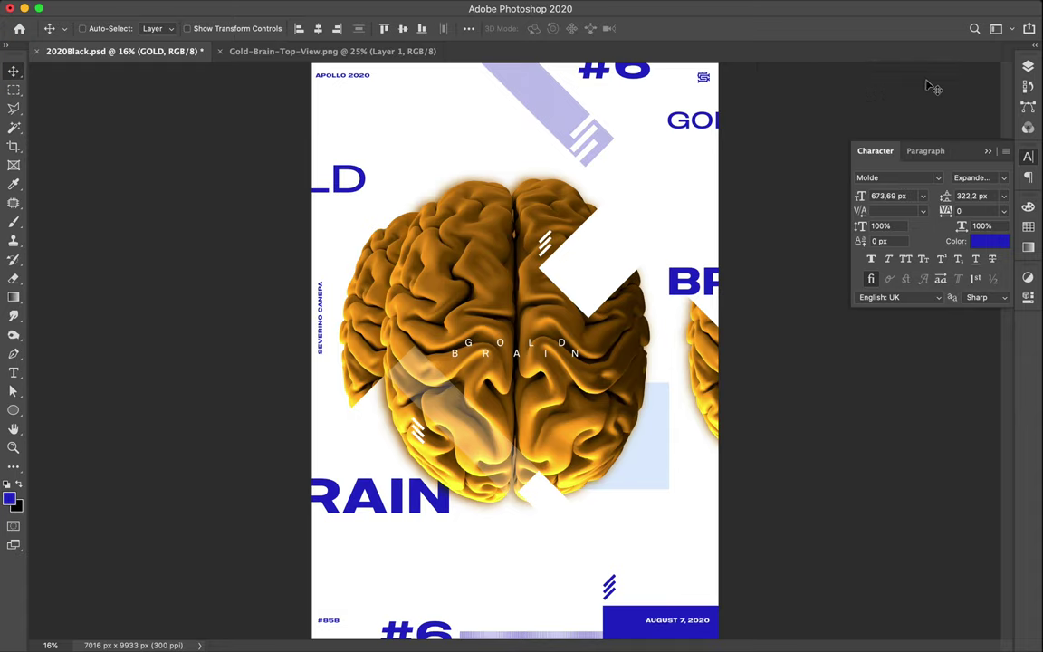
# Save the 2020Black.psd poster and stop the screen recording
pyautogui.hotkey('ctrl', 's')
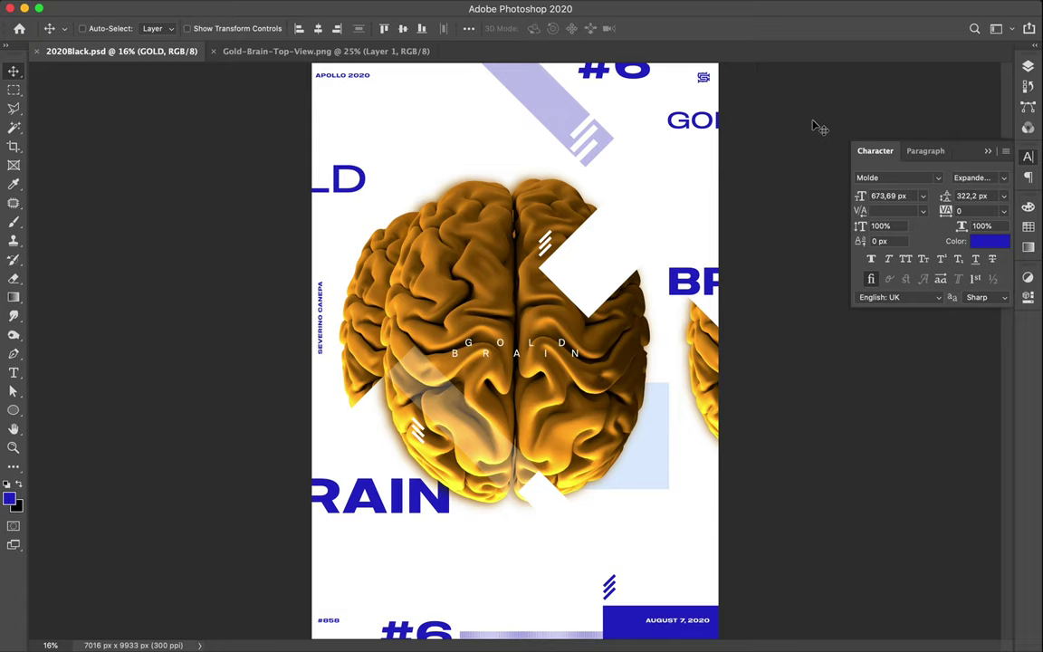
pyautogui.click(732, 8)
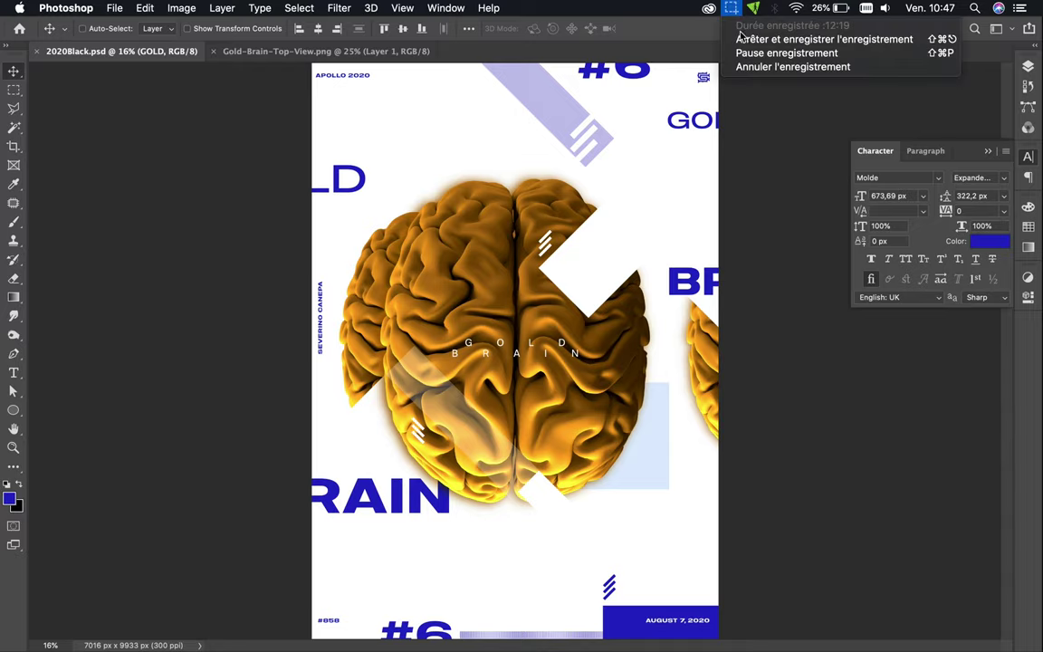
pyautogui.click(741, 40)
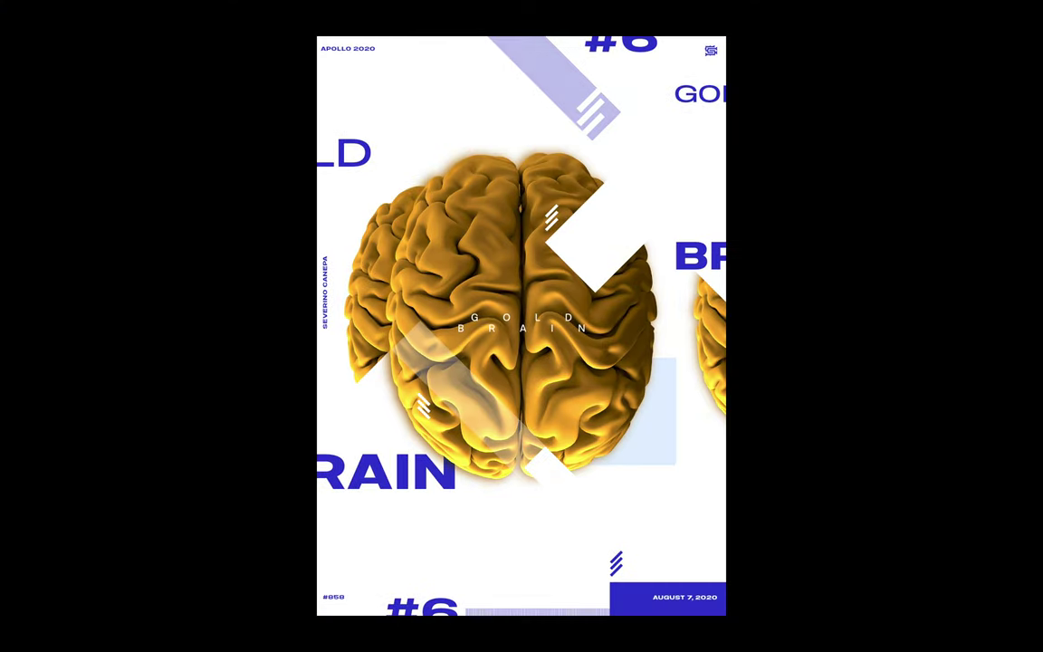